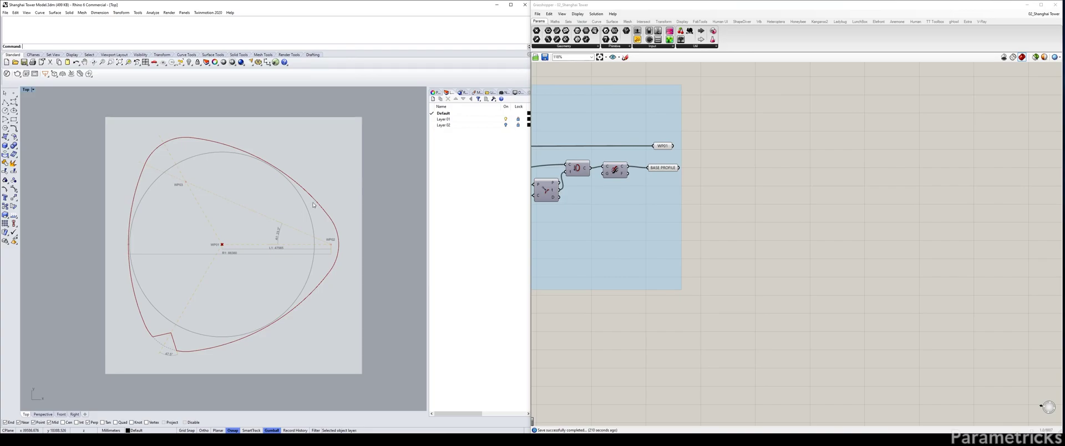
Highlight the BASE PROFILE output and the point parameter above it, nudging the point parameter to line up with BASE PROFILE
{"action": "left_click", "coordinate": [655, 168]}
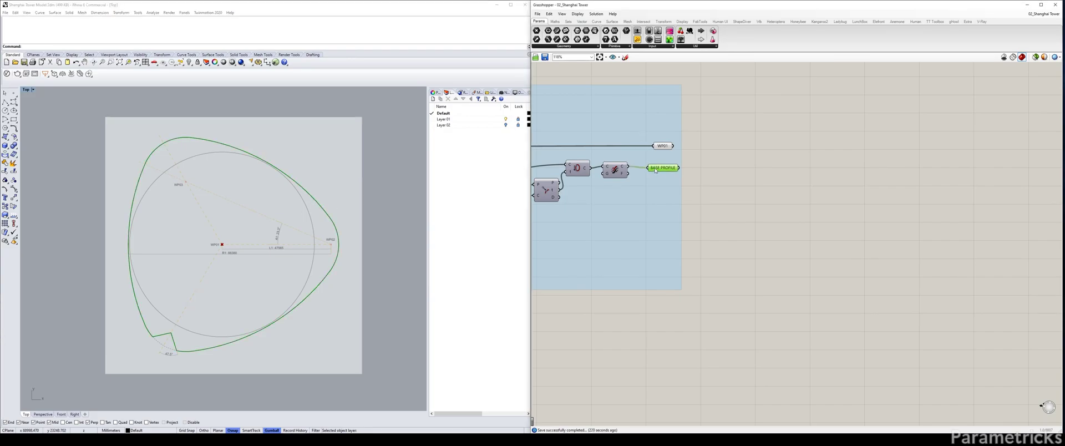
{"action": "left_click", "coordinate": [666, 146]}
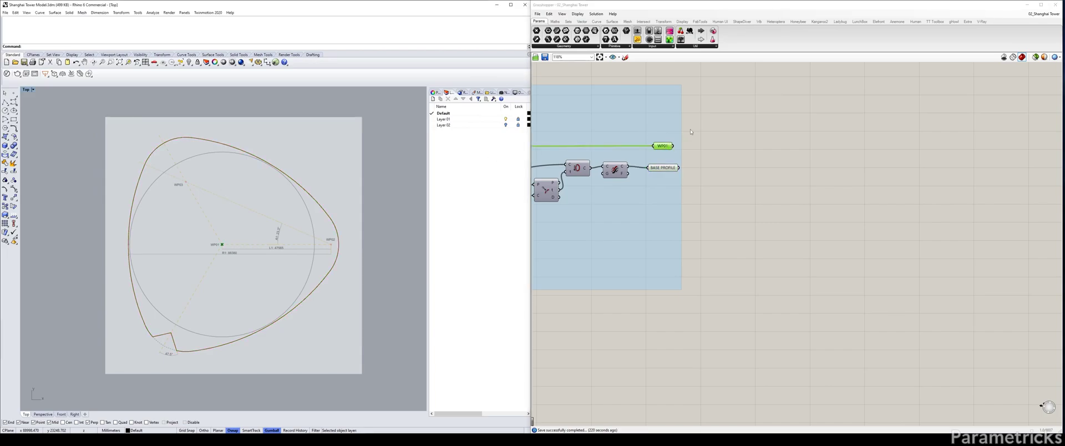
{"action": "left_click_drag", "start_coordinate": [665, 146], "coordinate": [668, 145]}
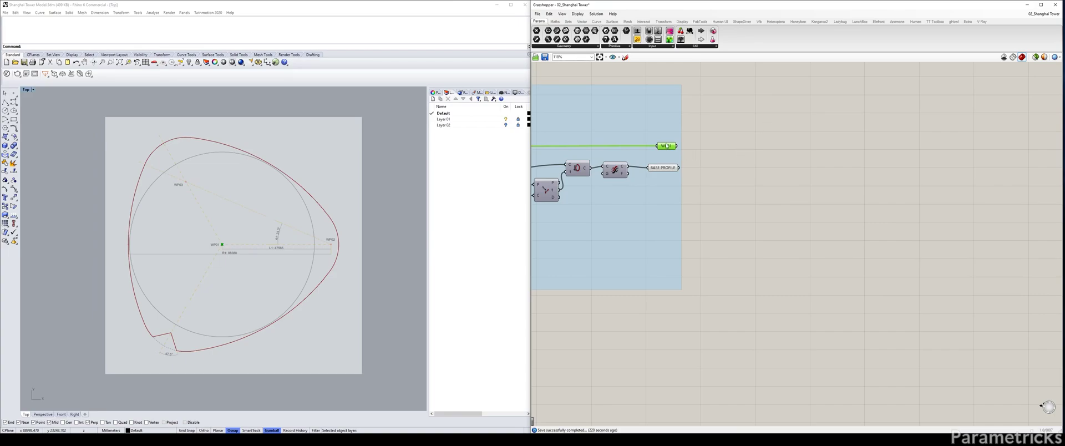
{"action": "left_click", "coordinate": [664, 167]}
Examine the overall layout of the Parameters and Base Profile groups in the Shanghai Tower definition
{"action": "scroll", "coordinate": [748, 160], "scroll_direction": "down", "scroll_amount": 6}
{"action": "scroll", "coordinate": [748, 161], "scroll_direction": "down", "scroll_amount": 4}
{"action": "right_click_drag", "start_coordinate": [747, 161], "coordinate": [857, 165]}
{"action": "scroll", "coordinate": [592, 161], "scroll_direction": "up", "scroll_amount": 3}
{"action": "right_click_drag", "start_coordinate": [658, 157], "coordinate": [623, 167]}
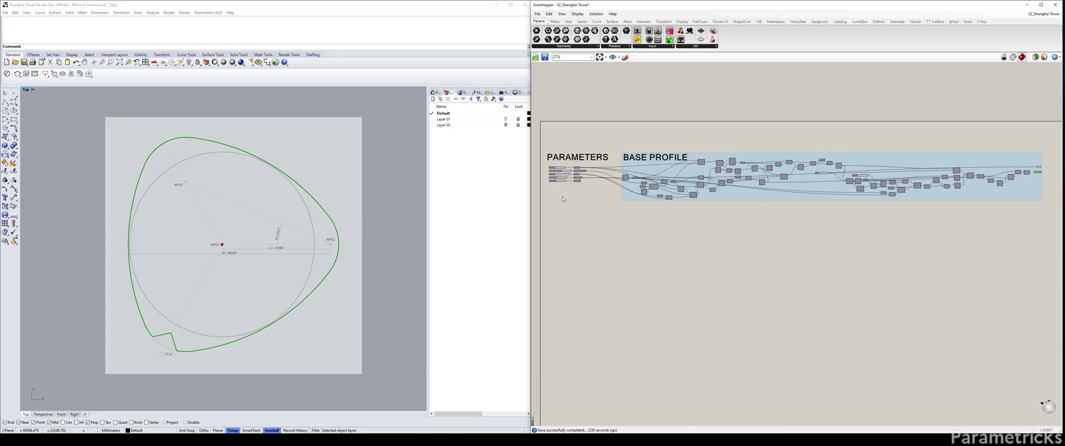
{"action": "right_click_drag", "start_coordinate": [722, 156], "coordinate": [671, 149]}
Shift the whole Base Profile group slightly toward the Parameters group and clear the selection
{"action": "left_click_drag", "start_coordinate": [1036, 231], "coordinate": [563, 100]}
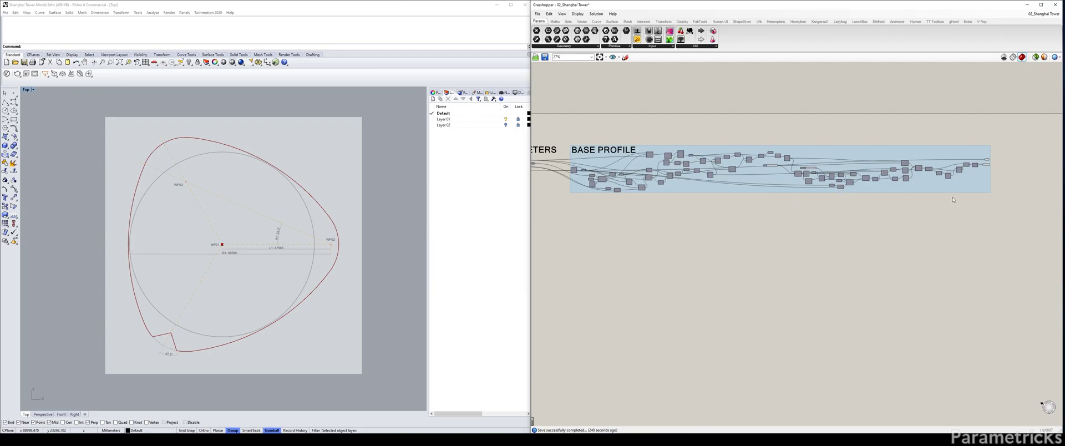
{"action": "left_click_drag", "start_coordinate": [1006, 131], "coordinate": [698, 122]}
{"action": "left_click", "coordinate": [694, 187]}
{"action": "left_click_drag", "start_coordinate": [692, 188], "coordinate": [687, 185]}
{"action": "left_click", "coordinate": [701, 222]}
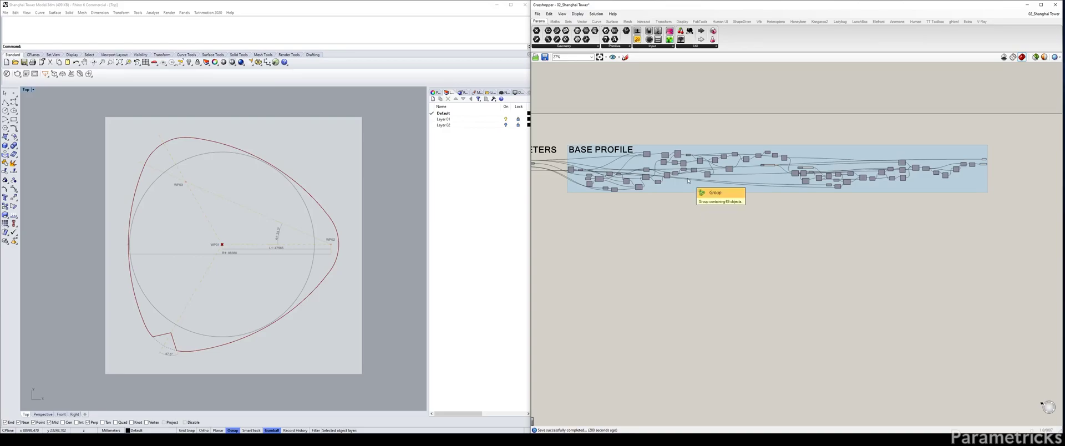
Examine the component network inside the Base Profile group up to its outputs
{"action": "scroll", "coordinate": [670, 183], "scroll_direction": "up", "scroll_amount": 1}
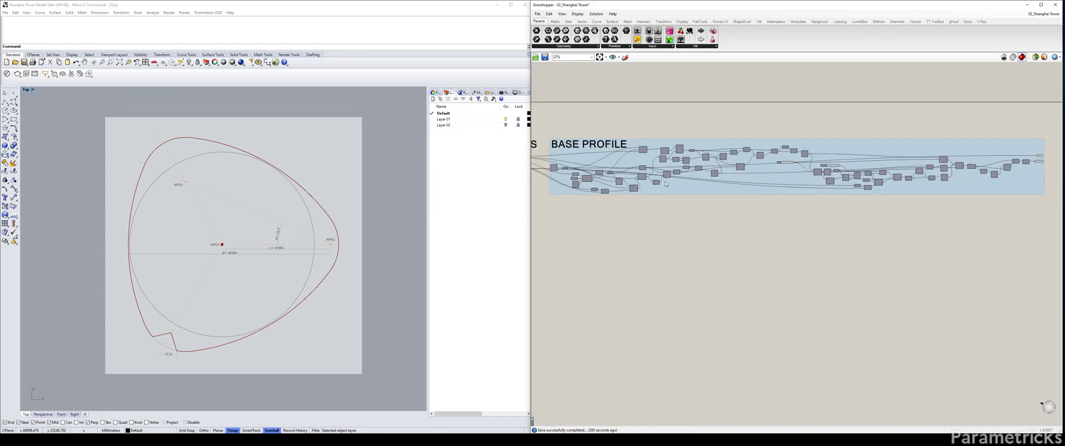
{"action": "scroll", "coordinate": [663, 184], "scroll_direction": "up", "scroll_amount": 2}
{"action": "left_click", "coordinate": [655, 183]}
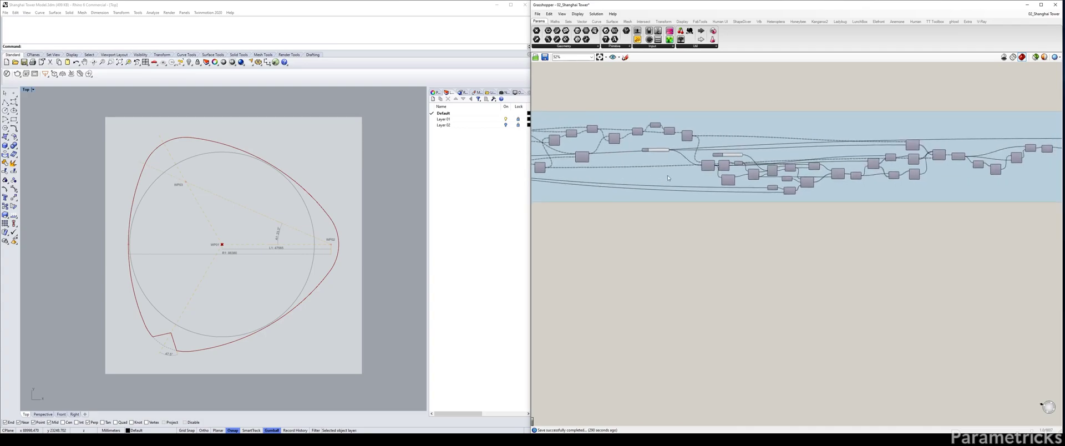
{"action": "right_click_drag", "start_coordinate": [933, 151], "coordinate": [730, 137]}
{"action": "right_click_drag", "start_coordinate": [662, 166], "coordinate": [666, 166]}
{"action": "scroll", "coordinate": [666, 166], "scroll_direction": "down", "scroll_amount": 3}
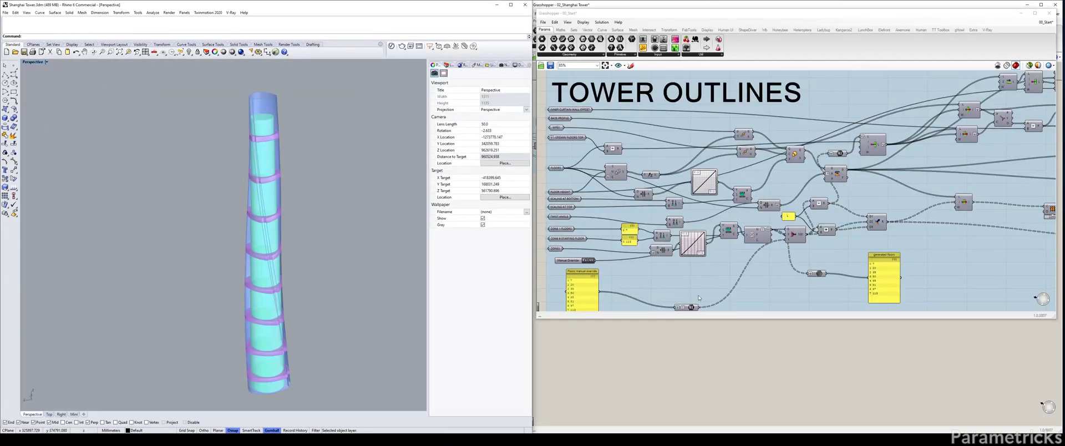
Reposition and enlarge the 00_Start definition window, and highlight the entire Tower Outlines group
{"action": "left_click_drag", "start_coordinate": [653, 14], "coordinate": [650, 15]}
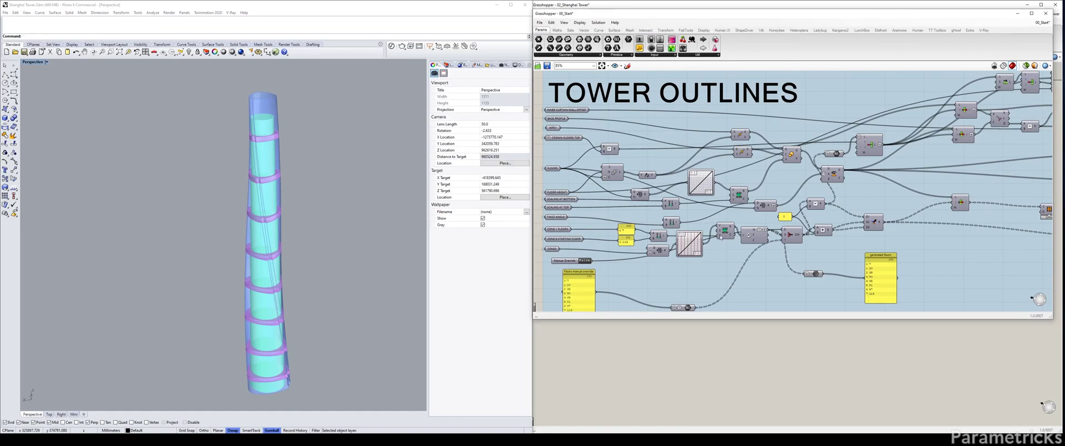
{"action": "left_click_drag", "start_coordinate": [728, 319], "coordinate": [731, 413]}
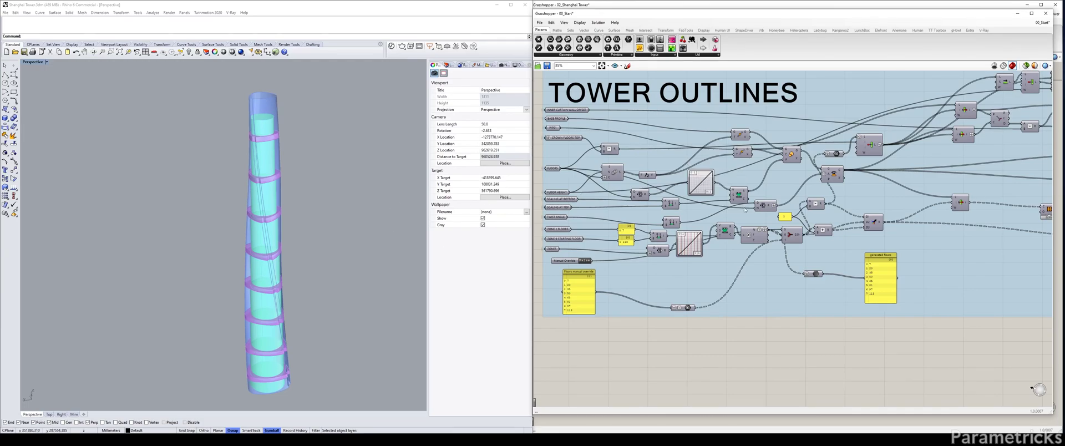
{"action": "scroll", "coordinate": [790, 205], "scroll_direction": "down", "scroll_amount": 5}
{"action": "left_click_drag", "start_coordinate": [899, 117], "coordinate": [559, 286]}
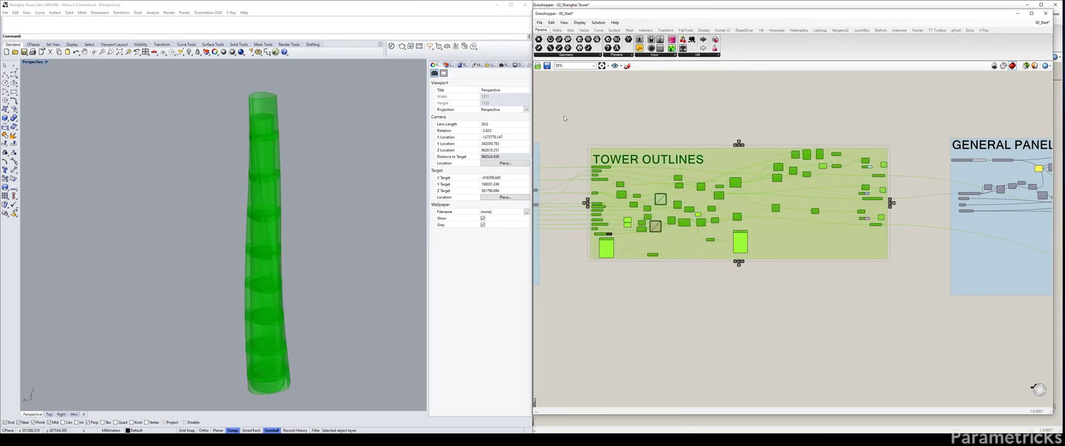
{"action": "left_click", "coordinate": [552, 122]}
Isolate the inner core geometry in the viewport by previewing only its Custom Preview component, and restore the full preview
{"action": "right_click_drag", "start_coordinate": [849, 144], "coordinate": [666, 139]}
{"action": "scroll", "coordinate": [708, 161], "scroll_direction": "up", "scroll_amount": 2}
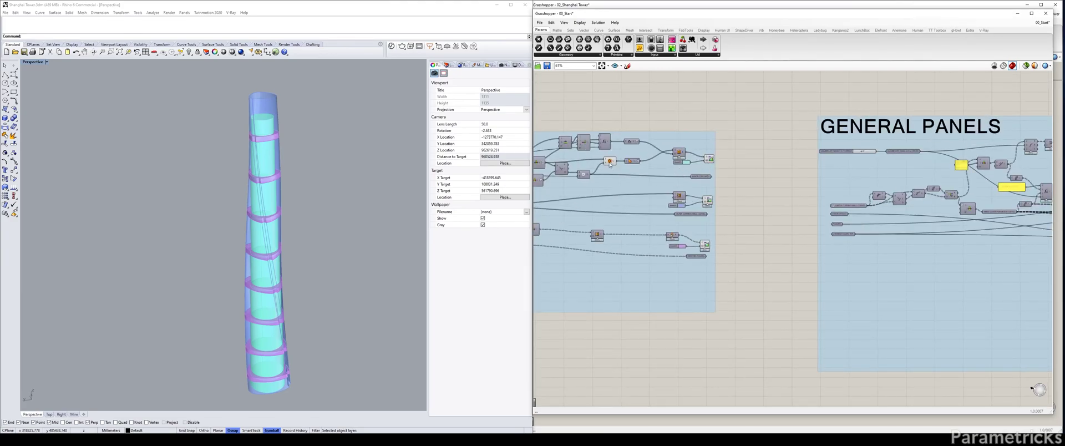
{"action": "scroll", "coordinate": [736, 157], "scroll_direction": "up", "scroll_amount": 2}
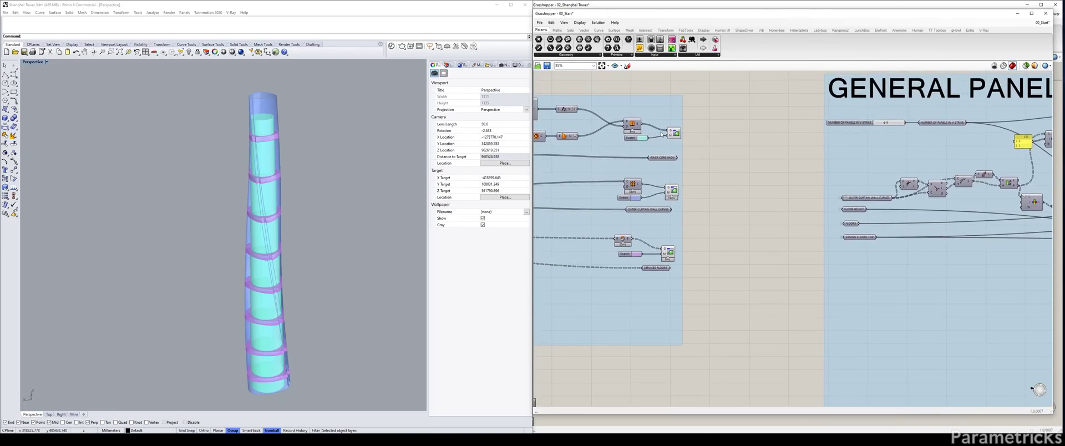
{"action": "left_click", "coordinate": [673, 133]}
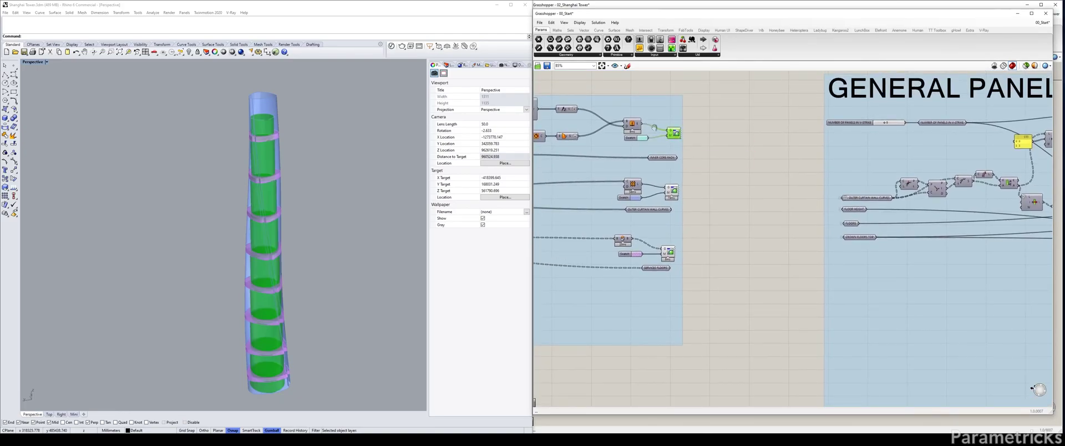
{"action": "right_click_drag", "start_coordinate": [639, 129], "coordinate": [712, 123]}
{"action": "scroll", "coordinate": [721, 125], "scroll_direction": "up", "scroll_amount": 3}
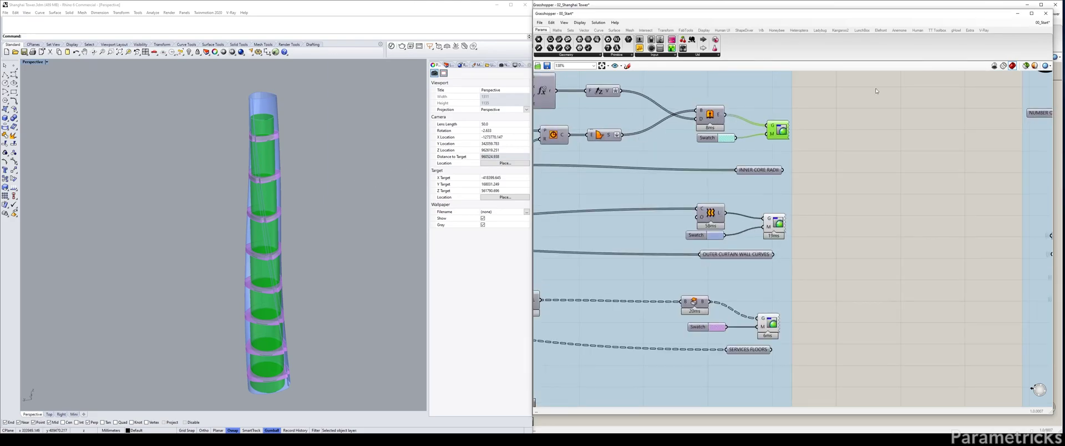
{"action": "left_click", "coordinate": [1027, 67]}
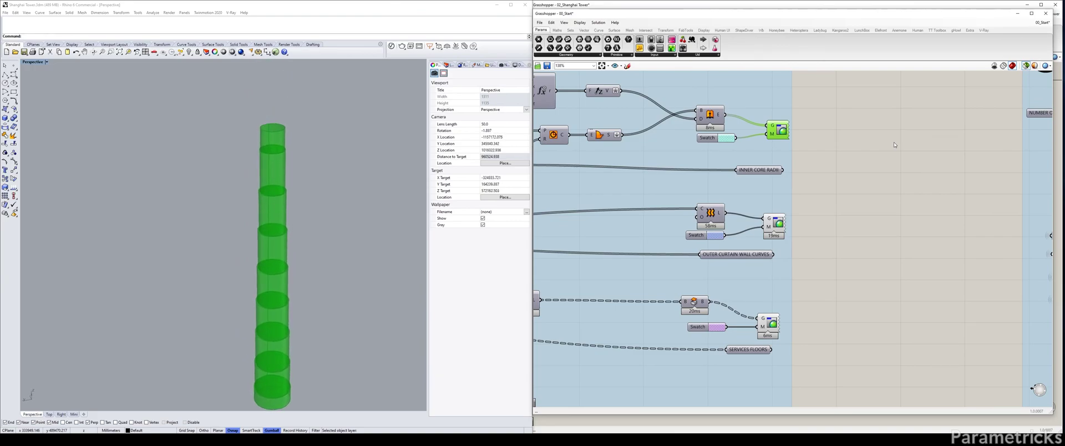
{"action": "left_click", "coordinate": [1026, 66]}
{"action": "left_click", "coordinate": [846, 134]}
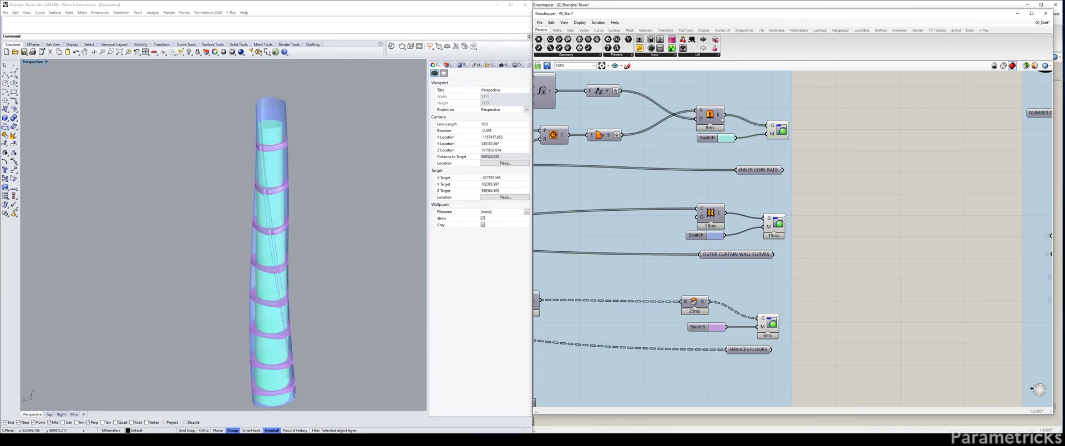
Move the INNER CORE RADII parameter slightly closer to the core preview components and inspect its values
{"action": "left_click_drag", "start_coordinate": [766, 172], "coordinate": [751, 162]}
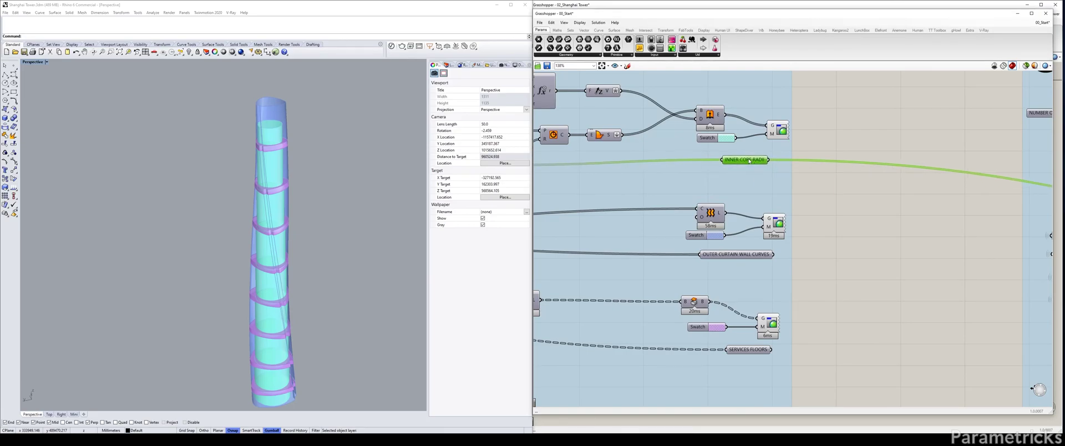
{"action": "mouse_move", "coordinate": [749, 161]}
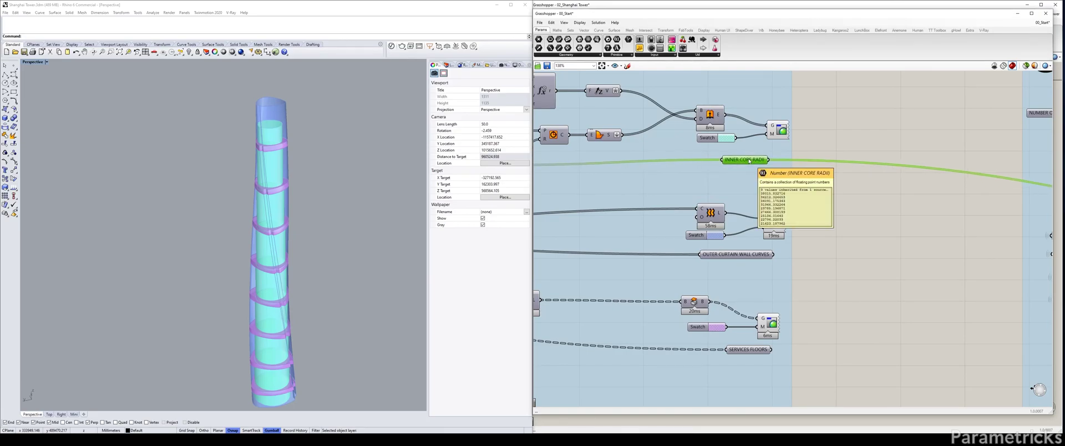
Preview only the inner core circles together with the core extrusion, and restore the full tower preview
{"action": "right_click_drag", "start_coordinate": [749, 161], "coordinate": [836, 145]}
{"action": "left_click", "coordinate": [641, 119]}
{"action": "left_click", "coordinate": [1026, 66]}
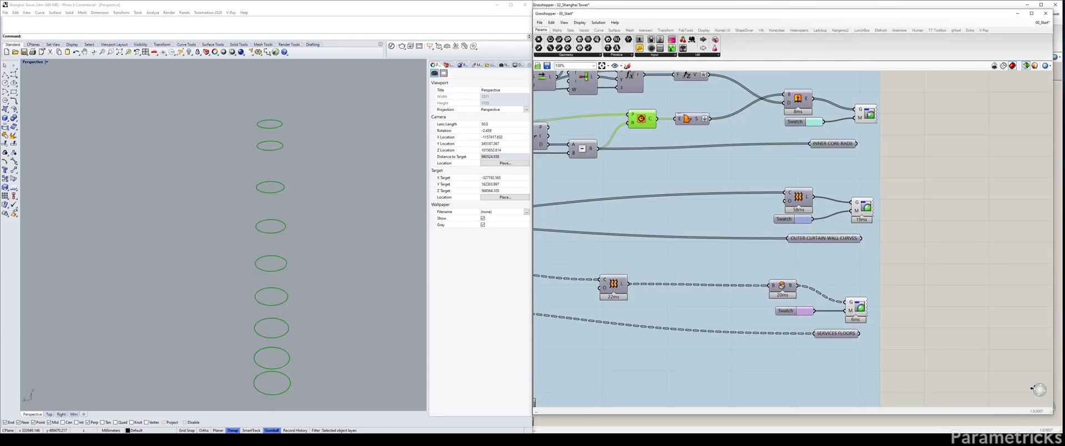
{"action": "left_click", "coordinate": [861, 115], "text": "shift"}
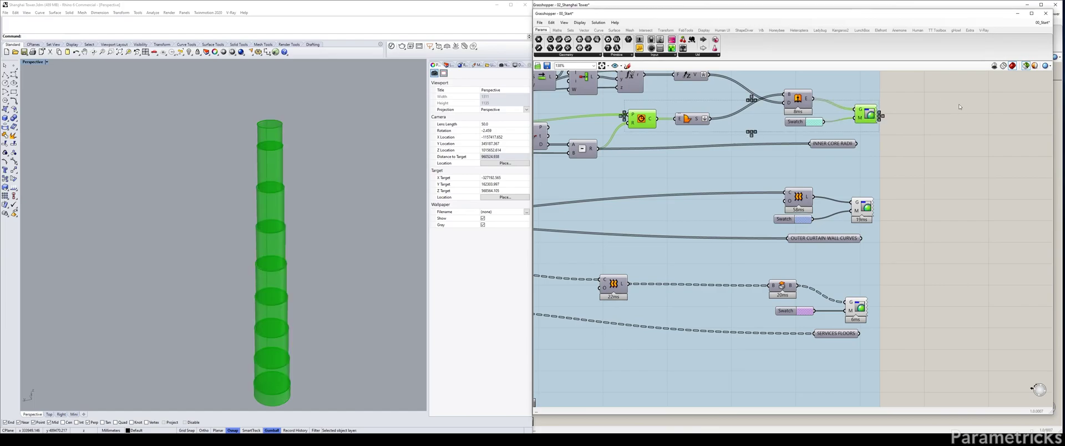
{"action": "left_click", "coordinate": [978, 107]}
{"action": "left_click", "coordinate": [1025, 66]}
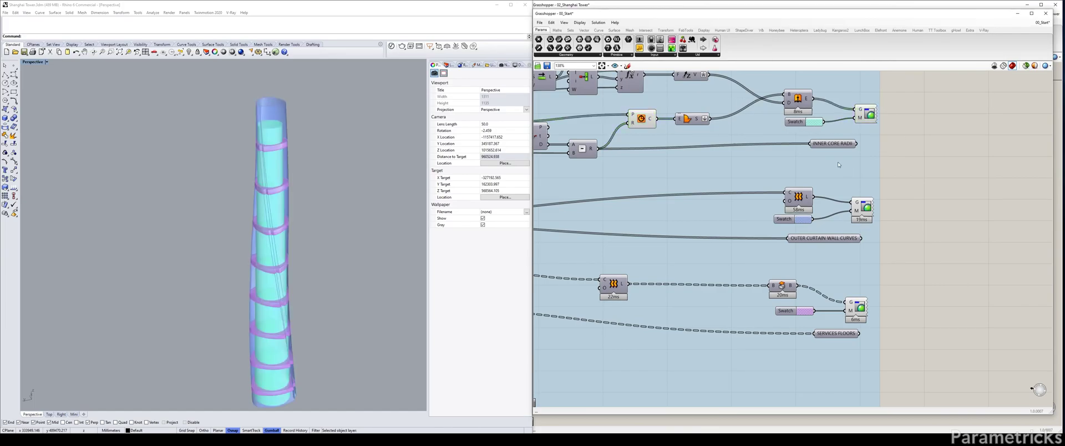
Highlight the outer curtain wall loft in the viewport through its Custom Preview component, and clear the selection
{"action": "left_click", "coordinate": [653, 119]}
{"action": "left_click", "coordinate": [862, 207]}
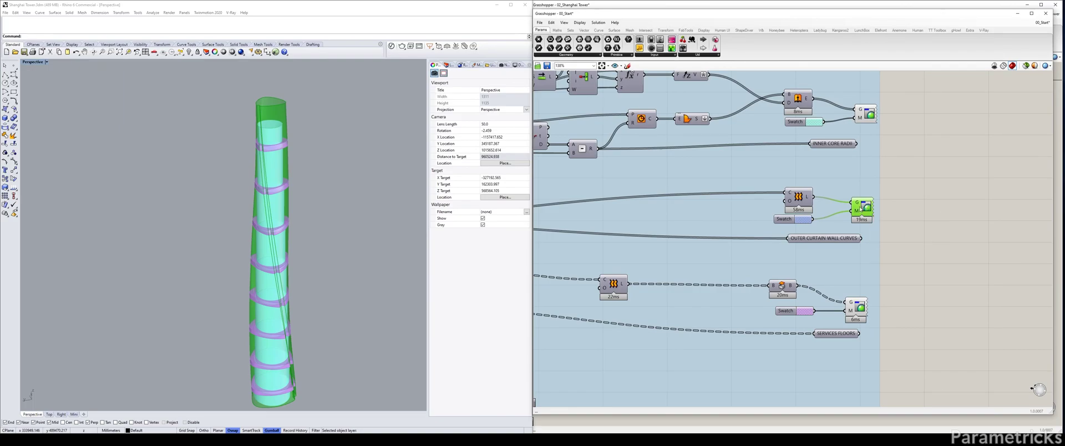
{"action": "right_click_drag", "start_coordinate": [832, 244], "coordinate": [771, 228]}
{"action": "scroll", "coordinate": [887, 224], "scroll_direction": "down", "scroll_amount": 1}
{"action": "scroll", "coordinate": [882, 219], "scroll_direction": "up", "scroll_amount": 1}
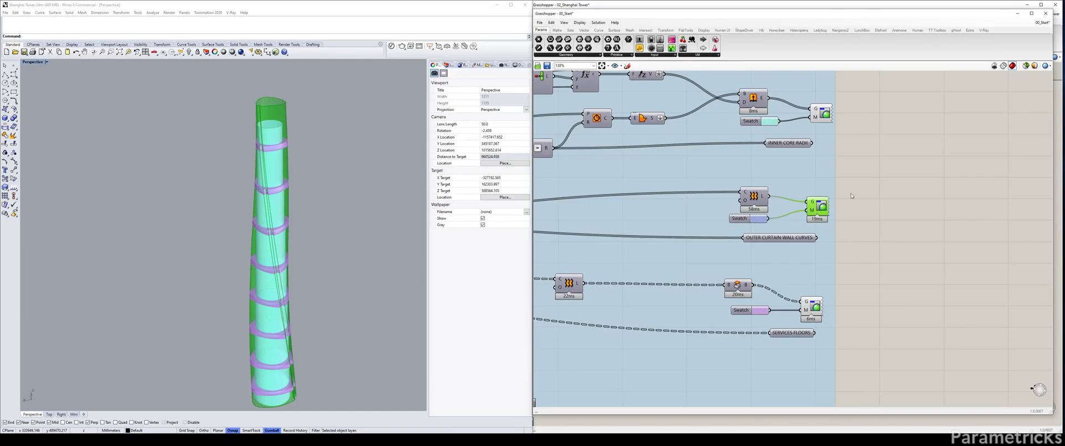
{"action": "left_click", "coordinate": [851, 195]}
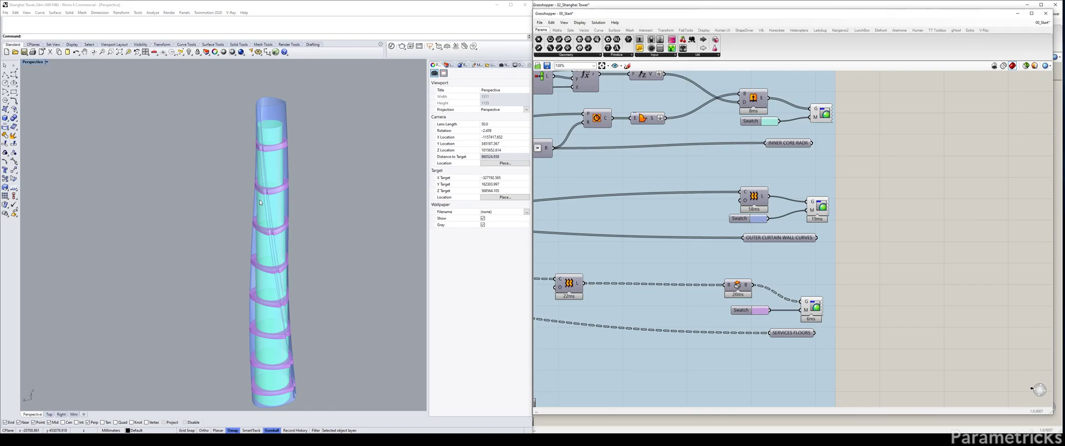
Highlight the OUTER CURTAIN WALL CURVES on the tower and inspect the curves held by that parameter
{"action": "left_click", "coordinate": [779, 238]}
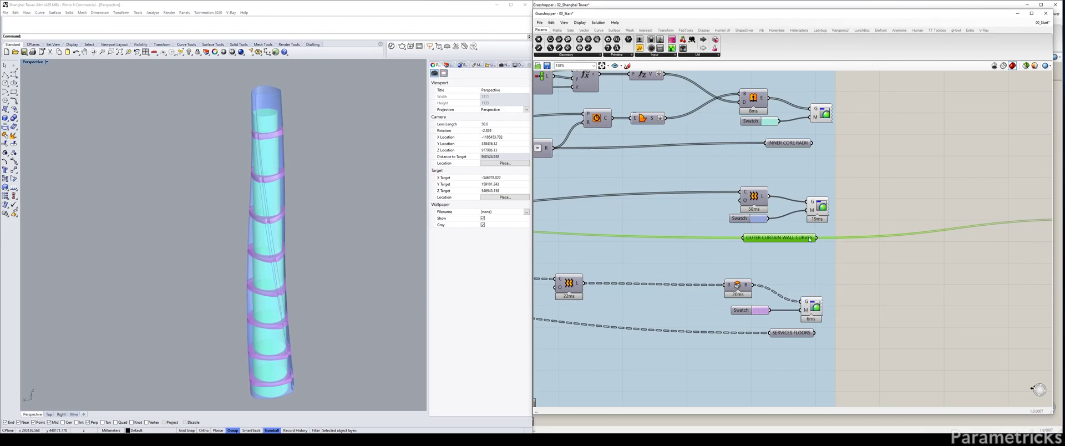
{"action": "mouse_move", "coordinate": [779, 240]}
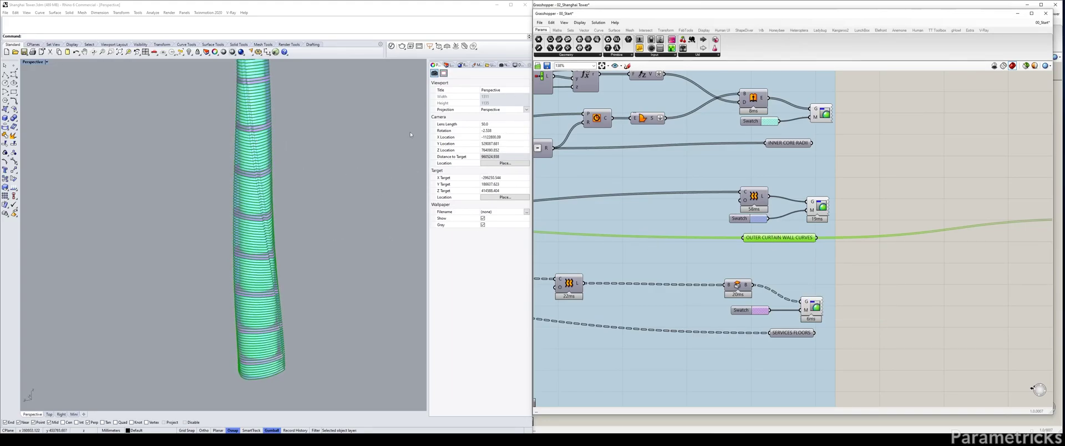
{"action": "left_click", "coordinate": [773, 246]}
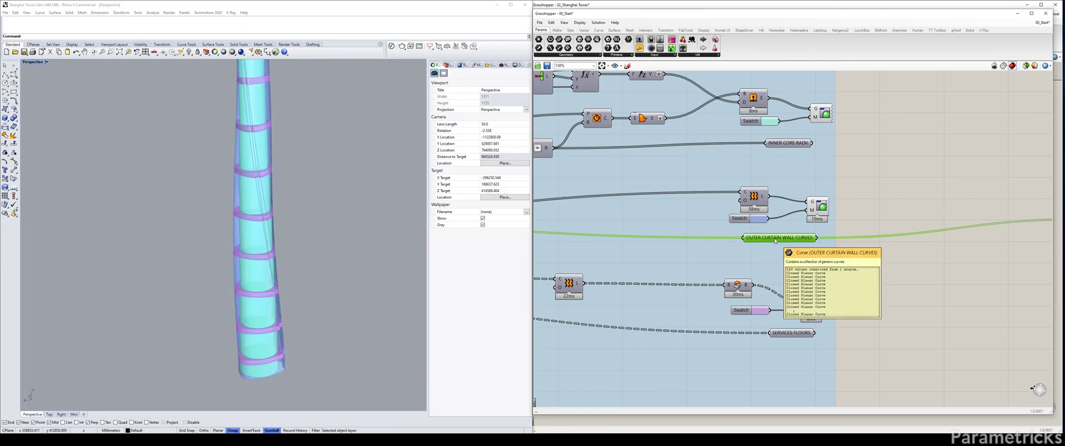
{"action": "scroll", "coordinate": [824, 241], "scroll_direction": "down", "scroll_amount": 3}
{"action": "scroll", "coordinate": [825, 241], "scroll_direction": "up", "scroll_amount": 3}
Highlight the service floor bands on the tower and move the SERVICES FLOORS parameter slightly lower to inspect it
{"action": "left_click", "coordinate": [809, 237]}
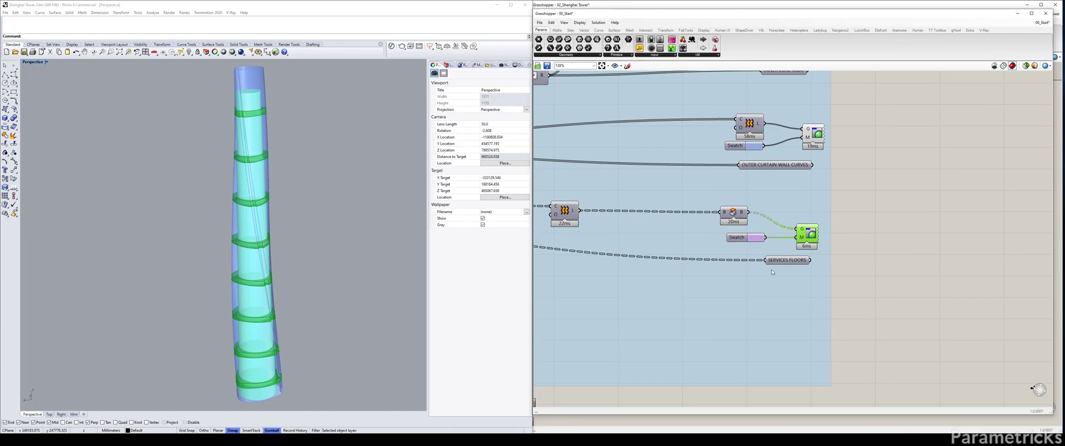
{"action": "left_click_drag", "start_coordinate": [786, 259], "coordinate": [791, 268]}
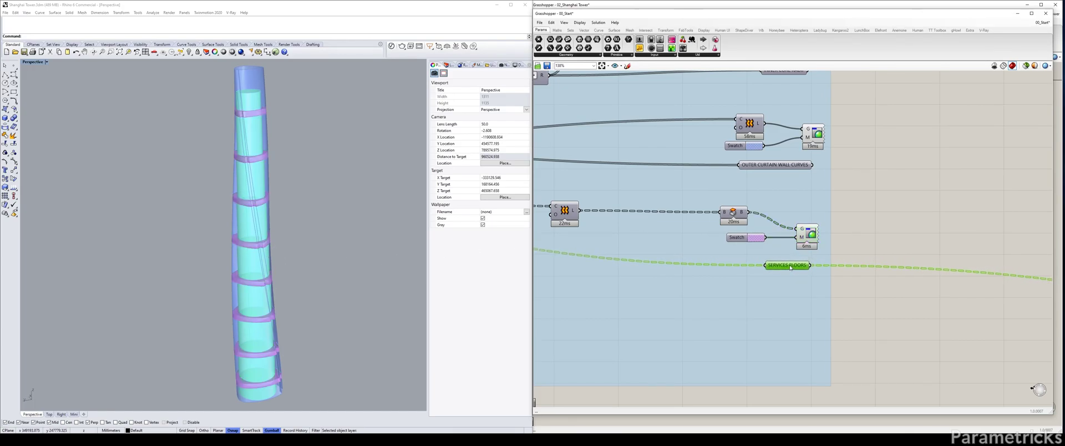
{"action": "mouse_move", "coordinate": [788, 269]}
Highlight the Tower Outlines input parameters from INNER CURTAIN WALL OFFSET through FLOORS, and clear the selection
{"action": "scroll", "coordinate": [729, 226], "scroll_direction": "down", "scroll_amount": 2}
{"action": "right_click_drag", "start_coordinate": [622, 217], "coordinate": [816, 233]}
{"action": "scroll", "coordinate": [816, 233], "scroll_direction": "down", "scroll_amount": 3}
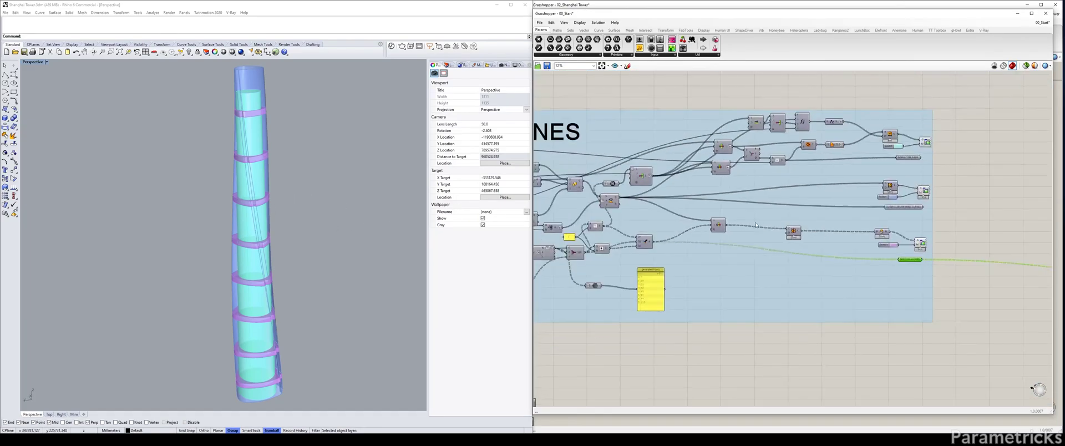
{"action": "right_click_drag", "start_coordinate": [582, 168], "coordinate": [780, 146]}
{"action": "scroll", "coordinate": [791, 140], "scroll_direction": "up", "scroll_amount": 2}
{"action": "right_click_drag", "start_coordinate": [648, 146], "coordinate": [665, 163]}
{"action": "scroll", "coordinate": [791, 140], "scroll_direction": "up", "scroll_amount": 1}
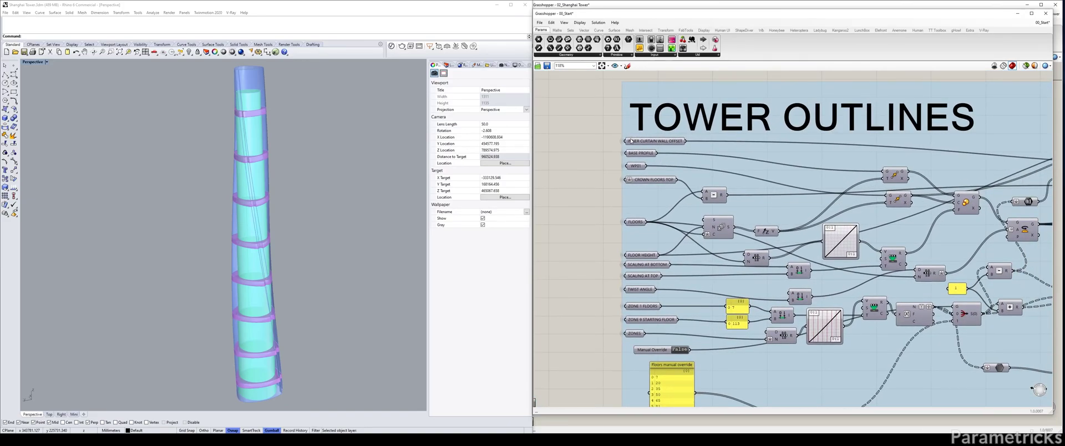
{"action": "left_click_drag", "start_coordinate": [588, 120], "coordinate": [644, 230]}
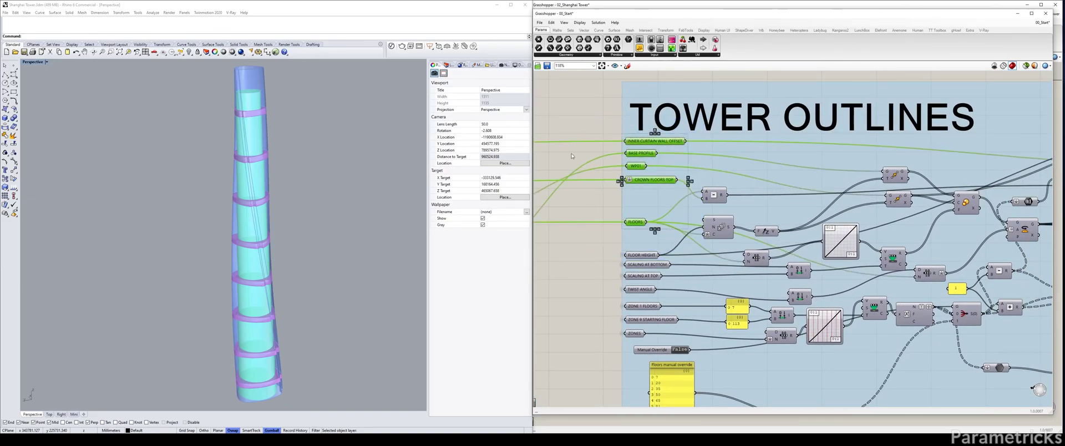
{"action": "left_click", "coordinate": [581, 100]}
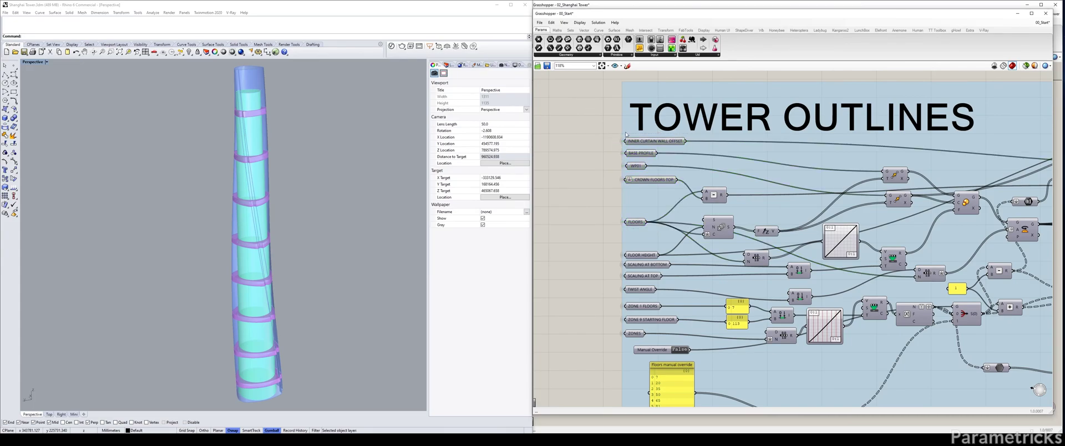
Examine the zone floor panels, the manual override list and the generated floors panel in the Tower Outlines group
{"action": "right_click_drag", "start_coordinate": [957, 228], "coordinate": [736, 208]}
{"action": "scroll", "coordinate": [737, 208], "scroll_direction": "down", "scroll_amount": 2}
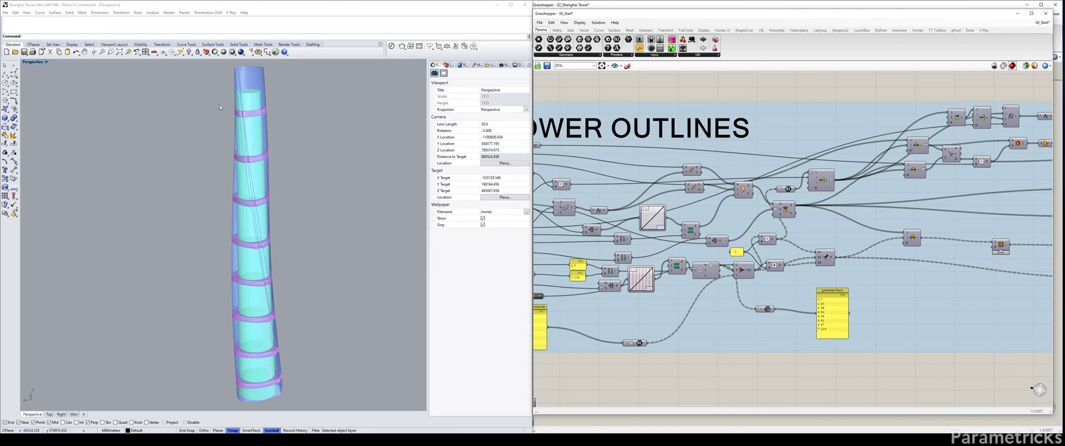
{"action": "scroll", "coordinate": [716, 198], "scroll_direction": "up", "scroll_amount": 2}
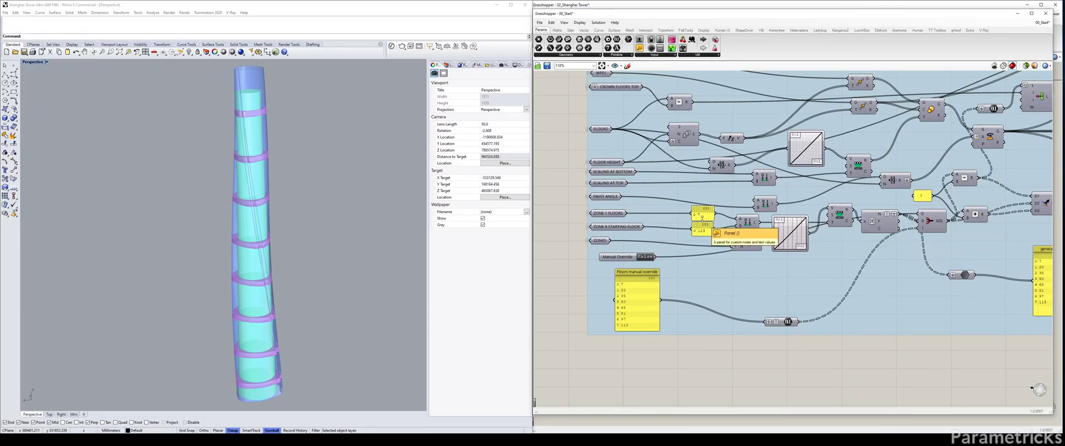
{"action": "mouse_move", "coordinate": [762, 204]}
{"action": "right_mouse_down"}
{"action": "mouse_move", "coordinate": [652, 214]}
{"action": "mouse_move", "coordinate": [758, 217]}
{"action": "right_mouse_up"}
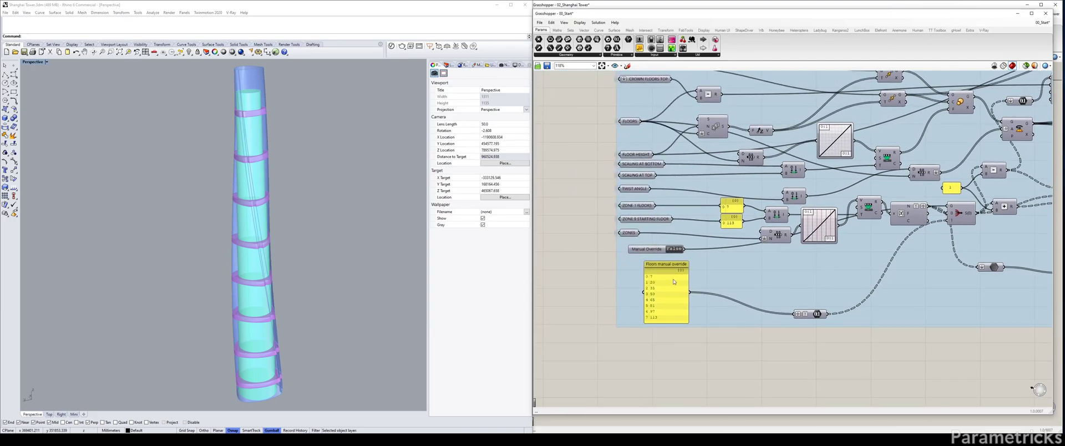
{"action": "right_click_drag", "start_coordinate": [710, 241], "coordinate": [649, 267]}
{"action": "right_click_drag", "start_coordinate": [772, 206], "coordinate": [718, 212]}
Duplicate the Graph Mapper that distributes the zone floors, placing the copy directly below the original
{"action": "scroll", "coordinate": [701, 263], "scroll_direction": "up", "scroll_amount": 3}
{"action": "scroll", "coordinate": [702, 255], "scroll_direction": "up", "scroll_amount": 1}
{"action": "left_click", "coordinate": [706, 249]}
{"action": "right_click_drag", "start_coordinate": [709, 245], "coordinate": [703, 213]}
{"action": "left_click_drag", "start_coordinate": [704, 212], "coordinate": [704, 297], "text": "alt"}
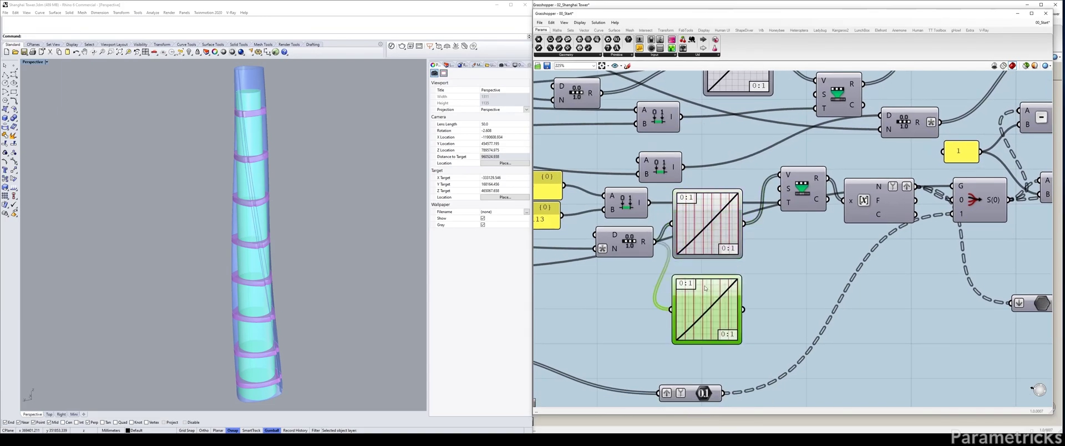
Unlock the copied Graph Mapper, connect its output to the Remap component's value input and bend its curve to redistribute the service floors
{"action": "right_click_drag", "start_coordinate": [734, 303], "coordinate": [687, 293]}
{"action": "right_click", "coordinate": [653, 288]}
{"action": "left_click", "coordinate": [666, 349]}
{"action": "right_click", "coordinate": [653, 292]}
{"action": "left_click", "coordinate": [665, 353]}
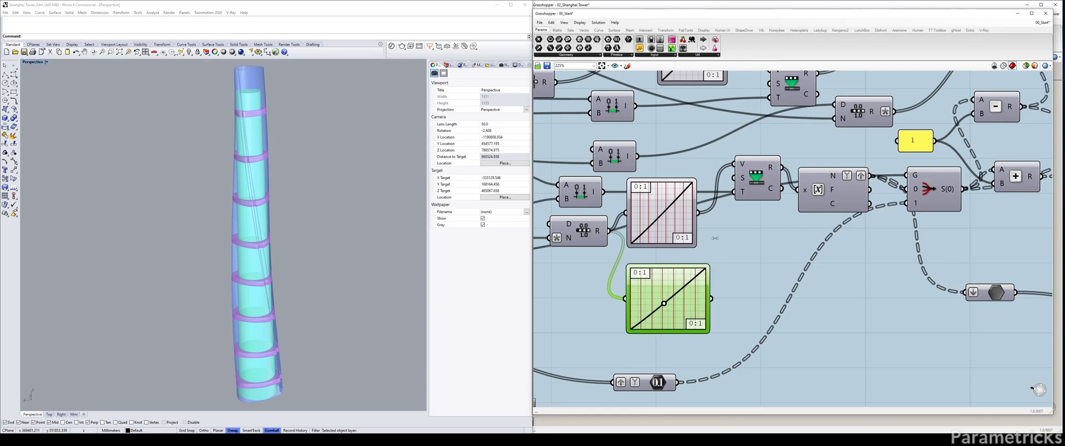
{"action": "left_click_drag", "start_coordinate": [697, 298], "coordinate": [728, 169]}
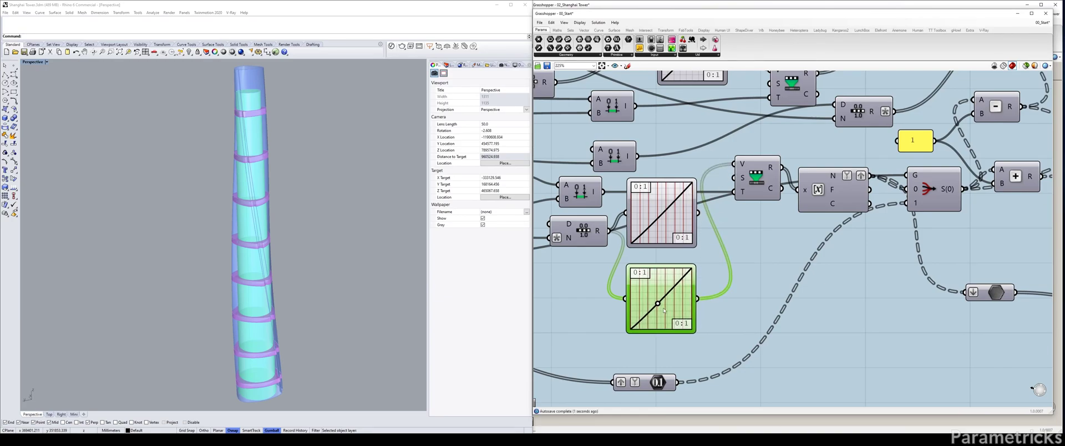
{"action": "left_click_drag", "start_coordinate": [664, 309], "coordinate": [668, 313]}
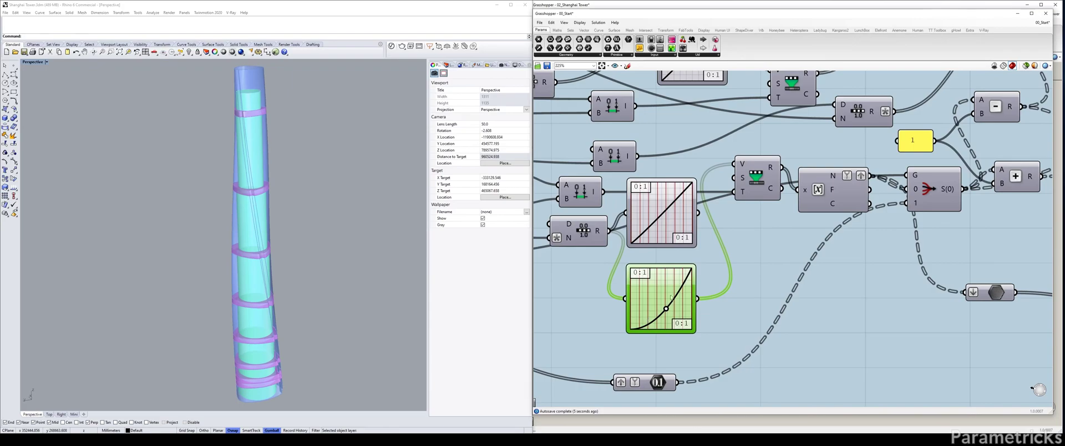
Reset the copied Graph Mapper to its default graph, delete it and reconnect the original mapper to the Remap component's value input
{"action": "right_click", "coordinate": [668, 295]}
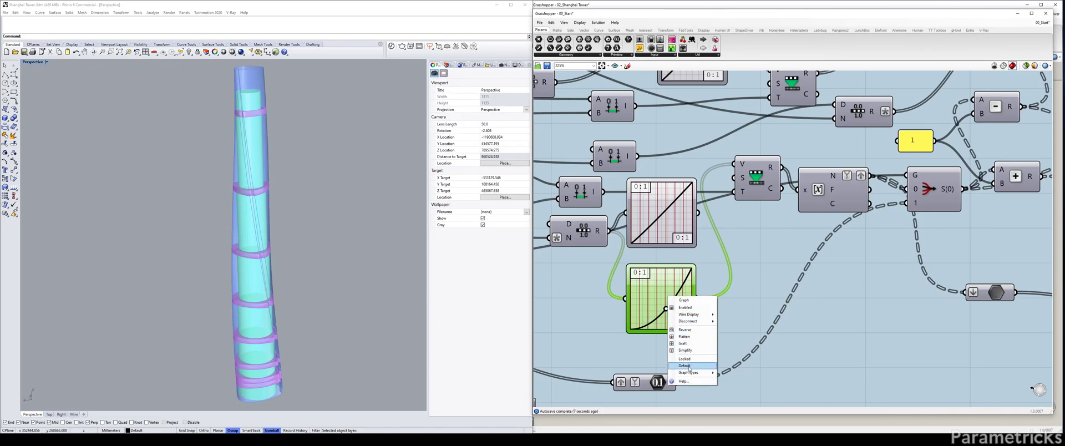
{"action": "left_click", "coordinate": [689, 365]}
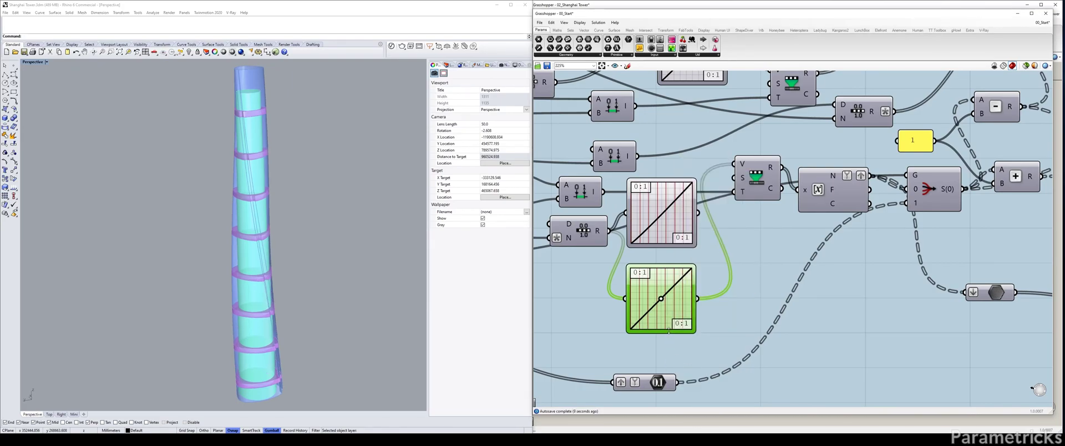
{"action": "scroll", "coordinate": [720, 220], "scroll_direction": "down", "scroll_amount": 3}
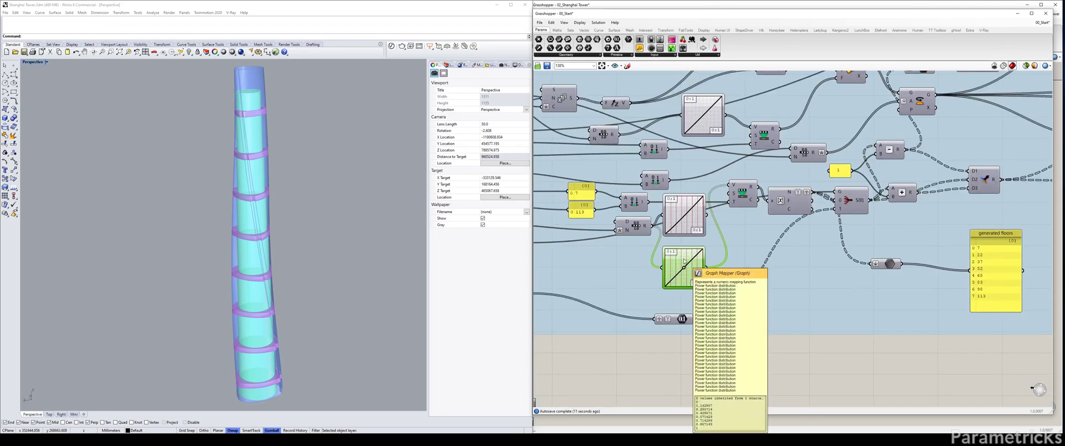
{"action": "key", "text": "Delete"}
{"action": "left_click_drag", "start_coordinate": [707, 215], "coordinate": [729, 185]}
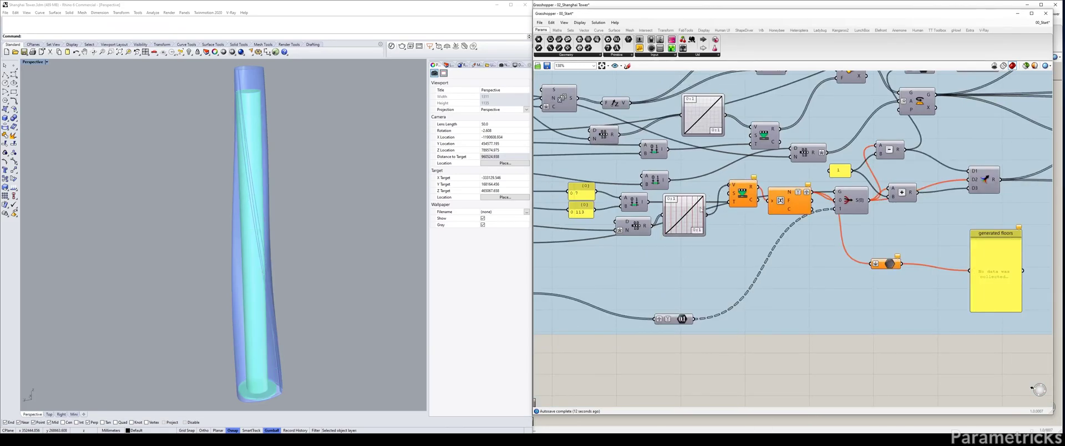
{"action": "scroll", "coordinate": [822, 178], "scroll_direction": "down", "scroll_amount": 2}
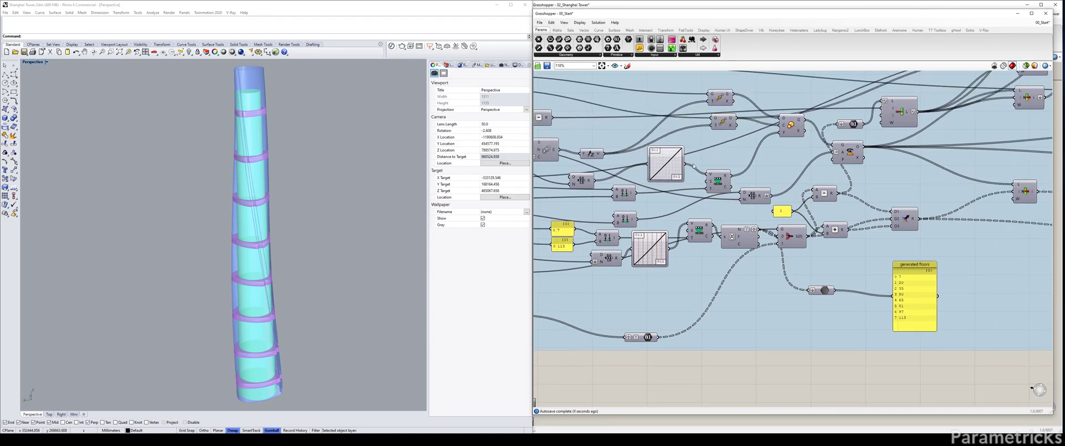
{"action": "scroll", "coordinate": [706, 149], "scroll_direction": "down", "scroll_amount": 3}
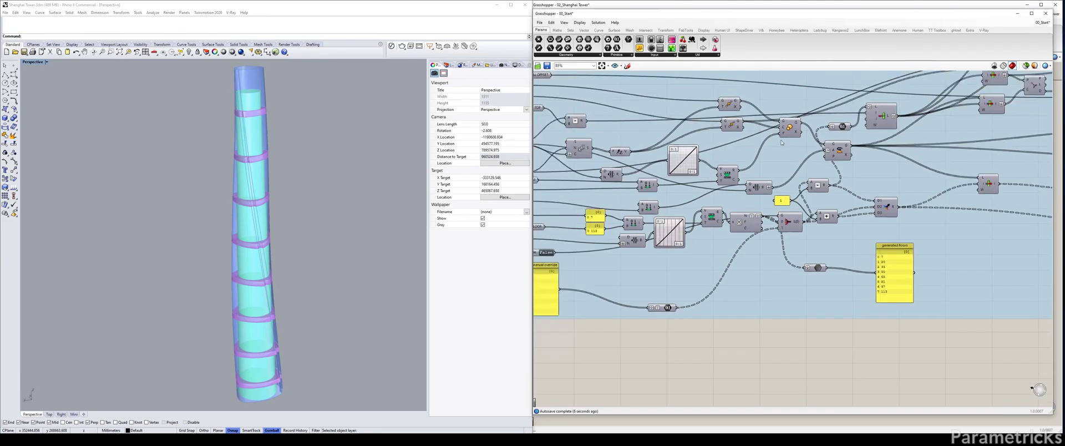
{"action": "scroll", "coordinate": [708, 160], "scroll_direction": "down", "scroll_amount": 4}
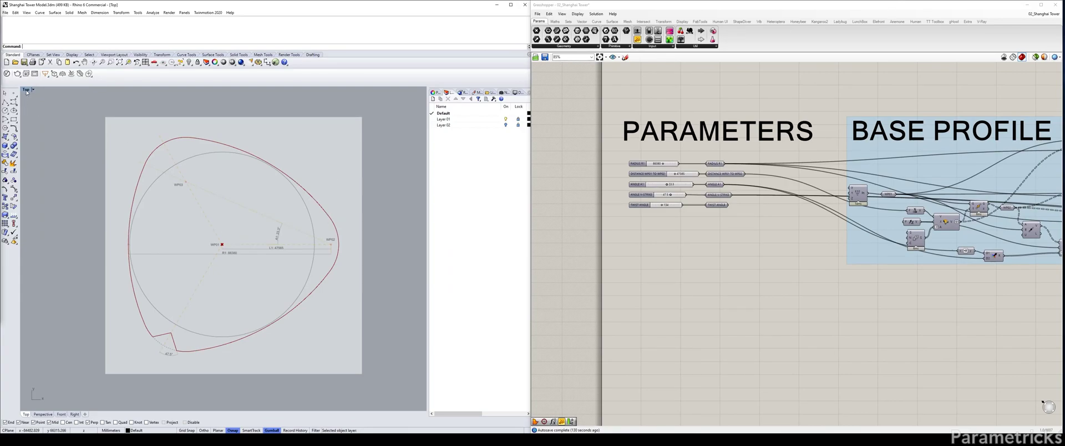
Switch the Rhino viewport from Top to Perspective and view the base profile at an angle
{"action": "double_click", "coordinate": [26, 90]}
{"action": "double_click", "coordinate": [233, 90]}
{"action": "right_click_drag", "start_coordinate": [342, 239], "coordinate": [324, 224]}
{"action": "right_click_drag", "start_coordinate": [344, 289], "coordinate": [361, 287]}
Duplicate the TWIST ANGLE slider together with its parameter below the existing list in the Parameters section
{"action": "scroll", "coordinate": [721, 223], "scroll_direction": "up", "scroll_amount": 4}
{"action": "right_click_drag", "start_coordinate": [722, 219], "coordinate": [777, 209]}
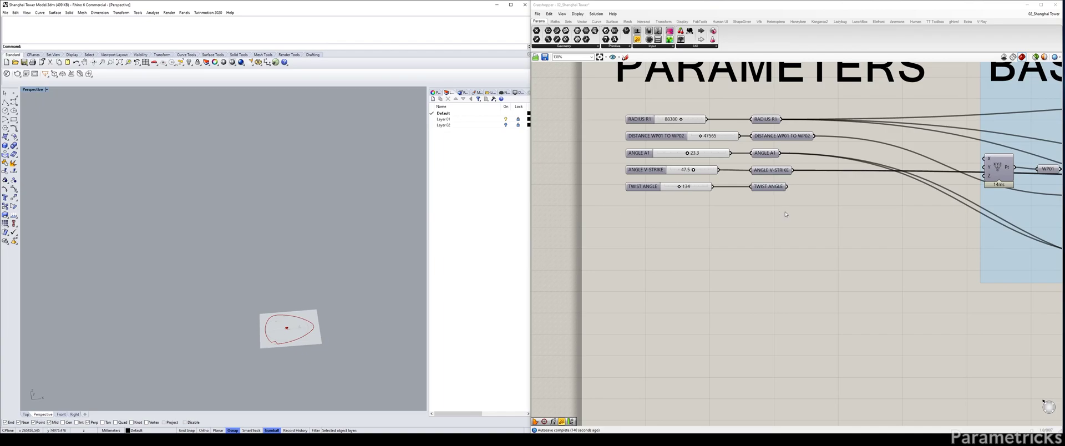
{"action": "left_click_drag", "start_coordinate": [787, 204], "coordinate": [654, 188]}
{"action": "left_click_drag", "start_coordinate": [762, 189], "coordinate": [764, 256], "text": "alt"}
{"action": "left_click", "coordinate": [720, 223]}
{"action": "right_click", "coordinate": [642, 257]}
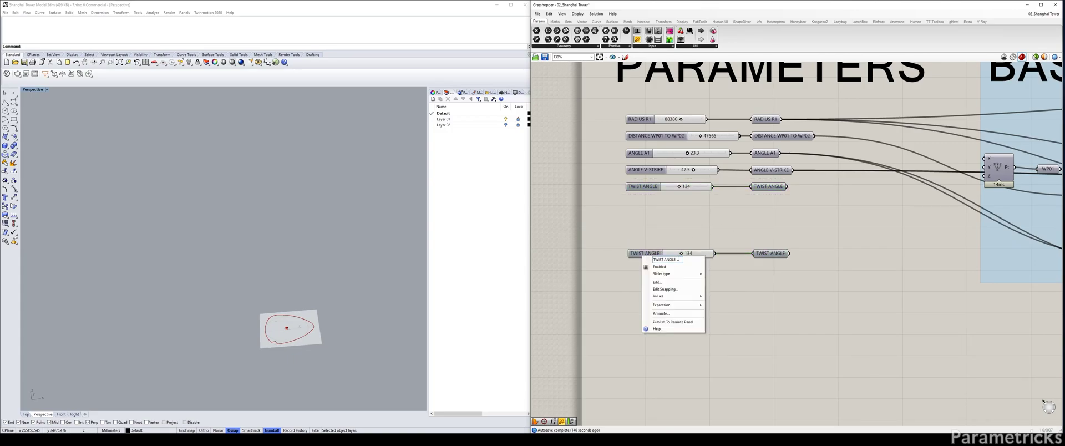
{"action": "left_click", "coordinate": [518, 266]}
{"action": "key", "text": "BackSpace"}
{"action": "key", "text": "BackSpace"}
{"action": "key", "text": "BackSpace"}
{"action": "key", "text": "BackSpace"}
{"action": "key", "text": "BackSpace"}
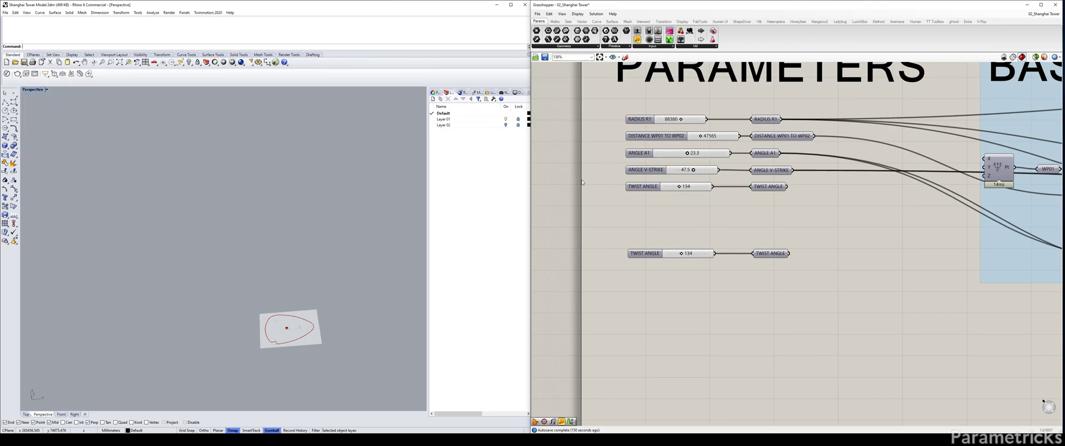
Rename the duplicated TWIST ANGLE slider FLOORS and set its value to 128
{"action": "right_click", "coordinate": [647, 251]}
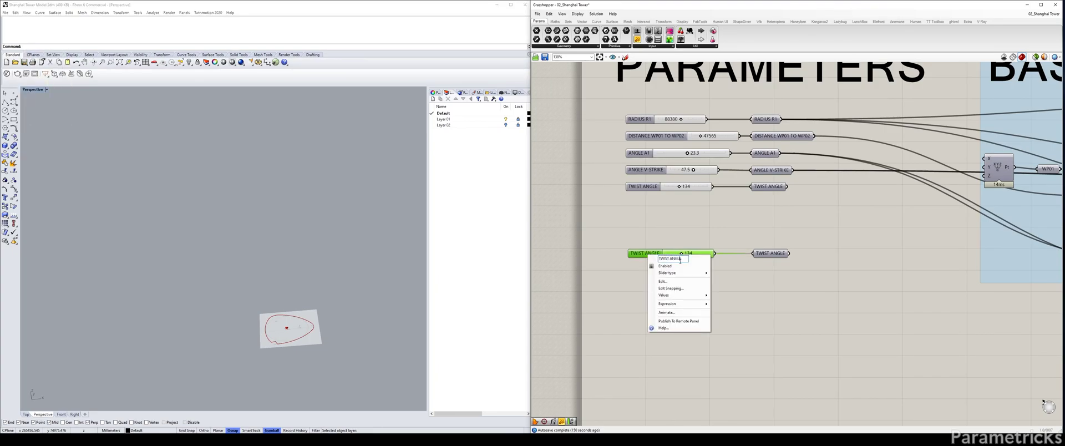
{"action": "left_click_drag", "start_coordinate": [684, 259], "coordinate": [674, 253]}
{"action": "type", "text": "FLOORS"}
{"action": "key", "text": "Return"}
{"action": "double_click", "coordinate": [693, 256]}
{"action": "type", "text": "128"}
{"action": "key", "text": "Return"}
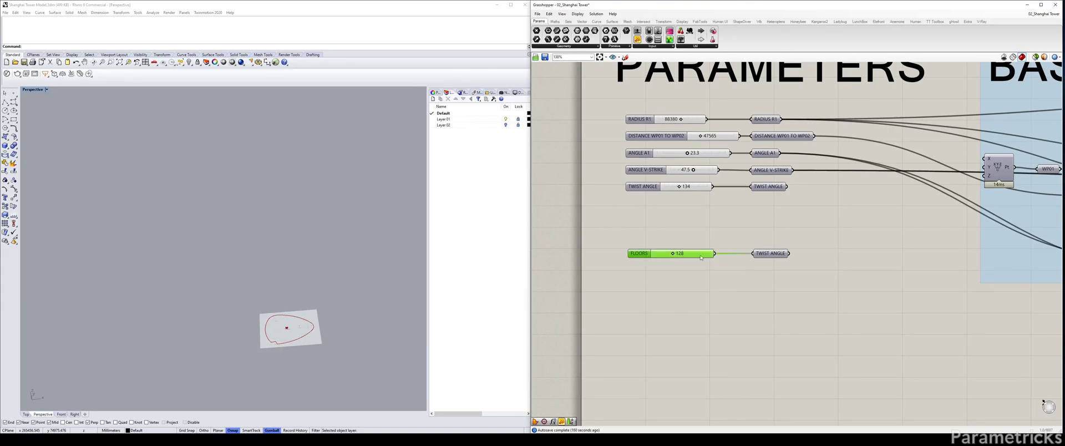
Duplicate the FLOORS slider and its parameter just below, and rename the copied slider FLOOR HEIGHT
{"action": "left_click_drag", "start_coordinate": [713, 254], "coordinate": [771, 278]}
{"action": "right_click", "coordinate": [646, 273]}
{"action": "left_click", "coordinate": [678, 278]}
{"action": "type", "text": "HEIGHT"}
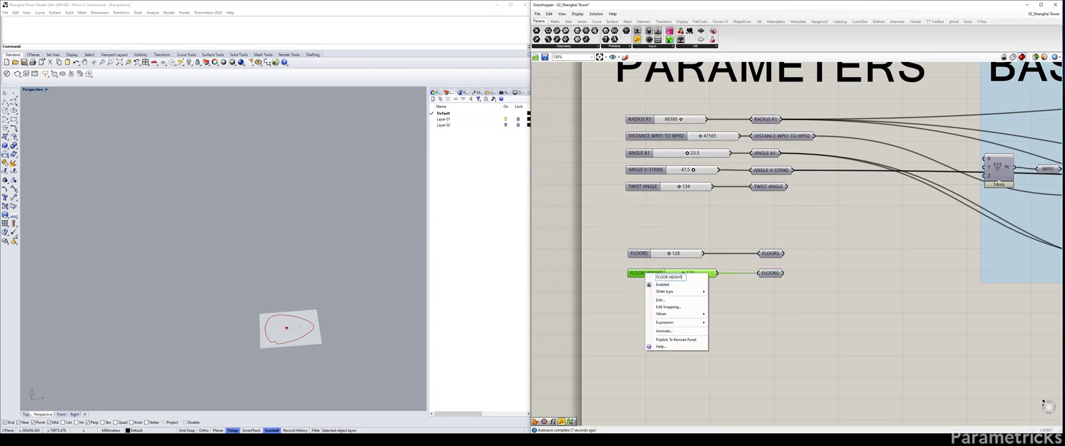
{"action": "key", "text": "Return"}
Set the FLOOR HEIGHT slider's minimum to 3000, maximum to 8000 and value to 4950
{"action": "double_click", "coordinate": [651, 275]}
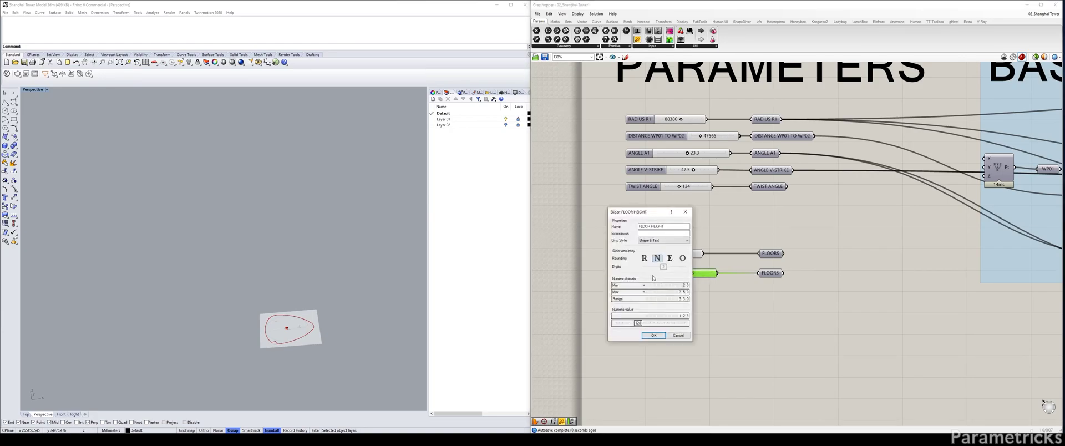
{"action": "left_click", "coordinate": [664, 285]}
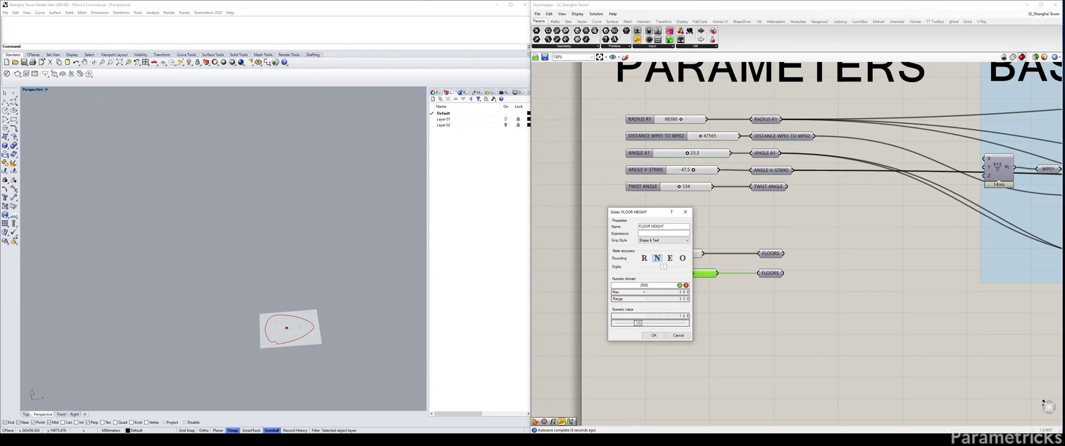
{"action": "type", "text": "3000"}
{"action": "key", "text": "Return"}
{"action": "left_click", "coordinate": [662, 292]}
{"action": "type", "text": "8000"}
{"action": "key", "text": "Return"}
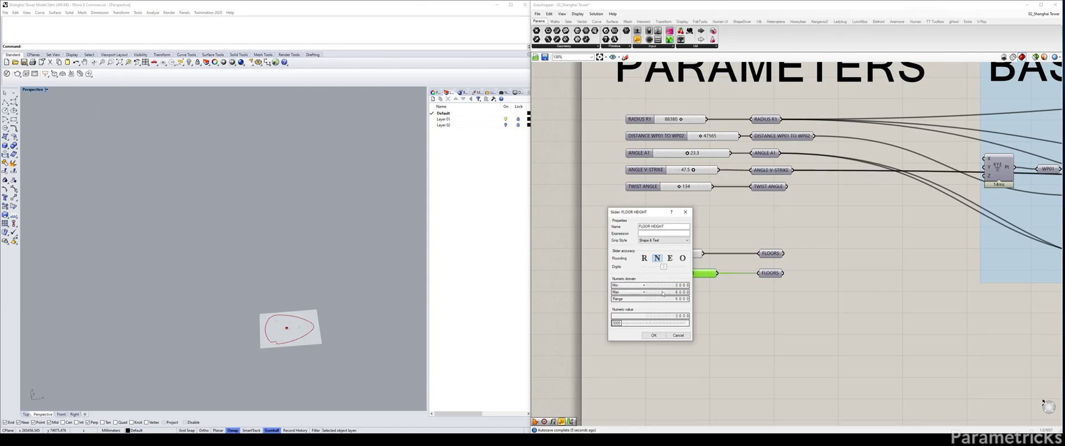
{"action": "left_click", "coordinate": [660, 325]}
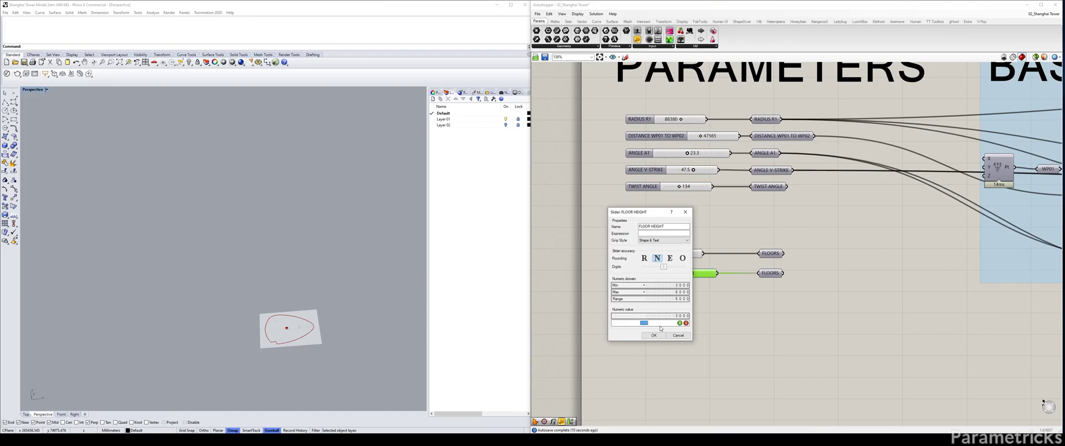
{"action": "type", "text": "45"}
{"action": "left_click", "coordinate": [654, 335]}
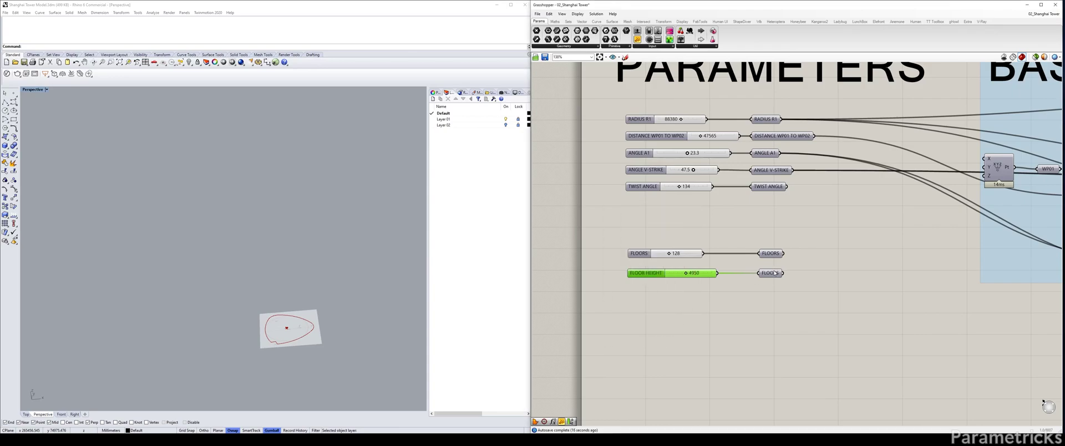
{"action": "mouse_move", "coordinate": [716, 274]}
{"action": "left_mouse_down"}
{"action": "mouse_move", "coordinate": [758, 274]}
{"action": "mouse_move", "coordinate": [708, 273]}
{"action": "left_mouse_up"}
Duplicate the FLOORS and FLOOR HEIGHT parameters beside the originals and set the copies' wire display to hidden
{"action": "right_click_drag", "start_coordinate": [791, 233], "coordinate": [656, 219]}
{"action": "mouse_move", "coordinate": [660, 227]}
{"action": "left_mouse_down"}
{"action": "mouse_move", "coordinate": [620, 258]}
{"action": "mouse_move", "coordinate": [700, 236]}
{"action": "mouse_move", "coordinate": [675, 237]}
{"action": "mouse_move", "coordinate": [685, 236]}
{"action": "mouse_move", "coordinate": [681, 256]}
{"action": "mouse_move", "coordinate": [705, 264]}
{"action": "mouse_move", "coordinate": [700, 241]}
{"action": "mouse_move", "coordinate": [721, 234]}
{"action": "left_mouse_up"}
{"action": "left_click", "coordinate": [674, 223]}
{"action": "left_click", "coordinate": [718, 226]}
{"action": "right_click", "coordinate": [721, 233]}
{"action": "mouse_move", "coordinate": [777, 253]}
{"action": "left_click", "coordinate": [824, 266]}
{"action": "left_click", "coordinate": [743, 263]}
{"action": "right_click", "coordinate": [733, 266]}
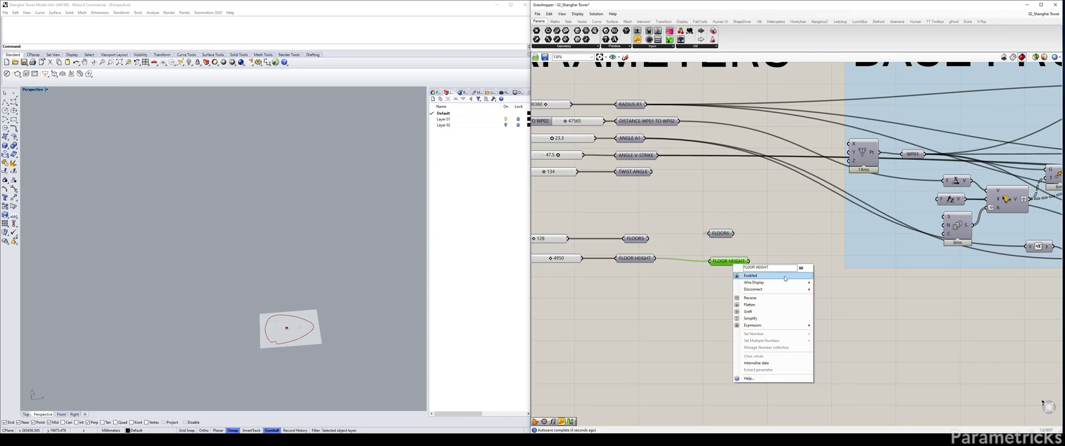
{"action": "left_click", "coordinate": [830, 297]}
Cut the copied FLOORS and FLOOR HEIGHT parameters and paste them into the empty canvas beyond the Base Profile group's outputs
{"action": "left_click_drag", "start_coordinate": [692, 213], "coordinate": [688, 210]}
{"action": "scroll", "coordinate": [698, 248], "scroll_direction": "down", "scroll_amount": 2}
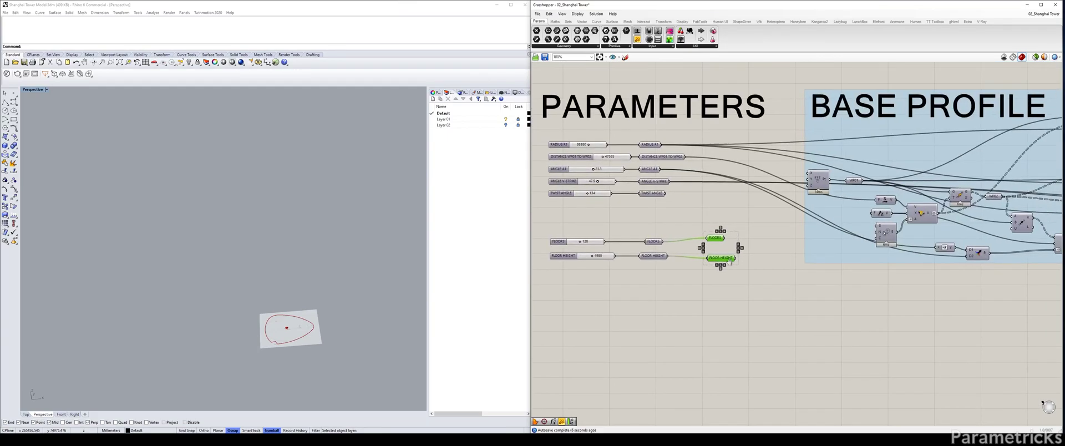
{"action": "right_click_drag", "start_coordinate": [737, 259], "coordinate": [654, 264]}
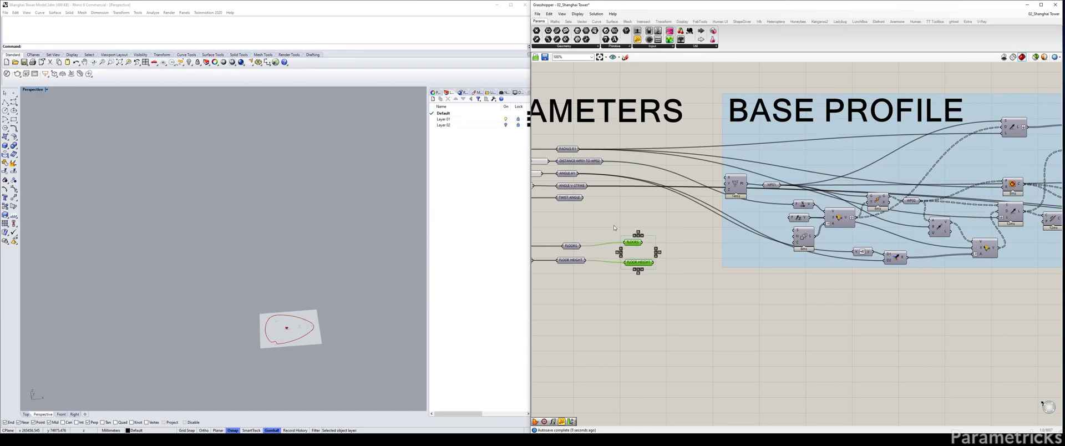
{"action": "key", "text": "Delete"}
{"action": "scroll", "coordinate": [697, 283], "scroll_direction": "down", "scroll_amount": 6}
{"action": "right_click_drag", "start_coordinate": [923, 253], "coordinate": [688, 254]}
{"action": "right_click_drag", "start_coordinate": [1037, 234], "coordinate": [727, 237]}
{"action": "scroll", "coordinate": [691, 241], "scroll_direction": "up", "scroll_amount": 6}
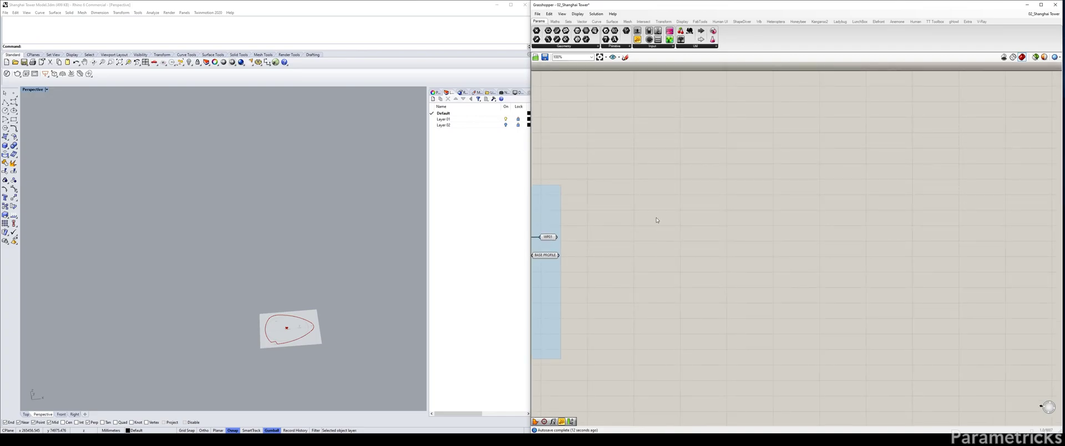
{"action": "key", "text": "ctrl+v"}
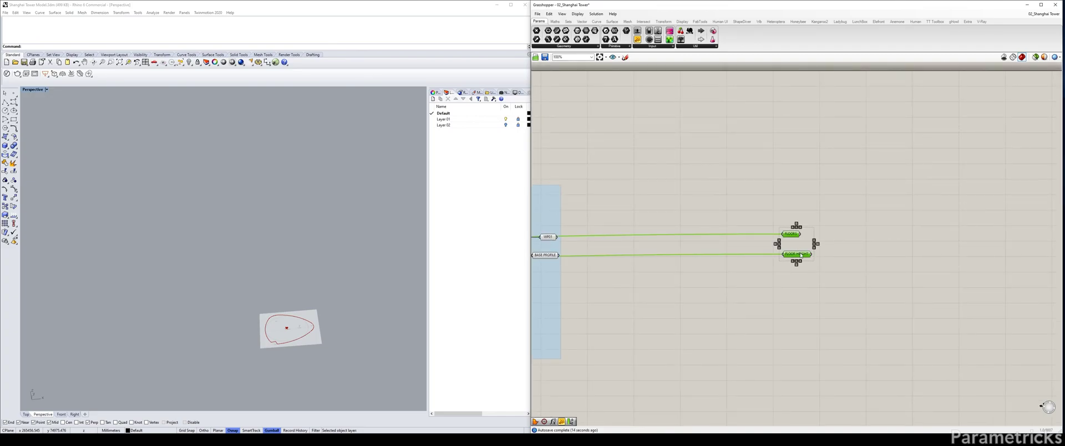
{"action": "left_click_drag", "start_coordinate": [796, 254], "coordinate": [673, 222]}
Duplicate the WP01 and BASE PROFILE output parameters just outside the Base Profile group
{"action": "right_click_drag", "start_coordinate": [598, 253], "coordinate": [685, 234]}
{"action": "left_click", "coordinate": [681, 235]}
{"action": "scroll", "coordinate": [667, 239], "scroll_direction": "up", "scroll_amount": 1}
{"action": "scroll", "coordinate": [667, 239], "scroll_direction": "up", "scroll_amount": 1}
{"action": "left_click_drag", "start_coordinate": [622, 212], "coordinate": [695, 213], "text": "alt"}
{"action": "left_click_drag", "start_coordinate": [619, 236], "coordinate": [696, 237], "text": "alt"}
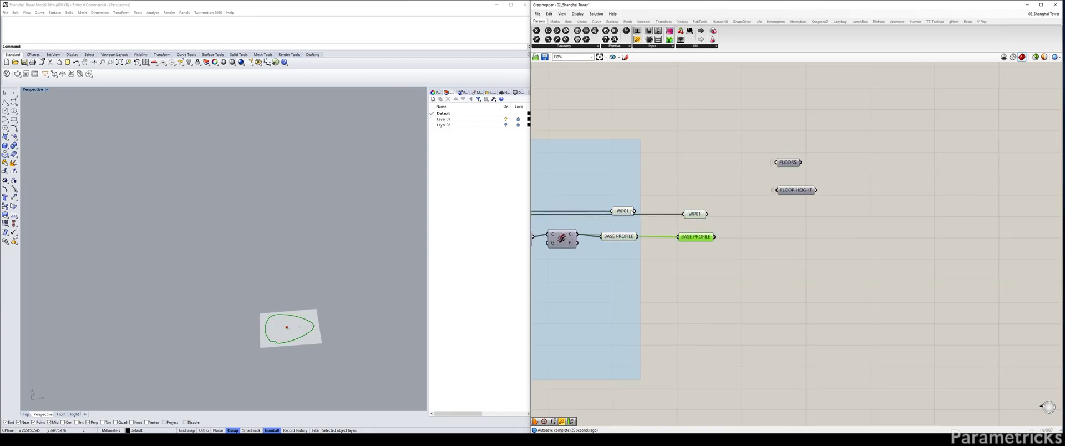
Set the wire display of the copied WP01 and BASE PROFILE parameters to hidden
{"action": "right_click", "coordinate": [689, 213]}
{"action": "mouse_move", "coordinate": [725, 248]}
{"action": "left_click", "coordinate": [784, 258]}
{"action": "right_click", "coordinate": [697, 237]}
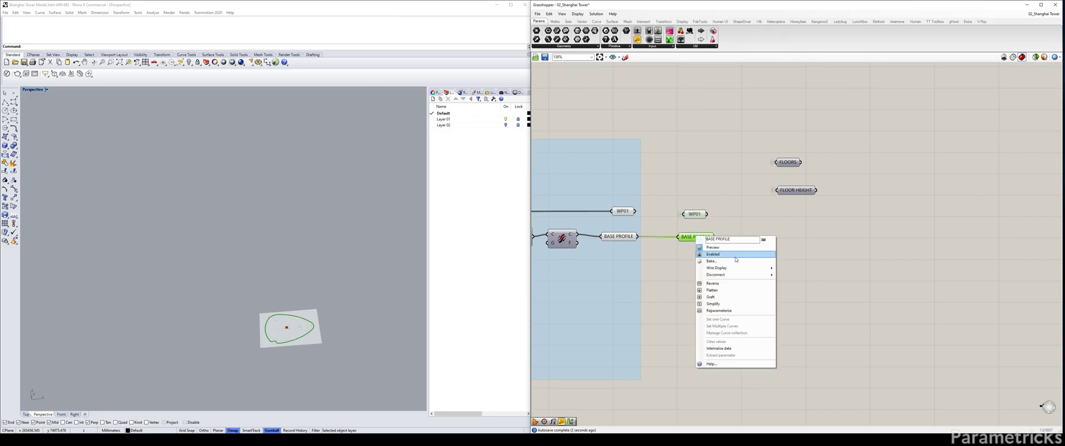
{"action": "left_click", "coordinate": [785, 282]}
Move the copied WP01 and BASE PROFILE parameters above FLOORS and FLOOR HEIGHT and left-align all four in a column
{"action": "left_click", "coordinate": [626, 212]}
{"action": "left_click", "coordinate": [612, 240]}
{"action": "left_click_drag", "start_coordinate": [743, 210], "coordinate": [687, 272]}
{"action": "left_click_drag", "start_coordinate": [707, 215], "coordinate": [794, 113]}
{"action": "right_click_drag", "start_coordinate": [863, 141], "coordinate": [700, 174]}
{"action": "double_click", "coordinate": [708, 167]}
{"action": "left_click", "coordinate": [670, 137]}
{"action": "left_click_drag", "start_coordinate": [684, 116], "coordinate": [617, 235]}
{"action": "left_click", "coordinate": [628, 137]}
{"action": "left_click", "coordinate": [716, 157]}
Add a Move component to the canvas beside the parameter column
{"action": "right_click_drag", "start_coordinate": [370, 227], "coordinate": [338, 250]}
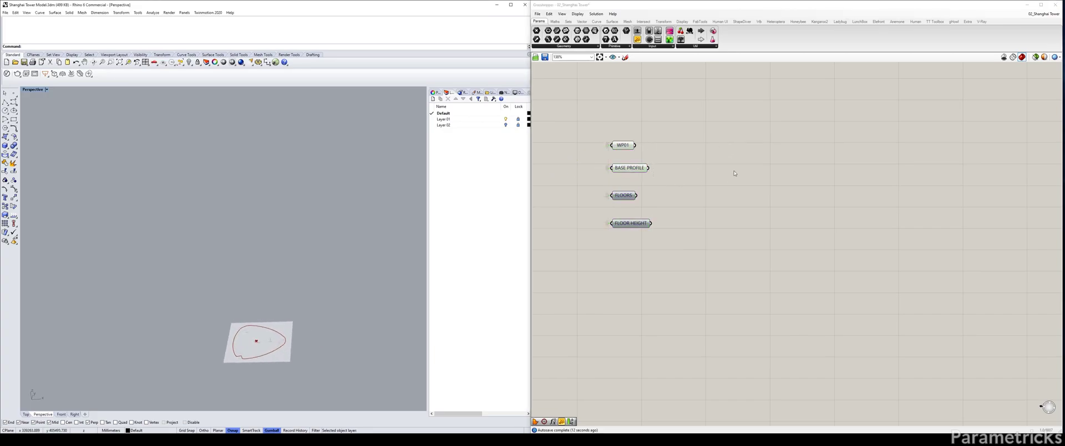
{"action": "double_click", "coordinate": [743, 198]}
{"action": "type", "text": "MOVEW"}
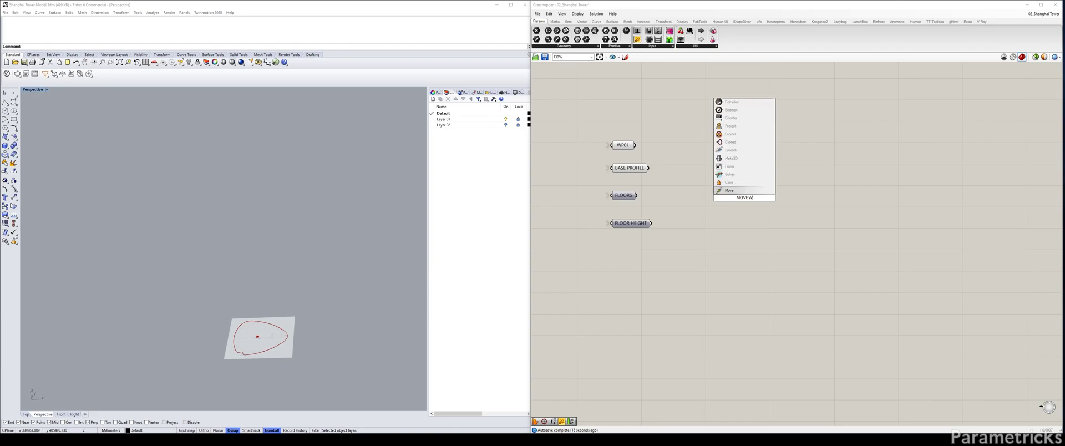
{"action": "key", "text": "Return"}
Add a Unit Z vector component and connect it to the Move component's translation input
{"action": "double_click", "coordinate": [709, 211]}
{"action": "type", "text": "z"}
{"action": "key", "text": "Return"}
{"action": "left_click_drag", "start_coordinate": [753, 177], "coordinate": [700, 221]}
{"action": "left_click_drag", "start_coordinate": [743, 199], "coordinate": [689, 205]}
{"action": "left_click", "coordinate": [746, 161]}
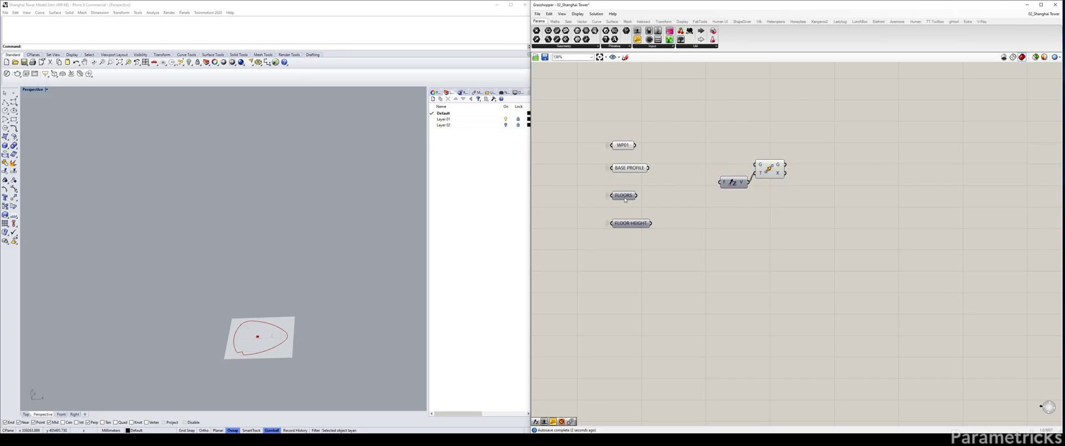
Add a Series component beside the parameter column, with FLOOR HEIGHT feeding its step input and FLOORS its count input
{"action": "left_click_drag", "start_coordinate": [632, 224], "coordinate": [631, 217]}
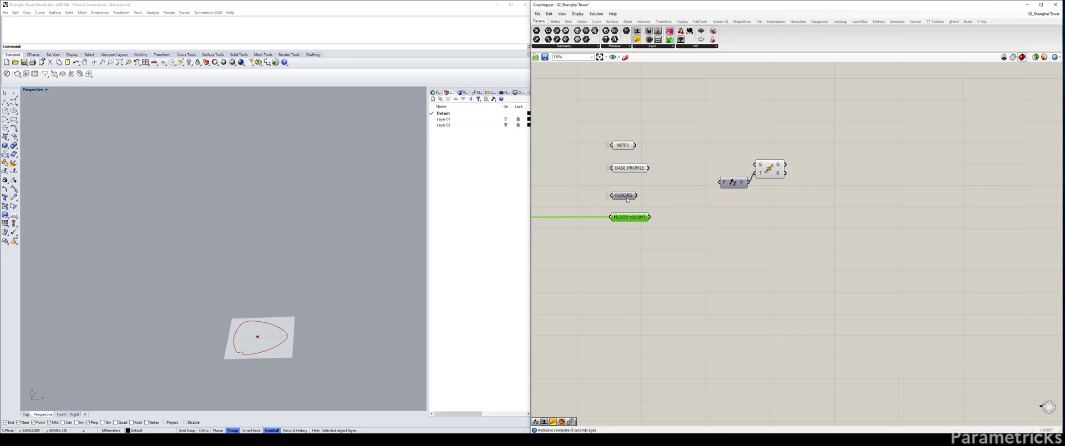
{"action": "double_click", "coordinate": [674, 231]}
{"action": "type", "text": "SERIE"}
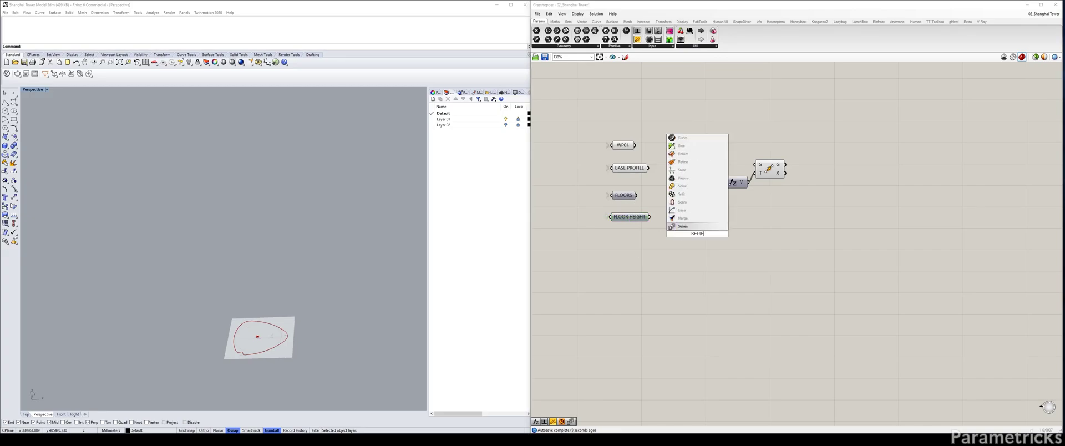
{"action": "key", "text": "Return"}
{"action": "scroll", "coordinate": [691, 230], "scroll_direction": "up", "scroll_amount": 2}
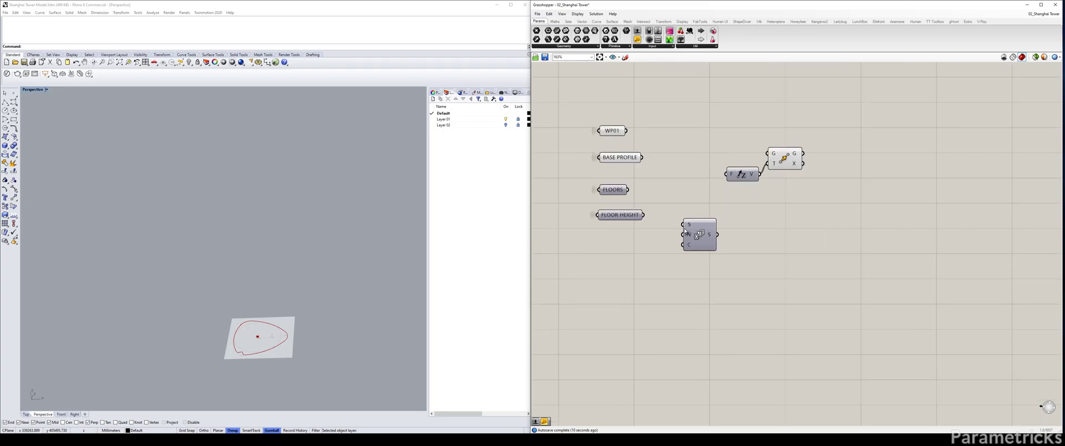
{"action": "left_click_drag", "start_coordinate": [690, 226], "coordinate": [687, 193]}
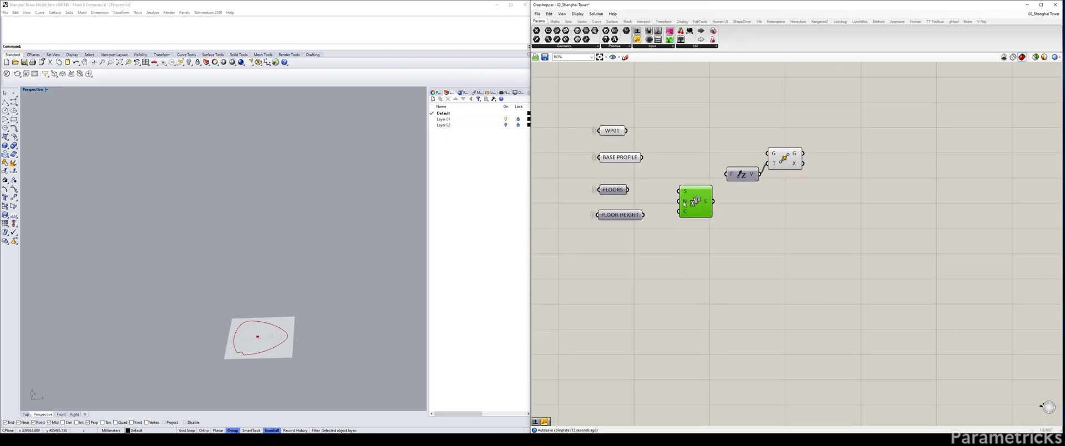
{"action": "left_click_drag", "start_coordinate": [643, 214], "coordinate": [679, 211]}
{"action": "left_click_drag", "start_coordinate": [696, 203], "coordinate": [697, 205]}
Examine the Series output through to its last entry in a temporary panel, and delete the panel
{"action": "double_click", "coordinate": [756, 221]}
{"action": "type", "text": "//"}
{"action": "key", "text": "Return"}
{"action": "left_click_drag", "start_coordinate": [757, 222], "coordinate": [762, 223]}
{"action": "left_click_drag", "start_coordinate": [714, 202], "coordinate": [722, 223]}
{"action": "left_click_drag", "start_coordinate": [787, 239], "coordinate": [939, 199]}
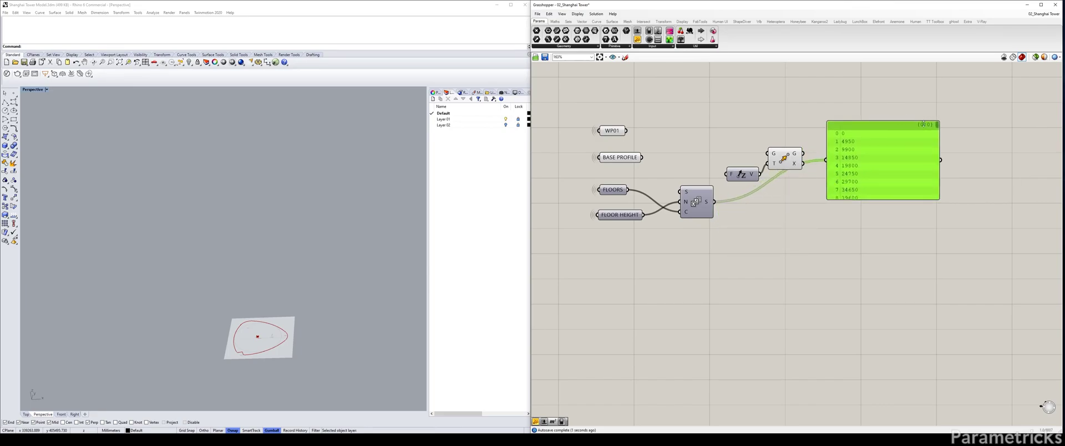
{"action": "left_click_drag", "start_coordinate": [937, 126], "coordinate": [939, 200]}
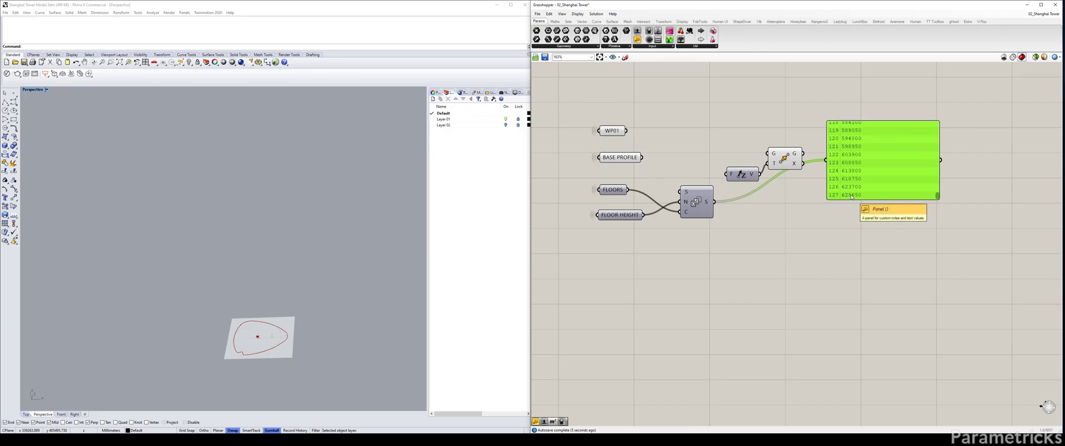
{"action": "key", "text": "Delete"}
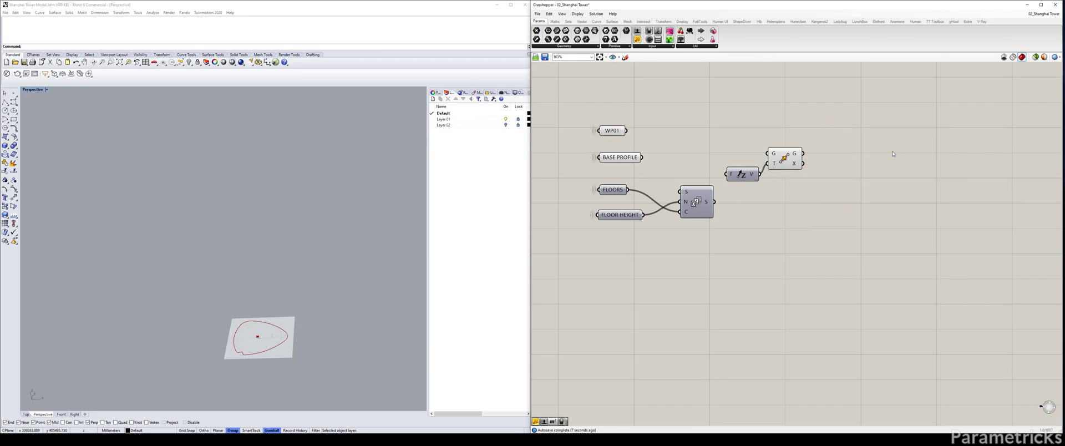
Connect the Series output to the Unit Z component's factor input
{"action": "right_click_drag", "start_coordinate": [725, 194], "coordinate": [669, 197]}
{"action": "mouse_move", "coordinate": [760, 141]}
{"action": "left_mouse_down"}
{"action": "mouse_move", "coordinate": [683, 185]}
{"action": "mouse_move", "coordinate": [760, 143]}
{"action": "left_mouse_up"}
{"action": "left_click", "coordinate": [743, 199]}
{"action": "left_click_drag", "start_coordinate": [648, 199], "coordinate": [743, 142]}
{"action": "left_click", "coordinate": [689, 206]}
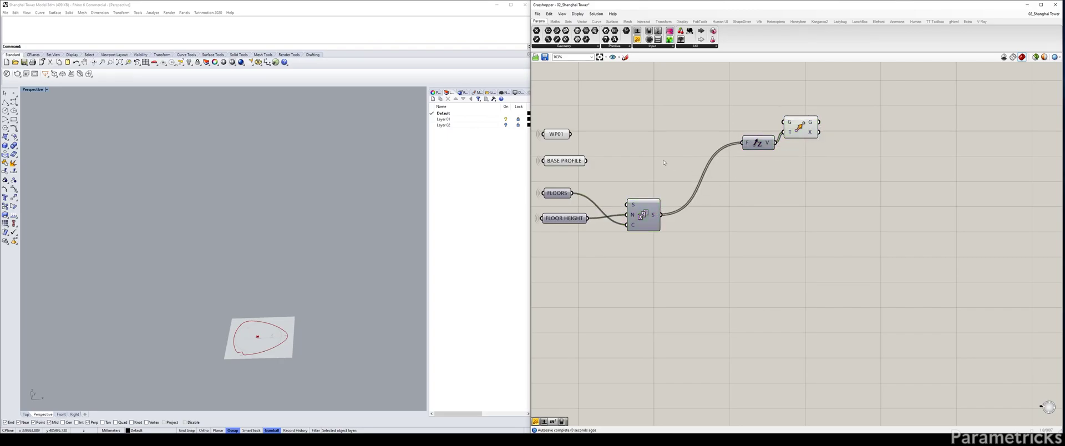
Connect BASE PROFILE to the Move component's geometry input and place Move closer to Unit Z
{"action": "left_click_drag", "start_coordinate": [587, 161], "coordinate": [709, 182]}
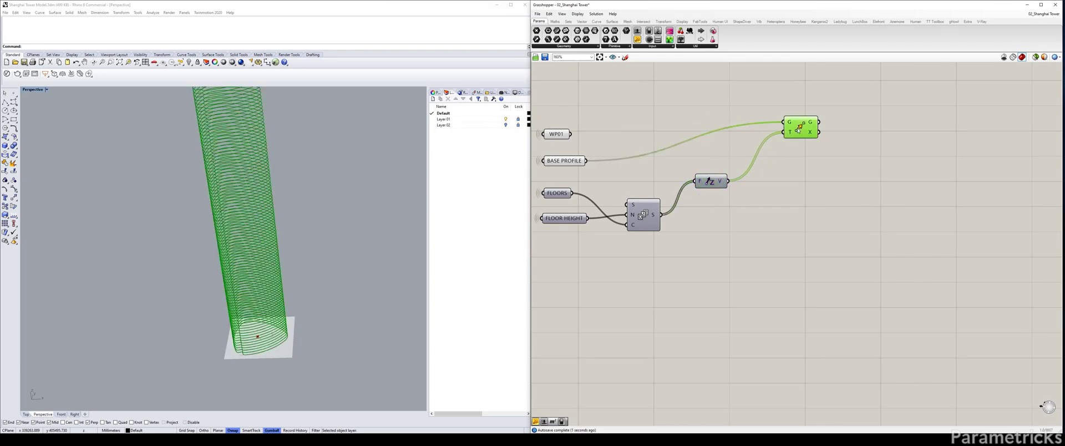
{"action": "left_click_drag", "start_coordinate": [797, 130], "coordinate": [772, 161]}
{"action": "scroll", "coordinate": [404, 239], "scroll_direction": "down", "scroll_amount": 8}
{"action": "right_click_drag", "start_coordinate": [405, 239], "coordinate": [365, 286], "text": "shift"}
{"action": "scroll", "coordinate": [405, 239], "scroll_direction": "up", "scroll_amount": 5}
{"action": "left_click", "coordinate": [721, 244]}
Duplicate the Move component directly above the original and feed WP01 into the copy's geometry input
{"action": "left_click_drag", "start_coordinate": [780, 157], "coordinate": [781, 123], "text": "alt"}
{"action": "left_click_drag", "start_coordinate": [570, 134], "coordinate": [759, 121]}
{"action": "left_click", "coordinate": [848, 146]}
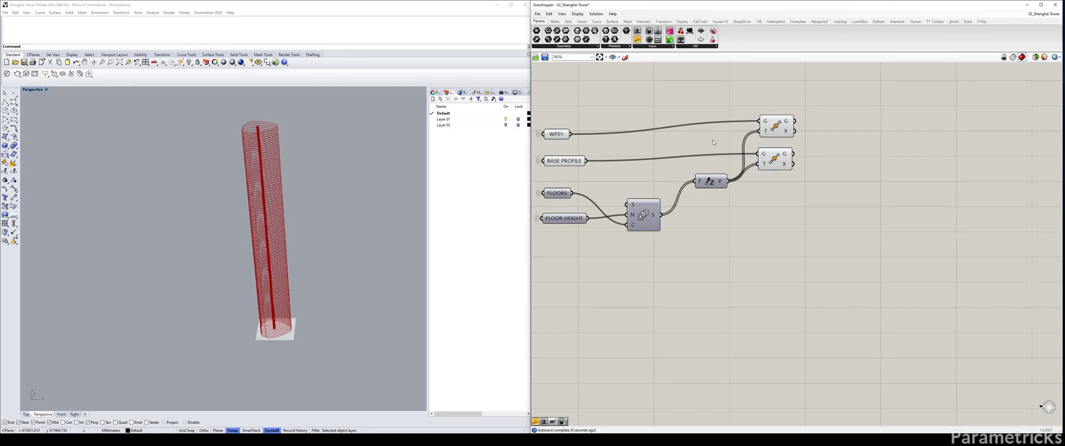
{"action": "left_click", "coordinate": [557, 134]}
{"action": "left_click", "coordinate": [777, 129]}
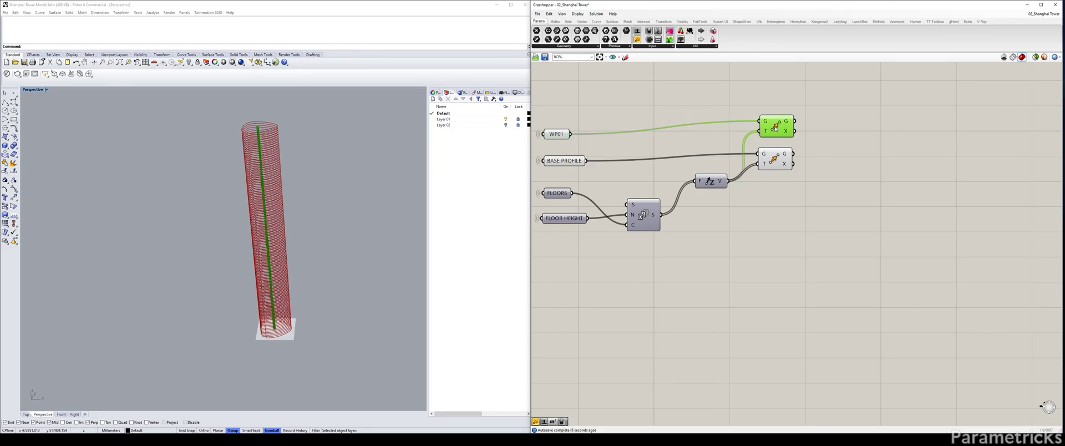
Stack the two Move components in an aligned column to the right of Unit Z
{"action": "right_click_drag", "start_coordinate": [630, 123], "coordinate": [687, 122]}
{"action": "left_click", "coordinate": [685, 121]}
{"action": "left_click_drag", "start_coordinate": [613, 133], "coordinate": [616, 130]}
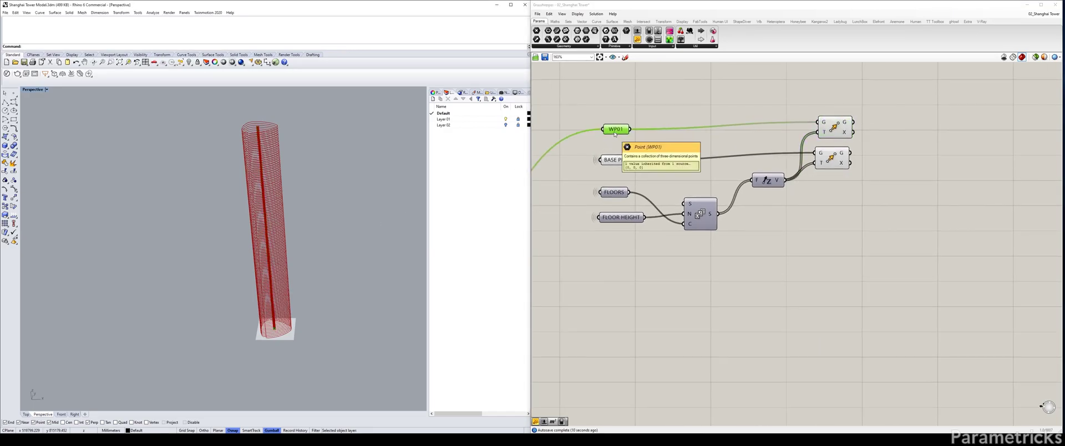
{"action": "right_click_drag", "start_coordinate": [843, 163], "coordinate": [792, 180]}
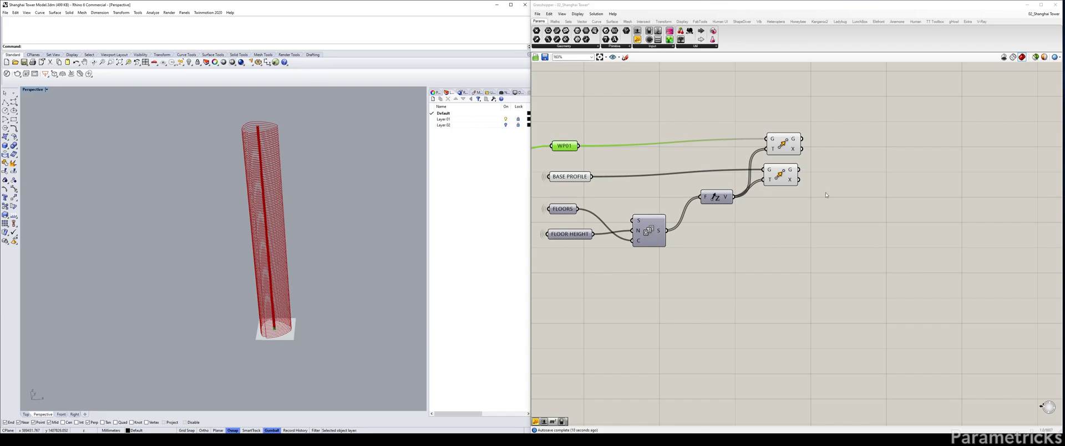
{"action": "left_click_drag", "start_coordinate": [783, 175], "coordinate": [786, 189]}
{"action": "left_click_drag", "start_coordinate": [783, 144], "coordinate": [781, 154]}
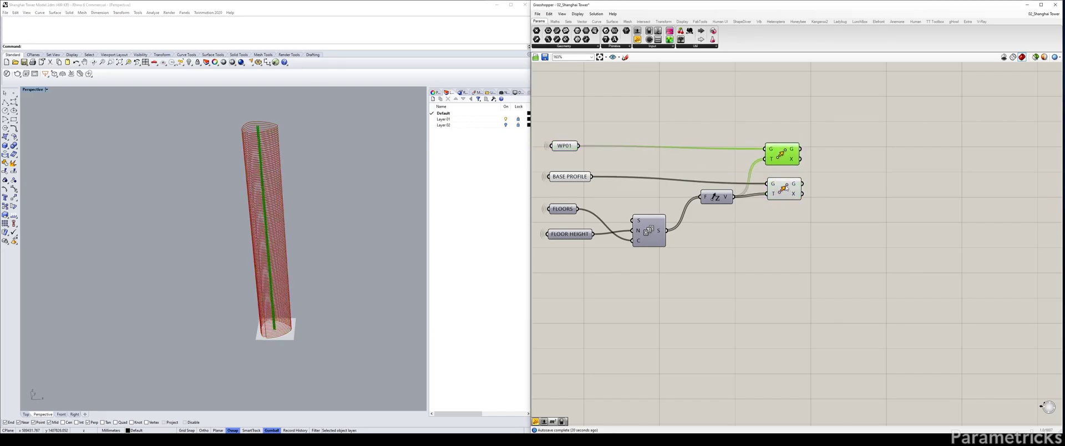
{"action": "left_click_drag", "start_coordinate": [786, 189], "coordinate": [784, 186]}
Line up WP01 with the upper Move component's geometry input so that the wire between them runs straight
{"action": "left_click_drag", "start_coordinate": [561, 145], "coordinate": [563, 158]}
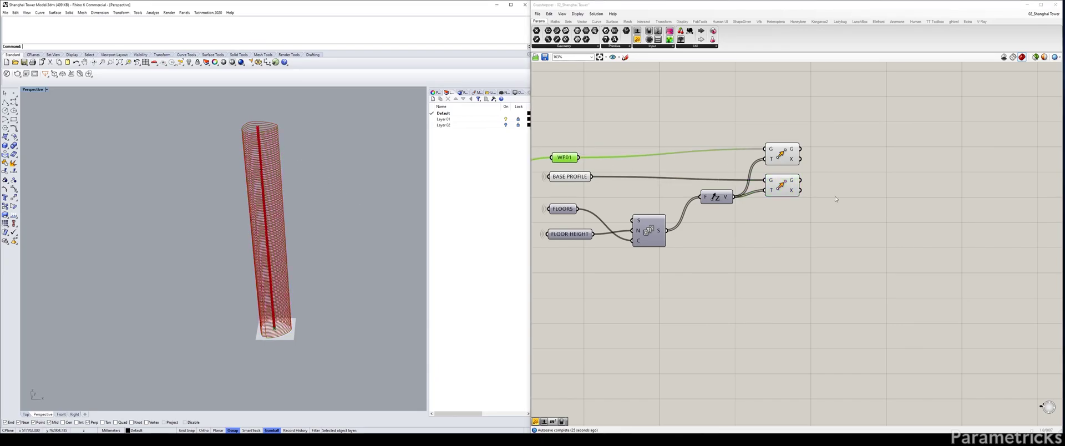
{"action": "left_click", "coordinate": [561, 142]}
{"action": "left_click_drag", "start_coordinate": [562, 156], "coordinate": [562, 153]}
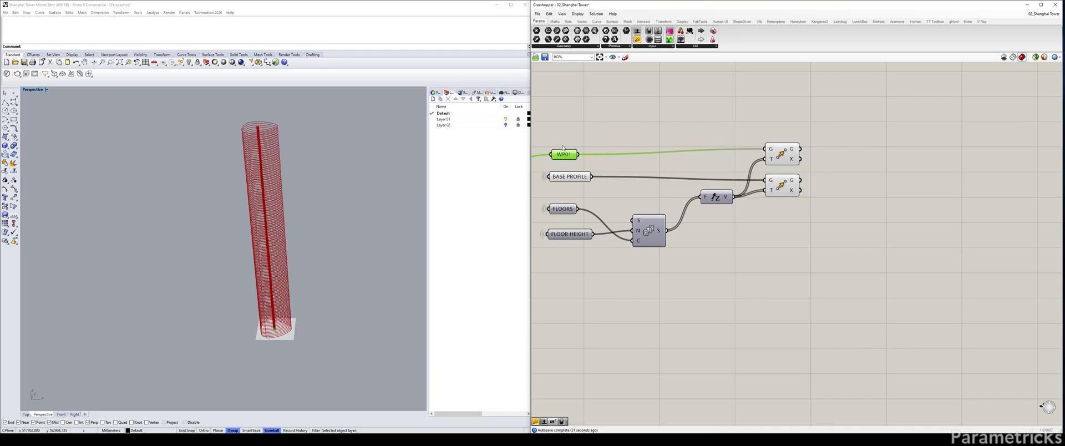
{"action": "left_click_drag", "start_coordinate": [781, 153], "coordinate": [785, 157]}
{"action": "left_click_drag", "start_coordinate": [564, 154], "coordinate": [564, 152]}
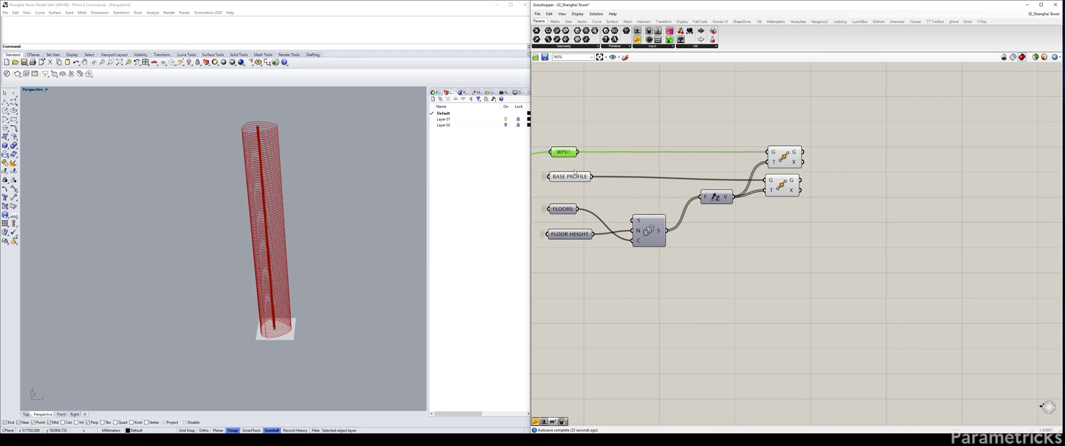
{"action": "left_click", "coordinate": [771, 158]}
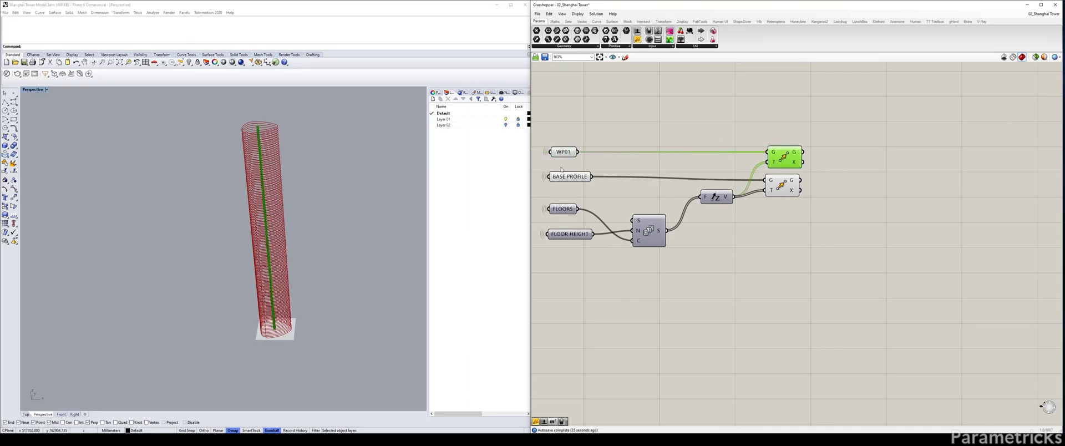
{"action": "left_click", "coordinate": [563, 152]}
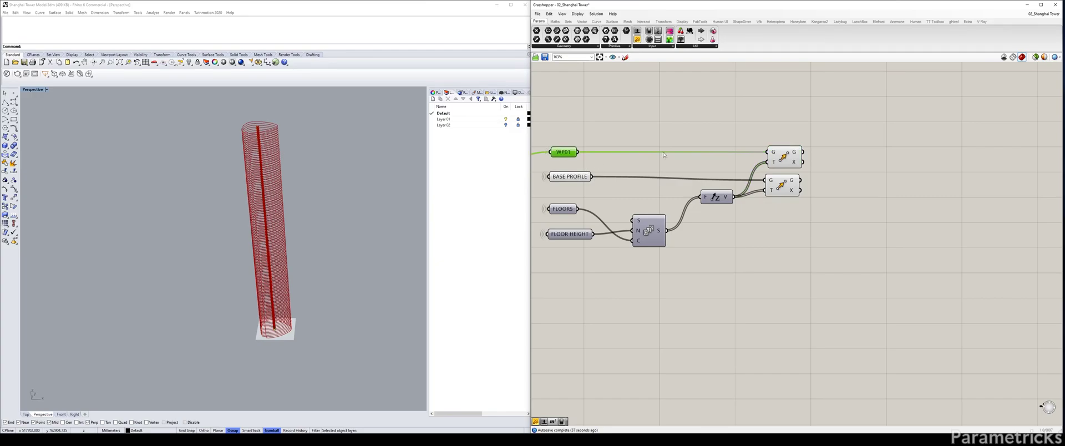
{"action": "left_click", "coordinate": [561, 176]}
Add a Scale component to the canvas and place it just after the two Move components
{"action": "right_click_drag", "start_coordinate": [879, 176], "coordinate": [747, 185]}
{"action": "double_click", "coordinate": [747, 186]}
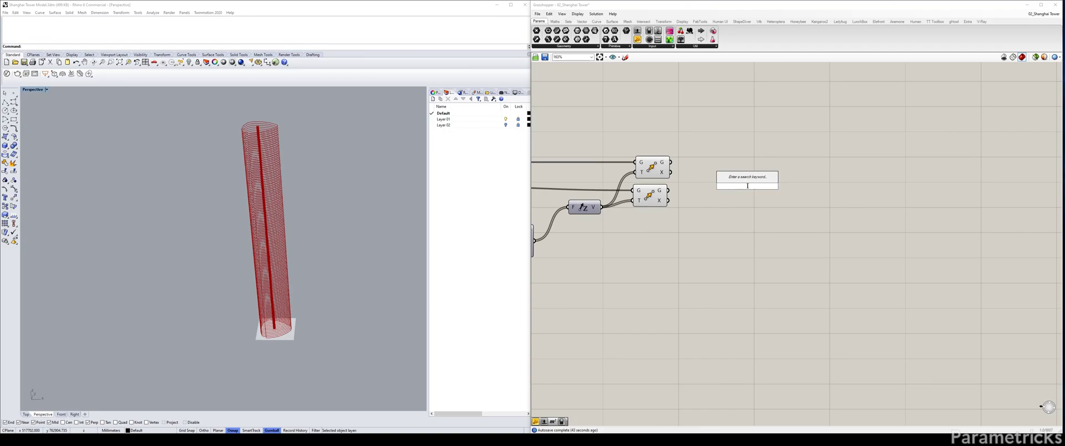
{"action": "type", "text": "scale"}
{"action": "key", "text": "Return"}
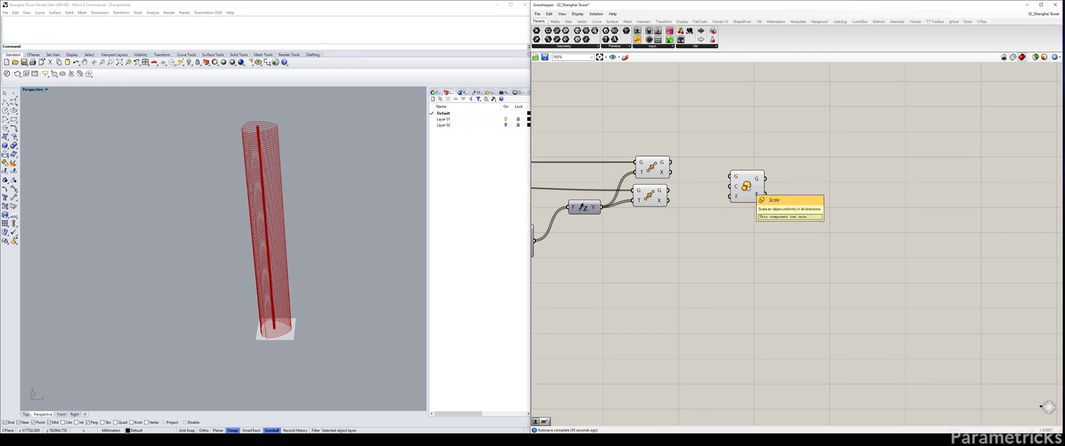
{"action": "left_click", "coordinate": [651, 197]}
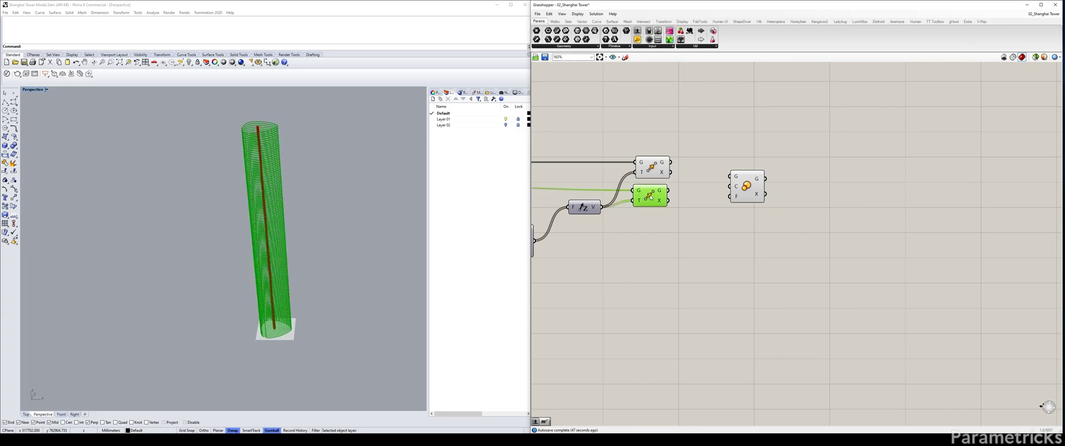
{"action": "left_click_drag", "start_coordinate": [753, 189], "coordinate": [720, 210]}
{"action": "left_click", "coordinate": [458, 204]}
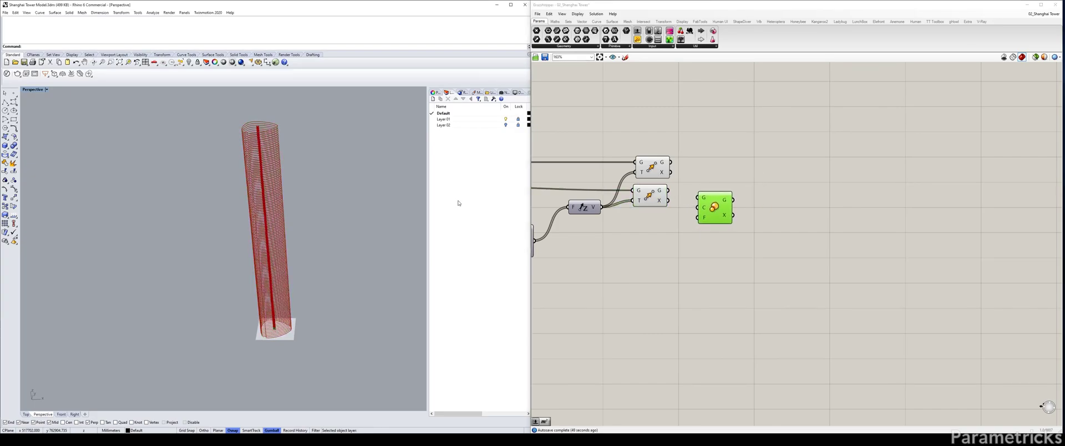
{"action": "scroll", "coordinate": [688, 189], "scroll_direction": "up", "scroll_amount": 1}
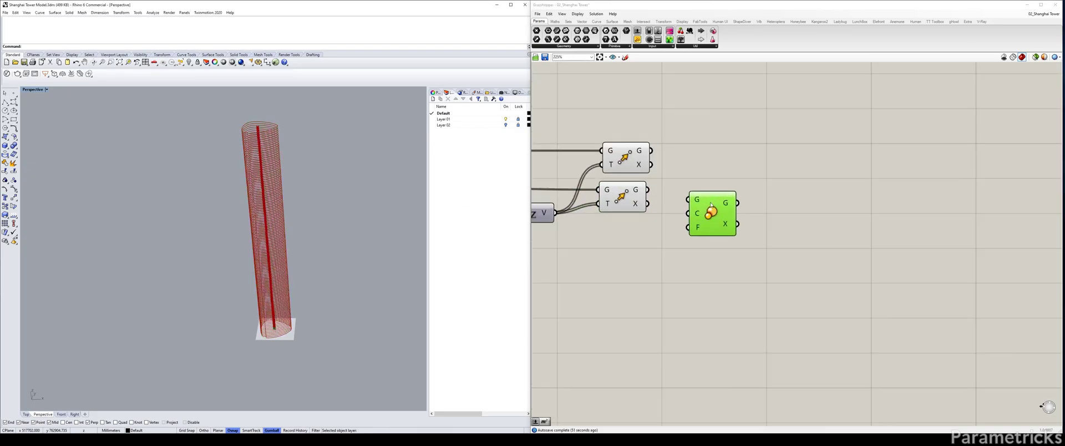
{"action": "scroll", "coordinate": [700, 167], "scroll_direction": "up", "scroll_amount": 2}
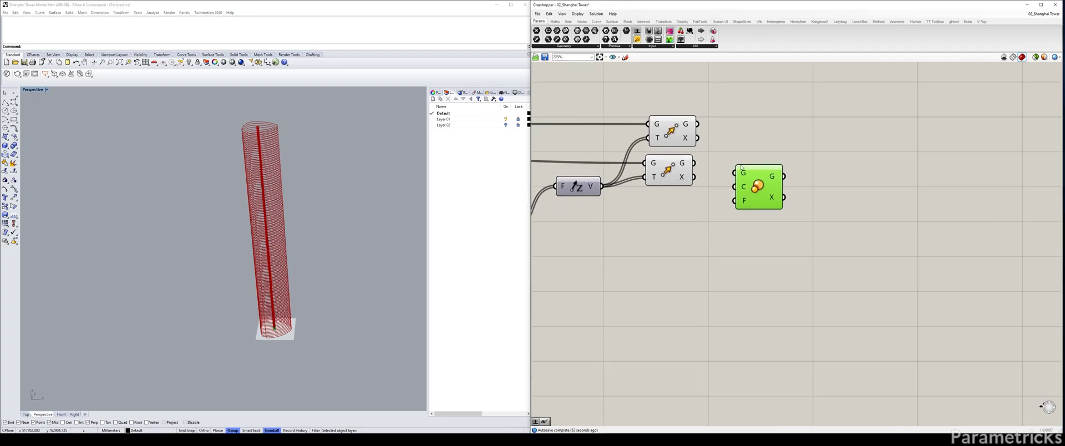
Connect the lower Move's geometry output to Scale's geometry input and turn off that Move's preview
{"action": "left_click_drag", "start_coordinate": [697, 164], "coordinate": [776, 182]}
{"action": "left_click", "coordinate": [684, 172]}
{"action": "left_click_drag", "start_coordinate": [685, 172], "coordinate": [683, 172]}
{"action": "key", "text": "ctrl+q"}
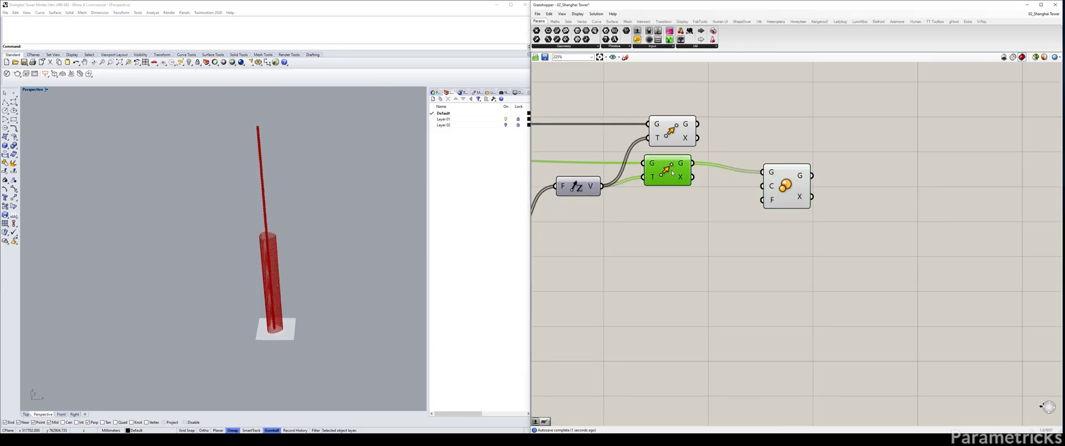
Connect the upper Move's geometry output to Scale's center input and turn off that Move's preview
{"action": "left_click_drag", "start_coordinate": [698, 125], "coordinate": [762, 186]}
{"action": "left_click", "coordinate": [780, 186]}
{"action": "left_click", "coordinate": [662, 137]}
{"action": "mouse_move", "coordinate": [663, 137]}
{"action": "right_mouse_down"}
{"action": "mouse_move", "coordinate": [875, 118]}
{"action": "mouse_move", "coordinate": [668, 148]}
{"action": "right_mouse_up"}
{"action": "right_click_drag", "start_coordinate": [617, 181], "coordinate": [665, 180]}
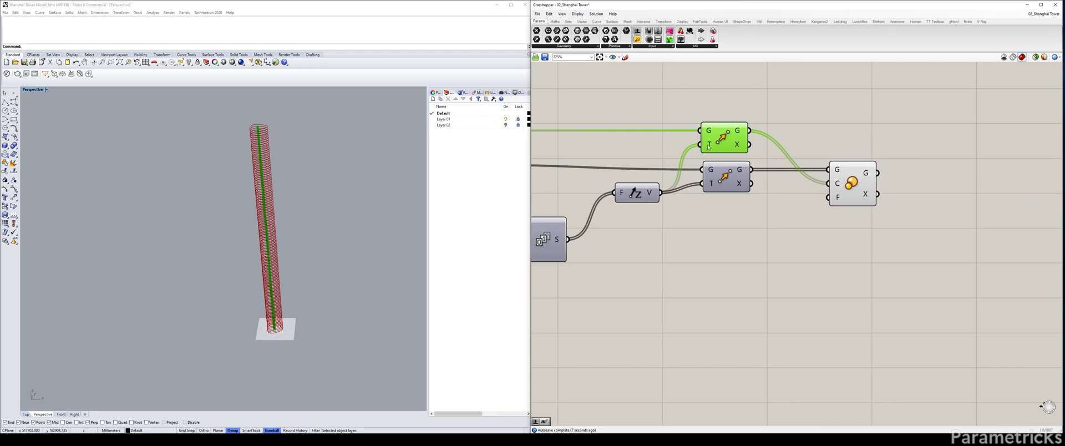
{"action": "mouse_move", "coordinate": [708, 146]}
{"action": "key", "text": "ctrl+q"}
Adjust the spacing of Unit Z and Scale around the two Move components
{"action": "mouse_move", "coordinate": [636, 191]}
{"action": "left_mouse_down"}
{"action": "mouse_move", "coordinate": [589, 191]}
{"action": "mouse_move", "coordinate": [645, 188]}
{"action": "left_mouse_up"}
{"action": "right_click_drag", "start_coordinate": [604, 219], "coordinate": [802, 187]}
{"action": "right_click_drag", "start_coordinate": [963, 140], "coordinate": [739, 180]}
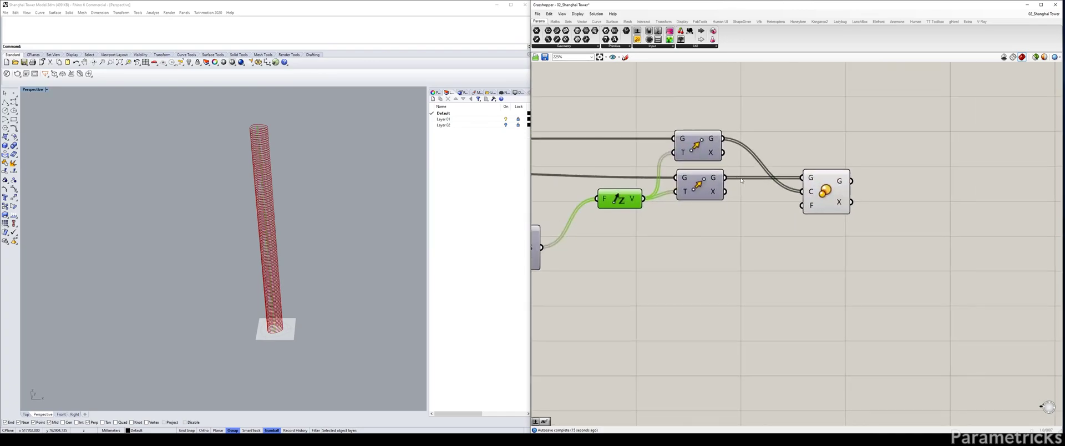
{"action": "left_click_drag", "start_coordinate": [823, 194], "coordinate": [834, 187]}
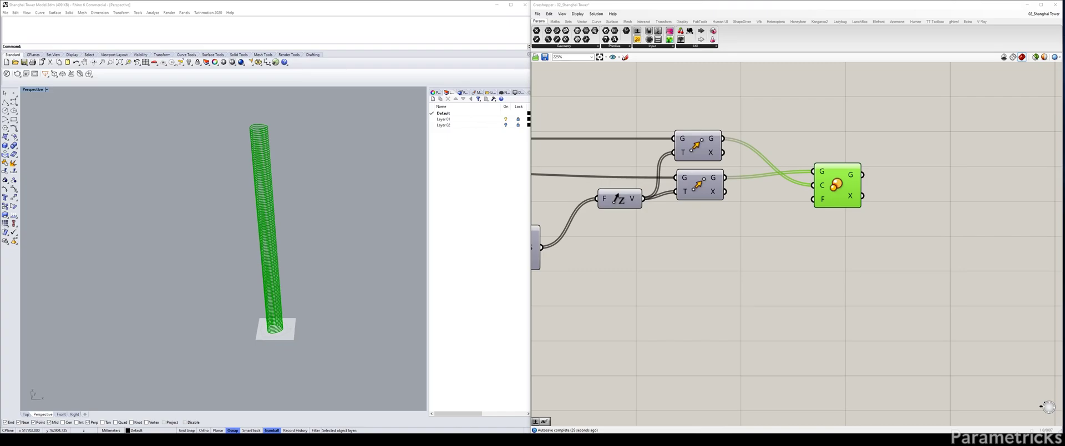
Duplicate the FLOORS slider together with its connected parameter and place the copies below FLOOR HEIGHT
{"action": "scroll", "coordinate": [608, 185], "scroll_direction": "down", "scroll_amount": 10}
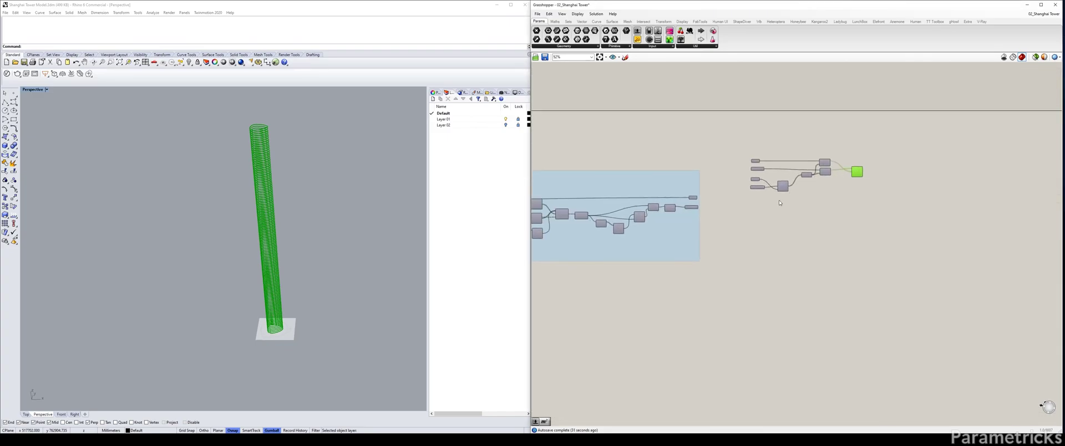
{"action": "right_click_drag", "start_coordinate": [850, 174], "coordinate": [1043, 143]}
{"action": "scroll", "coordinate": [630, 160], "scroll_direction": "up", "scroll_amount": 8}
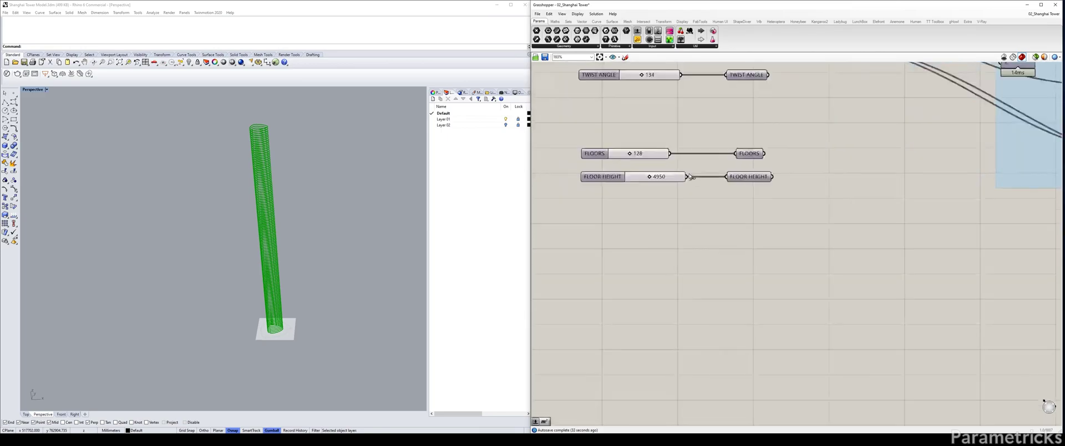
{"action": "left_click_drag", "start_coordinate": [772, 197], "coordinate": [637, 167]}
{"action": "left_click_drag", "start_coordinate": [773, 123], "coordinate": [642, 167]}
{"action": "left_click_drag", "start_coordinate": [744, 155], "coordinate": [745, 198], "text": "alt"}
{"action": "left_click", "coordinate": [700, 219]}
Rename the copied FLOORS slider as TOP SCALE FACTOR
{"action": "left_click", "coordinate": [601, 201]}
{"action": "right_click", "coordinate": [601, 201]}
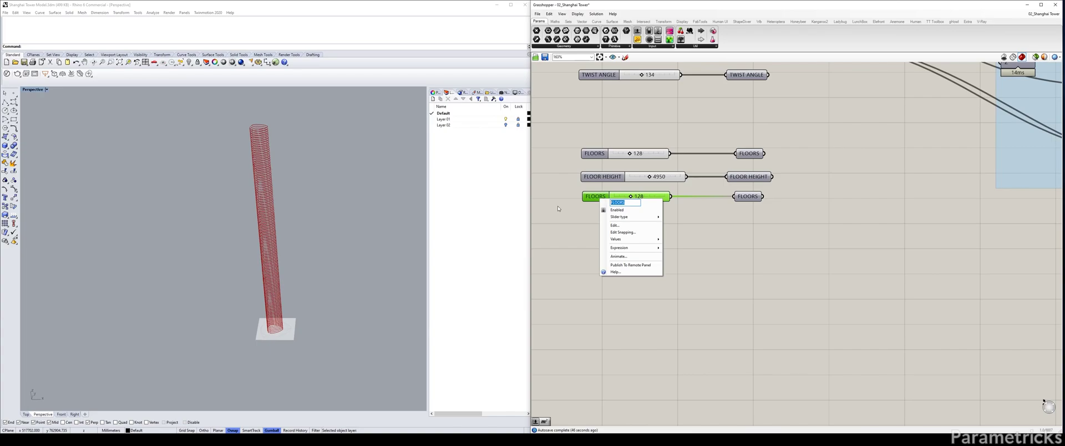
{"action": "type", "text": "SCALE AT TOP"}
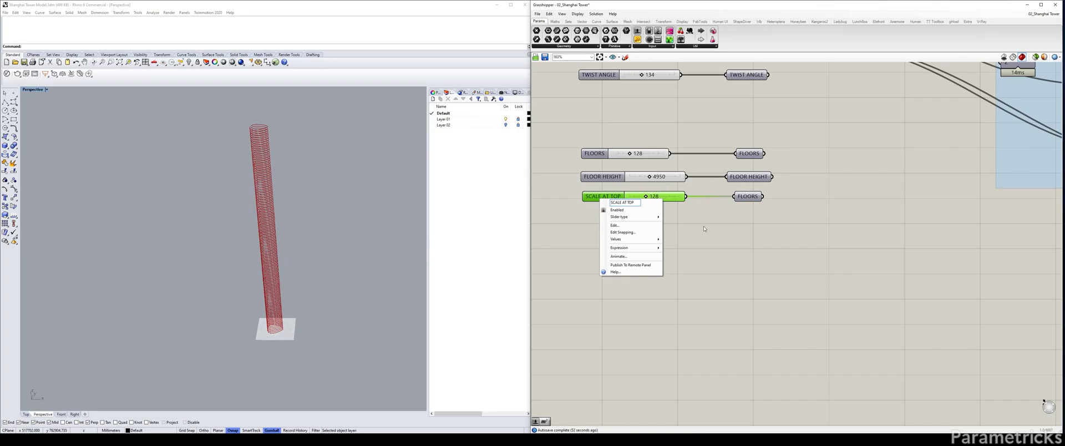
{"action": "type", "text": "FACTOR"}
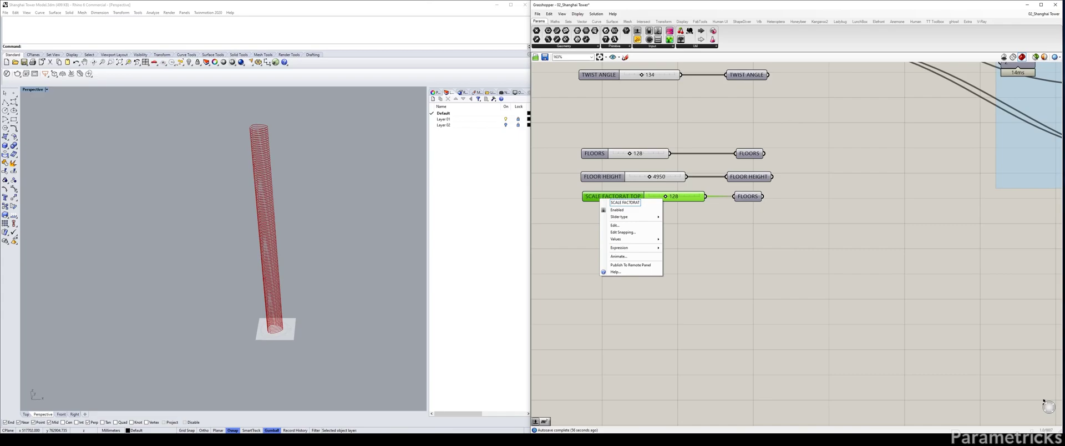
{"action": "type", "text": "TOP"}
{"action": "key", "text": "End"}
{"action": "key", "text": "BackSpace"}
{"action": "key", "text": "BackSpace"}
{"action": "key", "text": "BackSpace"}
{"action": "key", "text": "BackSpace"}
{"action": "key", "text": "BackSpace"}
{"action": "key", "text": "BackSpace"}
{"action": "key", "text": "Return"}
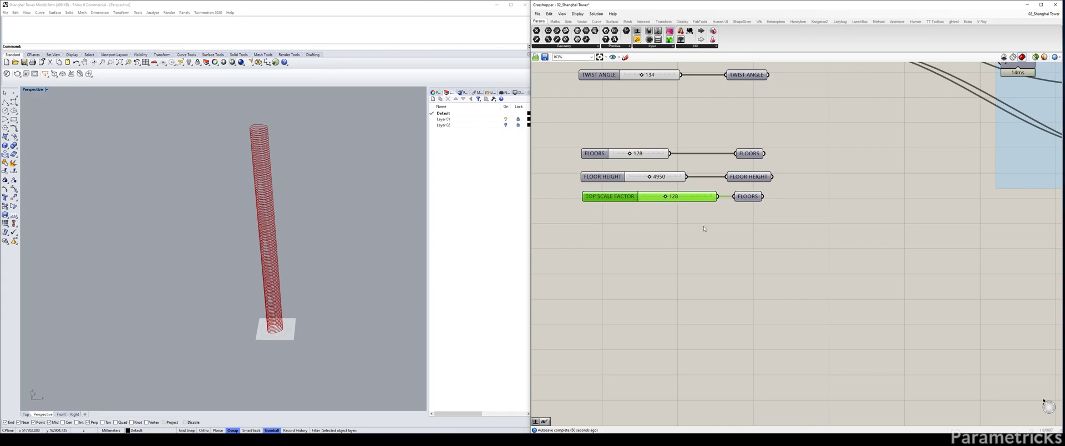
Rename the copied FLOORS parameter as TOP SCALE FACTOR and align the left edges of the FLOORS, FLOOR HEIGHT and TOP SCALE FACTOR sliders
{"action": "left_click", "coordinate": [721, 226]}
{"action": "left_click", "coordinate": [747, 197]}
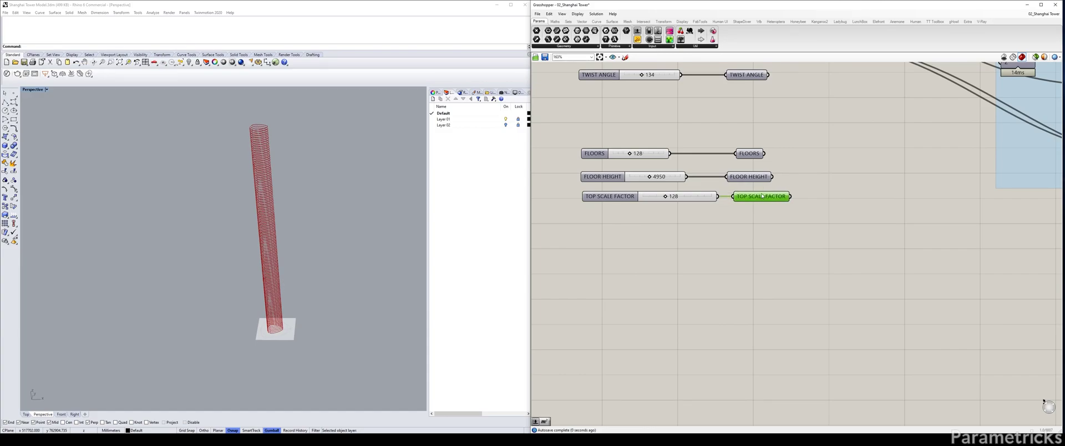
{"action": "left_click", "coordinate": [594, 202]}
{"action": "left_click_drag", "start_coordinate": [595, 206], "coordinate": [568, 135]}
{"action": "left_click", "coordinate": [644, 143]}
{"action": "left_click", "coordinate": [597, 221]}
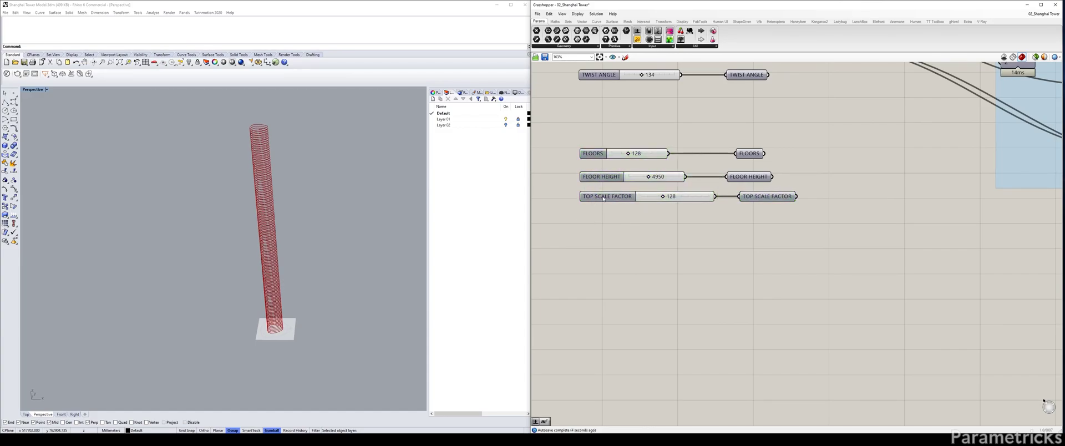
Configure the TOP SCALE FACTOR slider with two decimal digits, a minimum of 0 and a maximum of 1
{"action": "double_click", "coordinate": [603, 199]}
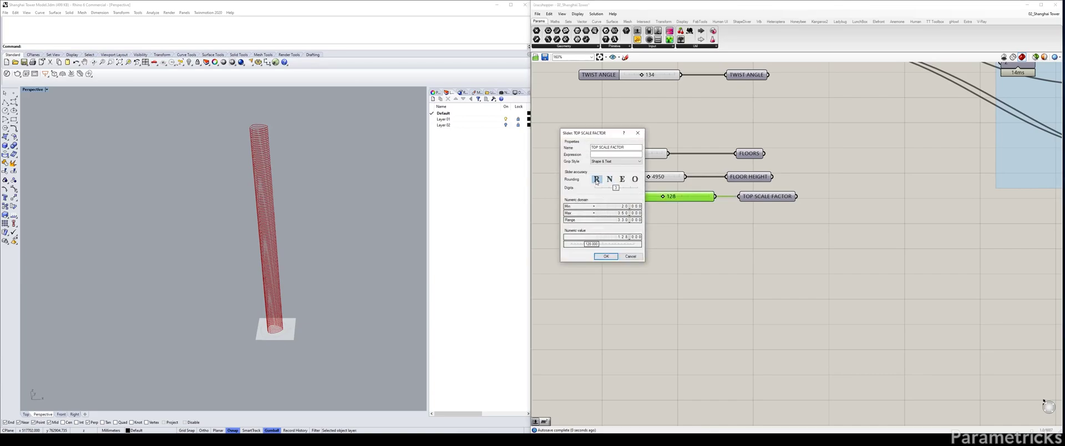
{"action": "left_click_drag", "start_coordinate": [616, 188], "coordinate": [609, 189]}
{"action": "double_click", "coordinate": [614, 206]}
{"action": "type", "text": "0"}
{"action": "key", "text": "Return"}
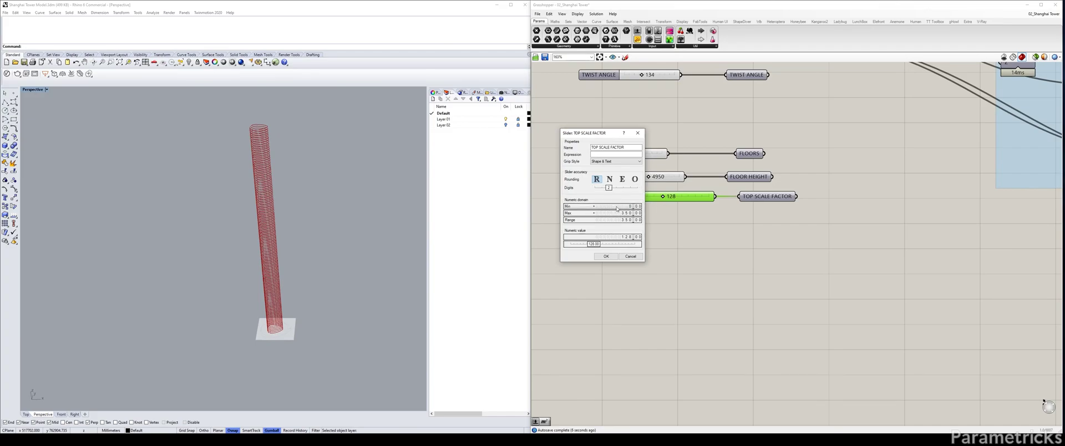
{"action": "double_click", "coordinate": [614, 214]}
{"action": "type", "text": "1"}
{"action": "key", "text": "Return"}
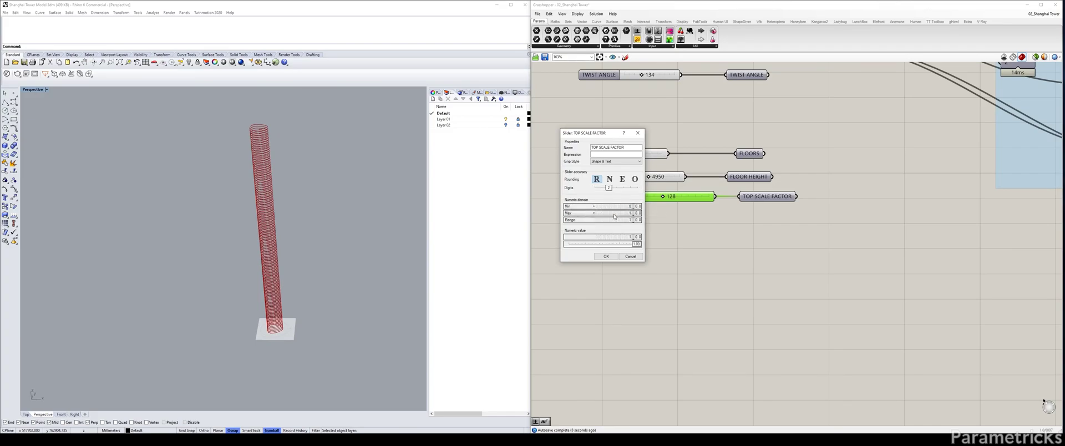
{"action": "left_click", "coordinate": [606, 256]}
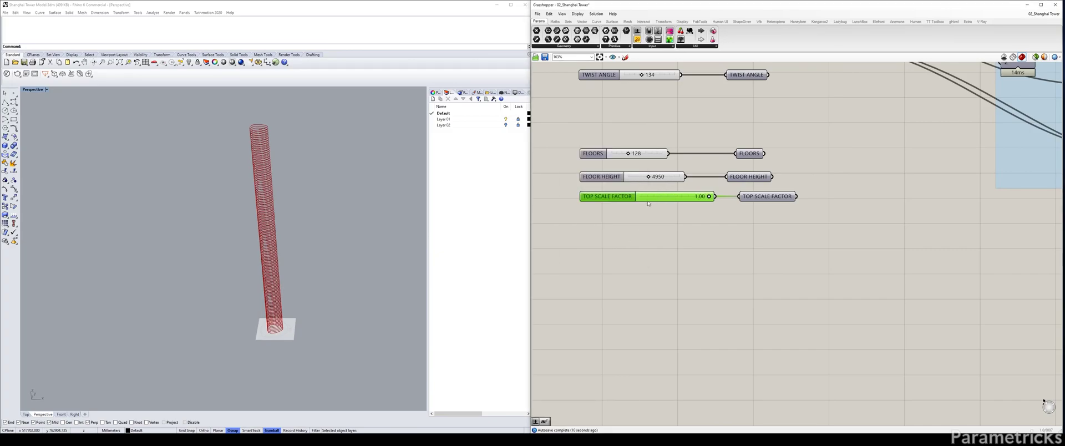
Set the TOP SCALE FACTOR slider's value to 0.55
{"action": "double_click", "coordinate": [649, 199]}
{"action": "type", "text": "0.5"}
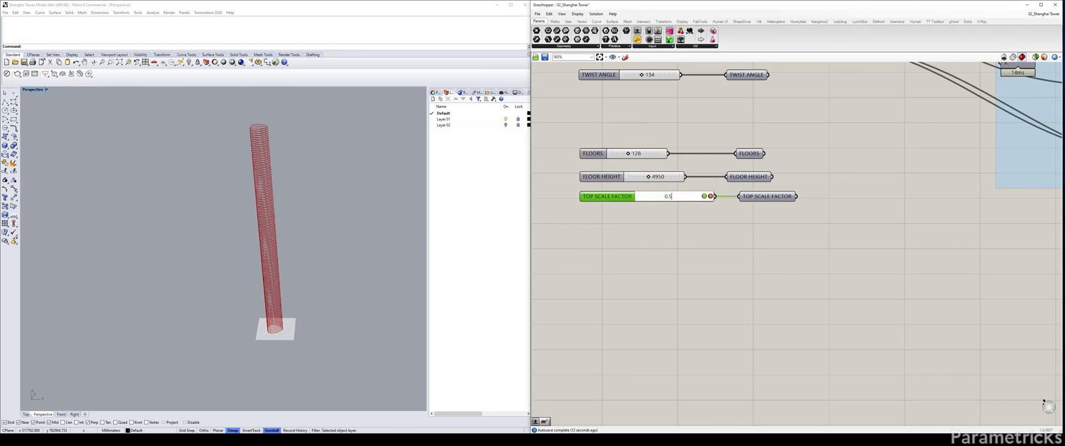
{"action": "type", "text": "5"}
{"action": "key", "text": "Return"}
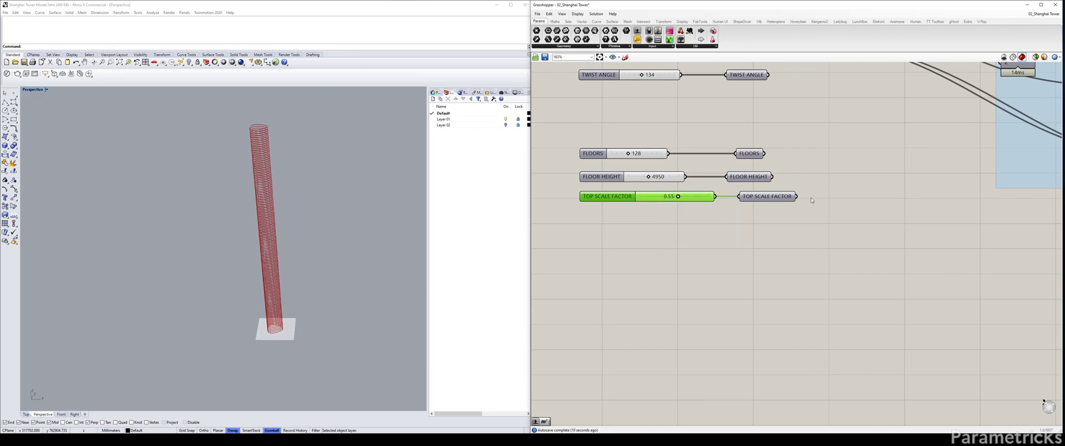
Create a copy of the TOP SCALE FACTOR parameter beside the original and feed it from the original's output
{"action": "right_click_drag", "start_coordinate": [750, 196], "coordinate": [647, 202]}
{"action": "left_click_drag", "start_coordinate": [701, 222], "coordinate": [646, 154]}
{"action": "left_click", "coordinate": [685, 224]}
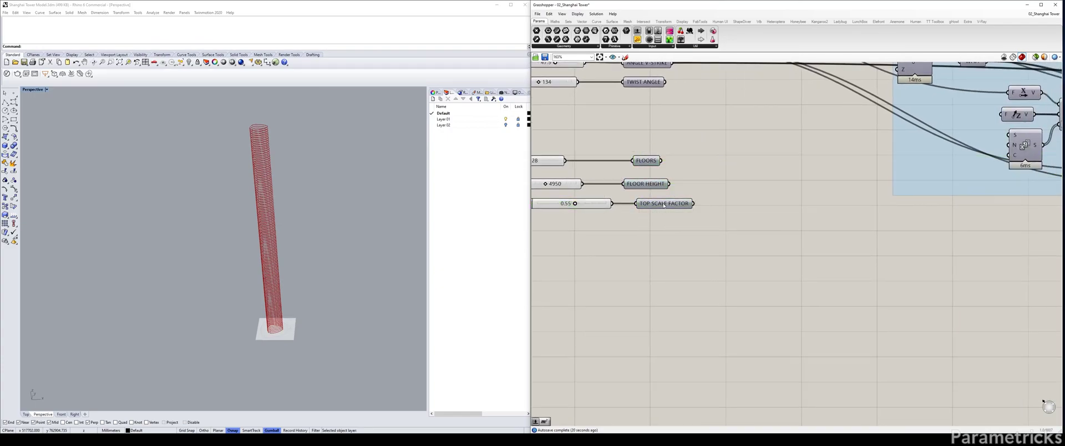
{"action": "left_click_drag", "start_coordinate": [647, 201], "coordinate": [759, 198], "text": "alt"}
{"action": "left_click_drag", "start_coordinate": [693, 203], "coordinate": [765, 204]}
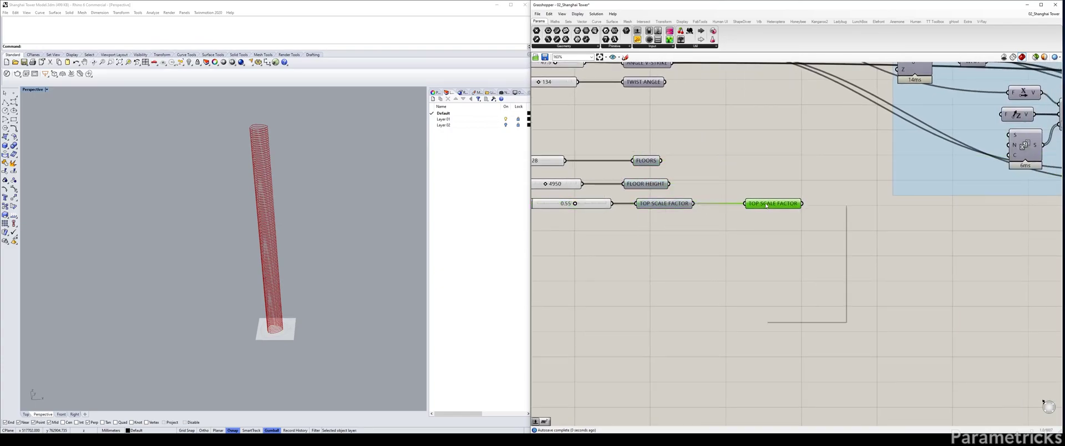
{"action": "right_click", "coordinate": [765, 204]}
{"action": "scroll", "coordinate": [782, 210], "scroll_direction": "down", "scroll_amount": 3}
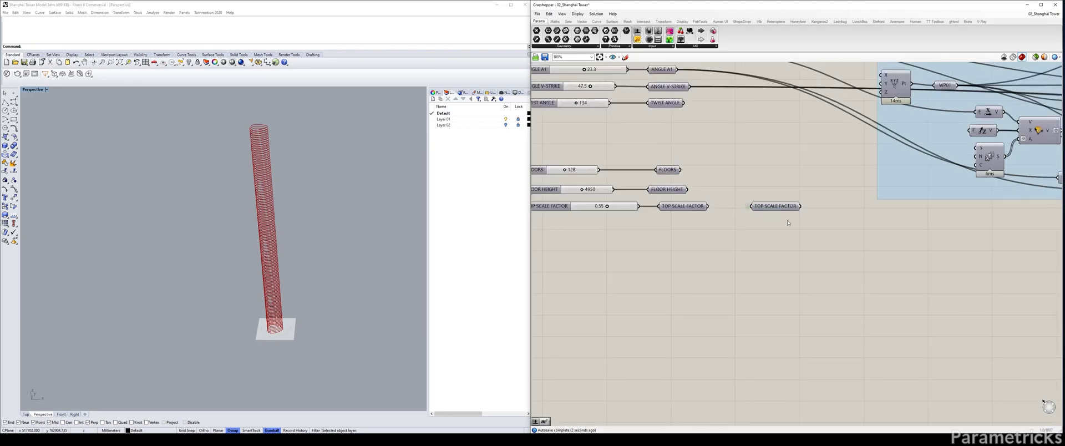
Place the connected TOP SCALE FACTOR copy below FLOOR HEIGHT in the component group that moves and scales the floors
{"action": "scroll", "coordinate": [869, 218], "scroll_direction": "down", "scroll_amount": 3}
{"action": "left_click", "coordinate": [868, 219]}
{"action": "scroll", "coordinate": [869, 219], "scroll_direction": "down", "scroll_amount": 5}
{"action": "right_click_drag", "start_coordinate": [869, 219], "coordinate": [355, 221]}
{"action": "scroll", "coordinate": [753, 211], "scroll_direction": "up", "scroll_amount": 6}
{"action": "key", "text": "ctrl+v"}
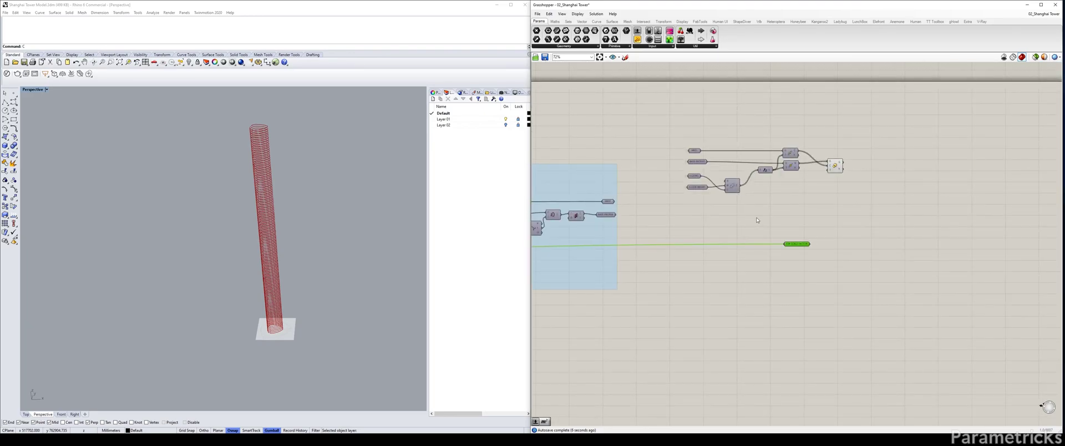
{"action": "left_click_drag", "start_coordinate": [801, 243], "coordinate": [703, 203]}
{"action": "type", "text": "C"}
{"action": "scroll", "coordinate": [702, 203], "scroll_direction": "up", "scroll_amount": 3}
{"action": "left_click", "coordinate": [718, 209]}
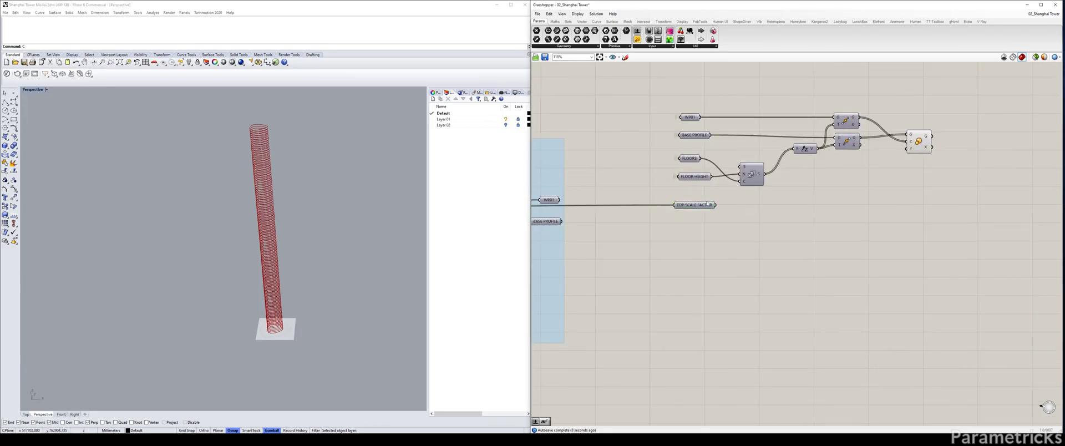
{"action": "right_click_drag", "start_coordinate": [718, 210], "coordinate": [629, 222]}
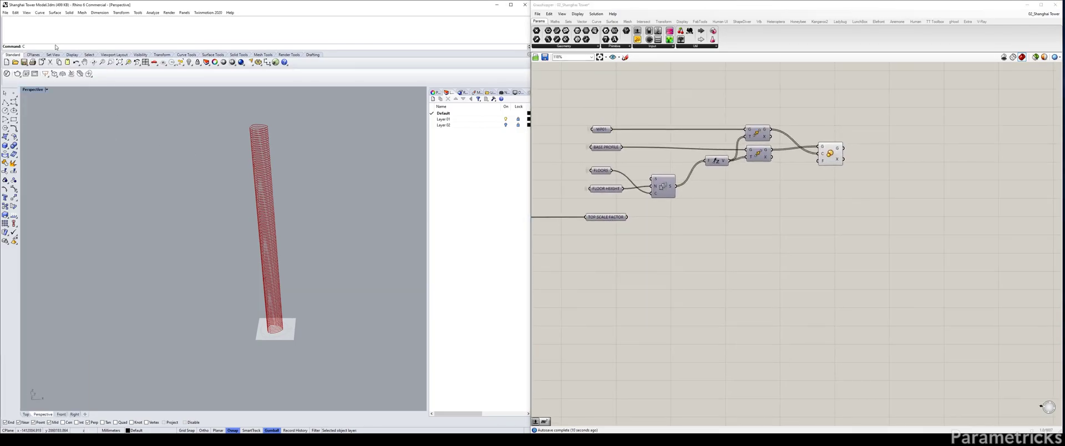
Move the TOP SCALE FACTOR copy and the Scale component slightly down to even out the layout
{"action": "left_click", "coordinate": [623, 218]}
{"action": "left_click", "coordinate": [661, 212]}
{"action": "scroll", "coordinate": [661, 211], "scroll_direction": "up", "scroll_amount": 3}
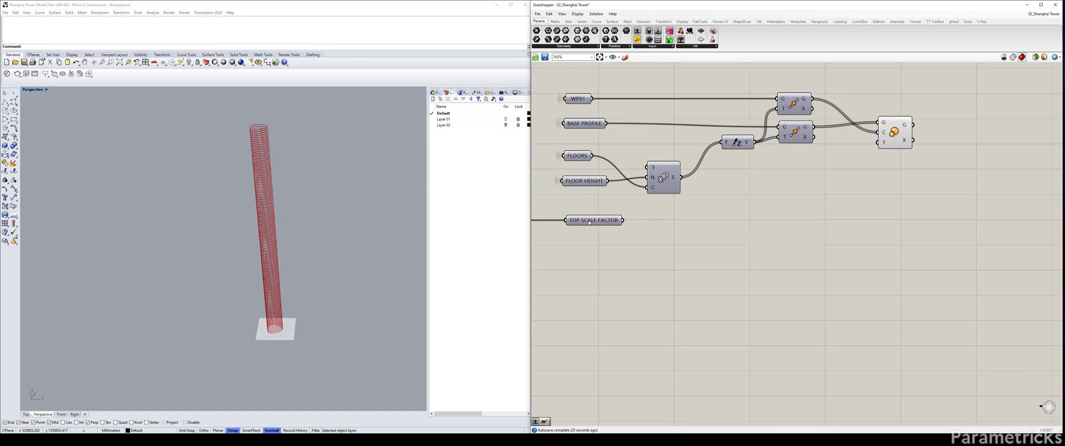
{"action": "left_click_drag", "start_coordinate": [590, 222], "coordinate": [585, 229]}
{"action": "left_click_drag", "start_coordinate": [893, 136], "coordinate": [894, 146]}
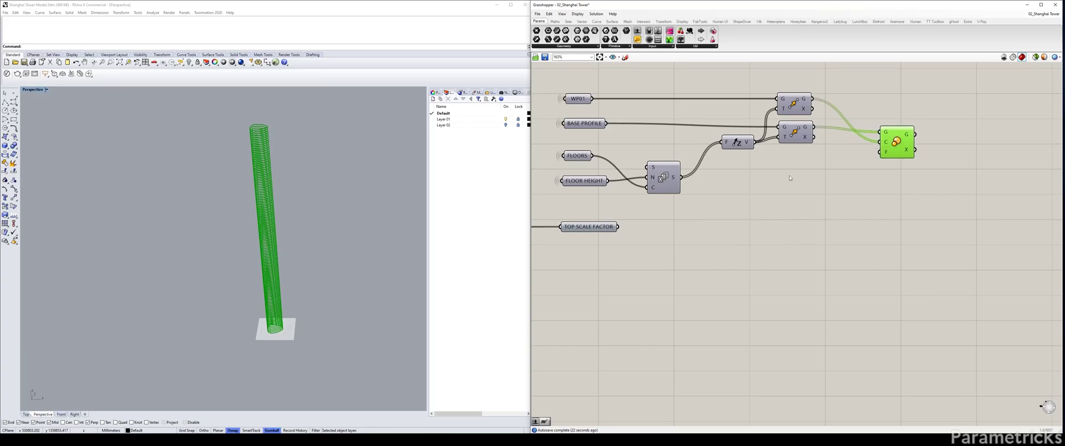
{"action": "left_click", "coordinate": [704, 225]}
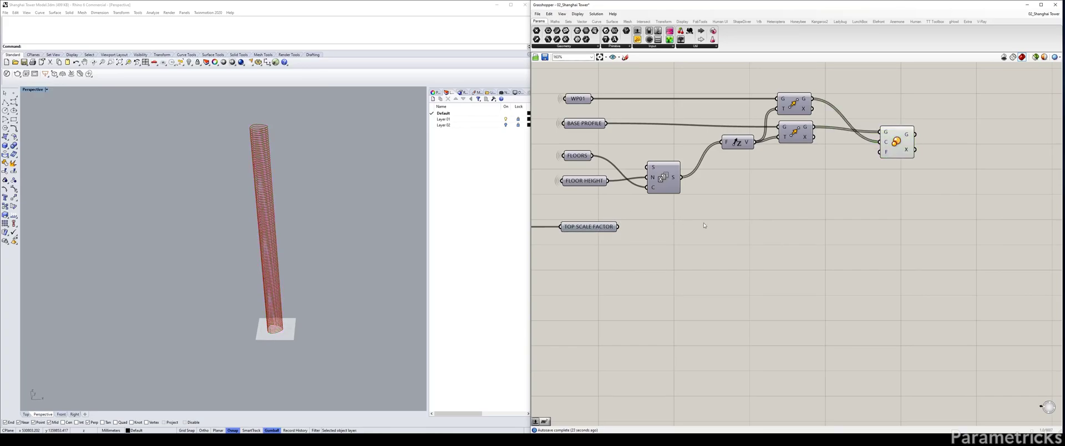
Hide the incoming wire of the TOP SCALE FACTOR copy
{"action": "right_click", "coordinate": [589, 227]}
{"action": "mouse_move", "coordinate": [654, 244]}
{"action": "left_click", "coordinate": [680, 259]}
{"action": "scroll", "coordinate": [679, 259], "scroll_direction": "down", "scroll_amount": 10}
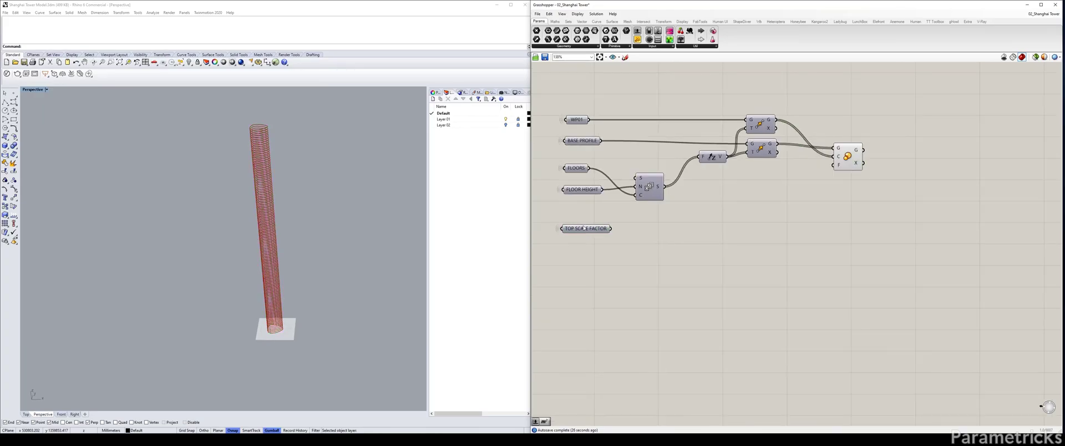
Add a Graph Mapper and place it below the Unit Z and Move components
{"action": "scroll", "coordinate": [674, 185], "scroll_direction": "up", "scroll_amount": 8}
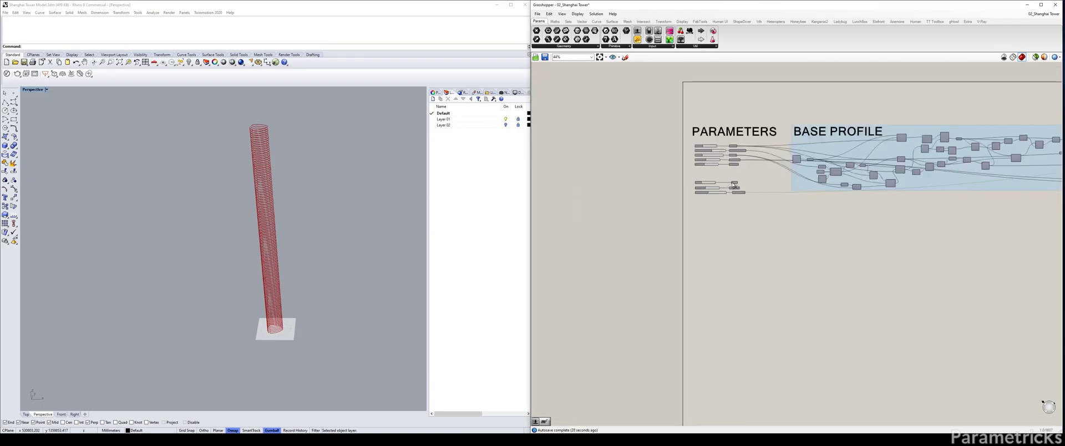
{"action": "scroll", "coordinate": [764, 200], "scroll_direction": "down", "scroll_amount": 7}
{"action": "right_click_drag", "start_coordinate": [1026, 183], "coordinate": [750, 194]}
{"action": "scroll", "coordinate": [750, 194], "scroll_direction": "up", "scroll_amount": 2}
{"action": "scroll", "coordinate": [750, 194], "scroll_direction": "up", "scroll_amount": 7}
{"action": "right_click_drag", "start_coordinate": [676, 212], "coordinate": [622, 224]}
{"action": "left_click", "coordinate": [636, 219]}
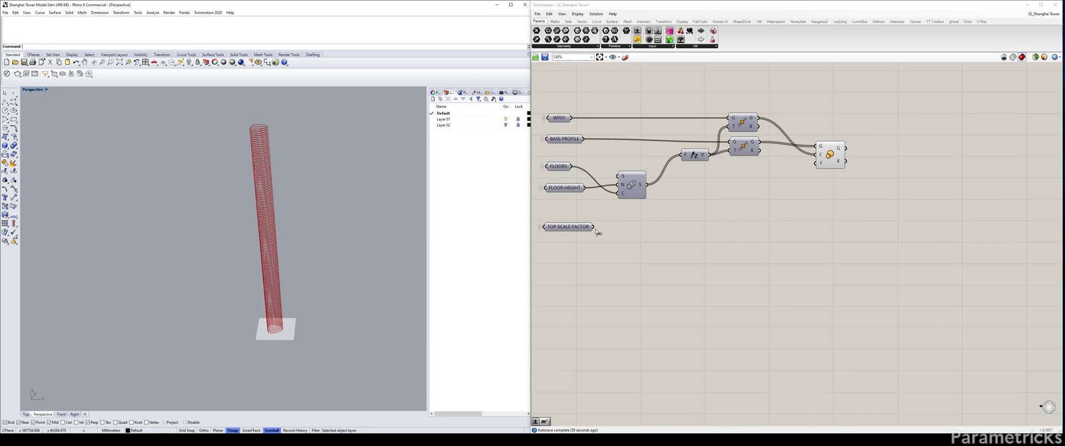
{"action": "double_click", "coordinate": [664, 246]}
{"action": "type", "text": "GRAP"}
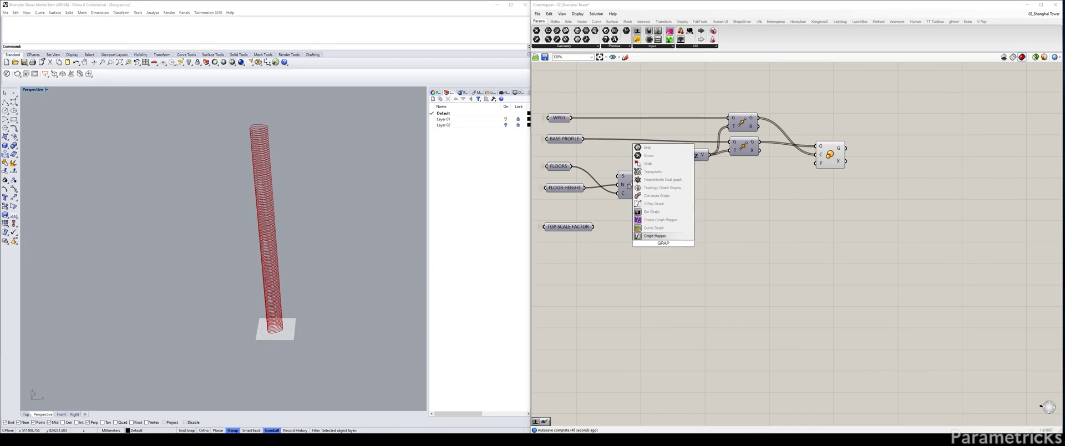
{"action": "key", "text": "Return"}
{"action": "left_click_drag", "start_coordinate": [679, 249], "coordinate": [708, 234]}
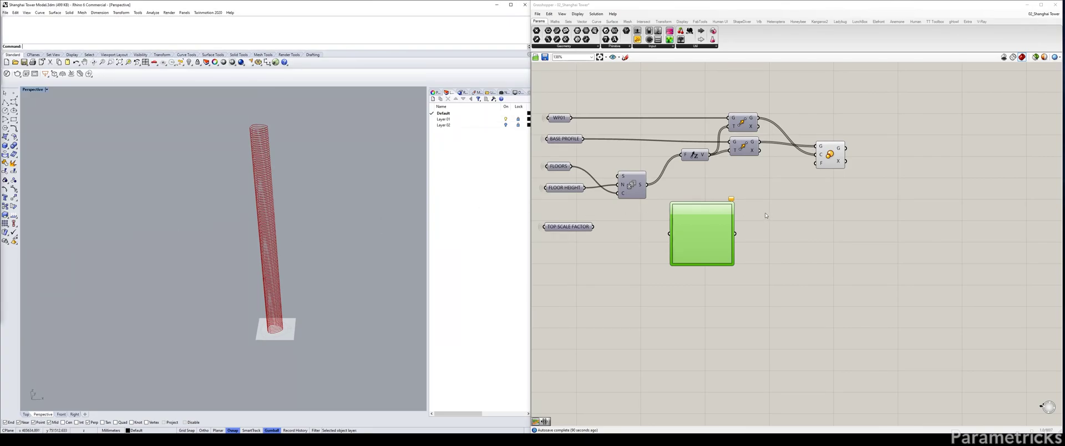
Add a Range component between TOP SCALE FACTOR and the Graph Mapper
{"action": "left_click", "coordinate": [646, 244]}
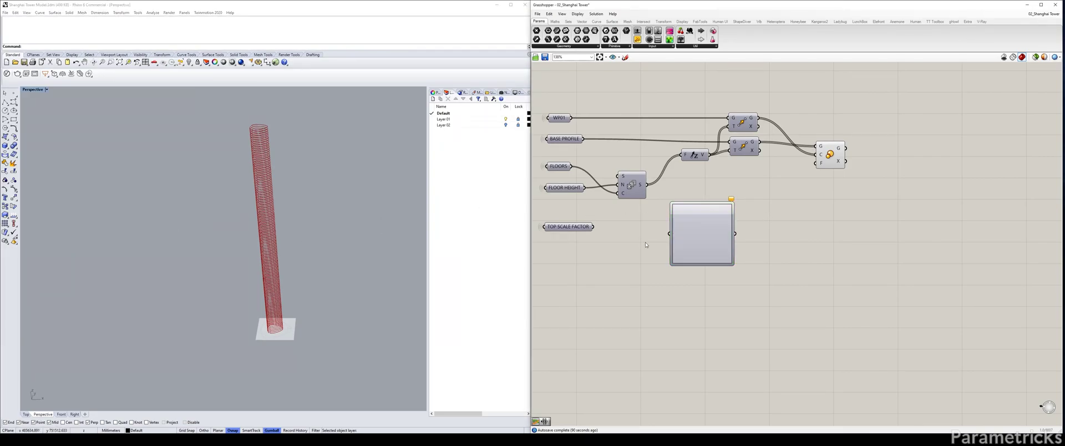
{"action": "double_click", "coordinate": [645, 245]}
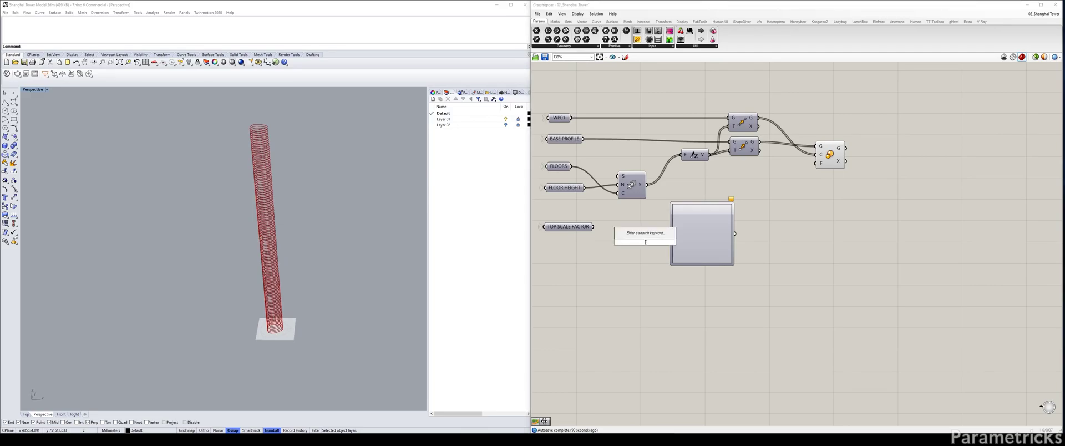
{"action": "type", "text": "range"}
{"action": "key", "text": "Return"}
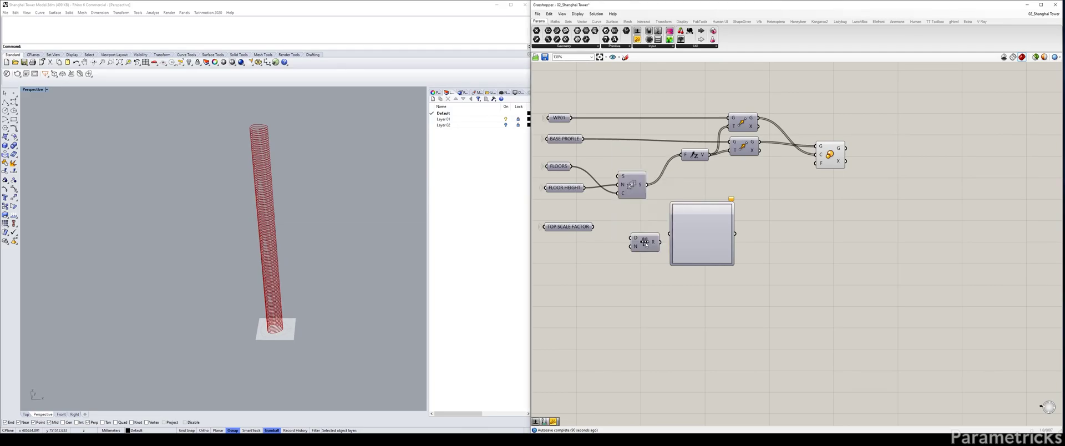
Spread out the Graph Mapper, Range and TOP SCALE FACTOR to leave room for another component between them
{"action": "left_click_drag", "start_coordinate": [685, 225], "coordinate": [699, 216]}
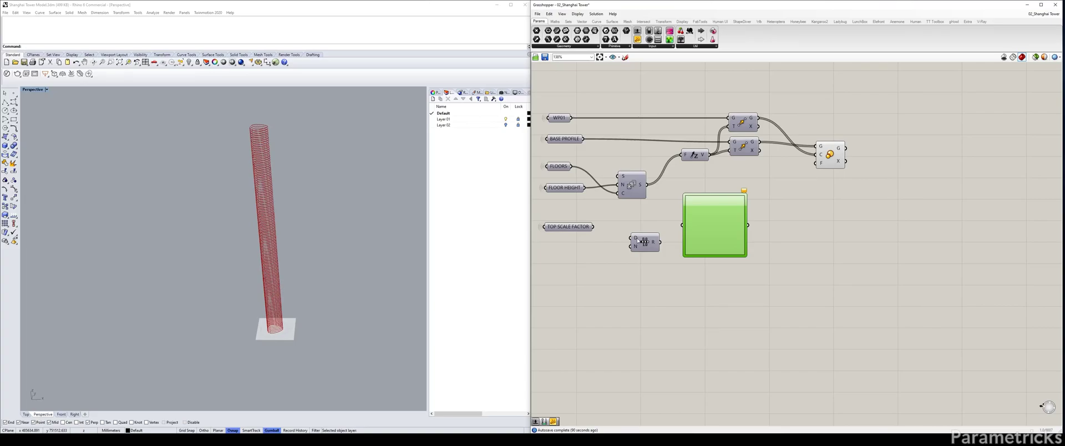
{"action": "mouse_move", "coordinate": [635, 239]}
{"action": "left_click", "coordinate": [583, 229]}
{"action": "left_click_drag", "start_coordinate": [583, 230], "coordinate": [584, 233]}
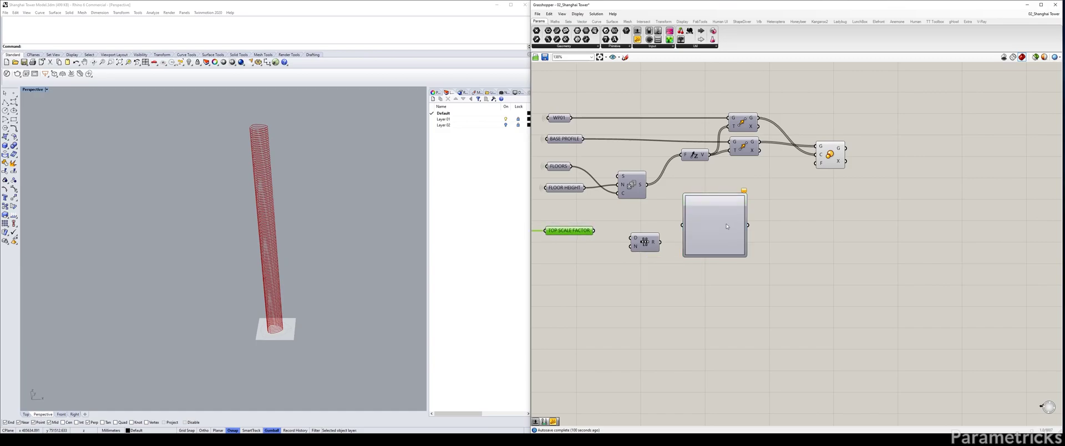
{"action": "left_click_drag", "start_coordinate": [715, 233], "coordinate": [768, 213]}
{"action": "left_click_drag", "start_coordinate": [645, 241], "coordinate": [675, 225]}
{"action": "left_click_drag", "start_coordinate": [572, 233], "coordinate": [573, 243]}
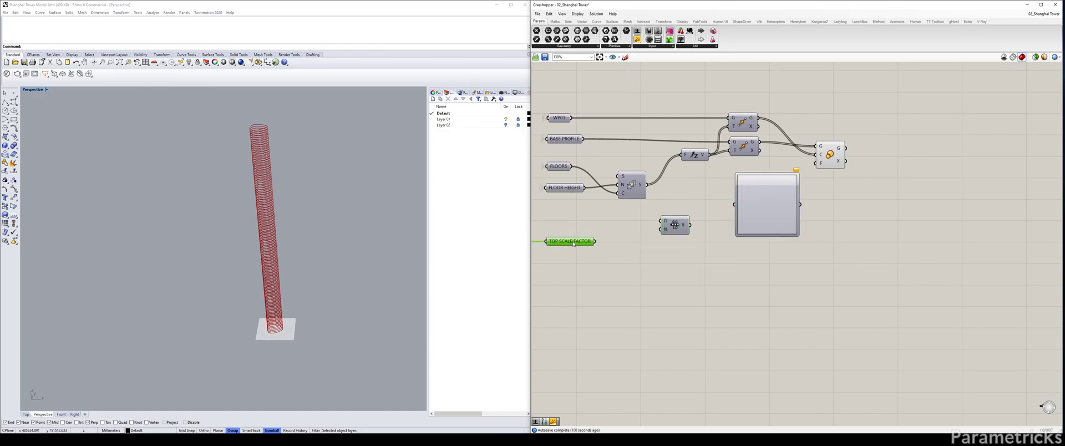
Add a Construct Domain component and place it between TOP SCALE FACTOR and Range
{"action": "double_click", "coordinate": [626, 258]}
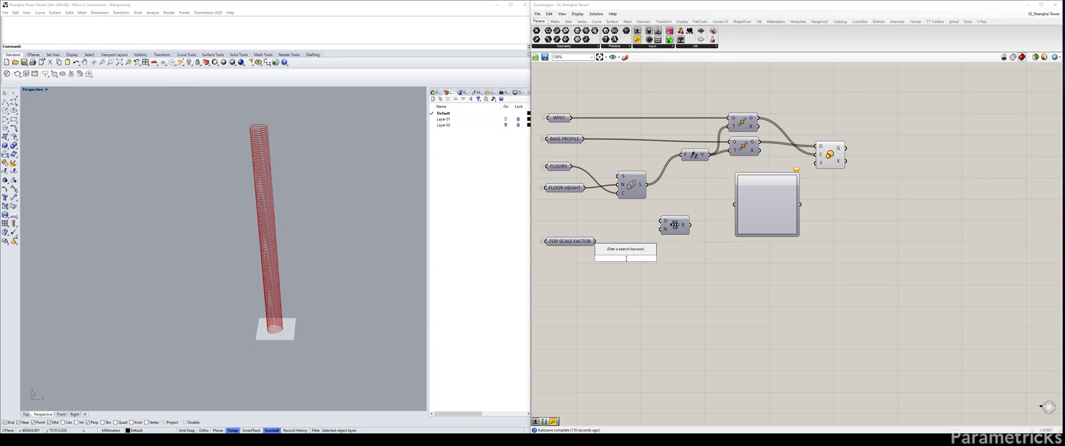
{"action": "type", "text": "DOAM"}
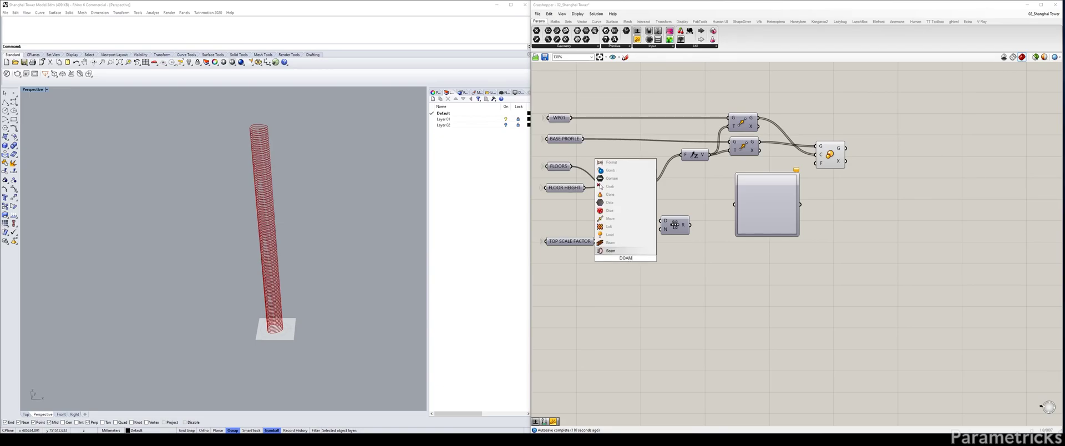
{"action": "key", "text": "BackSpace"}
{"action": "key", "text": "BackSpace"}
{"action": "type", "text": "MAIN CON"}
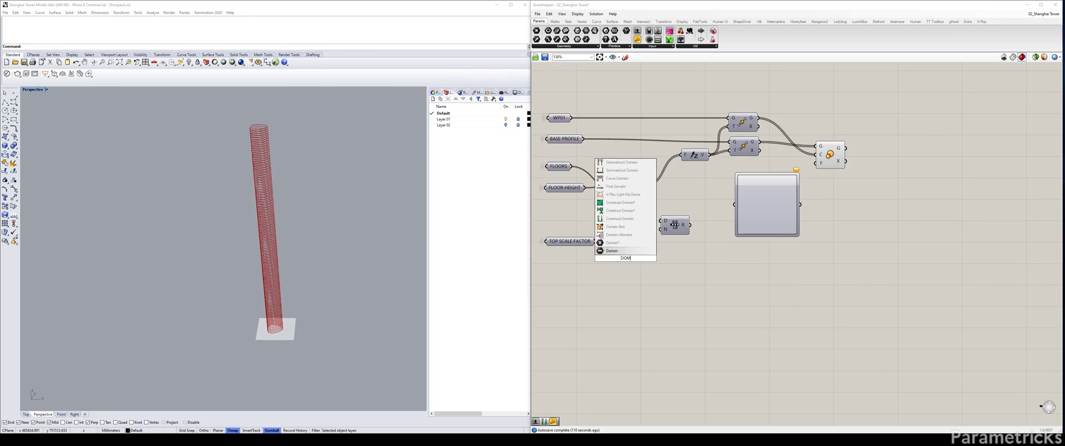
{"action": "key", "text": "Return"}
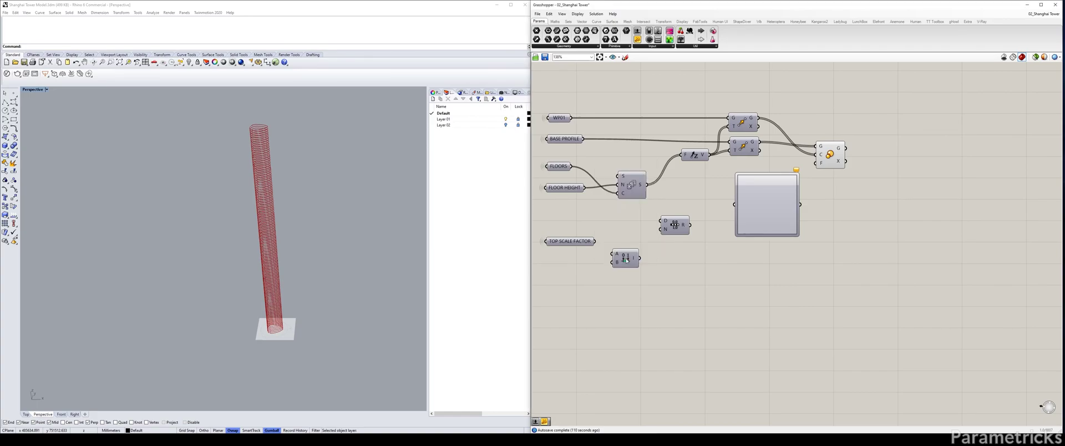
{"action": "scroll", "coordinate": [625, 259], "scroll_direction": "up", "scroll_amount": 1}
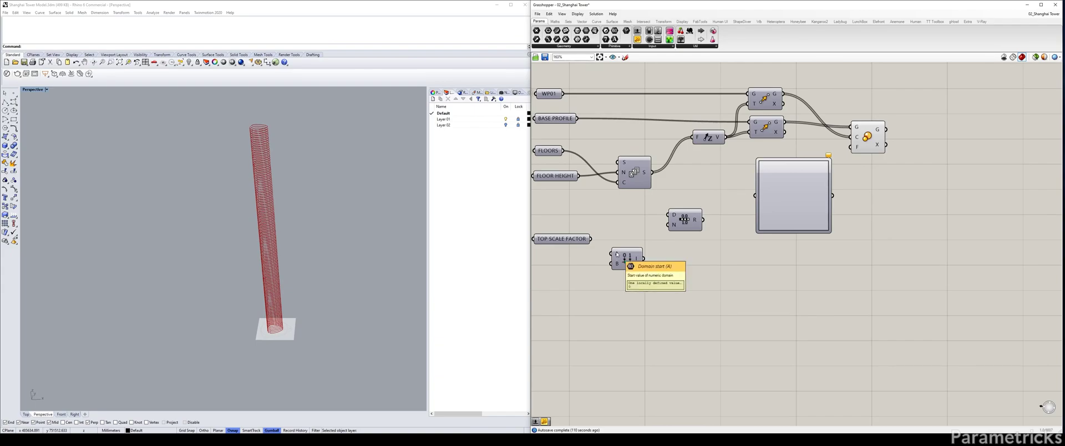
{"action": "left_click_drag", "start_coordinate": [617, 254], "coordinate": [622, 226]}
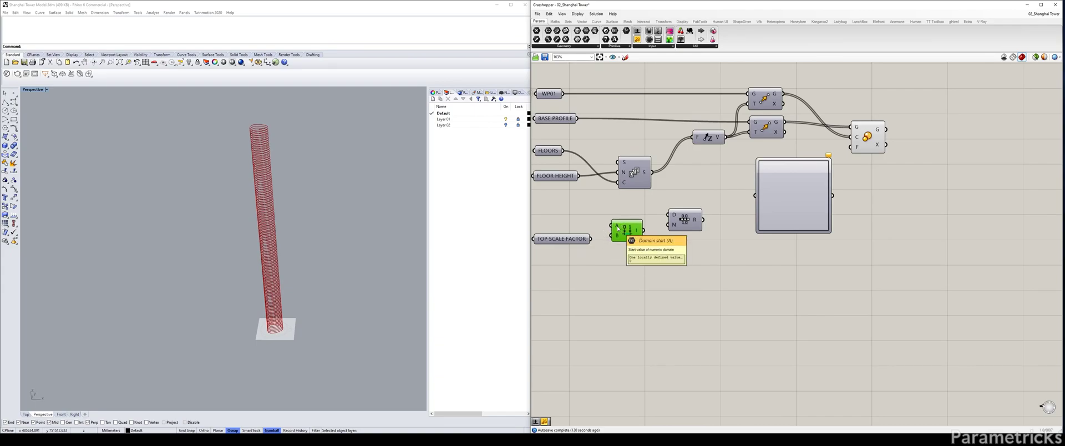
Set the Construct Domain's start value to 1 and connect TOP SCALE FACTOR to its end input
{"action": "right_click", "coordinate": [618, 227]}
{"action": "mouse_move", "coordinate": [655, 287]}
{"action": "type", "text": "1"}
{"action": "left_click", "coordinate": [705, 296]}
{"action": "left_click_drag", "start_coordinate": [612, 236], "coordinate": [691, 297]}
Feed the constructed domain into Range and connect Range's output to a new Panel below the Graph Mapper
{"action": "left_click", "coordinate": [667, 284]}
{"action": "double_click", "coordinate": [667, 284]}
{"action": "type", "text": "panel"}
{"action": "key", "text": "Return"}
{"action": "left_click_drag", "start_coordinate": [644, 229], "coordinate": [787, 271]}
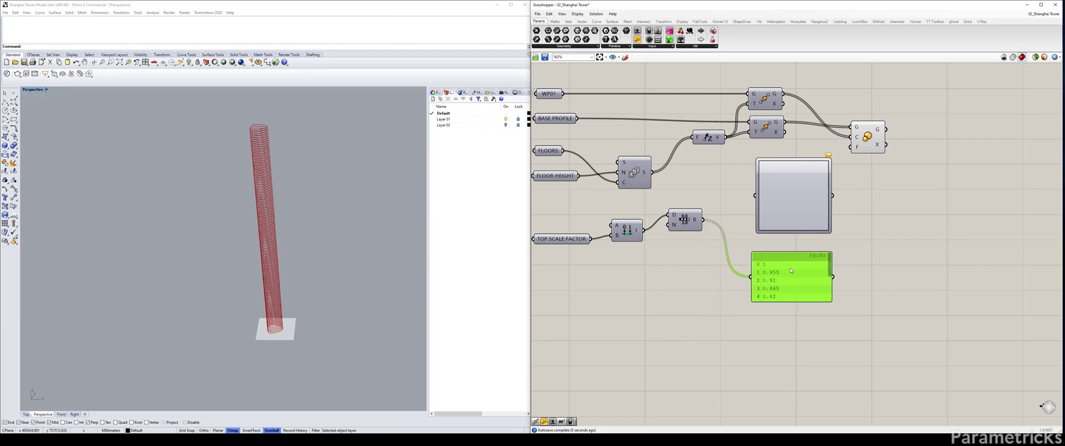
Enlarge the Panel to show more range values and connect FLOORS to Range's steps input
{"action": "left_click_drag", "start_coordinate": [831, 301], "coordinate": [837, 368]}
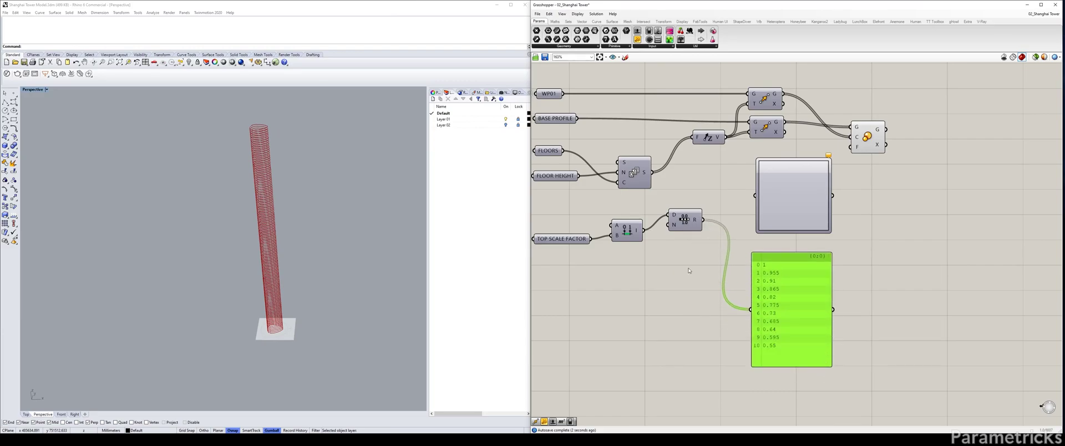
{"action": "left_click_drag", "start_coordinate": [562, 150], "coordinate": [669, 224]}
{"action": "right_click_drag", "start_coordinate": [625, 205], "coordinate": [714, 210]}
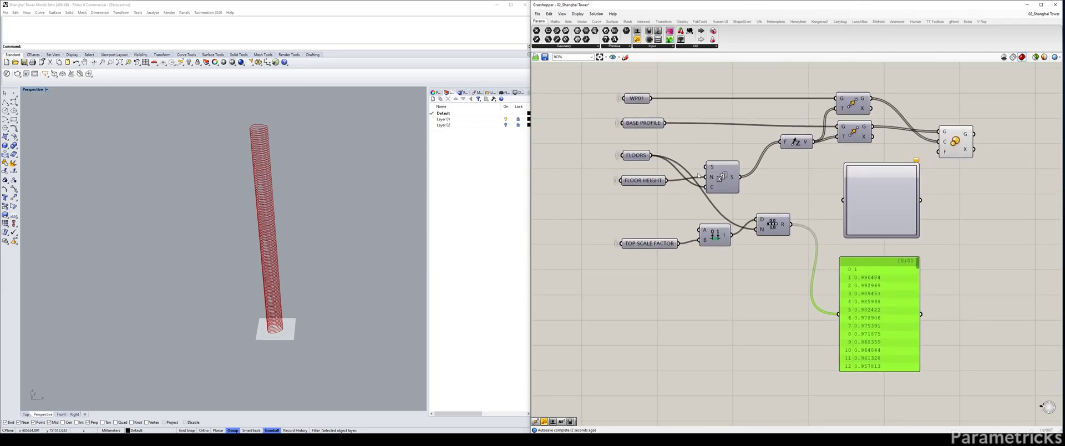
Move the Graph Mapper out beyond Scale, and reposition Range and its values Panel to make room between them
{"action": "right_click_drag", "start_coordinate": [831, 177], "coordinate": [704, 167]}
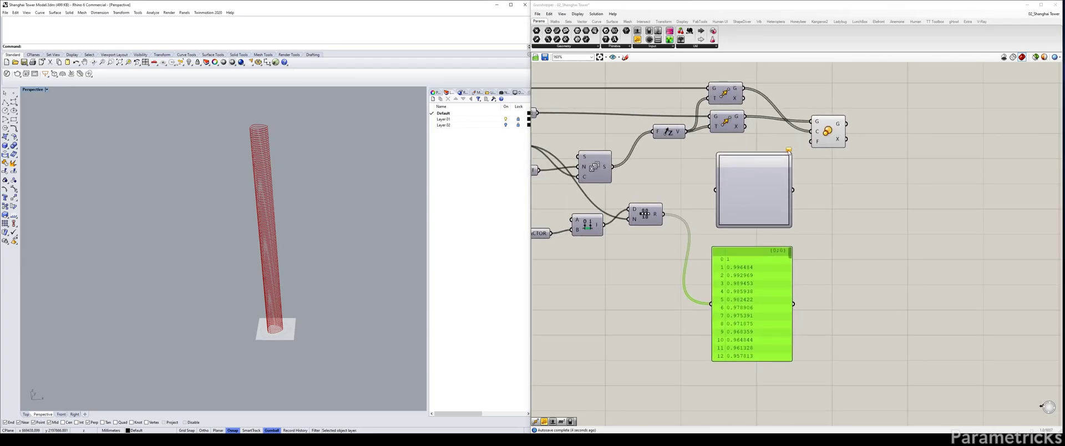
{"action": "left_click_drag", "start_coordinate": [743, 160], "coordinate": [869, 173]}
{"action": "mouse_move", "coordinate": [820, 122]}
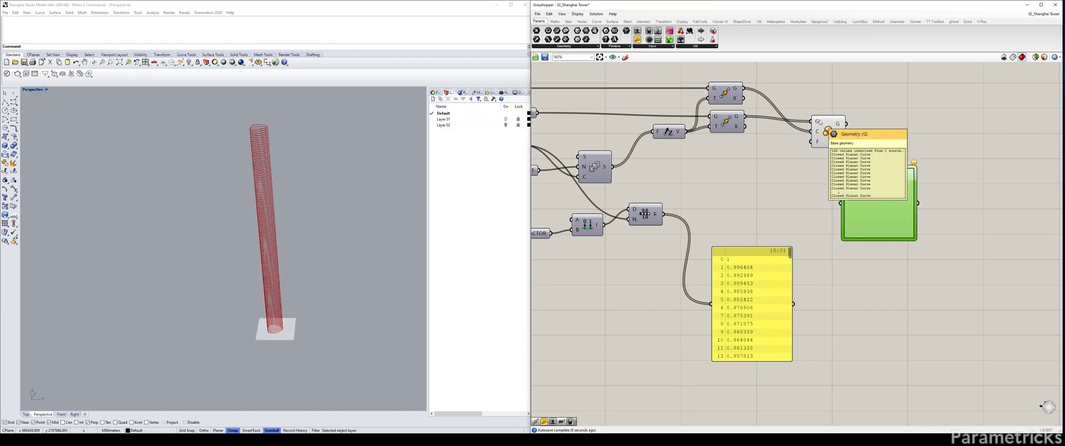
{"action": "right_click_drag", "start_coordinate": [695, 185], "coordinate": [755, 194]}
{"action": "mouse_move", "coordinate": [715, 227]}
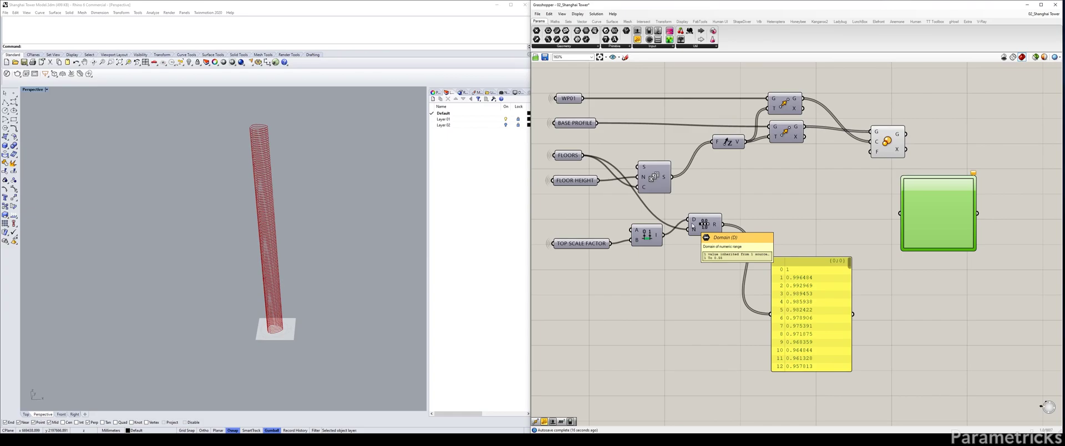
{"action": "left_click_drag", "start_coordinate": [708, 234], "coordinate": [718, 232]}
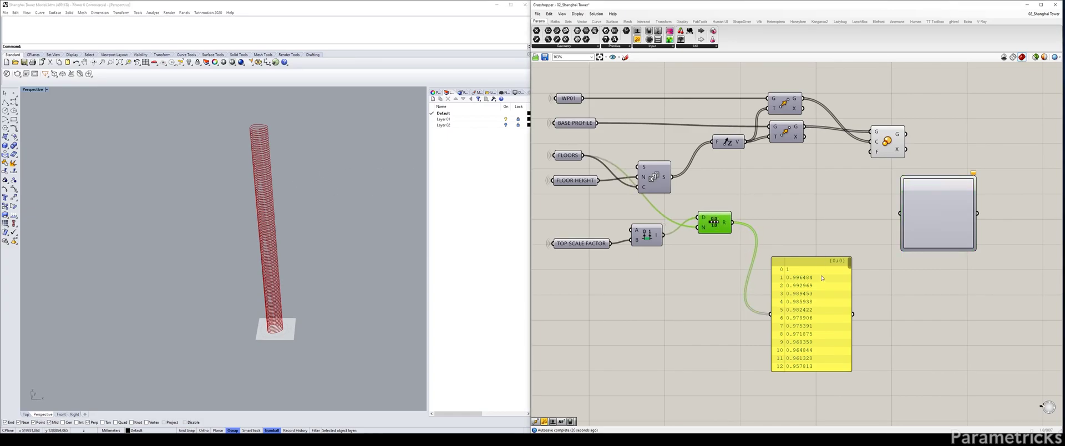
{"action": "left_click_drag", "start_coordinate": [822, 281], "coordinate": [823, 264]}
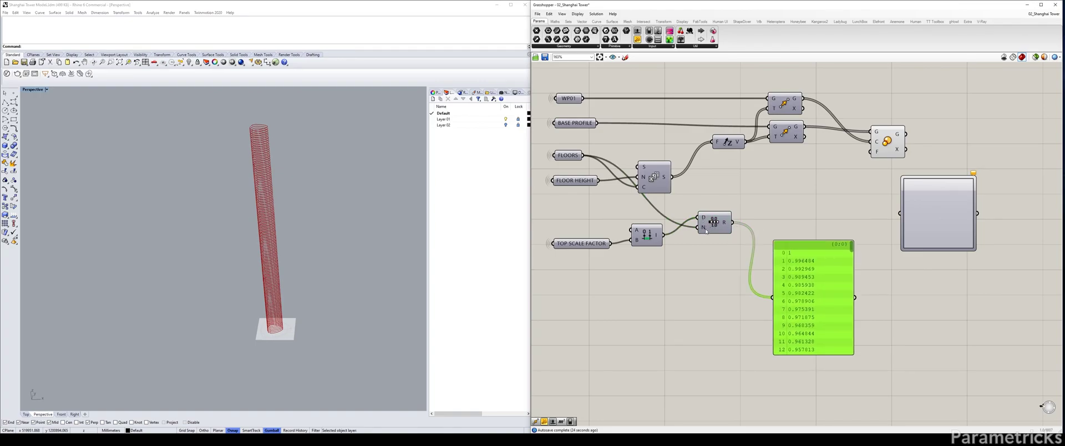
Apply an expression to Range's steps input so that the range yields exactly one value per floor
{"action": "mouse_move", "coordinate": [704, 230]}
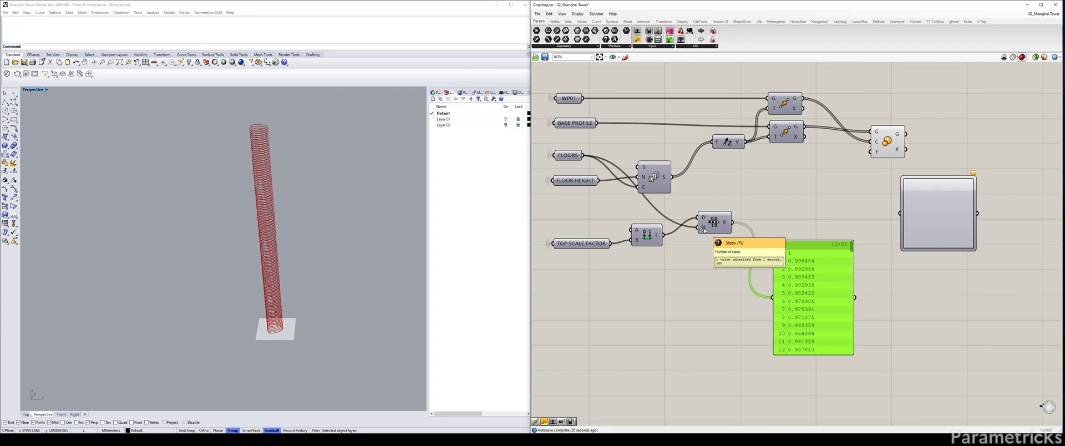
{"action": "right_click", "coordinate": [704, 230]}
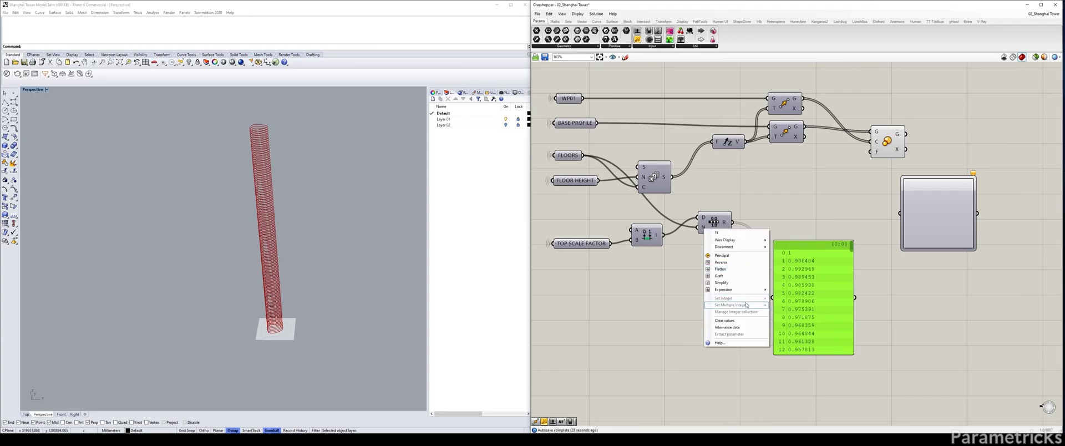
{"action": "mouse_move", "coordinate": [750, 293]}
{"action": "left_click", "coordinate": [788, 296]}
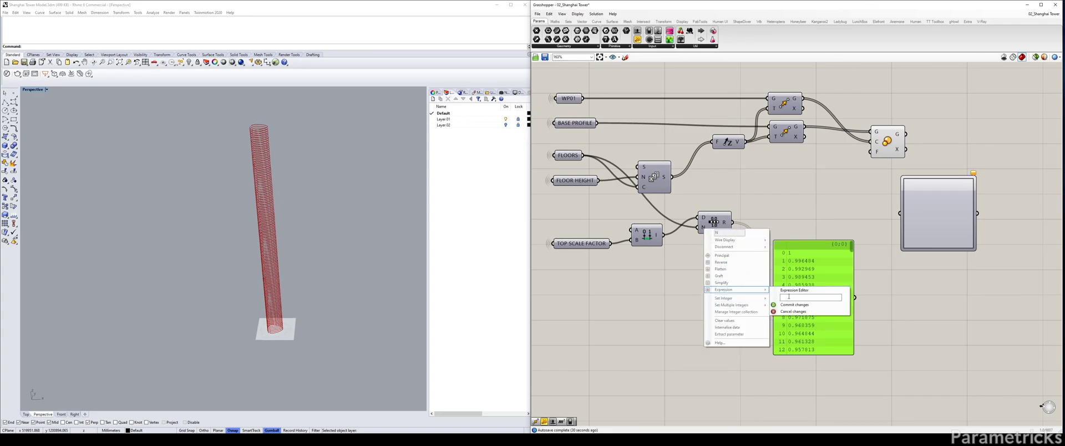
{"action": "left_click", "coordinate": [790, 305]}
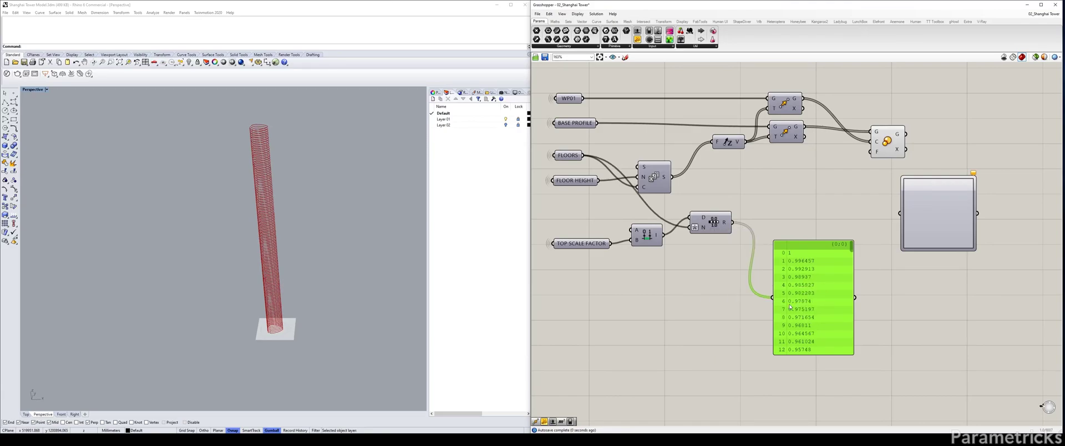
Connect Range's output directly to Scale's factor input, place the Graph Mapper between them and move the Panel out of the way
{"action": "mouse_move", "coordinate": [702, 228]}
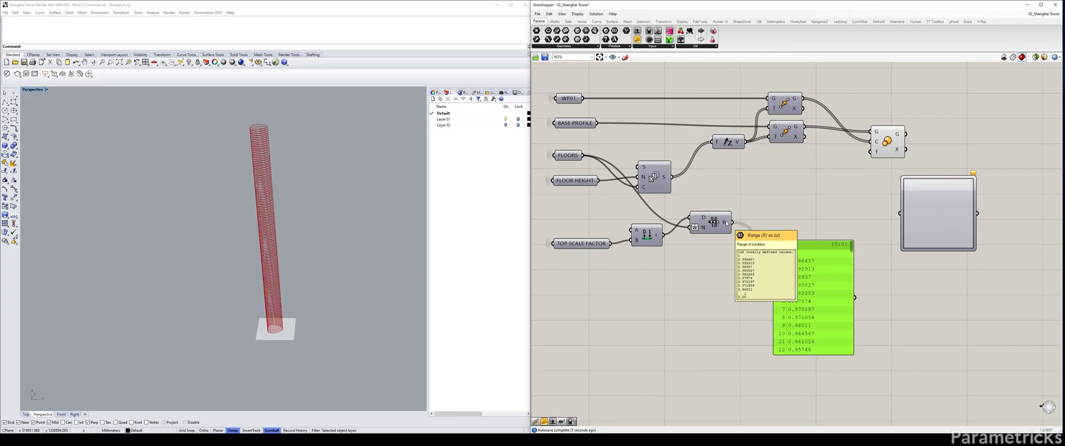
{"action": "left_click_drag", "start_coordinate": [798, 283], "coordinate": [815, 259]}
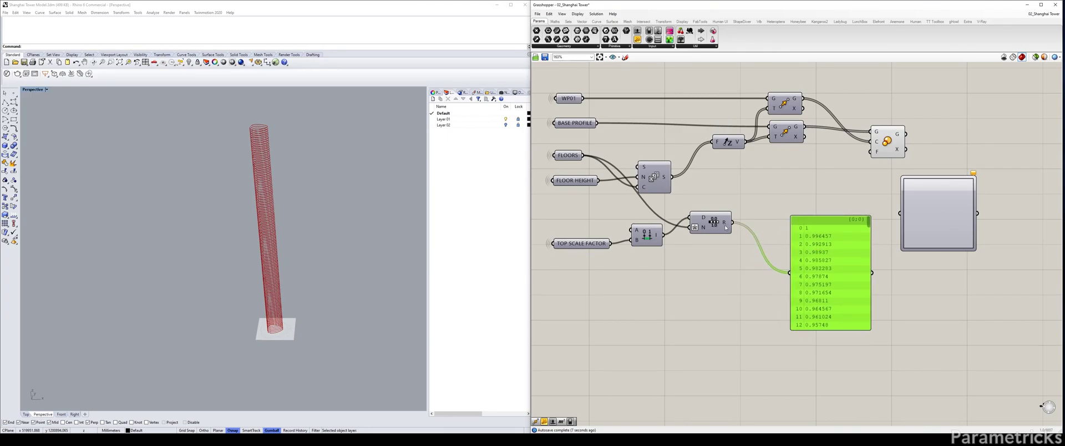
{"action": "left_click_drag", "start_coordinate": [871, 240], "coordinate": [905, 284]}
{"action": "left_click_drag", "start_coordinate": [733, 222], "coordinate": [872, 152]}
{"action": "left_click_drag", "start_coordinate": [950, 200], "coordinate": [831, 201]}
{"action": "right_click_drag", "start_coordinate": [420, 249], "coordinate": [433, 246]}
{"action": "left_click_drag", "start_coordinate": [854, 283], "coordinate": [914, 262]}
{"action": "right_click_drag", "start_coordinate": [803, 232], "coordinate": [720, 251]}
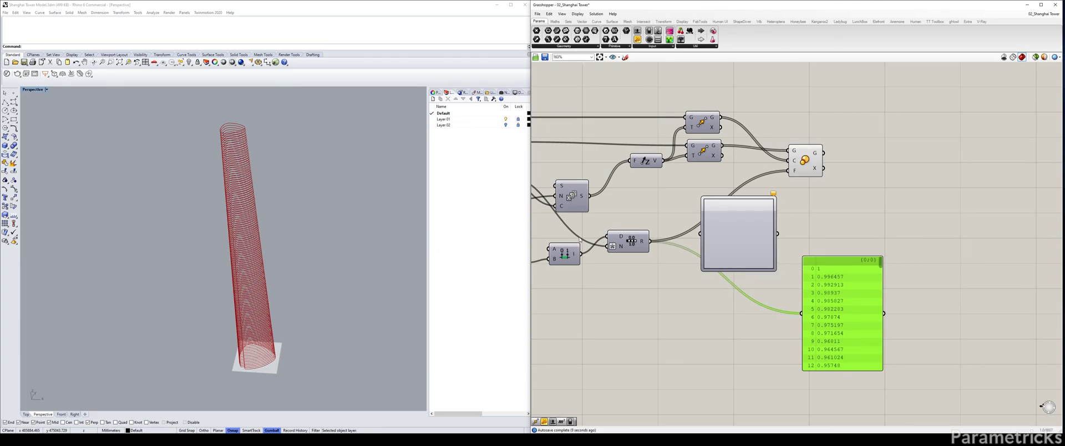
{"action": "right_click_drag", "start_coordinate": [266, 215], "coordinate": [272, 206]}
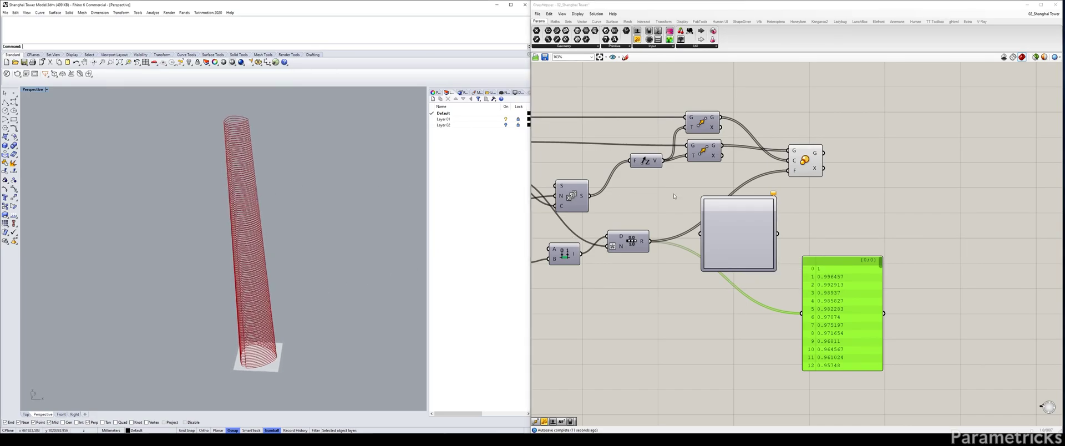
Feed Range into the Graph Mapper, set its graph type to Bezier and connect its output to Scale's factor input
{"action": "left_click_drag", "start_coordinate": [650, 240], "coordinate": [700, 234]}
{"action": "right_click", "coordinate": [739, 230]}
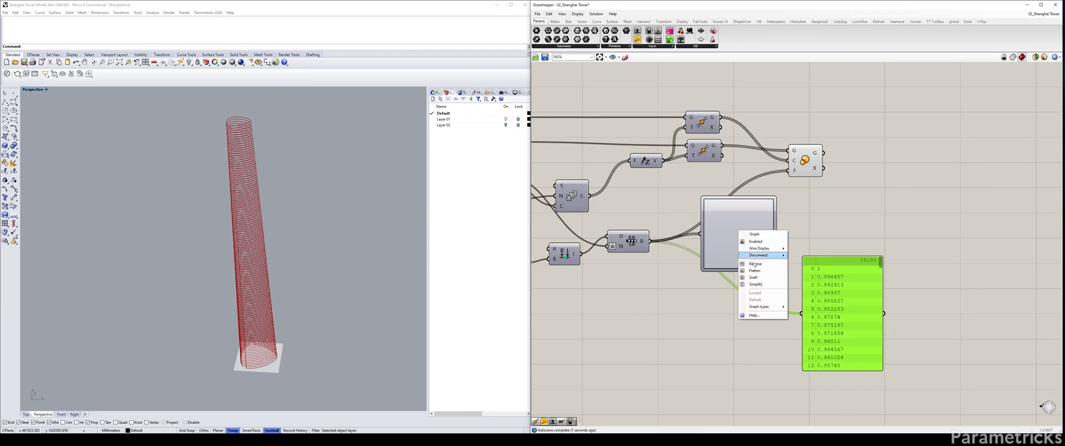
{"action": "mouse_move", "coordinate": [769, 310]}
{"action": "right_click", "coordinate": [721, 229]}
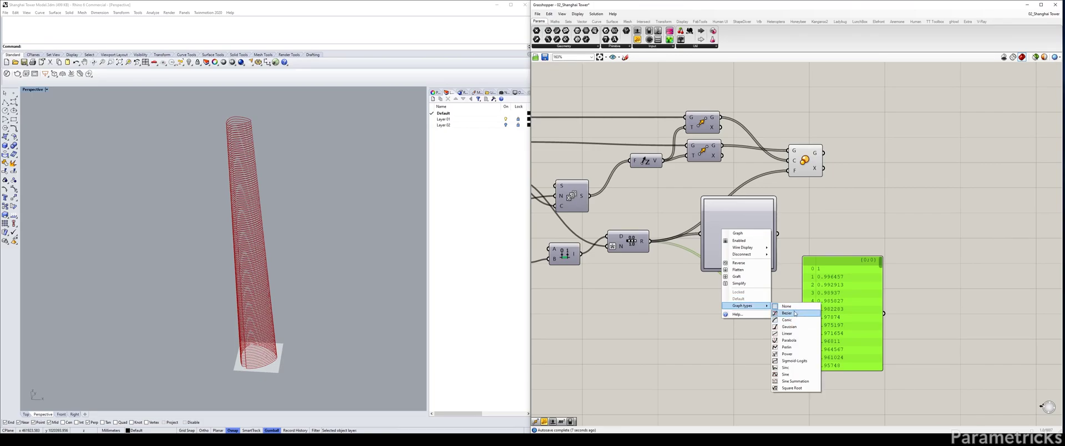
{"action": "left_click", "coordinate": [794, 313]}
{"action": "left_click_drag", "start_coordinate": [729, 222], "coordinate": [789, 171]}
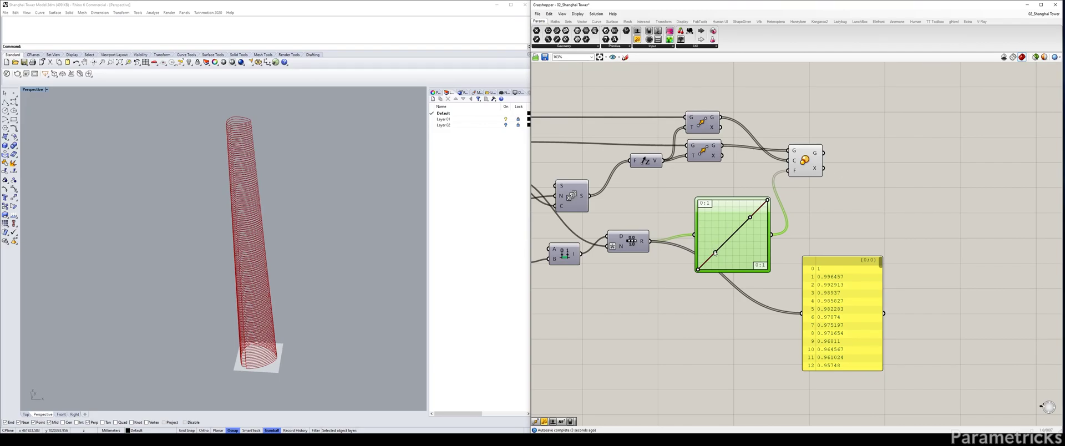
Try different taper shapes by moving the handles of the Bezier graph
{"action": "left_click_drag", "start_coordinate": [716, 253], "coordinate": [735, 269]}
{"action": "left_click_drag", "start_coordinate": [750, 218], "coordinate": [759, 224]}
{"action": "left_click_drag", "start_coordinate": [735, 267], "coordinate": [767, 263]}
Change the Graph Mapper to the Power type with a nearly straight curve, and delete the range values Panel
{"action": "right_click", "coordinate": [728, 222]}
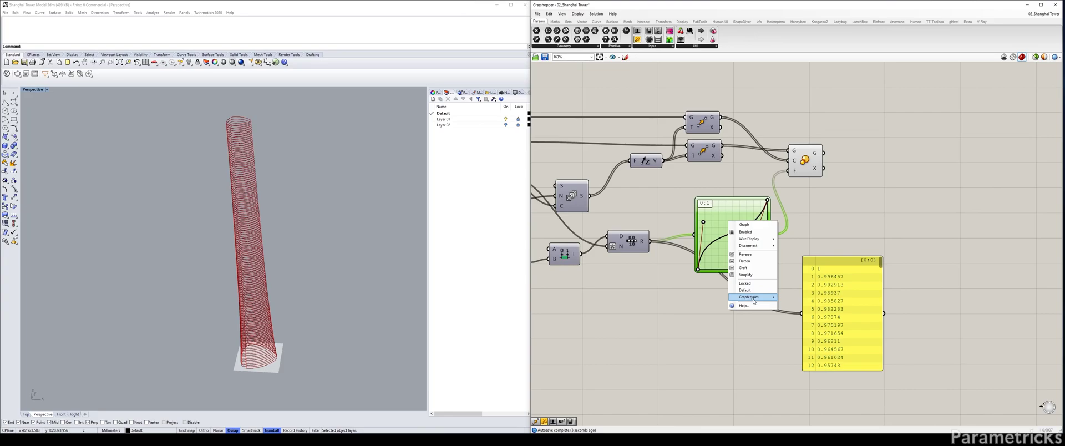
{"action": "mouse_move", "coordinate": [753, 298]}
{"action": "left_click", "coordinate": [799, 345]}
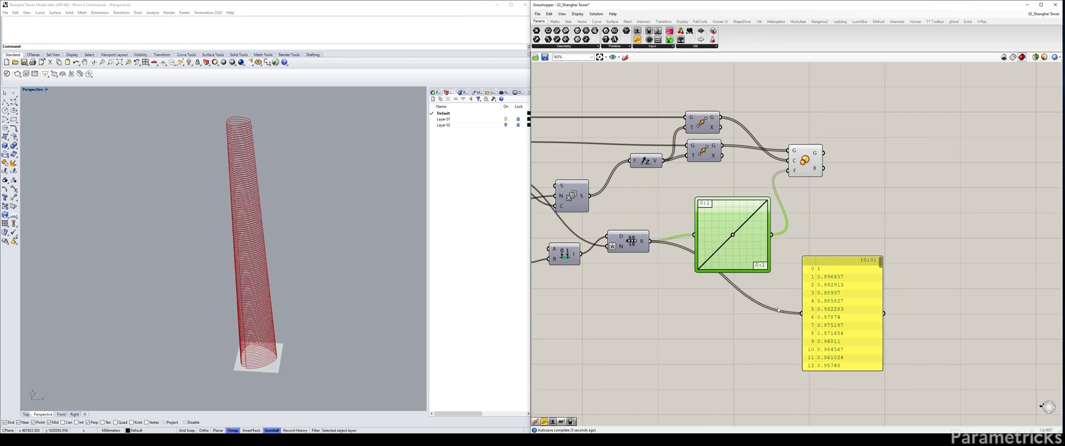
{"action": "left_click_drag", "start_coordinate": [732, 235], "coordinate": [761, 248]}
{"action": "left_click_drag", "start_coordinate": [762, 248], "coordinate": [724, 233]}
{"action": "right_click", "coordinate": [719, 220]}
{"action": "left_click", "coordinate": [731, 291]}
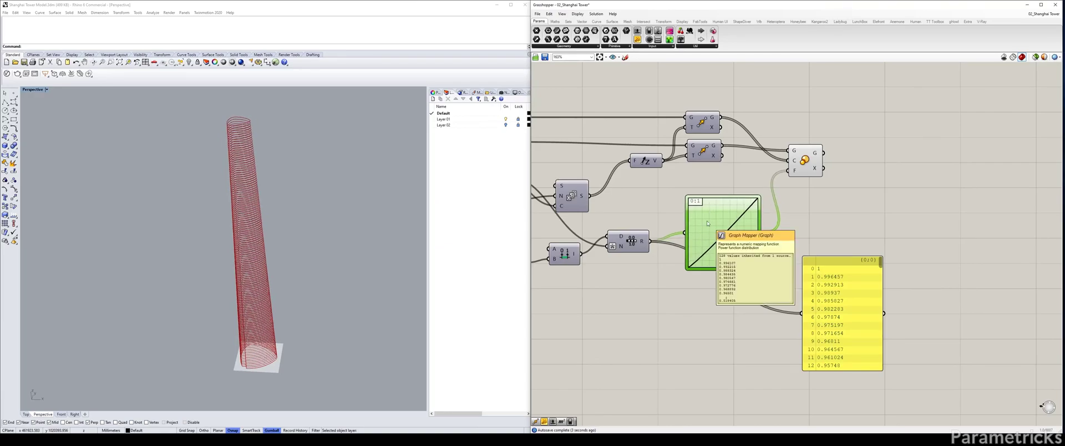
{"action": "left_click", "coordinate": [839, 265]}
{"action": "key", "text": "Delete"}
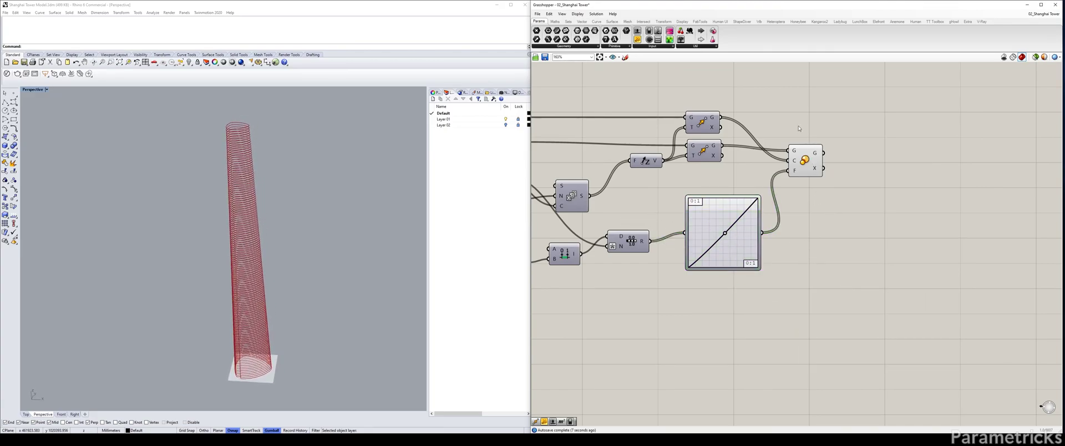
Add a Rotate component after Scale and connect Scale's geometry output to its geometry input
{"action": "right_click_drag", "start_coordinate": [876, 123], "coordinate": [792, 115]}
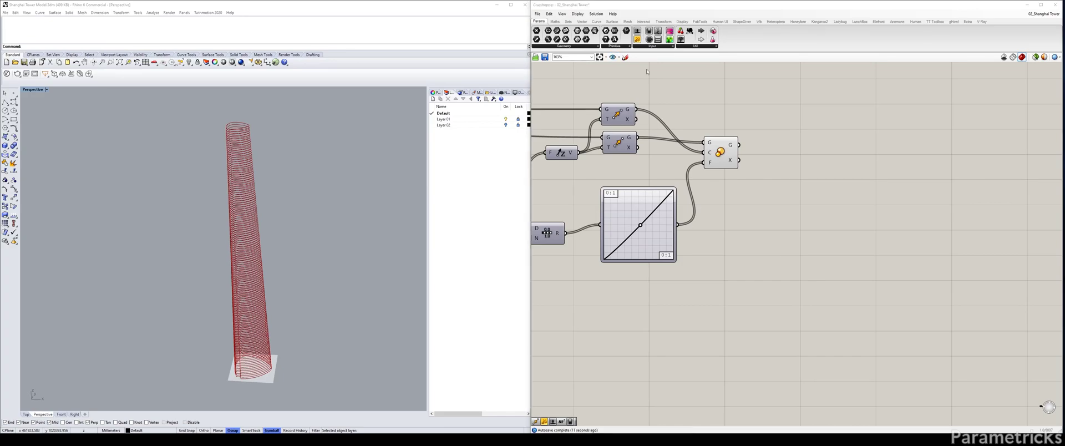
{"action": "left_click_drag", "start_coordinate": [701, 155], "coordinate": [717, 159]}
{"action": "double_click", "coordinate": [808, 114]}
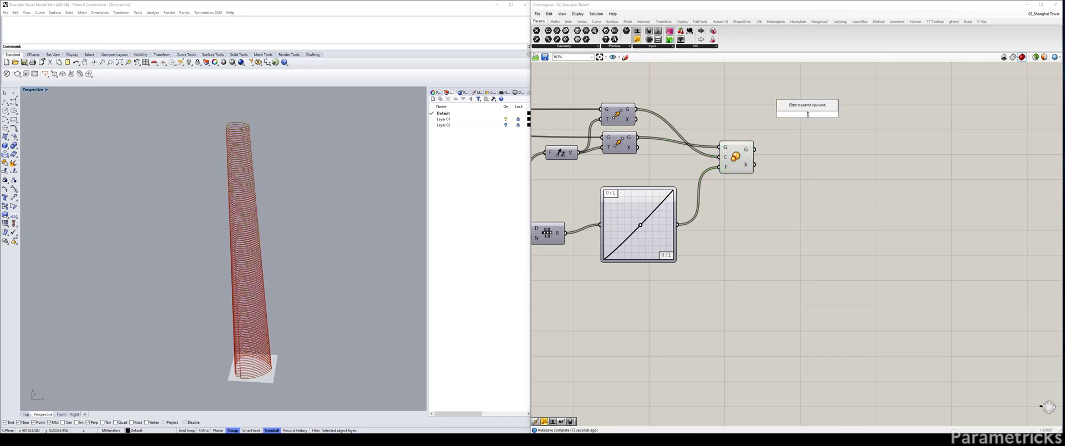
{"action": "type", "text": "ROT"}
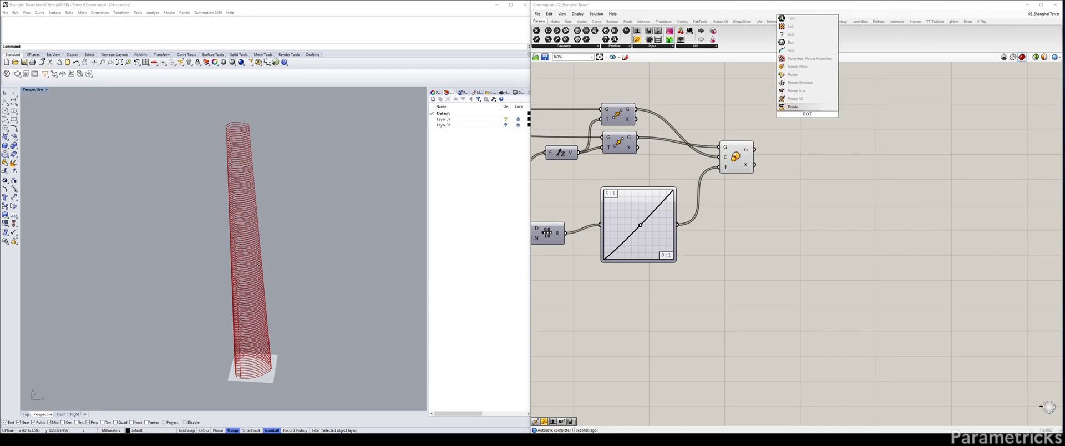
{"action": "key", "text": "Return"}
{"action": "left_click_drag", "start_coordinate": [754, 150], "coordinate": [835, 159]}
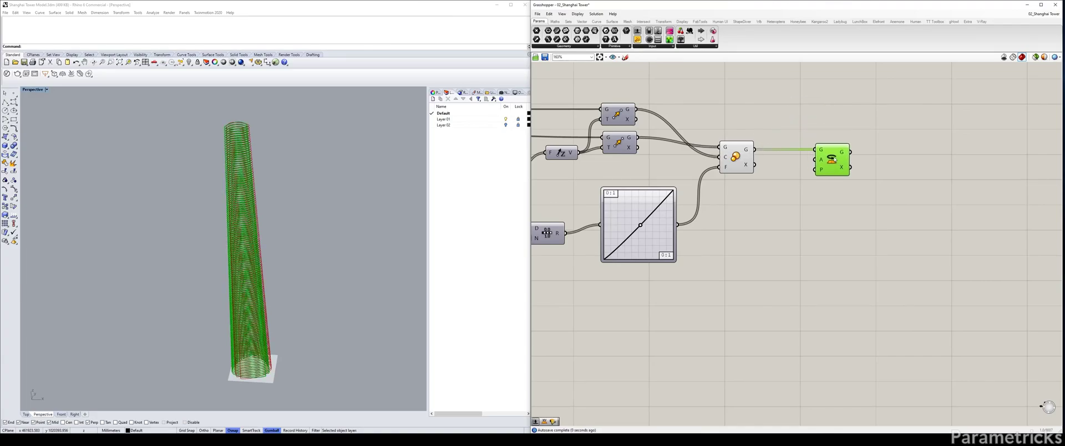
Set Rotate's angle input to degrees and move the component slightly away from Scale
{"action": "left_click", "coordinate": [743, 159]}
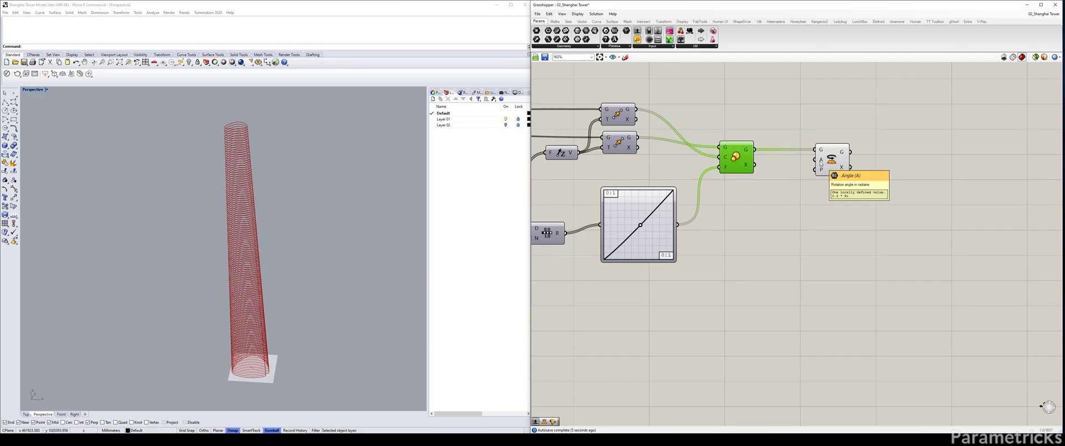
{"action": "right_click", "coordinate": [821, 163]}
{"action": "left_click", "coordinate": [844, 215]}
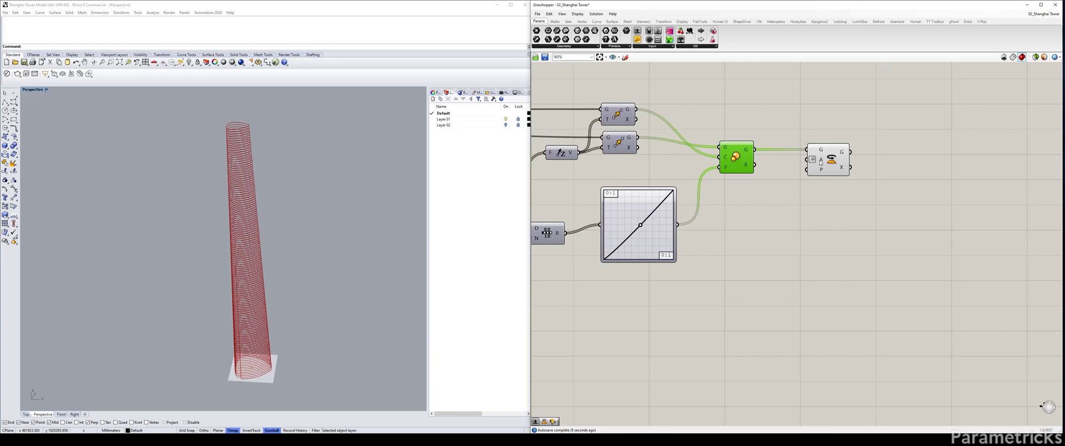
{"action": "left_click_drag", "start_coordinate": [820, 161], "coordinate": [827, 160]}
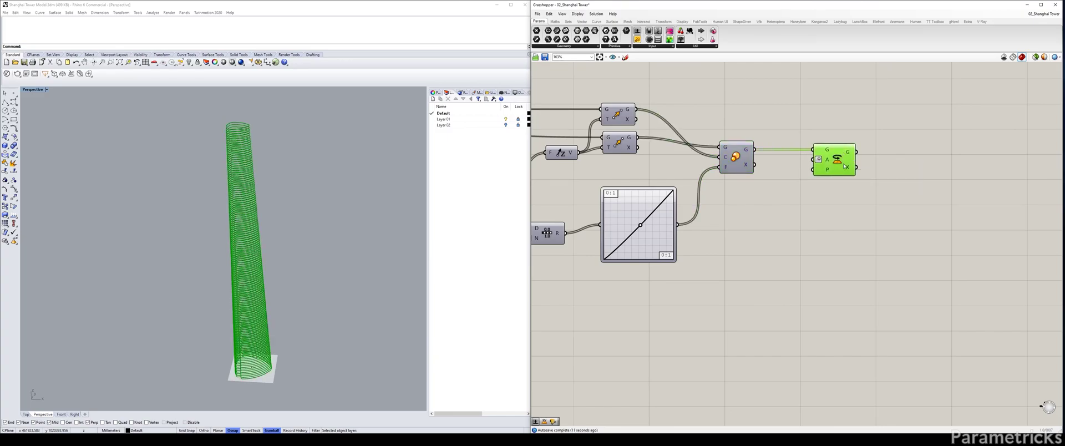
Duplicate the FLOORS slider with its connected parameter and place the copies below TOP SCALE FACTOR
{"action": "scroll", "coordinate": [755, 170], "scroll_direction": "down", "scroll_amount": 4}
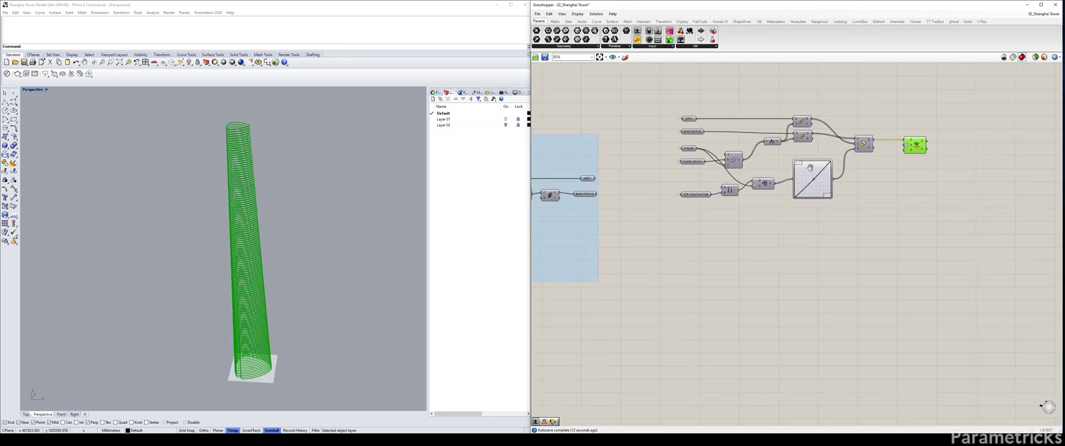
{"action": "scroll", "coordinate": [710, 161], "scroll_direction": "up", "scroll_amount": 3}
{"action": "scroll", "coordinate": [709, 162], "scroll_direction": "down", "scroll_amount": 10}
{"action": "right_click_drag", "start_coordinate": [709, 162], "coordinate": [960, 155]}
{"action": "right_click_drag", "start_coordinate": [538, 164], "coordinate": [715, 147]}
{"action": "scroll", "coordinate": [714, 147], "scroll_direction": "up", "scroll_amount": 4}
{"action": "scroll", "coordinate": [715, 148], "scroll_direction": "up", "scroll_amount": 7}
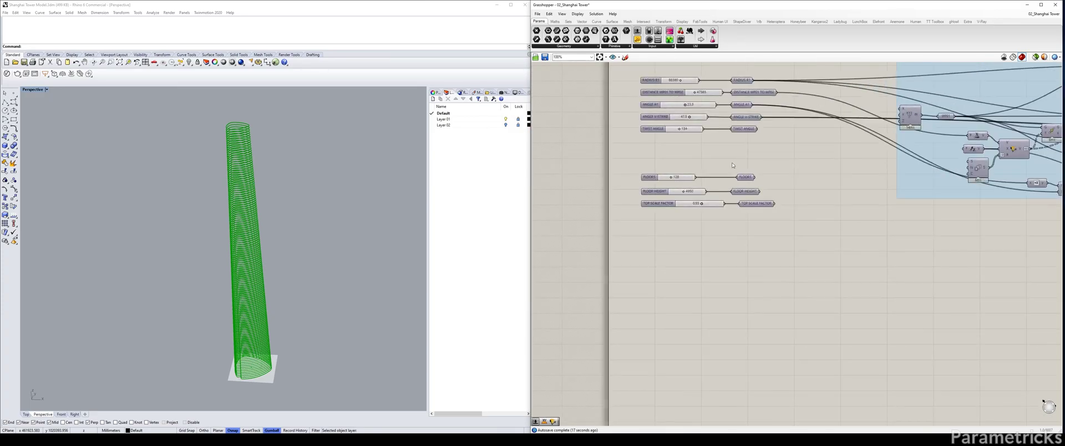
{"action": "left_click", "coordinate": [665, 171]}
{"action": "left_click_drag", "start_coordinate": [739, 232], "coordinate": [747, 248], "text": "alt"}
Rename the duplicated slider to TWIST ANGLE and set its value to 120
{"action": "right_click", "coordinate": [602, 246]}
{"action": "left_click_drag", "start_coordinate": [632, 251], "coordinate": [572, 255]}
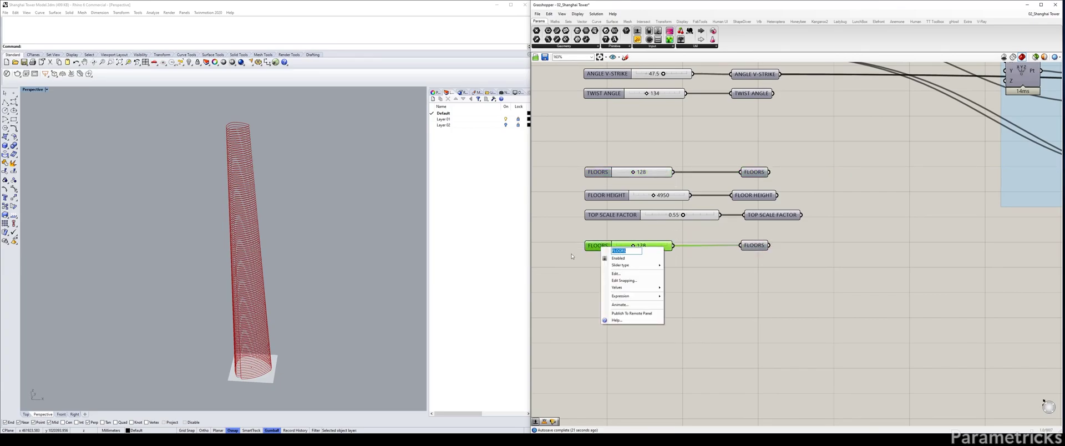
{"action": "type", "text": "TWIST ANGLE"}
{"action": "key", "text": "Return"}
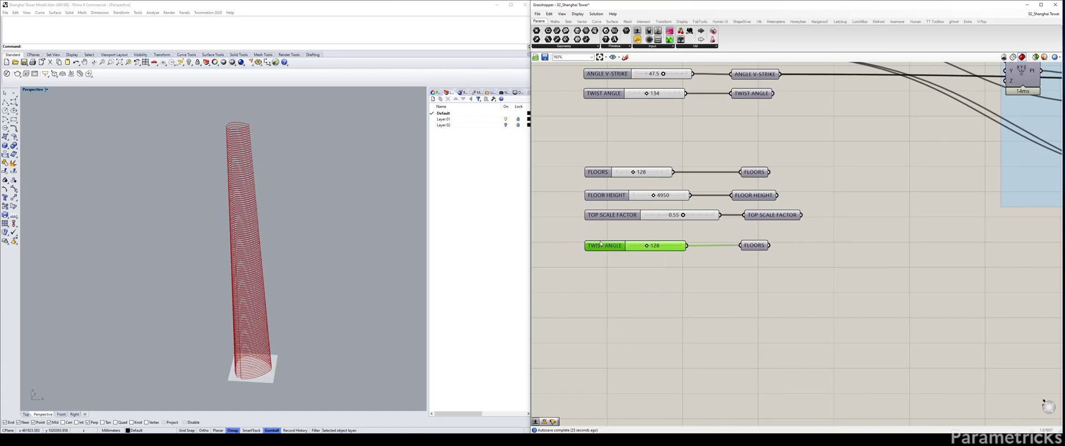
{"action": "double_click", "coordinate": [638, 246]}
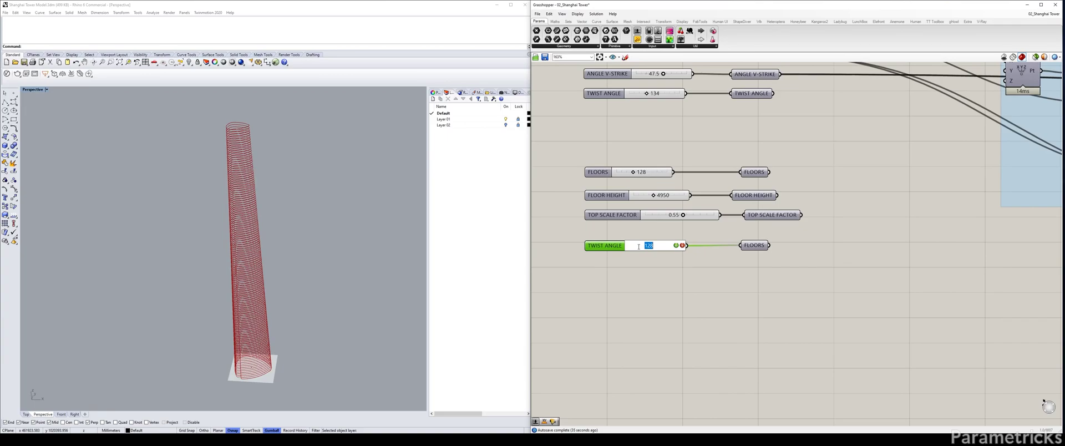
{"action": "type", "text": "120"}
{"action": "key", "text": "Return"}
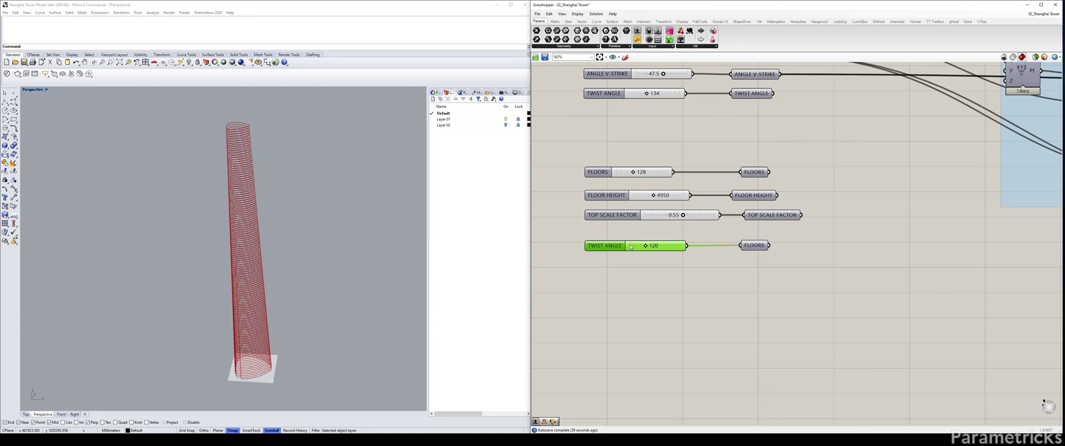
Set the TWIST ANGLE slider's minimum to 1 and rename its connected parameter to TWIST ANGLE
{"action": "double_click", "coordinate": [614, 245]}
{"action": "left_click", "coordinate": [628, 253]}
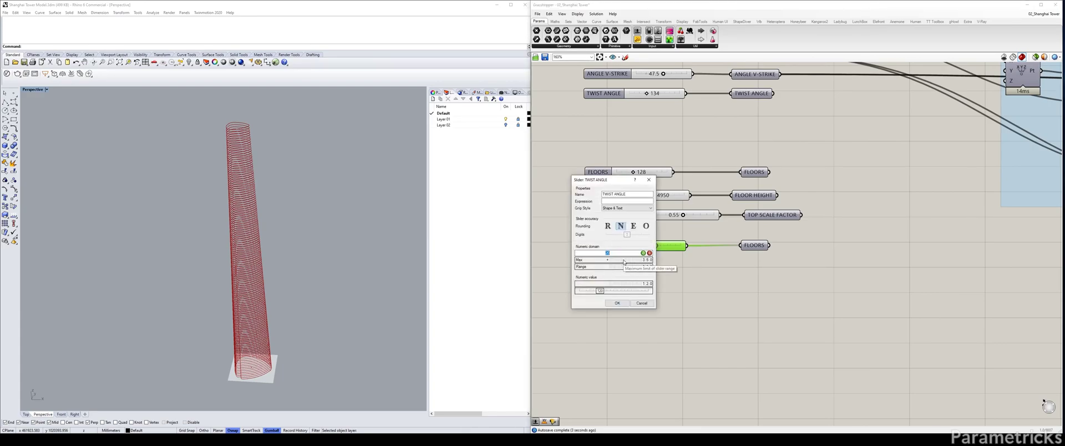
{"action": "type", "text": "1"}
{"action": "key", "text": "Return"}
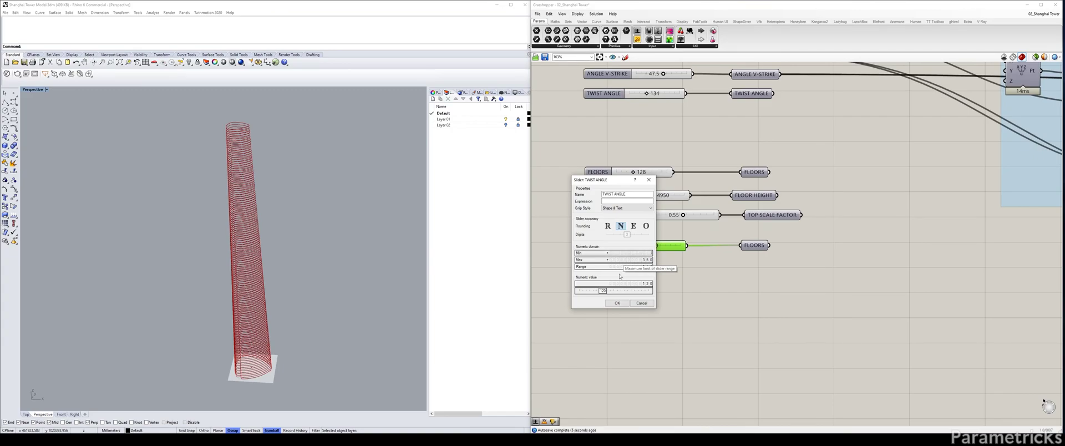
{"action": "left_click", "coordinate": [617, 303]}
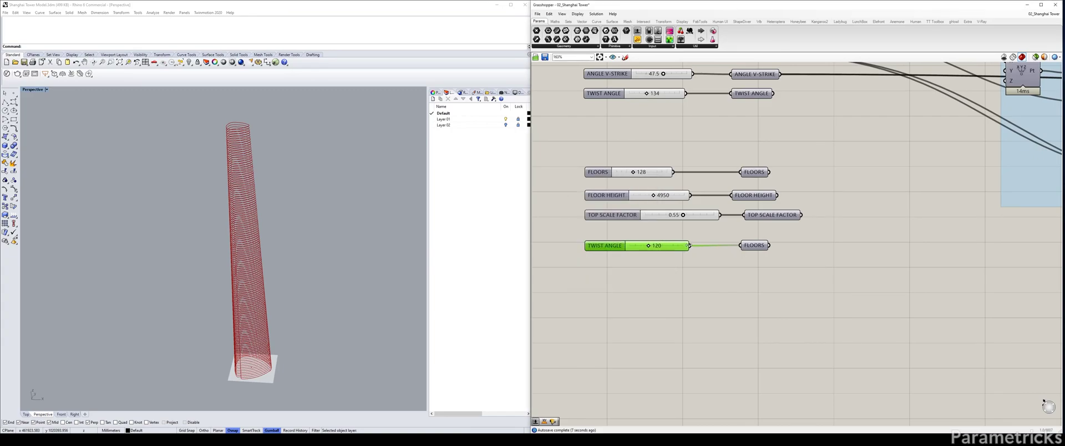
{"action": "left_click", "coordinate": [755, 246]}
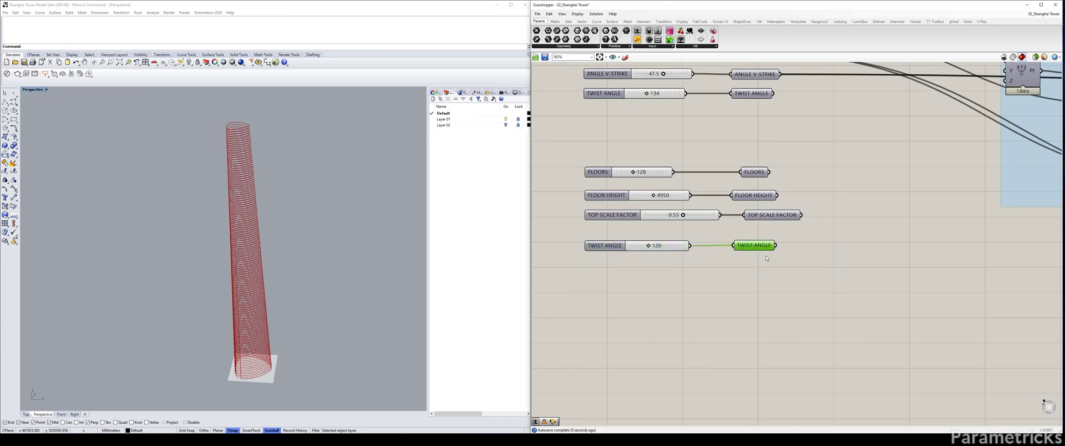
Duplicate the TWIST ANGLE parameter, hide its incoming wire and place the copy below TOP SCALE FACTOR beside the floor components
{"action": "left_click_drag", "start_coordinate": [754, 247], "coordinate": [799, 243], "text": "alt"}
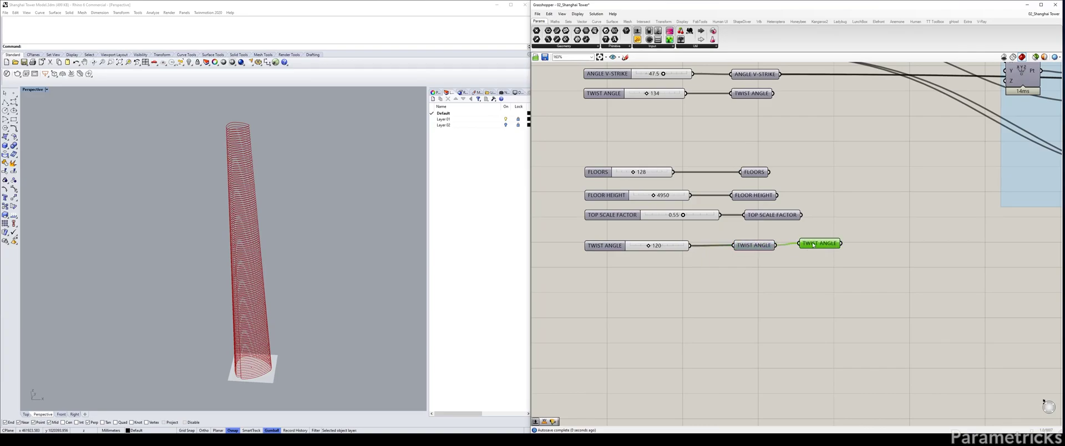
{"action": "right_click", "coordinate": [812, 243]}
{"action": "left_click", "coordinate": [912, 276]}
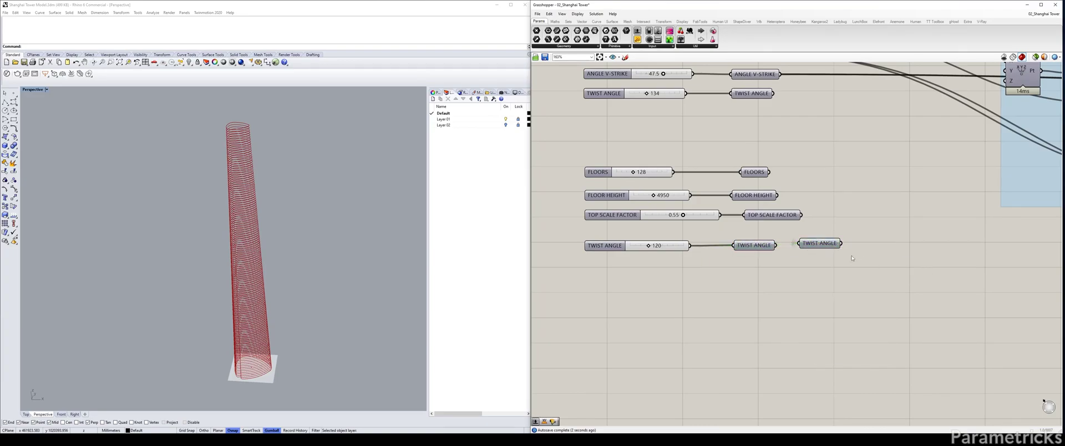
{"action": "key", "text": "Delete"}
{"action": "scroll", "coordinate": [833, 255], "scroll_direction": "down", "scroll_amount": 7}
{"action": "right_click_drag", "start_coordinate": [837, 253], "coordinate": [666, 218]}
{"action": "scroll", "coordinate": [832, 219], "scroll_direction": "down", "scroll_amount": 2}
{"action": "right_click_drag", "start_coordinate": [865, 220], "coordinate": [660, 217]}
{"action": "scroll", "coordinate": [823, 183], "scroll_direction": "up", "scroll_amount": 9}
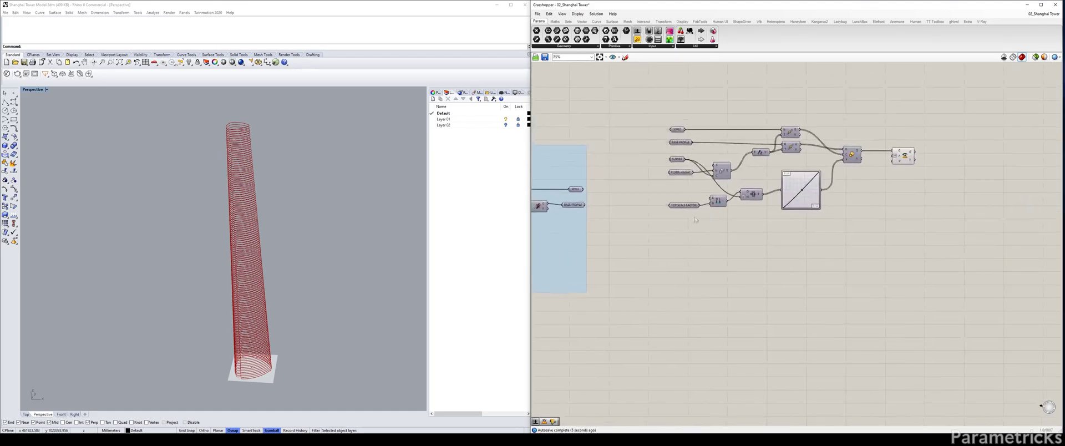
{"action": "left_click_drag", "start_coordinate": [778, 240], "coordinate": [655, 220]}
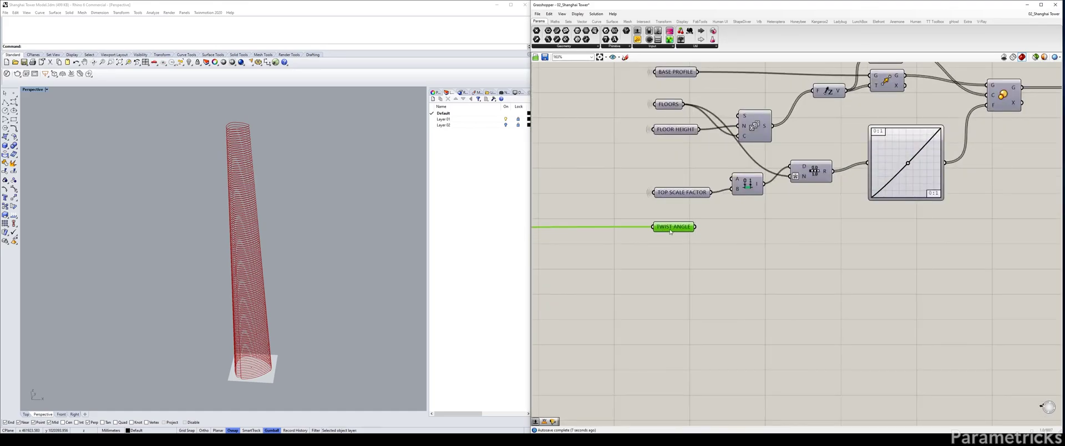
Duplicate the Construct Domain and Range components of the scaling branch and place the copies beside the TWIST ANGLE parameter
{"action": "right_click_drag", "start_coordinate": [699, 224], "coordinate": [652, 225]}
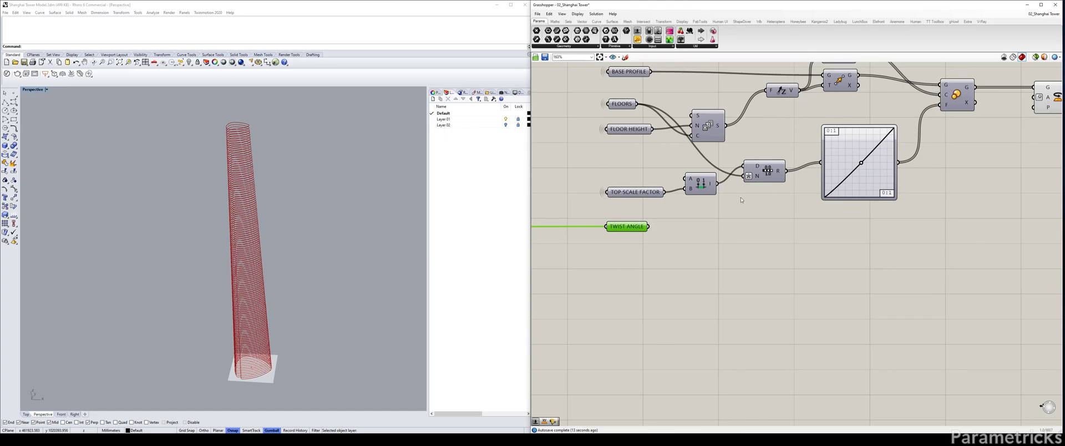
{"action": "scroll", "coordinate": [738, 160], "scroll_direction": "down", "scroll_amount": 2}
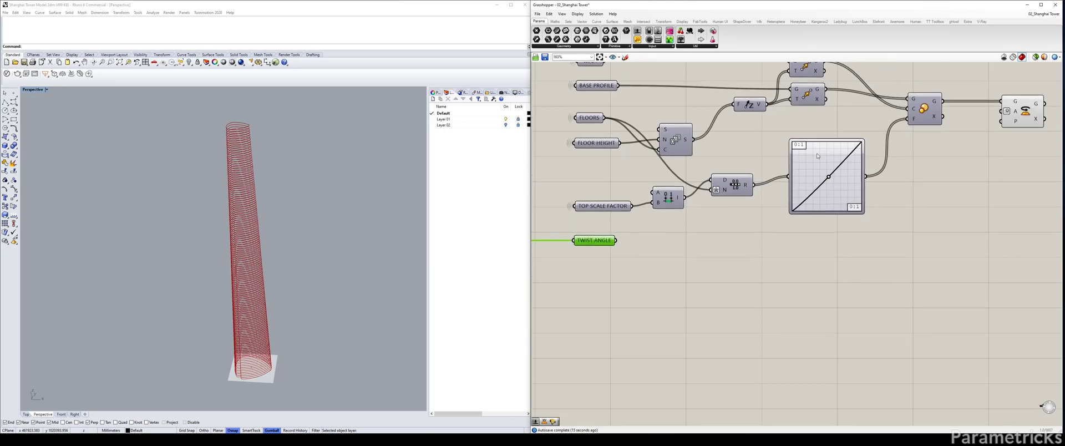
{"action": "left_click", "coordinate": [992, 122]}
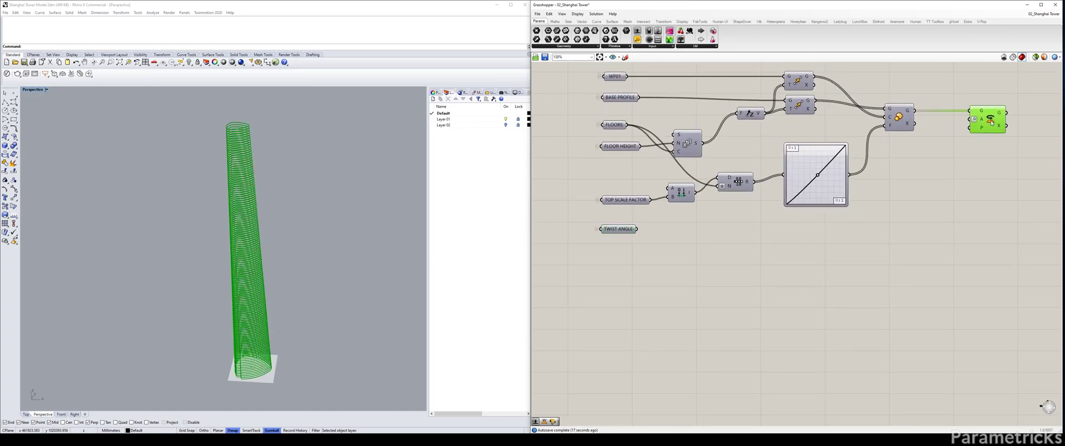
{"action": "left_click", "coordinate": [707, 191]}
{"action": "left_click", "coordinate": [345, 257]}
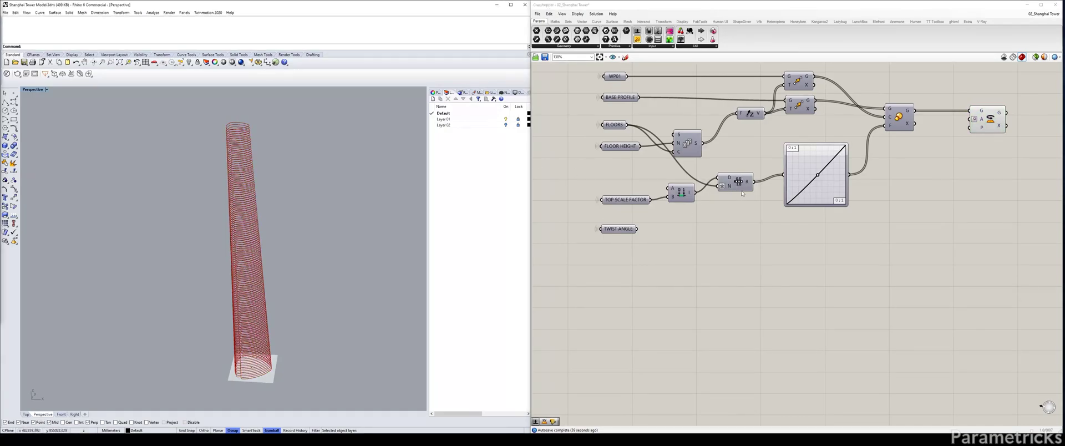
{"action": "left_click", "coordinate": [743, 212]}
{"action": "mouse_move", "coordinate": [744, 214]}
{"action": "left_mouse_down"}
{"action": "mouse_move", "coordinate": [687, 186]}
{"action": "mouse_move", "coordinate": [739, 225]}
{"action": "left_mouse_up"}
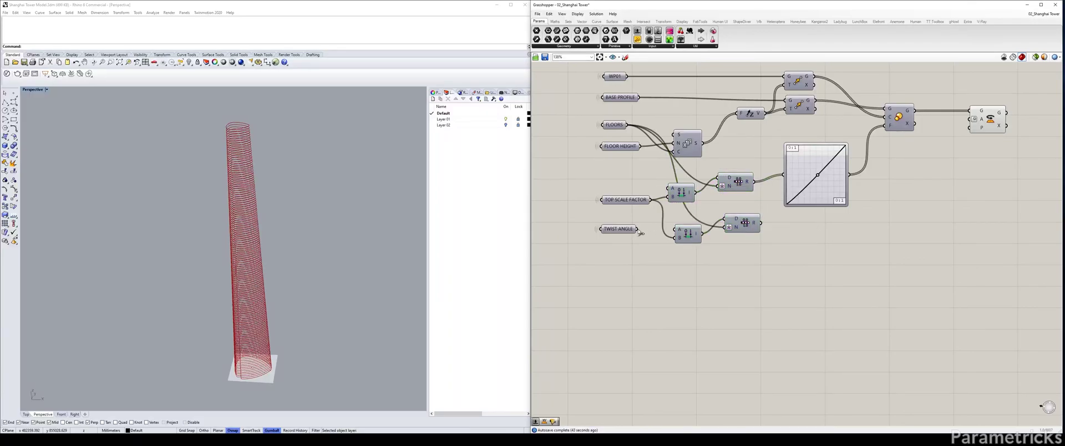
Add a panel and connect the duplicated Construct Domain's output to it to read the domain
{"action": "double_click", "coordinate": [751, 248]}
{"action": "type", "text": "//"}
{"action": "key", "text": "Return"}
{"action": "left_click_drag", "start_coordinate": [752, 250], "coordinate": [767, 253]}
{"action": "left_click_drag", "start_coordinate": [703, 234], "coordinate": [791, 267]}
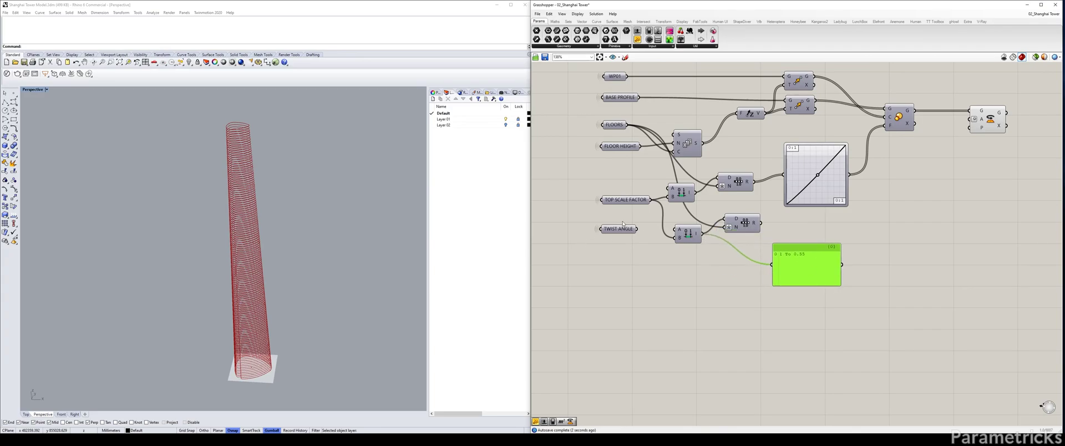
Set the duplicated domain's start to 0 and connect TWIST ANGLE to its end input
{"action": "right_click", "coordinate": [682, 231]}
{"action": "mouse_move", "coordinate": [733, 292]}
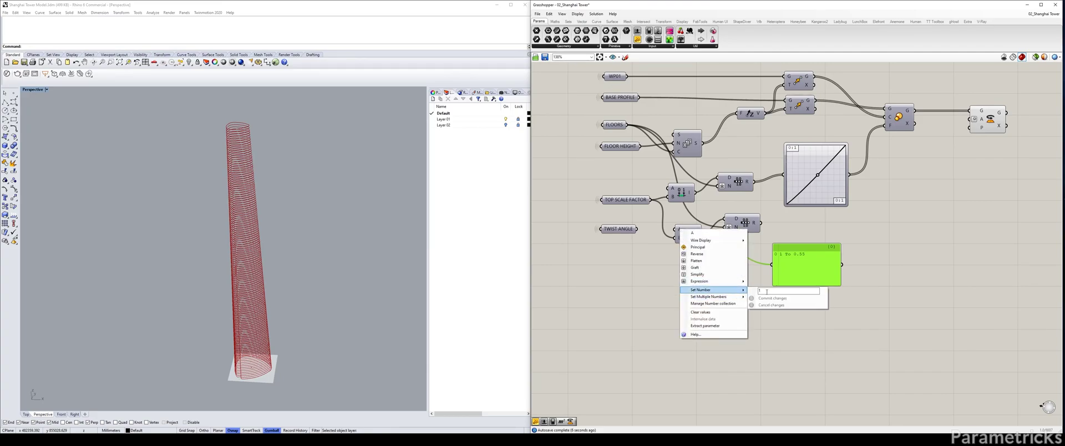
{"action": "left_click", "coordinate": [769, 298]}
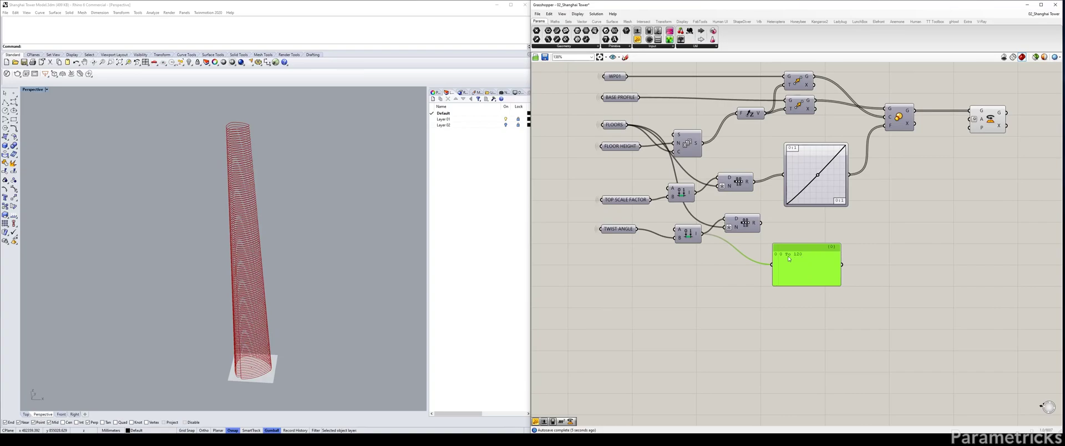
Check the duplicated Range component's output values in the panel and remove the panel
{"action": "left_click_drag", "start_coordinate": [760, 223], "coordinate": [772, 265]}
{"action": "left_click_drag", "start_coordinate": [822, 283], "coordinate": [875, 332]}
{"action": "left_click_drag", "start_coordinate": [889, 229], "coordinate": [892, 330]}
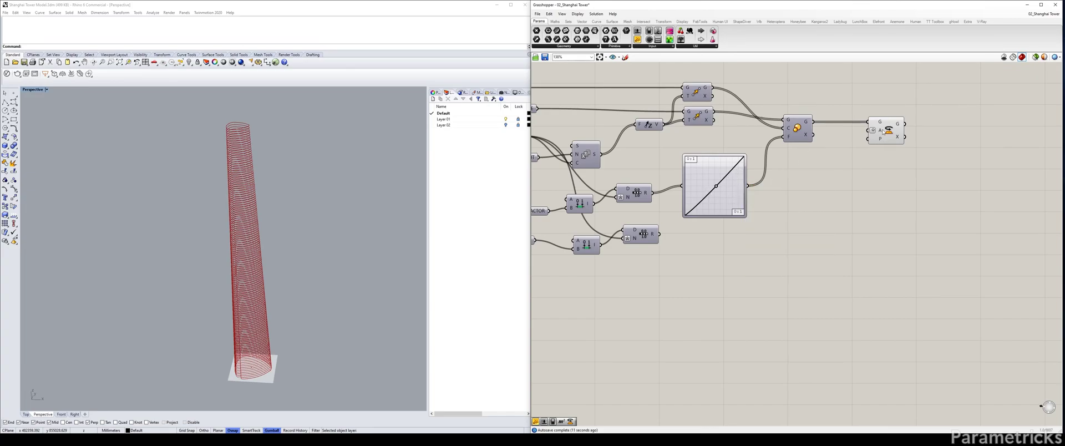
Move Rotate slightly away from Scale and connect the twist Range's output to Rotate's angle input
{"action": "left_click_drag", "start_coordinate": [882, 137], "coordinate": [890, 149]}
{"action": "left_click_drag", "start_coordinate": [659, 233], "coordinate": [876, 143]}
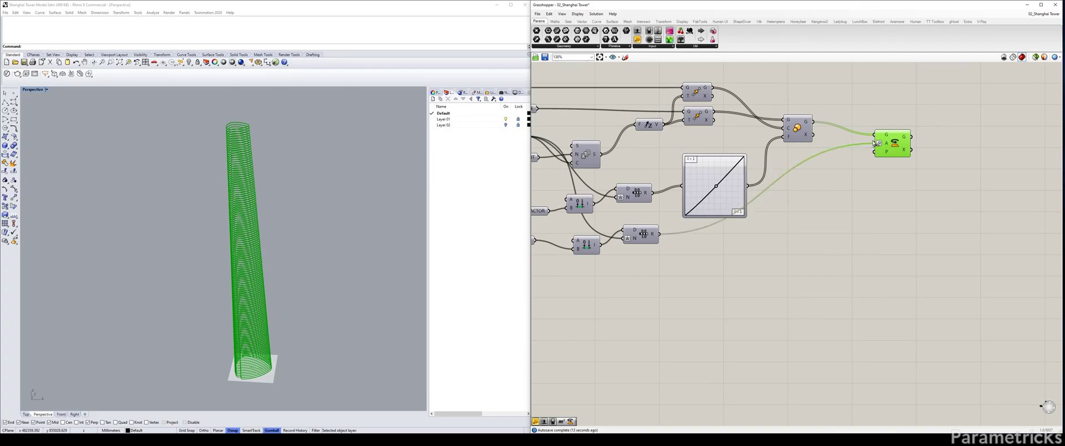
{"action": "left_click", "coordinate": [738, 237]}
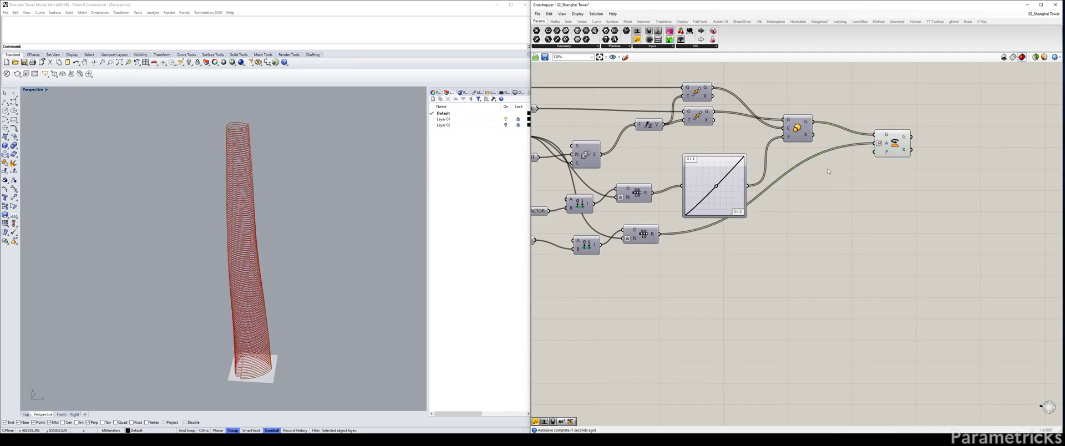
Compare the scaled and rotated floor outlines by toggling Scale's preview and selecting Rotate
{"action": "left_click", "coordinate": [797, 128]}
{"action": "left_click", "coordinate": [893, 143]}
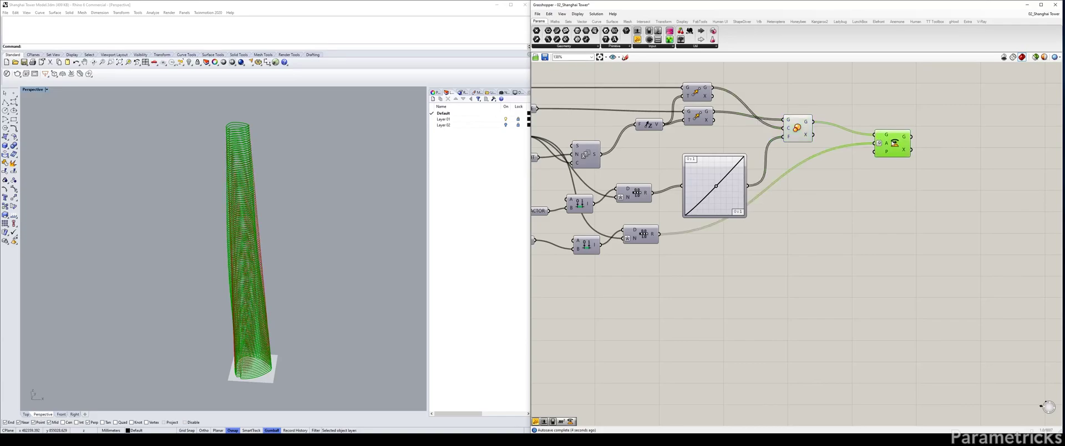
{"action": "left_click", "coordinate": [797, 128]}
{"action": "left_click", "coordinate": [888, 148]}
{"action": "left_click", "coordinate": [881, 166]}
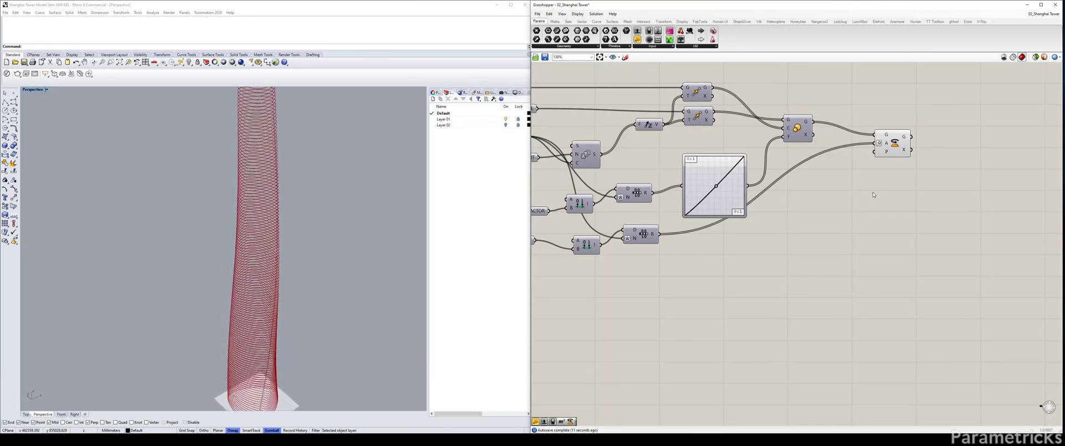
Realign the Graph Mapper, the twist Range component and the TWIST ANGLE parameter on the canvas
{"action": "scroll", "coordinate": [810, 193], "scroll_direction": "down", "scroll_amount": 2}
{"action": "left_click_drag", "start_coordinate": [742, 196], "coordinate": [740, 185]}
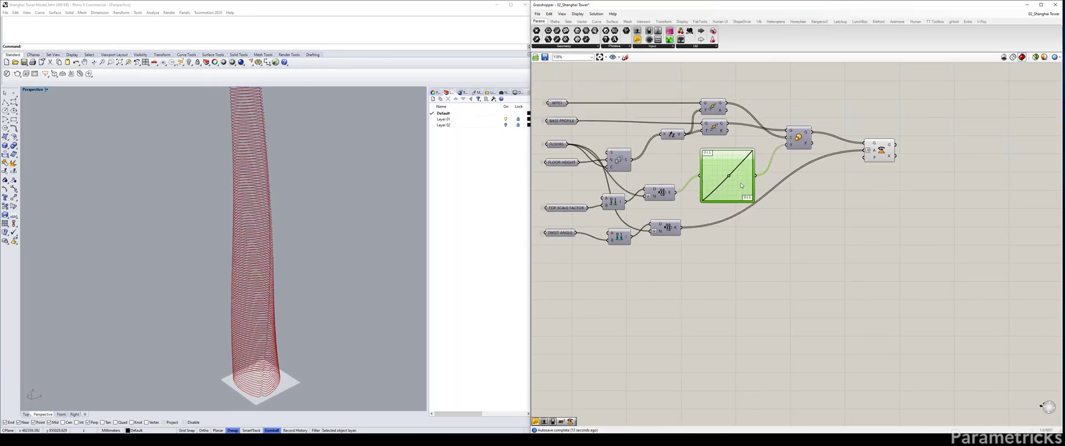
{"action": "left_click_drag", "start_coordinate": [669, 228], "coordinate": [683, 228]}
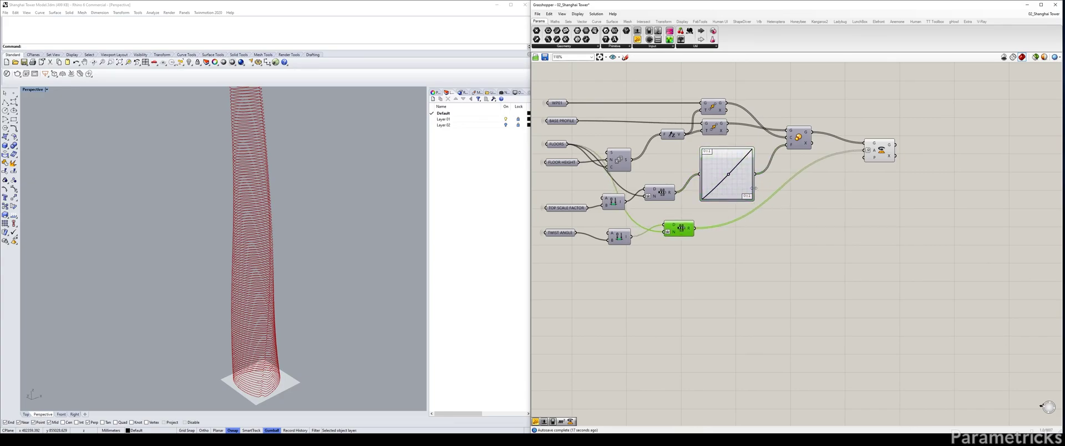
{"action": "left_click_drag", "start_coordinate": [740, 179], "coordinate": [812, 224], "text": "alt"}
{"action": "key", "text": "Delete"}
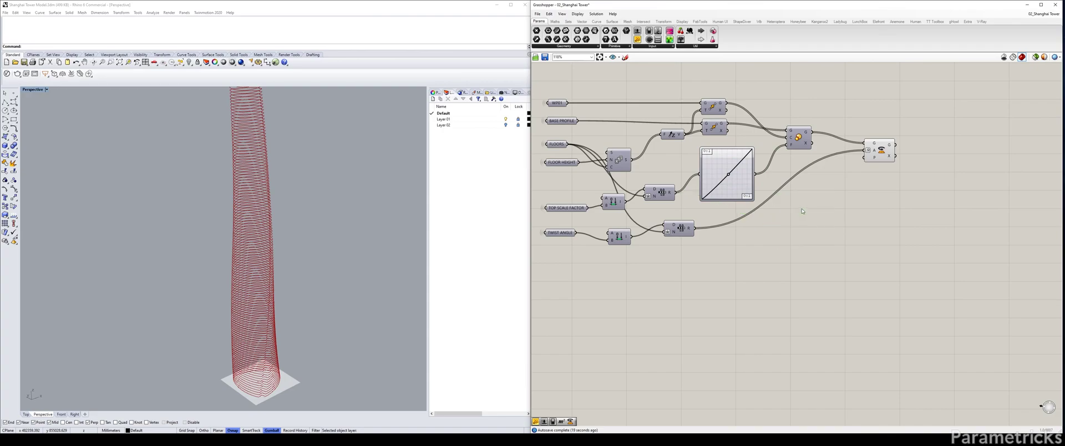
{"action": "left_click_drag", "start_coordinate": [561, 233], "coordinate": [562, 238]}
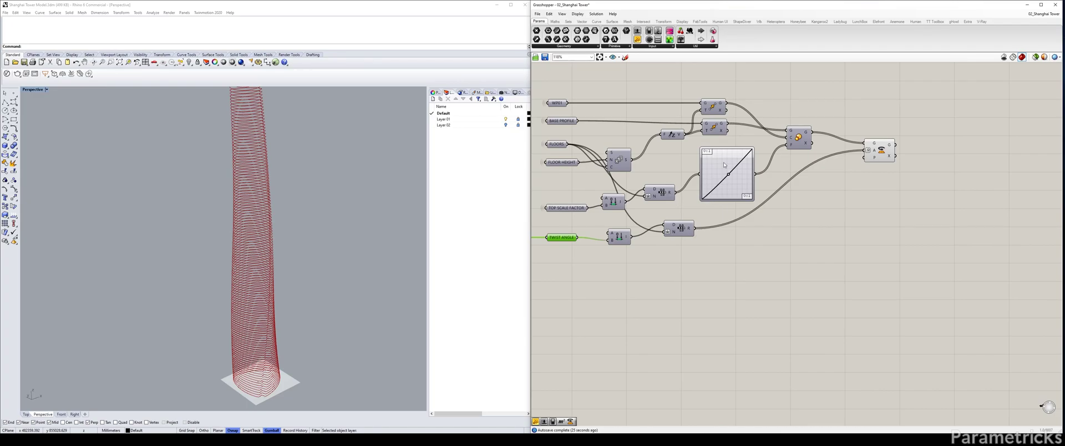
{"action": "mouse_move", "coordinate": [708, 153]}
{"action": "double_click", "coordinate": [745, 255]}
{"action": "type", "text": "REMPA"}
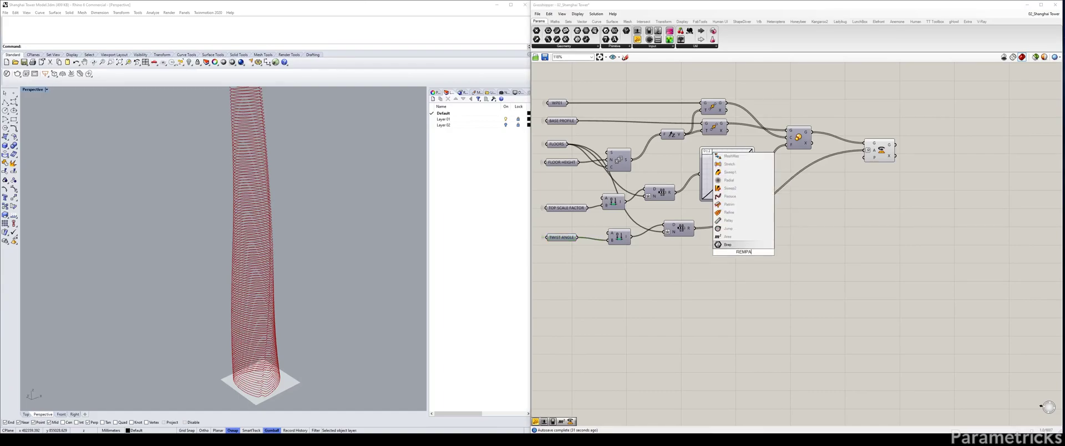
{"action": "key", "text": "BackSpace"}
{"action": "key", "text": "BackSpace"}
{"action": "key", "text": "Return"}
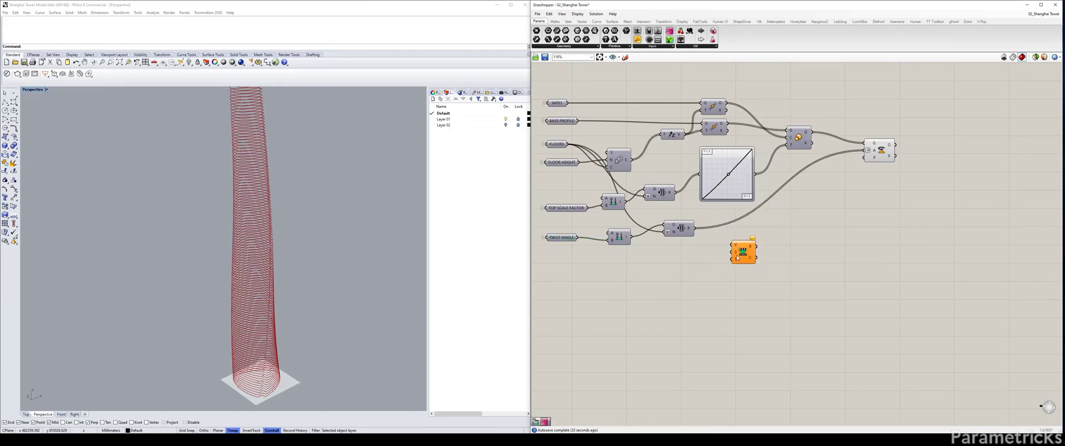
{"action": "scroll", "coordinate": [732, 251], "scroll_direction": "up", "scroll_amount": 3}
{"action": "mouse_move", "coordinate": [658, 212]}
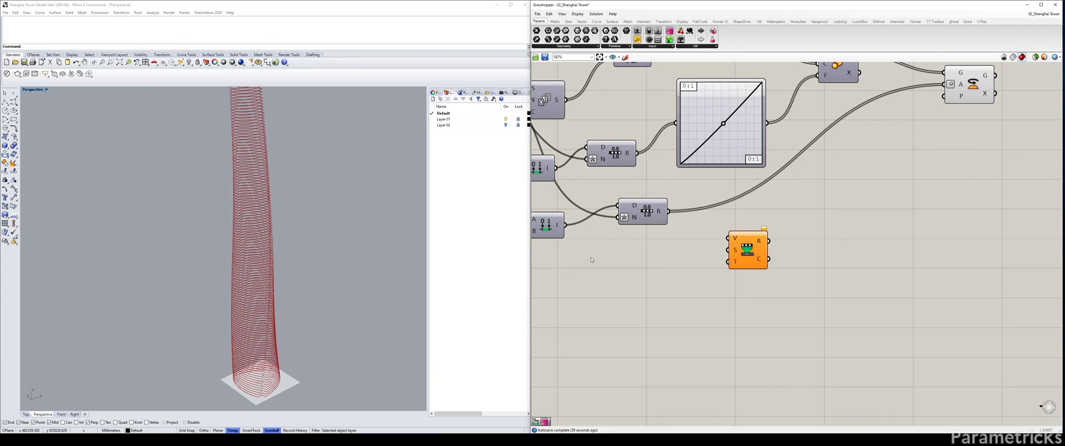
{"action": "left_click", "coordinate": [748, 251]}
{"action": "key", "text": "Delete"}
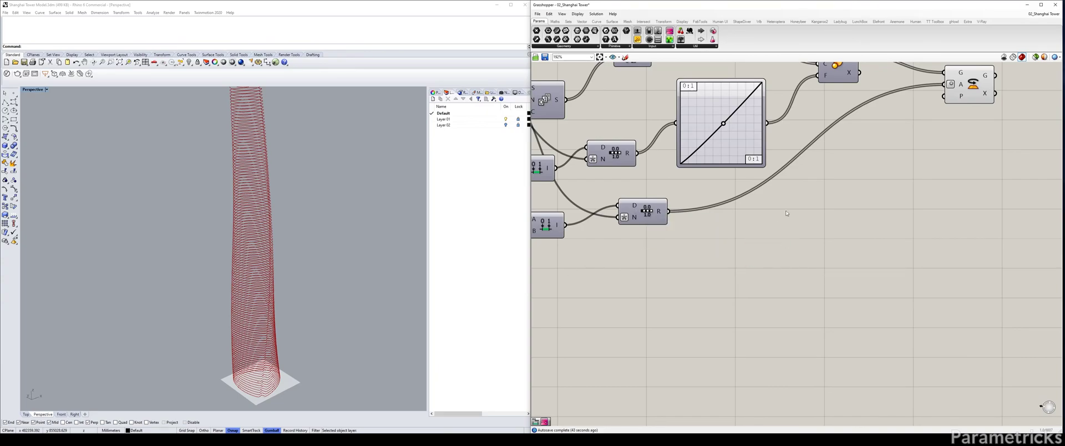
{"action": "scroll", "coordinate": [760, 181], "scroll_direction": "down", "scroll_amount": 1}
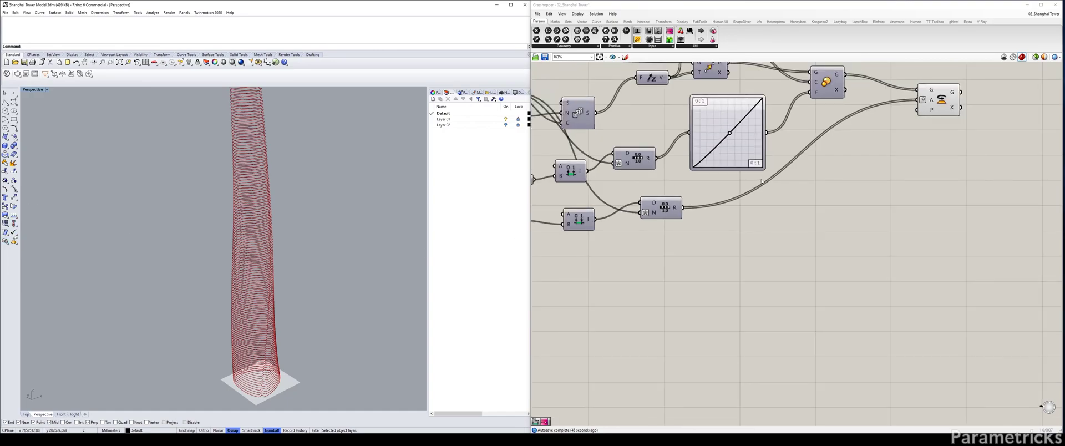
{"action": "right_click_drag", "start_coordinate": [760, 181], "coordinate": [677, 245]}
{"action": "left_click", "coordinate": [855, 164]}
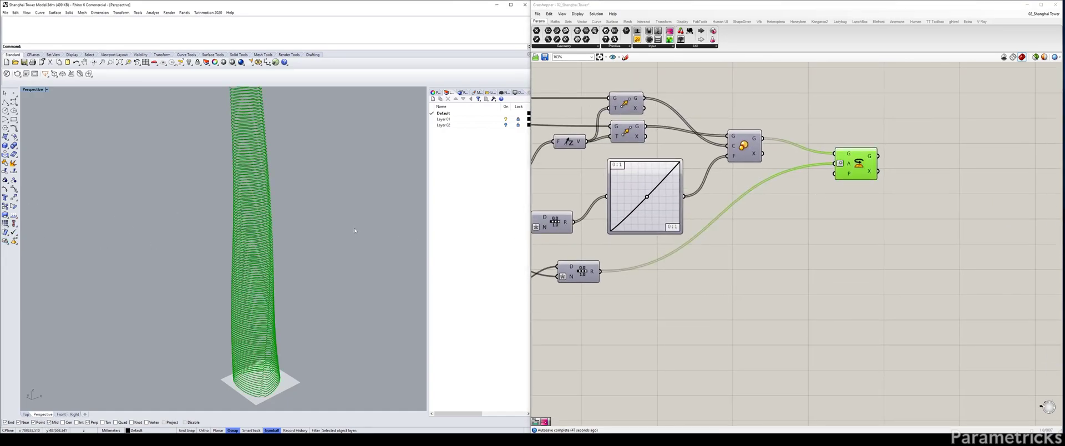
{"action": "left_click", "coordinate": [821, 191]}
{"action": "right_click_drag", "start_coordinate": [785, 220], "coordinate": [817, 211]}
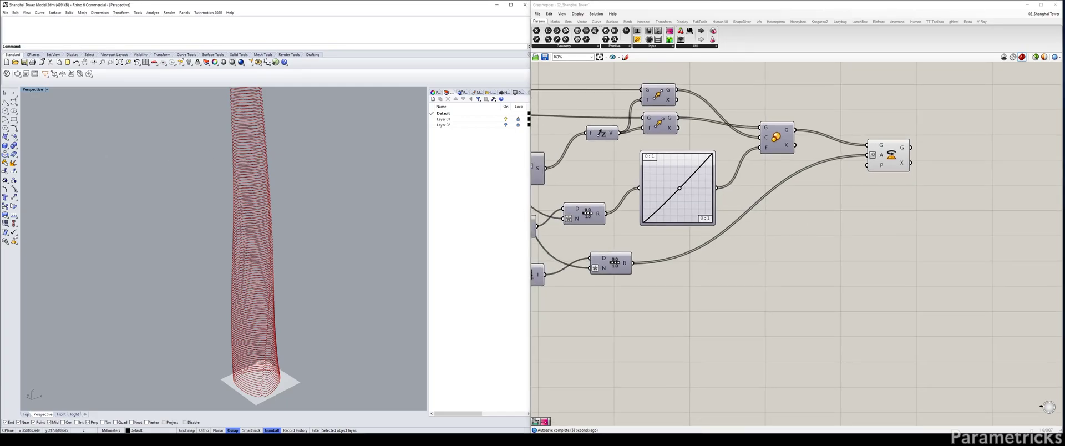
Add a Loft component and place it after Rotate
{"action": "right_click_drag", "start_coordinate": [803, 253], "coordinate": [704, 265]}
{"action": "double_click", "coordinate": [774, 254]}
{"action": "double_click", "coordinate": [756, 242]}
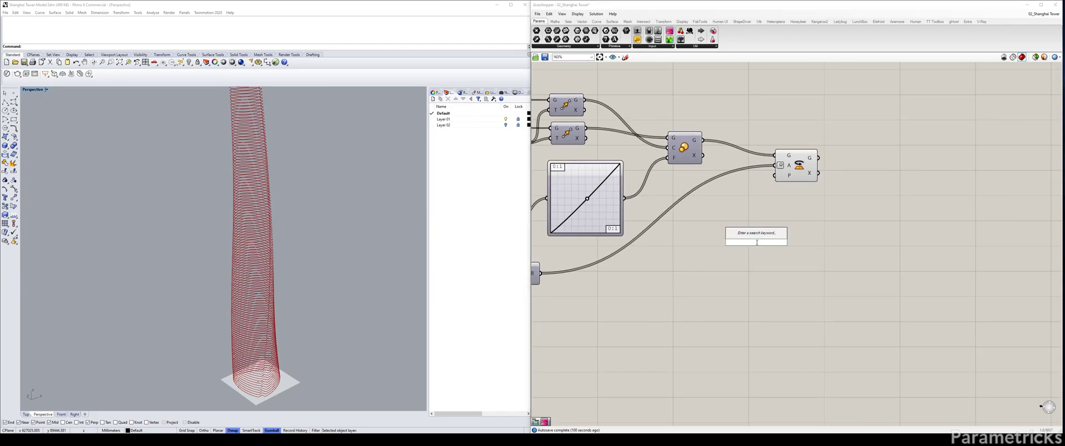
{"action": "type", "text": "loft"}
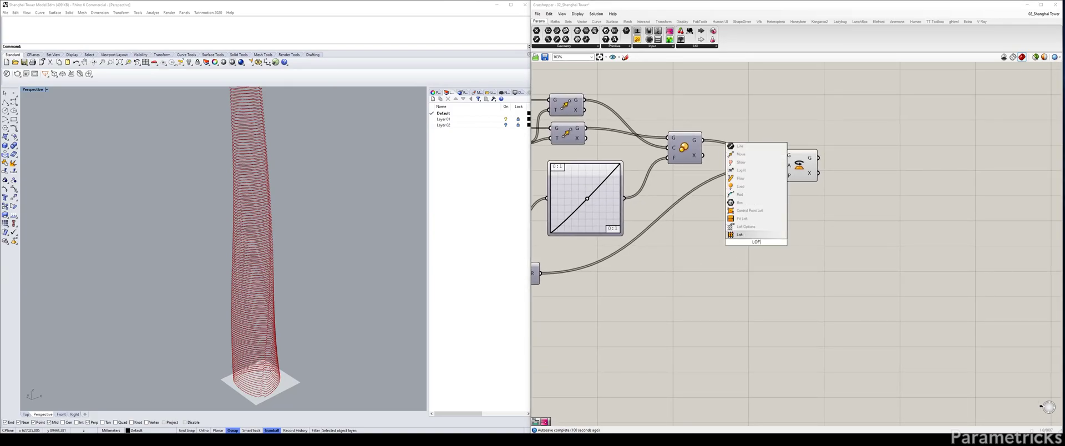
{"action": "key", "text": "Return"}
{"action": "left_click_drag", "start_coordinate": [754, 249], "coordinate": [890, 151]}
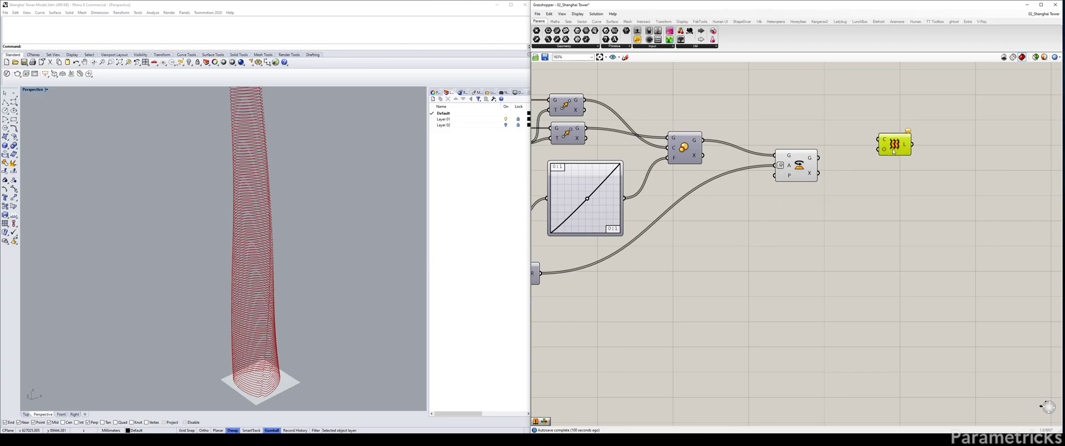
Connect Rotate's geometry output to the Loft component's curves input
{"action": "right_click_drag", "start_coordinate": [823, 160], "coordinate": [688, 185]}
{"action": "left_click_drag", "start_coordinate": [682, 183], "coordinate": [867, 176]}
{"action": "right_click_drag", "start_coordinate": [669, 192], "coordinate": [604, 200]}
{"action": "left_click", "coordinate": [604, 201]}
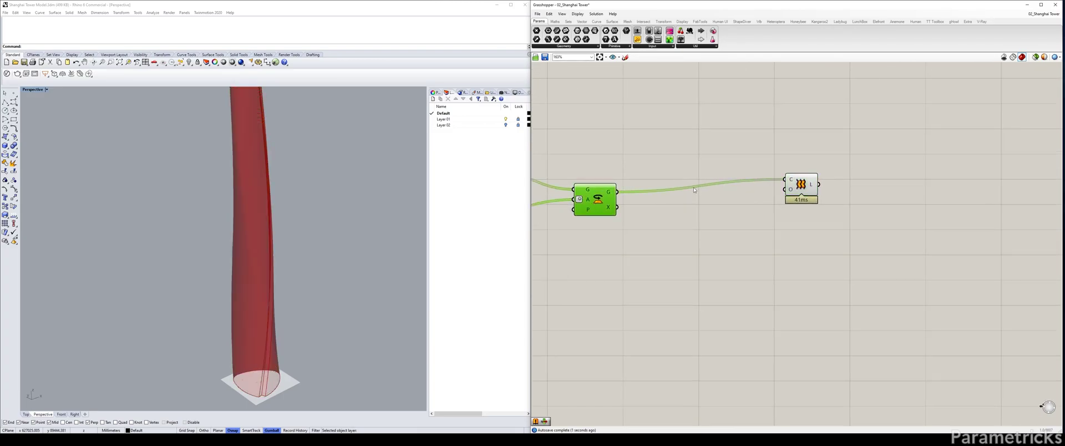
Add a Custom Preview component after Loft and connect the lofted surface to its geometry input
{"action": "right_click_drag", "start_coordinate": [895, 179], "coordinate": [812, 199]}
{"action": "double_click", "coordinate": [812, 196]}
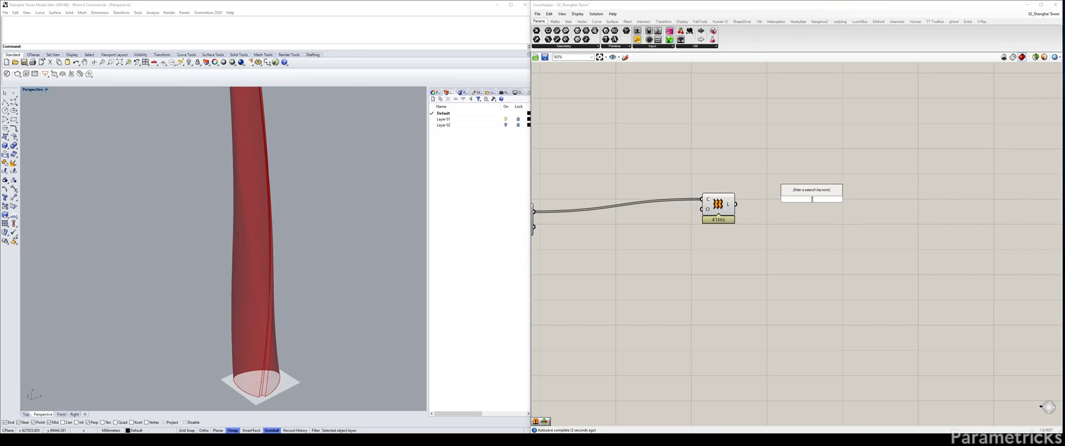
{"action": "type", "text": "custom preview"}
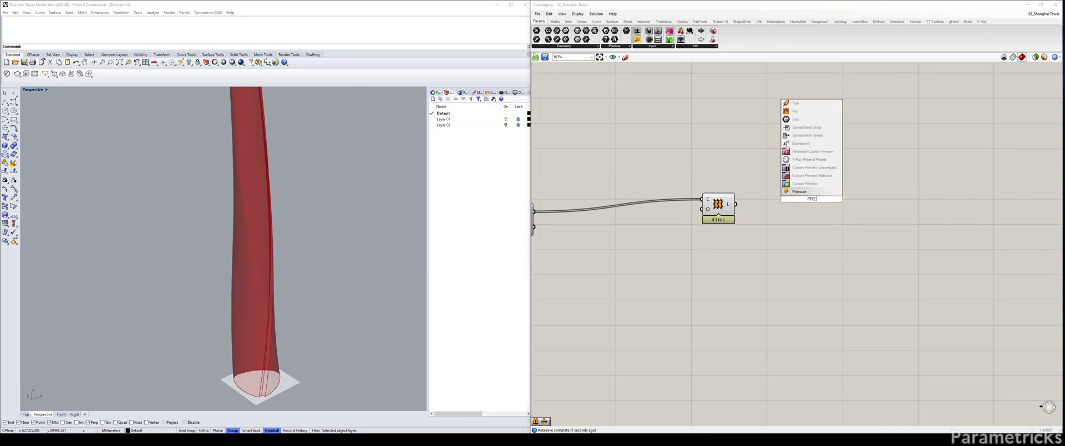
{"action": "key", "text": "Return"}
{"action": "left_click_drag", "start_coordinate": [735, 204], "coordinate": [798, 194]}
Add a Colour Swatch, connect it to Custom Preview's material input, and space Custom Preview out from Loft
{"action": "double_click", "coordinate": [718, 266]}
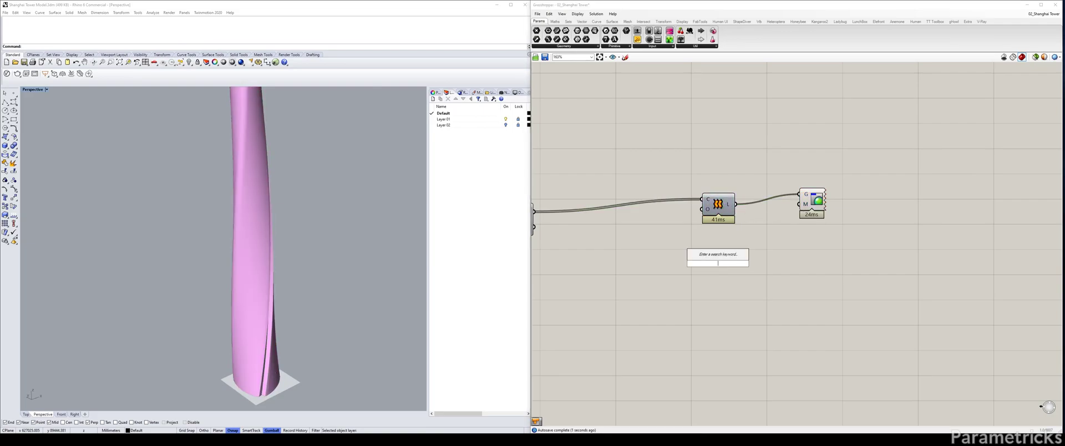
{"action": "type", "text": "SWA"}
{"action": "key", "text": "Up"}
{"action": "key", "text": "Up"}
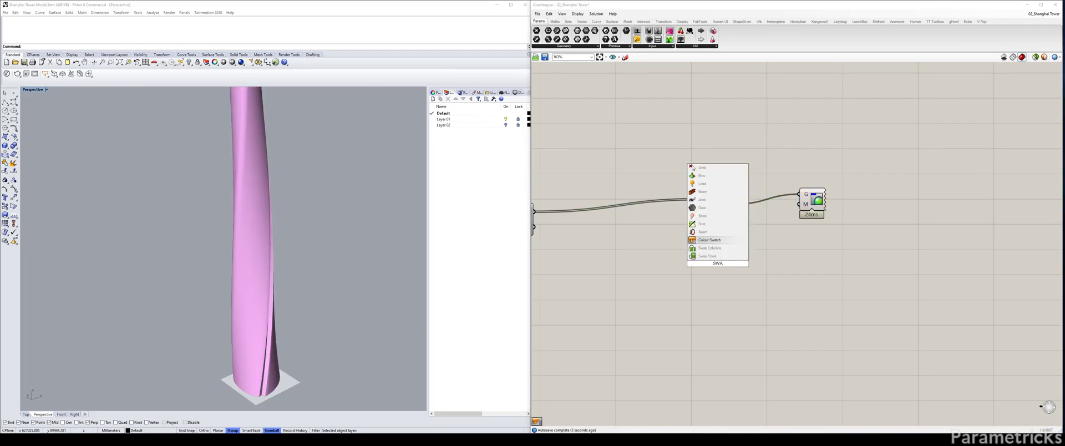
{"action": "key", "text": "Return"}
{"action": "left_click_drag", "start_coordinate": [742, 265], "coordinate": [868, 214]}
{"action": "left_click_drag", "start_coordinate": [729, 265], "coordinate": [814, 220]}
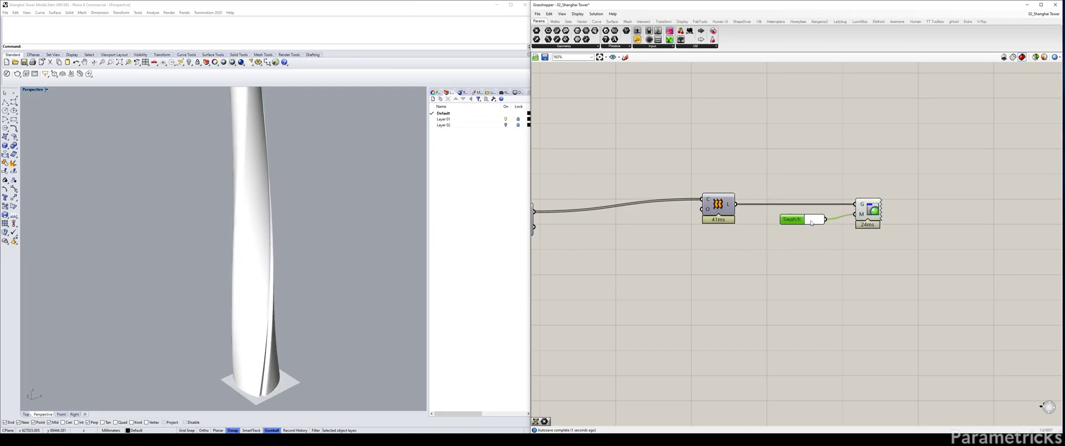
Set the swatch to a light blue colour with reduced opacity
{"action": "left_click", "coordinate": [813, 220]}
{"action": "left_click_drag", "start_coordinate": [867, 296], "coordinate": [845, 290]}
{"action": "left_click", "coordinate": [835, 285]}
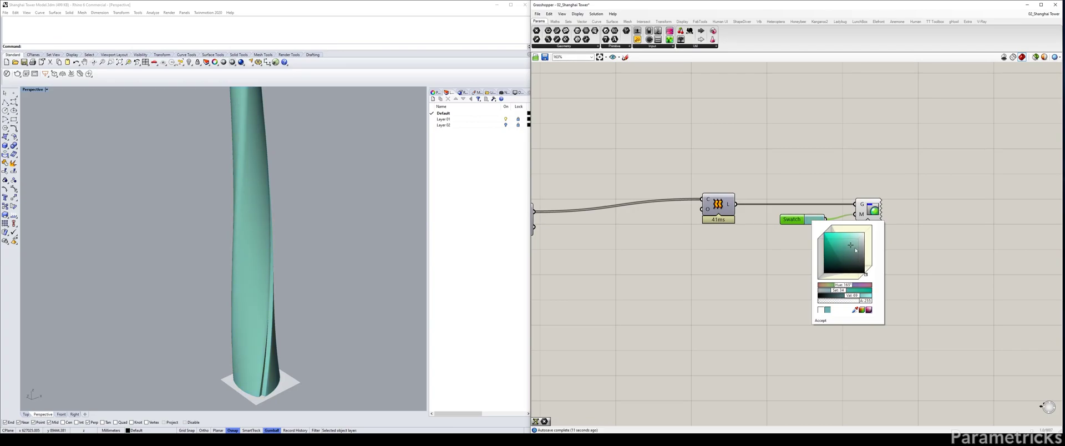
{"action": "left_click_drag", "start_coordinate": [848, 242], "coordinate": [844, 233]}
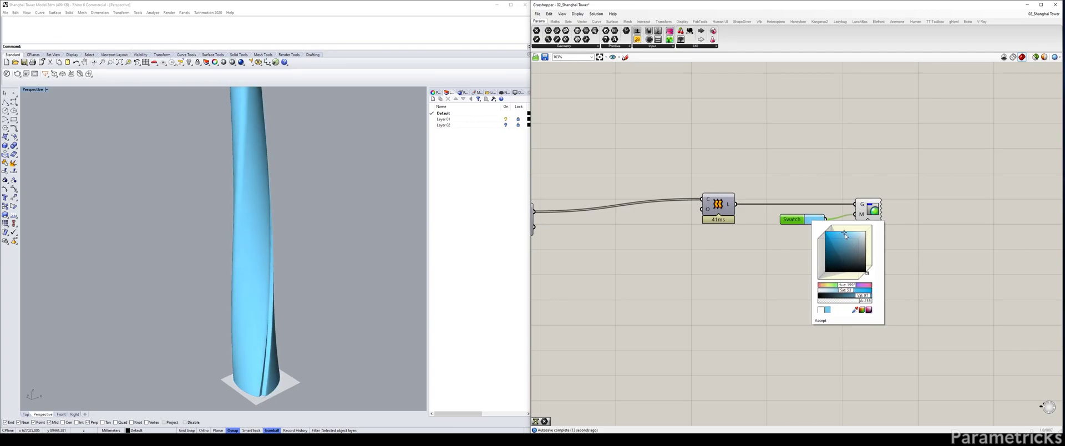
{"action": "left_click_drag", "start_coordinate": [866, 302], "coordinate": [844, 291]}
{"action": "left_click", "coordinate": [708, 290]}
Add a Geometry parameter, connect Rotate's geometry output to it, and place it below Custom Preview
{"action": "right_click_drag", "start_coordinate": [333, 255], "coordinate": [344, 264]}
{"action": "scroll", "coordinate": [330, 263], "scroll_direction": "down", "scroll_amount": 1}
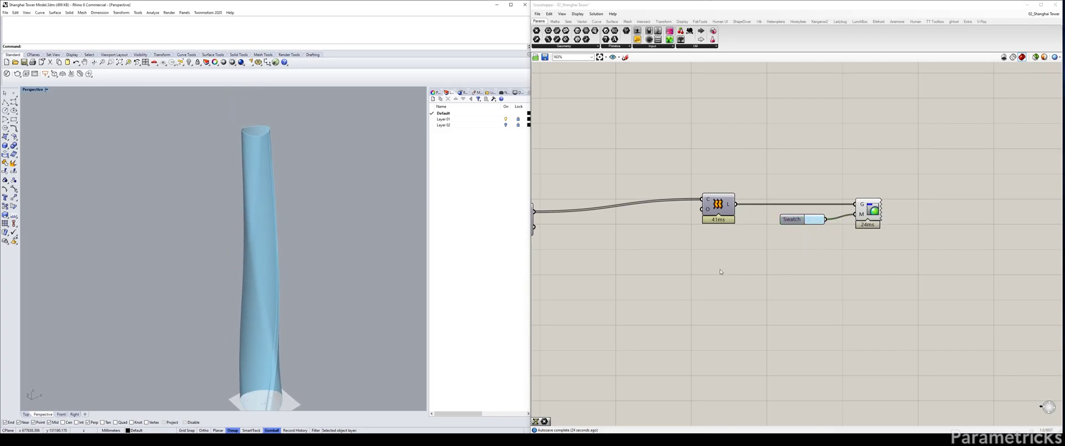
{"action": "left_click", "coordinate": [761, 254]}
{"action": "double_click", "coordinate": [760, 254]}
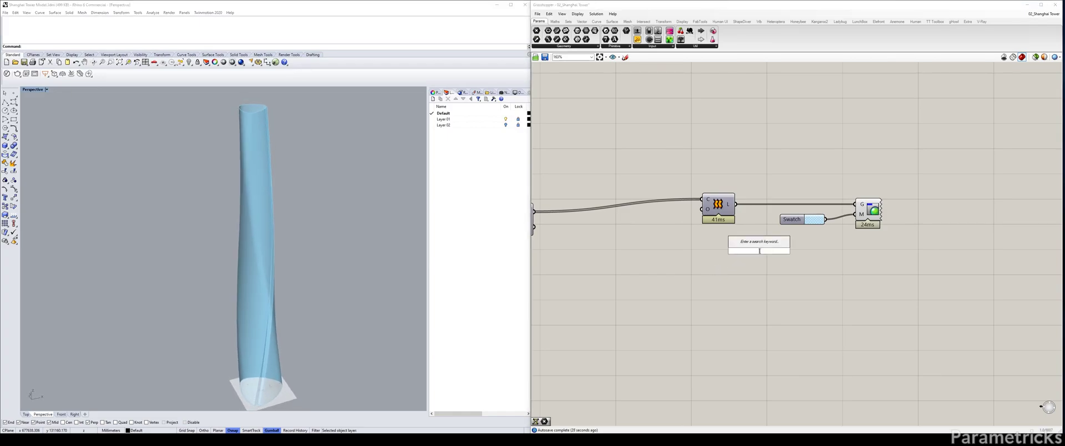
{"action": "type", "text": "geo"}
{"action": "key", "text": "Return"}
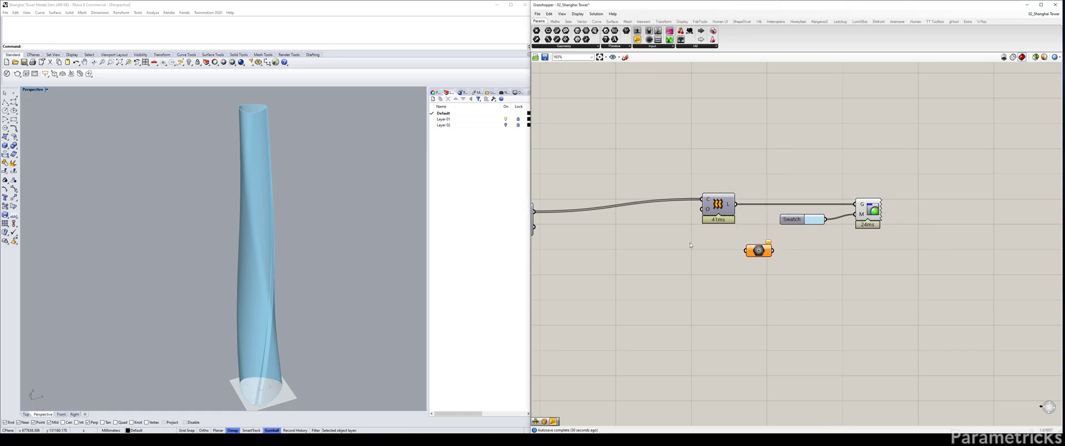
{"action": "right_click_drag", "start_coordinate": [538, 219], "coordinate": [642, 211]}
{"action": "left_click_drag", "start_coordinate": [639, 203], "coordinate": [850, 242]}
{"action": "right_click_drag", "start_coordinate": [849, 241], "coordinate": [615, 244]}
{"action": "left_click_drag", "start_coordinate": [615, 245], "coordinate": [700, 248]}
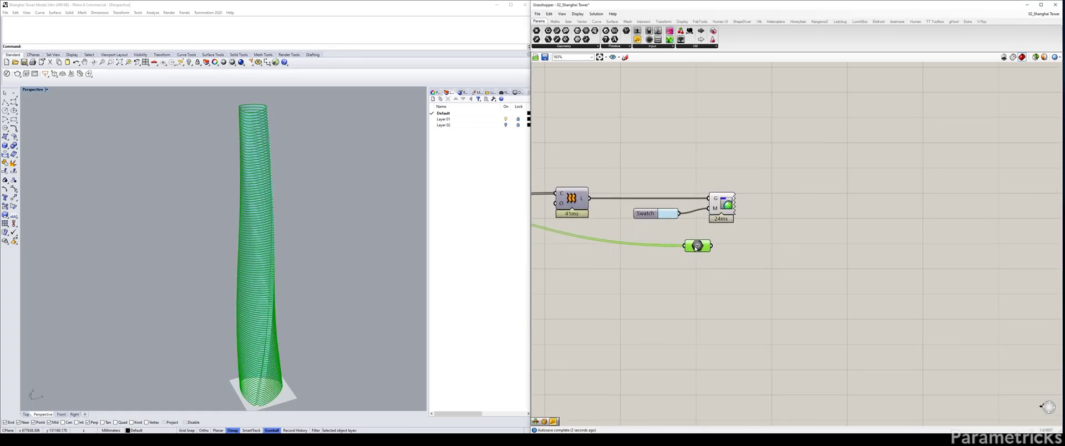
Rename the Geometry parameter OUTER WALL CURVES and turn off its preview
{"action": "right_click", "coordinate": [700, 248]}
{"action": "left_click", "coordinate": [763, 251]}
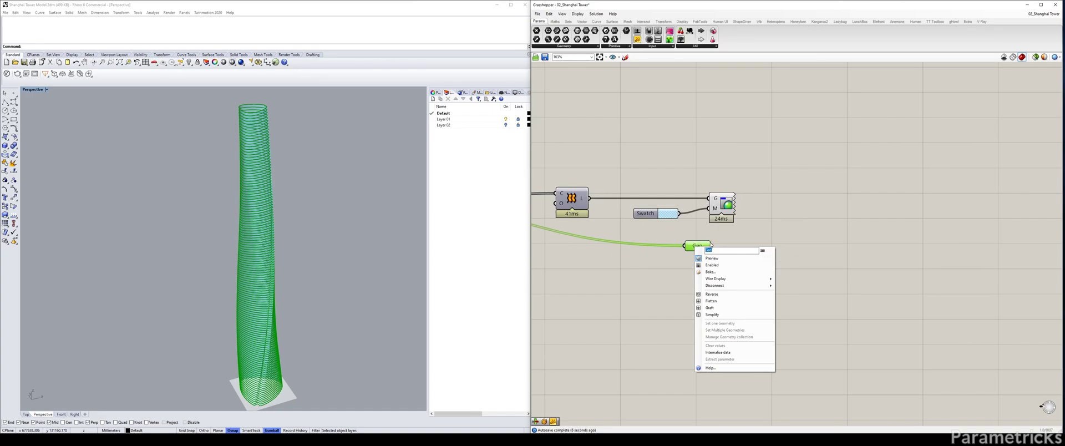
{"action": "type", "text": "OUTER WALL CURVES"}
{"action": "key", "text": "Return"}
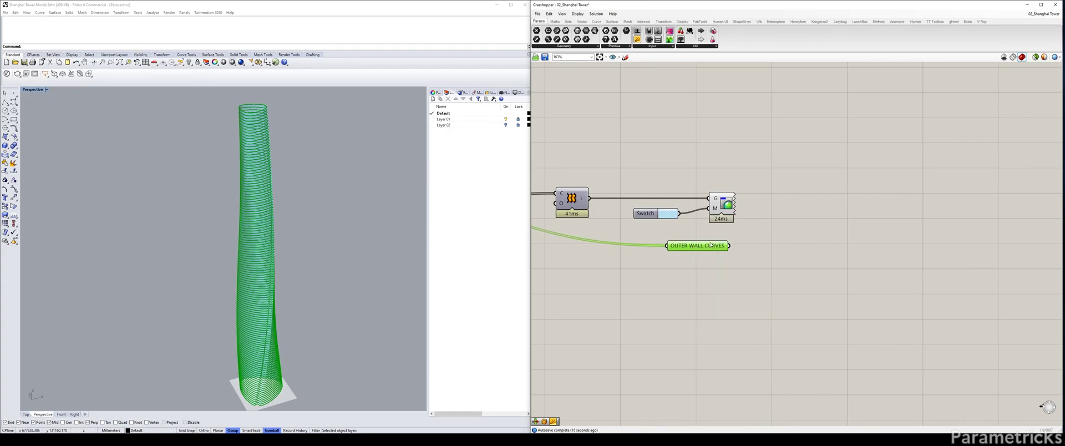
{"action": "key", "text": "ctrl+q"}
Move Loft, the swatch, Custom Preview and OUTER WALL CURVES together well away from Rotate
{"action": "scroll", "coordinate": [667, 266], "scroll_direction": "down", "scroll_amount": 4}
{"action": "right_click_drag", "start_coordinate": [666, 266], "coordinate": [771, 240]}
{"action": "left_click_drag", "start_coordinate": [867, 165], "coordinate": [716, 229]}
{"action": "left_click_drag", "start_coordinate": [724, 195], "coordinate": [949, 193]}
{"action": "scroll", "coordinate": [949, 192], "scroll_direction": "down", "scroll_amount": 3}
{"action": "scroll", "coordinate": [712, 169], "scroll_direction": "up", "scroll_amount": 2}
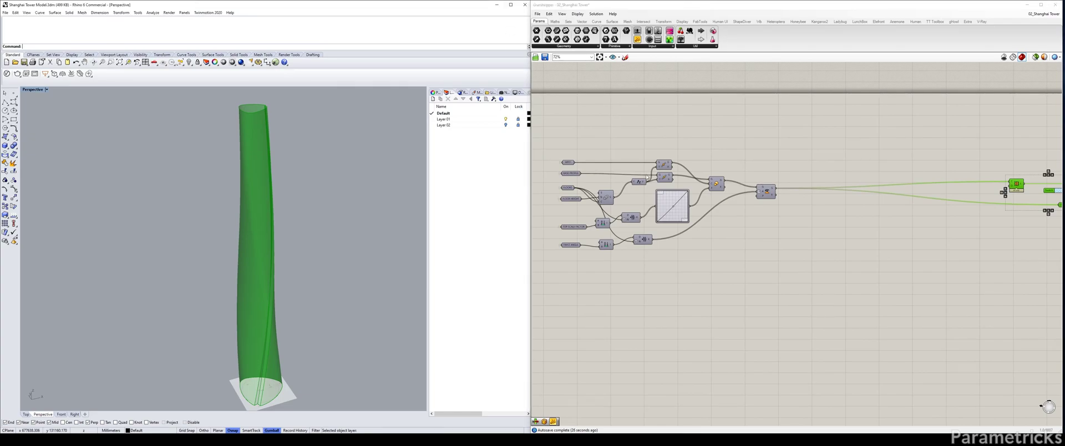
{"action": "right_click_drag", "start_coordinate": [716, 147], "coordinate": [820, 134]}
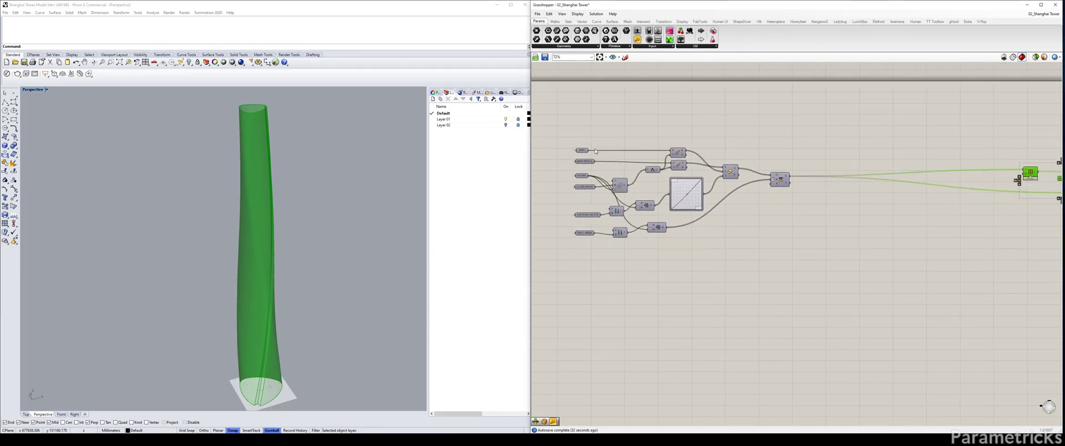
{"action": "left_click", "coordinate": [176, 127]}
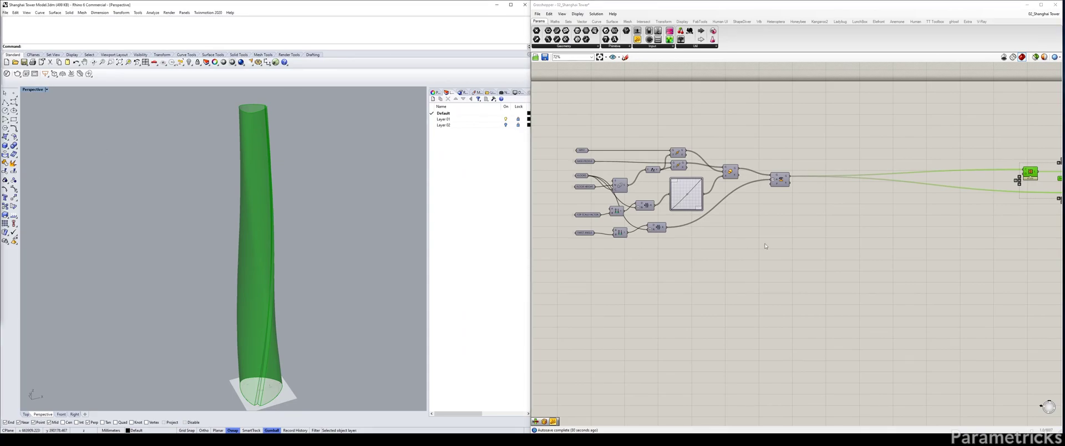
{"action": "left_click", "coordinate": [620, 258]}
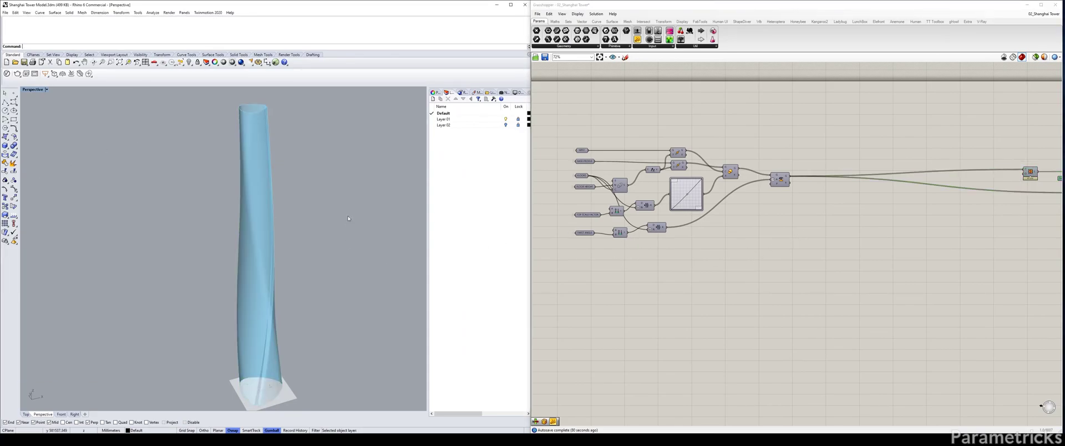
Move the tower's TWIST ANGLE slider and parameter closer to TOP SCALE FACTOR and duplicate the pair directly below
{"action": "scroll", "coordinate": [629, 198], "scroll_direction": "down", "scroll_amount": 6}
{"action": "right_click_drag", "start_coordinate": [630, 198], "coordinate": [927, 144]}
{"action": "right_click_drag", "start_coordinate": [557, 168], "coordinate": [729, 161]}
{"action": "scroll", "coordinate": [729, 161], "scroll_direction": "up", "scroll_amount": 6}
{"action": "scroll", "coordinate": [729, 161], "scroll_direction": "up", "scroll_amount": 5}
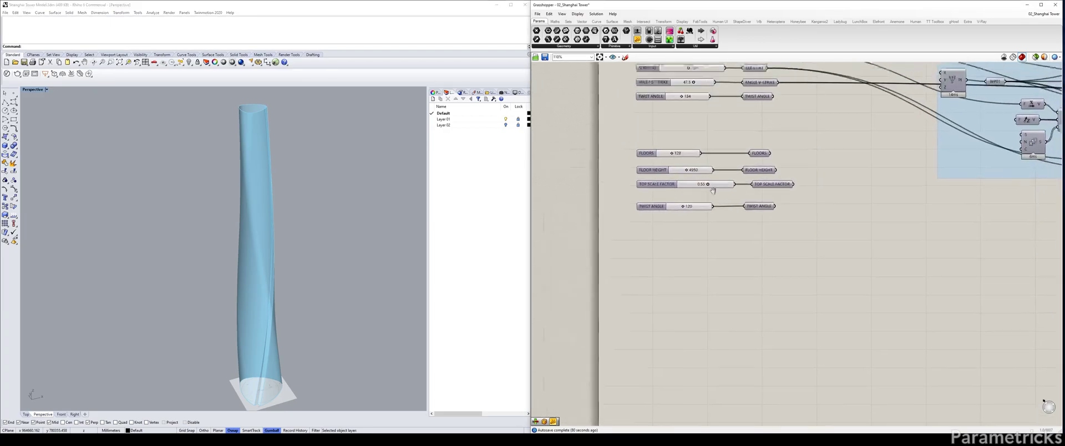
{"action": "right_click_drag", "start_coordinate": [631, 128], "coordinate": [605, 48]}
{"action": "left_click_drag", "start_coordinate": [777, 296], "coordinate": [627, 256]}
{"action": "left_click_drag", "start_coordinate": [730, 256], "coordinate": [733, 247]}
{"action": "left_click_drag", "start_coordinate": [733, 248], "coordinate": [732, 266], "text": "alt"}
Rename the duplicated TWIST ANGLE slider ZONES
{"action": "left_click", "coordinate": [607, 274]}
{"action": "right_click", "coordinate": [604, 265]}
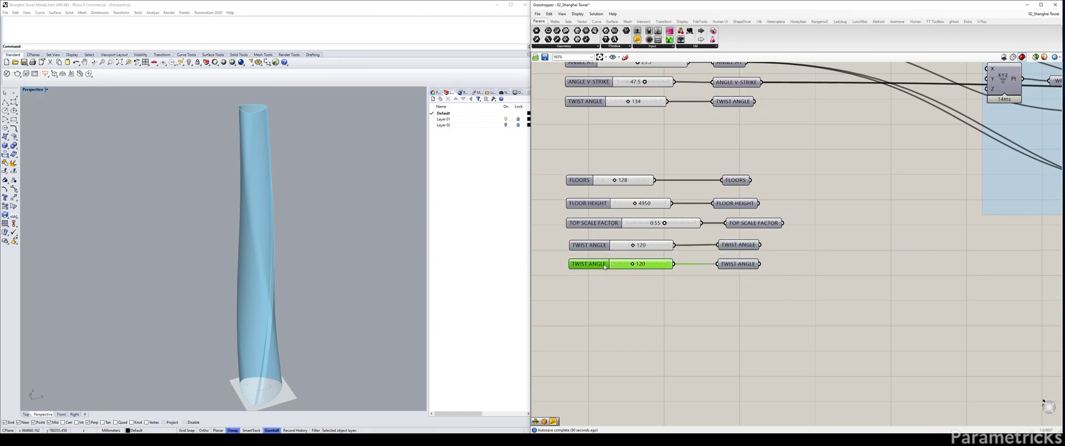
{"action": "key", "text": "BackSpace"}
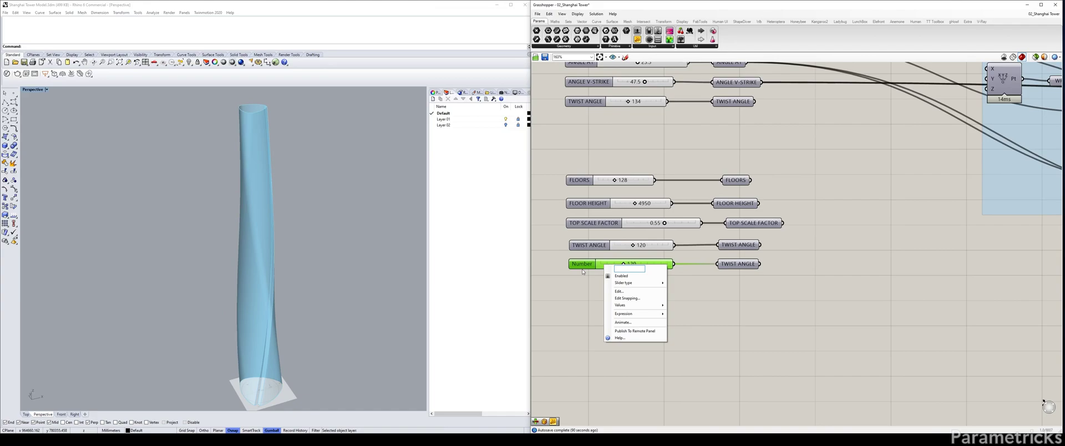
{"action": "type", "text": "ZONES"}
{"action": "key", "text": "Return"}
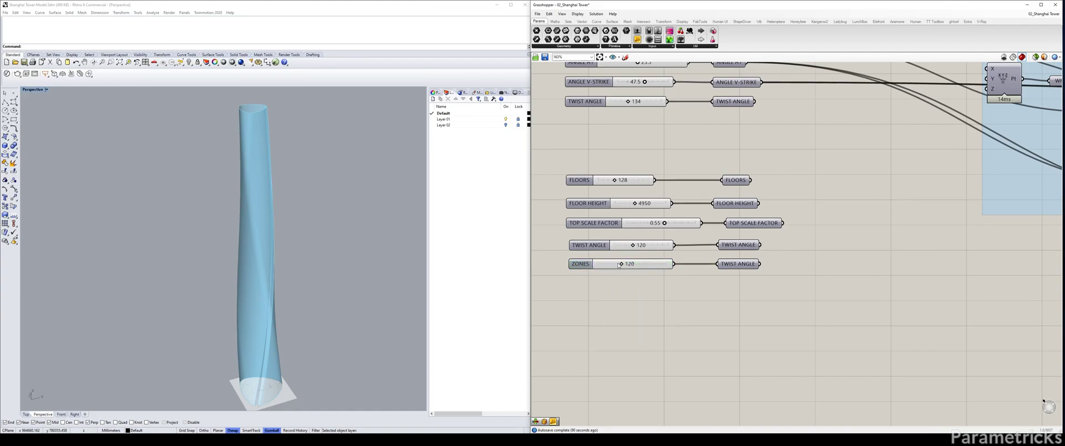
{"action": "double_click", "coordinate": [614, 263]}
{"action": "type", "text": "9"}
{"action": "left_click", "coordinate": [609, 287]}
Set the ZONES slider to 9 with a maximum of 20, and name its linked parameter ZONES
{"action": "double_click", "coordinate": [583, 264]}
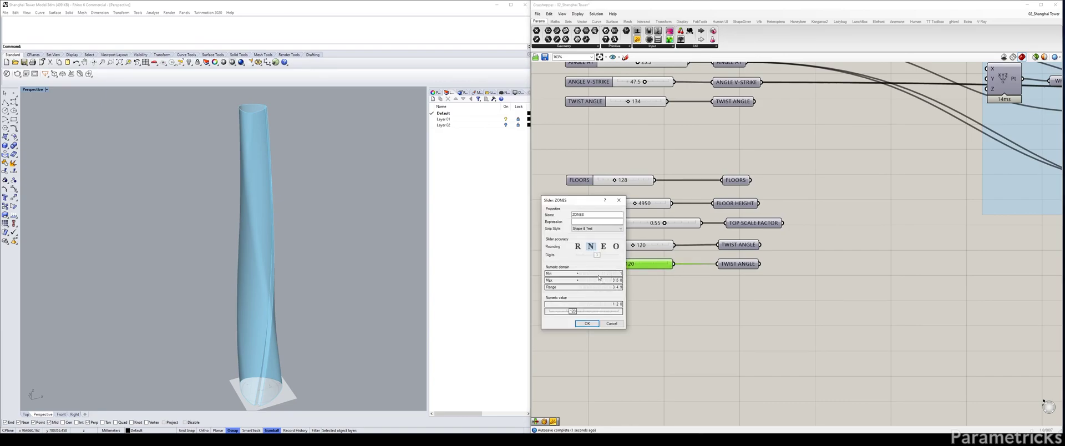
{"action": "double_click", "coordinate": [594, 311]}
{"action": "type", "text": "9"}
{"action": "key", "text": "Return"}
{"action": "double_click", "coordinate": [594, 280]}
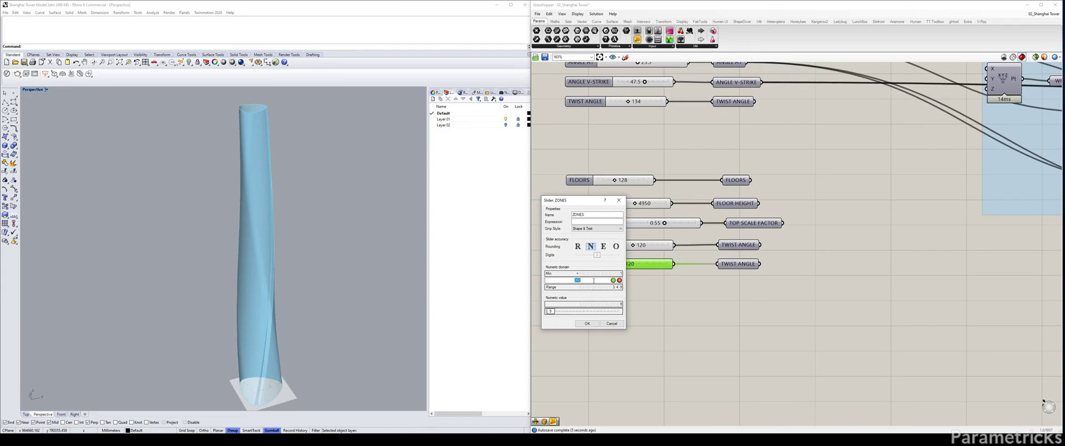
{"action": "type", "text": "20"}
{"action": "key", "text": "Return"}
{"action": "double_click", "coordinate": [585, 274]}
{"action": "key", "text": "Return"}
{"action": "left_click", "coordinate": [587, 323]}
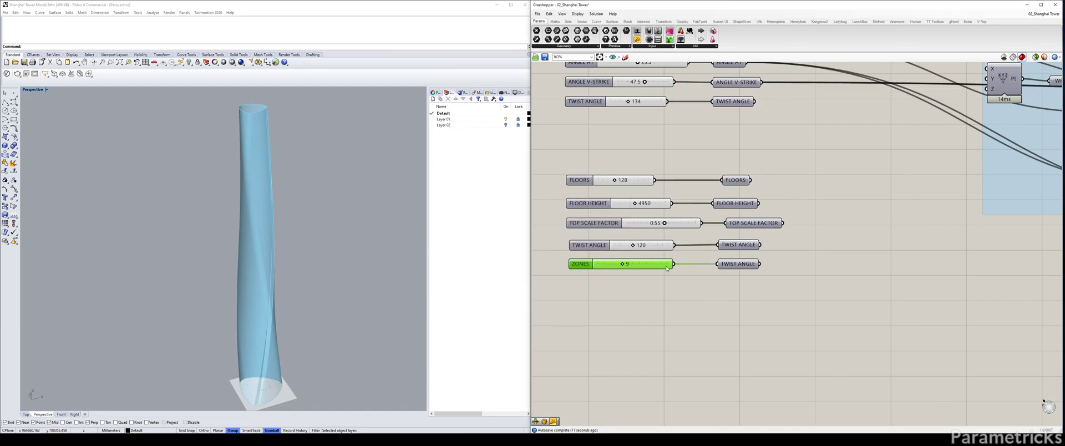
{"action": "left_click", "coordinate": [729, 280]}
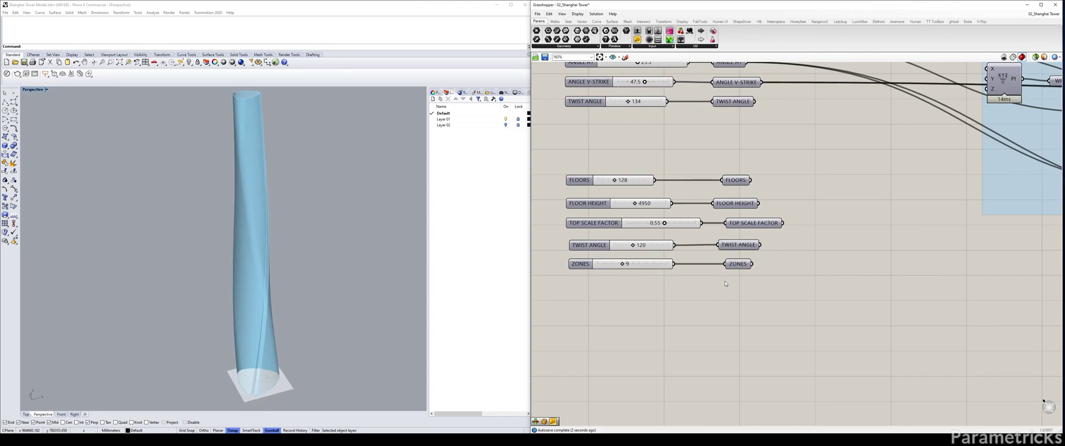
Duplicate the tower's TWIST ANGLE slider and parameter twice, placing both copies below ZONES
{"action": "left_click", "coordinate": [363, 319]}
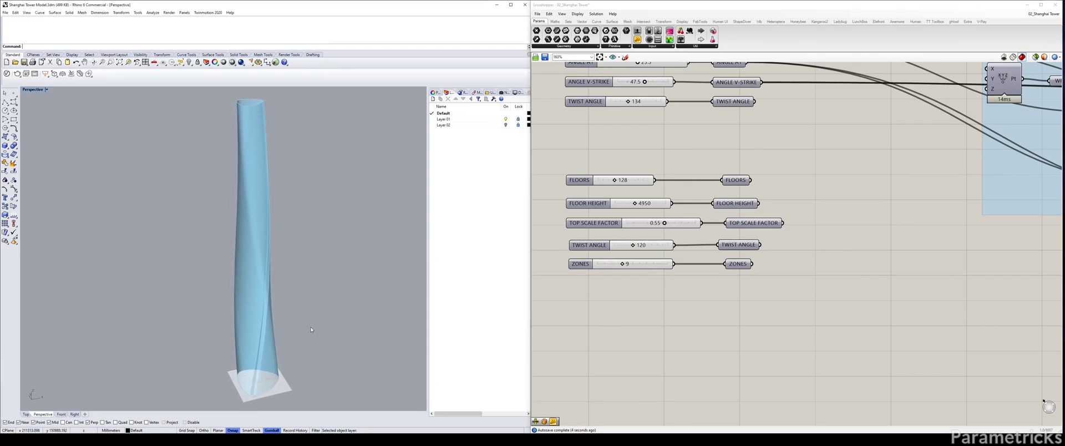
{"action": "right_click_drag", "start_coordinate": [267, 368], "coordinate": [256, 366], "text": "shift"}
{"action": "left_click_drag", "start_coordinate": [763, 297], "coordinate": [637, 255]}
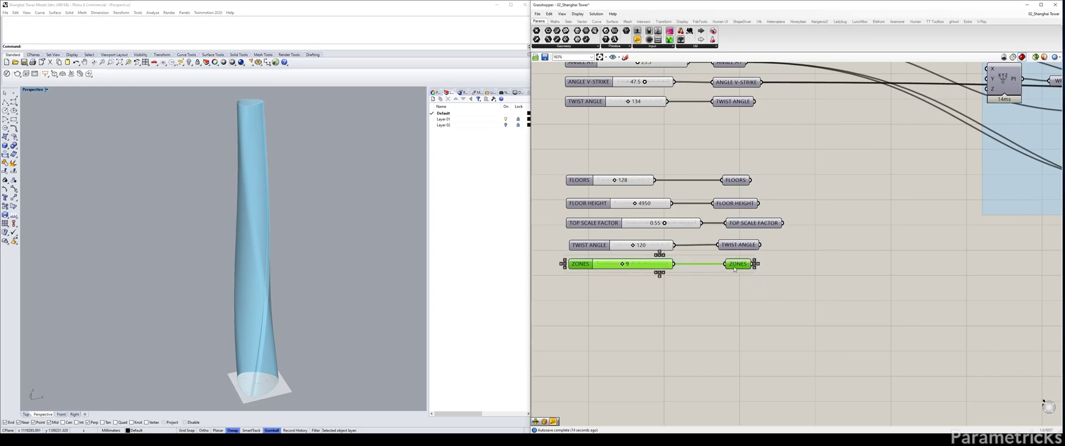
{"action": "left_click", "coordinate": [734, 280]}
{"action": "left_click", "coordinate": [739, 245]}
{"action": "left_click", "coordinate": [669, 245], "text": "shift"}
{"action": "left_click_drag", "start_coordinate": [743, 243], "coordinate": [740, 311]}
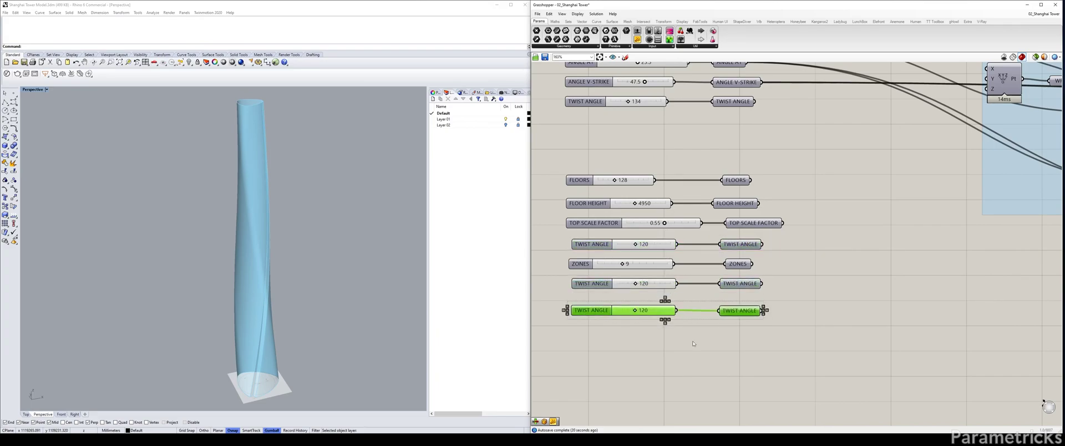
{"action": "right_click", "coordinate": [599, 285]}
{"action": "left_click", "coordinate": [511, 294]}
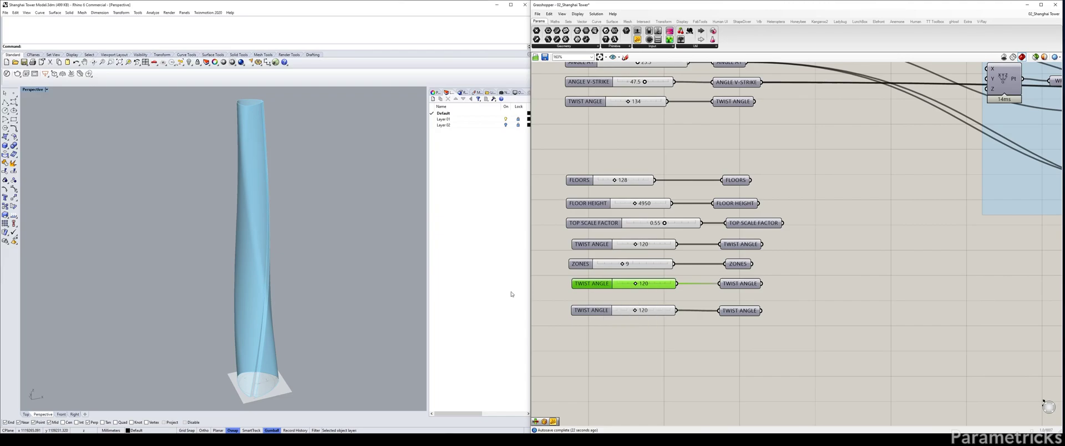
{"action": "key", "text": "Escape"}
{"action": "type", "text": "Z"}
{"action": "key", "text": "Escape"}
Rename the TWIST ANGLE slider directly below ZONES to ZONE 1 START
{"action": "right_click", "coordinate": [592, 288]}
{"action": "key", "text": "ctrl+a"}
{"action": "type", "text": "ZONE"}
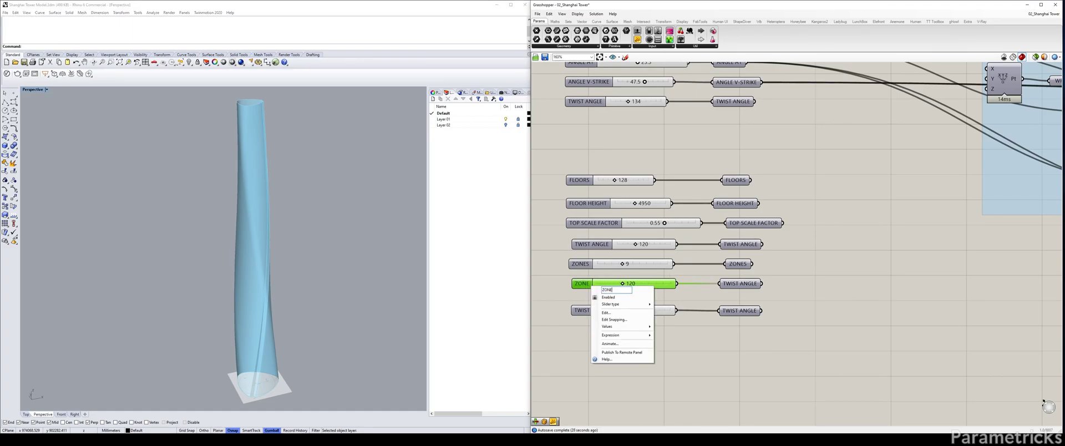
{"action": "type", "text": " 1 START"}
{"action": "left_click", "coordinate": [583, 296]}
Change the ending of the ZONE 1 slider's name from START to END
{"action": "right_click", "coordinate": [596, 285]}
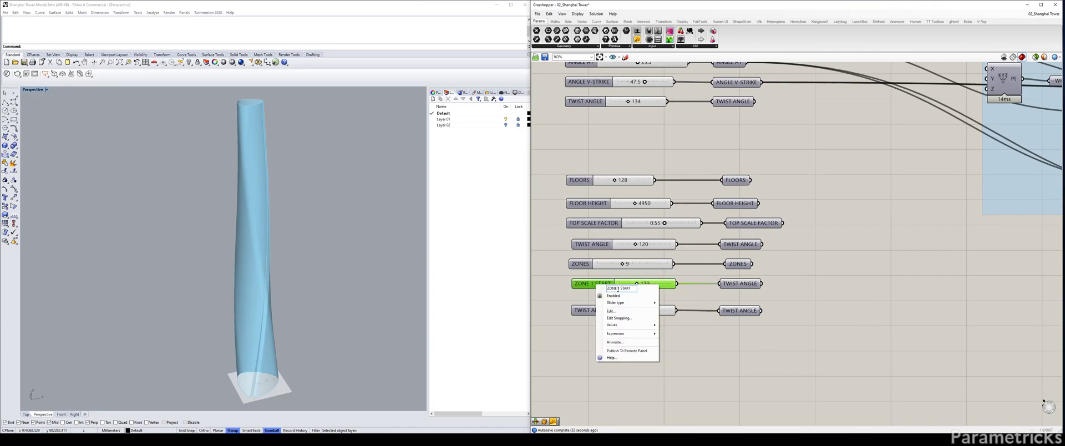
{"action": "key", "text": "BackSpace"}
{"action": "key", "text": "BackSpace"}
{"action": "key", "text": "BackSpace"}
{"action": "key", "text": "BackSpace"}
{"action": "key", "text": "BackSpace"}
{"action": "type", "text": "END"}
{"action": "left_click", "coordinate": [585, 310]}
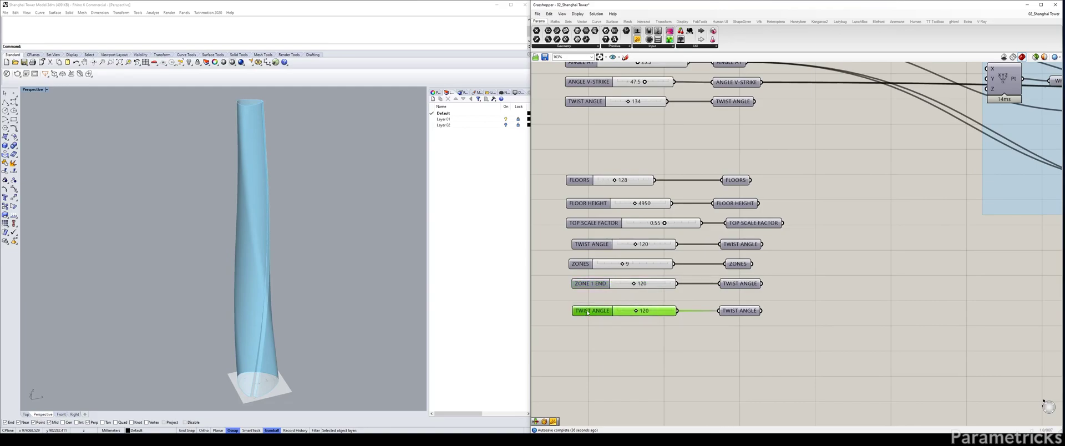
{"action": "right_click", "coordinate": [585, 310]}
{"action": "double_click", "coordinate": [617, 314]}
{"action": "key", "text": "Escape"}
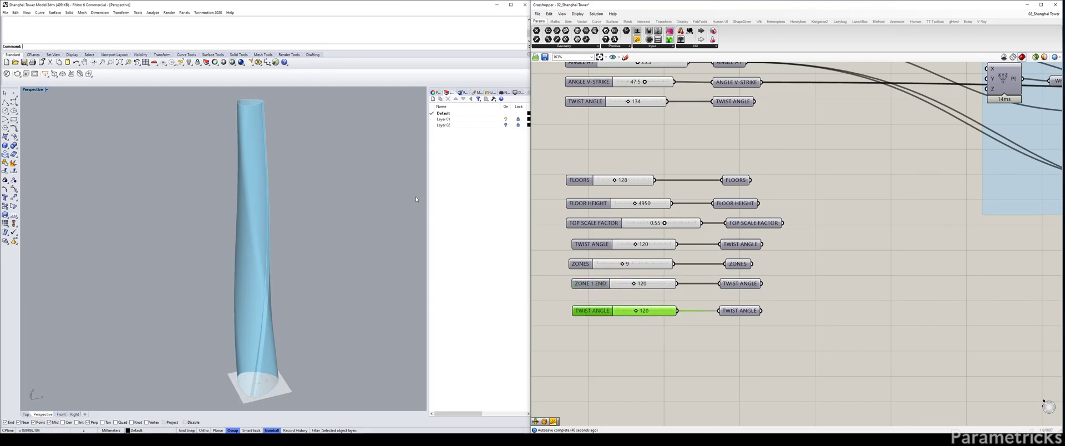
Rename the remaining TWIST ANGLE slider below ZONE 1 END to ZONE 9 START
{"action": "right_click", "coordinate": [592, 310]}
{"action": "key", "text": "ctrl+a"}
{"action": "type", "text": "ZONE 9"}
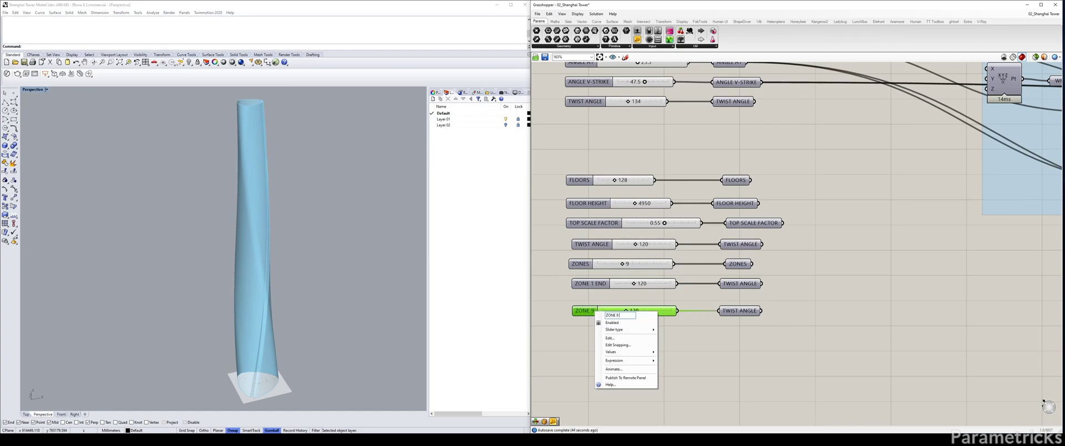
{"action": "type", "text": " START"}
{"action": "key", "text": "Return"}
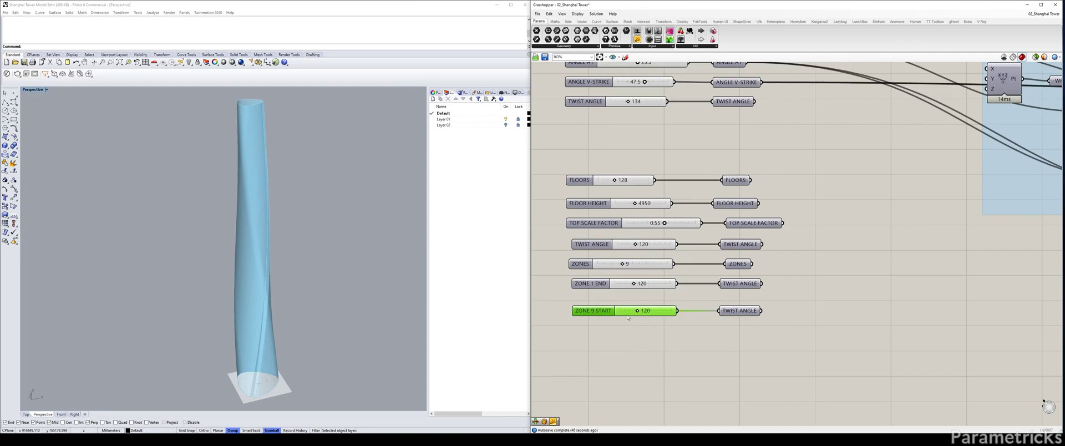
Set the ZONE 1 END slider to 5
{"action": "double_click", "coordinate": [616, 285]}
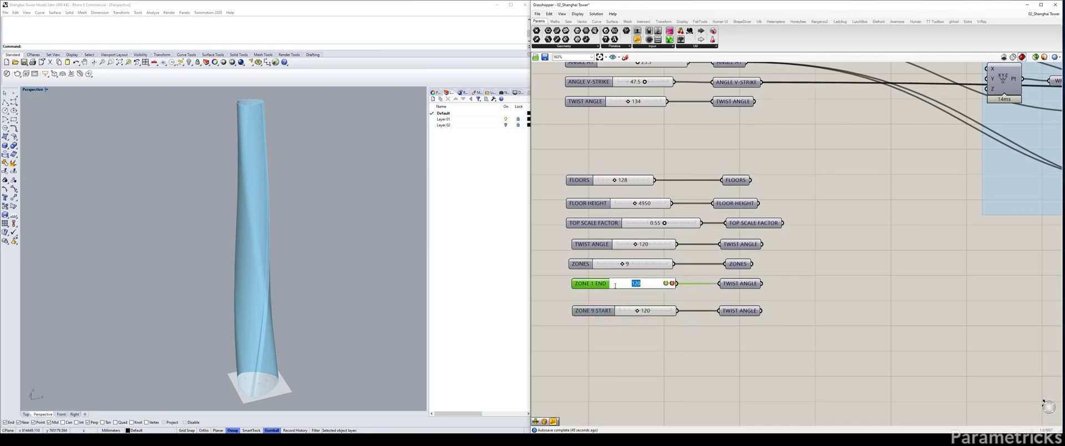
{"action": "key", "text": "Return"}
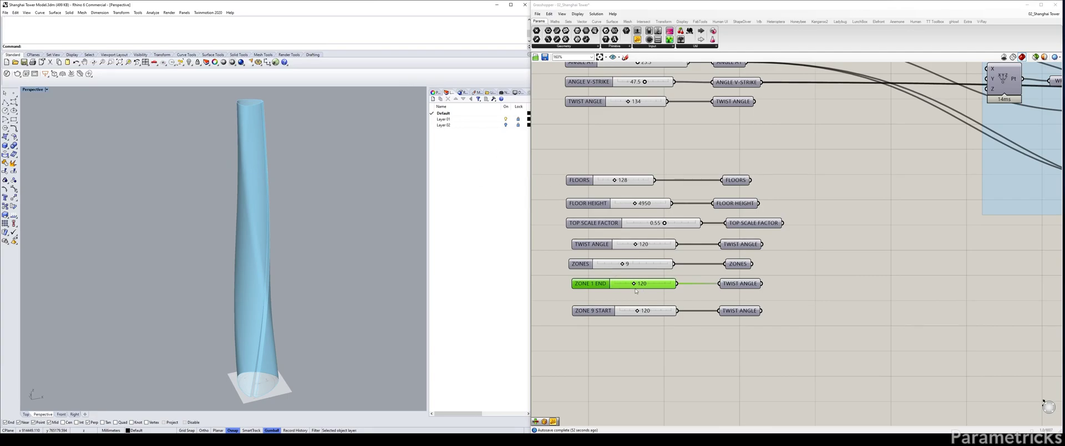
{"action": "double_click", "coordinate": [615, 286]}
{"action": "type", "text": "5"}
{"action": "key", "text": "Return"}
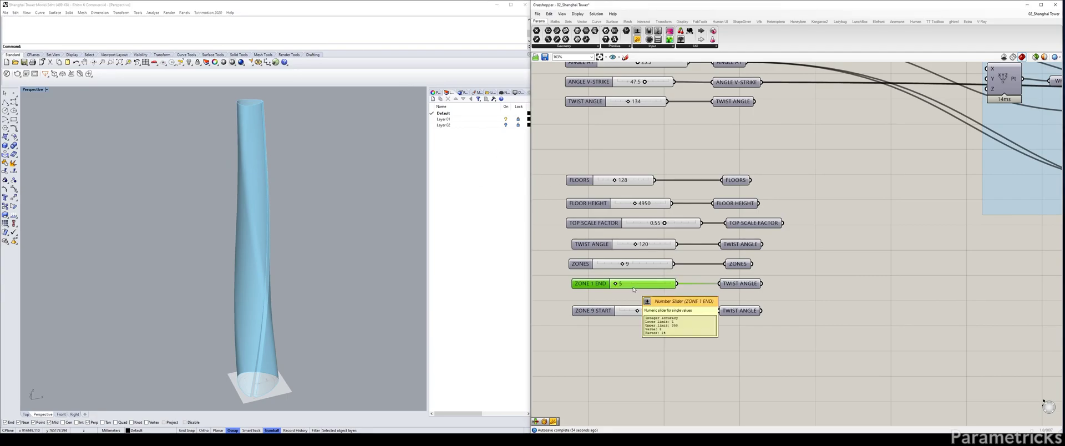
Set the ZONE 9 START slider to 110 and reconnect both zone sliders to their parameters so these take the slider names
{"action": "double_click", "coordinate": [631, 311]}
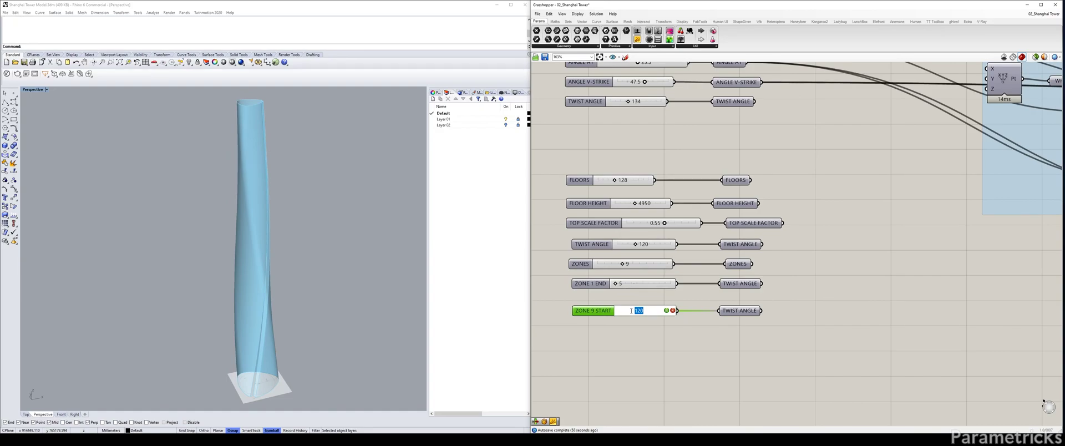
{"action": "type", "text": "110"}
{"action": "key", "text": "Return"}
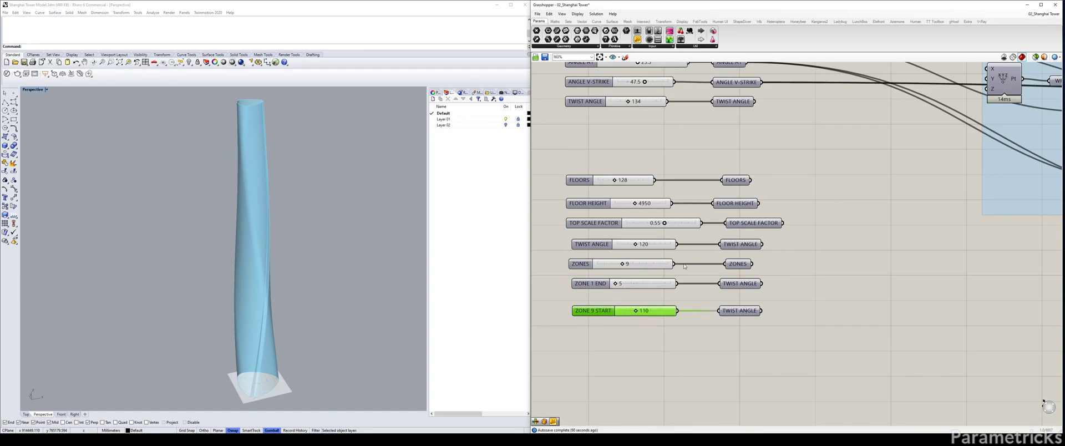
{"action": "left_click_drag", "start_coordinate": [678, 283], "coordinate": [721, 284]}
{"action": "left_click_drag", "start_coordinate": [682, 314], "coordinate": [718, 311]}
Duplicate the ZONES, ZONE 1 END and ZONE 9 START parameters beside the originals and wire each original into its copy
{"action": "left_click_drag", "start_coordinate": [784, 330], "coordinate": [731, 265]}
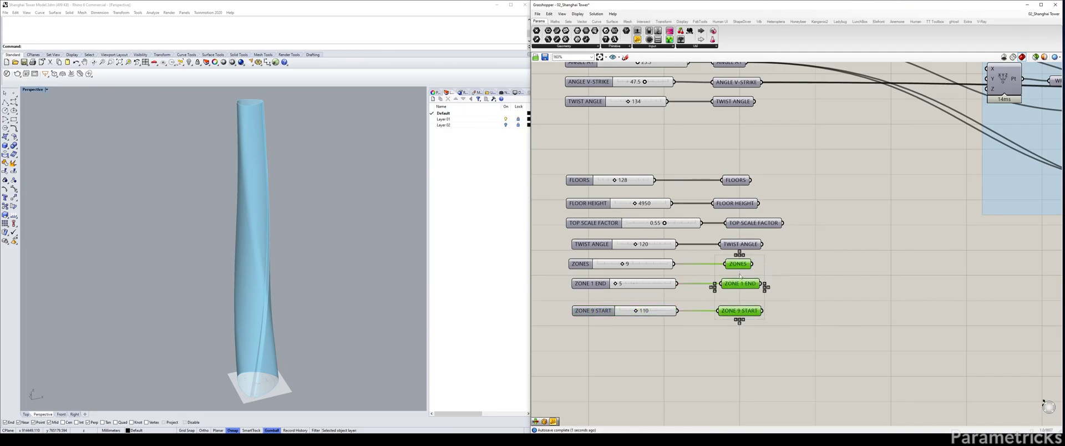
{"action": "left_click", "coordinate": [771, 315]}
{"action": "right_click_drag", "start_coordinate": [774, 313], "coordinate": [662, 304]}
{"action": "left_click_drag", "start_coordinate": [709, 321], "coordinate": [695, 251]}
{"action": "left_click_drag", "start_coordinate": [665, 275], "coordinate": [669, 275]}
{"action": "left_click_drag", "start_coordinate": [650, 302], "coordinate": [670, 302]}
{"action": "left_click_drag", "start_coordinate": [729, 317], "coordinate": [683, 248]}
{"action": "left_click_drag", "start_coordinate": [693, 253], "coordinate": [717, 254]}
Set the wire display to Hidden on the copied ZONES, ZONE 1 END and ZONE 9 START parameters
{"action": "right_click", "coordinate": [714, 255]}
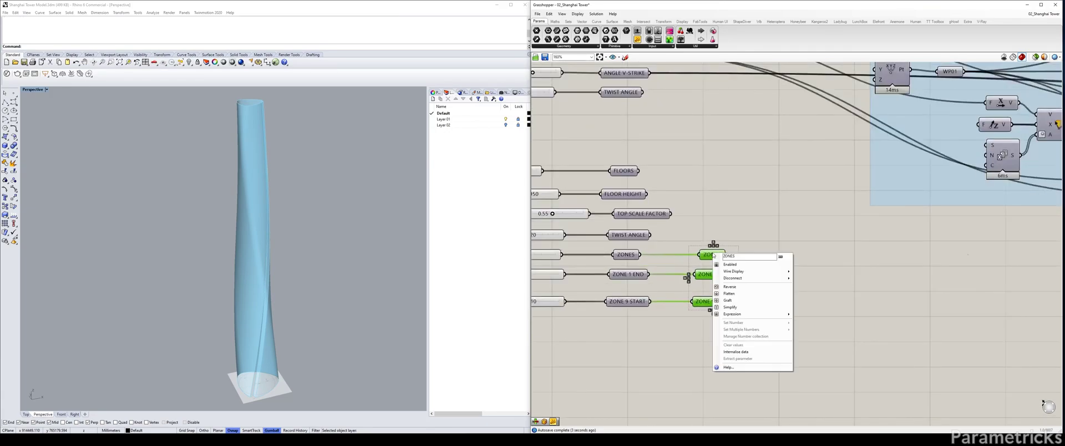
{"action": "mouse_move", "coordinate": [776, 271]}
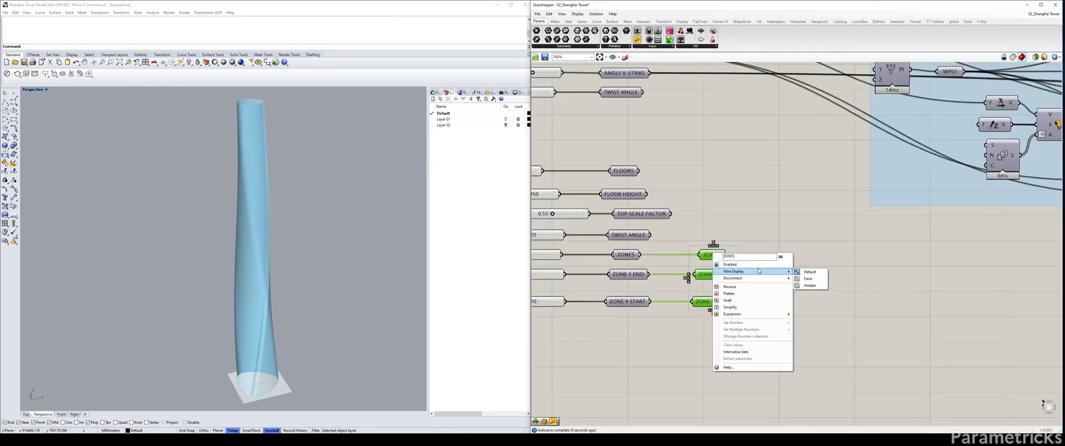
{"action": "left_click", "coordinate": [810, 285]}
{"action": "left_click", "coordinate": [787, 310]}
{"action": "left_click", "coordinate": [714, 274]}
{"action": "right_click", "coordinate": [715, 277]}
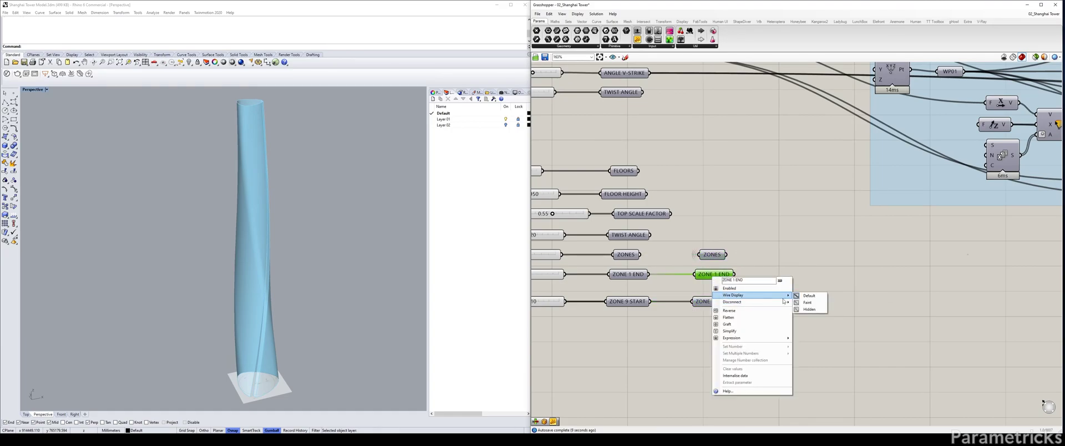
{"action": "left_click", "coordinate": [810, 312]}
{"action": "left_click", "coordinate": [721, 301]}
{"action": "right_click", "coordinate": [726, 303]}
{"action": "mouse_move", "coordinate": [777, 322]}
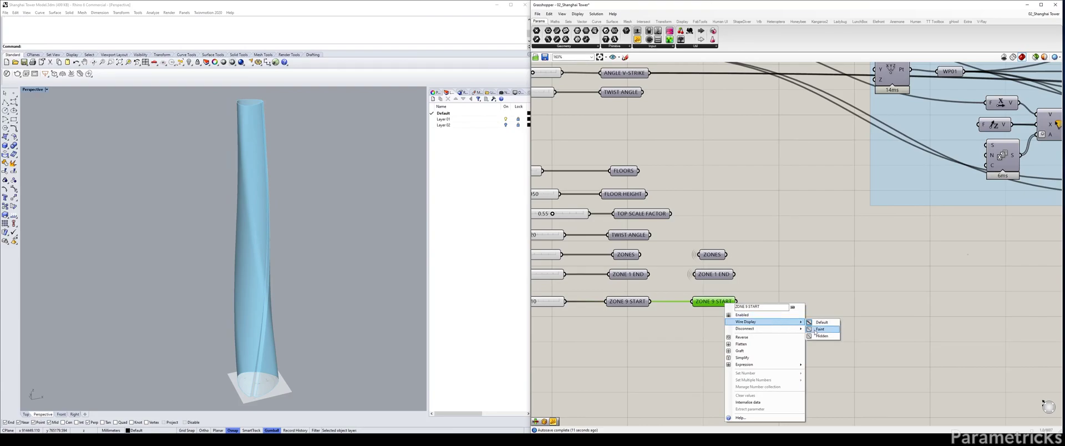
{"action": "left_click", "coordinate": [818, 337]}
{"action": "left_click", "coordinate": [801, 323]}
Move the three copied zone parameters into the tower definition, placing them below its TWIST ANGLE parameter
{"action": "left_click_drag", "start_coordinate": [750, 306], "coordinate": [719, 260]}
{"action": "scroll", "coordinate": [730, 267], "scroll_direction": "down", "scroll_amount": 5}
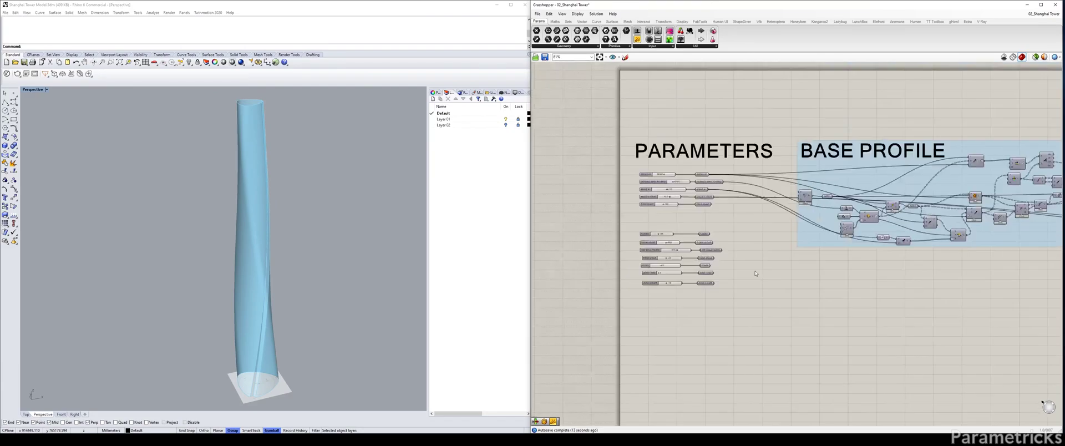
{"action": "scroll", "coordinate": [863, 235], "scroll_direction": "up", "scroll_amount": 3}
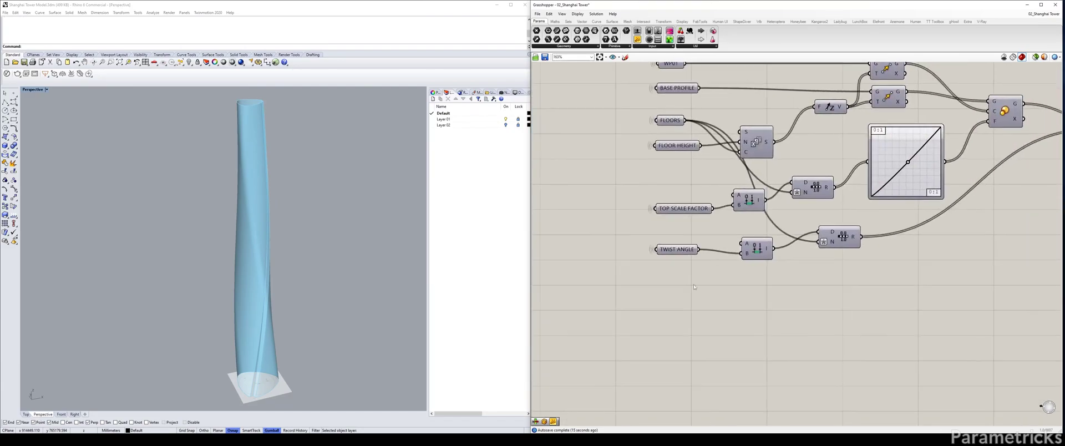
{"action": "key", "text": "ctrl+v"}
{"action": "left_click_drag", "start_coordinate": [795, 223], "coordinate": [679, 282]}
{"action": "left_click", "coordinate": [782, 283]}
{"action": "right_click_drag", "start_coordinate": [806, 278], "coordinate": [711, 278]}
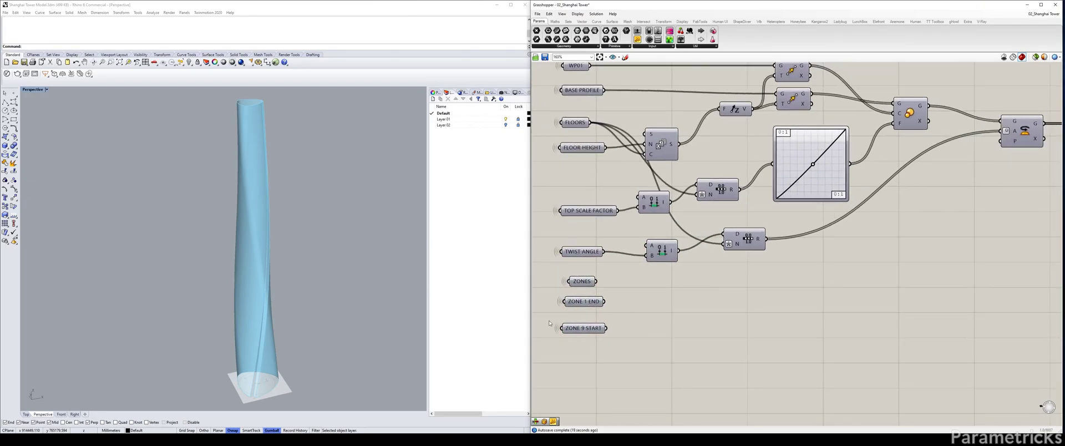
{"action": "left_click", "coordinate": [502, 305]}
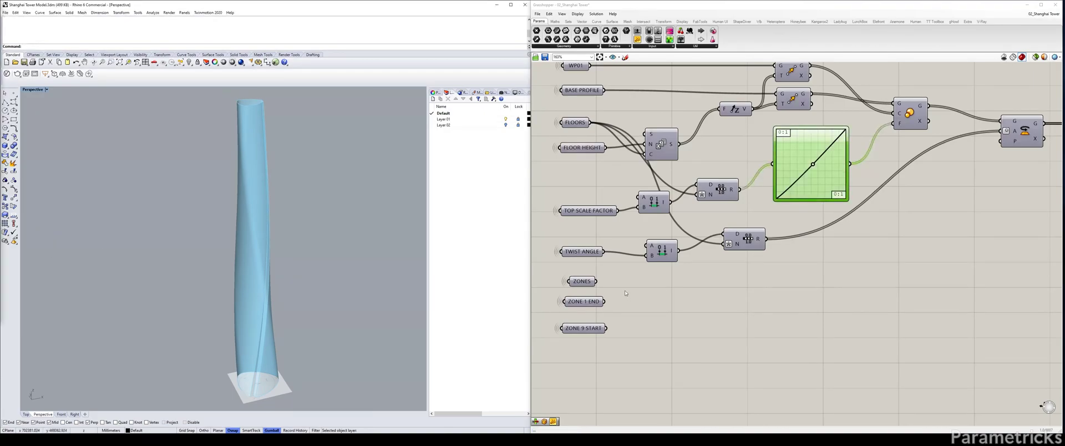
{"action": "left_click", "coordinate": [691, 284]}
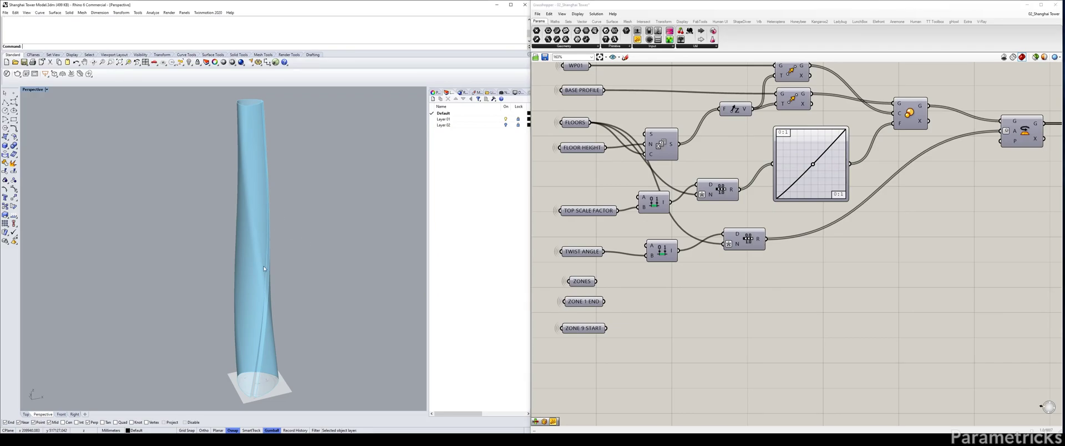
Space the ZONE 1 END and ZONE 9 START parameters slightly farther below ZONES
{"action": "scroll", "coordinate": [723, 300], "scroll_direction": "down", "scroll_amount": 3}
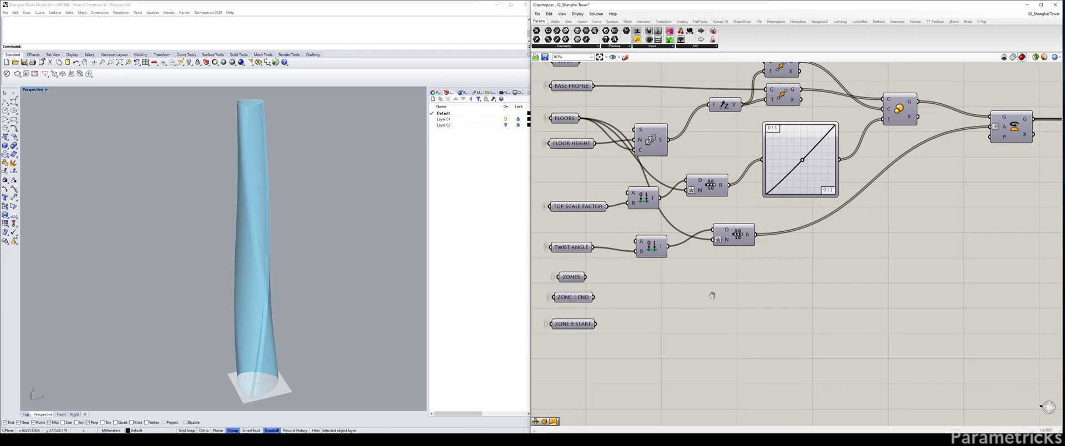
{"action": "right_click_drag", "start_coordinate": [636, 268], "coordinate": [649, 264]}
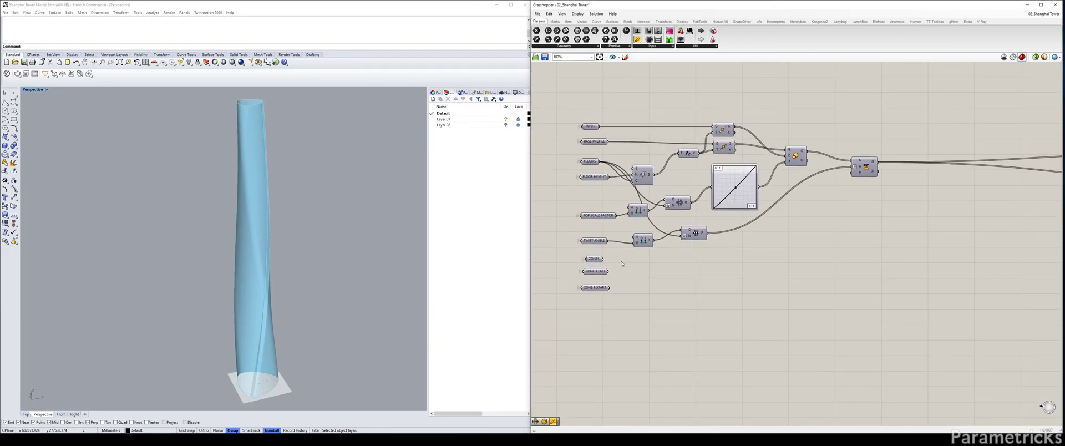
{"action": "left_click_drag", "start_coordinate": [621, 310], "coordinate": [595, 277]}
{"action": "left_click", "coordinate": [668, 284]}
{"action": "right_click_drag", "start_coordinate": [676, 293], "coordinate": [705, 281]}
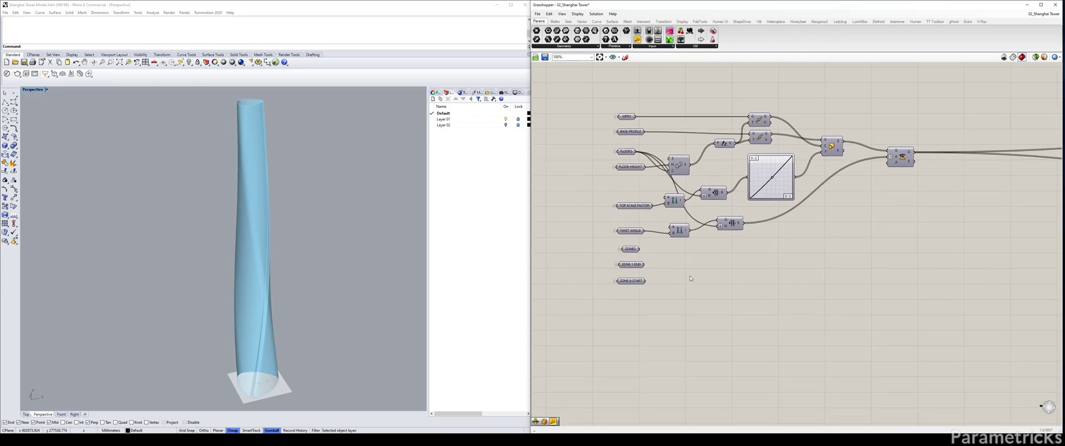
Add a Construct Domain component with ZONE 1 END as its start and ZONE 9 START as its end
{"action": "scroll", "coordinate": [660, 265], "scroll_direction": "up", "scroll_amount": 2}
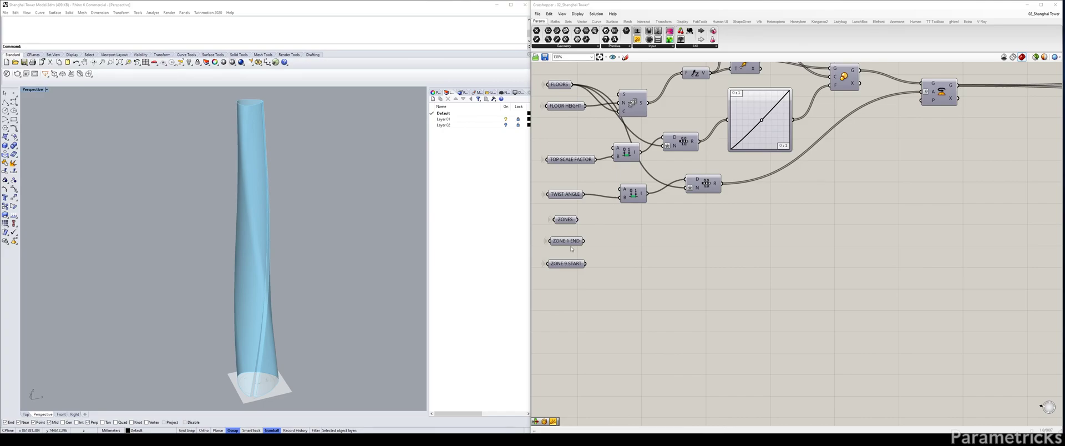
{"action": "double_click", "coordinate": [640, 254]}
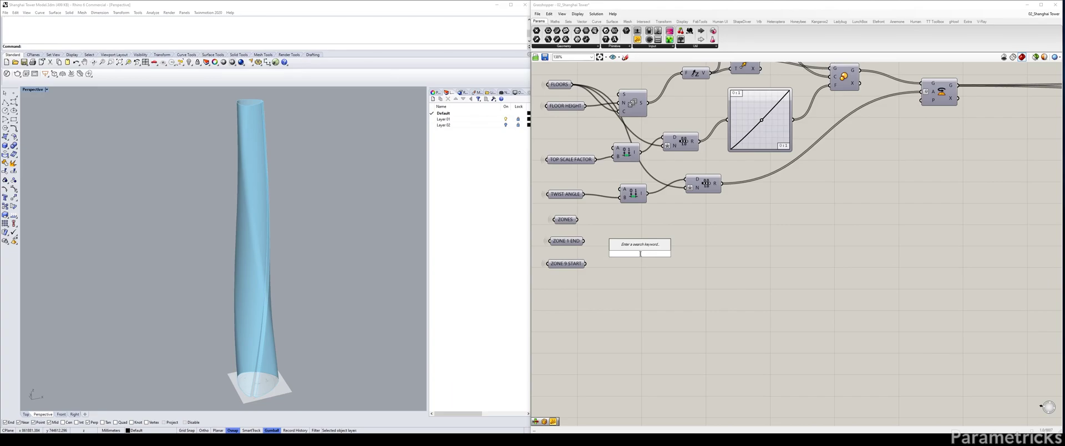
{"action": "type", "text": "DOMAIN CON"}
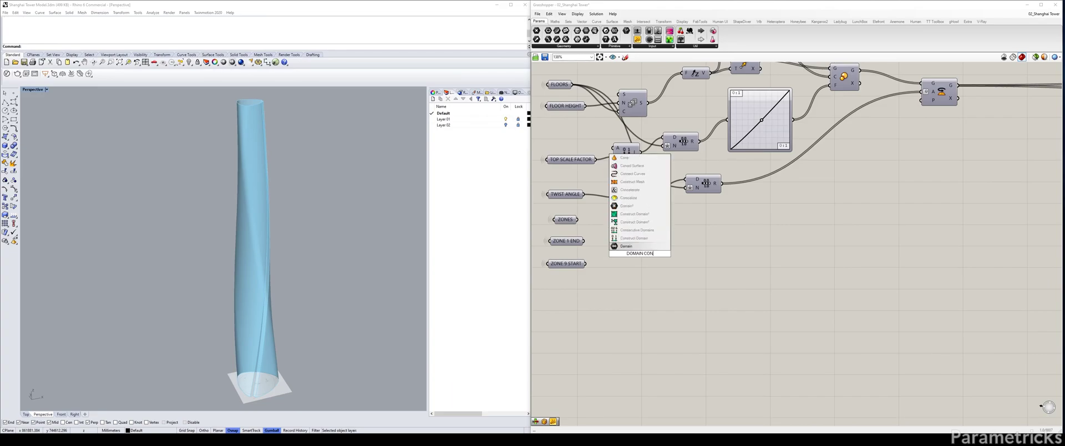
{"action": "key", "text": "Down"}
{"action": "key", "text": "Return"}
{"action": "left_click_drag", "start_coordinate": [584, 241], "coordinate": [626, 257]}
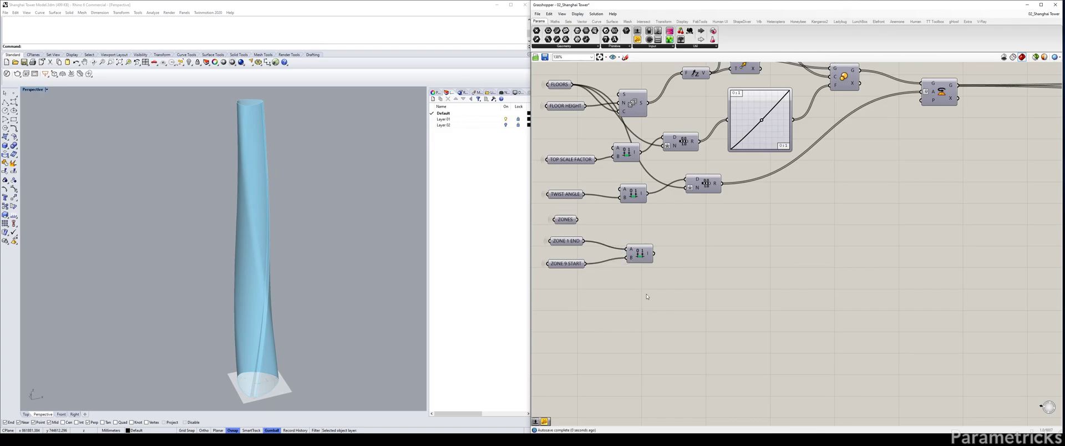
Add a panel and feed the zone domain into it to read its bounds
{"action": "double_click", "coordinate": [647, 297]}
{"action": "type", "text": "//"}
{"action": "key", "text": "Return"}
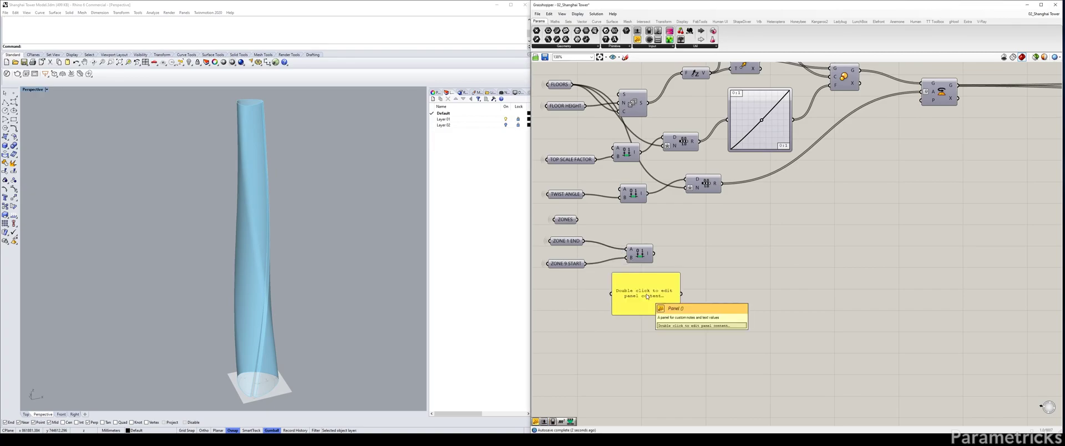
{"action": "left_click_drag", "start_coordinate": [647, 297], "coordinate": [756, 283]}
{"action": "left_click_drag", "start_coordinate": [654, 254], "coordinate": [739, 303]}
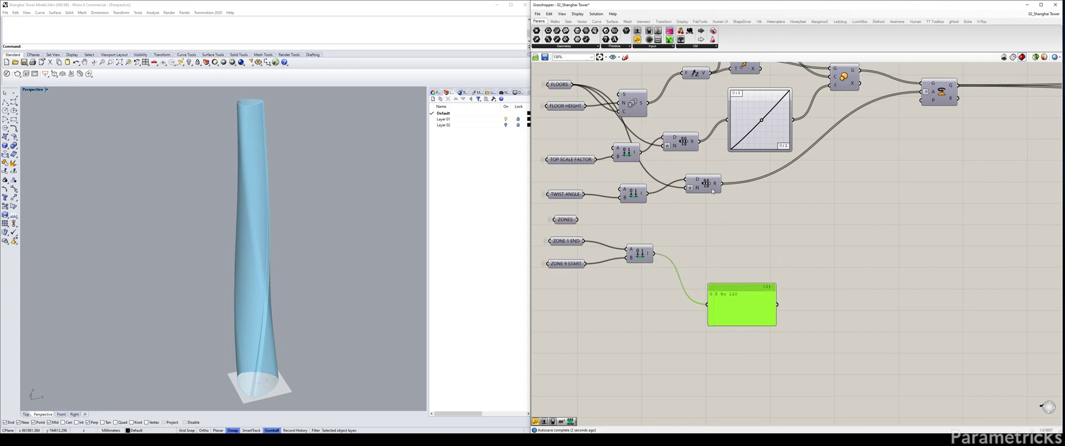
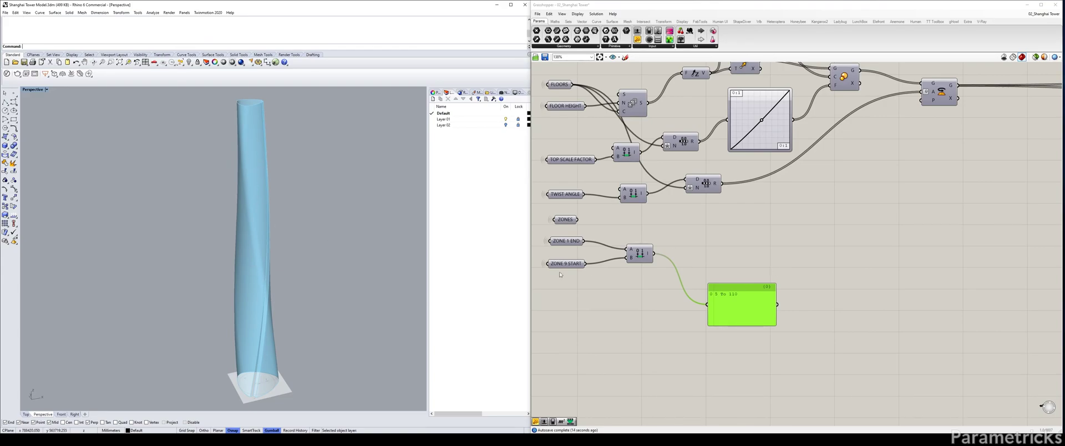
Align the ZONES parameter with the inputs around it and add a Range component near the zone domain
{"action": "double_click", "coordinate": [727, 230]}
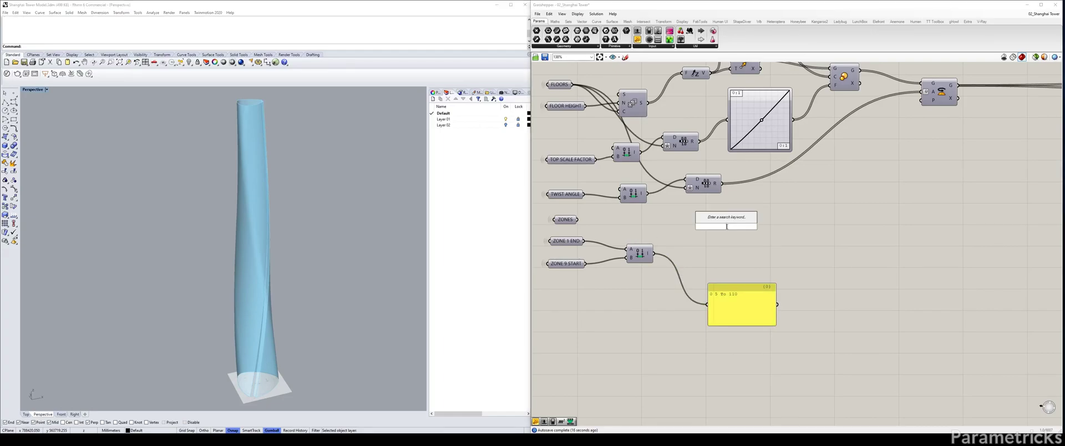
{"action": "left_click_drag", "start_coordinate": [565, 219], "coordinate": [559, 219]}
{"action": "left_click", "coordinate": [742, 235]}
{"action": "double_click", "coordinate": [742, 234]}
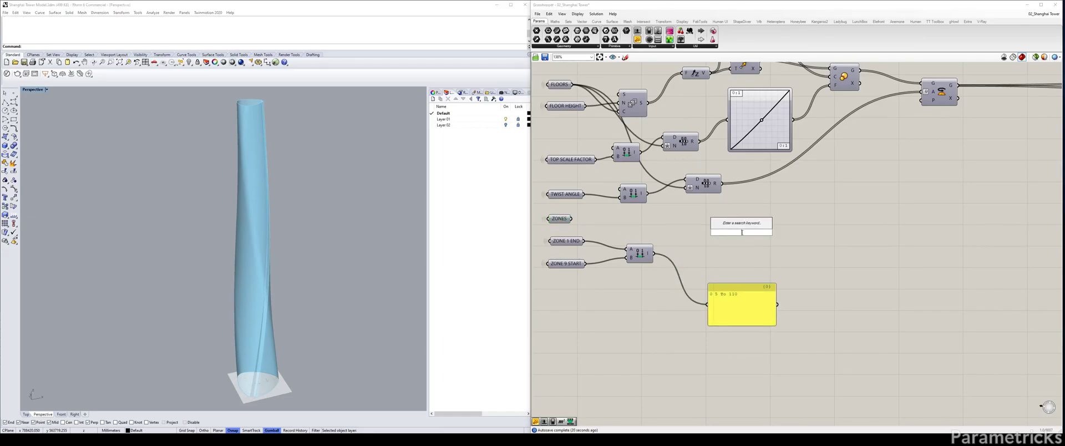
{"action": "type", "text": "RNAGHE"}
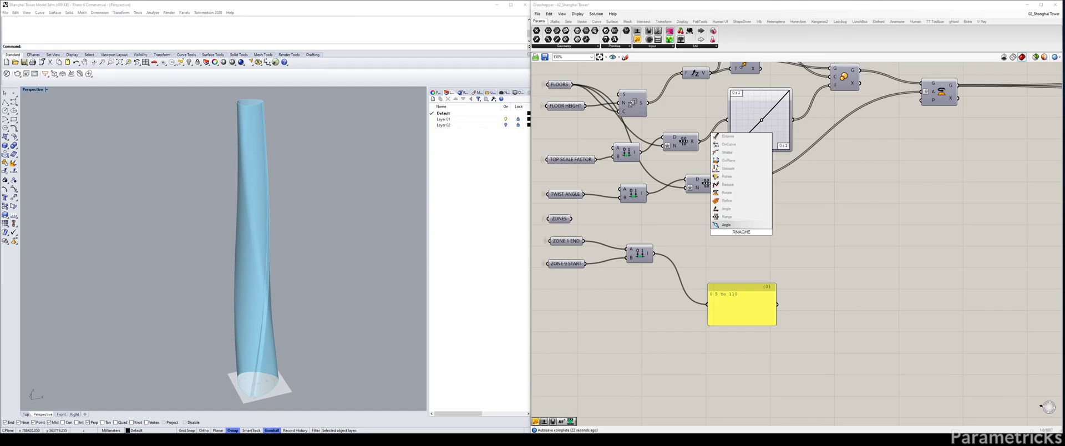
{"action": "key", "text": "Up"}
{"action": "key", "text": "Return"}
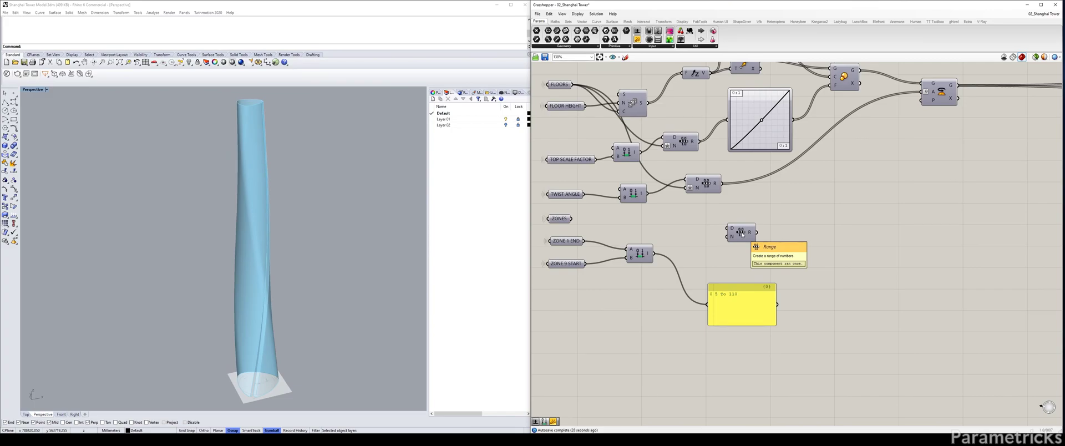
{"action": "left_click_drag", "start_coordinate": [742, 233], "coordinate": [694, 227]}
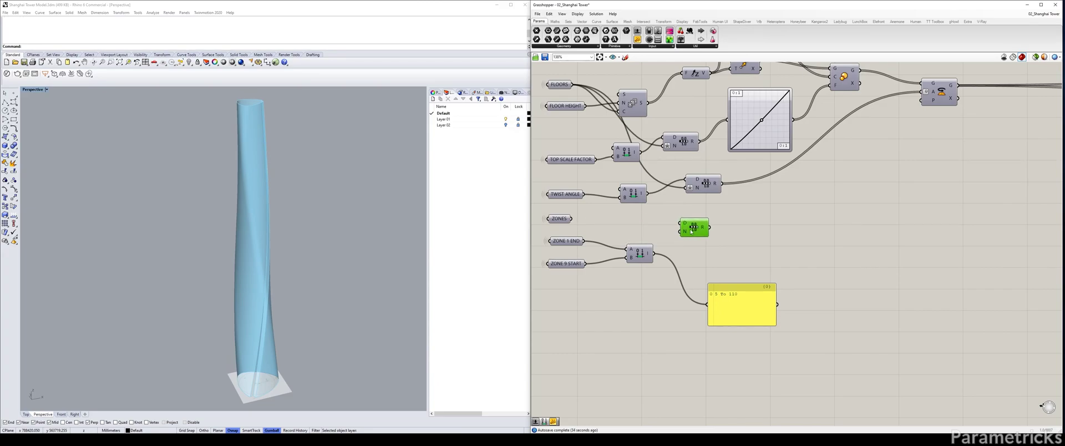
Wire ZONES into the new Range's step count and the zone domain into its domain input
{"action": "left_click_drag", "start_coordinate": [571, 219], "coordinate": [714, 248]}
{"action": "left_click_drag", "start_coordinate": [727, 299], "coordinate": [789, 277]}
{"action": "left_click_drag", "start_coordinate": [655, 254], "coordinate": [710, 246]}
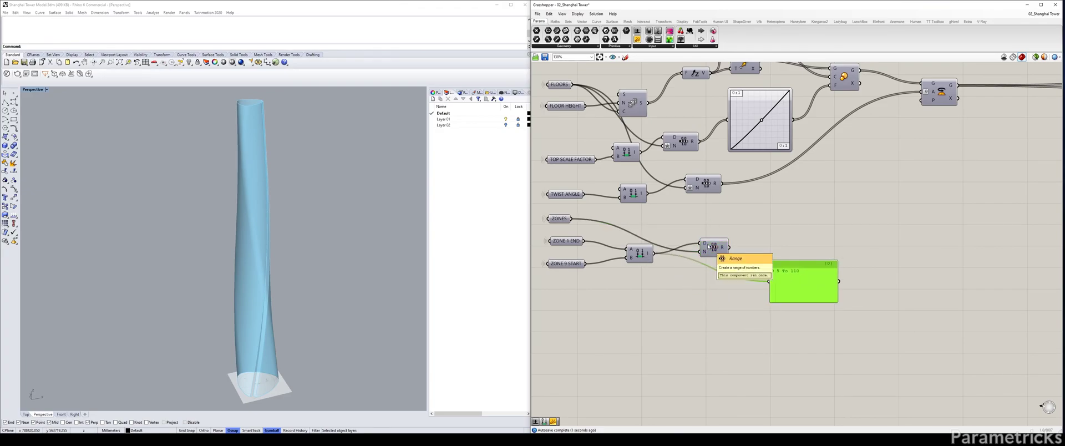
Connect the zone Range's output to the panel and arrange both beside the zone domain component
{"action": "left_click_drag", "start_coordinate": [718, 249], "coordinate": [716, 268]}
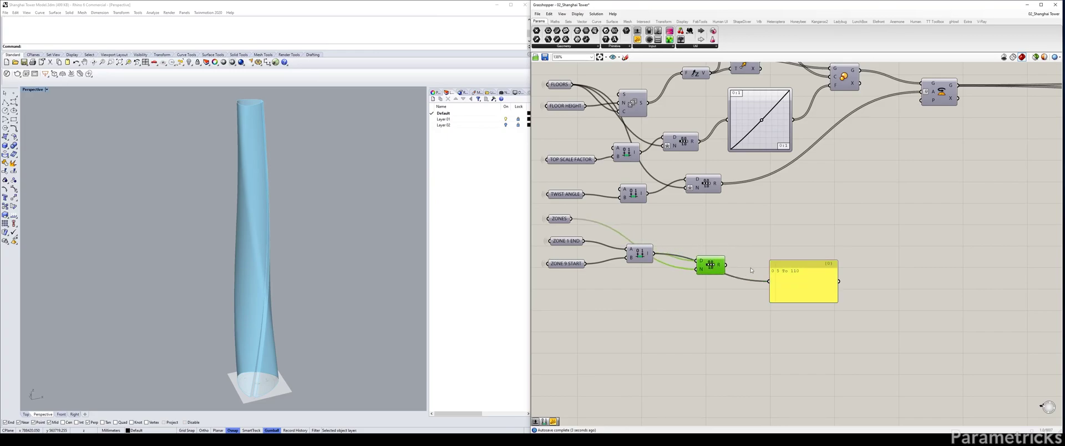
{"action": "left_click_drag", "start_coordinate": [790, 277], "coordinate": [785, 249]}
{"action": "left_click_drag", "start_coordinate": [725, 267], "coordinate": [768, 253]}
{"action": "left_click_drag", "start_coordinate": [709, 261], "coordinate": [698, 228]}
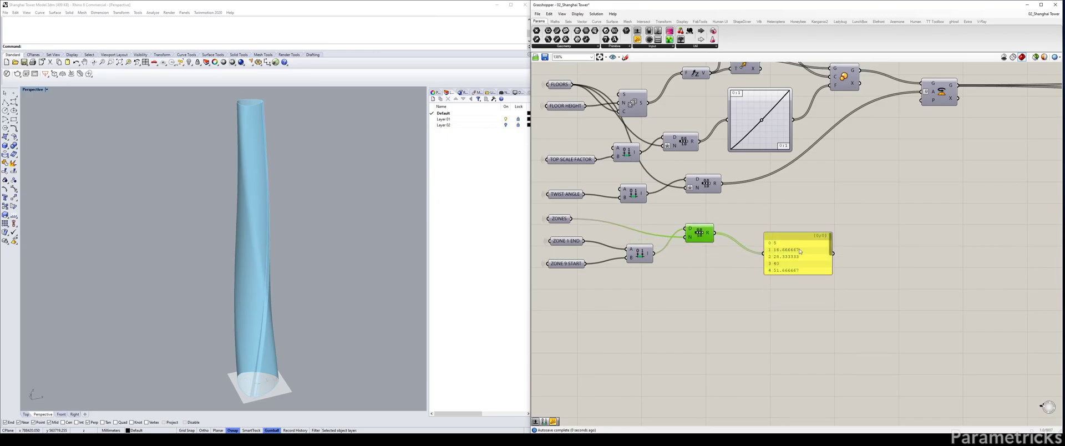
Enlarge the panel to fit the full list of zone Range values and move it farther from the Range component
{"action": "left_click_drag", "start_coordinate": [831, 271], "coordinate": [898, 336]}
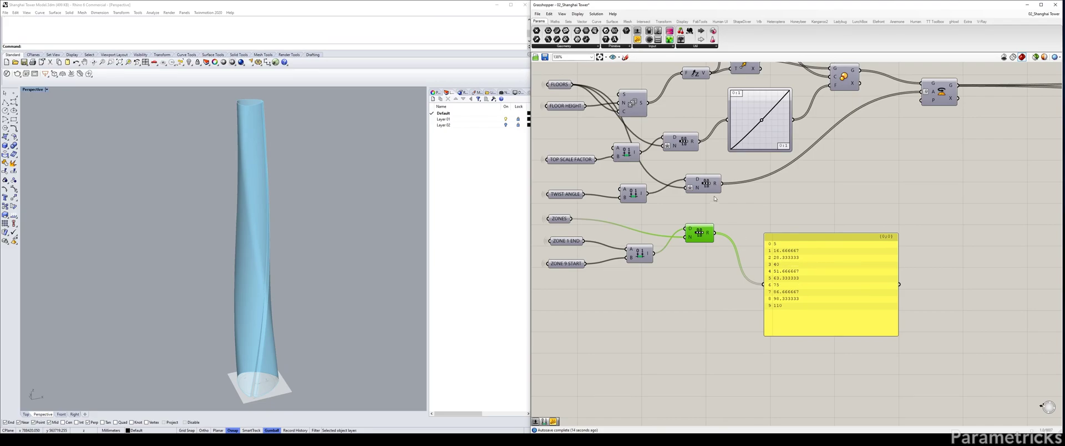
{"action": "right_click_drag", "start_coordinate": [750, 196], "coordinate": [693, 200]}
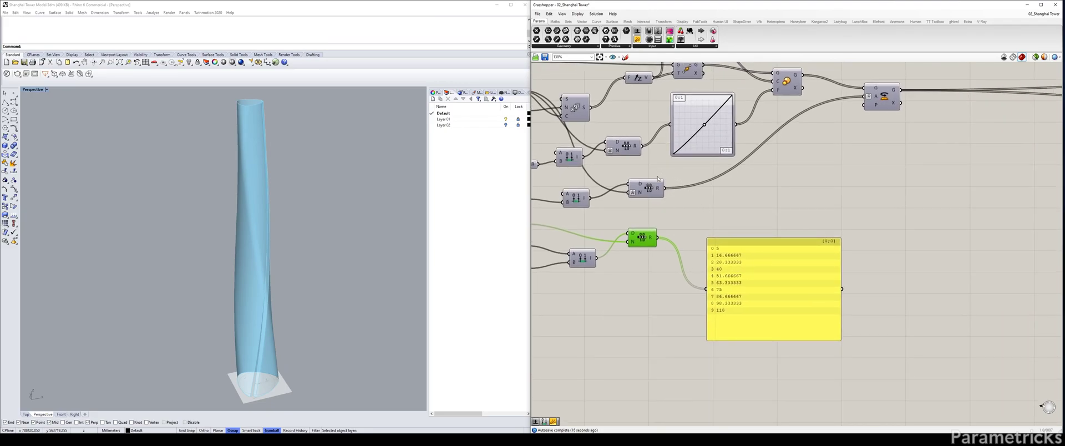
{"action": "right_click_drag", "start_coordinate": [665, 217], "coordinate": [730, 202]}
{"action": "double_click", "coordinate": [692, 268]}
{"action": "right_click_drag", "start_coordinate": [772, 224], "coordinate": [708, 228]}
{"action": "left_click_drag", "start_coordinate": [712, 229], "coordinate": [755, 216]}
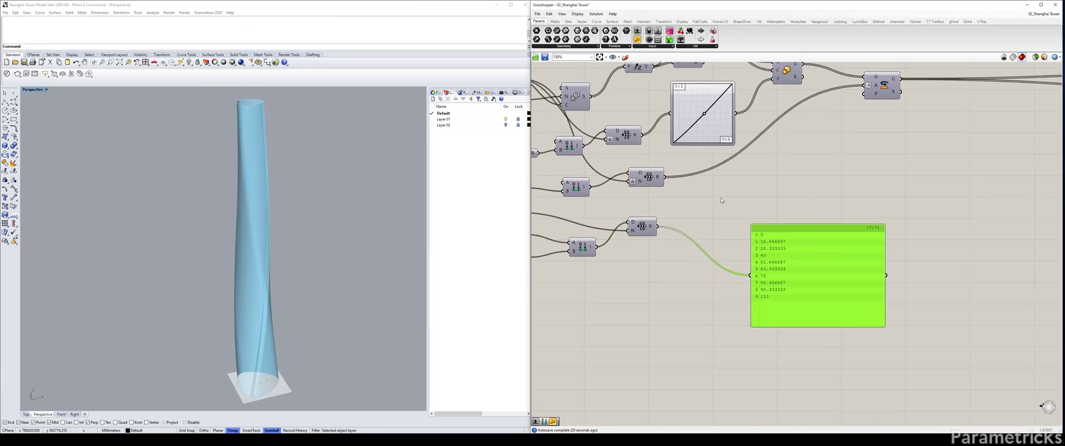
Insert a Round component after the zone Range and feed its nearest-integer output into the panel
{"action": "double_click", "coordinate": [741, 191]}
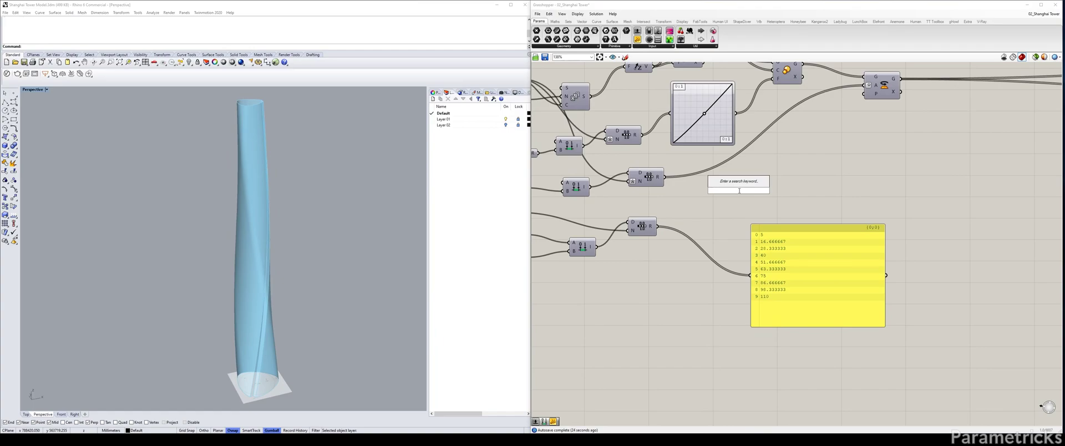
{"action": "type", "text": "round"}
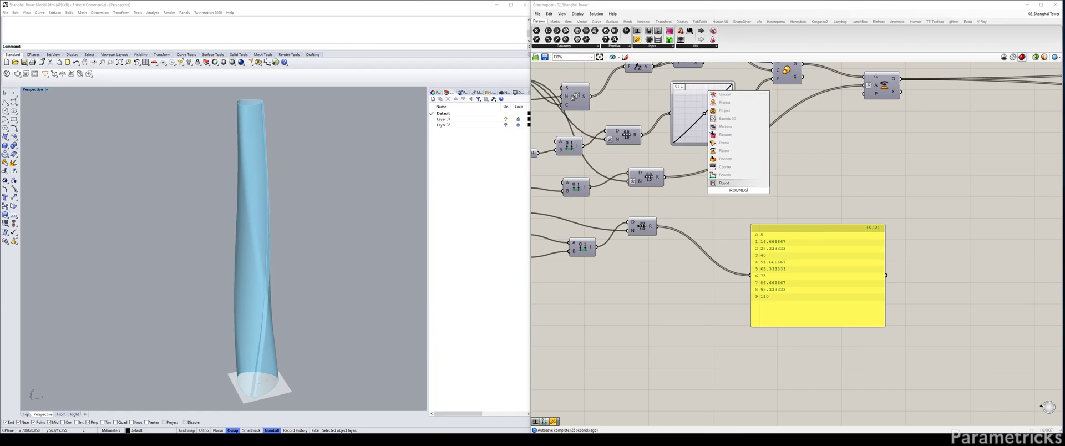
{"action": "key", "text": "Return"}
{"action": "left_click_drag", "start_coordinate": [657, 226], "coordinate": [801, 228]}
{"action": "left_click_drag", "start_coordinate": [747, 201], "coordinate": [720, 236]}
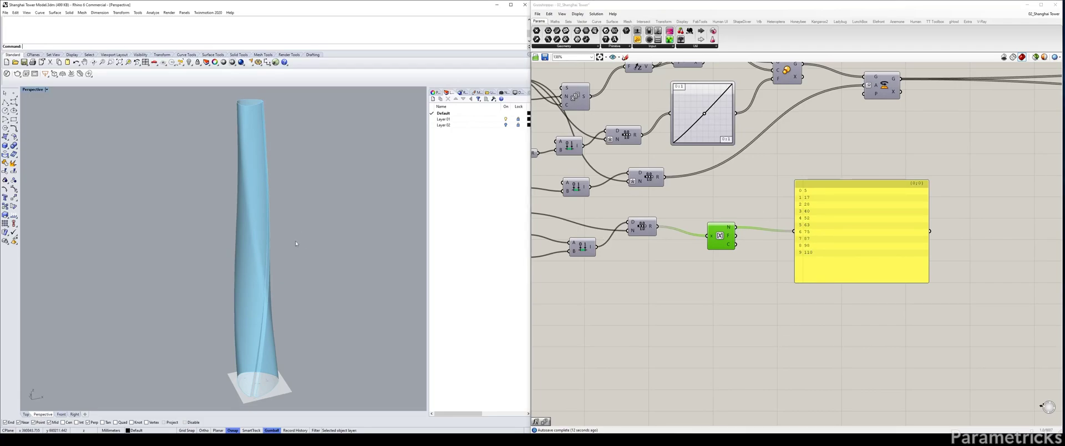
Apply the expression X-1 to the zone Range's step count input
{"action": "right_click_drag", "start_coordinate": [692, 233], "coordinate": [735, 230]}
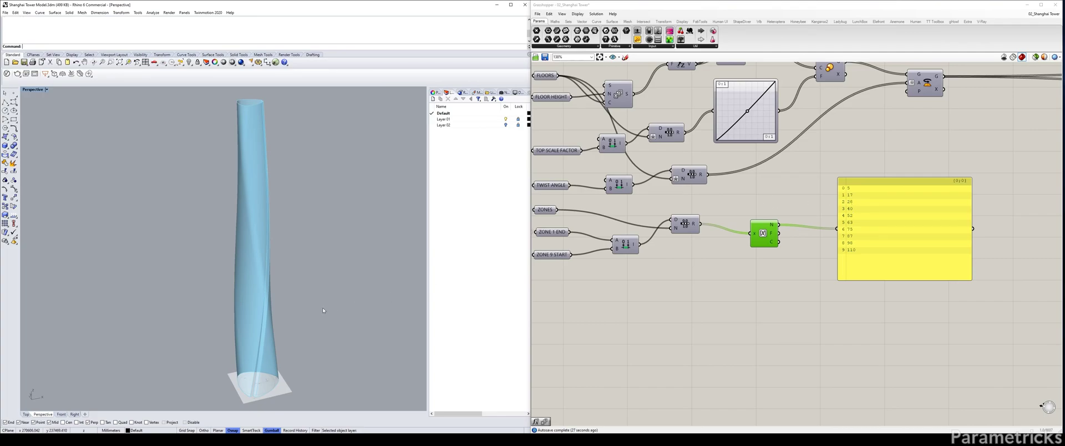
{"action": "left_click", "coordinate": [562, 233]}
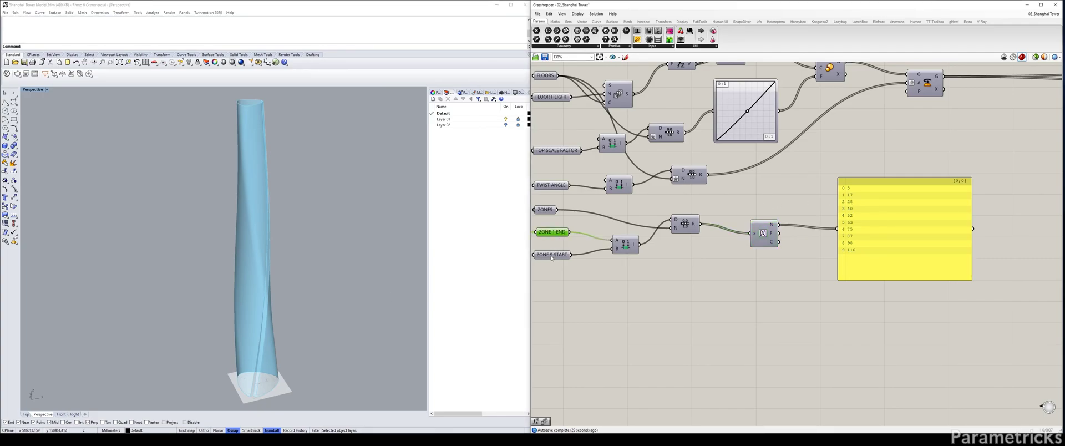
{"action": "left_click", "coordinate": [552, 255]}
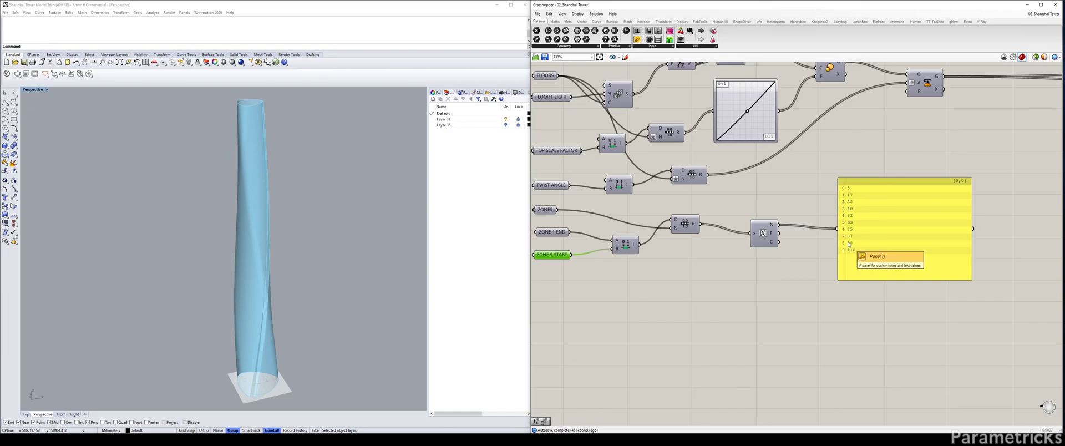
{"action": "right_click", "coordinate": [676, 230]}
{"action": "mouse_move", "coordinate": [707, 290]}
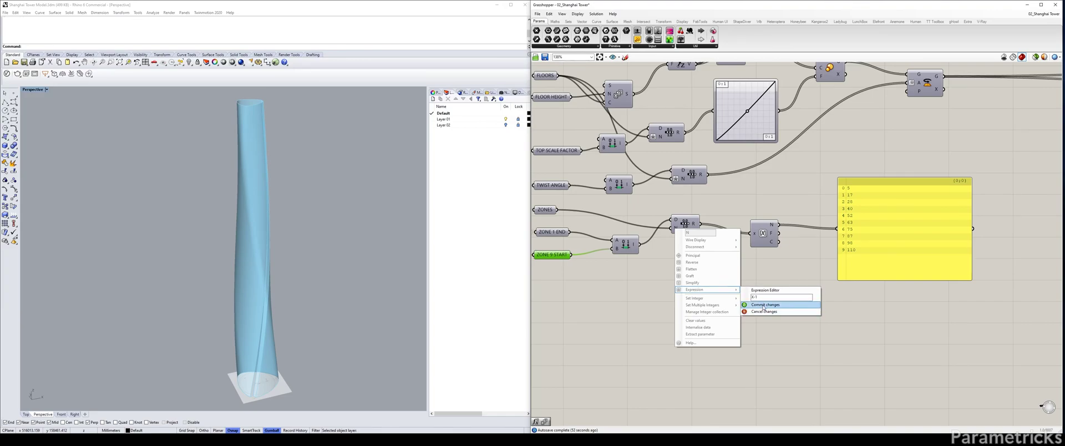
{"action": "left_click", "coordinate": [763, 305]}
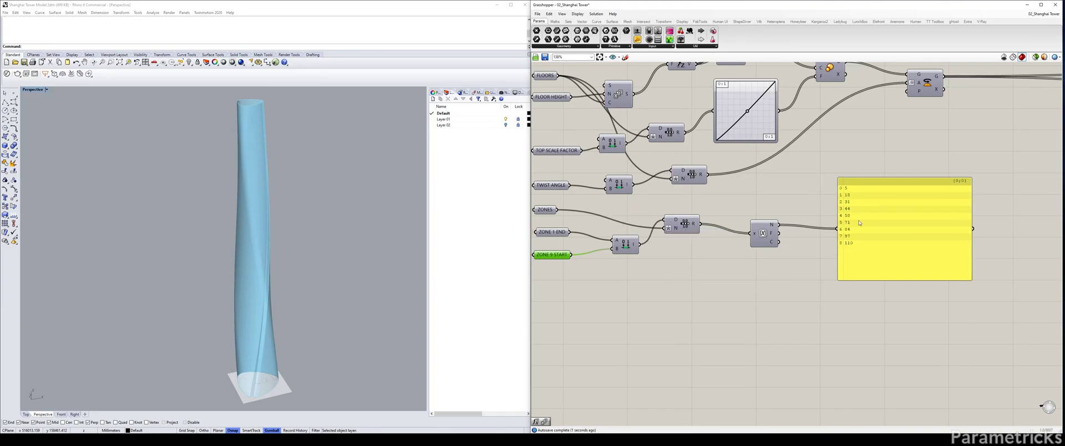
Line up the zone Range and Round components and move the panel lower to free space beside them
{"action": "right_click_drag", "start_coordinate": [858, 200], "coordinate": [743, 211]}
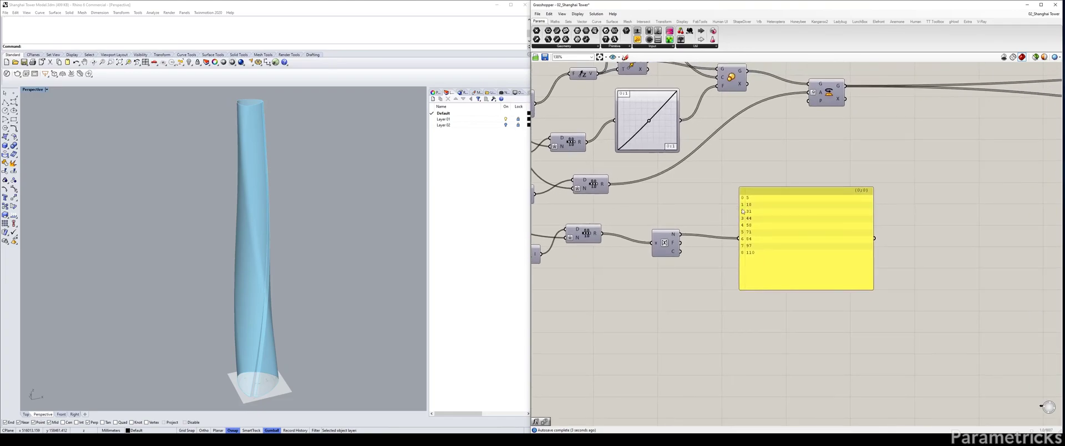
{"action": "left_click_drag", "start_coordinate": [586, 232], "coordinate": [596, 232]}
{"action": "left_click_drag", "start_coordinate": [670, 232], "coordinate": [672, 229]}
{"action": "scroll", "coordinate": [672, 230], "scroll_direction": "down", "scroll_amount": 2}
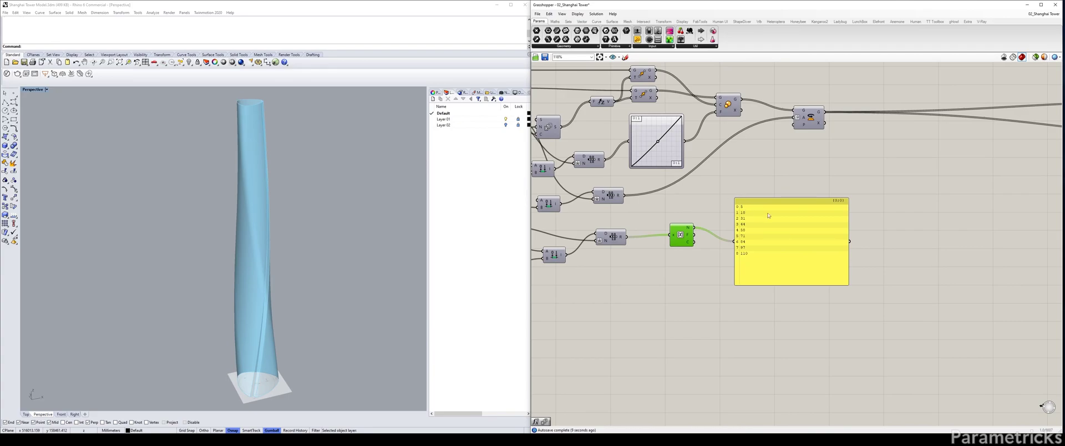
{"action": "left_click_drag", "start_coordinate": [760, 215], "coordinate": [816, 239]}
{"action": "right_click_drag", "start_coordinate": [773, 187], "coordinate": [730, 193]}
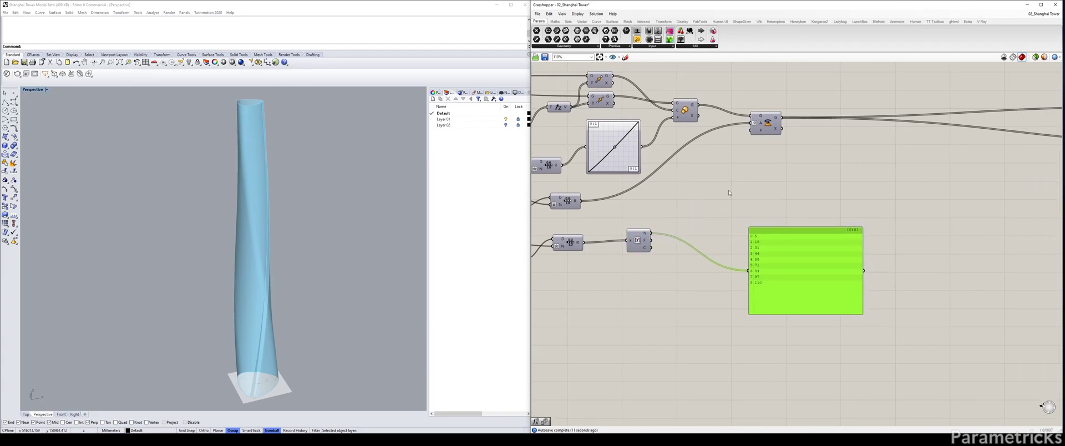
Add a List Item component, wiring the rotated floor curves into its list and the rounded zone values into its index
{"action": "left_click", "coordinate": [377, 244]}
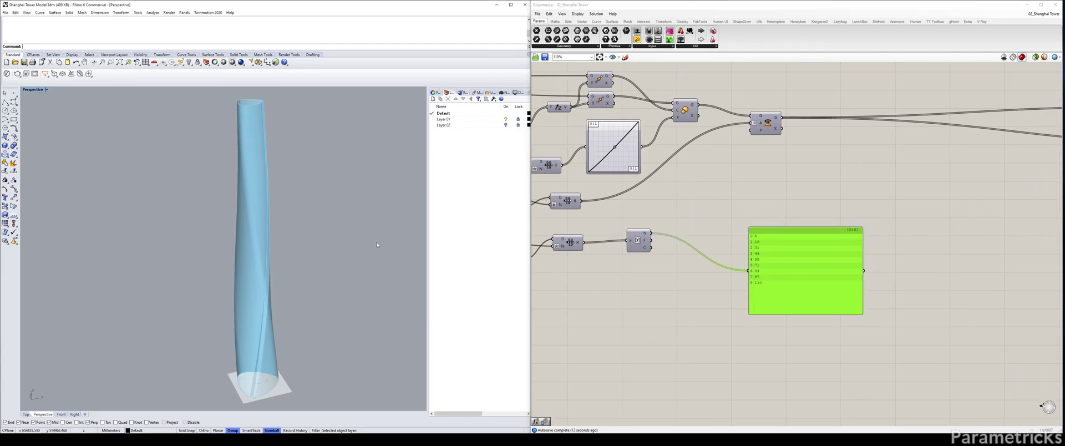
{"action": "double_click", "coordinate": [704, 197]}
{"action": "type", "text": "ITEM"}
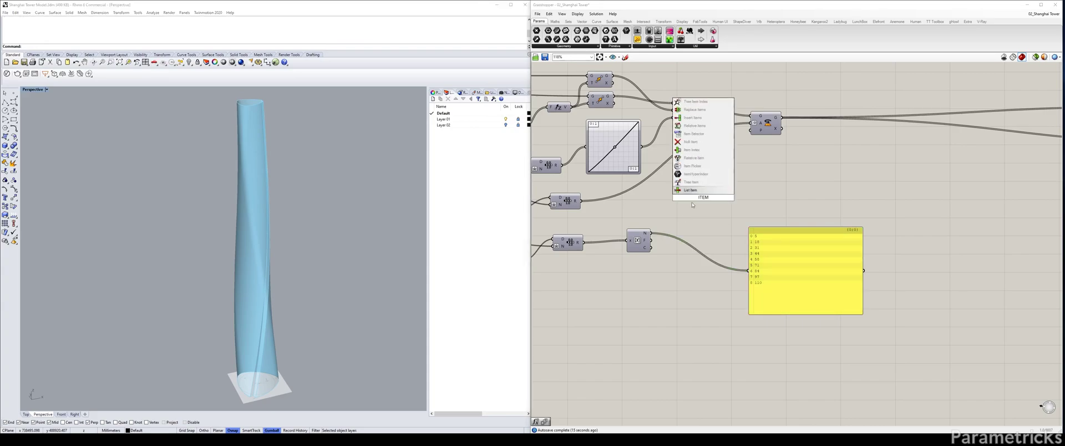
{"action": "key", "text": "Return"}
{"action": "left_click_drag", "start_coordinate": [700, 197], "coordinate": [772, 177]}
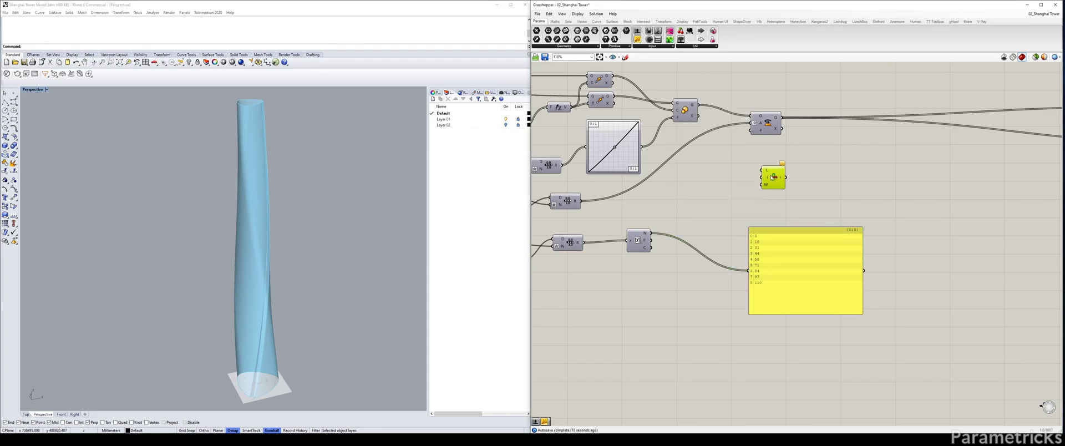
{"action": "left_click", "coordinate": [764, 124]}
{"action": "left_click_drag", "start_coordinate": [782, 123], "coordinate": [761, 171]}
{"action": "mouse_move", "coordinate": [652, 233]}
{"action": "left_mouse_down"}
{"action": "mouse_move", "coordinate": [723, 188]}
{"action": "mouse_move", "coordinate": [763, 178]}
{"action": "left_mouse_up"}
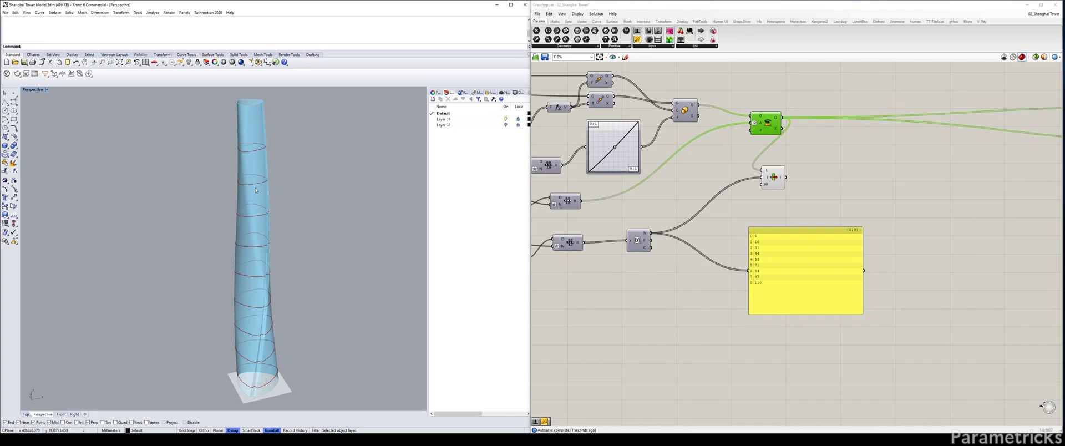
Turn on Layer 02 and compare the List Item's zone curves with the elevation drawing in a maximized Front view
{"action": "left_click", "coordinate": [505, 125]}
{"action": "left_click", "coordinate": [7, 74]}
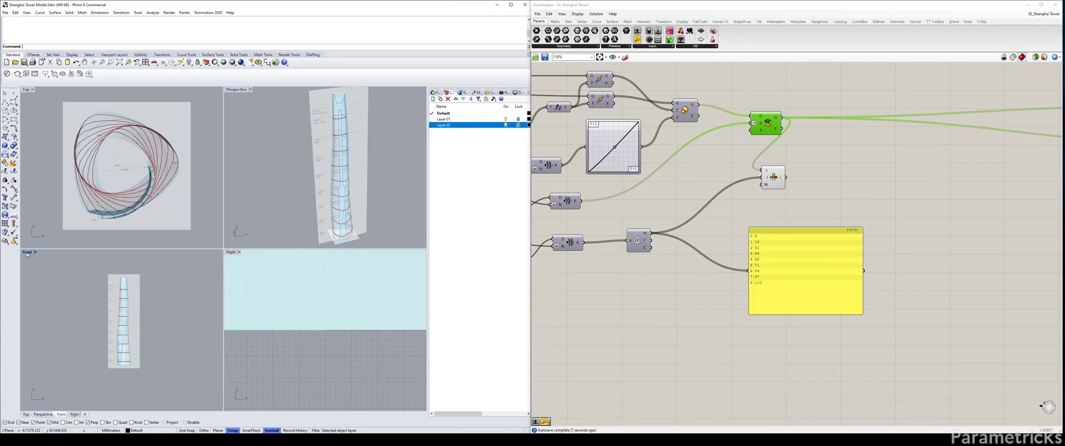
{"action": "double_click", "coordinate": [26, 251]}
{"action": "scroll", "coordinate": [219, 285], "scroll_direction": "up", "scroll_amount": 5}
{"action": "scroll", "coordinate": [219, 285], "scroll_direction": "up", "scroll_amount": 8}
{"action": "scroll", "coordinate": [219, 285], "scroll_direction": "down", "scroll_amount": 4}
{"action": "right_click_drag", "start_coordinate": [220, 285], "coordinate": [219, 301]}
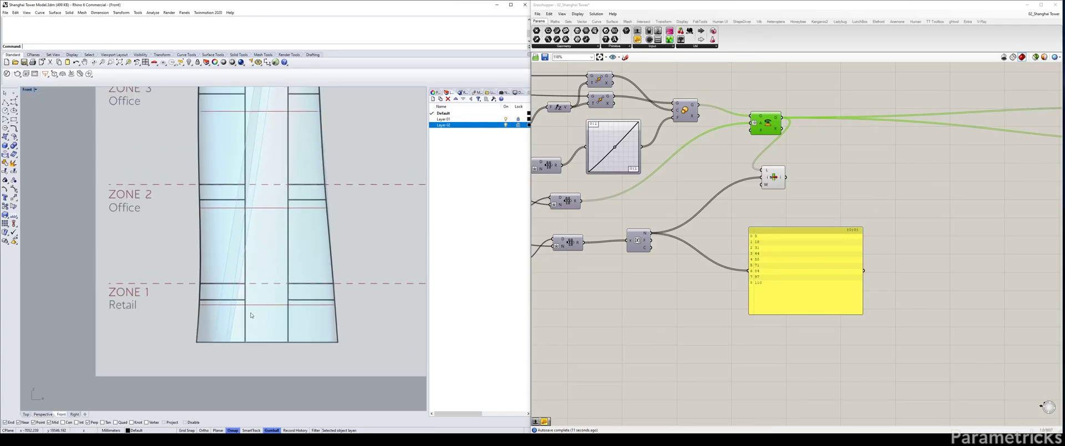
{"action": "left_click", "coordinate": [777, 170]}
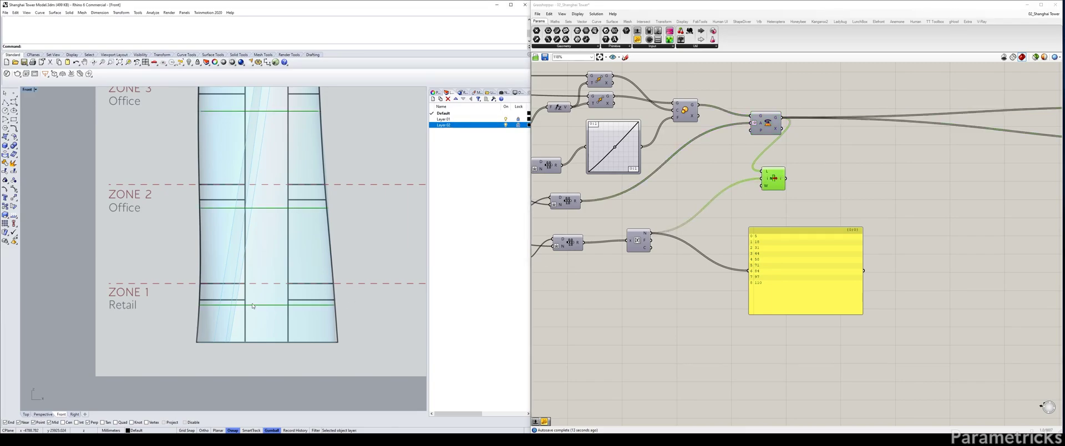
{"action": "scroll", "coordinate": [204, 299], "scroll_direction": "up", "scroll_amount": 3}
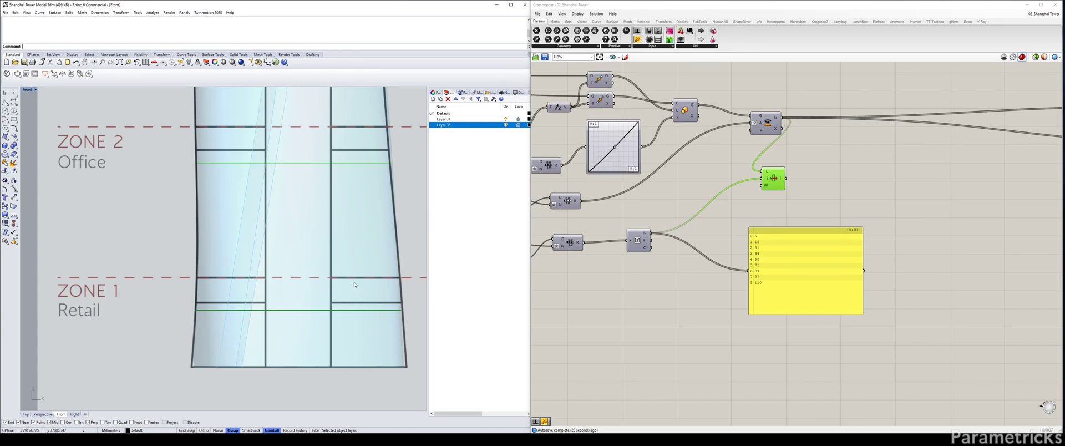
Set the ZONE 1 END slider to 7
{"action": "scroll", "coordinate": [614, 199], "scroll_direction": "down", "scroll_amount": 3}
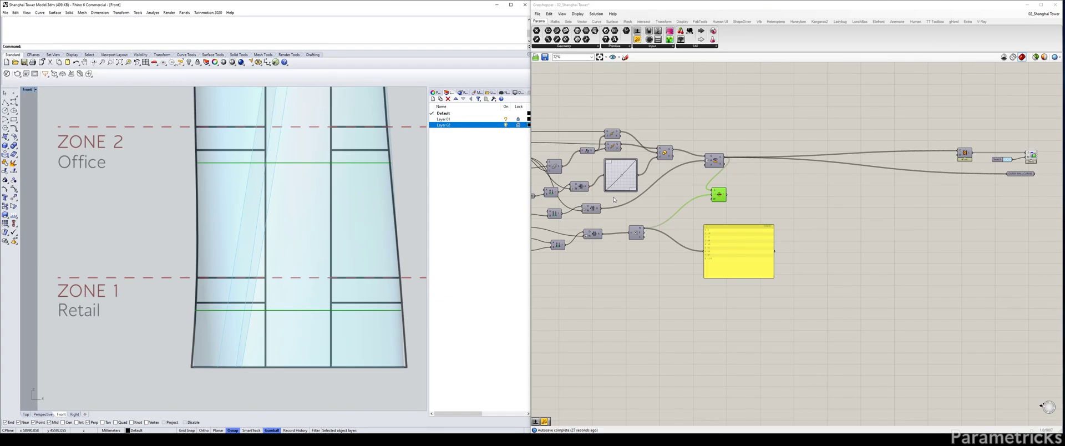
{"action": "scroll", "coordinate": [623, 200], "scroll_direction": "down", "scroll_amount": 1}
{"action": "right_click_drag", "start_coordinate": [622, 200], "coordinate": [780, 191]}
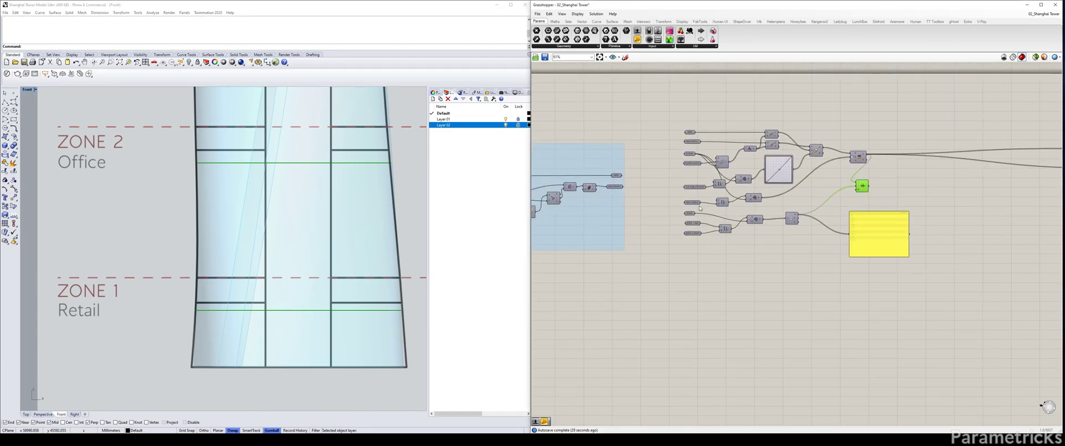
{"action": "scroll", "coordinate": [697, 220], "scroll_direction": "up", "scroll_amount": 3}
{"action": "scroll", "coordinate": [697, 220], "scroll_direction": "down", "scroll_amount": 5}
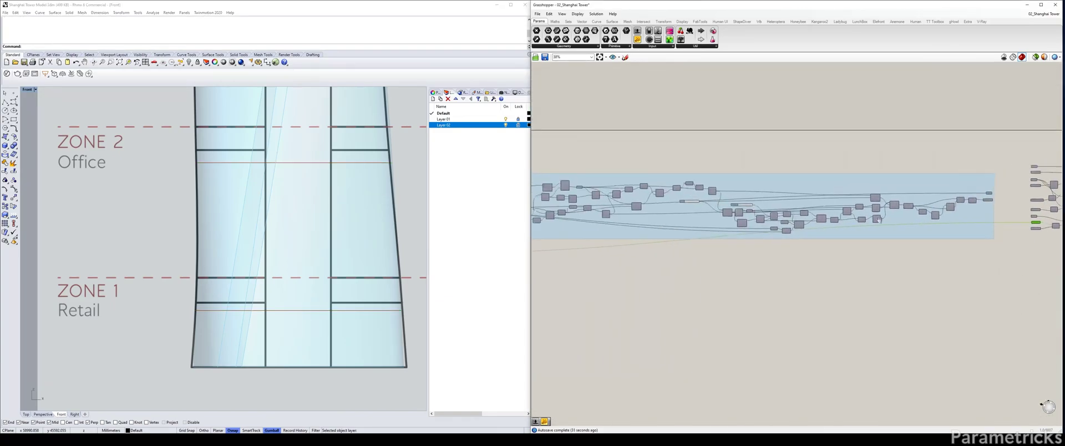
{"action": "scroll", "coordinate": [555, 231], "scroll_direction": "up", "scroll_amount": 9}
{"action": "double_click", "coordinate": [652, 237]}
{"action": "type", "text": "7"}
{"action": "key", "text": "Return"}
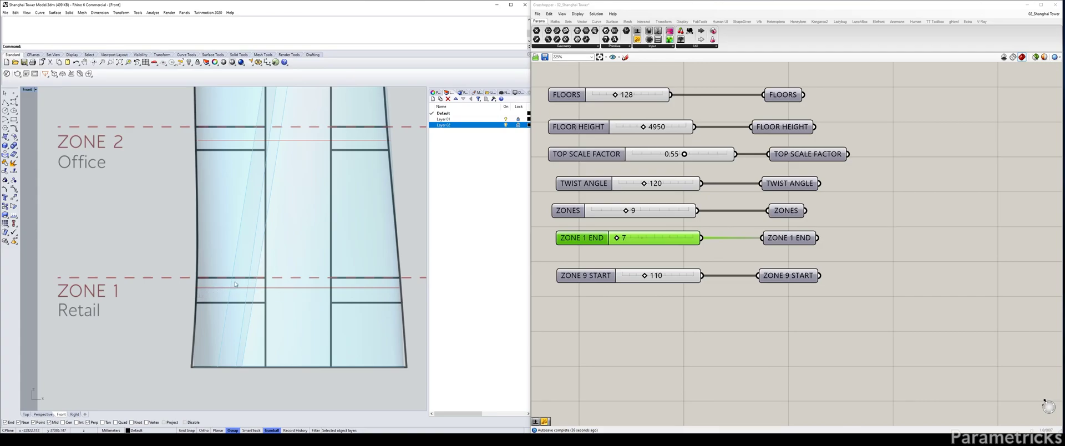
Examine how the zone curves line up with the elevation drawing from Zone 1 up to Zone 9
{"action": "right_click_drag", "start_coordinate": [260, 185], "coordinate": [272, 291]}
{"action": "scroll", "coordinate": [272, 292], "scroll_direction": "down", "scroll_amount": 4}
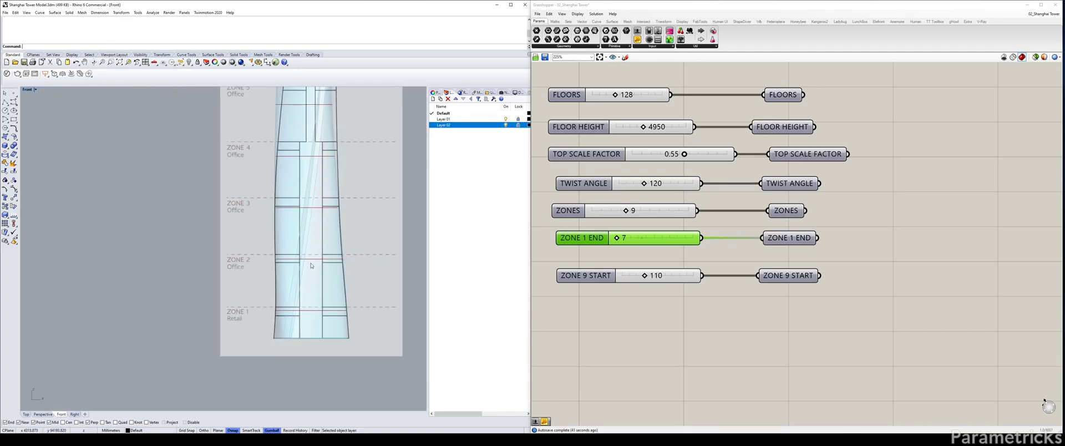
{"action": "scroll", "coordinate": [283, 282], "scroll_direction": "up", "scroll_amount": 2}
{"action": "scroll", "coordinate": [280, 278], "scroll_direction": "up", "scroll_amount": 1}
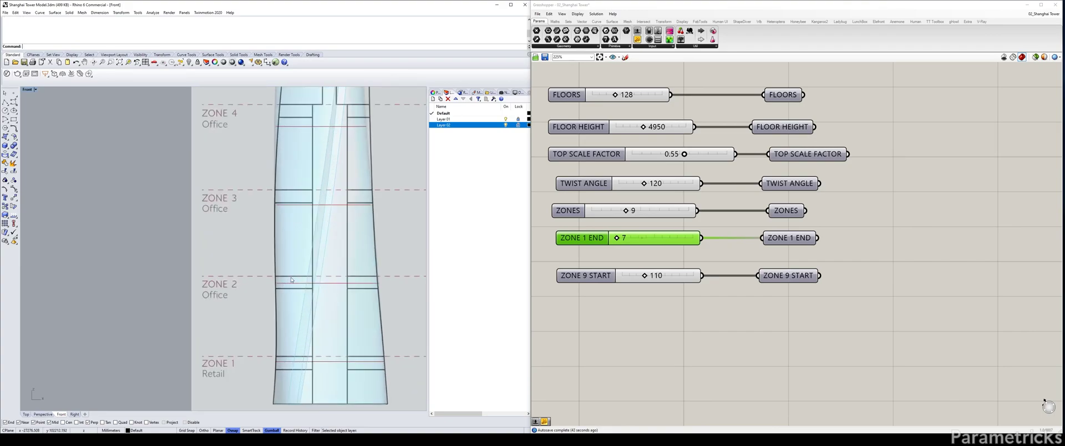
{"action": "scroll", "coordinate": [261, 262], "scroll_direction": "up", "scroll_amount": 2}
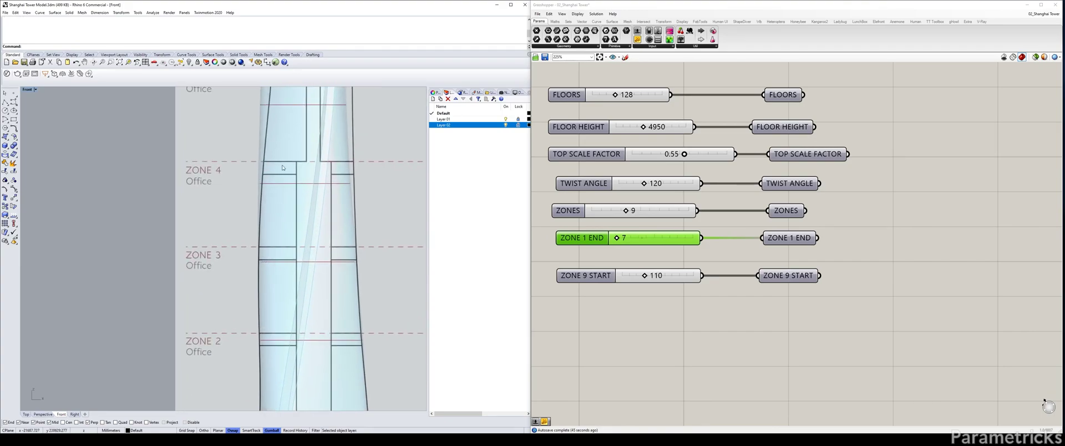
{"action": "right_click_drag", "start_coordinate": [281, 174], "coordinate": [266, 282]}
{"action": "right_click_drag", "start_coordinate": [262, 206], "coordinate": [250, 261]}
{"action": "right_click_drag", "start_coordinate": [258, 182], "coordinate": [243, 257]}
{"action": "right_click_drag", "start_coordinate": [225, 150], "coordinate": [237, 230]}
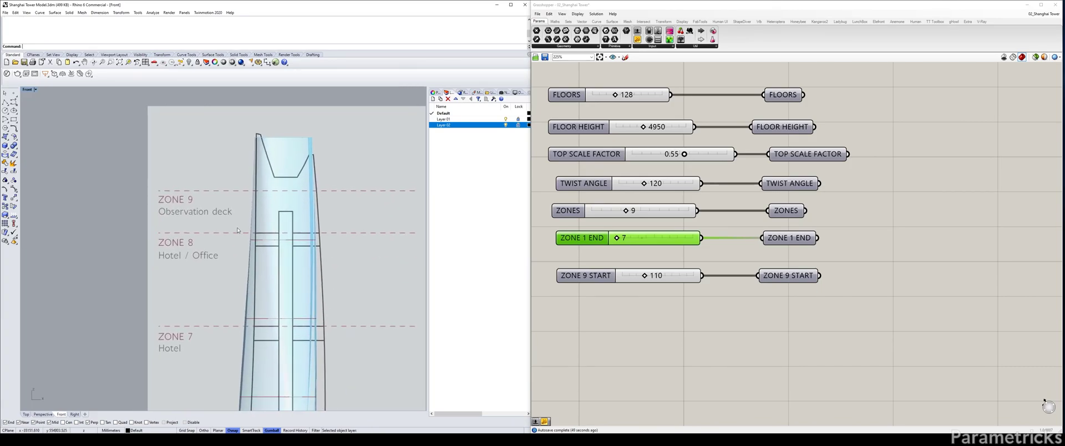
{"action": "scroll", "coordinate": [261, 232], "scroll_direction": "up", "scroll_amount": 2}
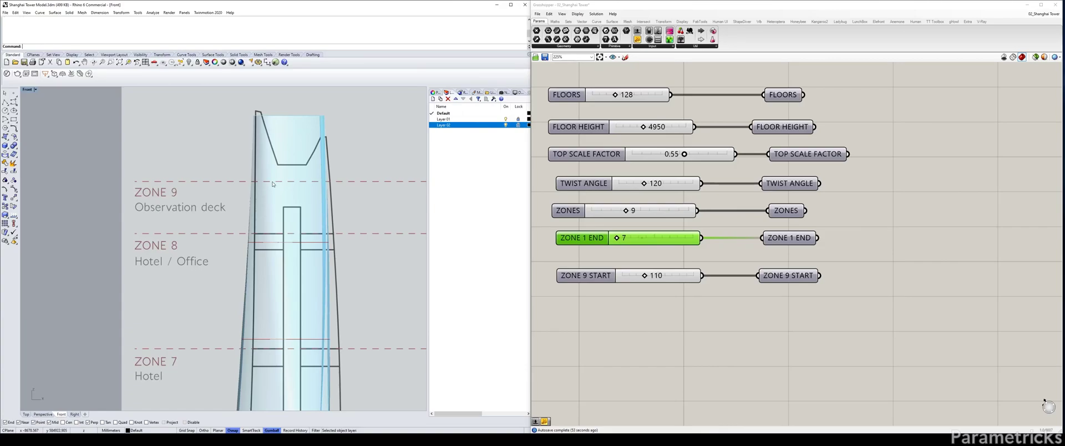
Try a ZONE 9 START value of 113, and restore the slider to 110
{"action": "double_click", "coordinate": [644, 274]}
{"action": "type", "text": "113"}
{"action": "key", "text": "Return"}
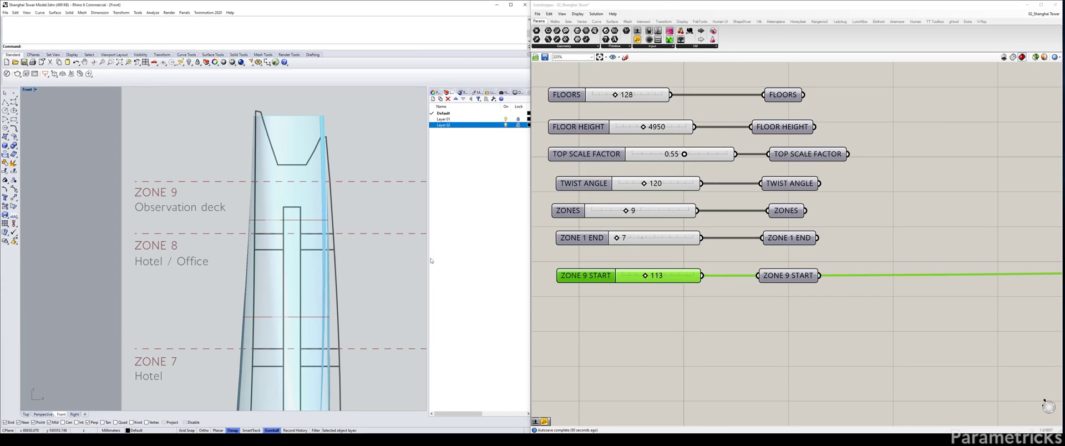
{"action": "double_click", "coordinate": [629, 275]}
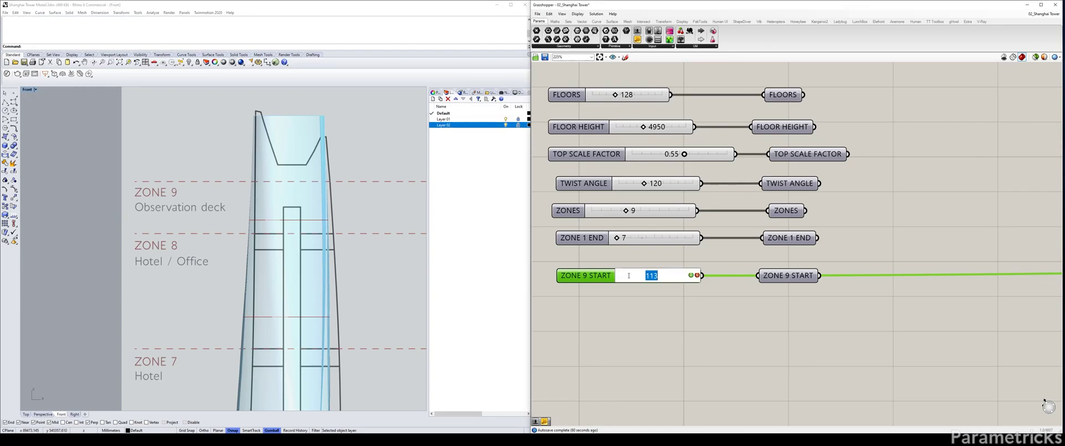
{"action": "type", "text": "110"}
{"action": "key", "text": "Return"}
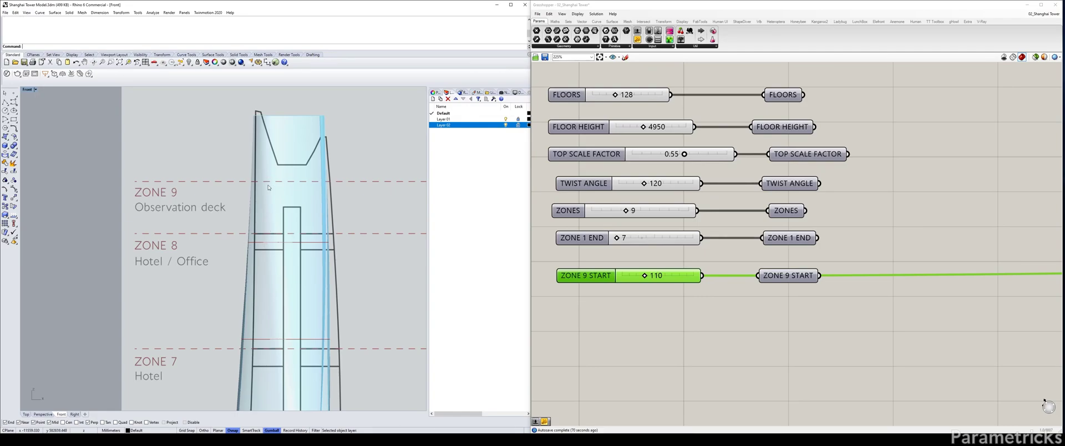
{"action": "scroll", "coordinate": [268, 187], "scroll_direction": "down", "scroll_amount": 5}
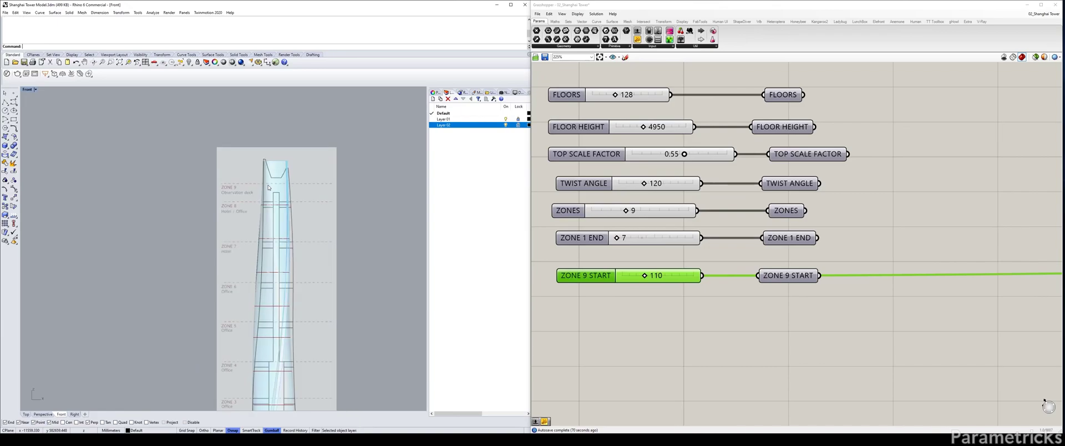
Highlight the List Item's zone curves and compare them with the elevation drawing's zone lines from Zone 1 up to Zone 9
{"action": "right_click_drag", "start_coordinate": [303, 285], "coordinate": [307, 193]}
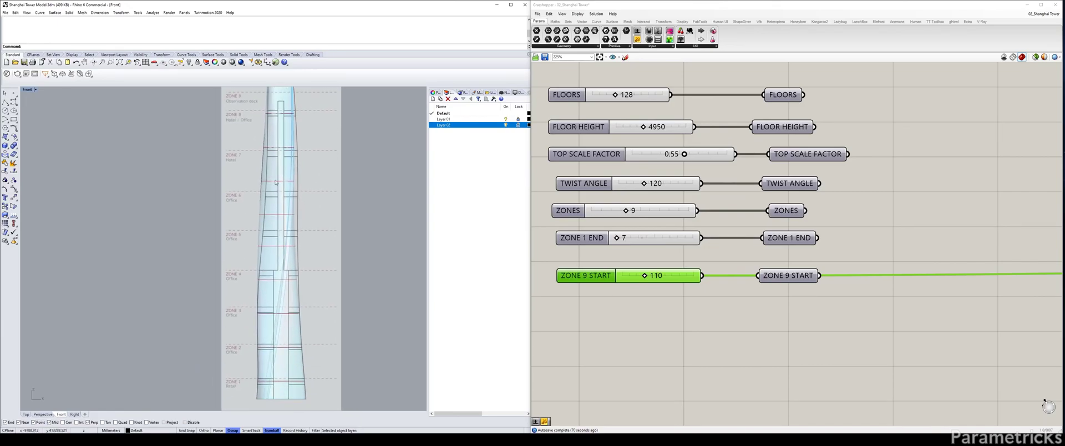
{"action": "scroll", "coordinate": [294, 311], "scroll_direction": "up", "scroll_amount": 3}
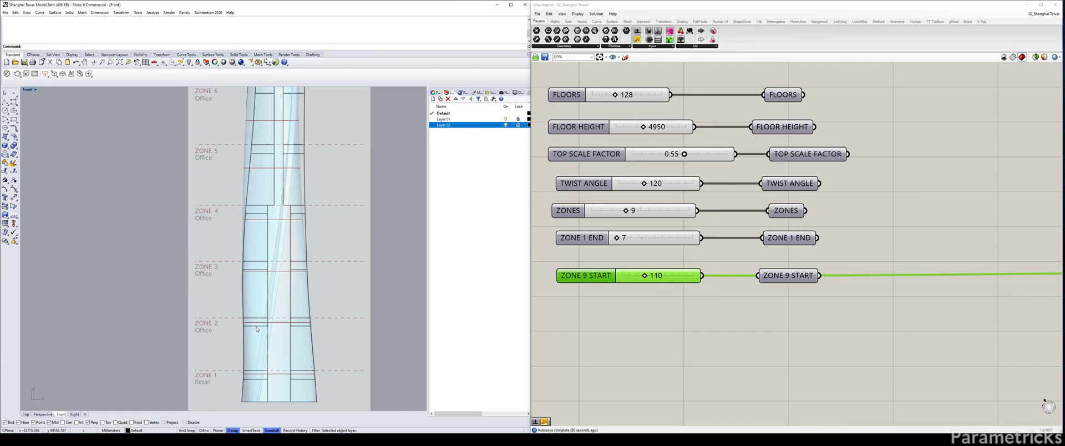
{"action": "scroll", "coordinate": [891, 209], "scroll_direction": "down", "scroll_amount": 10}
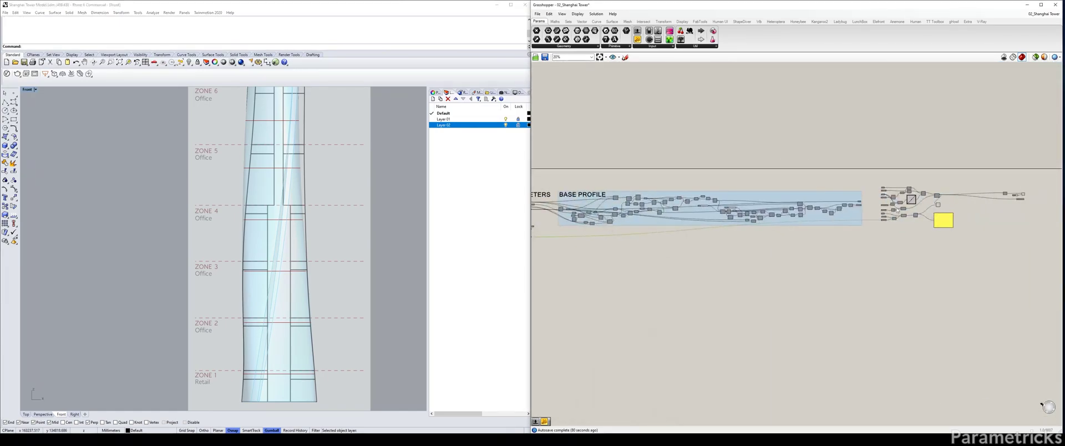
{"action": "scroll", "coordinate": [932, 215], "scroll_direction": "up", "scroll_amount": 2}
{"action": "left_click", "coordinate": [941, 198]}
{"action": "scroll", "coordinate": [249, 284], "scroll_direction": "up", "scroll_amount": 1}
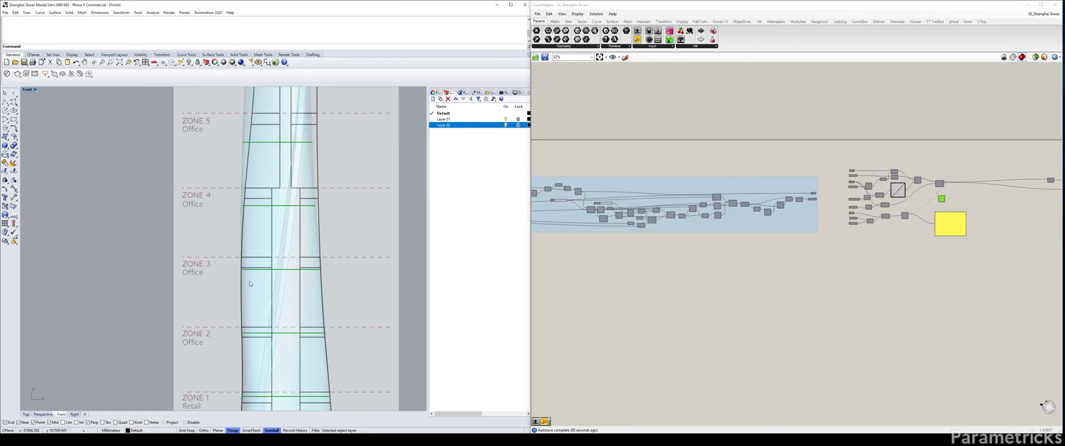
{"action": "right_click_drag", "start_coordinate": [247, 266], "coordinate": [253, 356]}
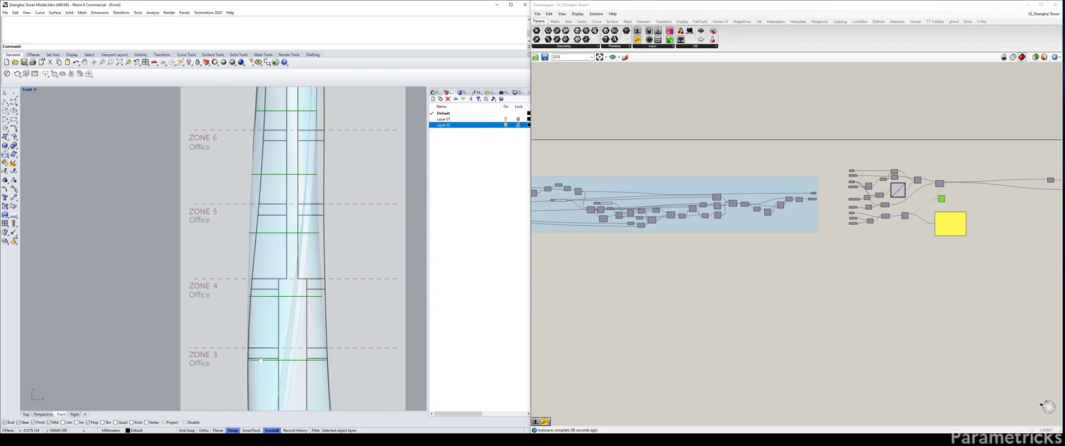
{"action": "right_click_drag", "start_coordinate": [256, 287], "coordinate": [265, 375]}
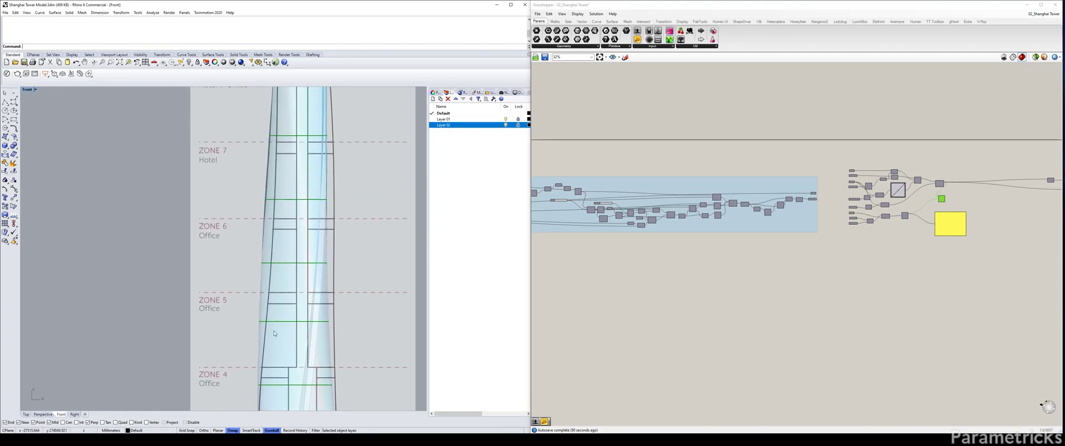
{"action": "right_click_drag", "start_coordinate": [289, 230], "coordinate": [312, 298]}
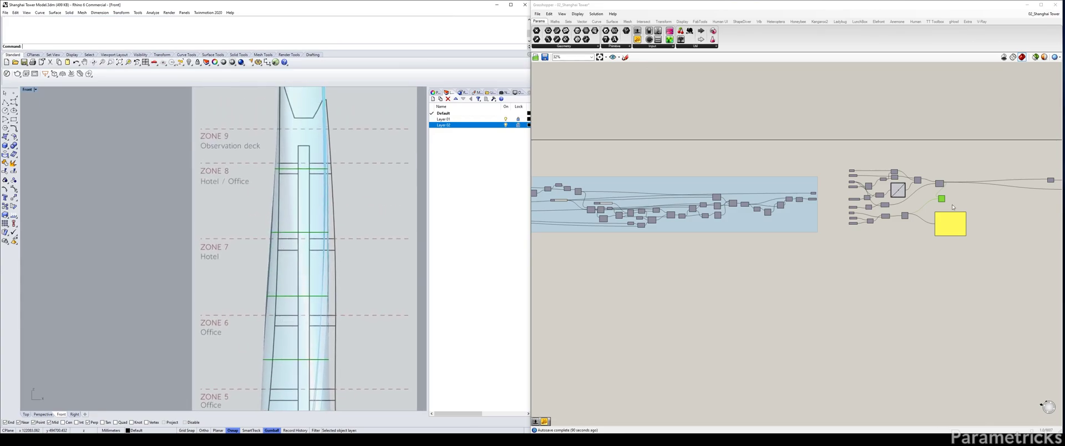
Set the expression on the zone Range's N input to x-2 and check the zone curves in the Front view
{"action": "scroll", "coordinate": [953, 207], "scroll_direction": "up", "scroll_amount": 8}
{"action": "right_click", "coordinate": [707, 225]}
{"action": "mouse_move", "coordinate": [748, 284]}
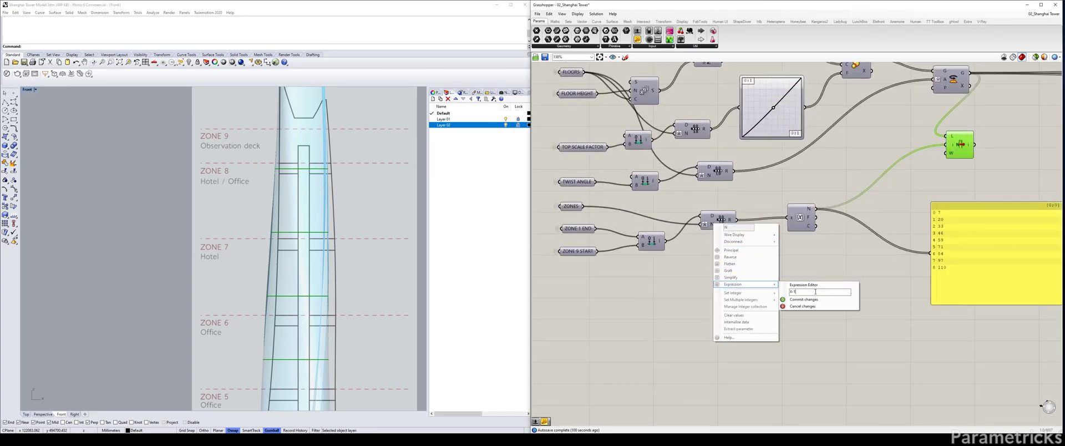
{"action": "type", "text": "2"}
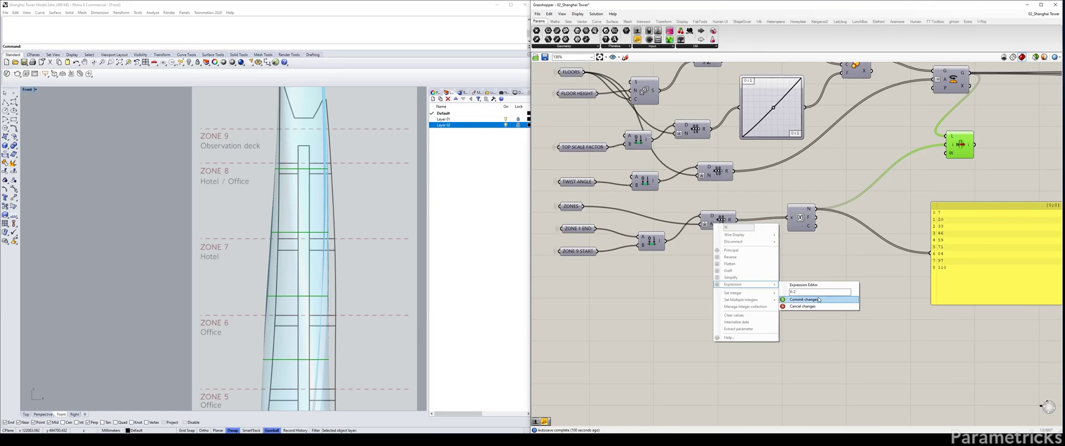
{"action": "key", "text": "Return"}
{"action": "scroll", "coordinate": [301, 255], "scroll_direction": "down", "scroll_amount": 2}
{"action": "right_click_drag", "start_coordinate": [329, 336], "coordinate": [328, 272]}
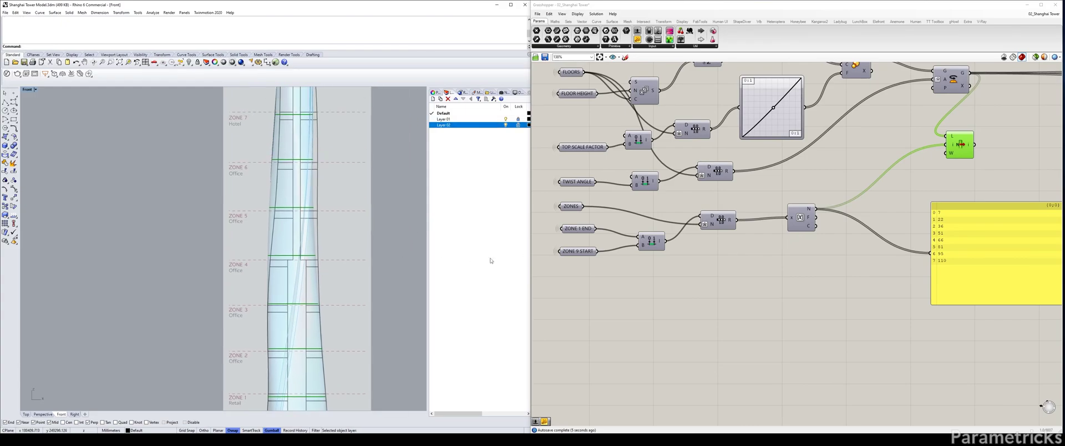
Add a Remap Numbers component below the Round component of the zone definition
{"action": "right_click_drag", "start_coordinate": [861, 254], "coordinate": [727, 282]}
{"action": "left_click_drag", "start_coordinate": [674, 256], "coordinate": [654, 258]}
{"action": "right_click_drag", "start_coordinate": [654, 258], "coordinate": [714, 257]}
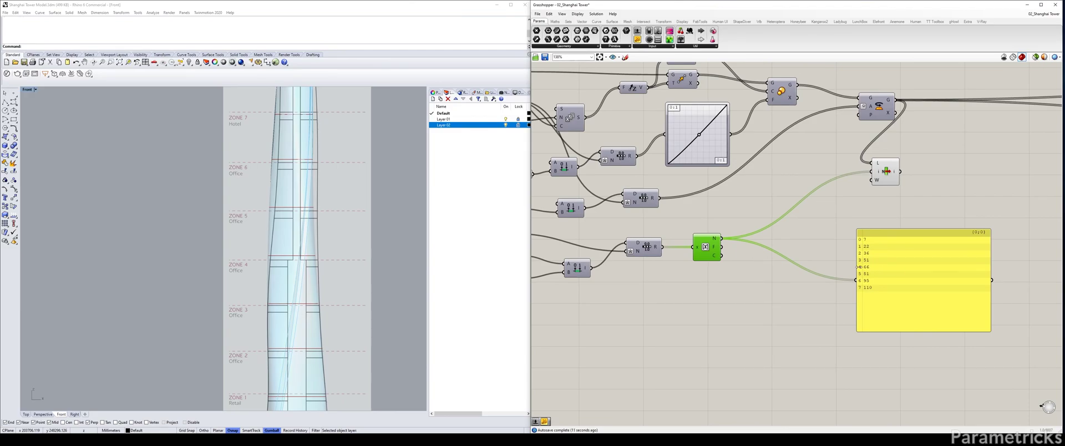
{"action": "right_click_drag", "start_coordinate": [717, 294], "coordinate": [704, 297]}
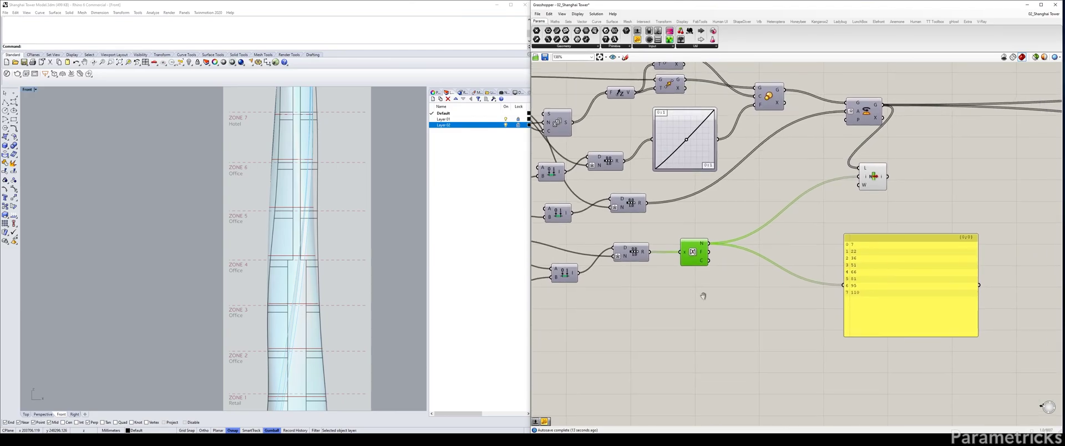
{"action": "double_click", "coordinate": [703, 296]}
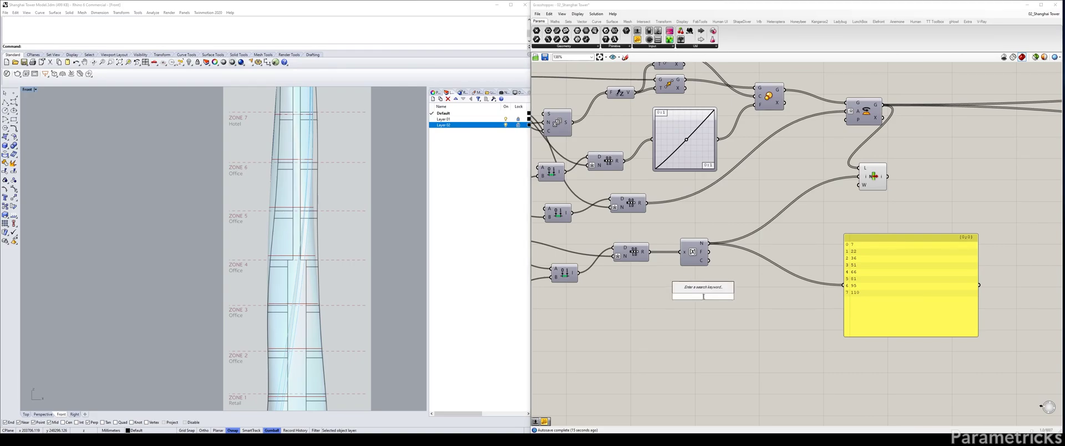
{"action": "type", "text": "remap"}
{"action": "key", "text": "Return"}
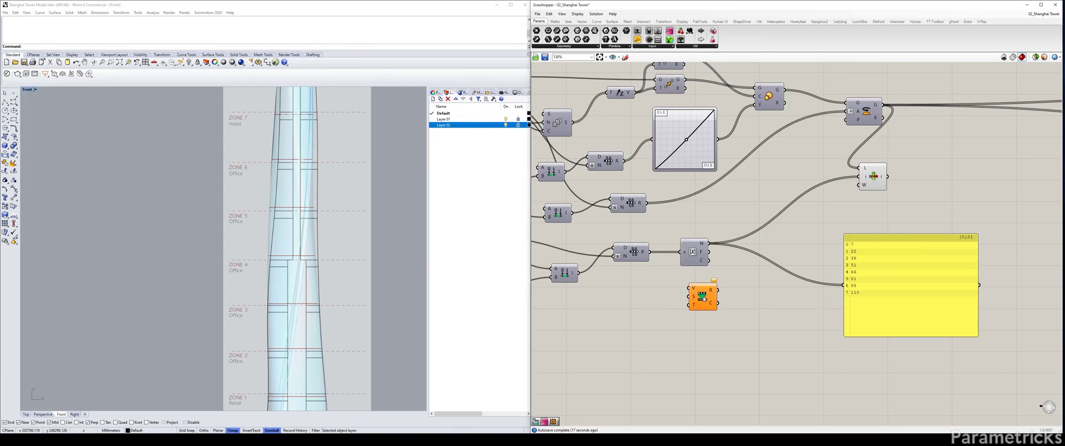
{"action": "right_click_drag", "start_coordinate": [703, 297], "coordinate": [799, 264]}
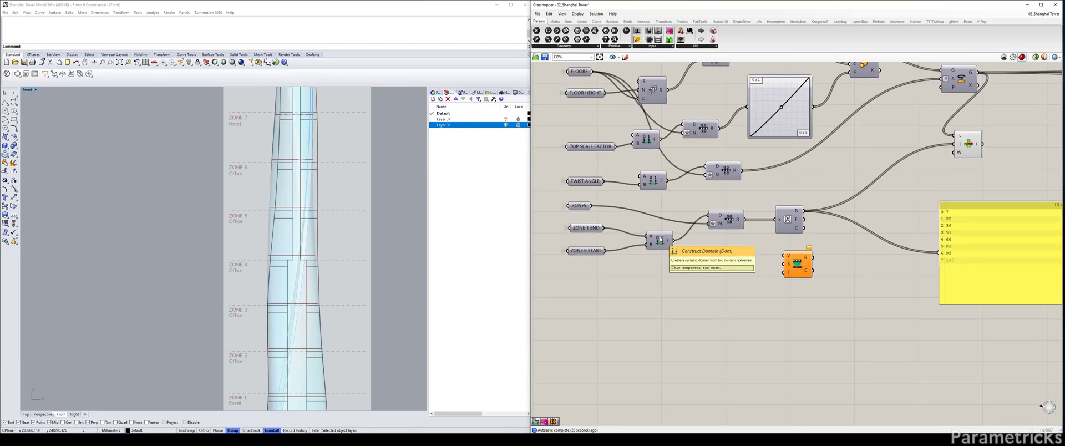
Duplicate the zone Range, disconnect the copy's domain input, and show its values in the panel
{"action": "left_click", "coordinate": [497, 34]}
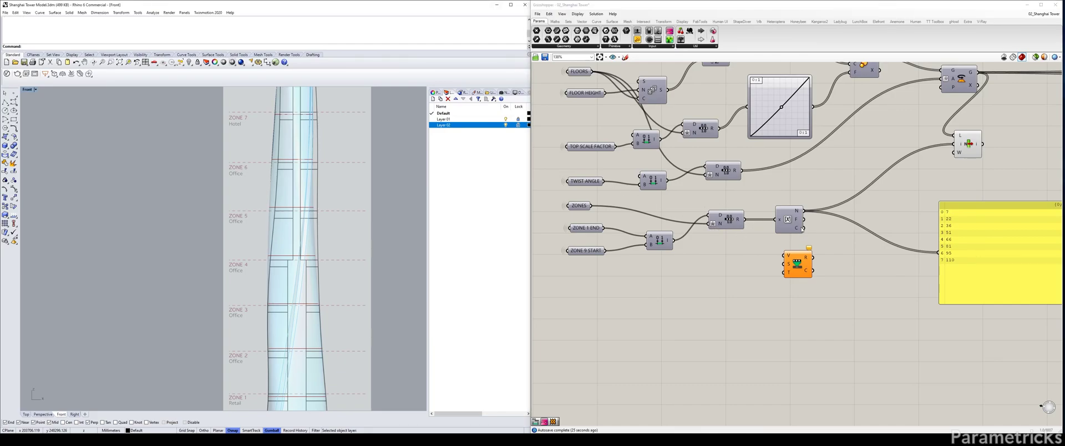
{"action": "left_click_drag", "start_coordinate": [799, 232], "coordinate": [830, 209]}
{"action": "left_click_drag", "start_coordinate": [732, 221], "coordinate": [727, 249]}
{"action": "left_click", "coordinate": [715, 223]}
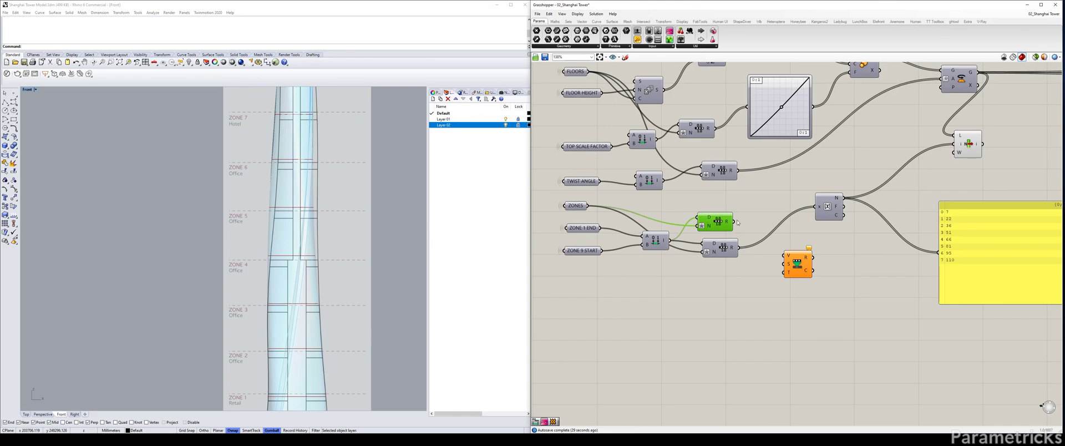
{"action": "left_click_drag", "start_coordinate": [735, 221], "coordinate": [702, 209]}
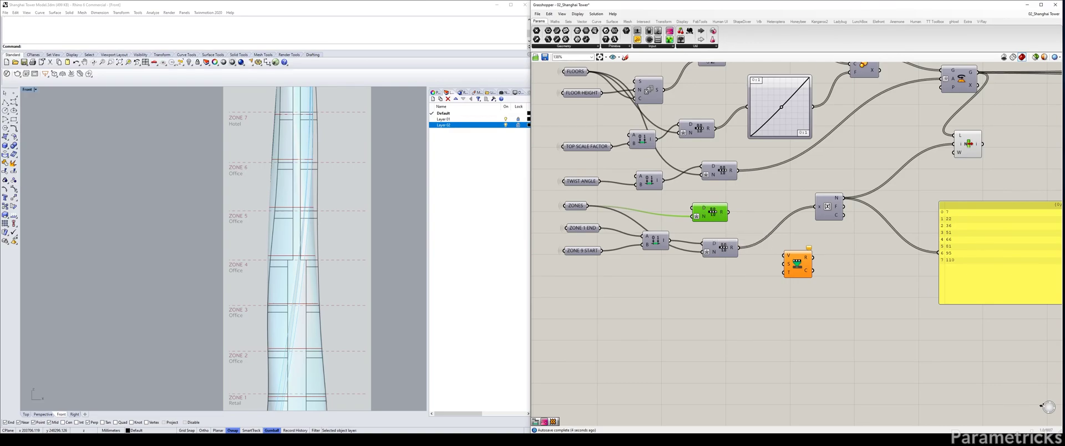
{"action": "left_click_drag", "start_coordinate": [728, 211], "coordinate": [938, 252]}
{"action": "right_click_drag", "start_coordinate": [943, 259], "coordinate": [878, 246]}
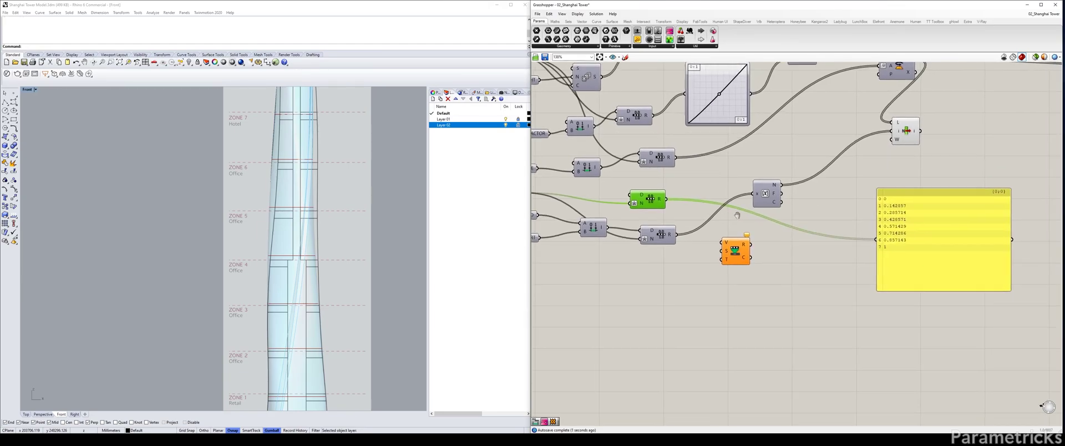
{"action": "right_click_drag", "start_coordinate": [730, 212], "coordinate": [805, 232]}
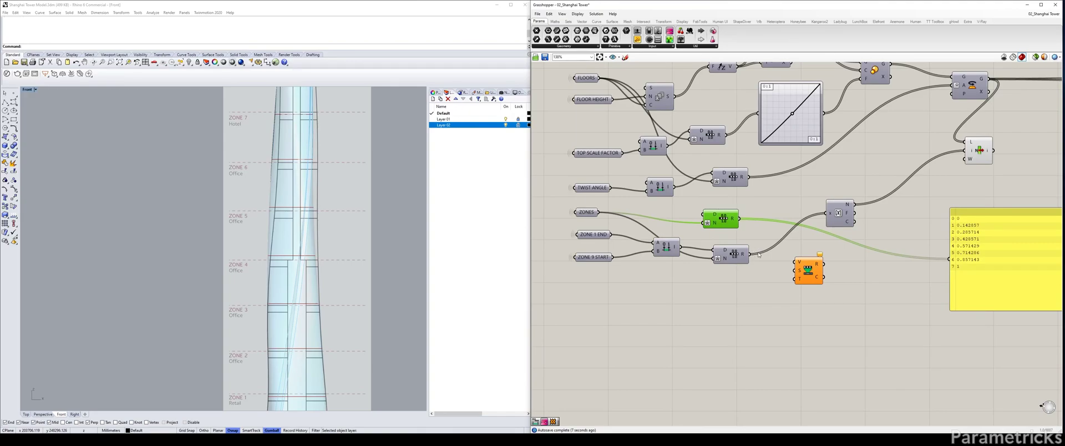
Copy the top-scale Graph Mapper next to Remap Numbers and place the ZONES parameter and duplicate Range in line with it
{"action": "left_click", "coordinate": [800, 277]}
{"action": "right_click_drag", "start_coordinate": [996, 236], "coordinate": [914, 227]}
{"action": "double_click", "coordinate": [755, 275]}
{"action": "left_click_drag", "start_coordinate": [709, 81], "coordinate": [770, 241], "text": "alt"}
{"action": "right_click_drag", "start_coordinate": [637, 209], "coordinate": [699, 203]}
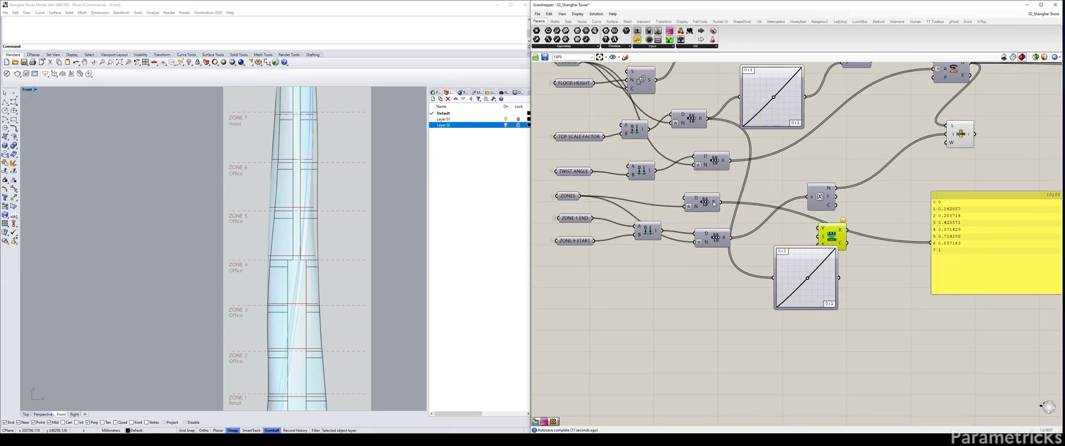
{"action": "left_click_drag", "start_coordinate": [699, 202], "coordinate": [707, 289]}
{"action": "left_click_drag", "start_coordinate": [568, 197], "coordinate": [572, 265]}
{"action": "left_click_drag", "start_coordinate": [712, 290], "coordinate": [711, 283]}
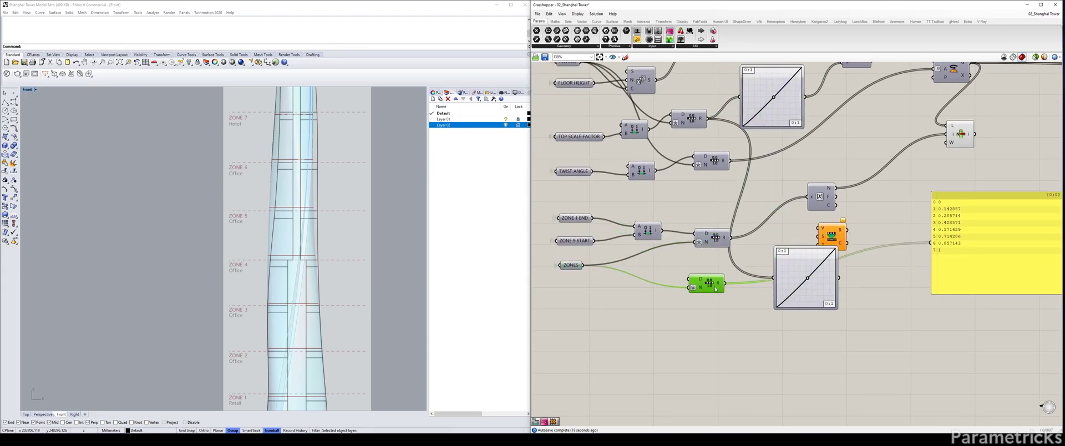
Feed the duplicate Range through the copied Graph Mapper into Remap Numbers, using the zone domain as target and the panel for the result
{"action": "right_click_drag", "start_coordinate": [767, 280], "coordinate": [669, 274]}
{"action": "left_click_drag", "start_coordinate": [741, 272], "coordinate": [832, 236]}
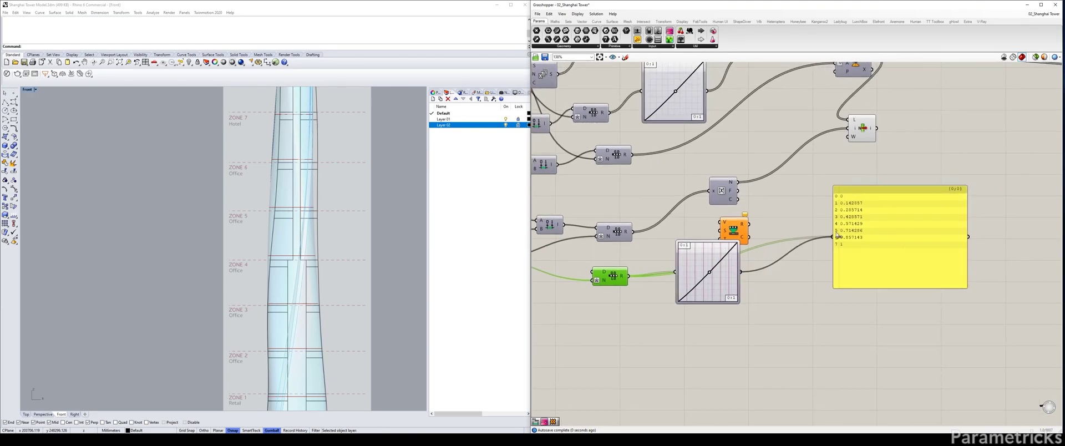
{"action": "left_click_drag", "start_coordinate": [732, 260], "coordinate": [712, 259]}
{"action": "left_click_drag", "start_coordinate": [723, 233], "coordinate": [737, 230]}
{"action": "left_click_drag", "start_coordinate": [719, 273], "coordinate": [738, 228]}
{"action": "right_click_drag", "start_coordinate": [626, 231], "coordinate": [708, 224]}
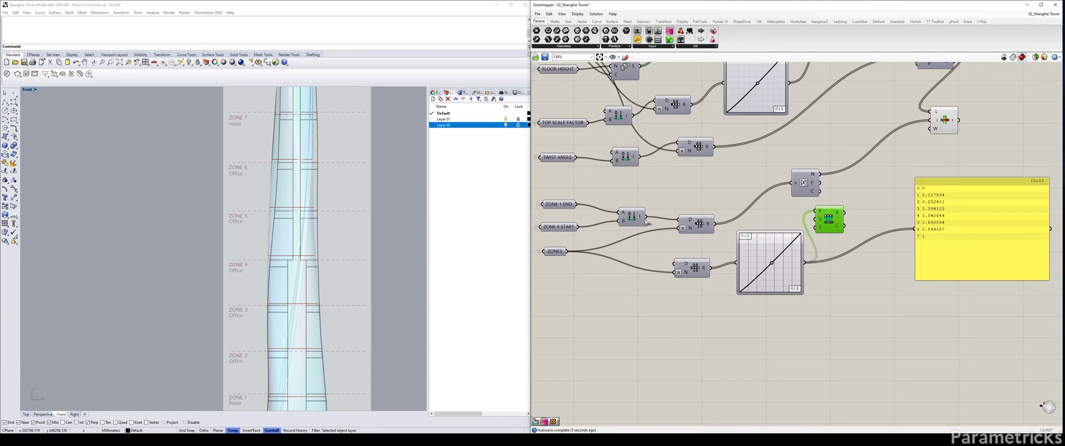
{"action": "left_click_drag", "start_coordinate": [715, 224], "coordinate": [907, 231]}
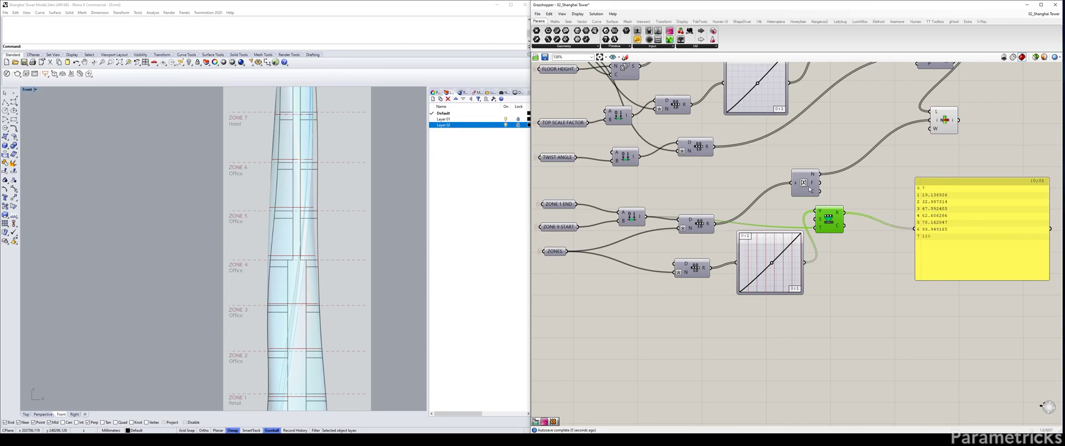
Feed the Remap Numbers result into Round and delete the original zone Range
{"action": "left_click_drag", "start_coordinate": [809, 189], "coordinate": [860, 181]}
{"action": "left_click_drag", "start_coordinate": [826, 221], "coordinate": [806, 203]}
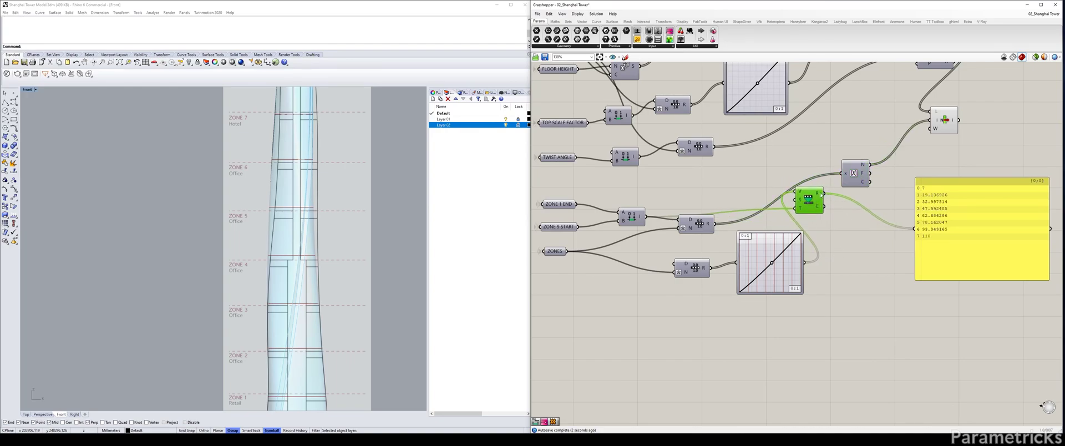
{"action": "left_click_drag", "start_coordinate": [696, 224], "coordinate": [687, 243]}
{"action": "key", "text": "Delete"}
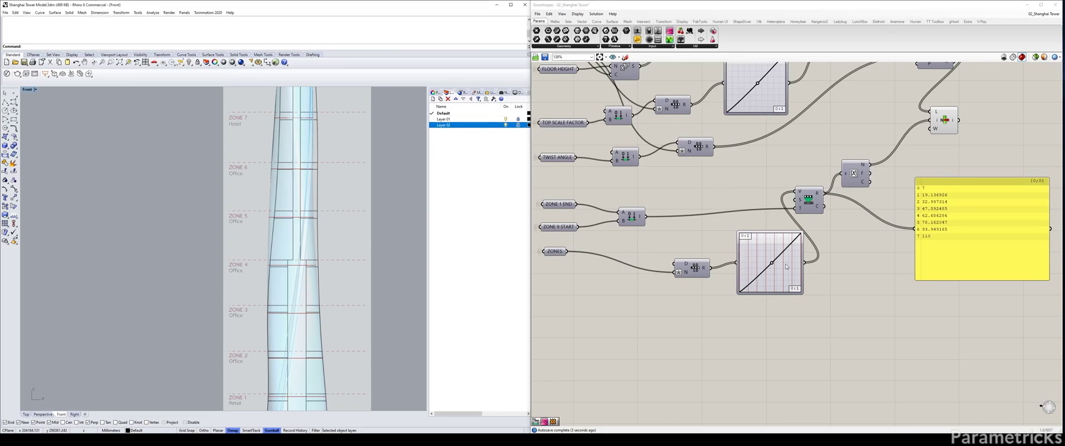
Fine-tune the copied Graph Mapper's curve handle to fit the zone curves to the elevation drawing
{"action": "scroll", "coordinate": [330, 279], "scroll_direction": "down", "scroll_amount": 4}
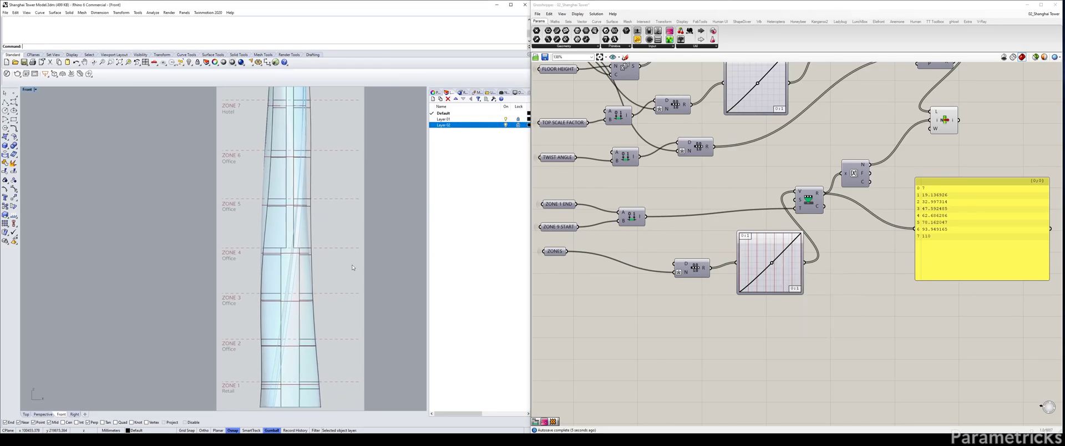
{"action": "left_click", "coordinate": [772, 264]}
{"action": "left_click_drag", "start_coordinate": [773, 264], "coordinate": [774, 262]}
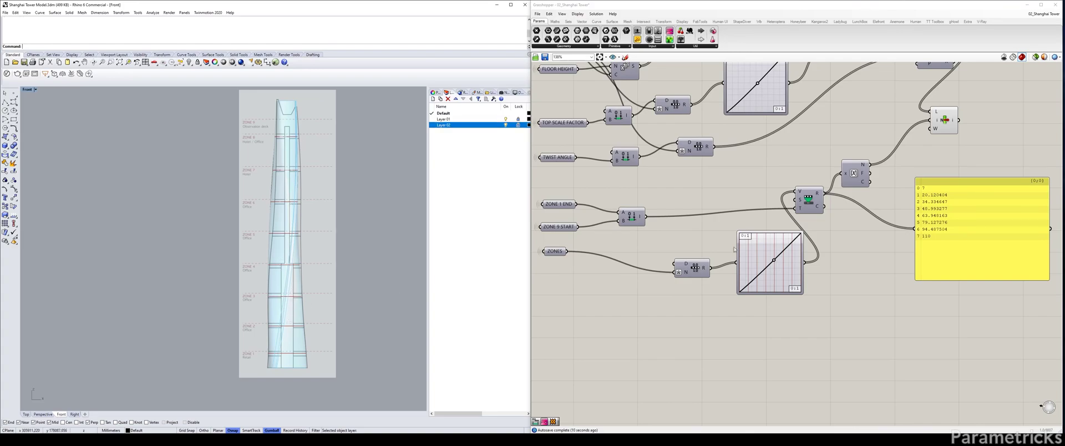
Move the zone Range and Graph Mapper closer to the ZONES parameter to tidy the layout
{"action": "left_click_drag", "start_coordinate": [686, 270], "coordinate": [636, 255]}
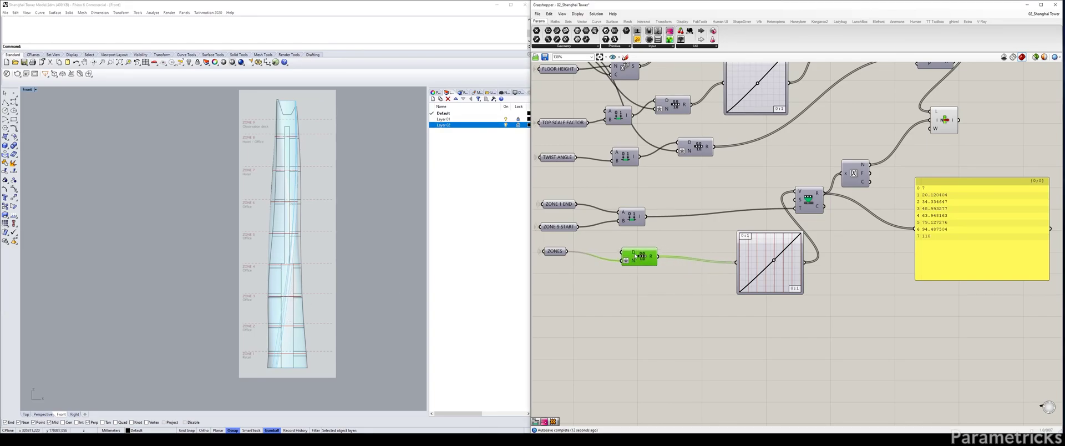
{"action": "left_click_drag", "start_coordinate": [776, 262], "coordinate": [733, 250]}
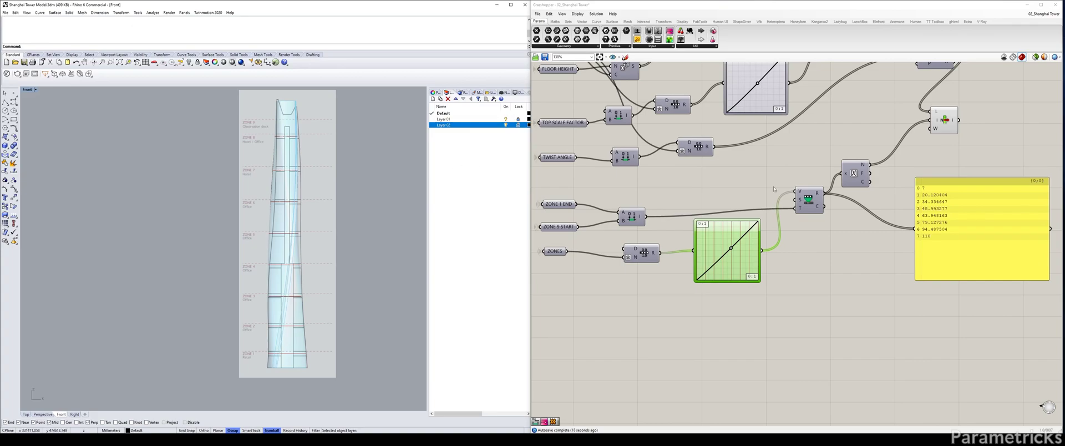
{"action": "right_click", "coordinate": [726, 244]}
{"action": "left_click", "coordinate": [844, 275]}
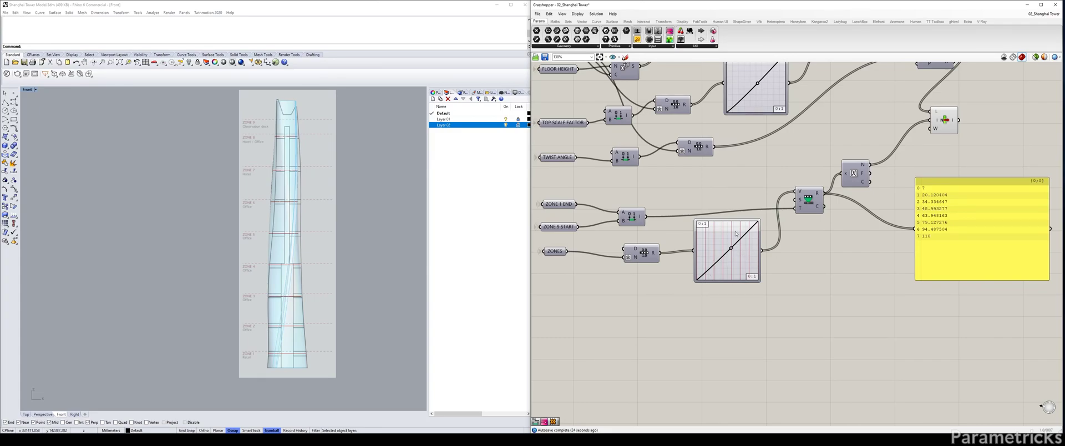
Connect Round's nearest-integer output to the panel in place of the Remap Numbers result
{"action": "right_click_drag", "start_coordinate": [959, 218], "coordinate": [851, 216]}
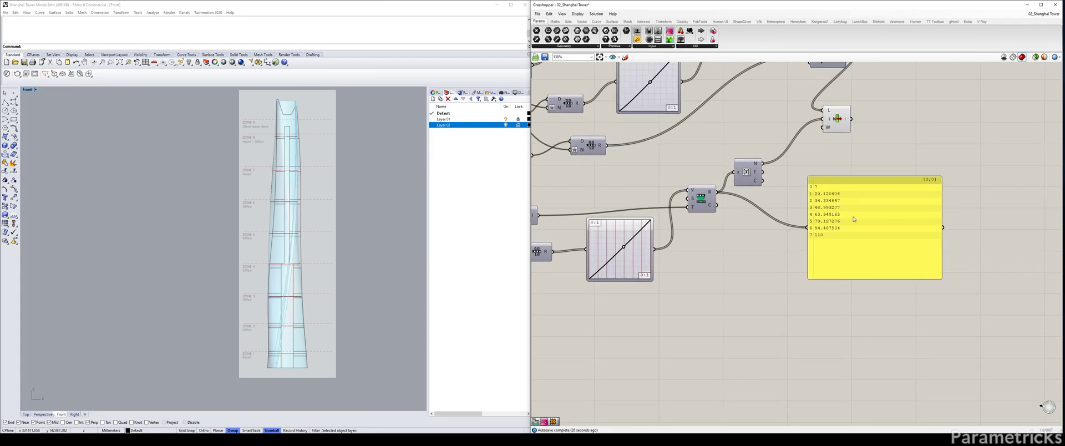
{"action": "right_click_drag", "start_coordinate": [701, 264], "coordinate": [790, 240]}
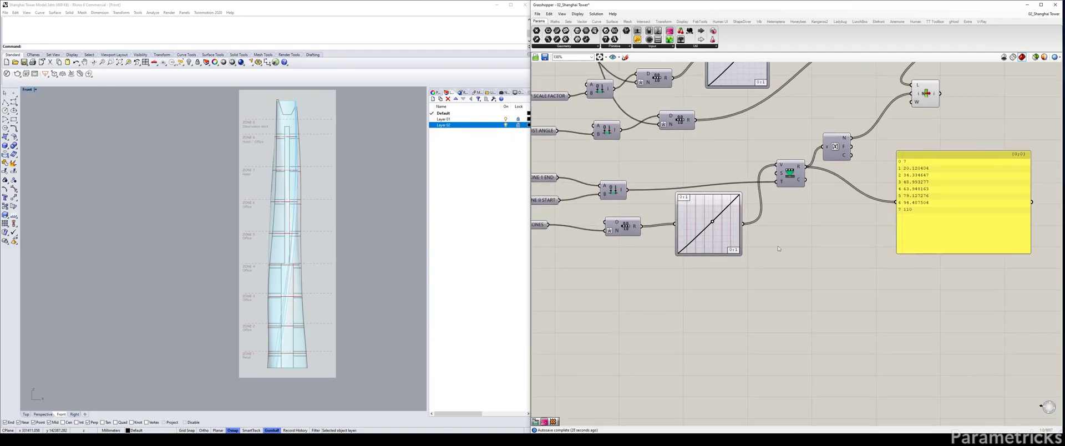
{"action": "right_click_drag", "start_coordinate": [706, 241], "coordinate": [732, 264]}
{"action": "double_click", "coordinate": [699, 307]}
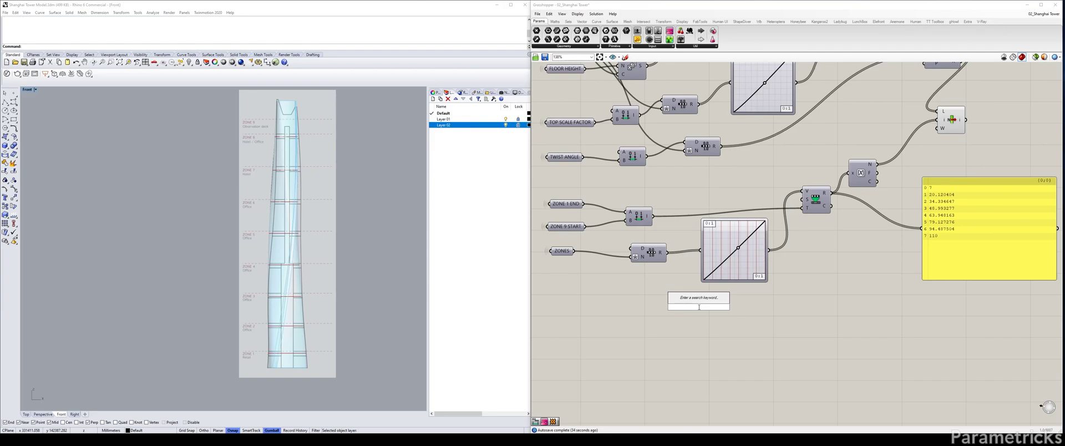
{"action": "right_click_drag", "start_coordinate": [916, 153], "coordinate": [829, 173]}
{"action": "left_click_drag", "start_coordinate": [788, 184], "coordinate": [836, 248]}
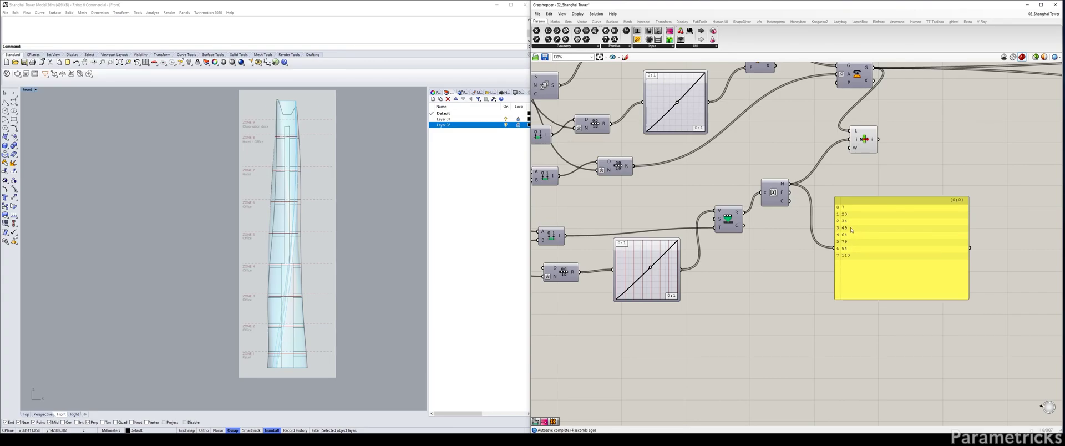
{"action": "left_click", "coordinate": [847, 230]}
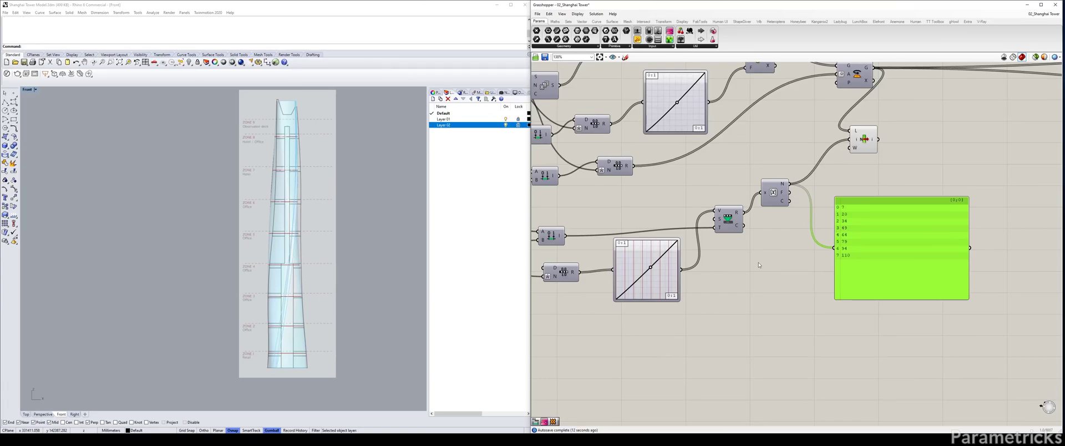
{"action": "left_click_drag", "start_coordinate": [661, 277], "coordinate": [659, 275]}
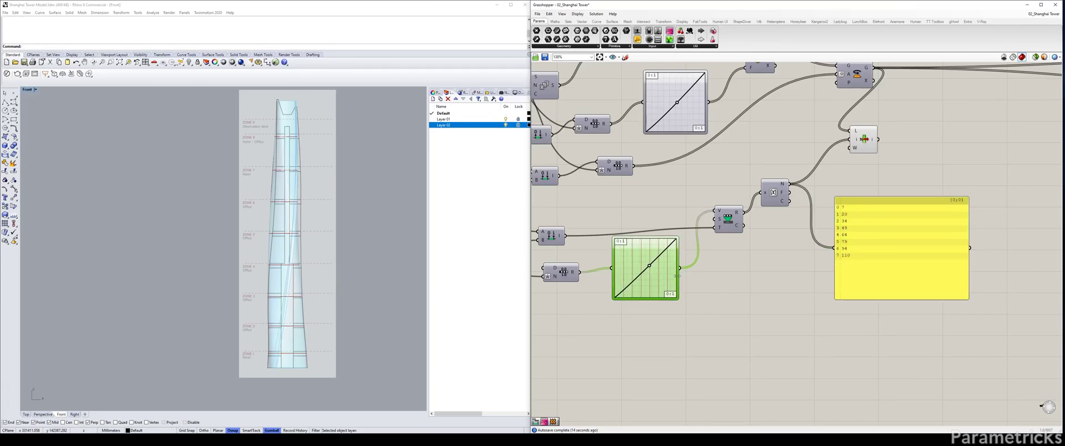
{"action": "right_click_drag", "start_coordinate": [750, 272], "coordinate": [776, 254]}
{"action": "right_click_drag", "start_coordinate": [656, 280], "coordinate": [734, 271]}
{"action": "right_click_drag", "start_coordinate": [869, 275], "coordinate": [743, 281]}
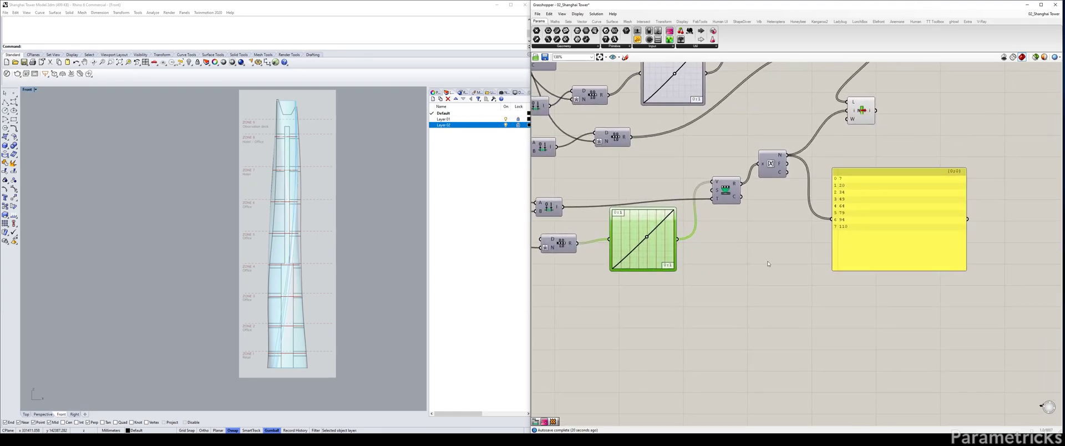
{"action": "right_click_drag", "start_coordinate": [599, 264], "coordinate": [681, 259]}
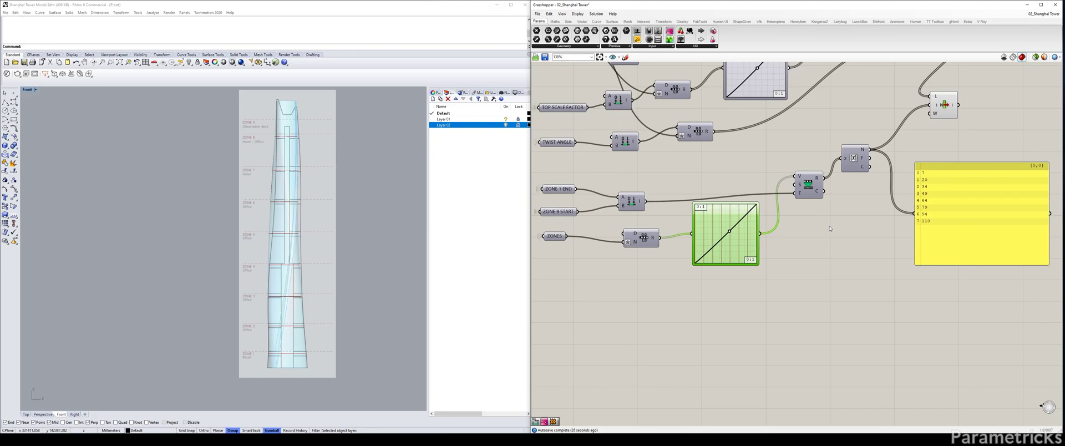
Insert a Number parameter between the Round component's nearest output and the floor number panel, and shrink the panel
{"action": "right_click_drag", "start_coordinate": [812, 235], "coordinate": [706, 245]}
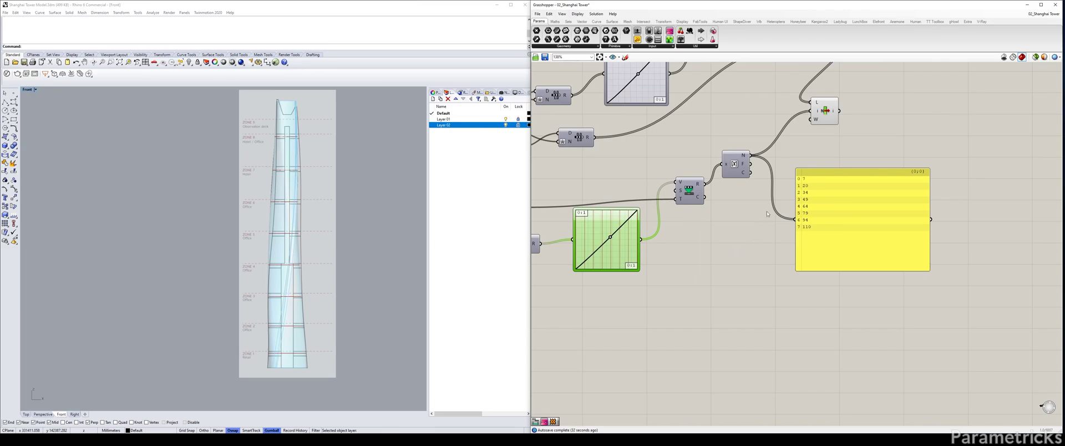
{"action": "double_click", "coordinate": [758, 236]}
{"action": "type", "text": "number"}
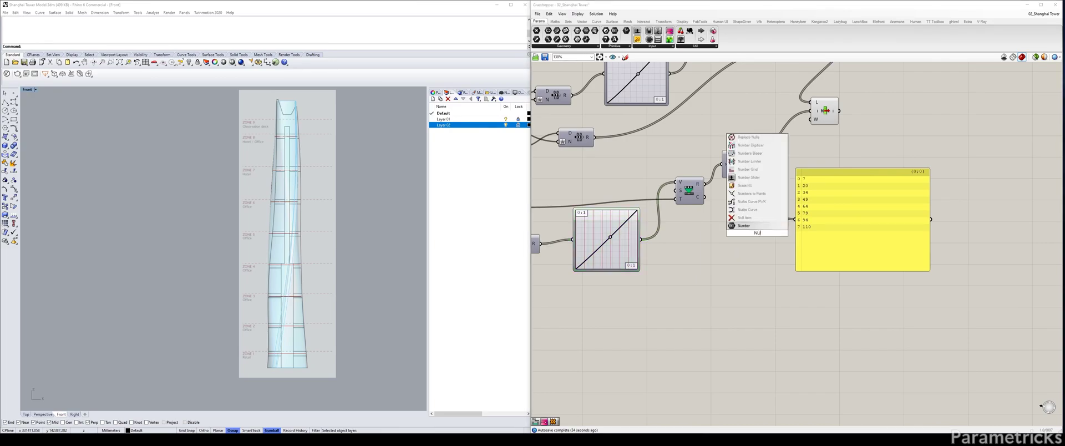
{"action": "key", "text": "Return"}
{"action": "left_click_drag", "start_coordinate": [751, 155], "coordinate": [832, 256]}
{"action": "left_click", "coordinate": [801, 243]}
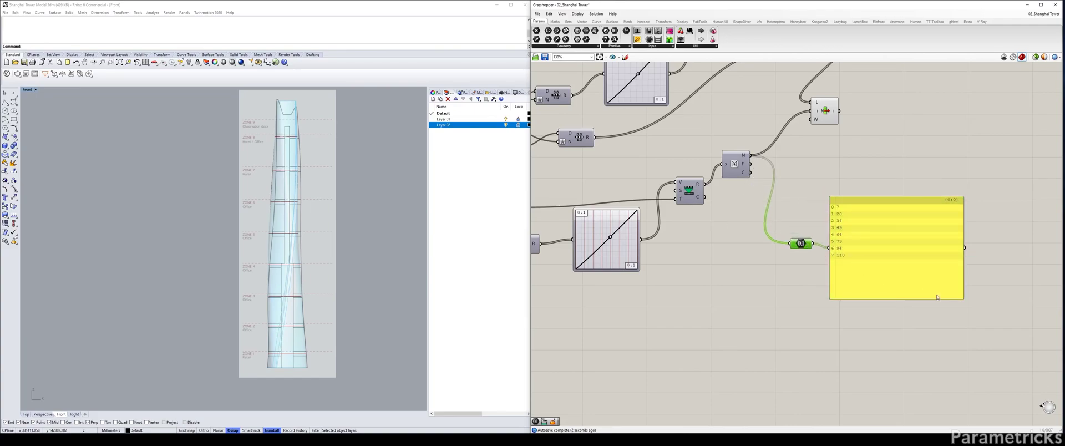
{"action": "left_click_drag", "start_coordinate": [964, 304], "coordinate": [876, 277]}
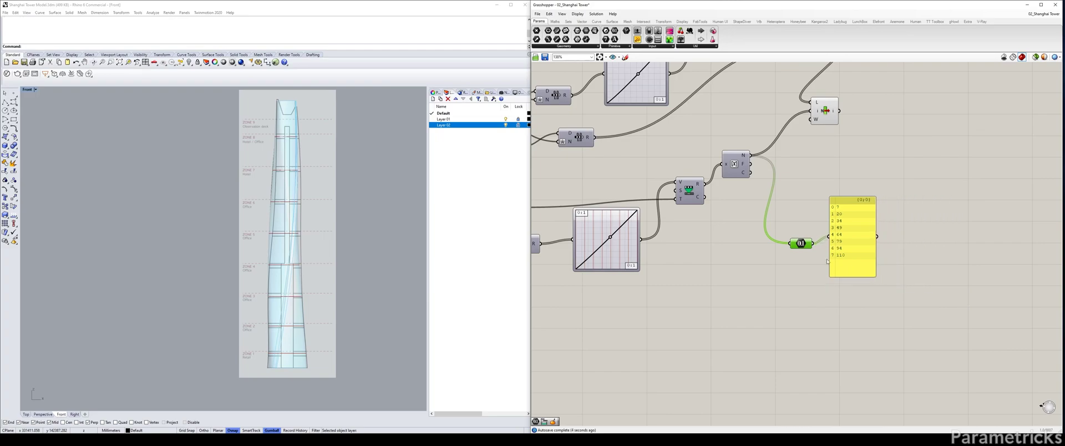
Duplicate the floor number panel below the ZONES input and copy only the data of the original panel
{"action": "right_click_drag", "start_coordinate": [845, 246], "coordinate": [947, 226]}
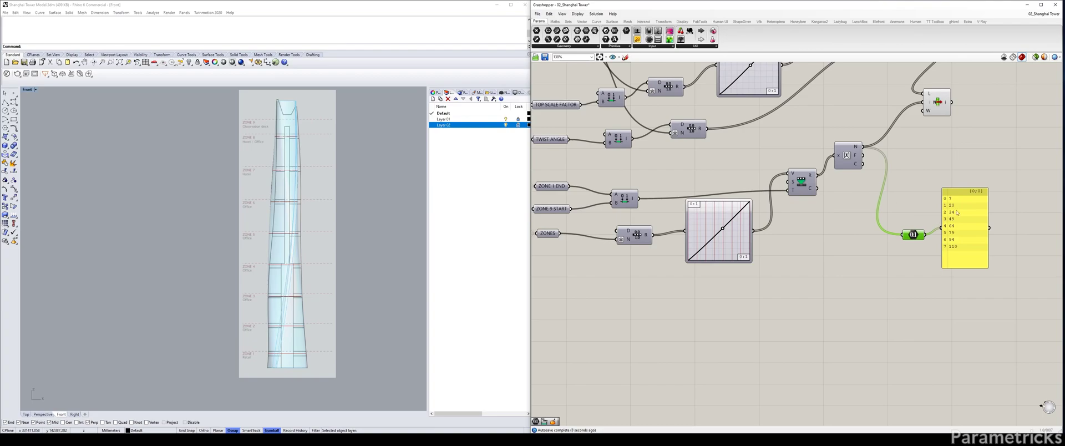
{"action": "left_click_drag", "start_coordinate": [954, 211], "coordinate": [564, 282], "text": "alt"}
{"action": "right_click_drag", "start_coordinate": [898, 248], "coordinate": [792, 241]}
{"action": "right_click", "coordinate": [873, 210]}
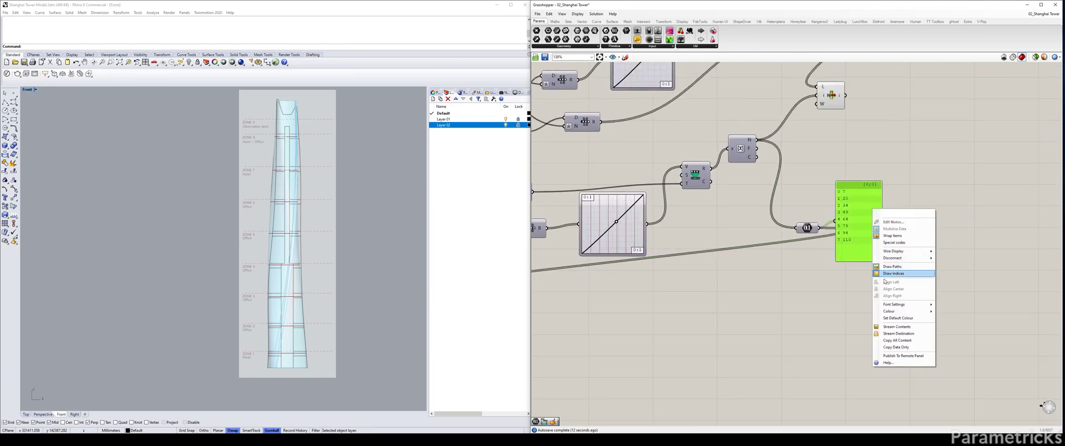
{"action": "left_click", "coordinate": [885, 347]}
Disconnect the duplicated panel from its source and replace its content with the copied floor numbers
{"action": "right_click_drag", "start_coordinate": [605, 301], "coordinate": [810, 272]}
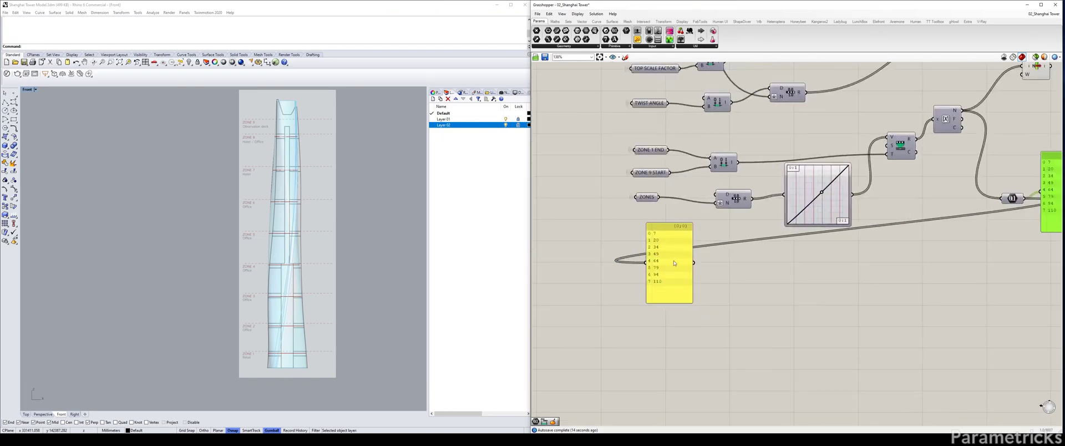
{"action": "right_click", "coordinate": [674, 263]}
{"action": "left_click", "coordinate": [689, 233]}
{"action": "left_click_drag", "start_coordinate": [1024, 199], "coordinate": [655, 269], "text": "ctrl"}
{"action": "double_click", "coordinate": [666, 266]}
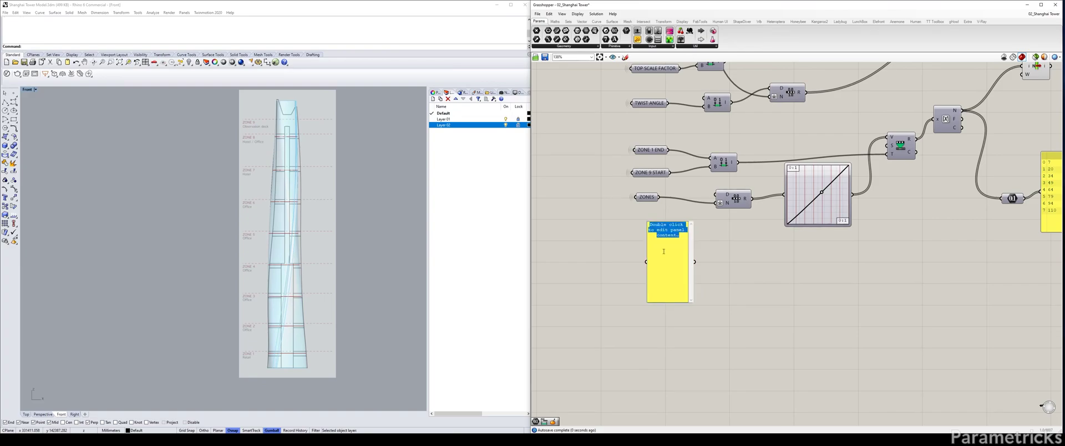
Turn off multiline data for the pasted panel, name it FLOOR MANUAL OVERRIDE and widen it to fit the title
{"action": "right_click_drag", "start_coordinate": [736, 258], "coordinate": [704, 279]}
{"action": "right_click", "coordinate": [636, 272]}
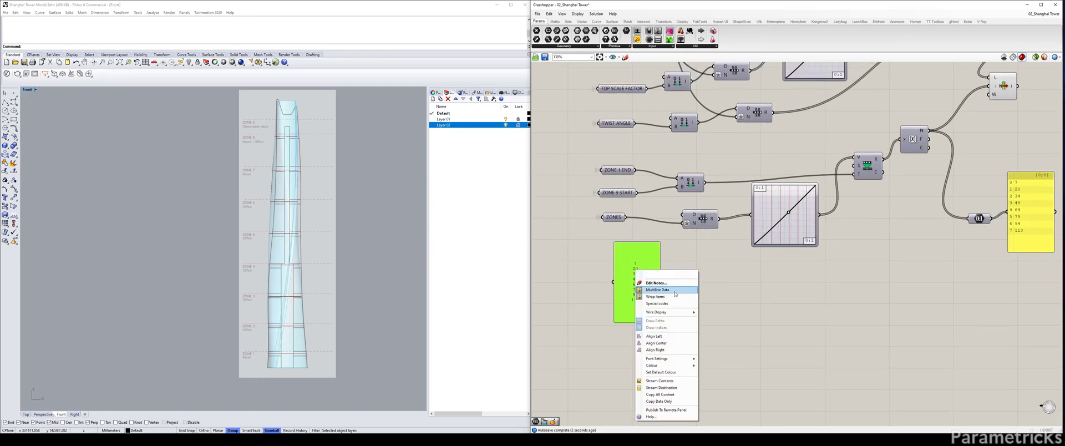
{"action": "left_click", "coordinate": [674, 290]}
{"action": "left_click_drag", "start_coordinate": [634, 274], "coordinate": [631, 279]}
{"action": "right_click", "coordinate": [631, 278]}
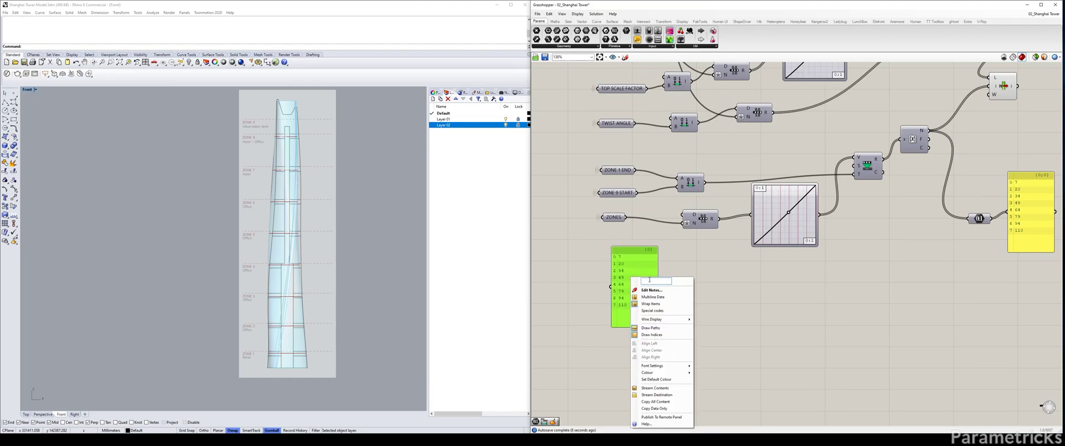
{"action": "type", "text": "FLOOR"}
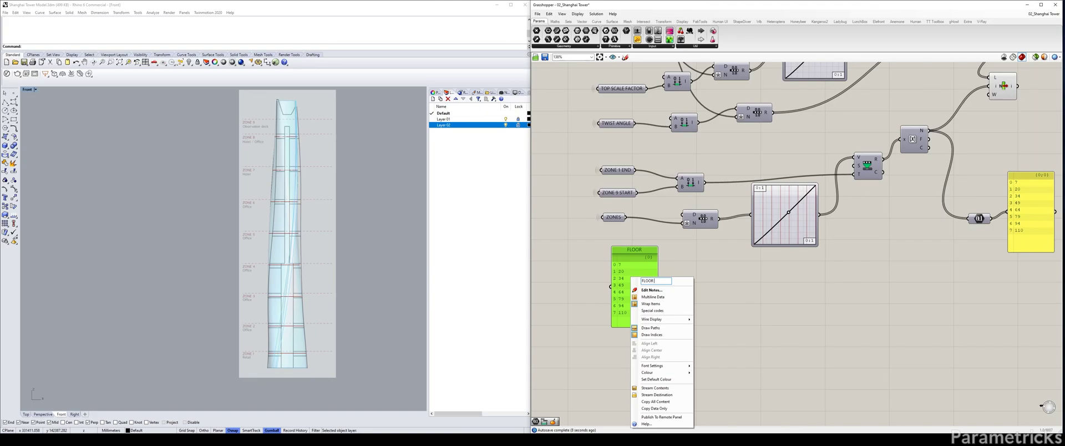
{"action": "type", "text": " MANUAL OVERRIDE"}
{"action": "left_click", "coordinate": [716, 257]}
{"action": "left_click_drag", "start_coordinate": [659, 260], "coordinate": [658, 293]}
Add a Boolean Toggle above the override panel and name it FLOOR MANUAL OVERRIDE
{"action": "double_click", "coordinate": [630, 229]}
{"action": "type", "text": "TOG"}
{"action": "key", "text": "Up"}
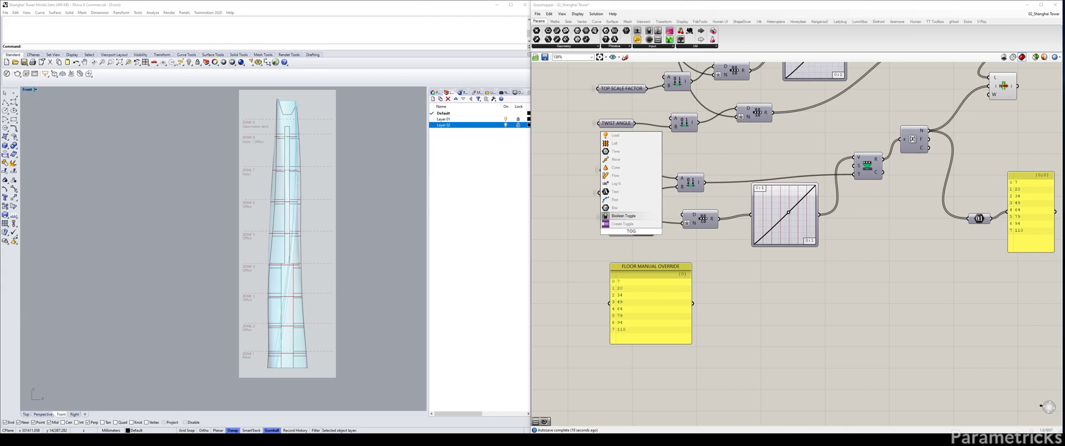
{"action": "key", "text": "Return"}
{"action": "left_click", "coordinate": [650, 268]}
{"action": "right_click", "coordinate": [650, 268]}
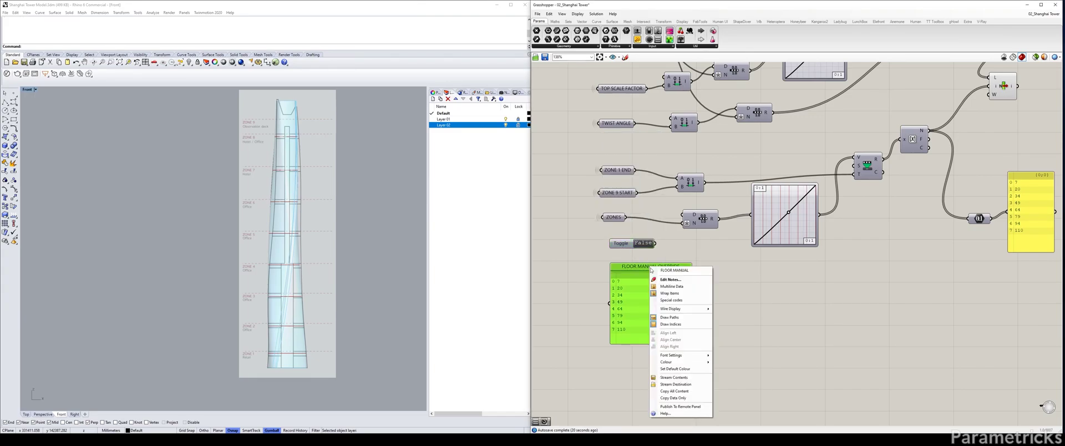
{"action": "left_click", "coordinate": [618, 245]}
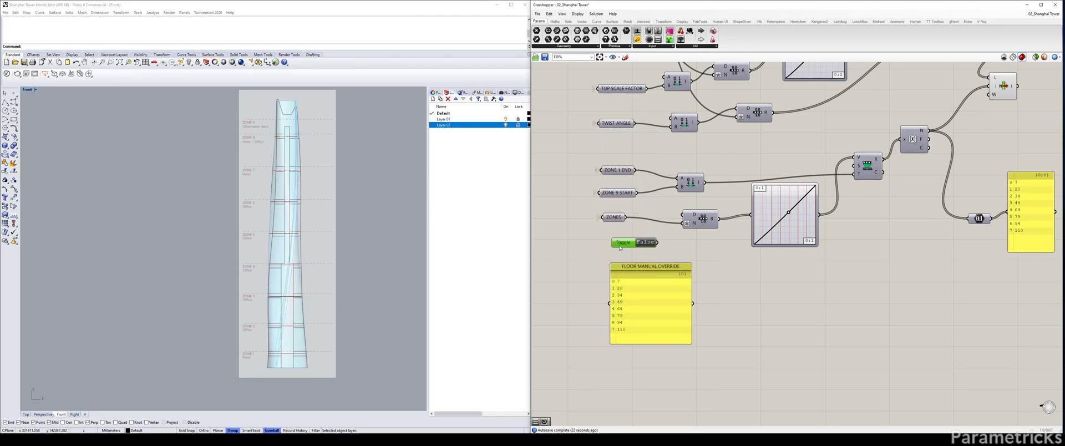
{"action": "right_click", "coordinate": [619, 245]}
{"action": "double_click", "coordinate": [636, 249]}
{"action": "key", "text": "ctrl+v"}
{"action": "left_click", "coordinate": [655, 235]}
{"action": "left_click_drag", "start_coordinate": [655, 241], "coordinate": [646, 246]}
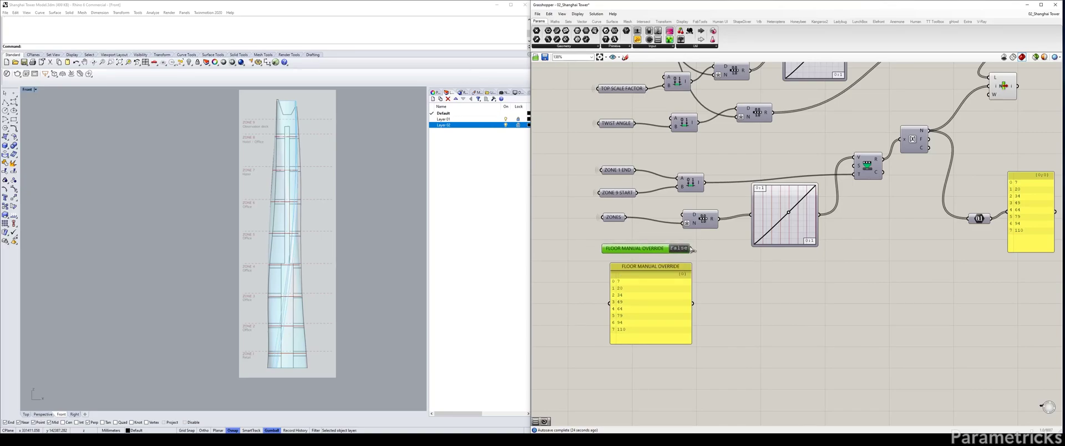
Add a Stream Filter component and place it between the Round component and the Number parameter
{"action": "right_click_drag", "start_coordinate": [741, 265], "coordinate": [666, 265]}
{"action": "double_click", "coordinate": [665, 265]}
{"action": "type", "text": "FIT"}
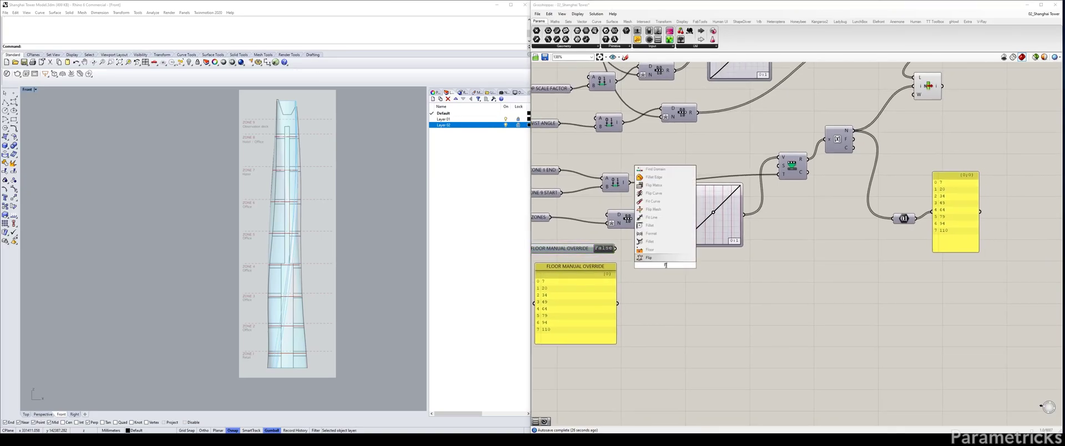
{"action": "type", "text": "LTER"}
{"action": "key", "text": "BackSpace"}
{"action": "key", "text": "BackSpace"}
{"action": "key", "text": "BackSpace"}
{"action": "key", "text": "BackSpace"}
{"action": "key", "text": "BackSpace"}
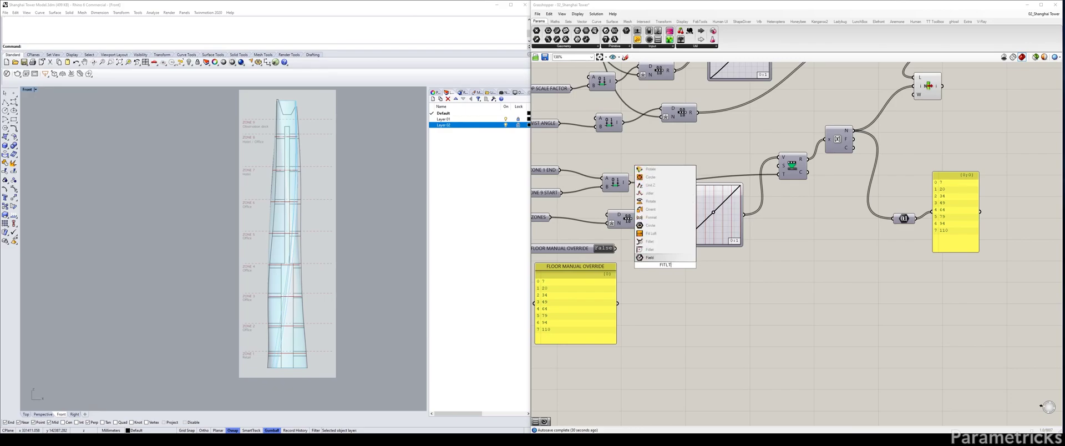
{"action": "type", "text": "LTER"}
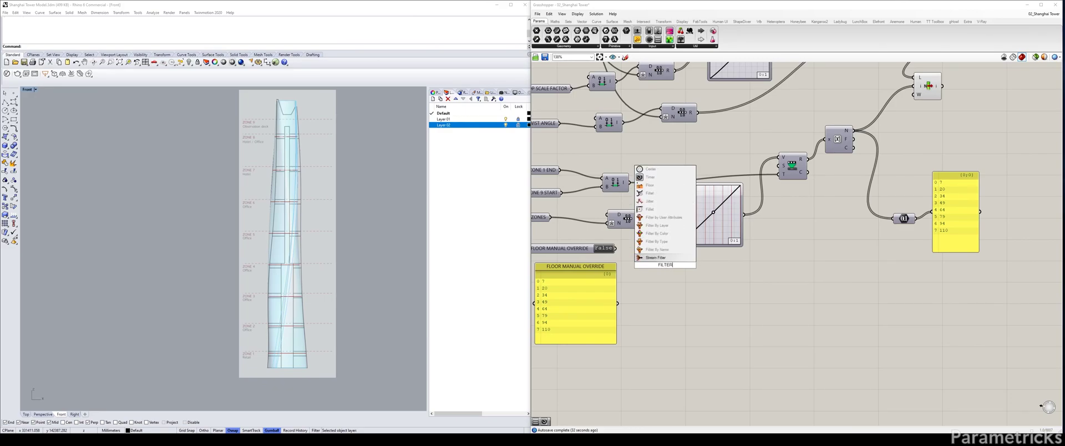
{"action": "key", "text": "Return"}
{"action": "left_click_drag", "start_coordinate": [628, 271], "coordinate": [829, 218]}
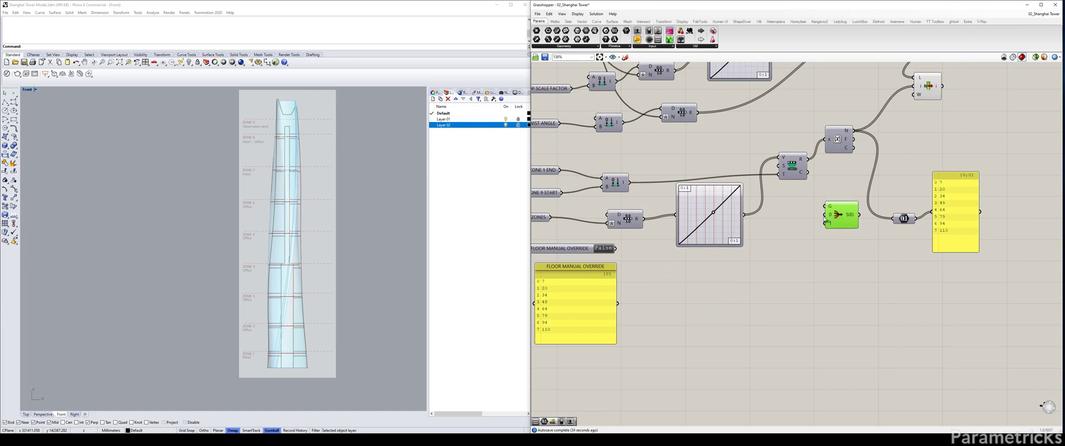
Connect the FLOOR MANUAL OVERRIDE toggle to the Stream Filter's gate input and test switching it on and off
{"action": "left_click_drag", "start_coordinate": [616, 248], "coordinate": [825, 205]}
{"action": "right_click_drag", "start_coordinate": [580, 256], "coordinate": [606, 270]}
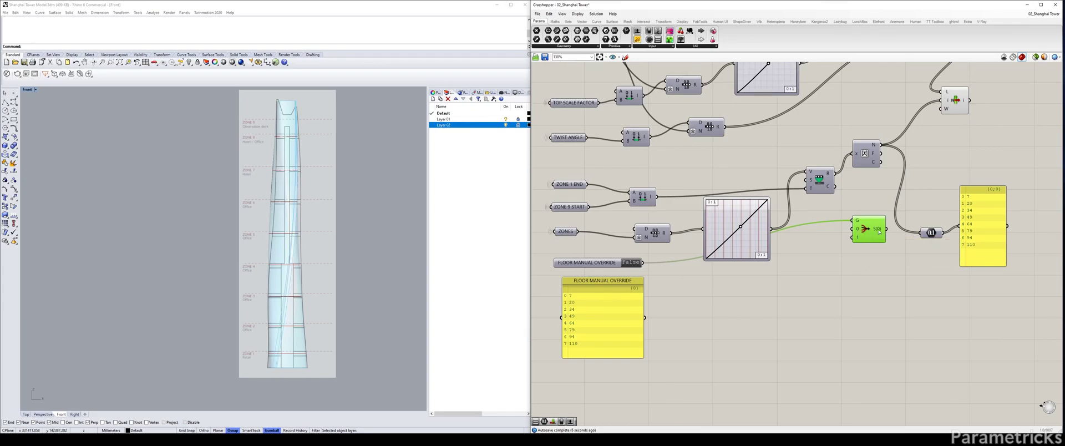
{"action": "double_click", "coordinate": [632, 263]}
{"action": "double_click", "coordinate": [633, 263]}
{"action": "right_click_drag", "start_coordinate": [723, 315], "coordinate": [701, 304]}
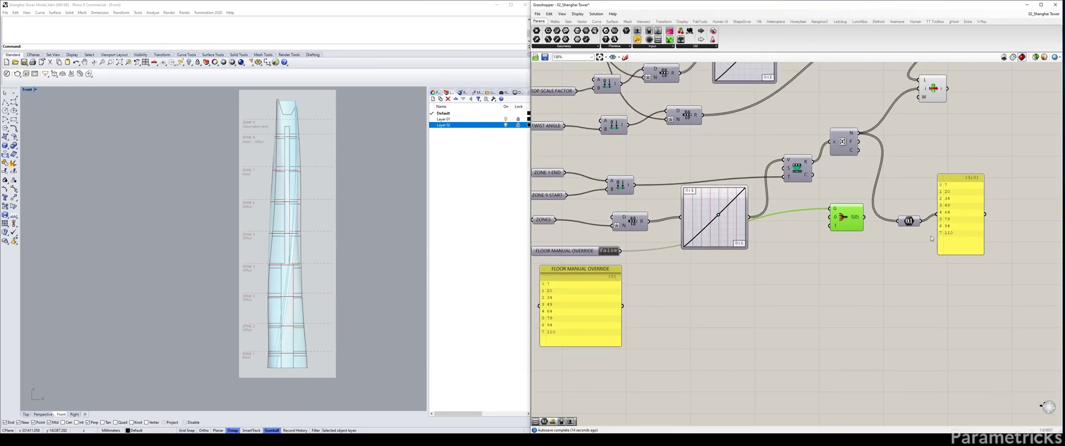
Duplicate the Number parameter and wire the override panel through it into stream 1 of the Stream Filter
{"action": "left_click_drag", "start_coordinate": [911, 224], "coordinate": [740, 284], "text": "alt"}
{"action": "left_click_drag", "start_coordinate": [623, 306], "coordinate": [830, 225]}
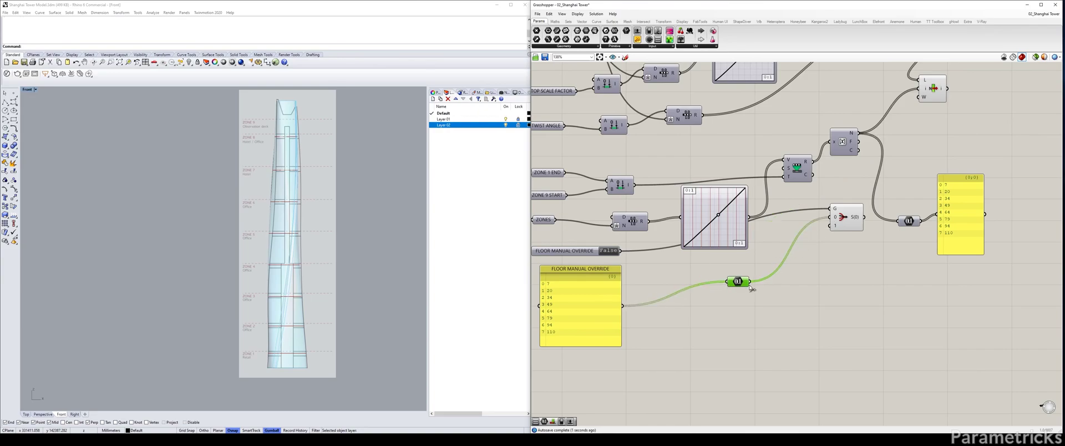
{"action": "right_click_drag", "start_coordinate": [832, 226], "coordinate": [699, 281]}
{"action": "left_click_drag", "start_coordinate": [714, 275], "coordinate": [766, 233]}
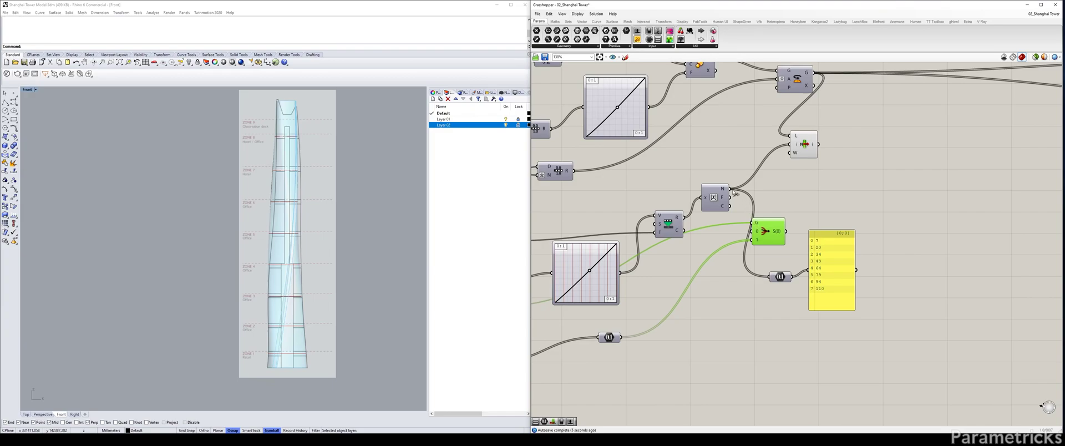
Route the rounded floor numbers into stream 0 and the filter's output to the List Item index and Number parameter, tidying the layout
{"action": "left_click_drag", "start_coordinate": [730, 189], "coordinate": [717, 214], "text": "ctrl+shift"}
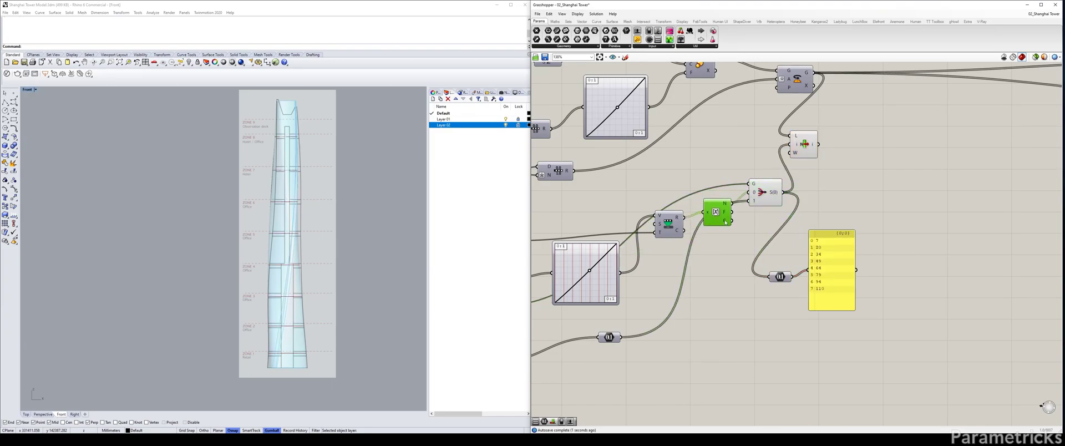
{"action": "left_click_drag", "start_coordinate": [831, 266], "coordinate": [871, 272]}
{"action": "left_click_drag", "start_coordinate": [764, 194], "coordinate": [771, 221]}
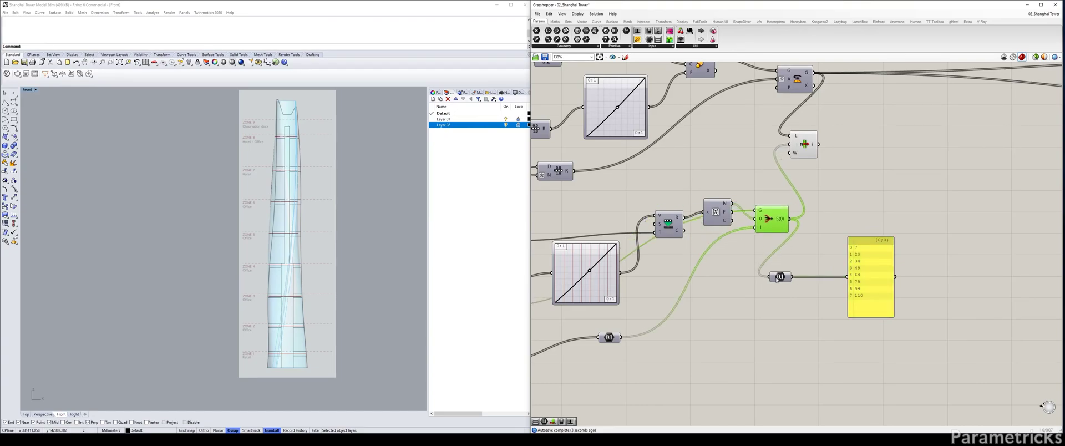
{"action": "left_click_drag", "start_coordinate": [780, 276], "coordinate": [789, 265]}
{"action": "left_click_drag", "start_coordinate": [868, 273], "coordinate": [862, 271]}
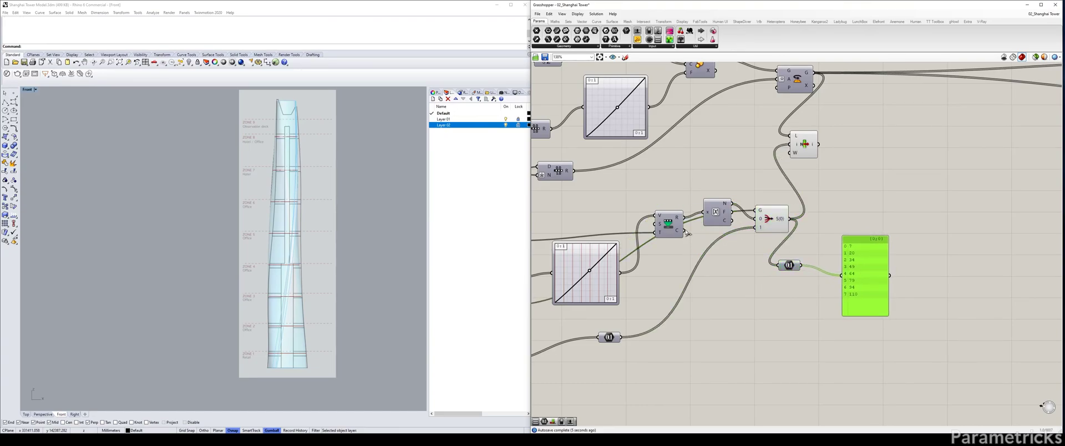
Switch the FLOOR MANUAL OVERRIDE toggle to True
{"action": "right_click_drag", "start_coordinate": [795, 269], "coordinate": [854, 253]}
{"action": "right_click_drag", "start_coordinate": [667, 236], "coordinate": [770, 209]}
{"action": "double_click", "coordinate": [646, 265]}
Set the fourth value in the FLOOR MANUAL OVERRIDE panel to 55 and inspect the moved floor on the tower
{"action": "double_click", "coordinate": [636, 290]}
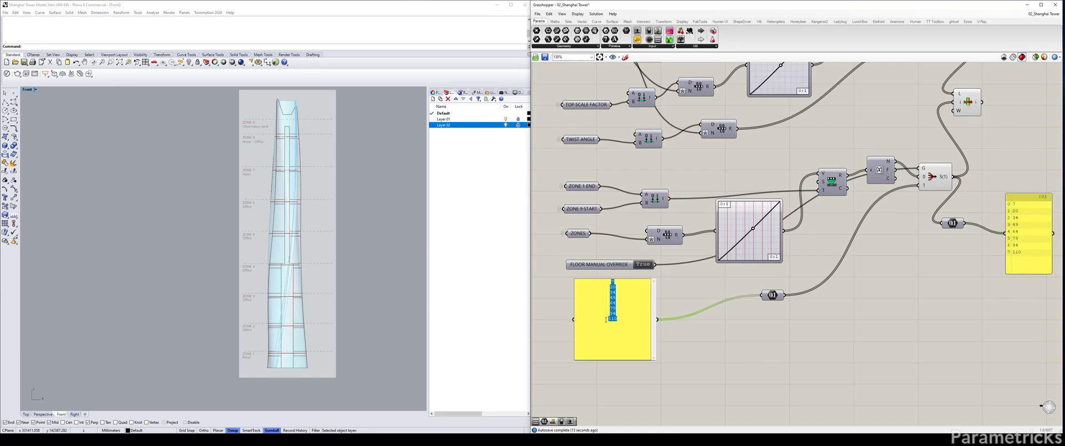
{"action": "double_click", "coordinate": [611, 298]}
{"action": "type", "text": "55"}
{"action": "left_click", "coordinate": [540, 294]}
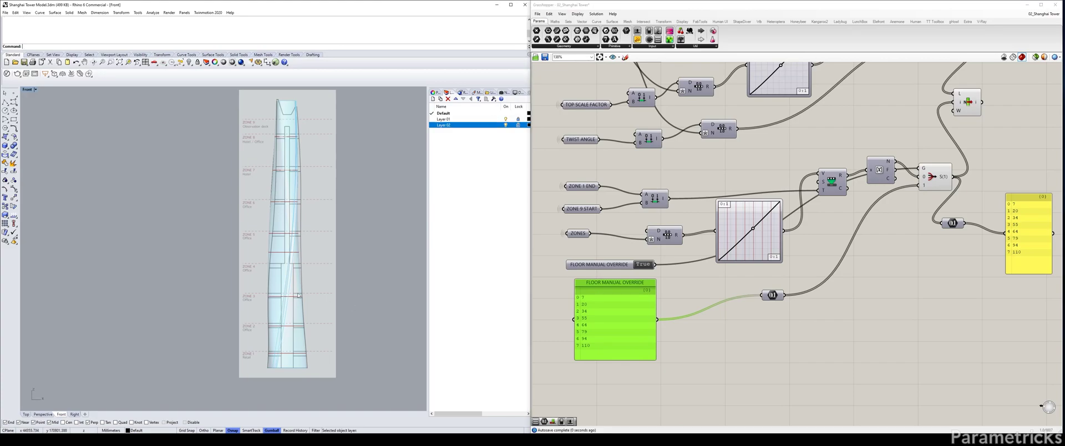
{"action": "scroll", "coordinate": [278, 257], "scroll_direction": "up", "scroll_amount": 5}
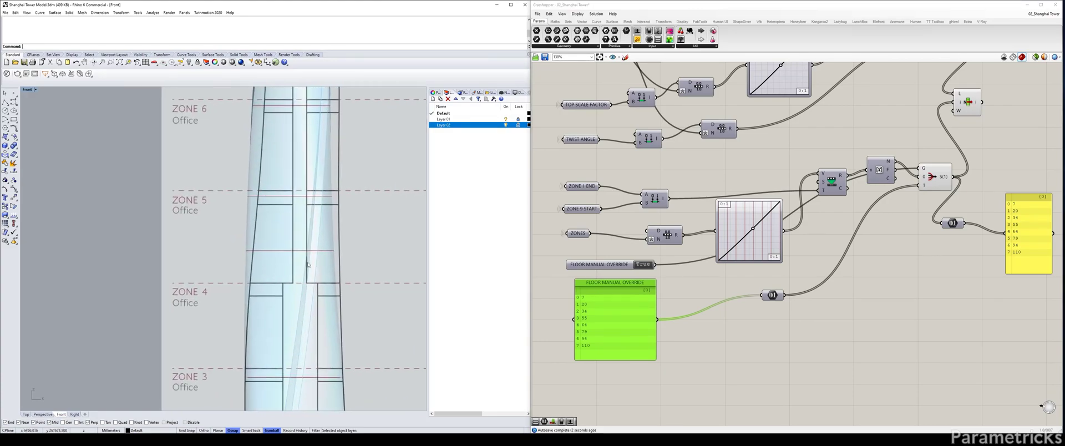
Restore the fourth value in the FLOOR MANUAL OVERRIDE panel to 49 and remove the extra blank line
{"action": "double_click", "coordinate": [619, 313]}
{"action": "left_click", "coordinate": [623, 297]}
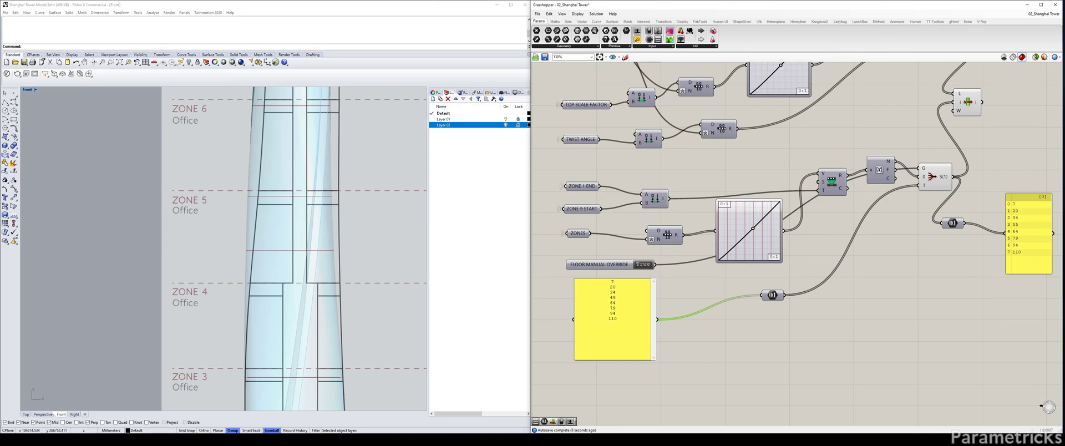
{"action": "key", "text": "Return"}
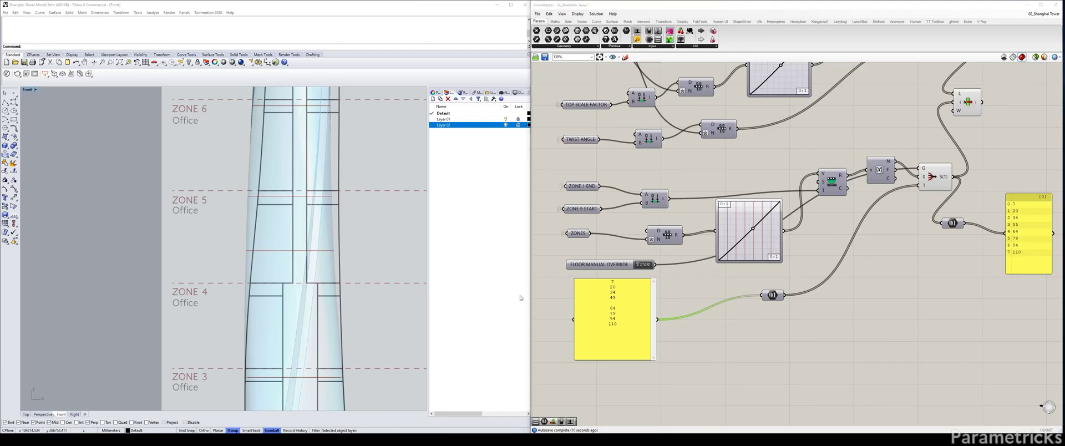
{"action": "left_click", "coordinate": [527, 295]}
{"action": "double_click", "coordinate": [614, 320]}
{"action": "key", "text": "BackSpace"}
{"action": "left_click", "coordinate": [735, 364]}
{"action": "scroll", "coordinate": [408, 314], "scroll_direction": "down", "scroll_amount": 8}
{"action": "right_click_drag", "start_coordinate": [407, 314], "coordinate": [326, 250]}
{"action": "double_click", "coordinate": [612, 319]}
{"action": "double_click", "coordinate": [613, 319]}
{"action": "left_click", "coordinate": [622, 313]}
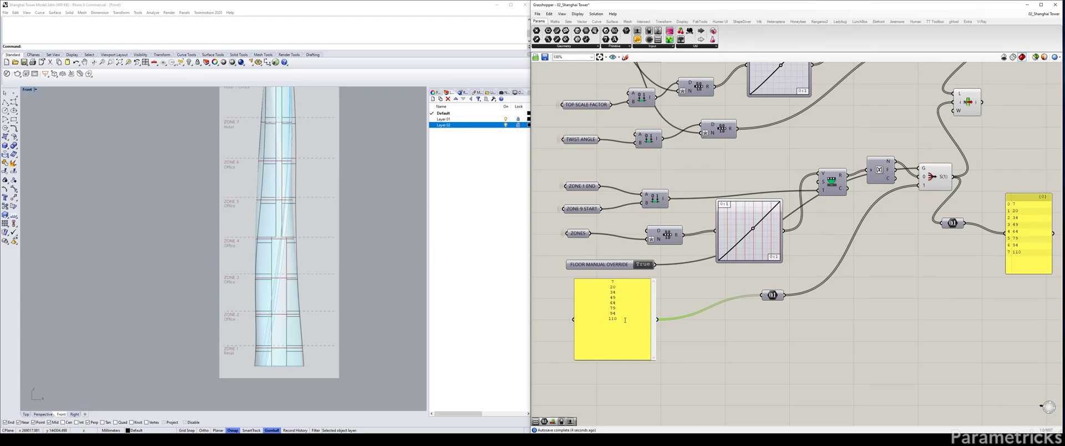
{"action": "left_click", "coordinate": [621, 320]}
{"action": "double_click", "coordinate": [612, 317]}
{"action": "left_click", "coordinate": [645, 318]}
{"action": "left_click_drag", "start_coordinate": [624, 330], "coordinate": [586, 323]}
{"action": "left_click", "coordinate": [547, 319]}
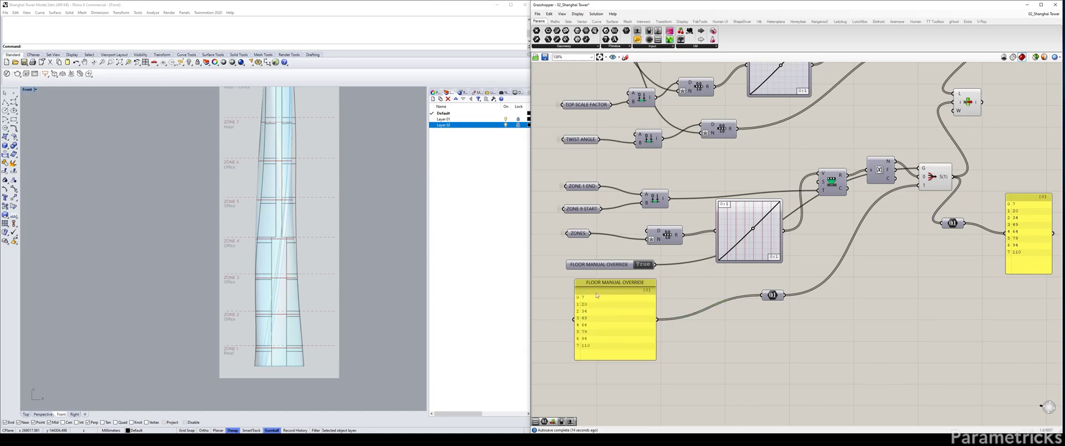
Set the last value in the FLOOR MANUAL OVERRIDE panel to 115
{"action": "double_click", "coordinate": [608, 335]}
{"action": "left_click_drag", "start_coordinate": [609, 333], "coordinate": [586, 326]}
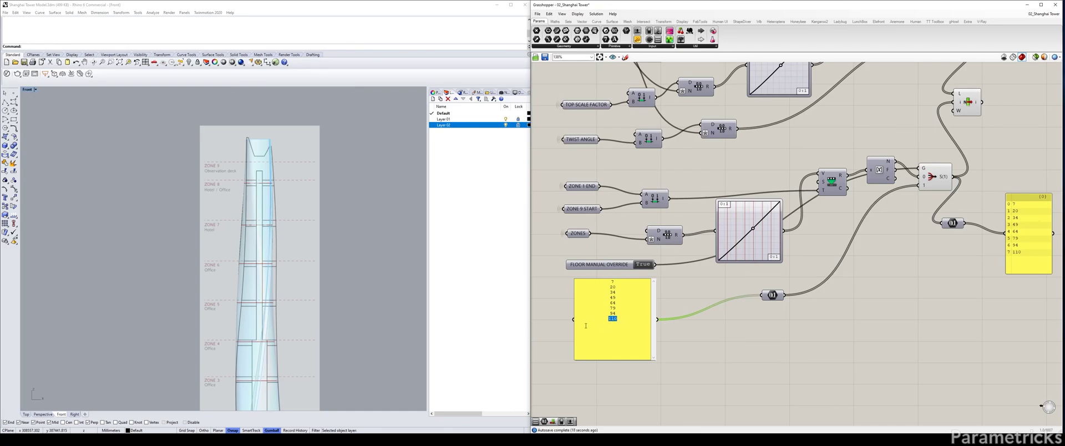
{"action": "type", "text": "115"}
{"action": "left_click", "coordinate": [728, 334]}
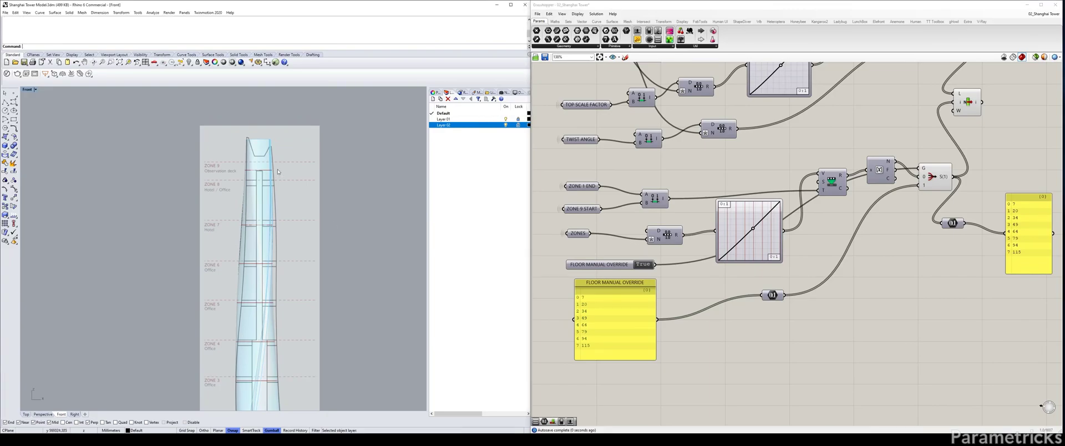
Switch the FLOOR MANUAL OVERRIDE toggle to False and set the last value in the FLOOR MANUAL OVERRIDE panel to 110
{"action": "left_click", "coordinate": [644, 265]}
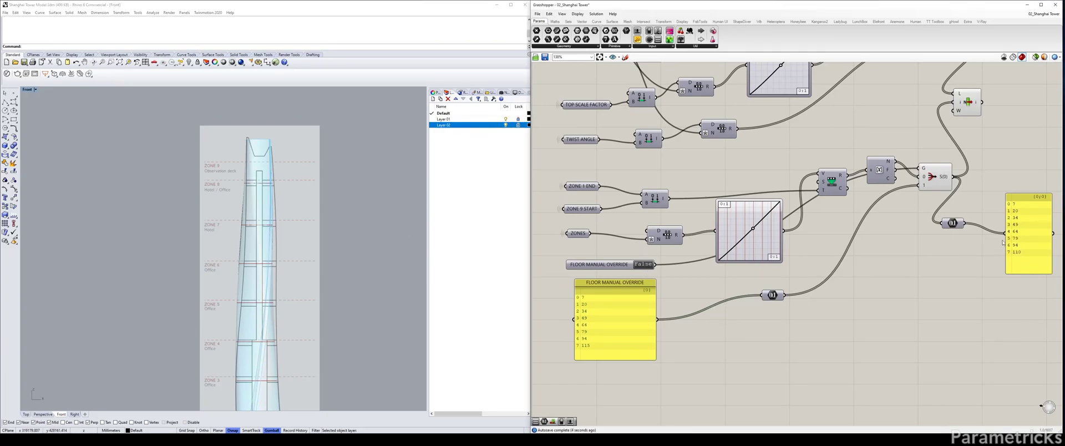
{"action": "right_click", "coordinate": [1004, 234]}
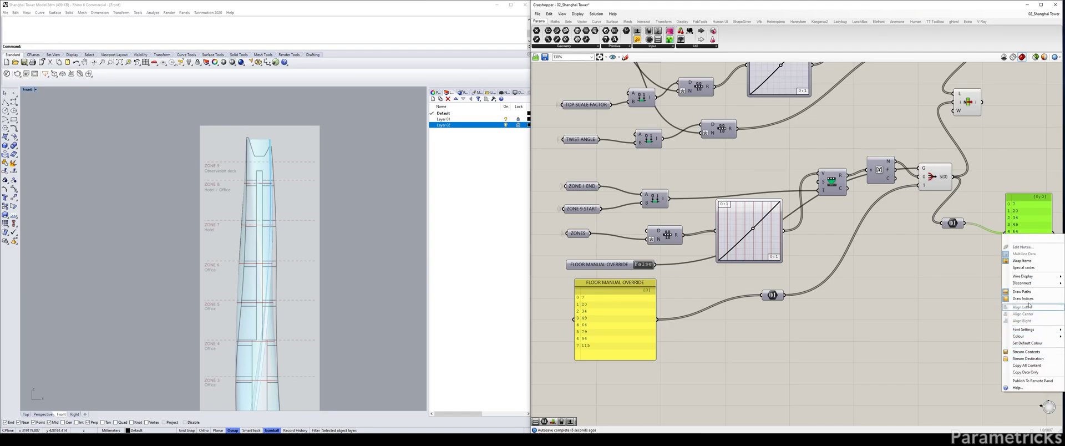
{"action": "right_click", "coordinate": [639, 280]}
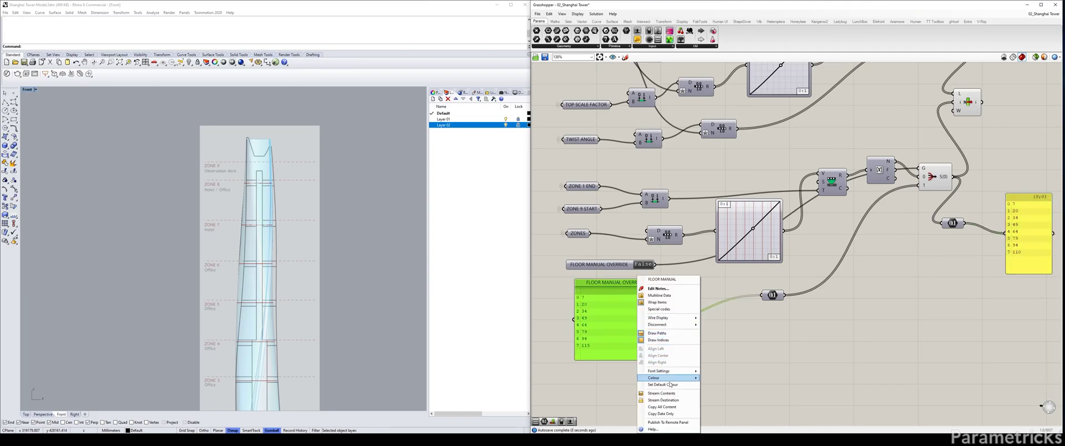
{"action": "double_click", "coordinate": [632, 313]}
{"action": "left_click", "coordinate": [660, 319]}
{"action": "left_click", "coordinate": [755, 351]}
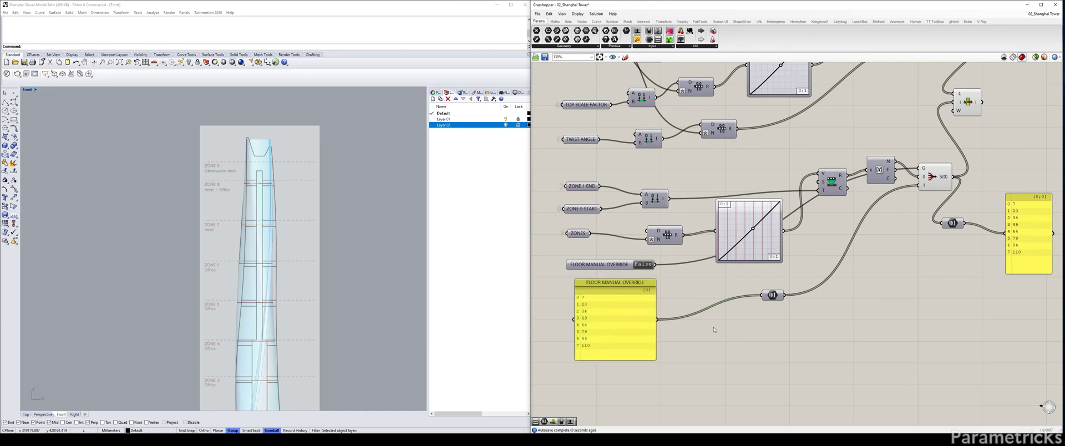
Save the definition and move the List Item component away from the Stream Filter, closer to the incoming list wire's source
{"action": "key", "text": "ctrl+s"}
{"action": "right_click_drag", "start_coordinate": [857, 300], "coordinate": [779, 304]}
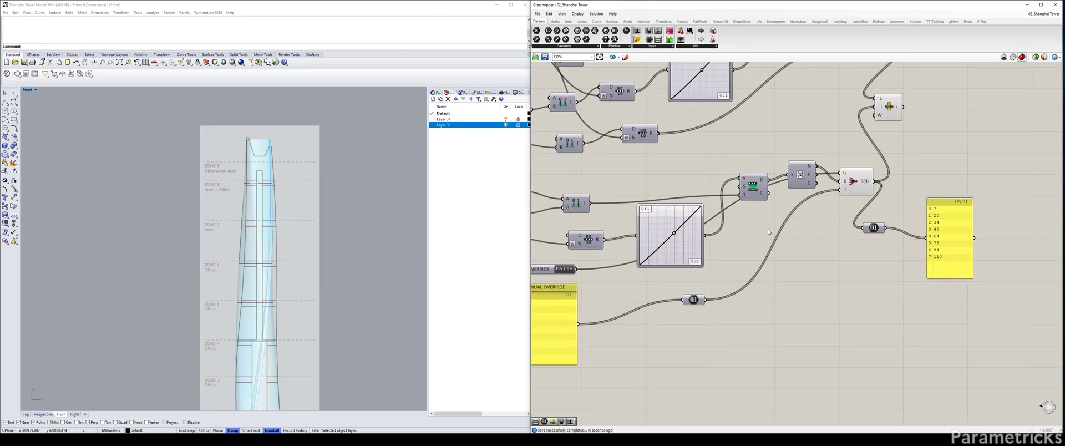
{"action": "right_click_drag", "start_coordinate": [856, 186], "coordinate": [782, 220]}
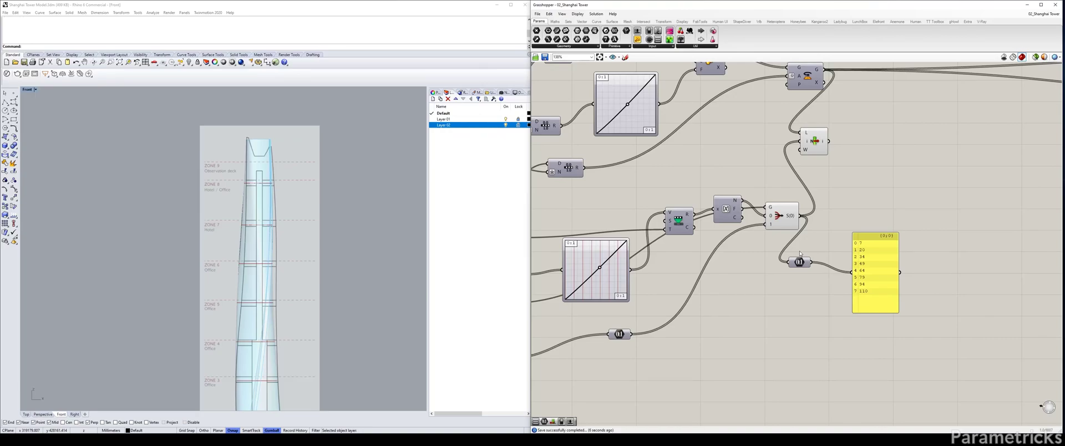
{"action": "right_click_drag", "start_coordinate": [779, 133], "coordinate": [634, 171]}
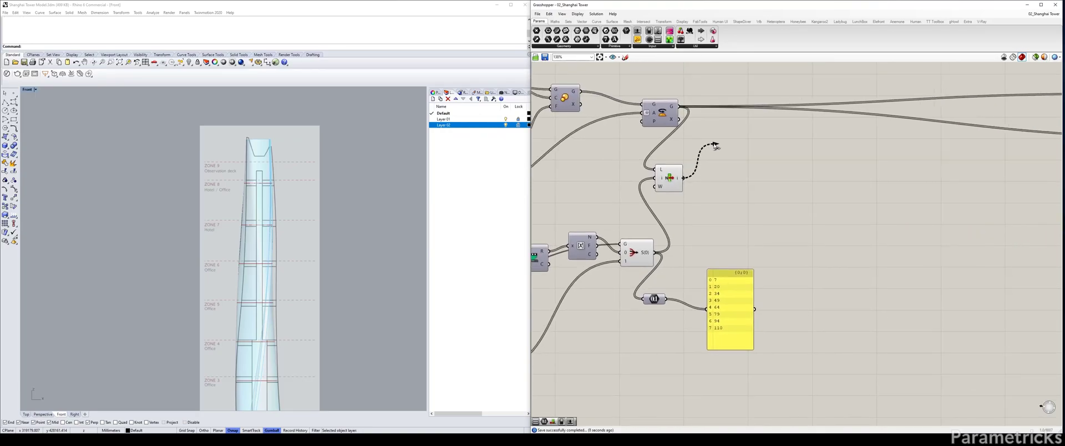
{"action": "left_click_drag", "start_coordinate": [672, 179], "coordinate": [736, 147]}
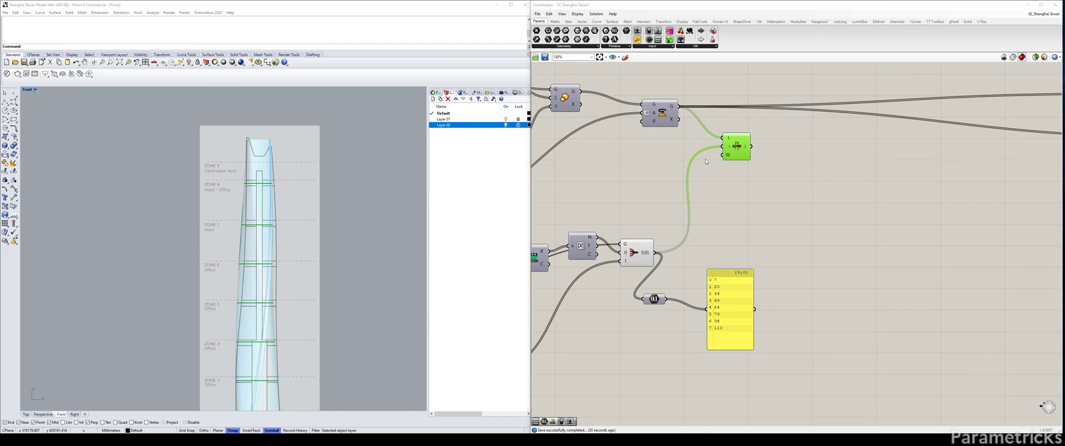
Add an Addition component and a Subtraction component in the free space between the List Item and the floor number panel
{"action": "double_click", "coordinate": [742, 228]}
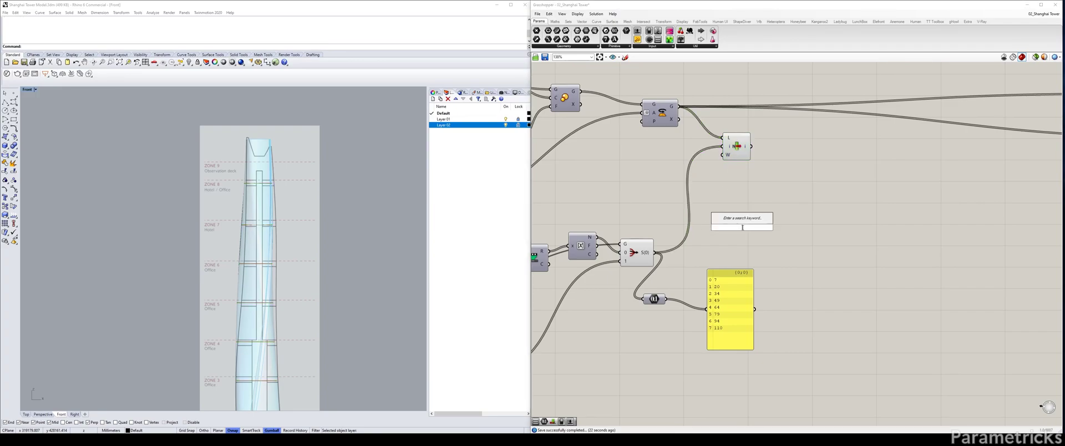
{"action": "type", "text": "ADD"}
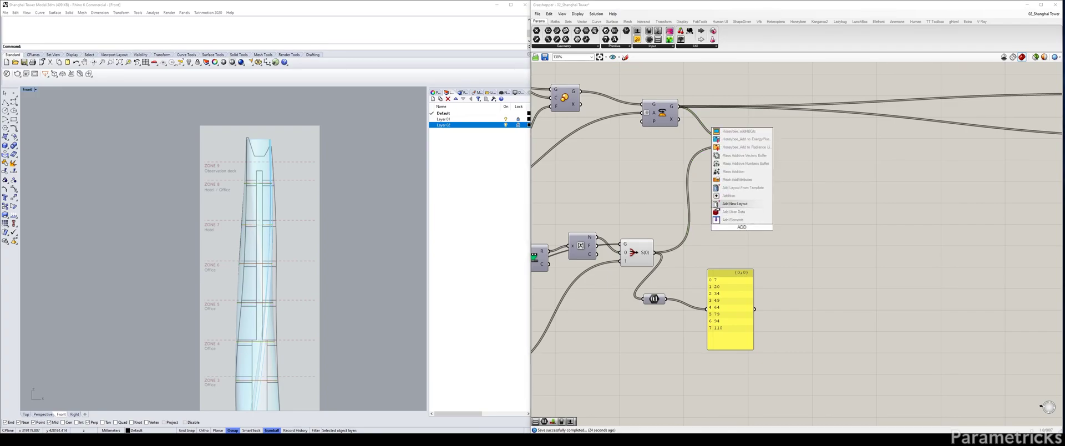
{"action": "key", "text": "Return"}
{"action": "double_click", "coordinate": [727, 181]}
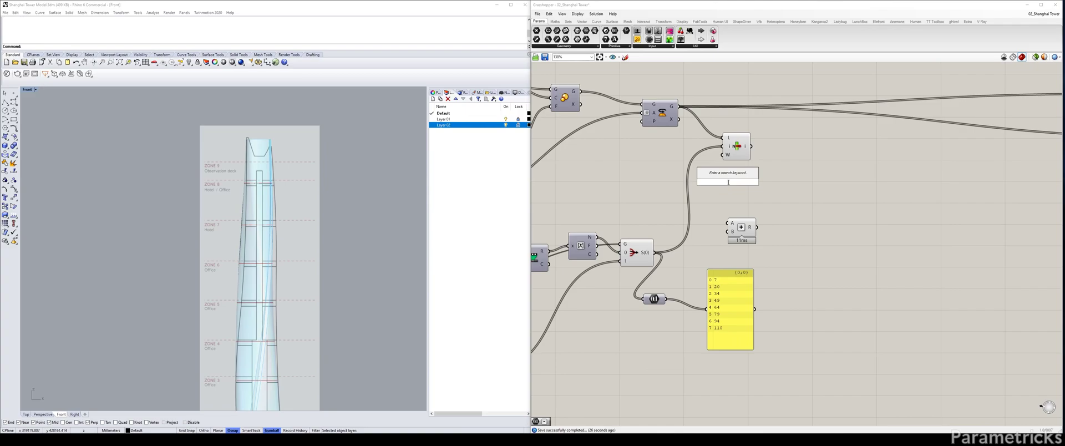
{"action": "type", "text": "SUBTRA"}
{"action": "key", "text": "Return"}
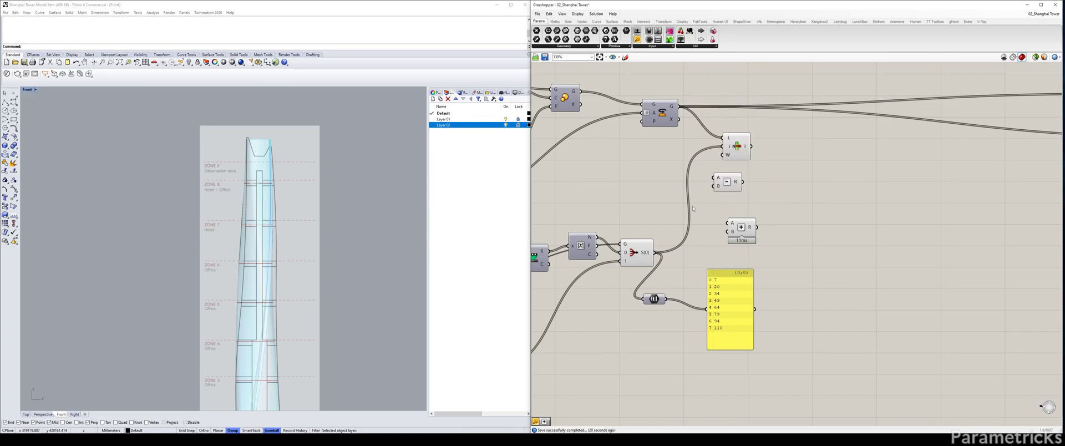
Rearrange the floor number panel, its container and the Expression component to free space around the Stream Filter
{"action": "left_click", "coordinate": [644, 251]}
{"action": "left_click_drag", "start_coordinate": [719, 303], "coordinate": [723, 300]}
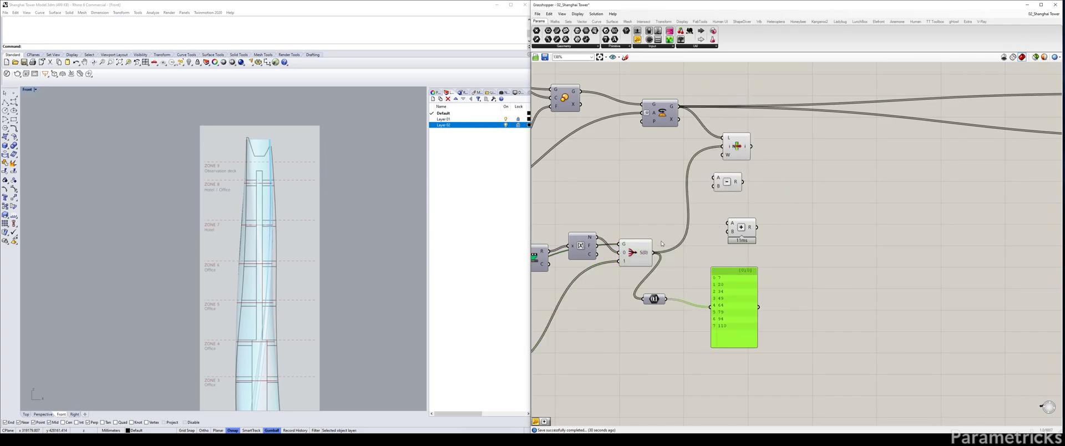
{"action": "left_click_drag", "start_coordinate": [658, 300], "coordinate": [680, 314]}
{"action": "left_click_drag", "start_coordinate": [733, 290], "coordinate": [745, 309]}
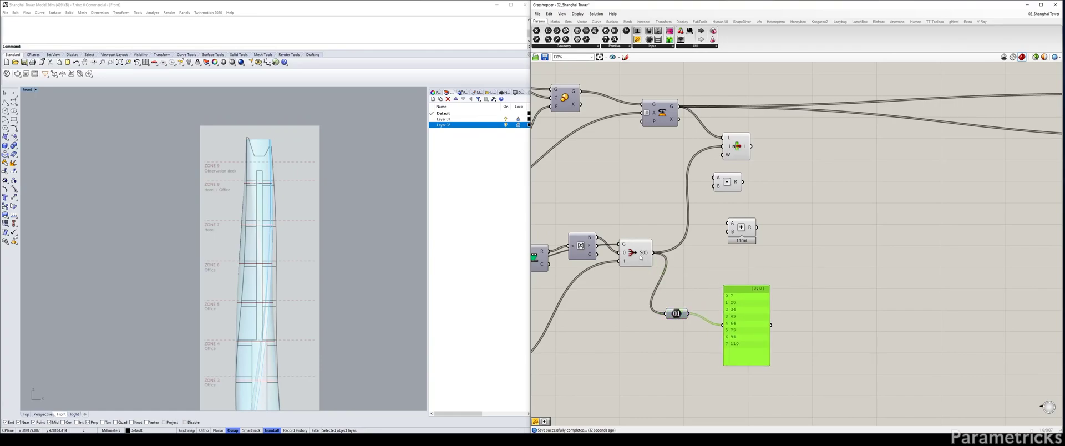
{"action": "right_click_drag", "start_coordinate": [635, 253], "coordinate": [635, 224]}
{"action": "left_click", "coordinate": [580, 217]}
{"action": "left_click_drag", "start_coordinate": [580, 217], "coordinate": [578, 232]}
{"action": "left_click_drag", "start_coordinate": [654, 224], "coordinate": [705, 163]}
Create a small panel containing the value 1 next to the Addition and Subtraction components
{"action": "double_click", "coordinate": [589, 157]}
{"action": "type", "text": "\"1"}
{"action": "key", "text": "Return"}
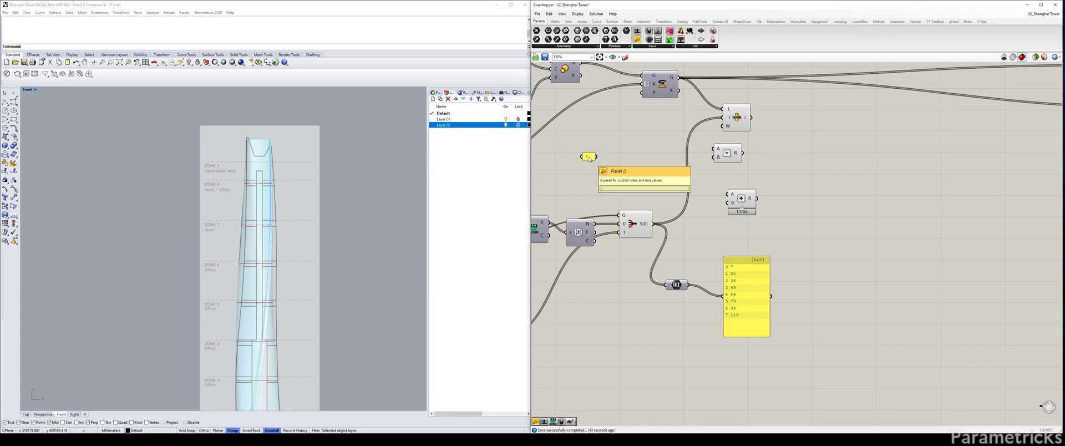
{"action": "double_click", "coordinate": [588, 156]}
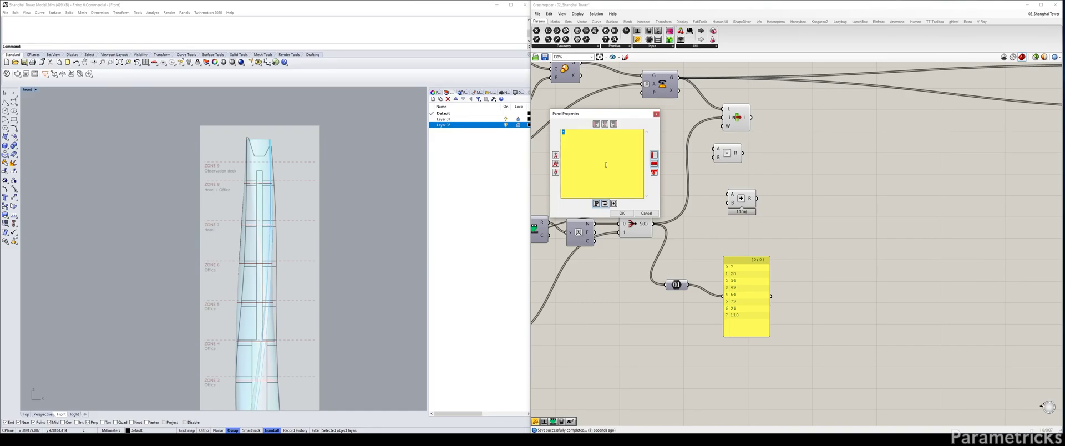
{"action": "left_click", "coordinate": [625, 213]}
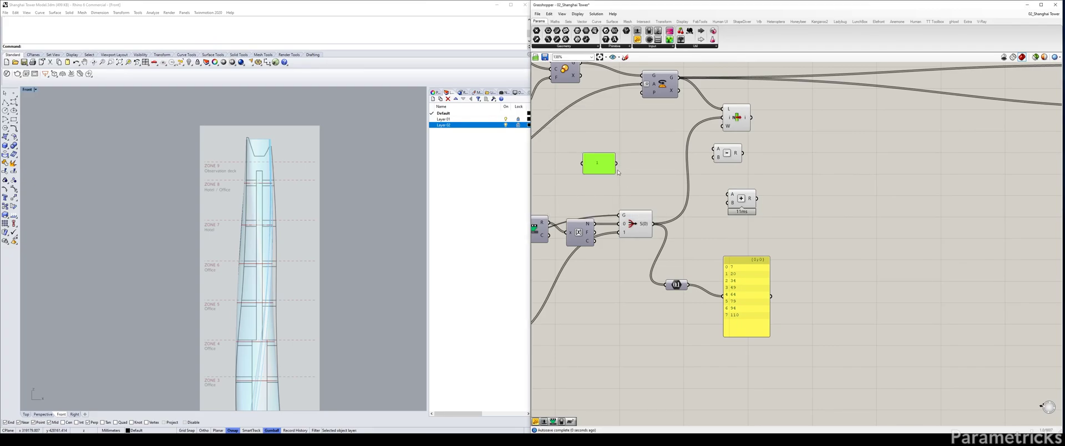
Wire the 1 panel into the B inputs and the Stream Filter output into the A inputs of Addition and Subtraction
{"action": "left_click_drag", "start_coordinate": [606, 161], "coordinate": [728, 202]}
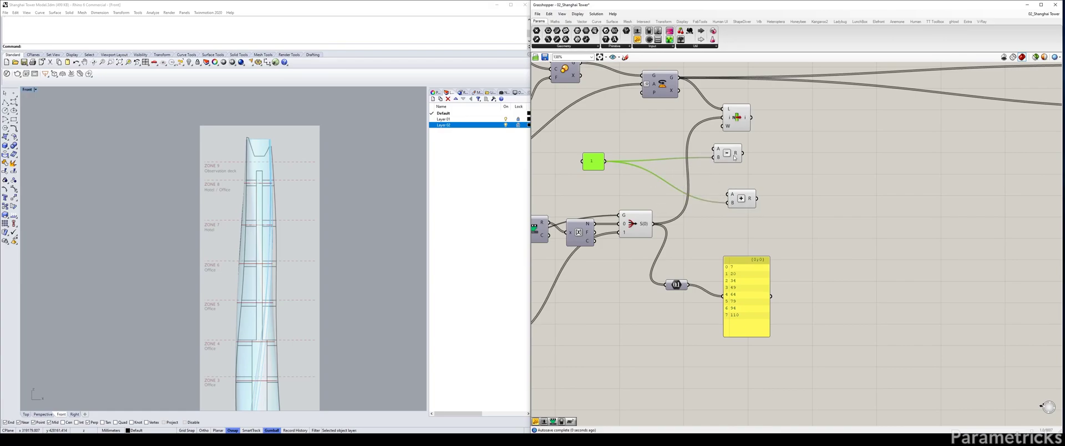
{"action": "left_click_drag", "start_coordinate": [735, 157], "coordinate": [724, 166]}
{"action": "left_click_drag", "start_coordinate": [652, 224], "coordinate": [699, 158]}
{"action": "left_click_drag", "start_coordinate": [725, 202], "coordinate": [732, 211]}
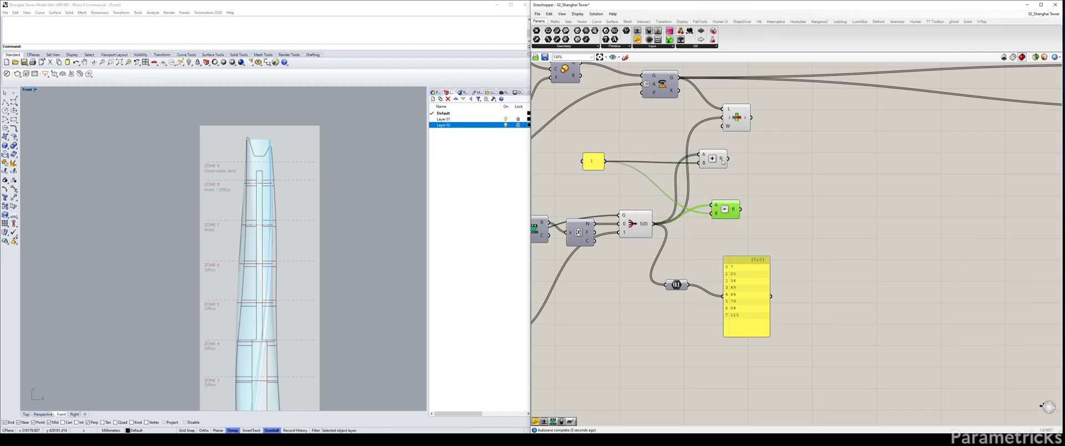
Place the Addition component directly above the Subtraction component
{"action": "left_click_drag", "start_coordinate": [737, 143], "coordinate": [721, 284]}
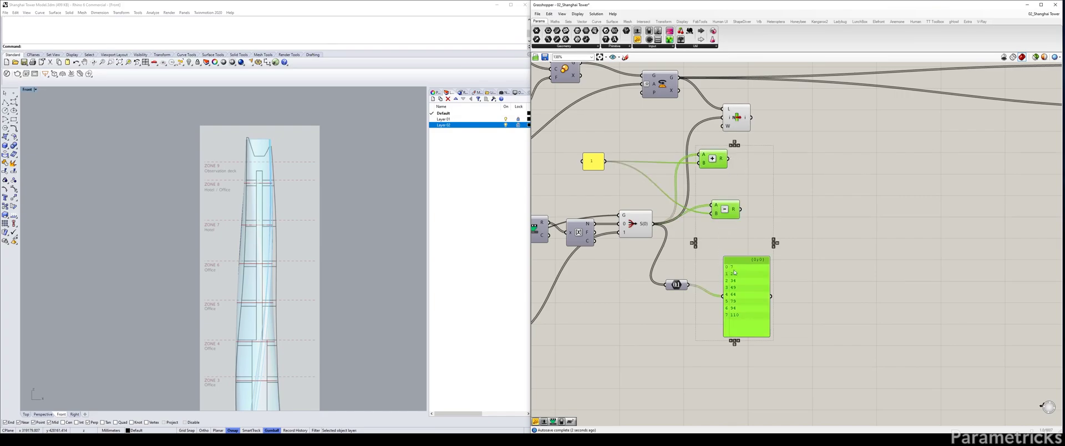
{"action": "left_click", "coordinate": [804, 215]}
{"action": "left_click_drag", "start_coordinate": [723, 150], "coordinate": [734, 171]}
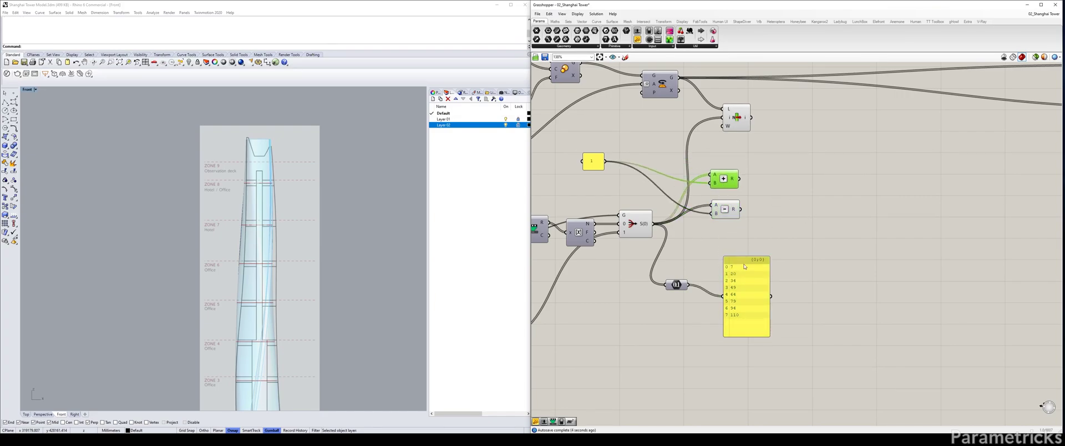
Show the Addition and Subtraction results in two copies of the floor number panel and compare them with the tower's zone lines
{"action": "left_click_drag", "start_coordinate": [746, 272], "coordinate": [817, 197], "text": "alt"}
{"action": "left_click_drag", "start_coordinate": [740, 179], "coordinate": [831, 192]}
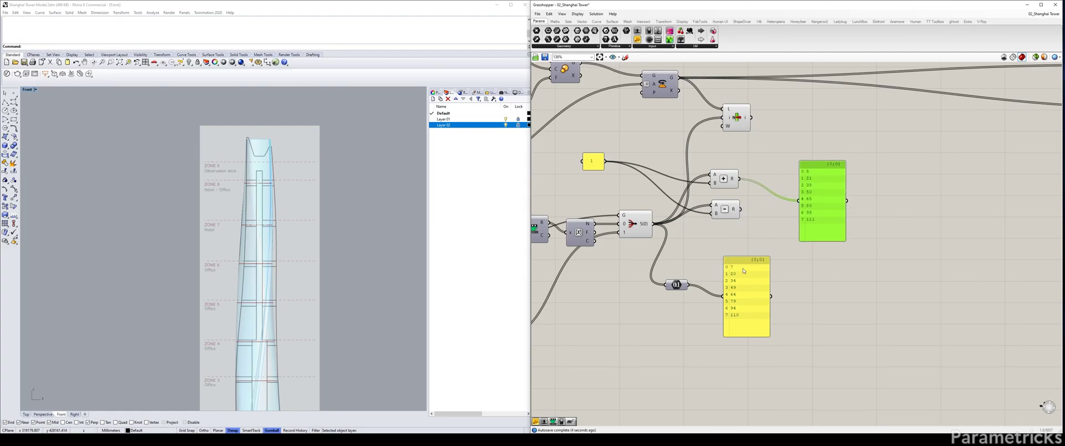
{"action": "left_click_drag", "start_coordinate": [742, 267], "coordinate": [804, 269], "text": "alt"}
{"action": "left_click_drag", "start_coordinate": [741, 209], "coordinate": [811, 280]}
{"action": "left_click", "coordinate": [788, 219]}
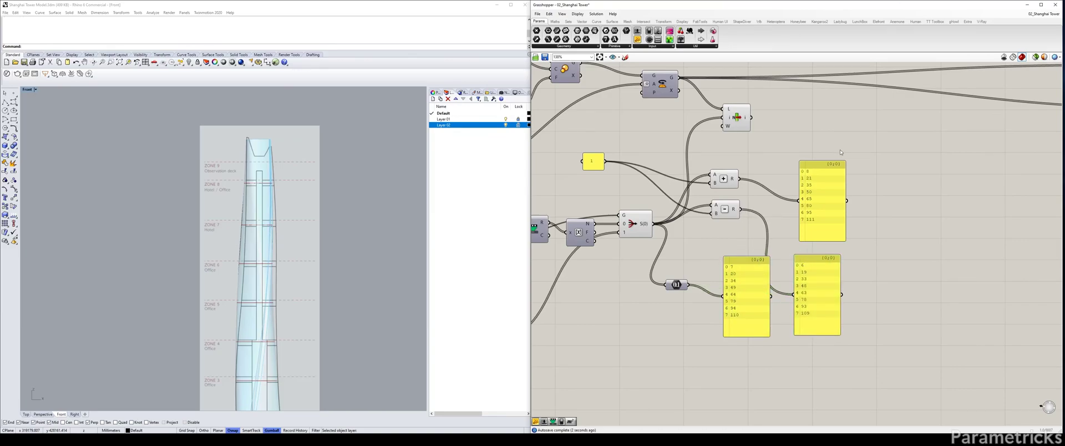
{"action": "scroll", "coordinate": [256, 344], "scroll_direction": "up", "scroll_amount": 5}
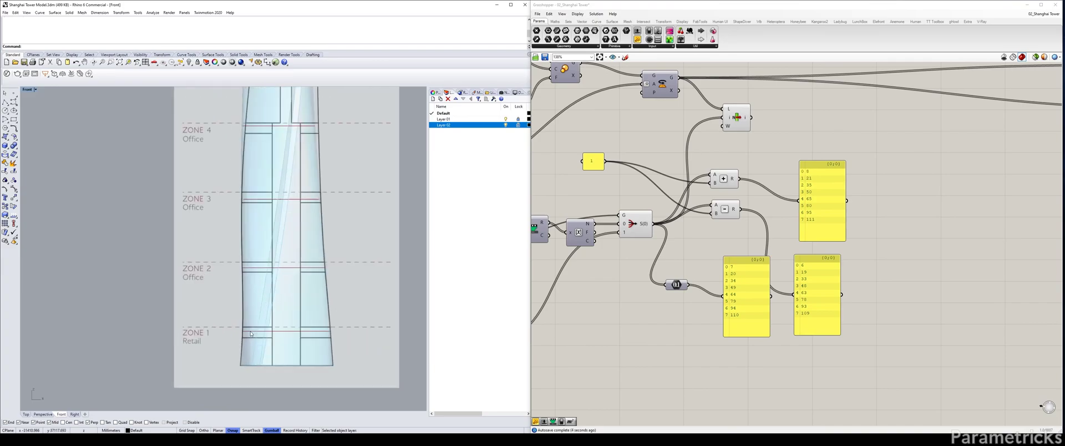
{"action": "scroll", "coordinate": [256, 344], "scroll_direction": "up", "scroll_amount": 3}
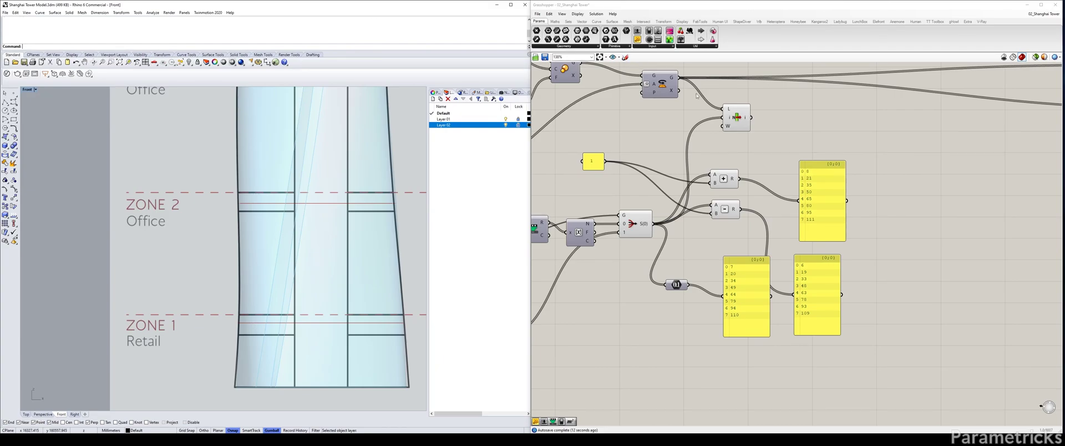
Add a Merge component beside the List Item component
{"action": "double_click", "coordinate": [761, 141]}
{"action": "type", "text": "MERGE"}
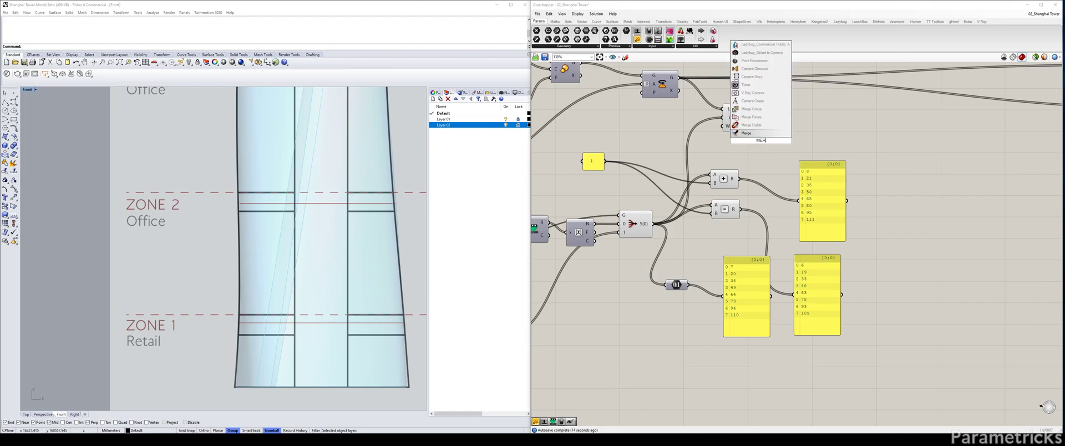
{"action": "key", "text": "Return"}
Delete the two panels that show the Addition and Subtraction results
{"action": "right_click_drag", "start_coordinate": [765, 160], "coordinate": [679, 159]}
{"action": "left_click_drag", "start_coordinate": [748, 196], "coordinate": [805, 185]}
{"action": "key", "text": "Delete"}
{"action": "left_click_drag", "start_coordinate": [730, 267], "coordinate": [770, 251]}
{"action": "key", "text": "Delete"}
Position the Merge component beside Addition and Subtraction, and place the remaining floor number panel next to its container
{"action": "left_click_drag", "start_coordinate": [665, 272], "coordinate": [730, 260]}
{"action": "right_click_drag", "start_coordinate": [723, 275], "coordinate": [850, 256]}
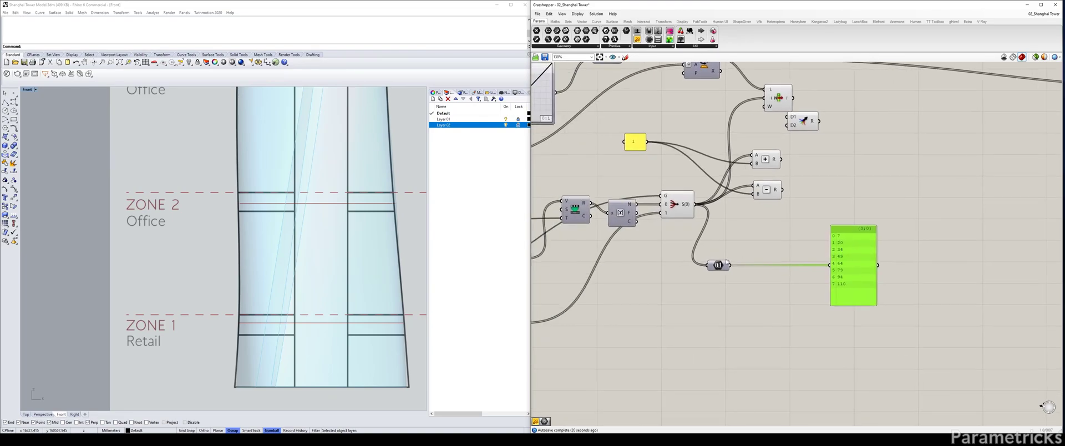
{"action": "left_click_drag", "start_coordinate": [849, 259], "coordinate": [740, 277]}
{"action": "right_click_drag", "start_coordinate": [814, 215], "coordinate": [758, 236]}
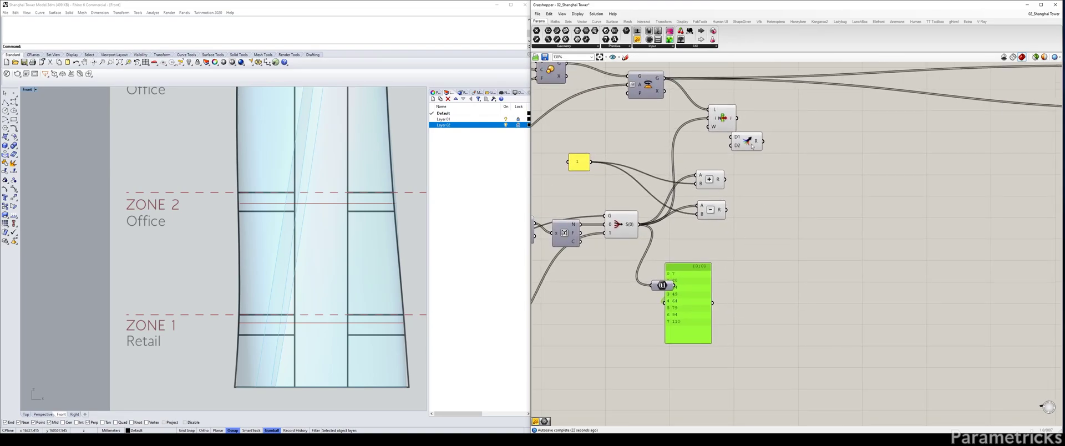
{"action": "left_click_drag", "start_coordinate": [746, 140], "coordinate": [764, 194]}
{"action": "left_click_drag", "start_coordinate": [686, 263], "coordinate": [726, 263]}
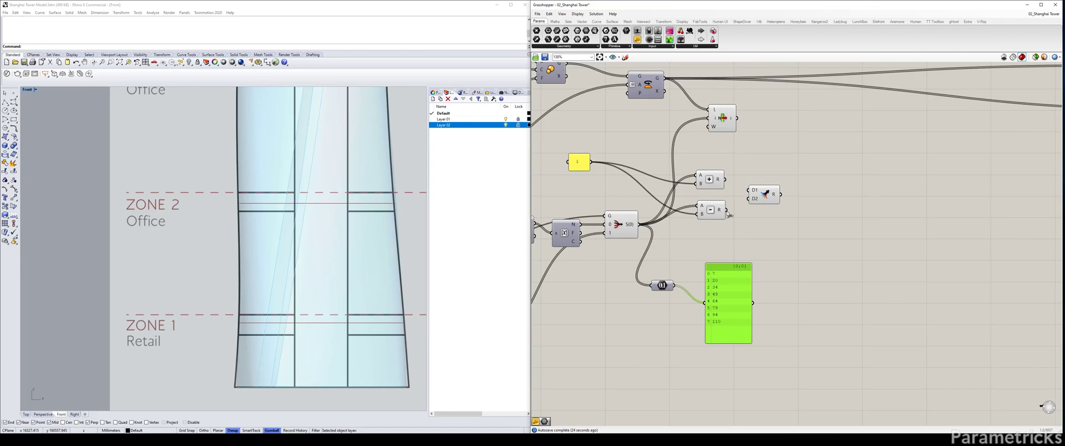
Merge the Subtraction, Stream Filter and Addition outputs as D1, D2 and D3, and hide the previews of those three components
{"action": "left_click_drag", "start_coordinate": [726, 210], "coordinate": [749, 190]}
{"action": "left_click_drag", "start_coordinate": [639, 225], "coordinate": [771, 215]}
{"action": "left_click", "coordinate": [760, 194]}
{"action": "left_click", "coordinate": [710, 179]}
{"action": "left_click", "coordinate": [711, 209]}
{"action": "left_click", "coordinate": [623, 226]}
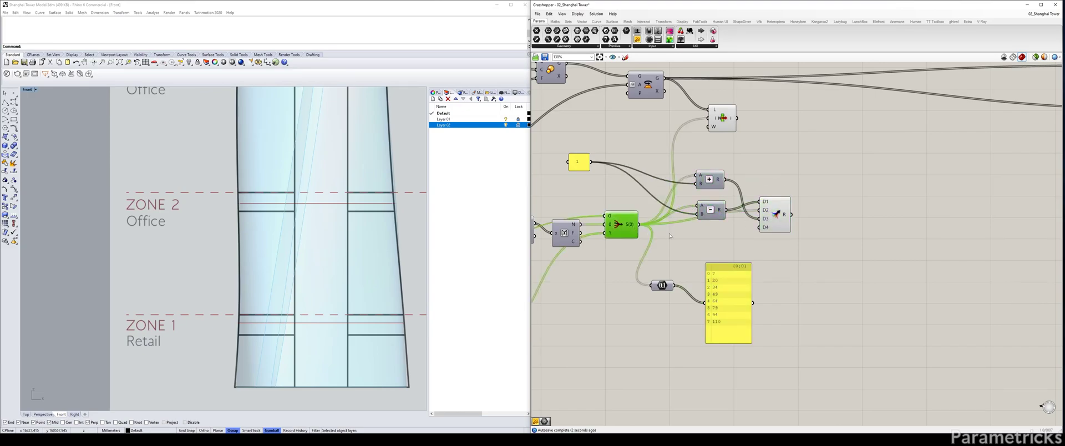
Show the merged floor numbers in an enlarged copy of the panel and compare them with the zone lines on the tower
{"action": "left_click_drag", "start_coordinate": [724, 293], "coordinate": [852, 257], "text": "alt"}
{"action": "left_click_drag", "start_coordinate": [792, 215], "coordinate": [834, 266]}
{"action": "left_click_drag", "start_coordinate": [875, 310], "coordinate": [920, 339]}
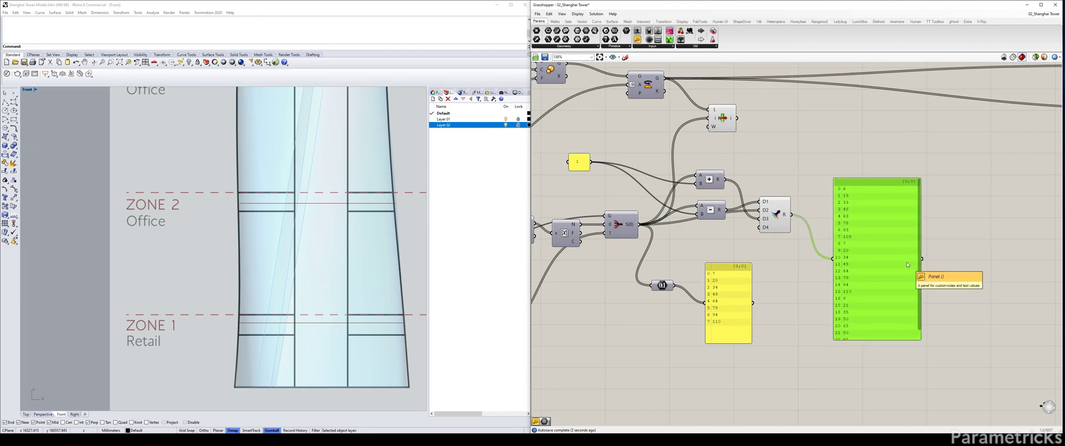
{"action": "scroll", "coordinate": [281, 217], "scroll_direction": "down", "scroll_amount": 14}
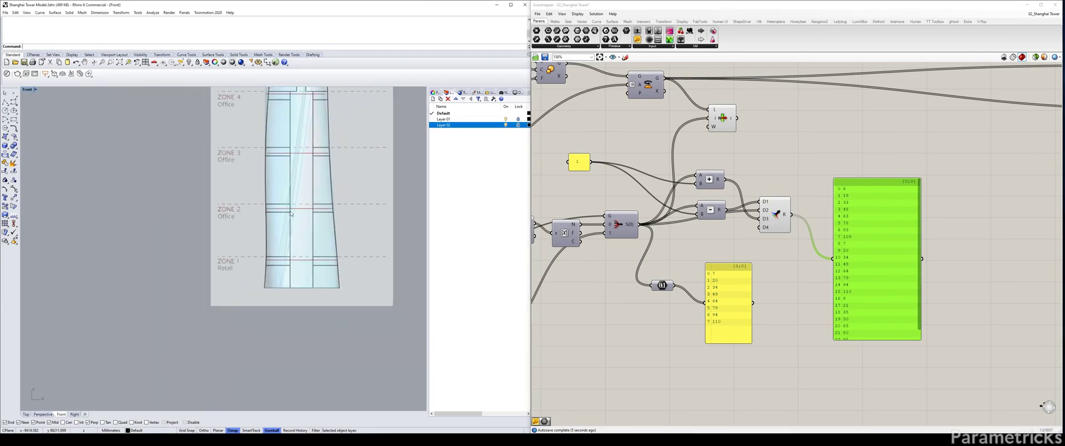
{"action": "scroll", "coordinate": [774, 228], "scroll_direction": "up", "scroll_amount": 7}
{"action": "left_click", "coordinate": [736, 226]}
{"action": "scroll", "coordinate": [765, 228], "scroll_direction": "down", "scroll_amount": 6}
{"action": "scroll", "coordinate": [234, 361], "scroll_direction": "down", "scroll_amount": 5}
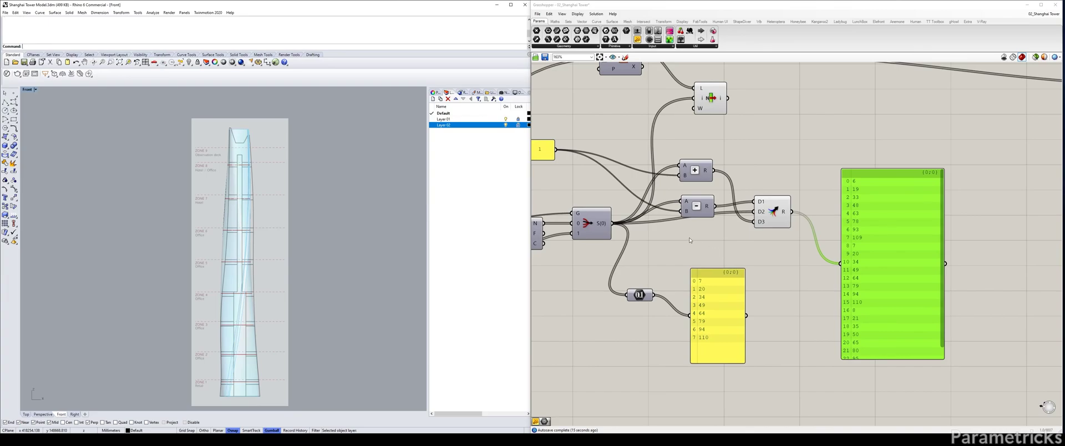
Graft the Stream Filter output so the merged floor numbers are grouped into one branch per zone
{"action": "right_click_drag", "start_coordinate": [690, 240], "coordinate": [787, 225]}
{"action": "left_click_drag", "start_coordinate": [692, 211], "coordinate": [683, 211]}
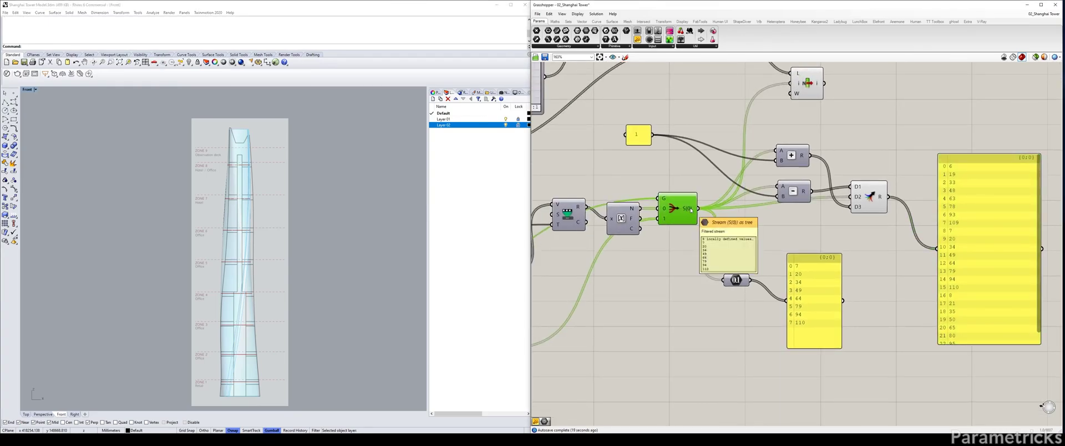
{"action": "right_click", "coordinate": [691, 209]}
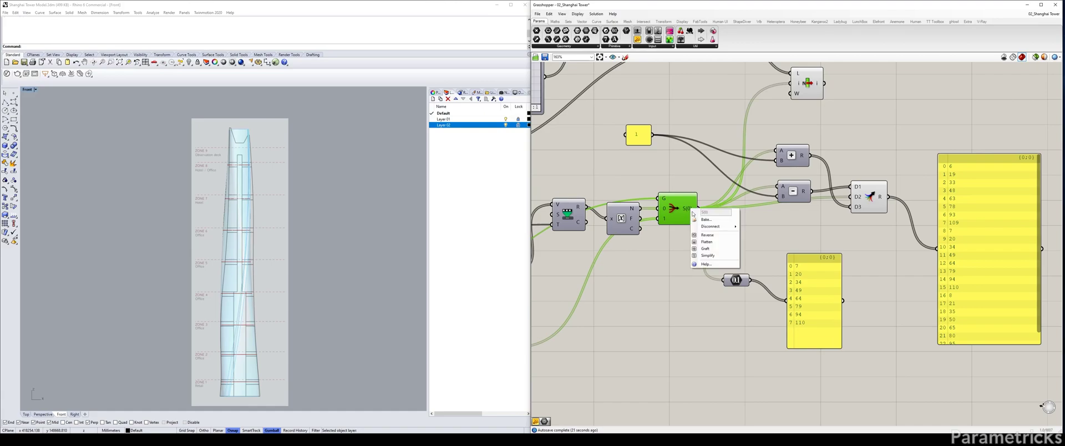
{"action": "left_click", "coordinate": [782, 257]}
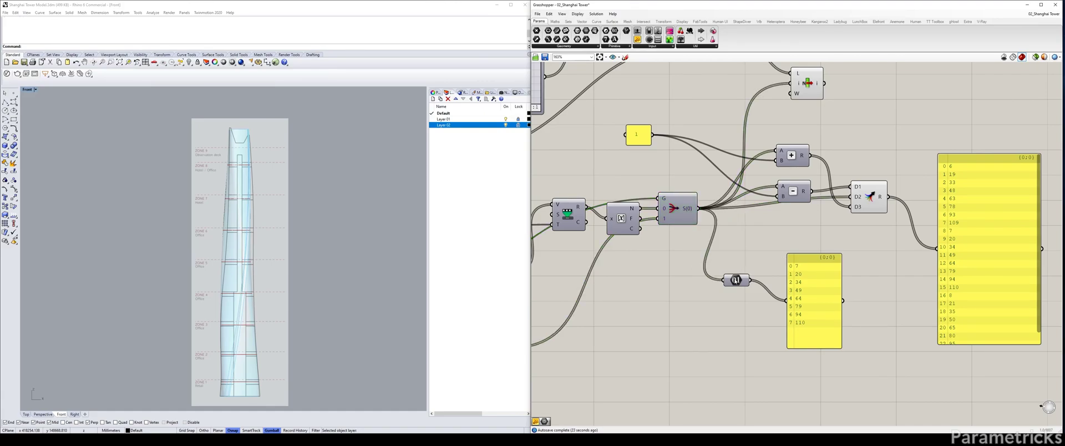
{"action": "right_click", "coordinate": [687, 210]}
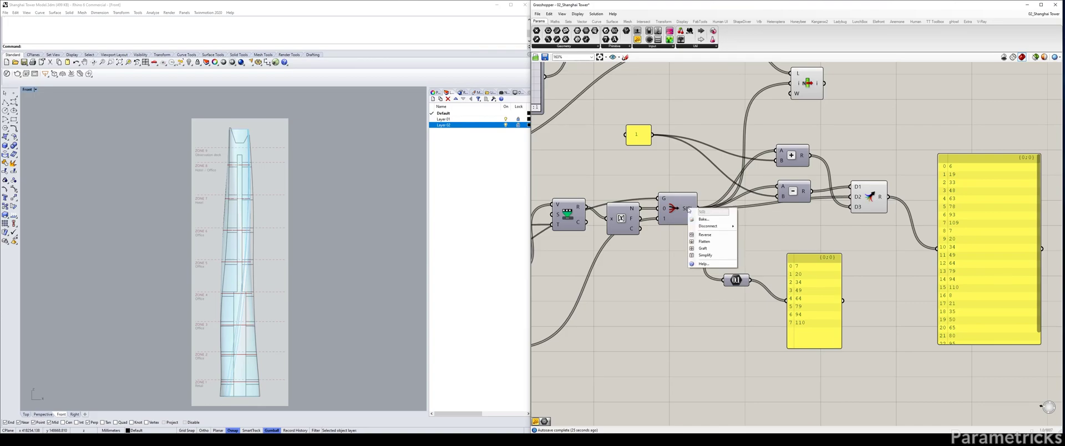
{"action": "left_click", "coordinate": [710, 249]}
{"action": "right_click_drag", "start_coordinate": [950, 218], "coordinate": [809, 213]}
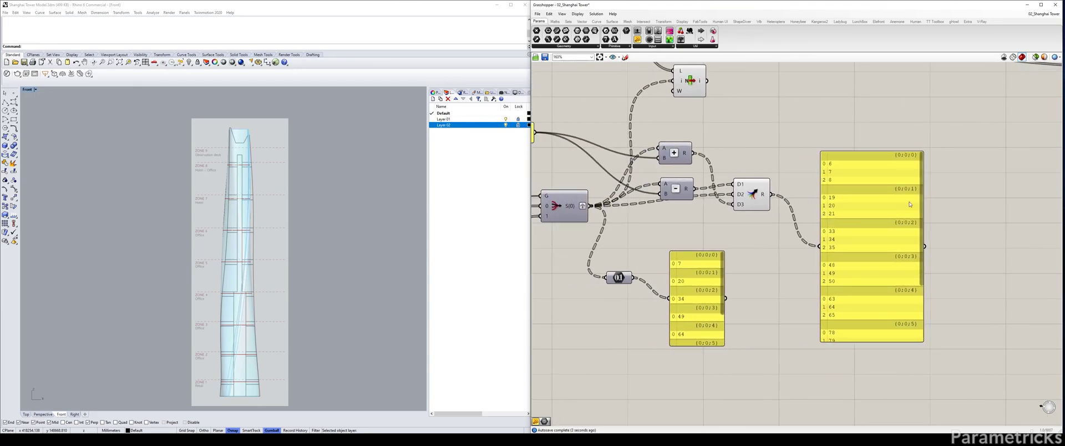
{"action": "mouse_move", "coordinate": [922, 190]}
{"action": "left_mouse_down"}
{"action": "mouse_move", "coordinate": [923, 244]}
{"action": "mouse_move", "coordinate": [923, 179]}
{"action": "left_mouse_up"}
Place the List Item component above the Merge and feed the merged floor numbers into its index input
{"action": "right_click_drag", "start_coordinate": [756, 144], "coordinate": [761, 172]}
{"action": "left_click_drag", "start_coordinate": [693, 113], "coordinate": [787, 122]}
{"action": "left_click_drag", "start_coordinate": [759, 210], "coordinate": [773, 120]}
{"action": "left_click", "coordinate": [788, 118]}
Compare the selected floor curves with the zone lines on the tower and turn off Layer 02 with the reference elevation
{"action": "scroll", "coordinate": [270, 253], "scroll_direction": "up", "scroll_amount": 7}
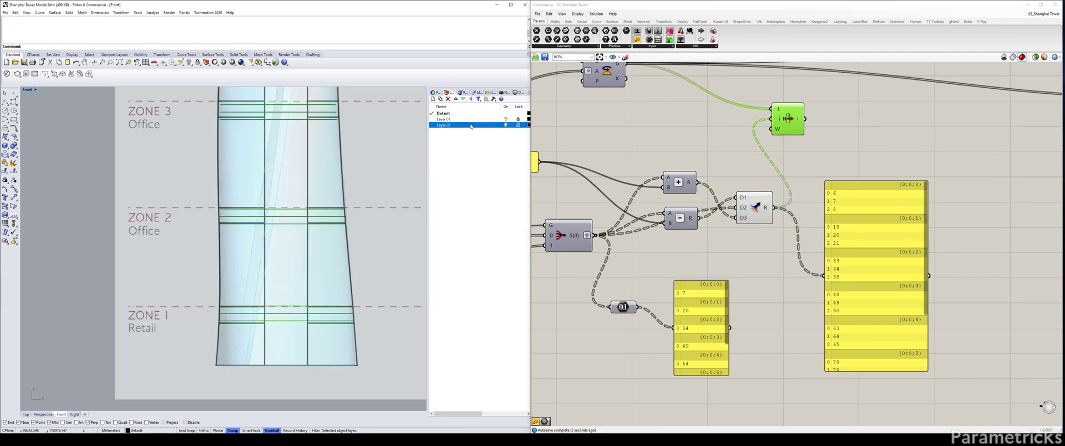
{"action": "left_click", "coordinate": [506, 126]}
{"action": "scroll", "coordinate": [252, 171], "scroll_direction": "down", "scroll_amount": 6}
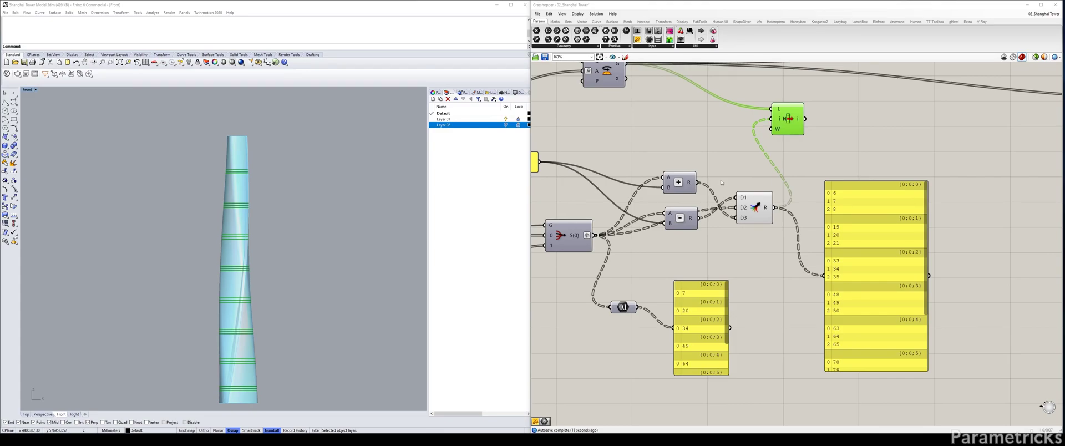
{"action": "right_click", "coordinate": [852, 191]}
{"action": "left_click", "coordinate": [854, 160]}
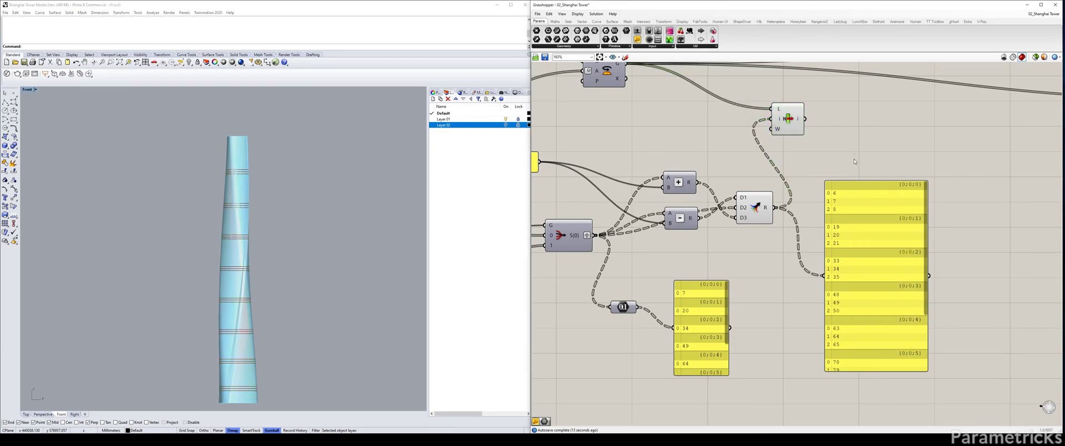
Move the merged floor numbers panel aside and display the tower in a maximized Perspective viewport
{"action": "left_click_drag", "start_coordinate": [859, 213], "coordinate": [894, 211]}
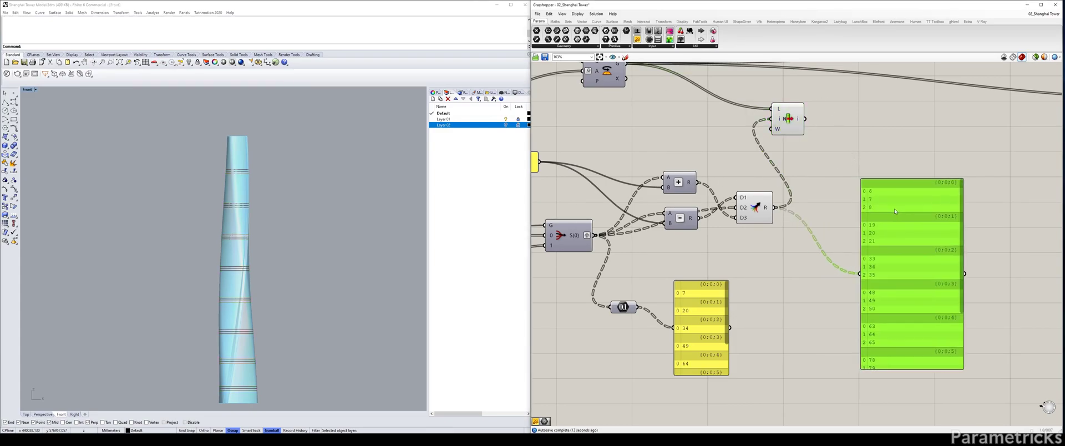
{"action": "double_click", "coordinate": [27, 89]}
{"action": "double_click", "coordinate": [250, 89]}
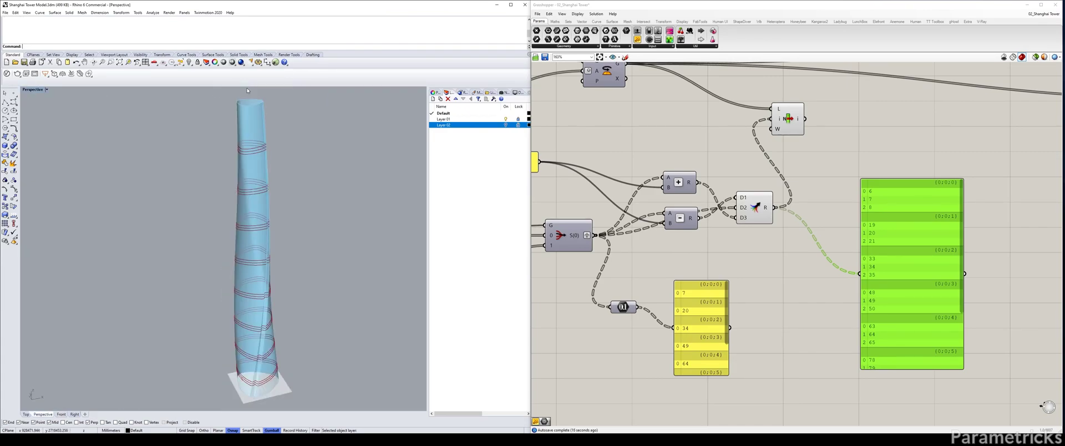
{"action": "double_click", "coordinate": [42, 90]}
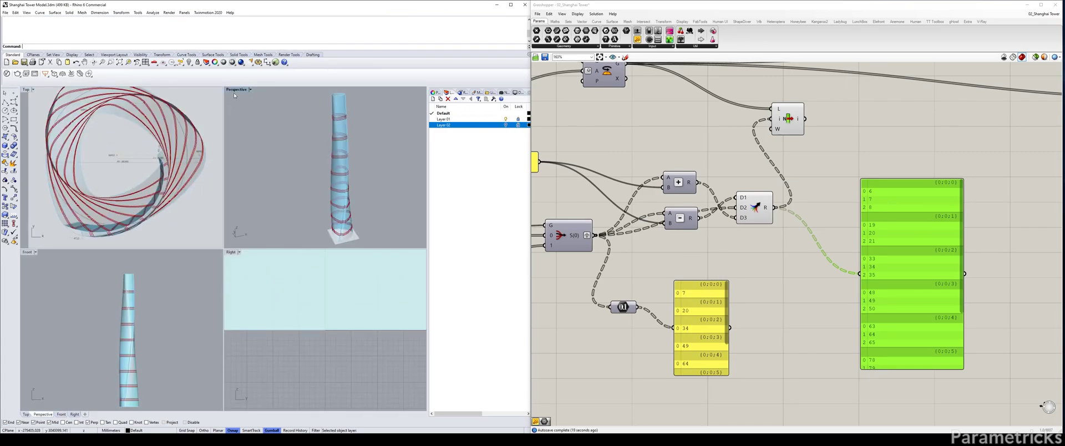
{"action": "double_click", "coordinate": [238, 89]}
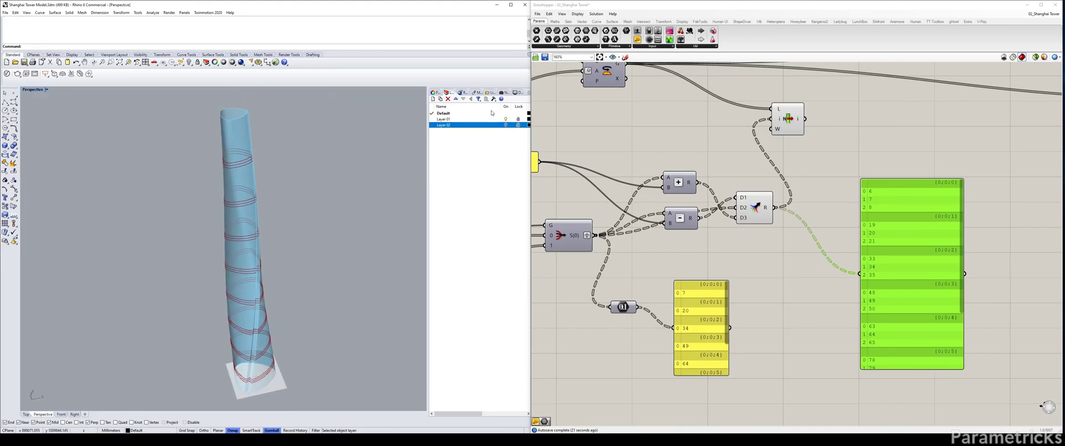
Add a Loft component beside List Item and loft the grouped floor curves output by List Item
{"action": "right_click_drag", "start_coordinate": [817, 130], "coordinate": [736, 126]}
{"action": "scroll", "coordinate": [736, 125], "scroll_direction": "down", "scroll_amount": 2}
{"action": "right_click_drag", "start_coordinate": [736, 125], "coordinate": [759, 171]}
{"action": "left_click_drag", "start_coordinate": [807, 239], "coordinate": [851, 249]}
{"action": "left_click_drag", "start_coordinate": [738, 163], "coordinate": [784, 164]}
{"action": "left_click", "coordinate": [837, 180]}
{"action": "double_click", "coordinate": [837, 181]}
{"action": "type", "text": "loft"}
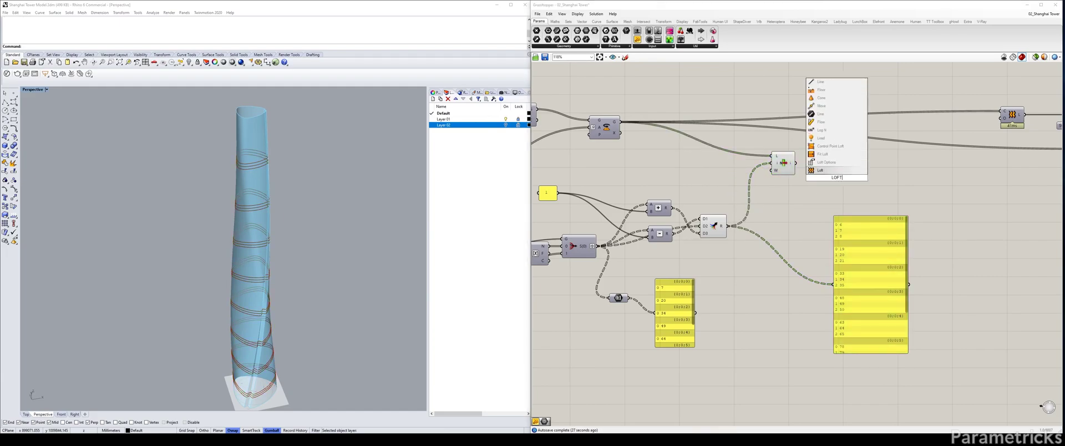
{"action": "key", "text": "Return"}
{"action": "scroll", "coordinate": [806, 164], "scroll_direction": "up", "scroll_amount": 2}
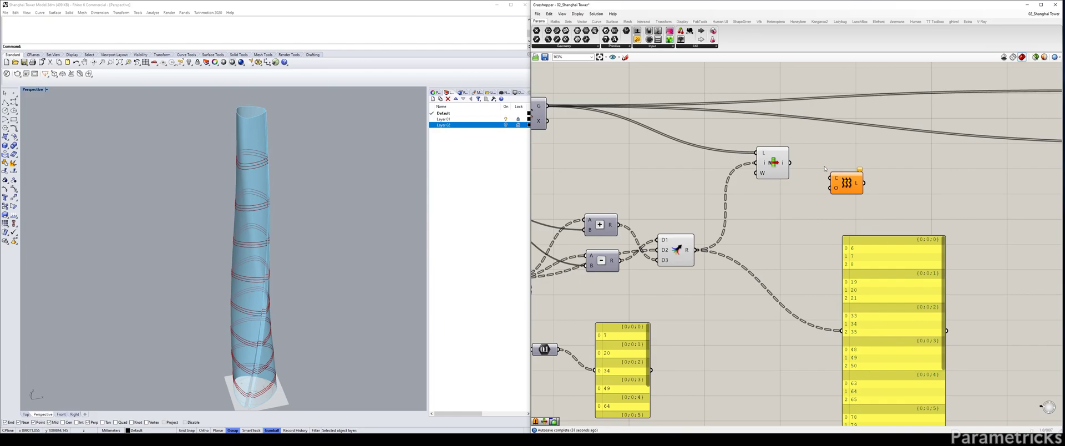
{"action": "left_click_drag", "start_coordinate": [792, 165], "coordinate": [831, 178]}
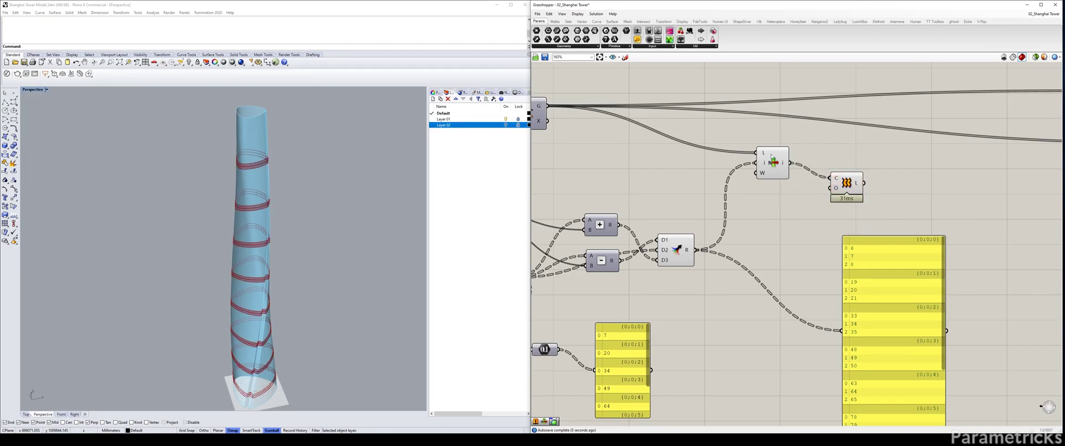
Move the List Item and Loft components lower on the canvas, just above the merged floor numbers panel
{"action": "right_click_drag", "start_coordinate": [800, 179], "coordinate": [641, 152]}
{"action": "left_click_drag", "start_coordinate": [615, 139], "coordinate": [617, 179]}
{"action": "left_click", "coordinate": [693, 162]}
{"action": "left_click_drag", "start_coordinate": [693, 162], "coordinate": [718, 186]}
{"action": "left_click", "coordinate": [716, 143]}
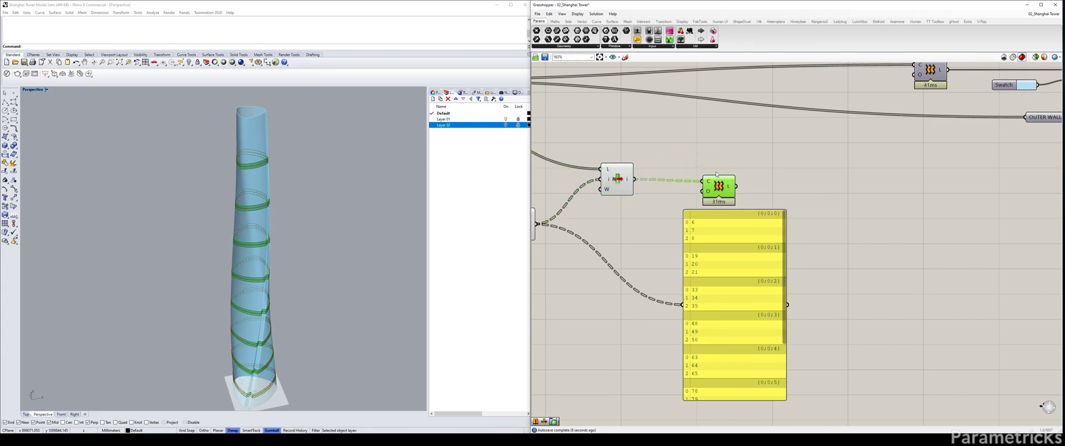
{"action": "left_click", "coordinate": [726, 160]}
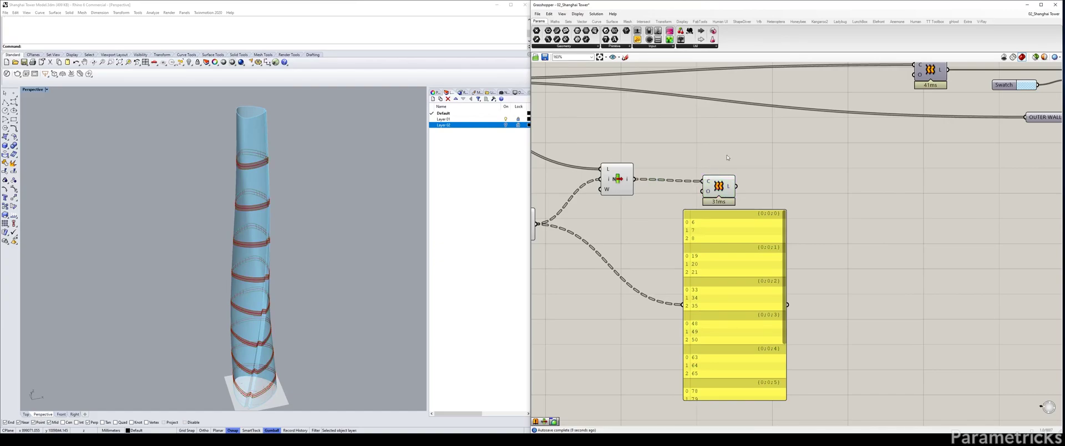
Hide the previews of the Merge and List Item components
{"action": "right_click_drag", "start_coordinate": [729, 157], "coordinate": [761, 139]}
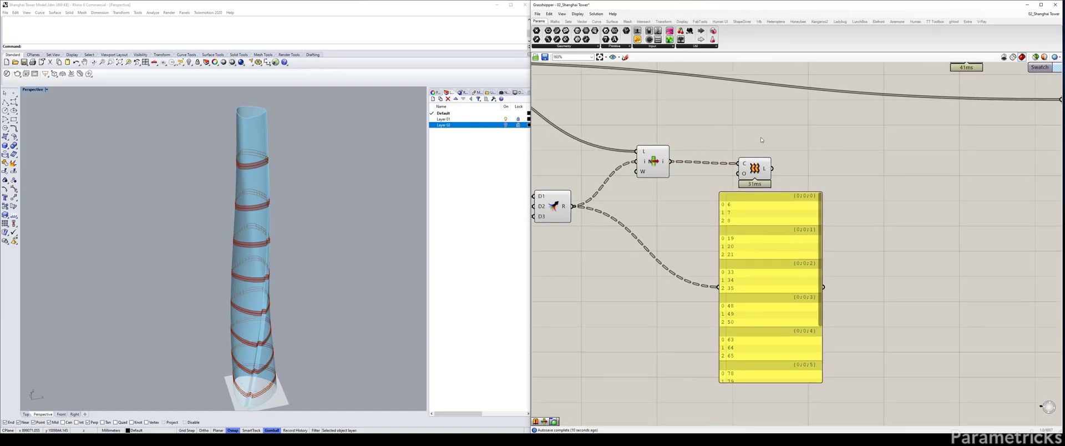
{"action": "right_click_drag", "start_coordinate": [593, 187], "coordinate": [641, 170]}
{"action": "left_click", "coordinate": [609, 183]}
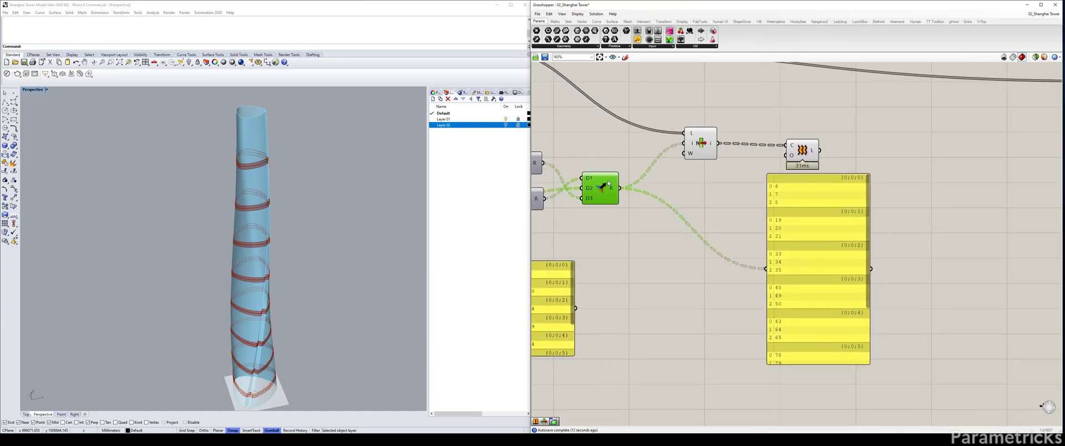
{"action": "right_click_drag", "start_coordinate": [737, 109], "coordinate": [627, 150]}
{"action": "left_click", "coordinate": [590, 184]}
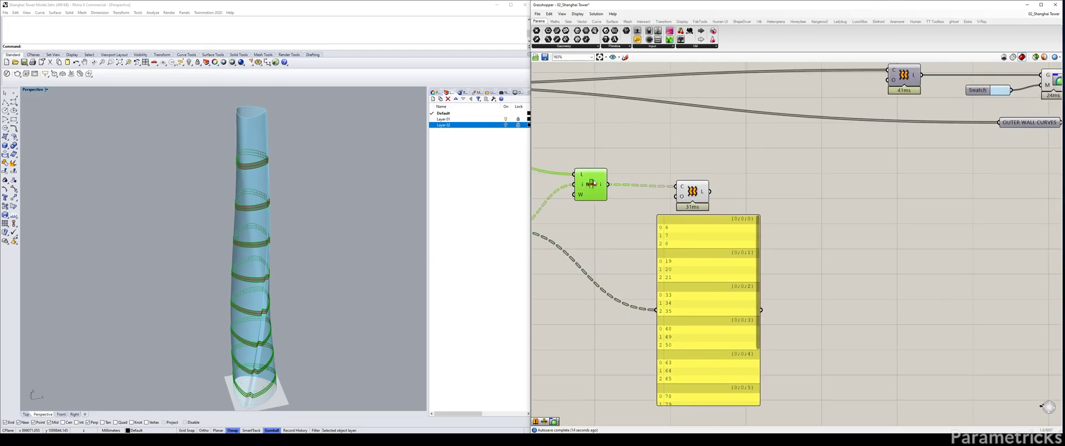
Close the lofted zone bands with a Cap Holes component fed by the Loft, and hide the Loft's preview
{"action": "double_click", "coordinate": [702, 144]}
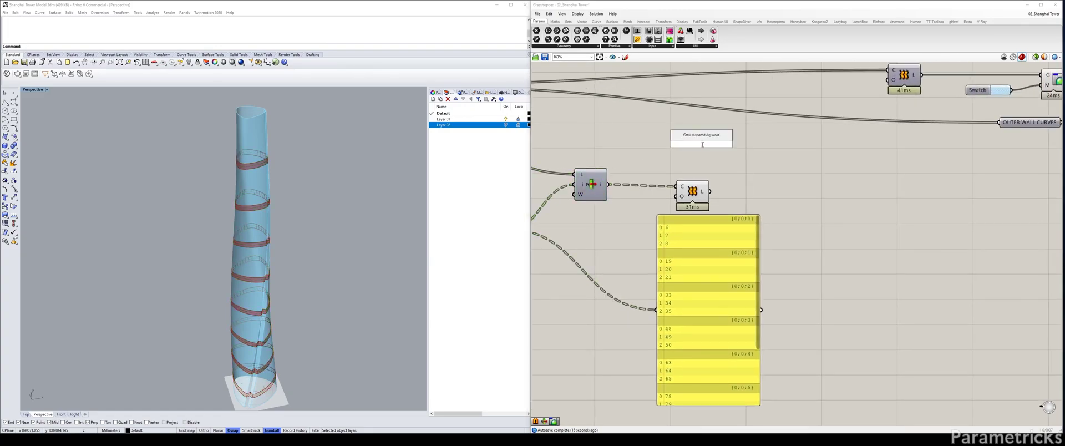
{"action": "type", "text": "CAP"}
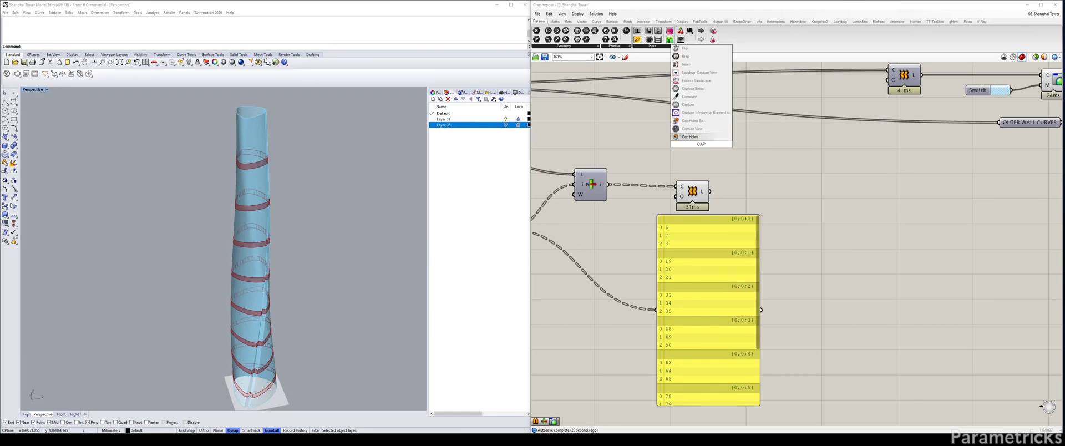
{"action": "key", "text": "Return"}
{"action": "left_click_drag", "start_coordinate": [702, 144], "coordinate": [758, 187]}
{"action": "right_click_drag", "start_coordinate": [758, 187], "coordinate": [631, 198]}
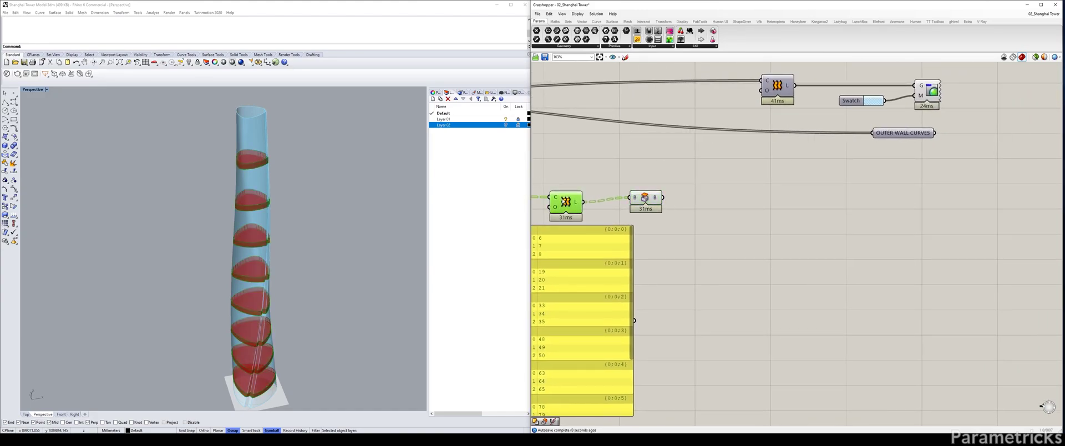
Duplicate the Custom Preview and its colour swatch below the originals, connect the Cap Holes output to it, and hide the Cap Holes preview
{"action": "left_click_drag", "start_coordinate": [646, 201], "coordinate": [774, 205]}
{"action": "left_click_drag", "start_coordinate": [963, 66], "coordinate": [836, 115]}
{"action": "left_click_drag", "start_coordinate": [931, 104], "coordinate": [936, 247], "text": "alt"}
{"action": "left_click_drag", "start_coordinate": [792, 202], "coordinate": [921, 228]}
{"action": "left_click", "coordinate": [786, 213]}
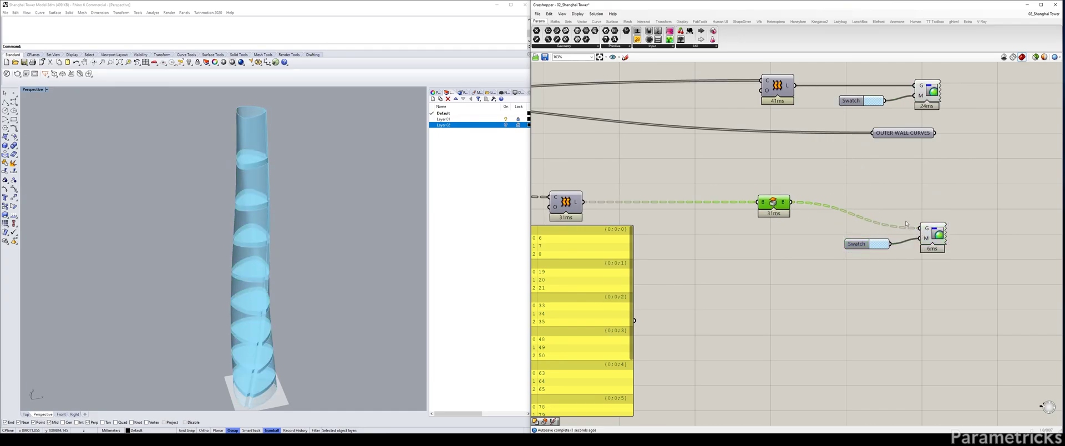
Change the colour of the duplicated swatch to light purple for the capped floor volumes
{"action": "left_click", "coordinate": [880, 242]}
{"action": "mouse_move", "coordinate": [908, 314]}
{"action": "left_mouse_down"}
{"action": "mouse_move", "coordinate": [930, 323]}
{"action": "mouse_move", "coordinate": [913, 327]}
{"action": "left_mouse_up"}
{"action": "left_click", "coordinate": [799, 330]}
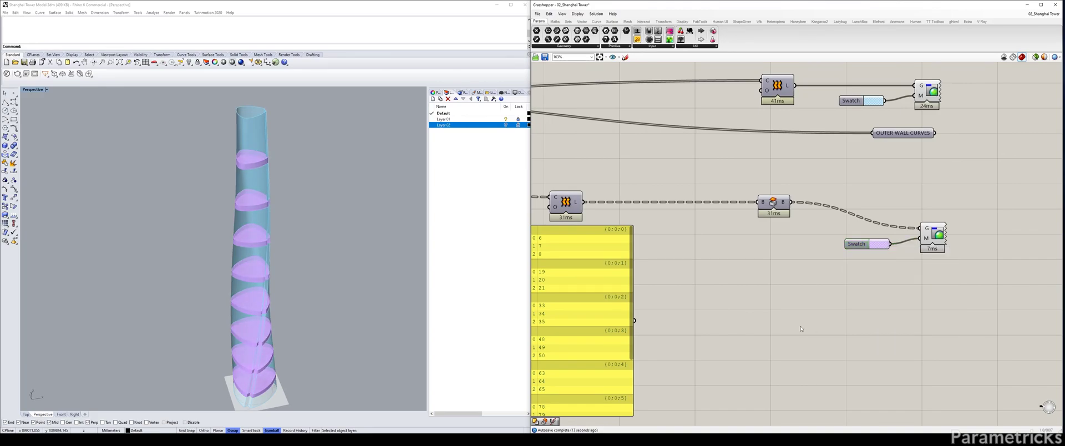
Delete the panel that shows the merged floor numbers
{"action": "scroll", "coordinate": [817, 271], "scroll_direction": "down", "scroll_amount": 4}
{"action": "left_click", "coordinate": [689, 249]}
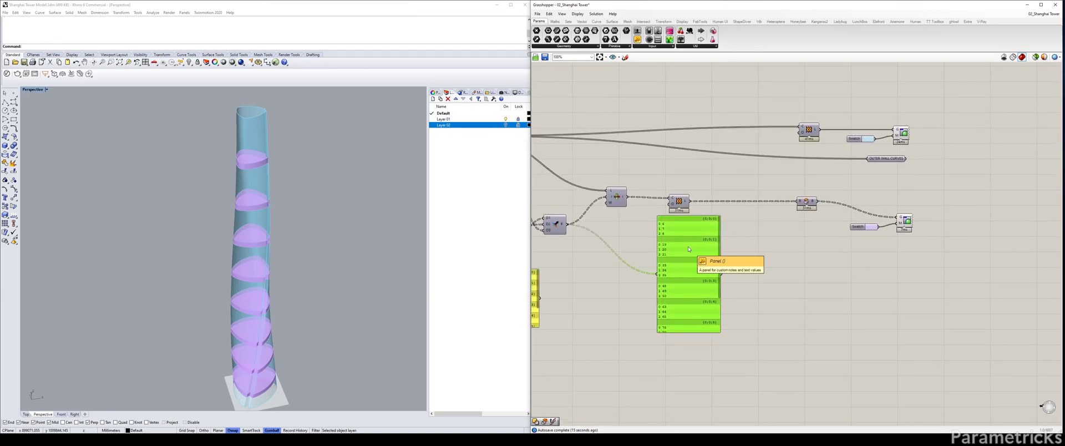
{"action": "key", "text": "Delete"}
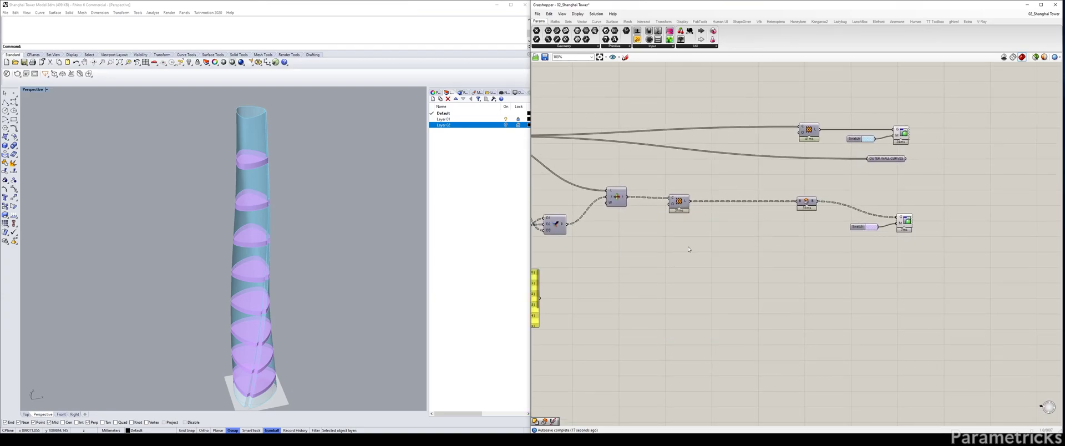
Add a Number container and connect the Merge result to it
{"action": "right_click_drag", "start_coordinate": [688, 287], "coordinate": [792, 237]}
{"action": "scroll", "coordinate": [751, 211], "scroll_direction": "up", "scroll_amount": 4}
{"action": "double_click", "coordinate": [750, 207]}
{"action": "type", "text": "NUMER"}
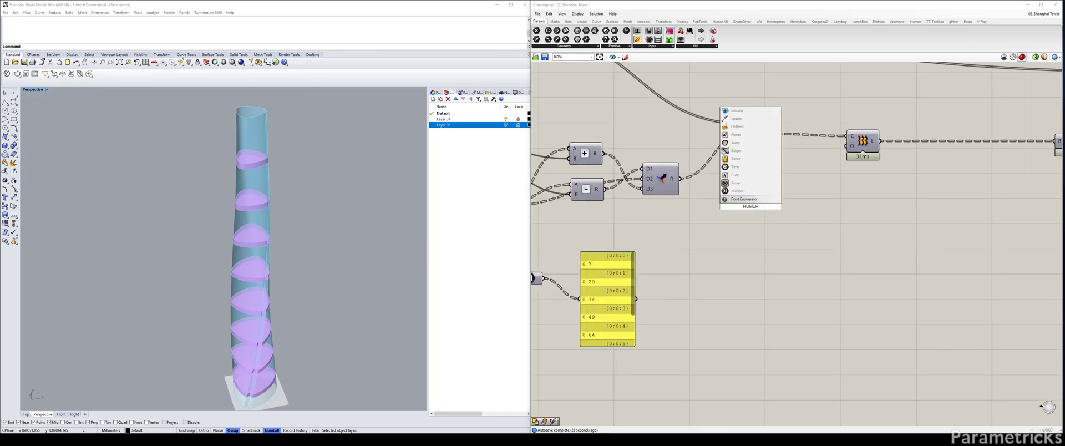
{"action": "left_click", "coordinate": [737, 191]}
{"action": "left_click_drag", "start_coordinate": [681, 178], "coordinate": [738, 206]}
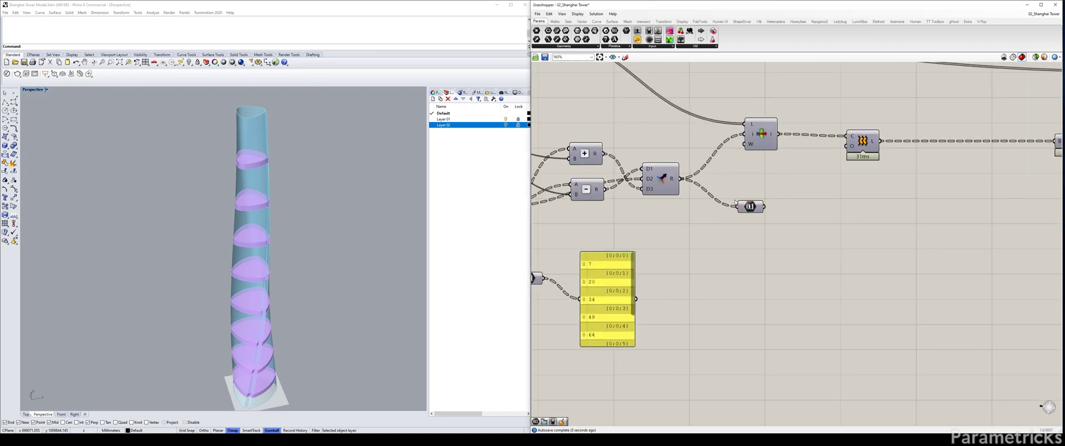
Move the new Number container below the purple Custom Preview and rename it SERVICE FLOORS
{"action": "scroll", "coordinate": [735, 203], "scroll_direction": "down", "scroll_amount": 4}
{"action": "left_click_drag", "start_coordinate": [635, 215], "coordinate": [894, 223]}
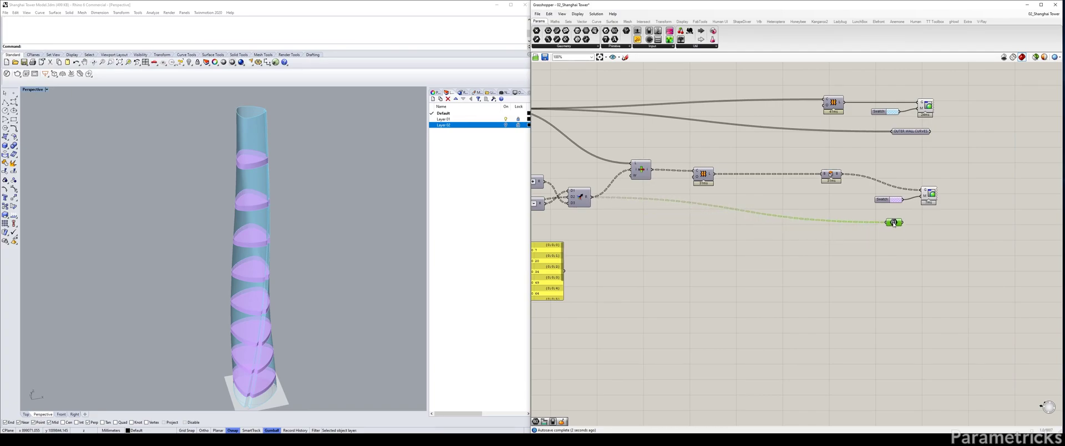
{"action": "right_click", "coordinate": [893, 223]}
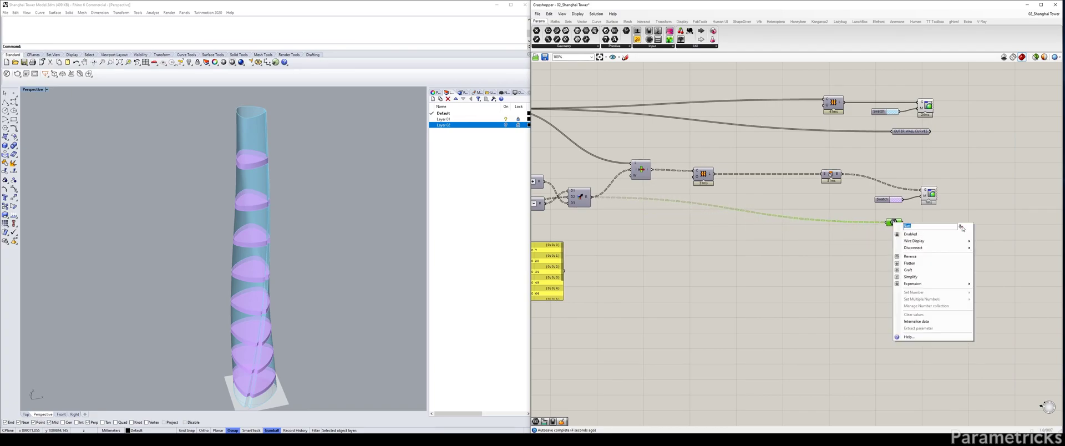
{"action": "type", "text": "SERVICE FL"}
{"action": "left_click", "coordinate": [825, 234]}
Flatten the Number container fed by the Stream Filter and move its panel closer to it
{"action": "right_click_drag", "start_coordinate": [730, 201], "coordinate": [786, 205]}
{"action": "right_click_drag", "start_coordinate": [627, 269], "coordinate": [705, 256]}
{"action": "left_click", "coordinate": [683, 265]}
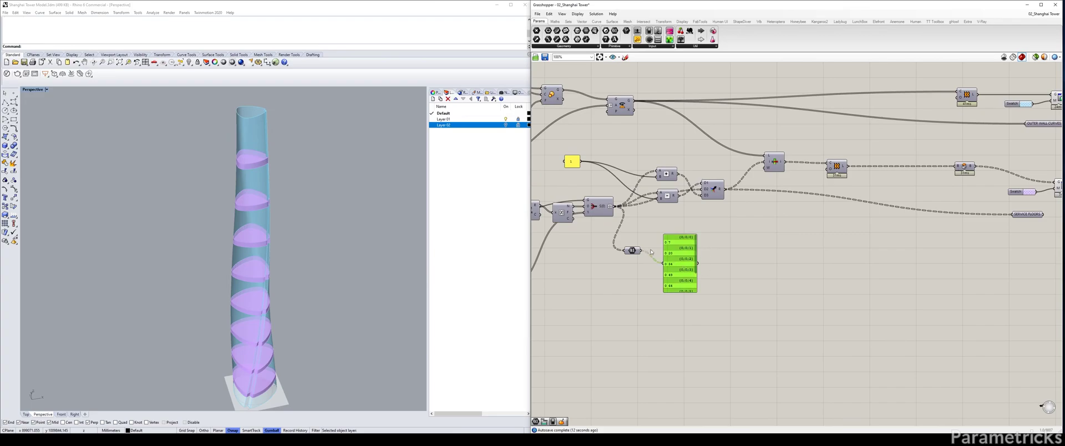
{"action": "scroll", "coordinate": [652, 251], "scroll_direction": "up", "scroll_amount": 2}
{"action": "right_click", "coordinate": [625, 251]}
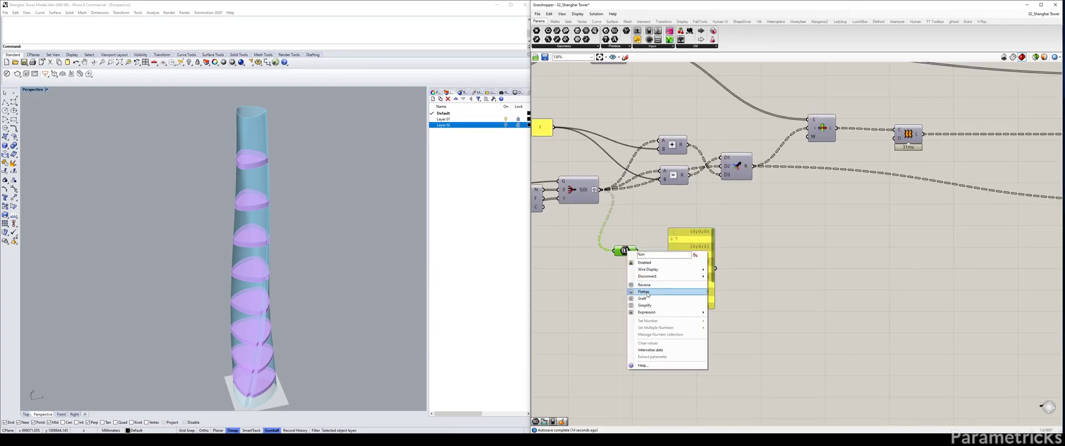
{"action": "left_click", "coordinate": [649, 289]}
{"action": "left_click_drag", "start_coordinate": [683, 251], "coordinate": [686, 243]}
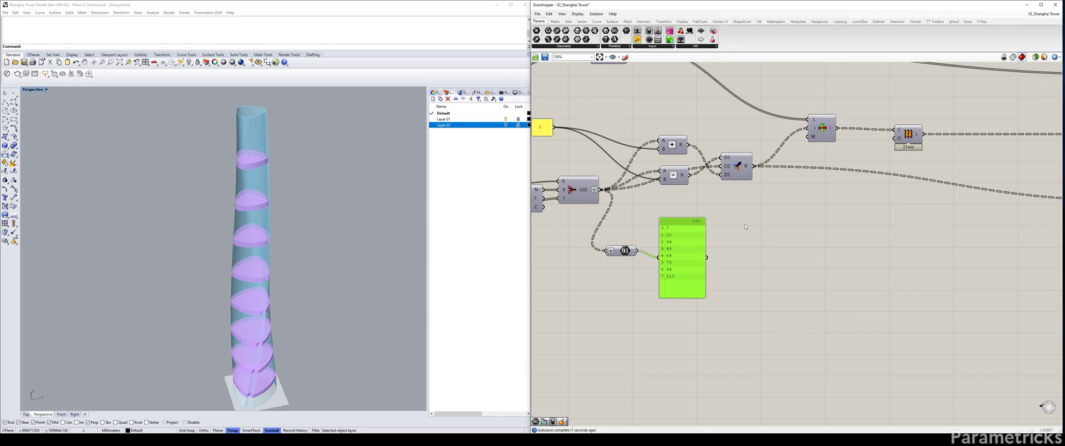
Inspect the purple service floor volumes along the tower up close
{"action": "scroll", "coordinate": [351, 270], "scroll_direction": "up", "scroll_amount": 4}
{"action": "right_click_drag", "start_coordinate": [351, 270], "coordinate": [345, 288]}
{"action": "scroll", "coordinate": [255, 239], "scroll_direction": "up", "scroll_amount": 6}
{"action": "scroll", "coordinate": [281, 241], "scroll_direction": "down", "scroll_amount": 6}
{"action": "mouse_move", "coordinate": [293, 242]}
{"action": "right_mouse_down"}
{"action": "mouse_move", "coordinate": [275, 242]}
{"action": "mouse_move", "coordinate": [267, 270]}
{"action": "mouse_move", "coordinate": [277, 244]}
{"action": "right_mouse_up"}
{"action": "scroll", "coordinate": [757, 134], "scroll_direction": "down", "scroll_amount": 3}
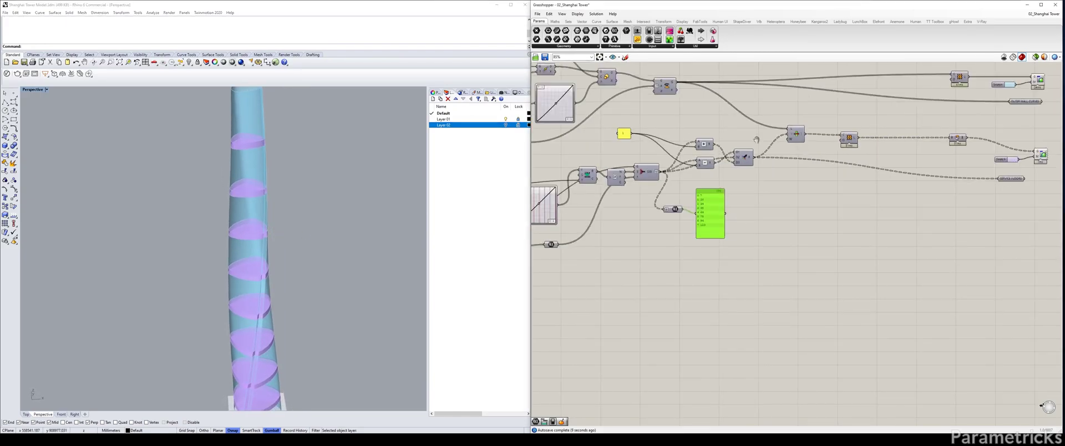
Mark the zones between the upper service floors and the tower's crown with pen strokes, and clear the markings
{"action": "right_click_drag", "start_coordinate": [757, 135], "coordinate": [775, 178]}
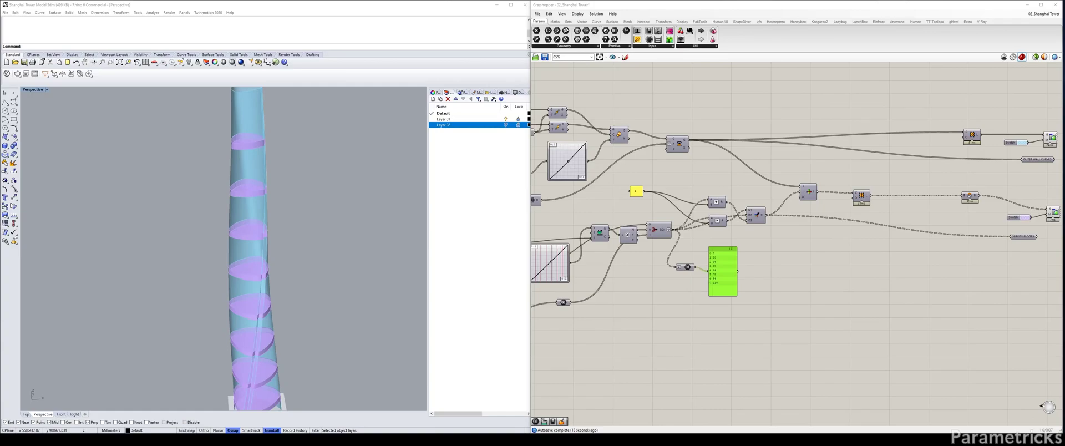
{"action": "left_click", "coordinate": [768, 108]}
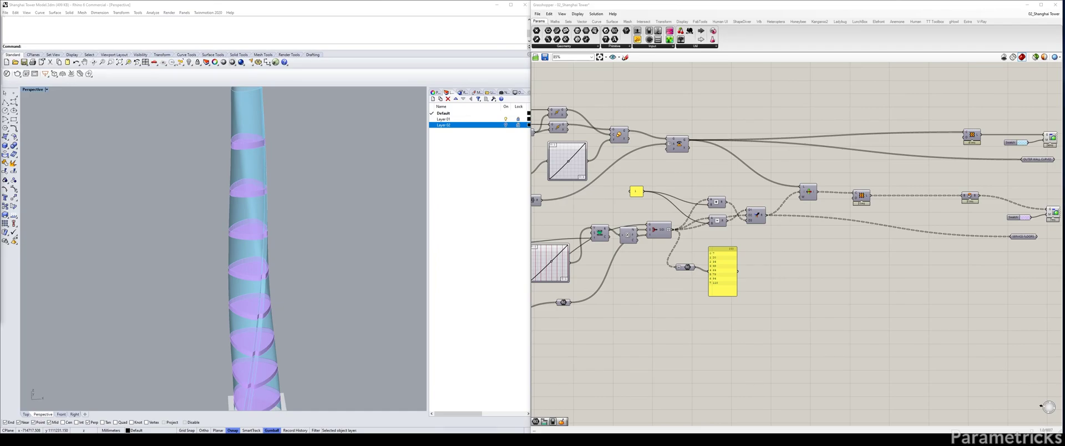
{"action": "mouse_move", "coordinate": [0, 167]}
{"action": "left_mouse_down"}
{"action": "mouse_move", "coordinate": [912, 184]}
{"action": "mouse_move", "coordinate": [1049, 255]}
{"action": "left_mouse_up"}
{"action": "mouse_move", "coordinate": [1050, 285]}
{"action": "left_click", "coordinate": [1050, 285]}
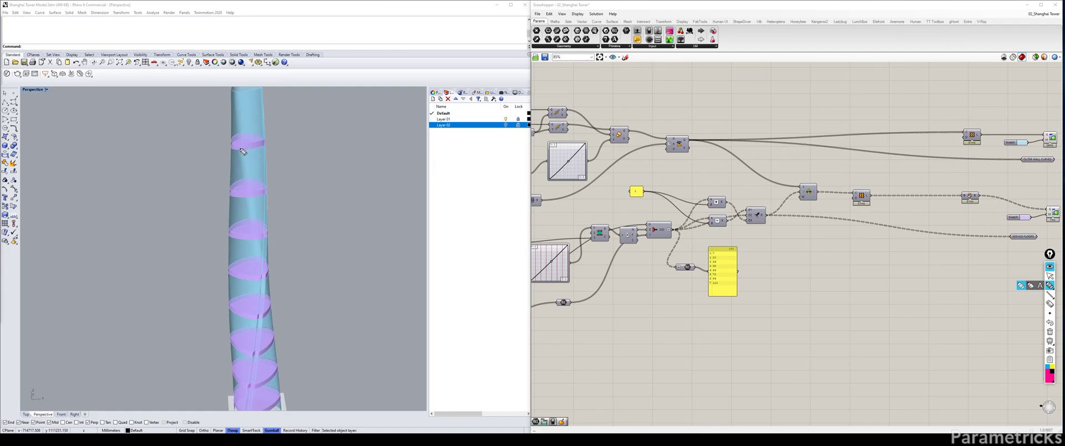
{"action": "left_click_drag", "start_coordinate": [233, 148], "coordinate": [263, 147]}
{"action": "left_click_drag", "start_coordinate": [237, 198], "coordinate": [258, 198]}
{"action": "left_click_drag", "start_coordinate": [232, 239], "coordinate": [252, 239]}
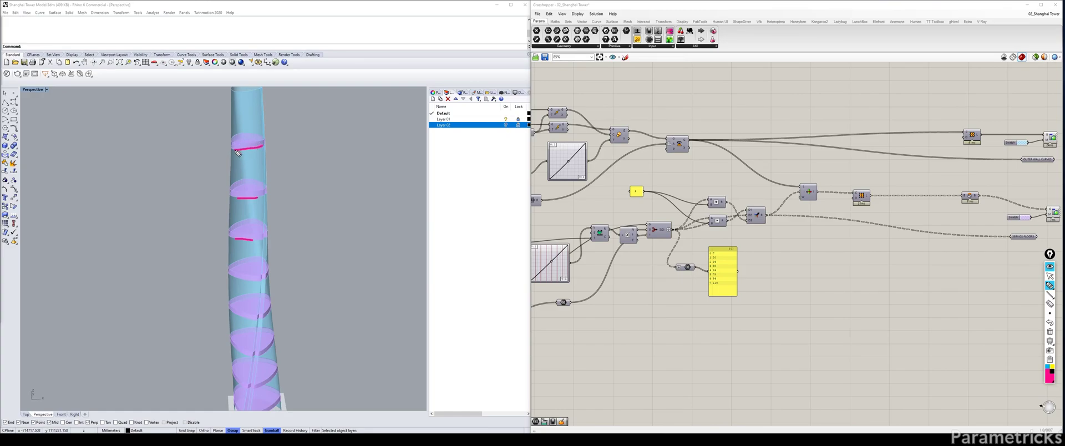
{"action": "left_click_drag", "start_coordinate": [235, 149], "coordinate": [236, 183]}
{"action": "mouse_move", "coordinate": [262, 146]}
{"action": "left_mouse_down"}
{"action": "mouse_move", "coordinate": [260, 189]}
{"action": "mouse_move", "coordinate": [239, 198]}
{"action": "mouse_move", "coordinate": [259, 198]}
{"action": "mouse_move", "coordinate": [234, 224]}
{"action": "left_mouse_up"}
{"action": "left_click_drag", "start_coordinate": [258, 198], "coordinate": [264, 227]}
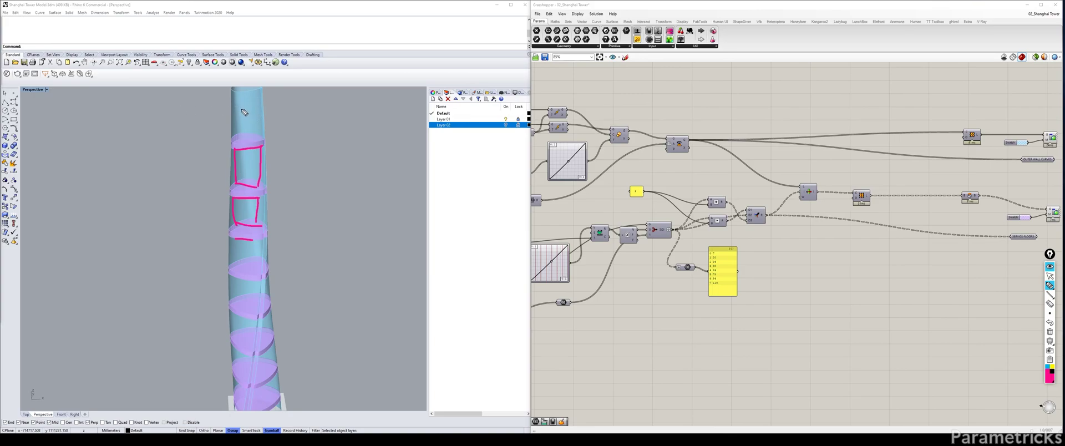
{"action": "mouse_move", "coordinate": [236, 104]}
{"action": "left_mouse_down"}
{"action": "mouse_move", "coordinate": [256, 106]}
{"action": "mouse_move", "coordinate": [237, 119]}
{"action": "mouse_move", "coordinate": [240, 138]}
{"action": "mouse_move", "coordinate": [255, 135]}
{"action": "left_mouse_up"}
{"action": "mouse_move", "coordinate": [237, 105]}
{"action": "left_mouse_down"}
{"action": "mouse_move", "coordinate": [260, 78]}
{"action": "mouse_move", "coordinate": [260, 105]}
{"action": "left_mouse_up"}
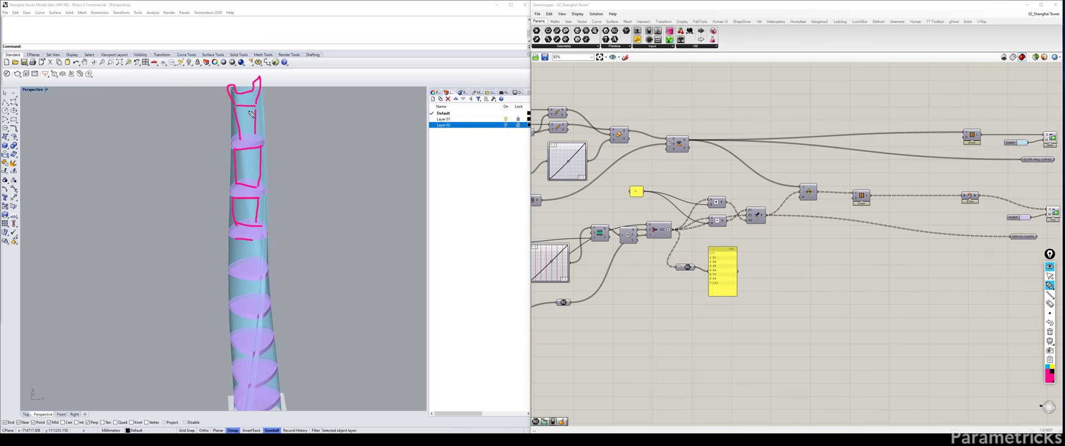
{"action": "left_click", "coordinate": [1050, 332]}
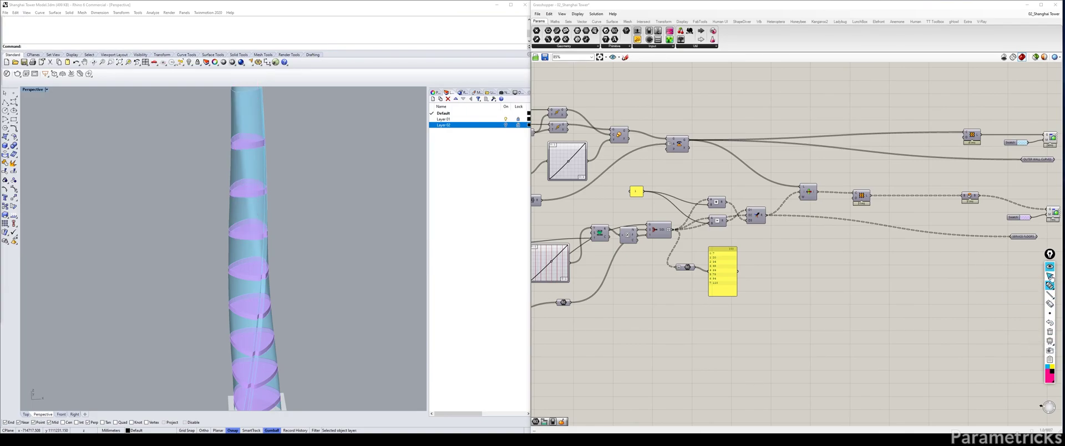
{"action": "left_click", "coordinate": [1050, 268]}
{"action": "left_click", "coordinate": [880, 289]}
Duplicate the ZONE 9 START slider and its container below the originals in the parameter list
{"action": "scroll", "coordinate": [759, 260], "scroll_direction": "down", "scroll_amount": 8}
{"action": "right_click_drag", "start_coordinate": [758, 259], "coordinate": [1026, 201]}
{"action": "right_click_drag", "start_coordinate": [554, 239], "coordinate": [851, 183]}
{"action": "scroll", "coordinate": [784, 155], "scroll_direction": "up", "scroll_amount": 7}
{"action": "right_click_drag", "start_coordinate": [966, 130], "coordinate": [731, 192]}
{"action": "scroll", "coordinate": [731, 193], "scroll_direction": "up", "scroll_amount": 4}
{"action": "left_click_drag", "start_coordinate": [716, 250], "coordinate": [606, 230]}
{"action": "left_click_drag", "start_coordinate": [686, 245], "coordinate": [687, 262]}
{"action": "left_click", "coordinate": [681, 277]}
Rename the duplicated slider CROWN FLOORS
{"action": "right_click", "coordinate": [577, 258]}
{"action": "left_click_drag", "start_coordinate": [618, 263], "coordinate": [517, 271]}
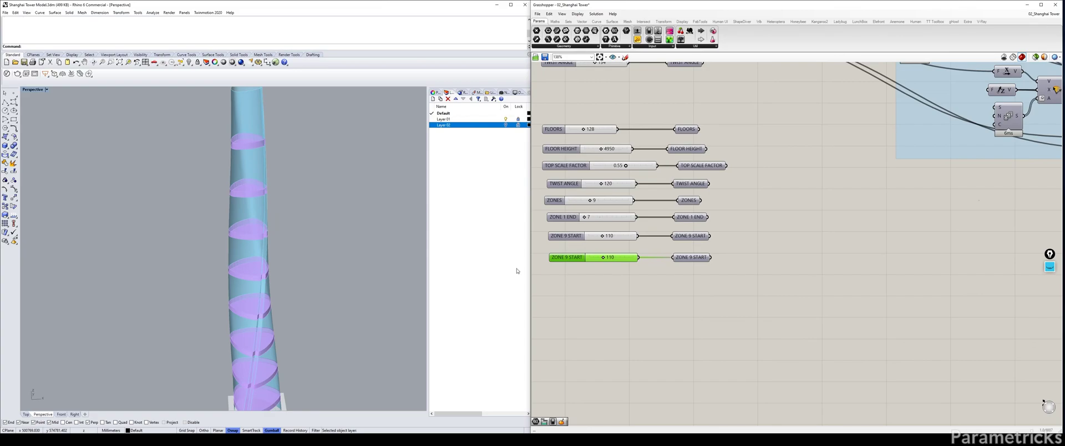
{"action": "right_click", "coordinate": [567, 260]}
{"action": "left_click_drag", "start_coordinate": [604, 263], "coordinate": [543, 264]}
{"action": "type", "text": "CROWN FLOORS"}
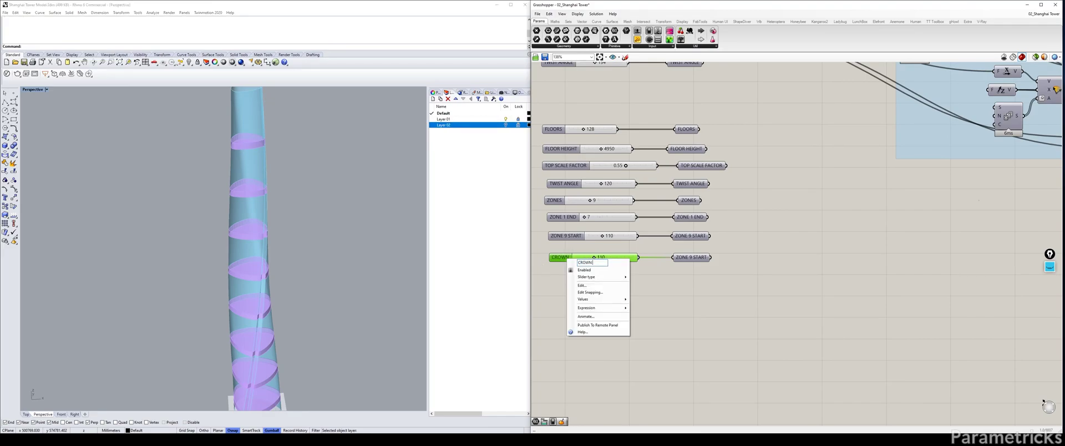
{"action": "left_click", "coordinate": [675, 285]}
Set the CROWN FLOORS slider to 8 and lower its maximum limit
{"action": "double_click", "coordinate": [621, 259]}
{"action": "type", "text": "8"}
{"action": "key", "text": "Return"}
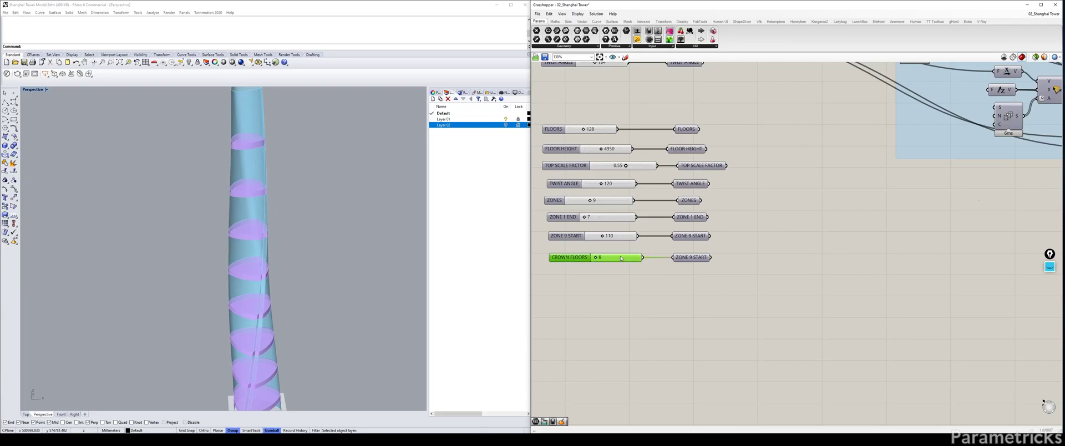
{"action": "double_click", "coordinate": [570, 259]}
{"action": "double_click", "coordinate": [575, 273]}
{"action": "key", "text": "Return"}
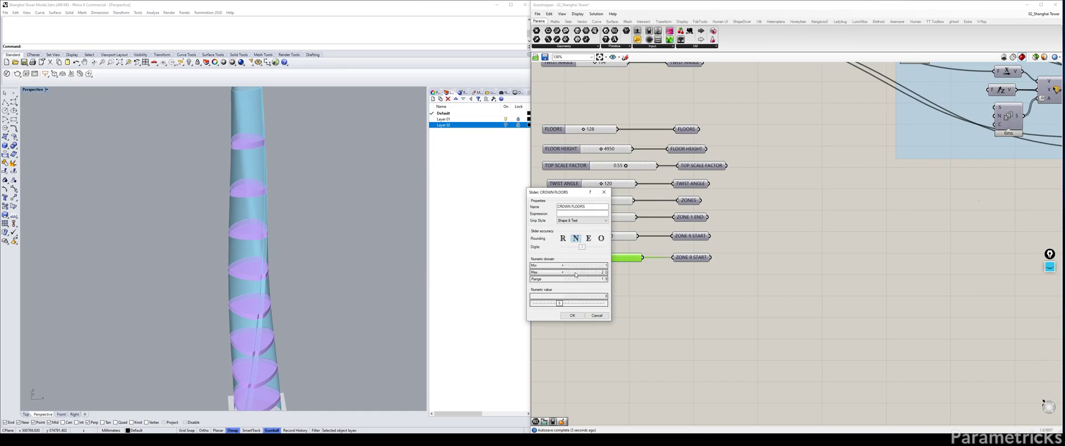
{"action": "left_click", "coordinate": [572, 315]}
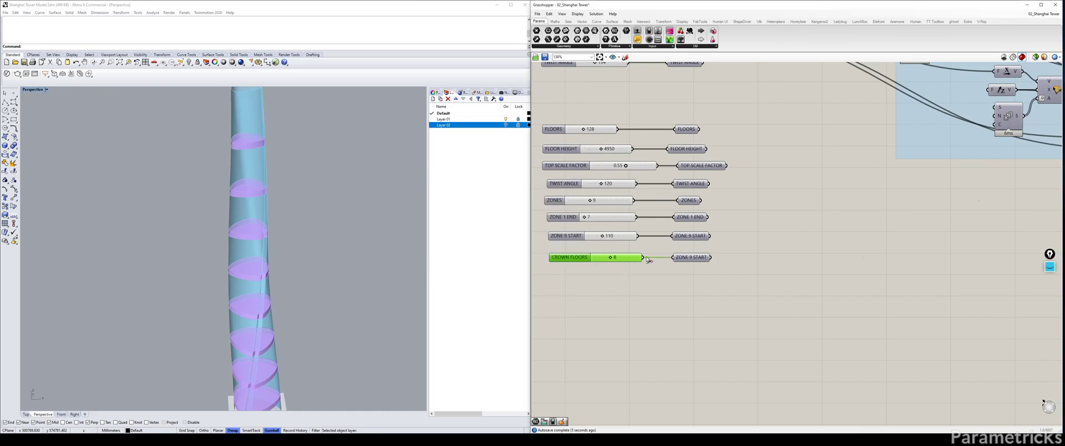
Name the slider's container CROWN FLOORS and place a connected CROWN FLOORS relay container with a hidden input wire beside it
{"action": "double_click", "coordinate": [689, 258]}
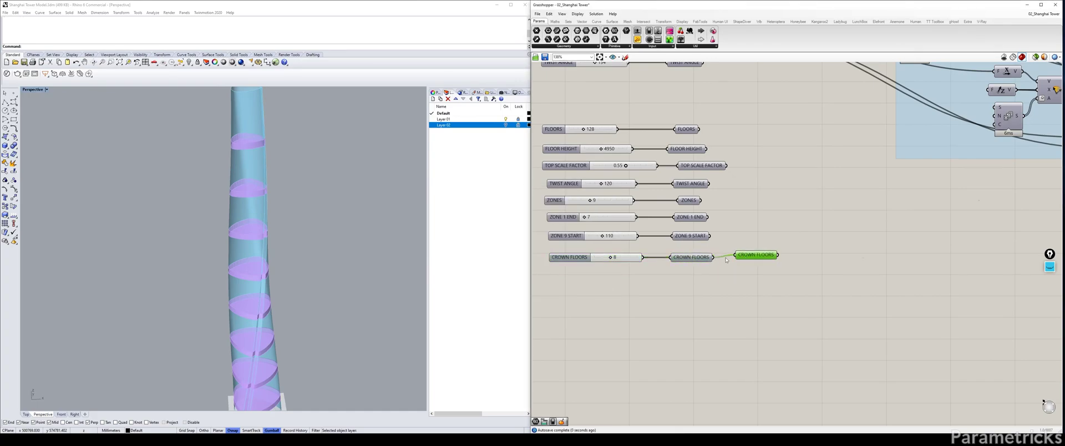
{"action": "right_click", "coordinate": [754, 257]}
{"action": "left_click", "coordinate": [848, 281]}
{"action": "mouse_move", "coordinate": [768, 261]}
{"action": "left_mouse_down"}
{"action": "mouse_move", "coordinate": [828, 282]}
{"action": "mouse_move", "coordinate": [775, 247]}
{"action": "mouse_move", "coordinate": [781, 260]}
{"action": "left_mouse_up"}
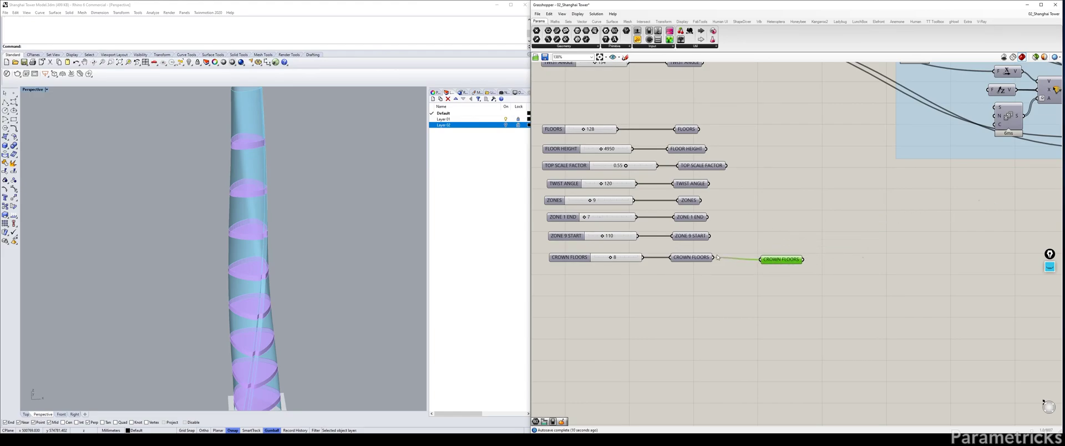
{"action": "mouse_move", "coordinate": [787, 265]}
{"action": "left_mouse_down"}
{"action": "mouse_move", "coordinate": [776, 272]}
{"action": "mouse_move", "coordinate": [775, 255]}
{"action": "left_mouse_up"}
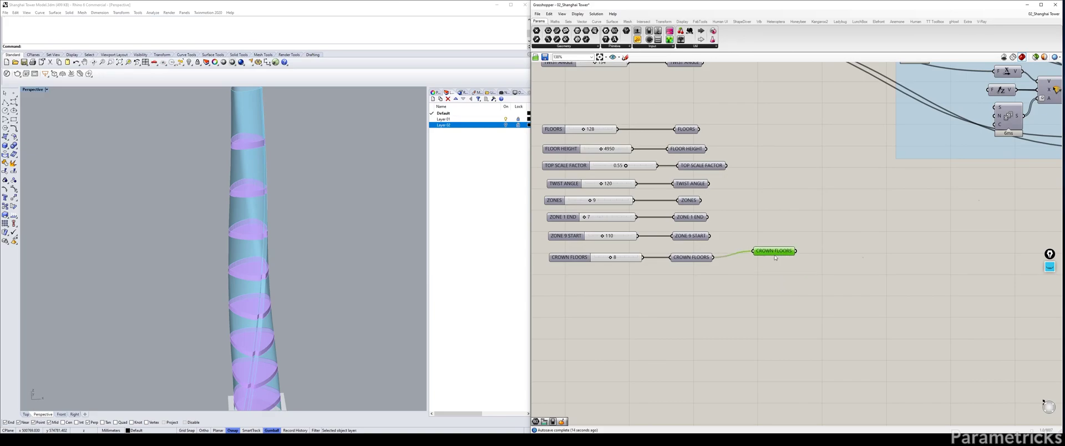
{"action": "key", "text": "ctrl+v"}
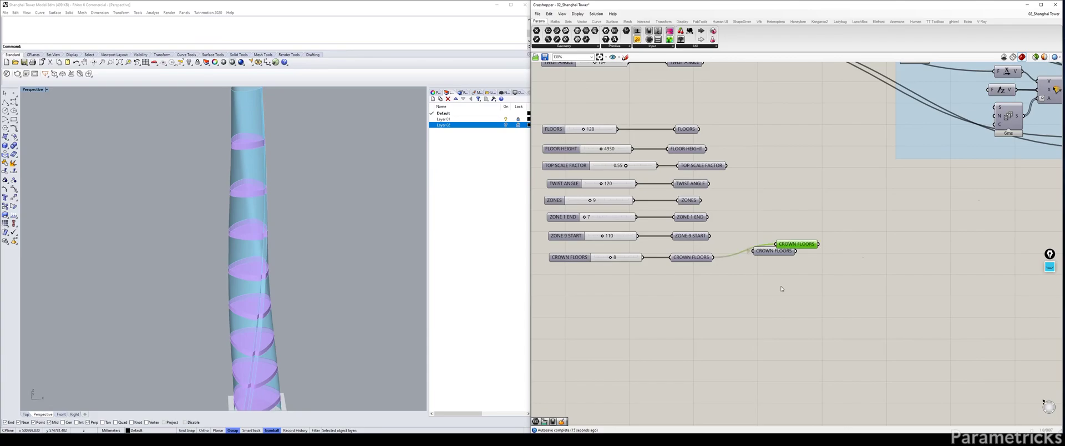
{"action": "left_click_drag", "start_coordinate": [799, 245], "coordinate": [791, 293]}
{"action": "left_click", "coordinate": [797, 285]}
{"action": "left_click", "coordinate": [780, 251]}
{"action": "left_click", "coordinate": [784, 294]}
{"action": "key", "text": "Delete"}
Align the parameter containers from FLOORS to CROWN FLOORS along their right edges
{"action": "left_click_drag", "start_coordinate": [774, 250], "coordinate": [777, 255]}
{"action": "left_click_drag", "start_coordinate": [751, 108], "coordinate": [674, 263]}
{"action": "left_click", "coordinate": [702, 123]}
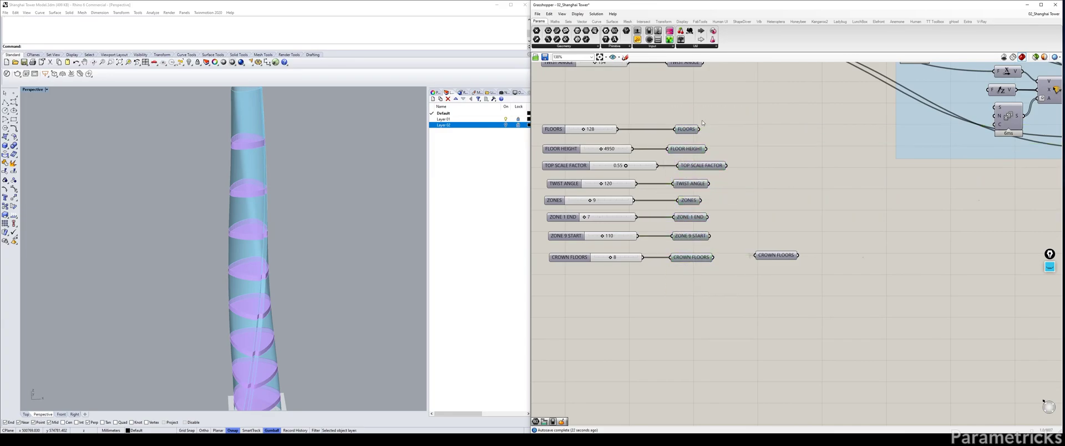
{"action": "left_click_drag", "start_coordinate": [710, 115], "coordinate": [677, 311]}
{"action": "left_click", "coordinate": [700, 265]}
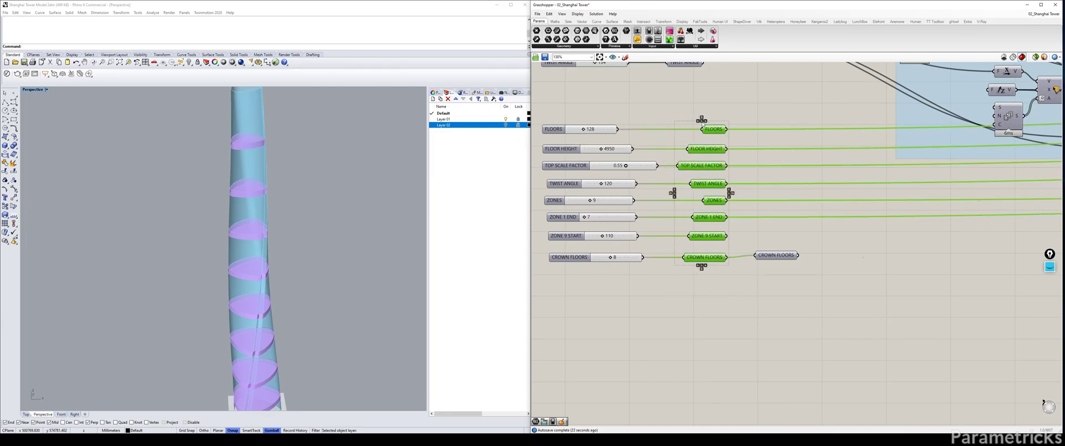
Duplicate the containers from FLOORS to ZONE 9 START as connected copies beside the originals, and shift the relay column slightly down
{"action": "right_click_drag", "start_coordinate": [755, 238], "coordinate": [679, 253]}
{"action": "left_click_drag", "start_coordinate": [692, 271], "coordinate": [594, 108]}
{"action": "left_click_drag", "start_coordinate": [635, 164], "coordinate": [696, 166], "text": "alt"}
{"action": "key", "text": "ctrl+z"}
{"action": "left_click", "coordinate": [681, 112]}
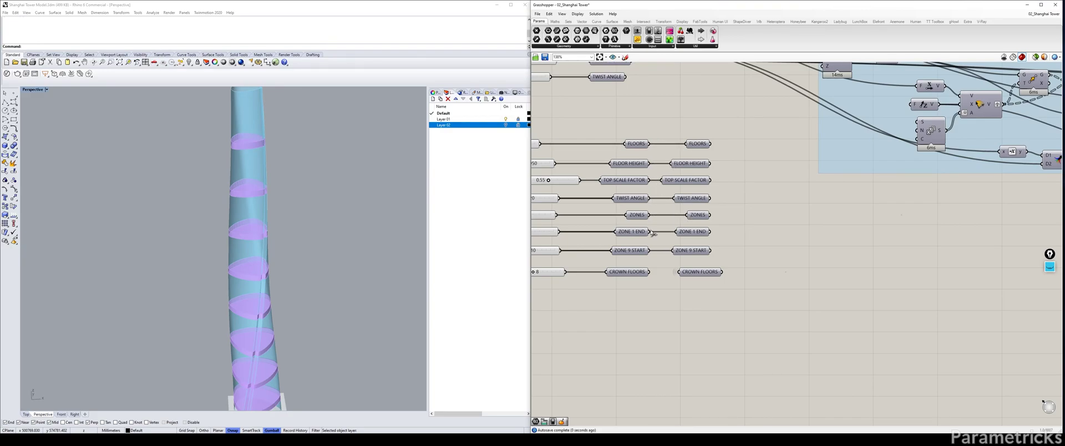
{"action": "left_click_drag", "start_coordinate": [737, 133], "coordinate": [671, 279]}
{"action": "left_click_drag", "start_coordinate": [691, 251], "coordinate": [691, 256]}
{"action": "left_click", "coordinate": [720, 186]}
{"action": "left_click_drag", "start_coordinate": [649, 198], "coordinate": [675, 203]}
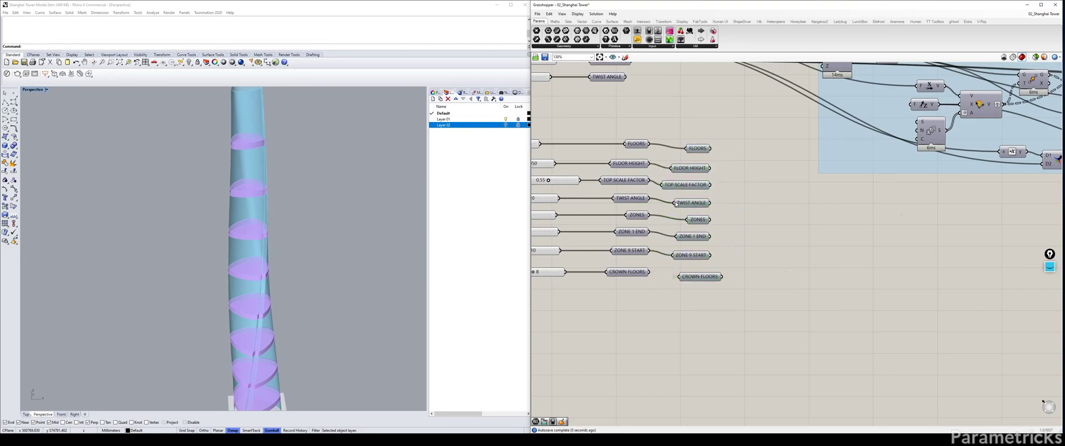
Set the wire display to hidden on each duplicated container from FLOORS to ZONE 9 START, and nudge the CROWN FLOORS relay up
{"action": "right_click", "coordinate": [701, 154]}
{"action": "mouse_move", "coordinate": [750, 173]}
{"action": "left_click", "coordinate": [799, 180]}
{"action": "left_click", "coordinate": [694, 170]}
{"action": "right_click", "coordinate": [694, 172]}
{"action": "mouse_move", "coordinate": [743, 190]}
{"action": "left_click", "coordinate": [799, 198]}
{"action": "right_click", "coordinate": [694, 186]}
{"action": "mouse_move", "coordinate": [738, 205]}
{"action": "left_click", "coordinate": [793, 219]}
{"action": "left_click", "coordinate": [692, 203]}
{"action": "right_click", "coordinate": [695, 204]}
{"action": "mouse_move", "coordinate": [746, 222]}
{"action": "left_click", "coordinate": [793, 235]}
{"action": "left_click", "coordinate": [697, 220]}
{"action": "right_click", "coordinate": [701, 221]}
{"action": "mouse_move", "coordinate": [738, 239]}
{"action": "left_click", "coordinate": [793, 253]}
{"action": "left_click", "coordinate": [691, 236]}
{"action": "right_click", "coordinate": [700, 238]}
{"action": "mouse_move", "coordinate": [737, 254]}
{"action": "left_click", "coordinate": [793, 269]}
{"action": "left_click", "coordinate": [691, 254]}
{"action": "right_click", "coordinate": [694, 256]}
{"action": "mouse_move", "coordinate": [738, 275]}
{"action": "left_click", "coordinate": [793, 289]}
{"action": "left_click", "coordinate": [721, 272]}
{"action": "left_click_drag", "start_coordinate": [702, 280], "coordinate": [703, 275]}
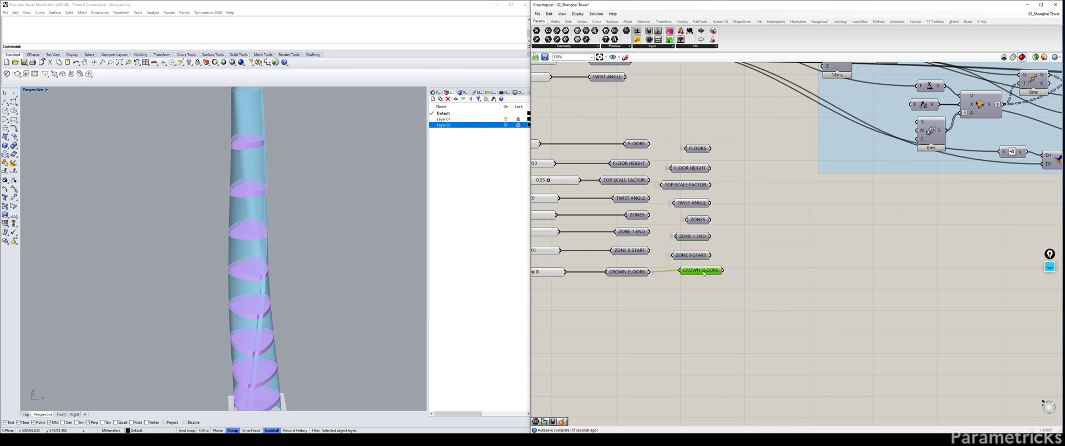
Paste a linked CROWN FLOORS container into the tower definition, between ZONES and the FLOOR MANUAL OVERRIDE toggle
{"action": "left_click", "coordinate": [725, 292]}
{"action": "right_click_drag", "start_coordinate": [821, 292], "coordinate": [700, 287]}
{"action": "scroll", "coordinate": [712, 278], "scroll_direction": "down", "scroll_amount": 8}
{"action": "right_click_drag", "start_coordinate": [1032, 259], "coordinate": [724, 248]}
{"action": "scroll", "coordinate": [724, 248], "scroll_direction": "up", "scroll_amount": 5}
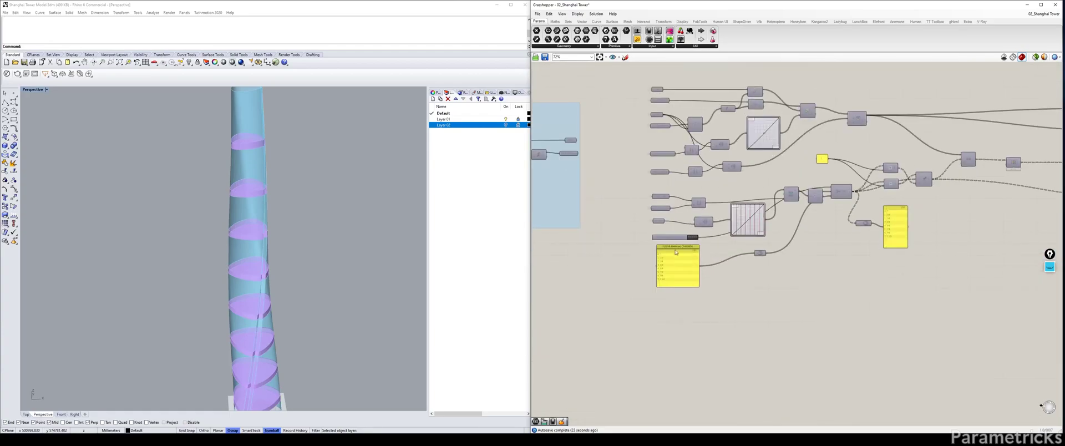
{"action": "scroll", "coordinate": [631, 255], "scroll_direction": "up", "scroll_amount": 2}
{"action": "key", "text": "ctrl+v"}
{"action": "left_click_drag", "start_coordinate": [796, 244], "coordinate": [682, 217]}
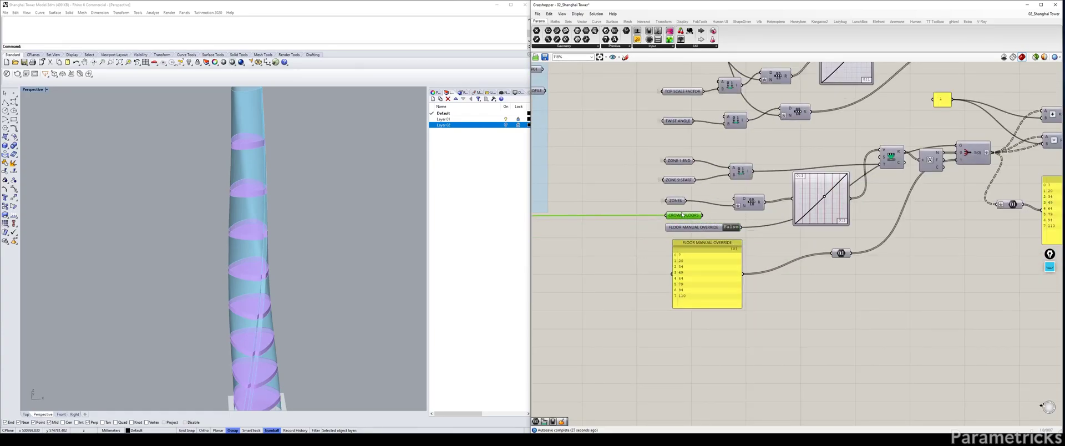
Lower the CROWN FLOORS relay slightly to line up with the column of duplicated parameter containers
{"action": "scroll", "coordinate": [682, 217], "scroll_direction": "down", "scroll_amount": 7}
{"action": "right_click_drag", "start_coordinate": [681, 218], "coordinate": [865, 201]}
{"action": "right_click_drag", "start_coordinate": [615, 229], "coordinate": [857, 203]}
{"action": "right_click_drag", "start_coordinate": [612, 203], "coordinate": [770, 190]}
{"action": "scroll", "coordinate": [797, 173], "scroll_direction": "up", "scroll_amount": 9}
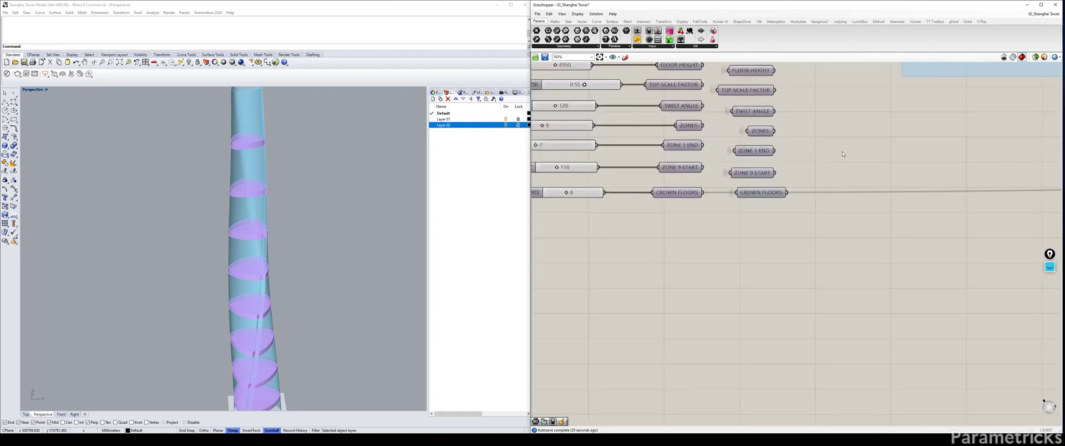
{"action": "left_click_drag", "start_coordinate": [740, 203], "coordinate": [738, 211]}
{"action": "scroll", "coordinate": [649, 206], "scroll_direction": "down", "scroll_amount": 5}
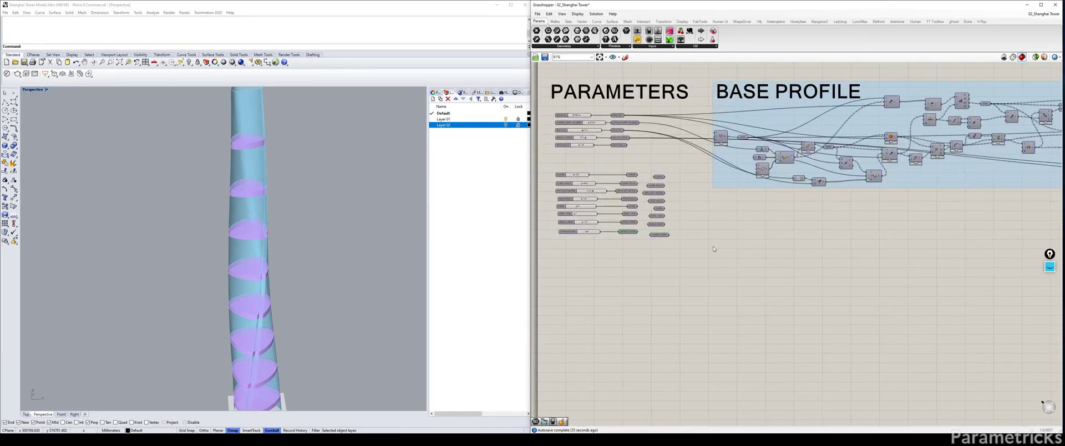
Move the pasted CROWN FLOORS container up between TWIST ANGLE and ZONE 1 END in the tower definition
{"action": "scroll", "coordinate": [799, 216], "scroll_direction": "down", "scroll_amount": 4}
{"action": "right_click_drag", "start_coordinate": [799, 216], "coordinate": [535, 236]}
{"action": "right_click_drag", "start_coordinate": [851, 229], "coordinate": [684, 242]}
{"action": "scroll", "coordinate": [684, 242], "scroll_direction": "up", "scroll_amount": 8}
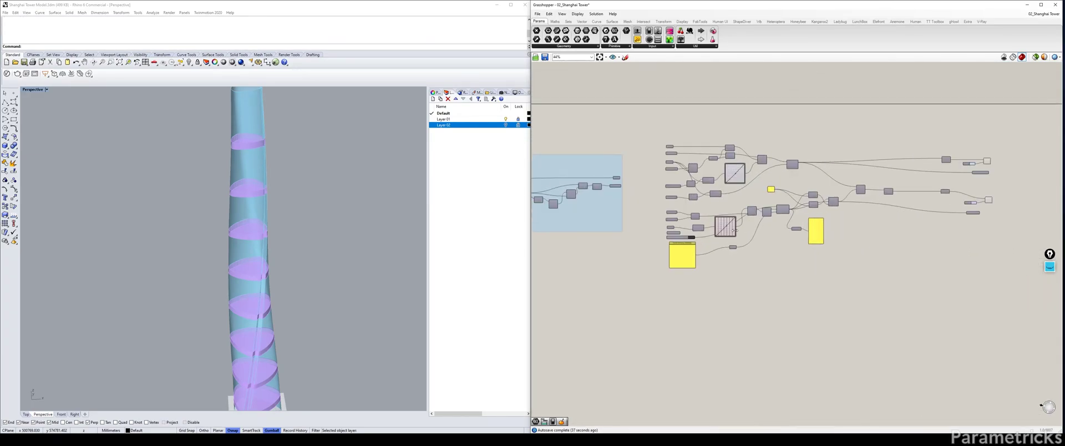
{"action": "right_click_drag", "start_coordinate": [638, 208], "coordinate": [598, 239]}
{"action": "left_click", "coordinate": [598, 240]}
{"action": "left_click_drag", "start_coordinate": [597, 240], "coordinate": [586, 137]}
{"action": "right_click_drag", "start_coordinate": [593, 136], "coordinate": [584, 226]}
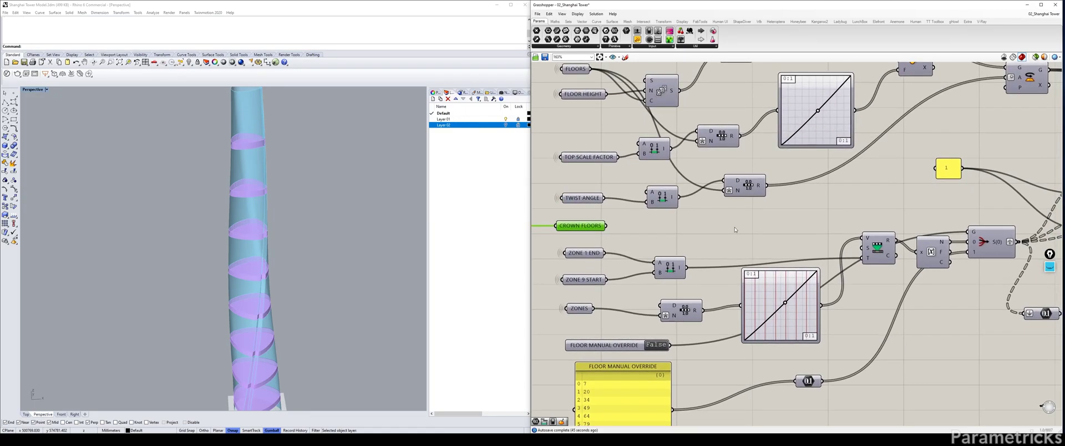
Add a Subtraction component beside CROWN FLOORS, with FLOORS connected to A and CROWN FLOORS to B
{"action": "right_click_drag", "start_coordinate": [314, 132], "coordinate": [253, 193], "text": "shift"}
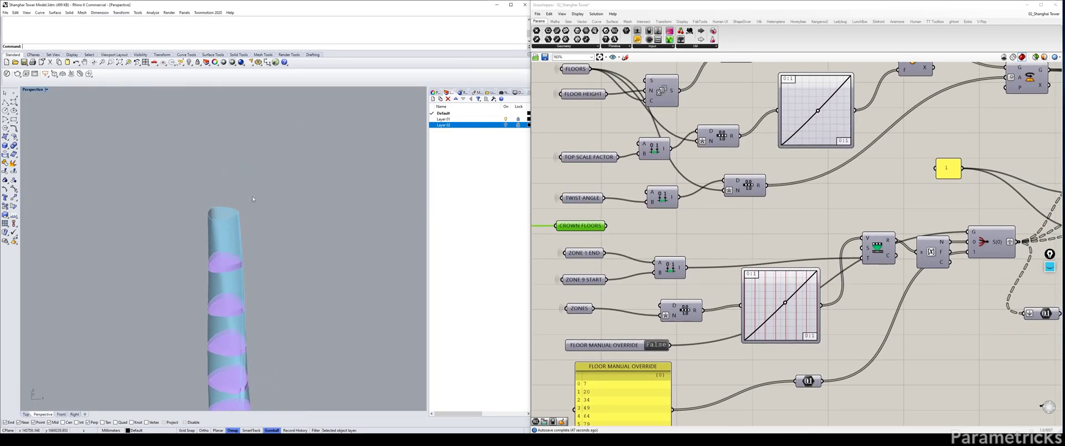
{"action": "right_click_drag", "start_coordinate": [233, 223], "coordinate": [252, 207]}
{"action": "double_click", "coordinate": [650, 227]}
{"action": "type", "text": "SUBTYRA"}
{"action": "key", "text": "BackSpace"}
{"action": "key", "text": "BackSpace"}
{"action": "key", "text": "BackSpace"}
{"action": "type", "text": "RA"}
{"action": "key", "text": "Return"}
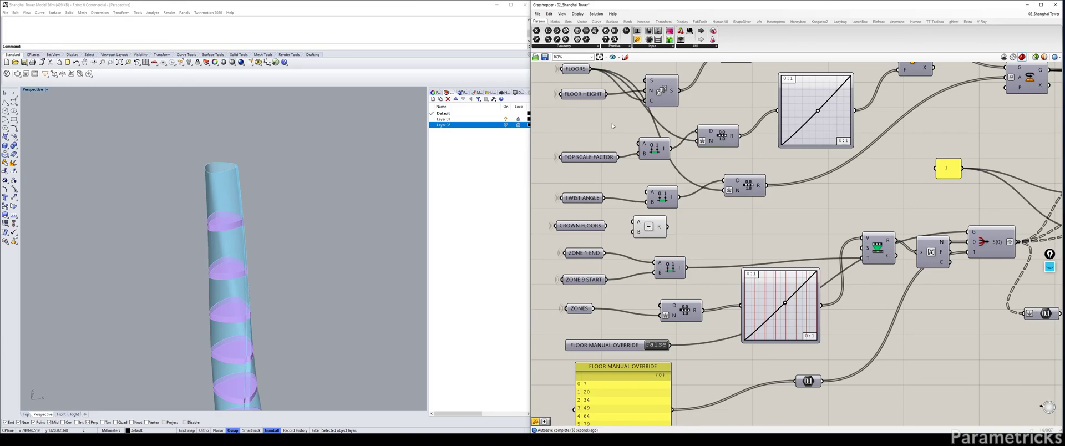
{"action": "left_click_drag", "start_coordinate": [591, 68], "coordinate": [659, 230]}
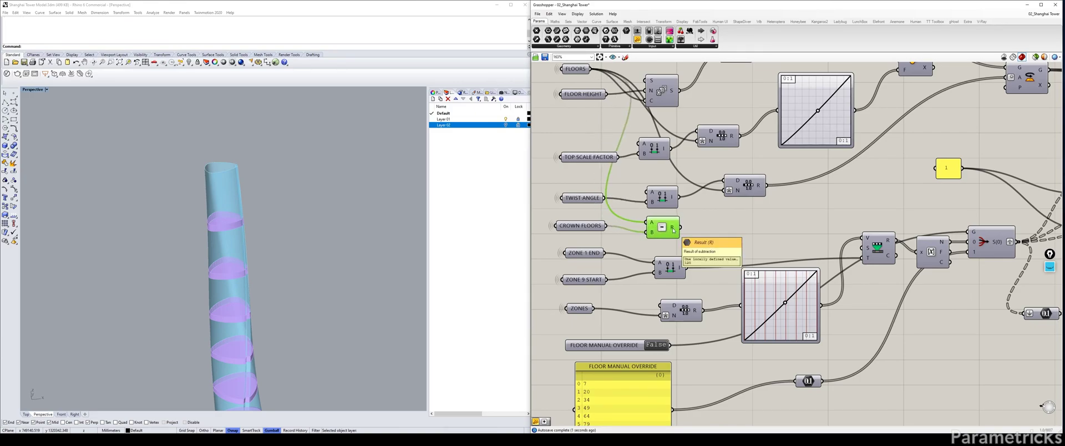
Add a List Item component and place it between the Rotate component and the service floor List Item
{"action": "scroll", "coordinate": [672, 231], "scroll_direction": "down", "scroll_amount": 5}
{"action": "right_click_drag", "start_coordinate": [349, 255], "coordinate": [344, 157], "text": "shift"}
{"action": "right_click_drag", "start_coordinate": [914, 207], "coordinate": [771, 204]}
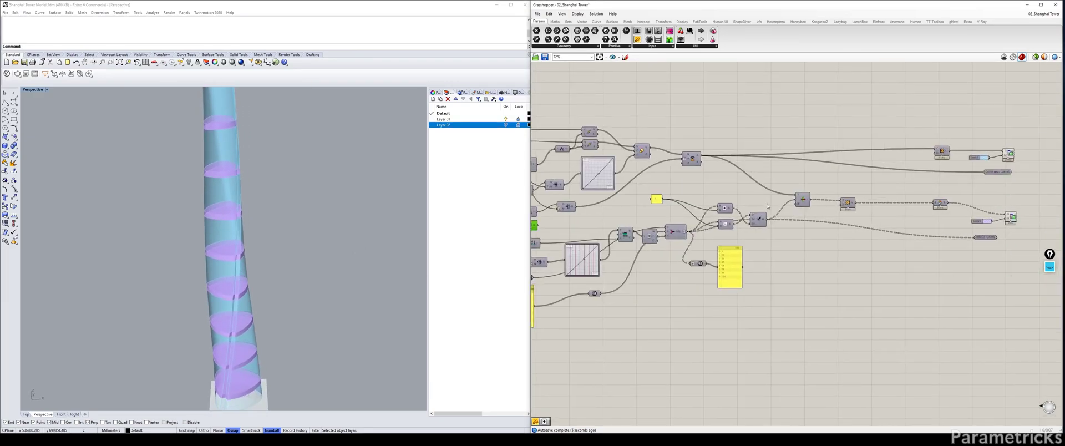
{"action": "double_click", "coordinate": [795, 251]}
{"action": "type", "text": "LISMTE"}
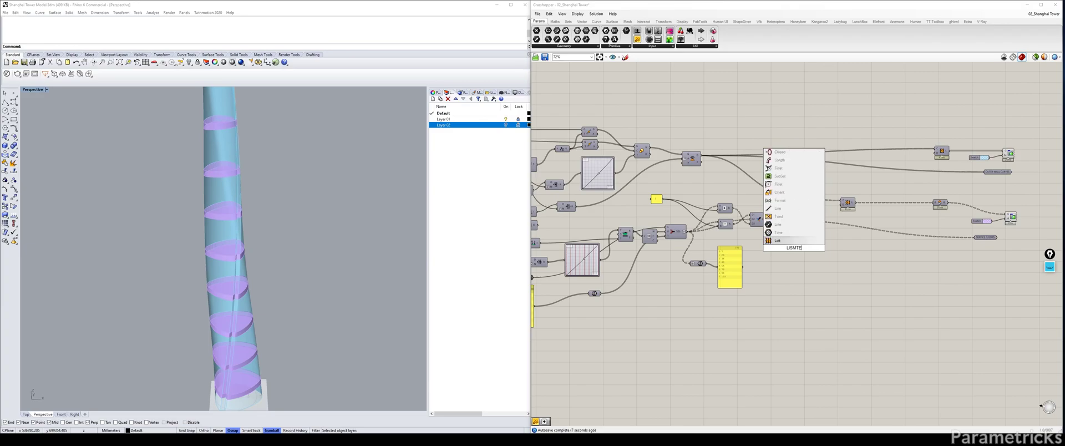
{"action": "key", "text": "BackSpace"}
{"action": "key", "text": "BackSpace"}
{"action": "key", "text": "BackSpace"}
{"action": "type", "text": "T ITEM"}
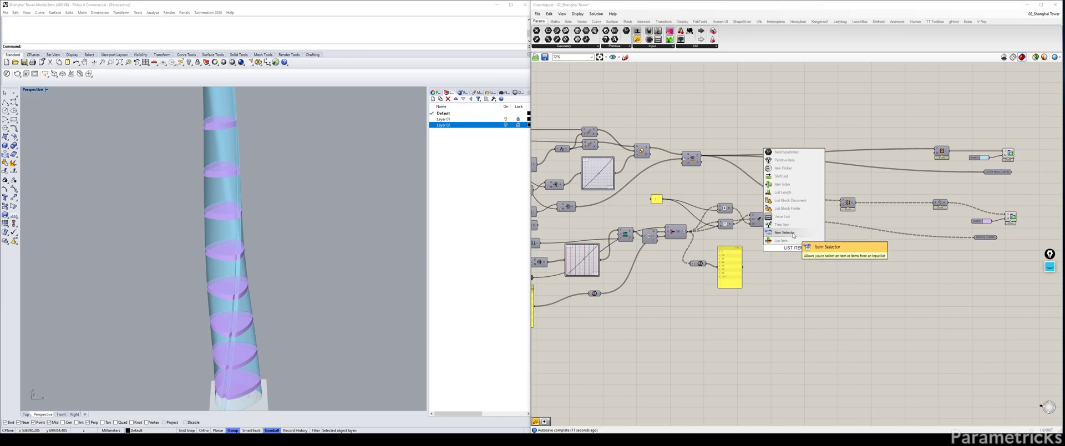
{"action": "key", "text": "Return"}
{"action": "left_click_drag", "start_coordinate": [794, 244], "coordinate": [749, 183]}
Connect the Rotate component's geometry output to the new List Item's list input and place that List Item above the wires
{"action": "scroll", "coordinate": [701, 166], "scroll_direction": "up", "scroll_amount": 3}
{"action": "left_click", "coordinate": [693, 154]}
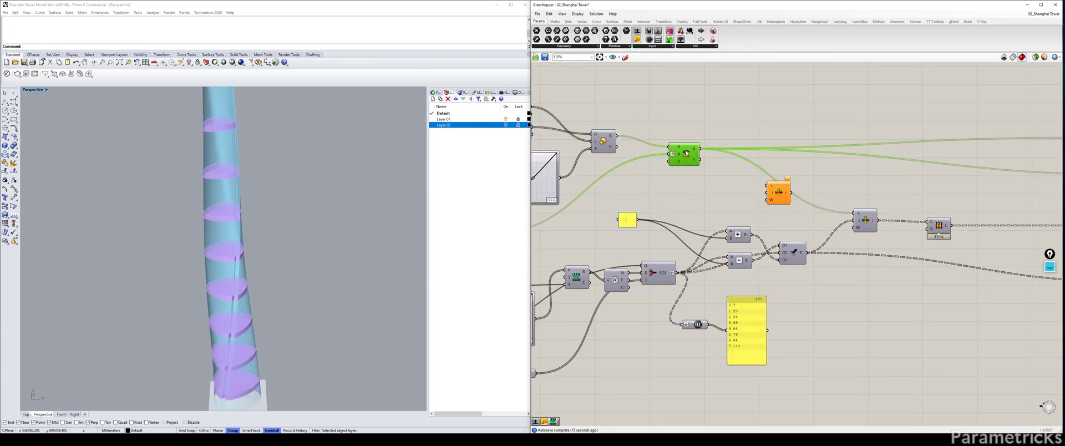
{"action": "left_click_drag", "start_coordinate": [699, 149], "coordinate": [831, 112]}
{"action": "right_click_drag", "start_coordinate": [733, 238], "coordinate": [723, 245]}
{"action": "mouse_move", "coordinate": [727, 243]}
{"action": "left_mouse_down"}
{"action": "mouse_move", "coordinate": [720, 248]}
{"action": "mouse_move", "coordinate": [723, 239]}
{"action": "left_mouse_up"}
Shift the service floor List Item and its following components to the right, further from the Merge component
{"action": "right_click_drag", "start_coordinate": [887, 261], "coordinate": [779, 268]}
{"action": "left_click_drag", "start_coordinate": [846, 216], "coordinate": [731, 249]}
{"action": "left_click_drag", "start_coordinate": [745, 236], "coordinate": [812, 229]}
{"action": "left_click", "coordinate": [681, 267]}
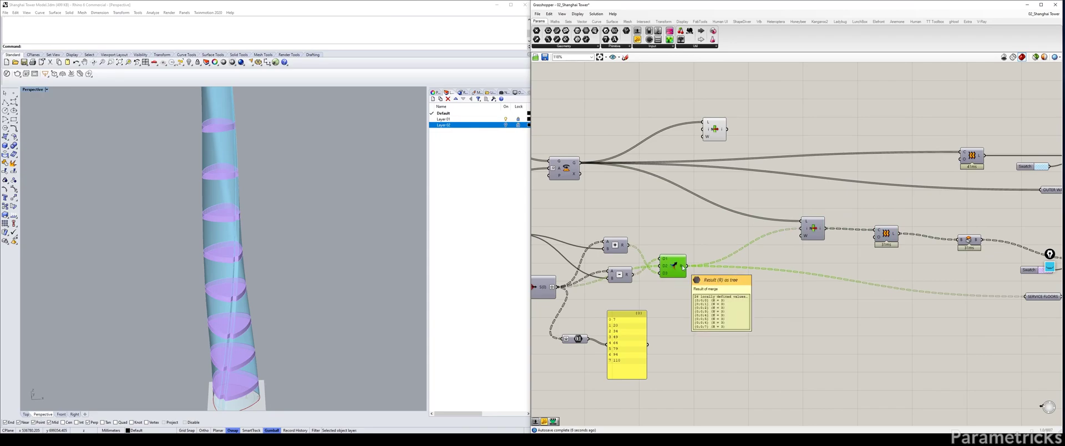
Connect the Subtraction result beside the Merge component to the upper List Item's index input, in place of the Addition result
{"action": "left_click_drag", "start_coordinate": [629, 245], "coordinate": [682, 267]}
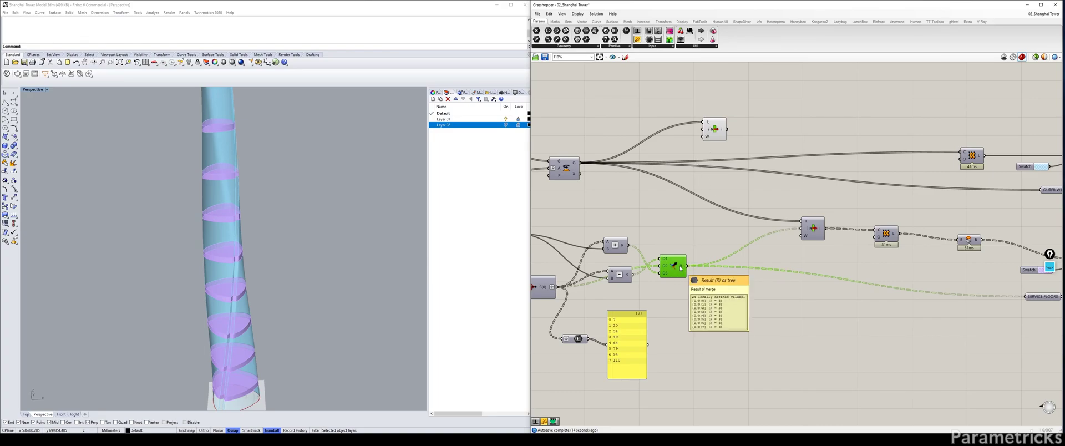
{"action": "left_click_drag", "start_coordinate": [618, 245], "coordinate": [702, 130]}
{"action": "right_click_drag", "start_coordinate": [344, 180], "coordinate": [364, 308]}
{"action": "scroll", "coordinate": [364, 181], "scroll_direction": "up", "scroll_amount": 1}
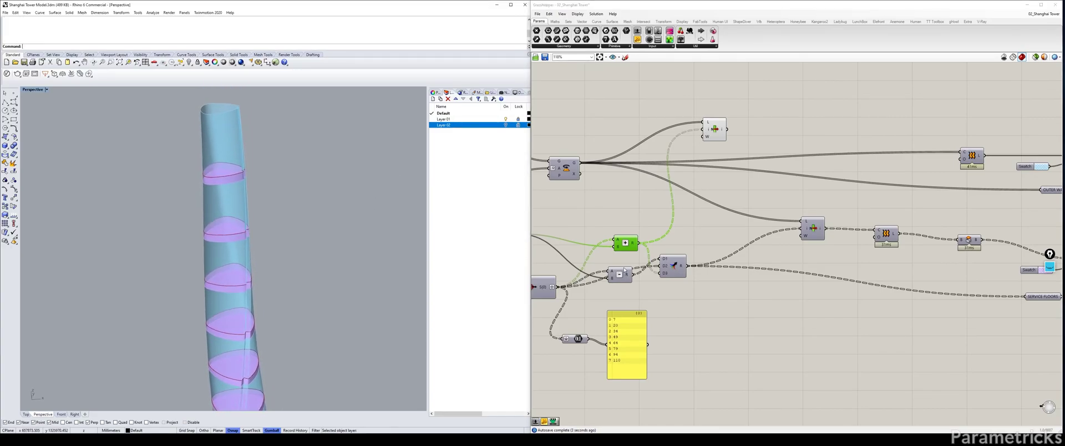
{"action": "left_click_drag", "start_coordinate": [633, 275], "coordinate": [702, 129]}
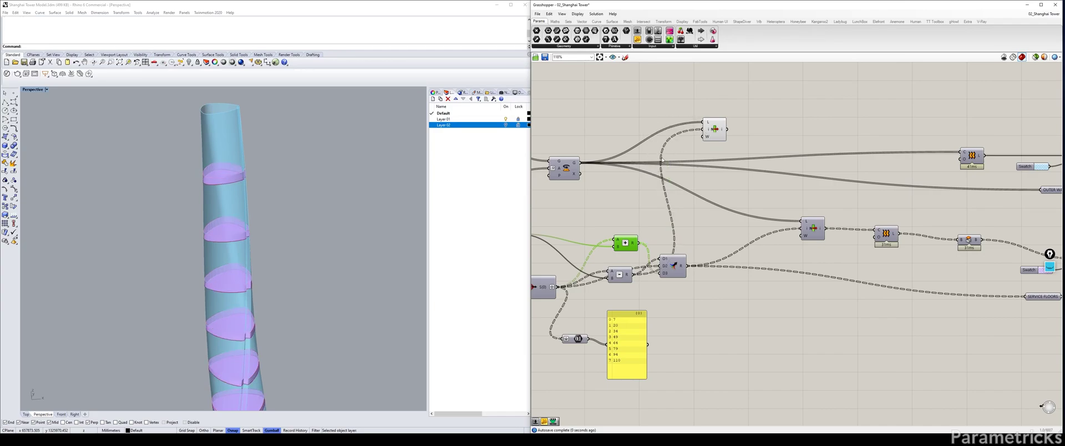
Add an Insert Items component above the upper List Item
{"action": "left_click", "coordinate": [239, 124]}
{"action": "right_click_drag", "start_coordinate": [238, 124], "coordinate": [235, 169]}
{"action": "right_click_drag", "start_coordinate": [675, 131], "coordinate": [675, 159]}
{"action": "double_click", "coordinate": [637, 124]}
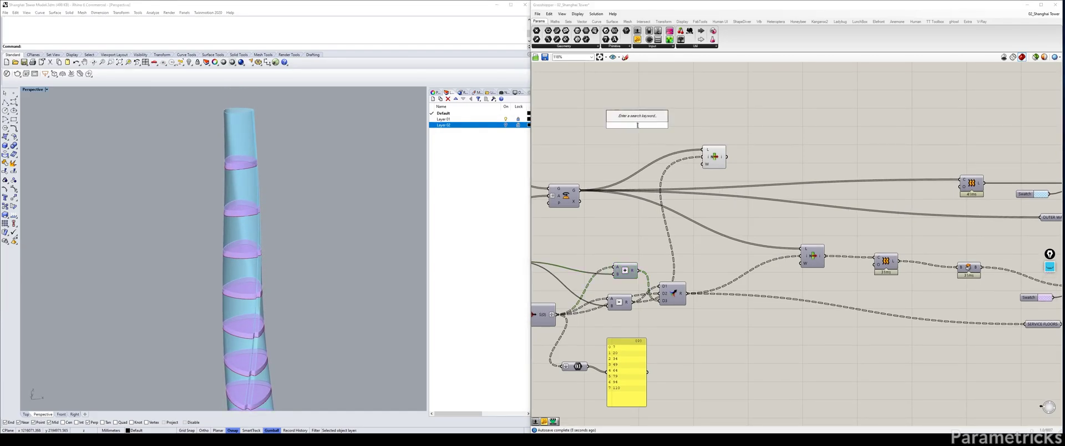
{"action": "type", "text": "INSTER"}
{"action": "key", "text": "BackSpace"}
{"action": "key", "text": "BackSpace"}
{"action": "key", "text": "BackSpace"}
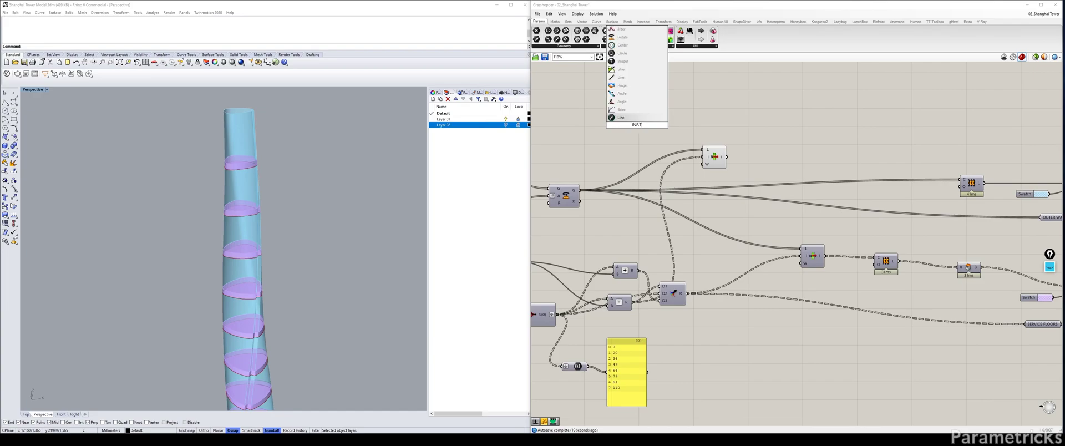
{"action": "left_click", "coordinate": [627, 118]}
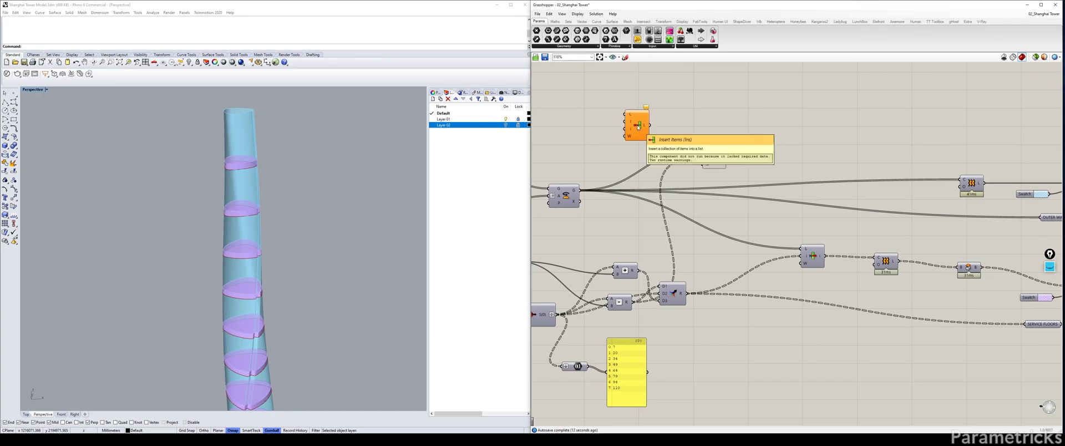
Shift the Addition and Subtraction components away from the Merge, connect the Subtraction result to Insert Items' list input and flatten that input
{"action": "right_click_drag", "start_coordinate": [635, 128], "coordinate": [701, 107]}
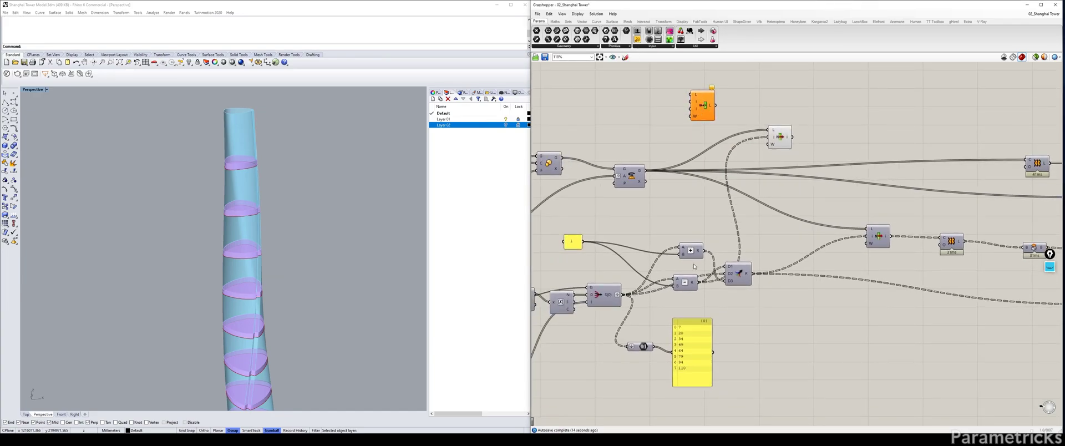
{"action": "left_click_drag", "start_coordinate": [691, 252], "coordinate": [675, 256]}
{"action": "left_click_drag", "start_coordinate": [686, 283], "coordinate": [701, 94]}
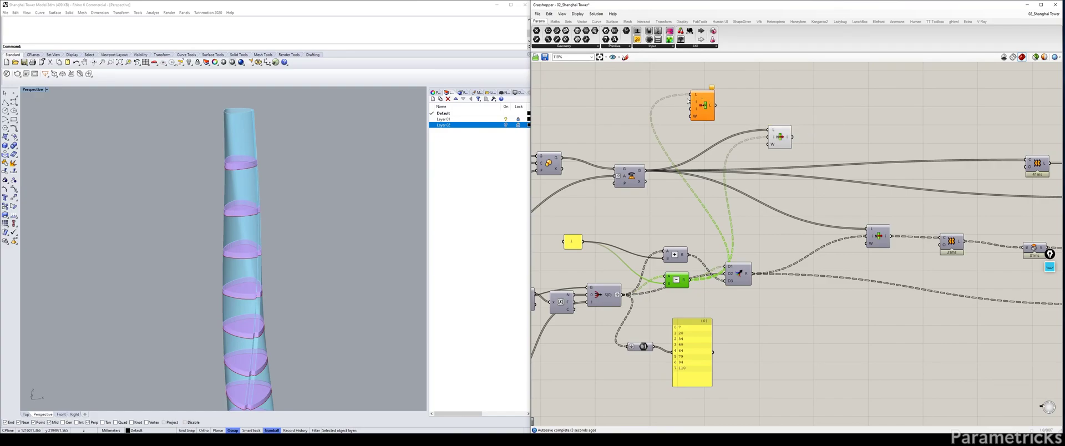
{"action": "right_click_drag", "start_coordinate": [722, 135], "coordinate": [665, 143]}
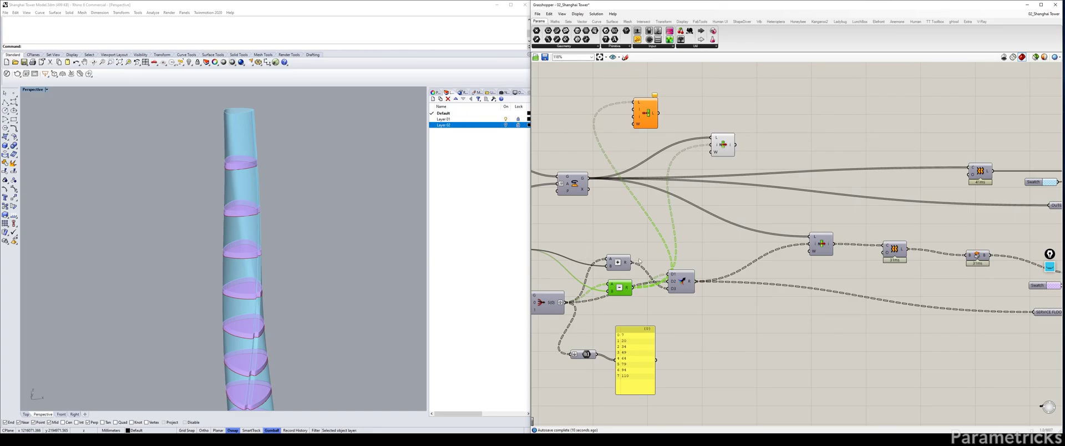
{"action": "right_click", "coordinate": [638, 103]}
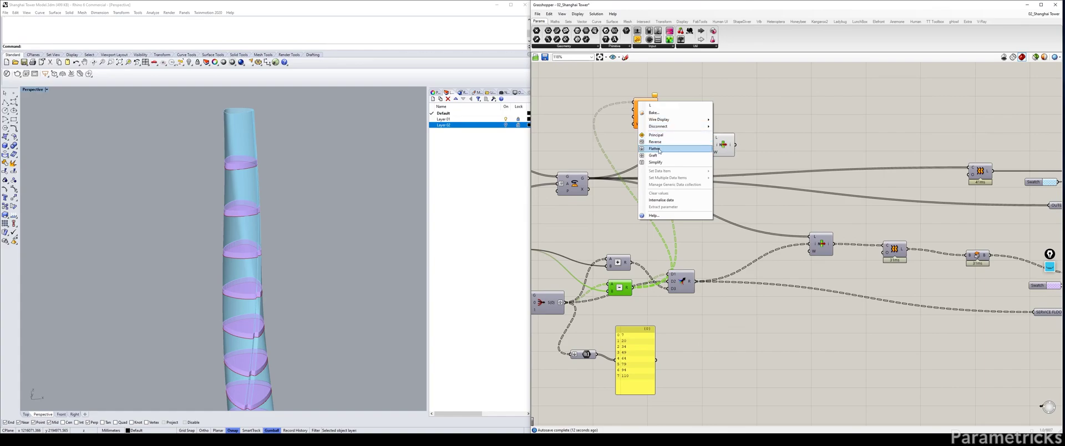
{"action": "left_click", "coordinate": [663, 147]}
Add two stacked panels beside Insert Items, one reading its output and the other reading the Subtraction result
{"action": "double_click", "coordinate": [707, 99]}
{"action": "type", "text": "//"}
{"action": "key", "text": "Return"}
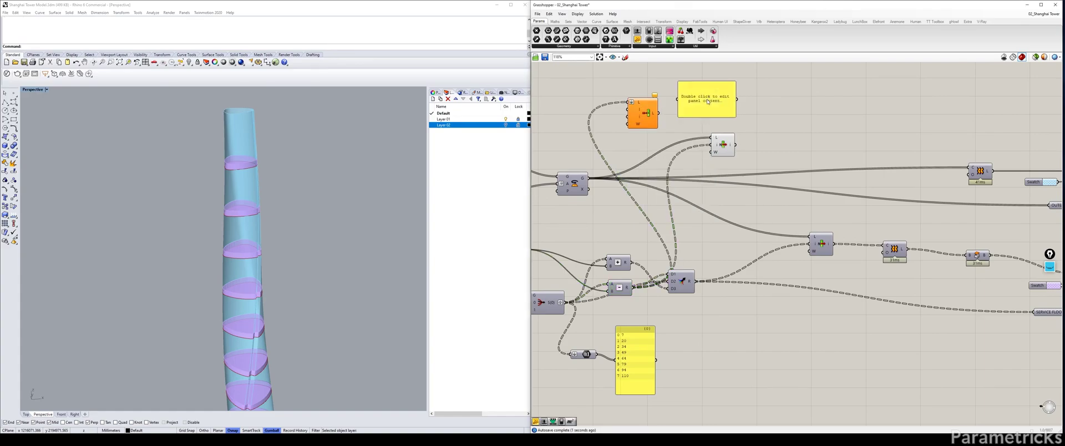
{"action": "left_click_drag", "start_coordinate": [680, 97], "coordinate": [809, 144]}
{"action": "left_click_drag", "start_coordinate": [632, 288], "coordinate": [732, 165]}
{"action": "left_click_drag", "start_coordinate": [807, 144], "coordinate": [748, 112]}
{"action": "scroll", "coordinate": [769, 169], "scroll_direction": "up", "scroll_amount": 2}
{"action": "left_click_drag", "start_coordinate": [746, 145], "coordinate": [748, 134]}
Add a Number parameter before Insert Items and route the Subtraction result through it to the list input
{"action": "left_click", "coordinate": [599, 201]}
{"action": "double_click", "coordinate": [598, 201]}
{"action": "type", "text": "NUMER"}
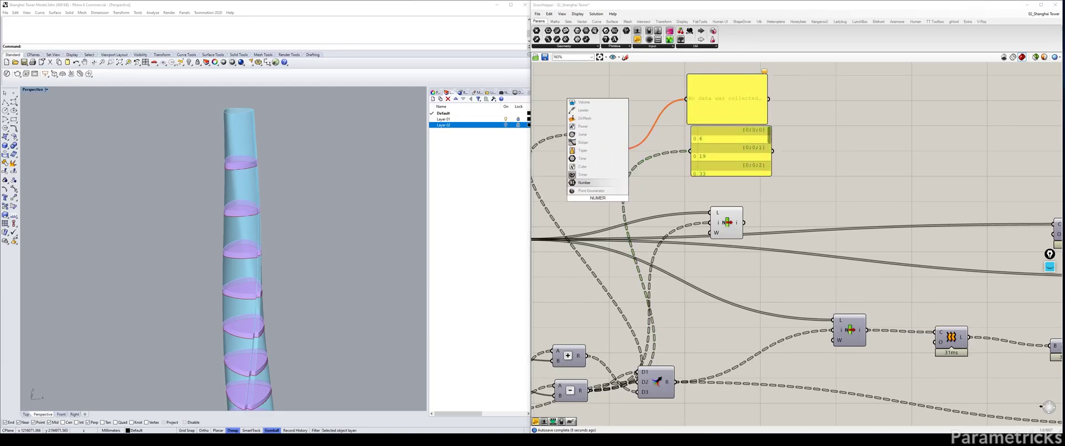
{"action": "key", "text": "Return"}
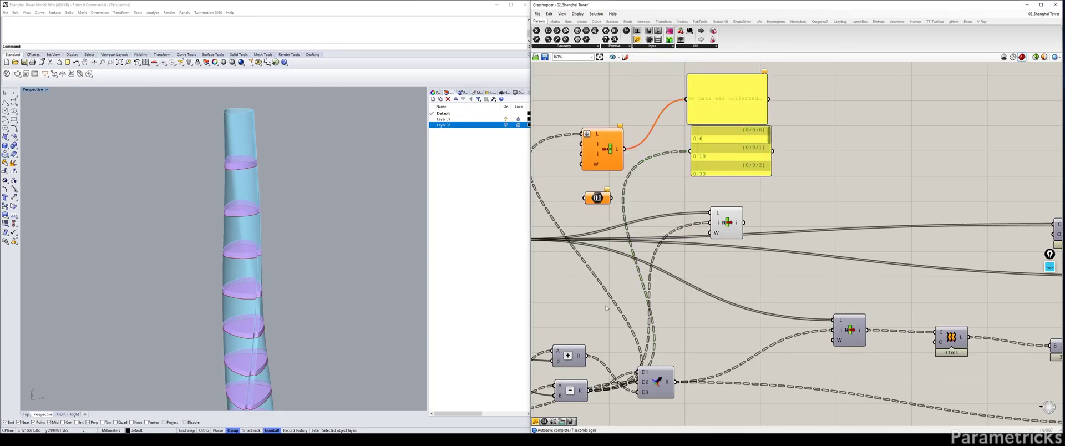
{"action": "left_click_drag", "start_coordinate": [589, 391], "coordinate": [585, 134]}
{"action": "left_click", "coordinate": [565, 157]}
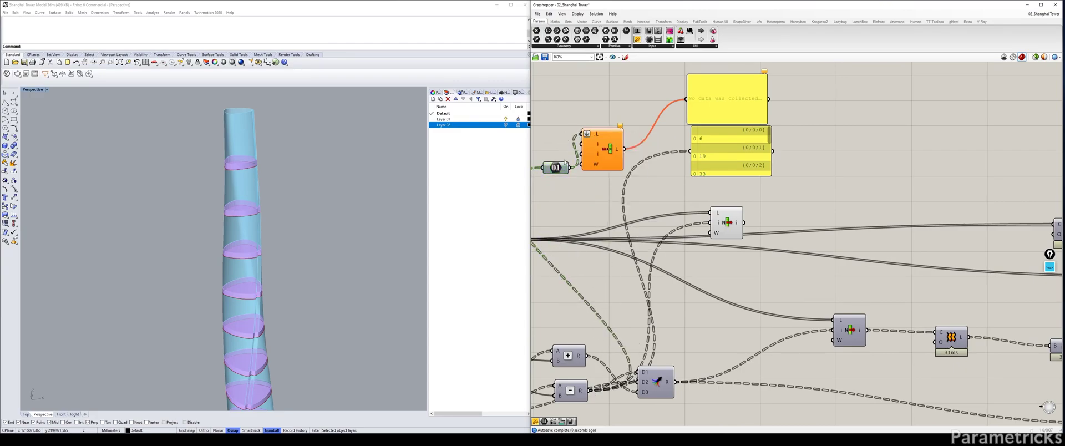
Flatten the Number parameter and turn off flattening on Insert Items' list input
{"action": "right_click", "coordinate": [553, 165]}
{"action": "left_click", "coordinate": [577, 206]}
{"action": "right_click", "coordinate": [596, 134]}
{"action": "left_click", "coordinate": [619, 174]}
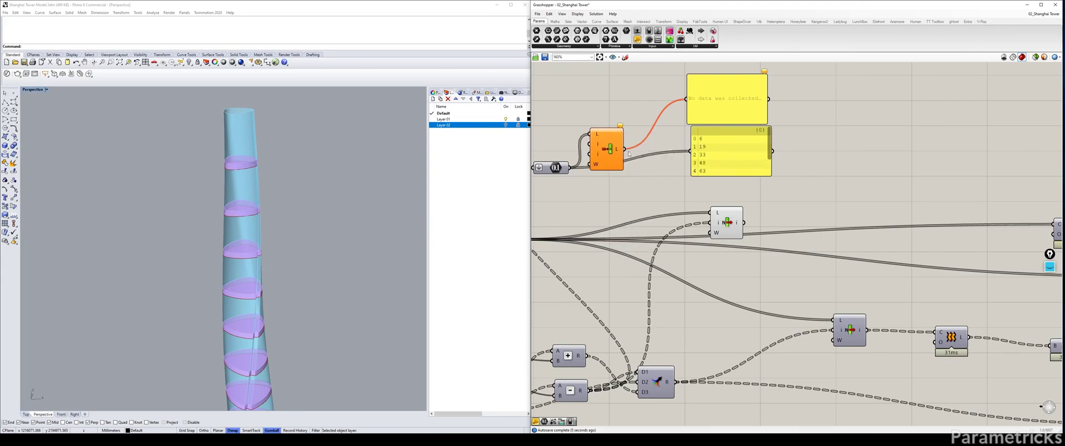
Move Insert Items above the Number parameter, line the two panels up side by side and enlarge the list panel
{"action": "left_click_drag", "start_coordinate": [616, 148], "coordinate": [621, 109]}
{"action": "left_click_drag", "start_coordinate": [740, 175], "coordinate": [740, 189]}
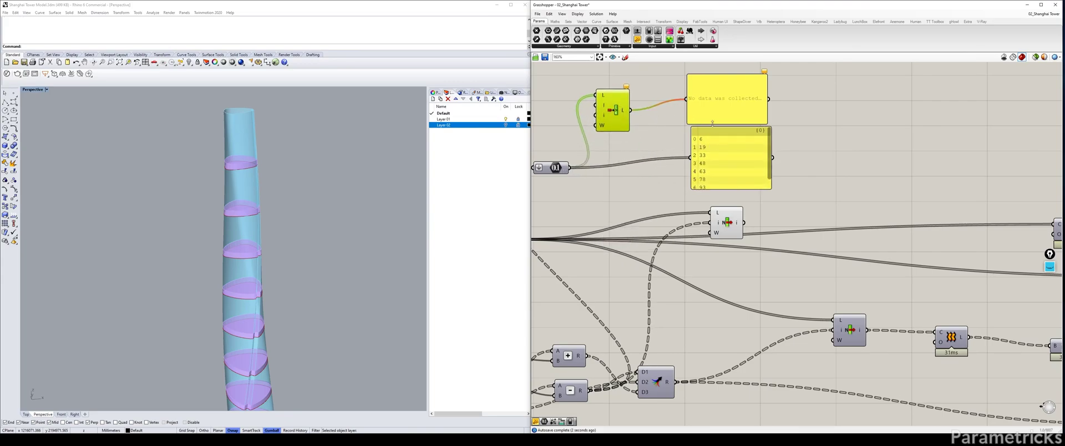
{"action": "left_click_drag", "start_coordinate": [727, 105], "coordinate": [852, 125]}
{"action": "left_click_drag", "start_coordinate": [726, 164], "coordinate": [725, 117]}
{"action": "left_click_drag", "start_coordinate": [710, 144], "coordinate": [710, 169]}
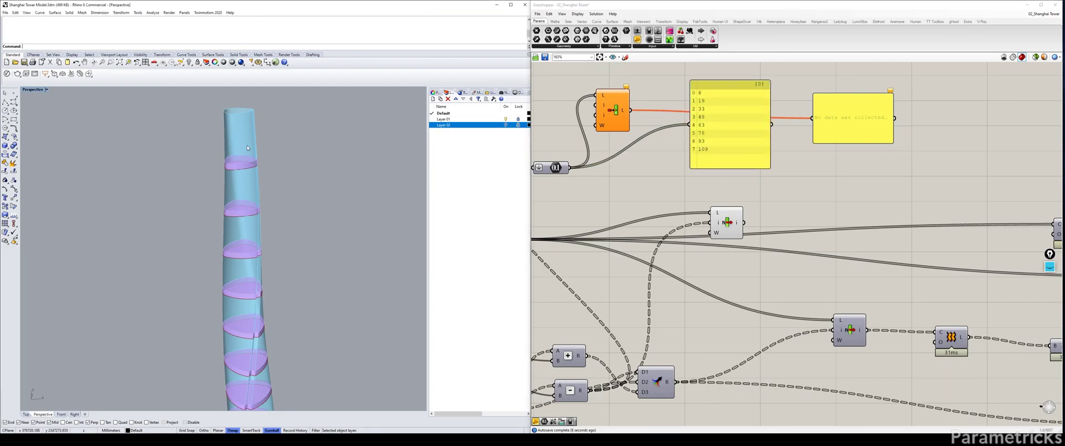
Connect the result of the Subtraction beside CROWN FLOORS to Insert Items' item input
{"action": "scroll", "coordinate": [741, 115], "scroll_direction": "down", "scroll_amount": 3}
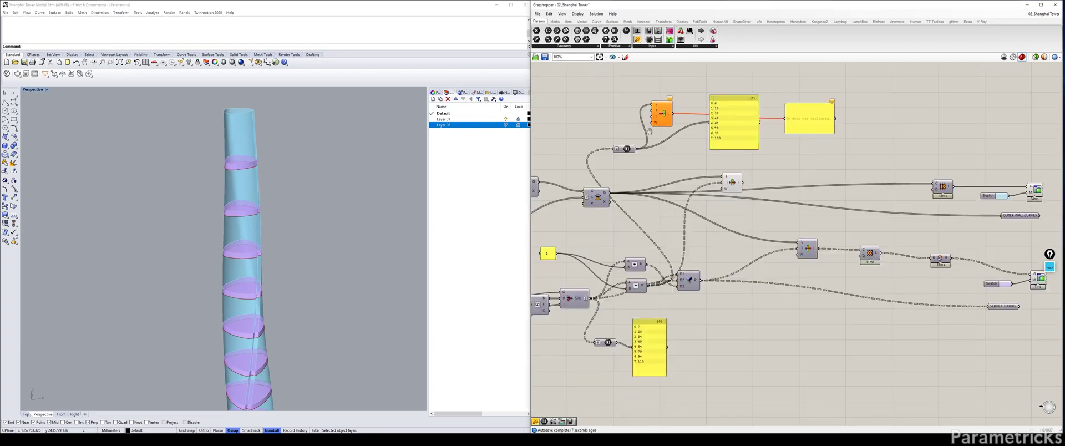
{"action": "right_click_drag", "start_coordinate": [726, 119], "coordinate": [872, 135]}
{"action": "right_click_drag", "start_coordinate": [577, 288], "coordinate": [696, 265]}
{"action": "left_click_drag", "start_coordinate": [636, 281], "coordinate": [642, 281]}
{"action": "right_click_drag", "start_coordinate": [660, 280], "coordinate": [583, 286]}
{"action": "scroll", "coordinate": [849, 79], "scroll_direction": "up", "scroll_amount": 1}
{"action": "right_click_drag", "start_coordinate": [846, 83], "coordinate": [695, 102]}
{"action": "scroll", "coordinate": [693, 125], "scroll_direction": "up", "scroll_amount": 5}
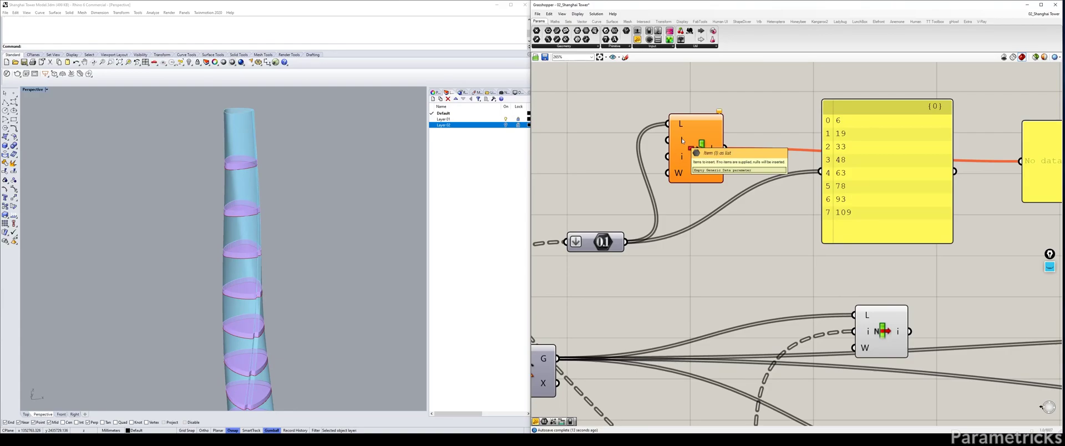
{"action": "scroll", "coordinate": [682, 140], "scroll_direction": "down", "scroll_amount": 5}
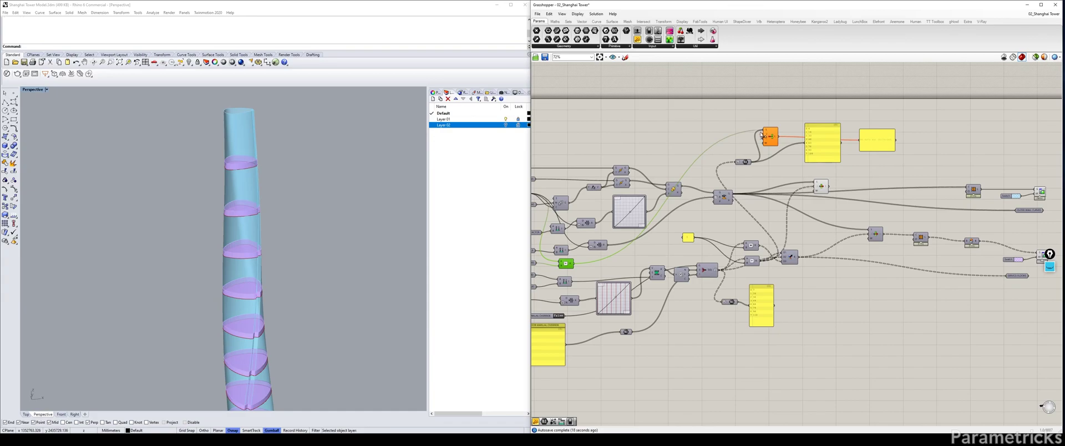
{"action": "scroll", "coordinate": [763, 137], "scroll_direction": "up", "scroll_amount": 2}
{"action": "scroll", "coordinate": [656, 185], "scroll_direction": "up", "scroll_amount": 2}
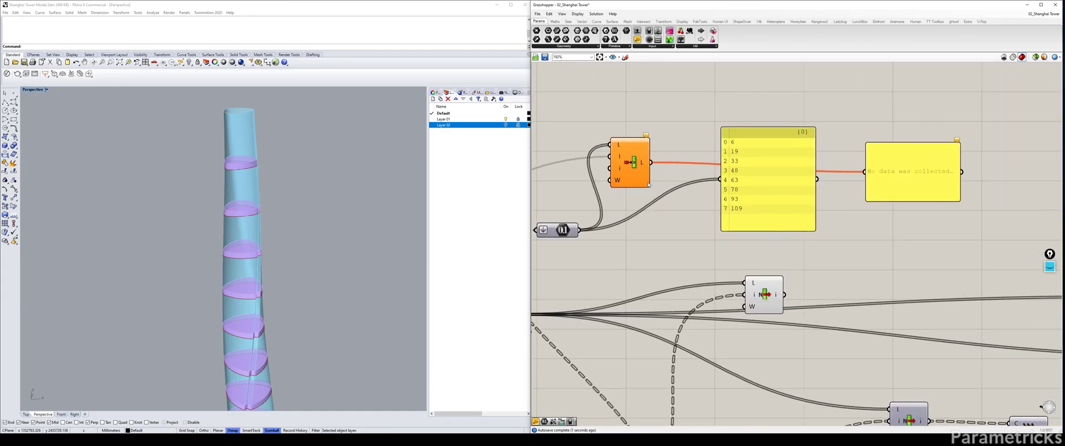
{"action": "right_click", "coordinate": [618, 169]}
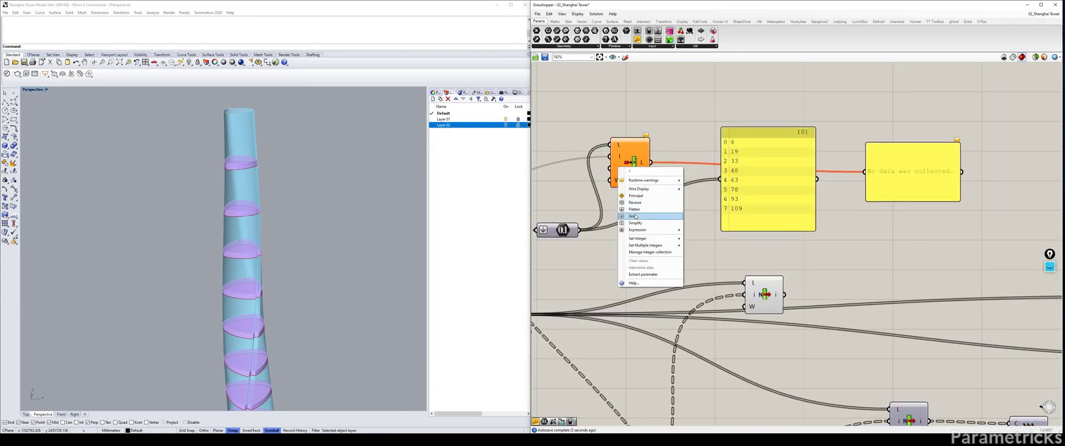
{"action": "mouse_move", "coordinate": [642, 240]}
{"action": "left_click", "coordinate": [600, 111]}
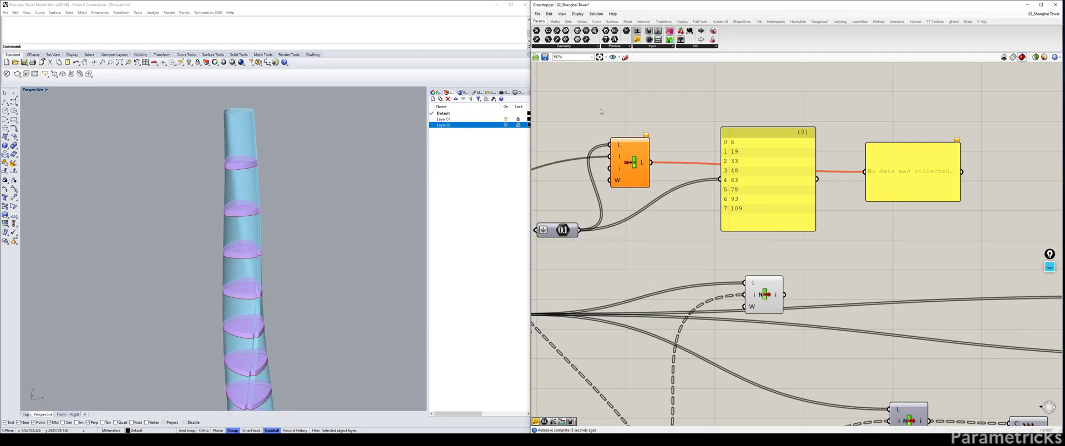
{"action": "right_click", "coordinate": [618, 170]}
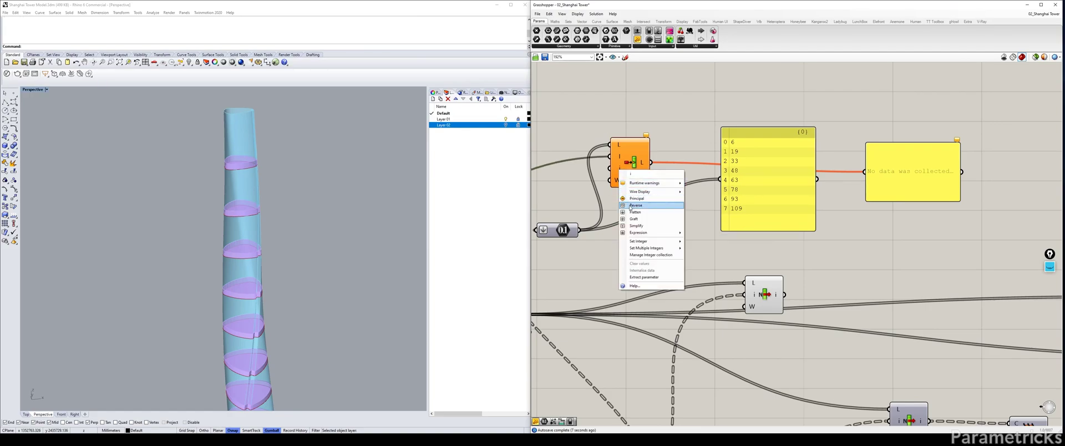
Add a List Length component fed by the Number parameter and connect its result to Insert Items' index input
{"action": "right_click_drag", "start_coordinate": [565, 203], "coordinate": [599, 193]}
{"action": "left_click", "coordinate": [586, 222]}
{"action": "left_click_drag", "start_coordinate": [587, 224], "coordinate": [562, 223]}
{"action": "double_click", "coordinate": [617, 235]}
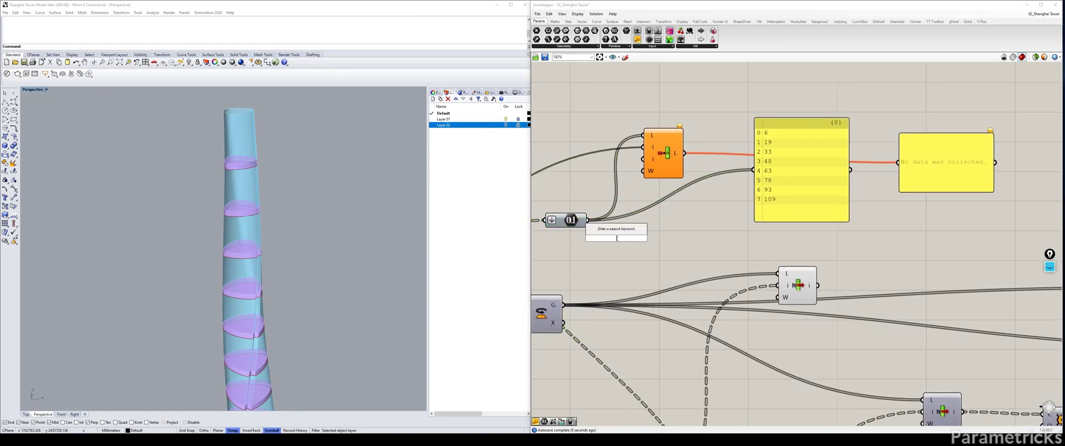
{"action": "type", "text": "LIS"}
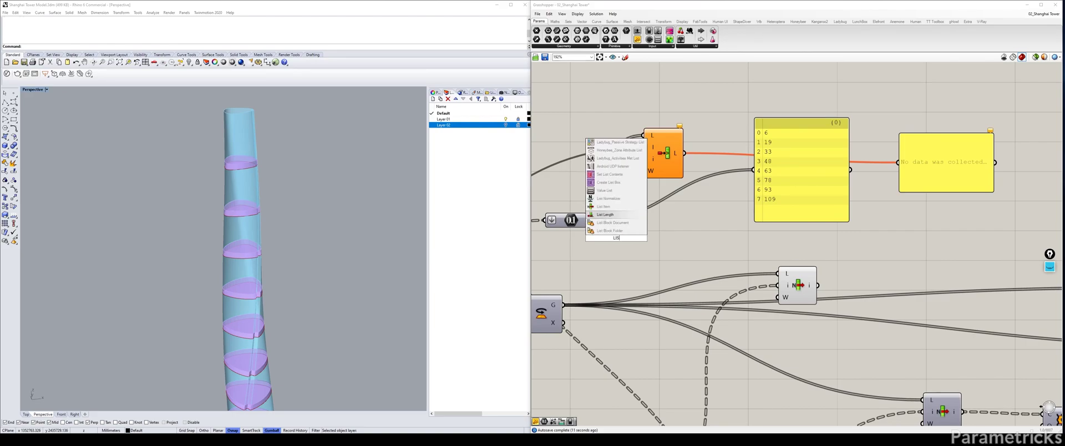
{"action": "left_click", "coordinate": [604, 215]}
{"action": "left_click", "coordinate": [610, 252]}
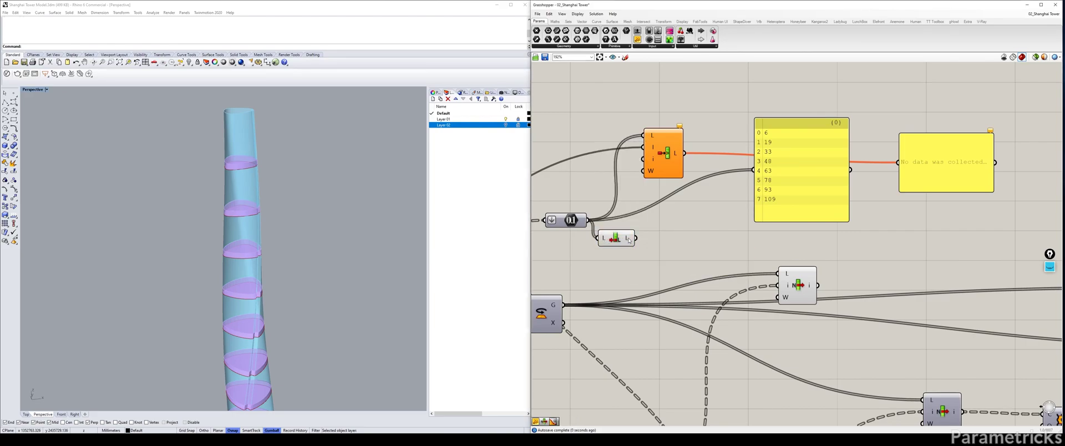
{"action": "left_click_drag", "start_coordinate": [636, 238], "coordinate": [643, 161]}
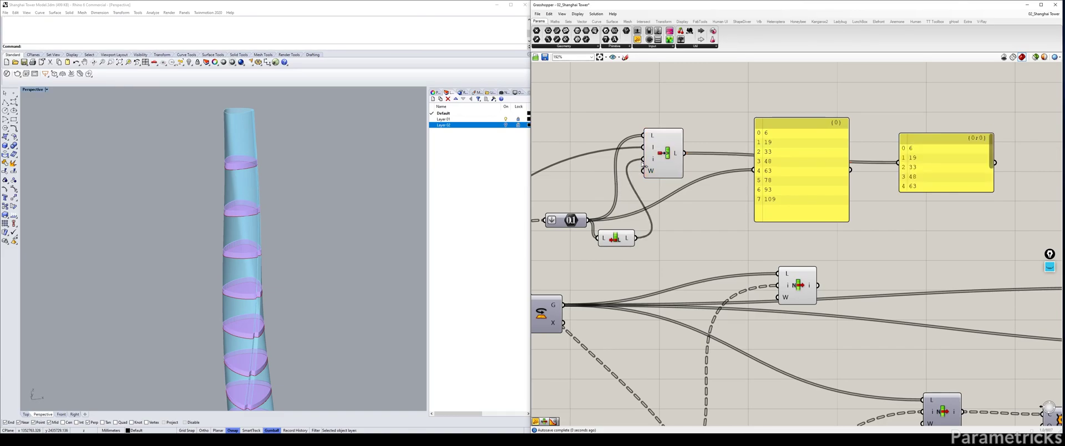
Enlarge the Insert Items result panel, place it beside the list panel and shift Insert Items slightly toward the panels
{"action": "left_click_drag", "start_coordinate": [957, 134], "coordinate": [945, 95]}
{"action": "left_click_drag", "start_coordinate": [929, 166], "coordinate": [898, 239]}
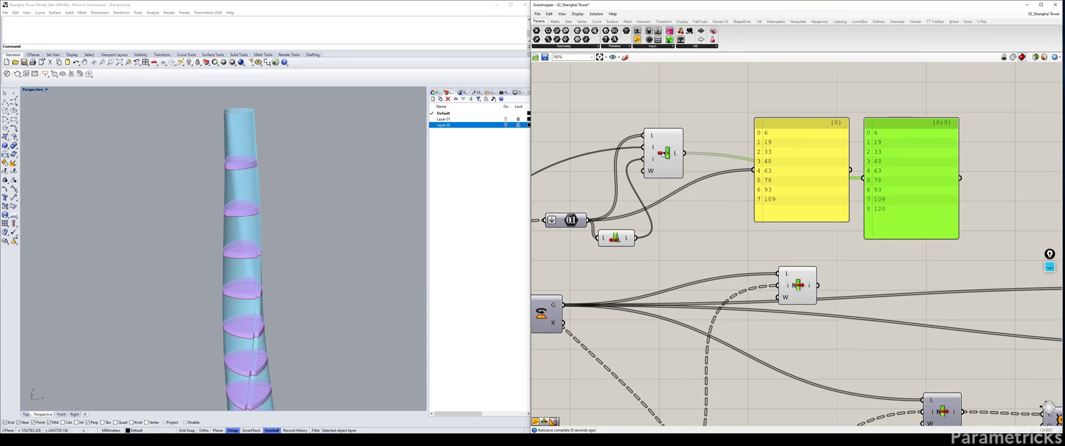
{"action": "left_click_drag", "start_coordinate": [662, 153], "coordinate": [678, 152]}
Disconnect List Length from the Number parameter and Insert Items, and set Insert Items' index to 0
{"action": "mouse_move", "coordinate": [600, 232]}
{"action": "left_mouse_down"}
{"action": "mouse_move", "coordinate": [609, 227]}
{"action": "mouse_move", "coordinate": [621, 250]}
{"action": "mouse_move", "coordinate": [588, 220]}
{"action": "left_mouse_up"}
{"action": "left_click_drag", "start_coordinate": [648, 248], "coordinate": [661, 157], "text": "ctrl"}
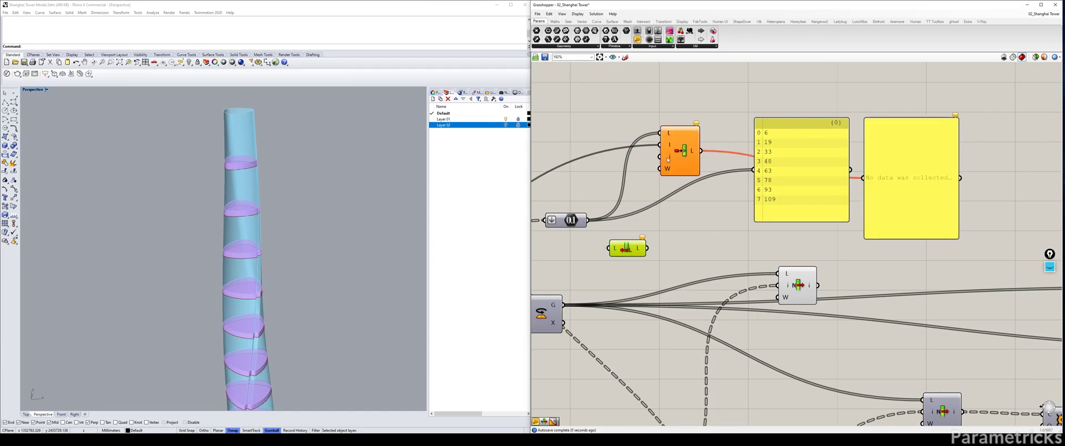
{"action": "right_click", "coordinate": [668, 158]}
{"action": "mouse_move", "coordinate": [700, 229]}
{"action": "left_click", "coordinate": [762, 228]}
{"action": "type", "text": "0"}
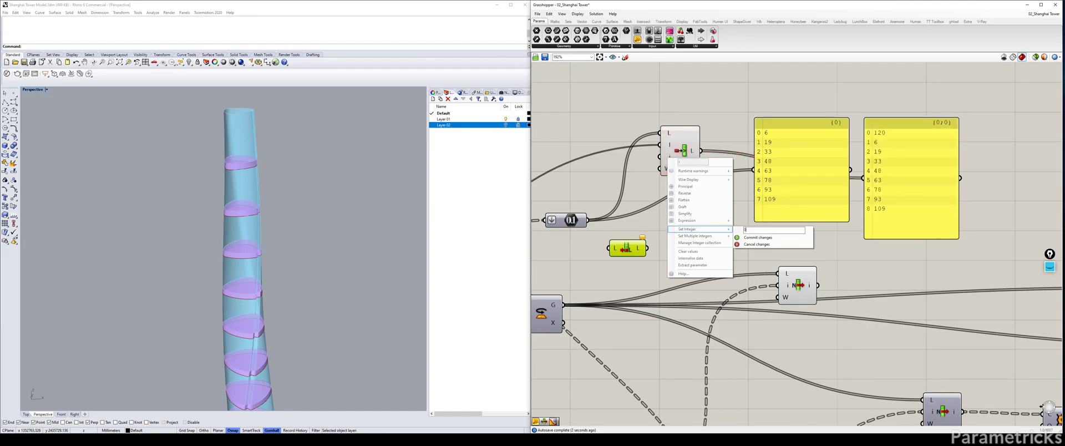
{"action": "left_click", "coordinate": [758, 238]}
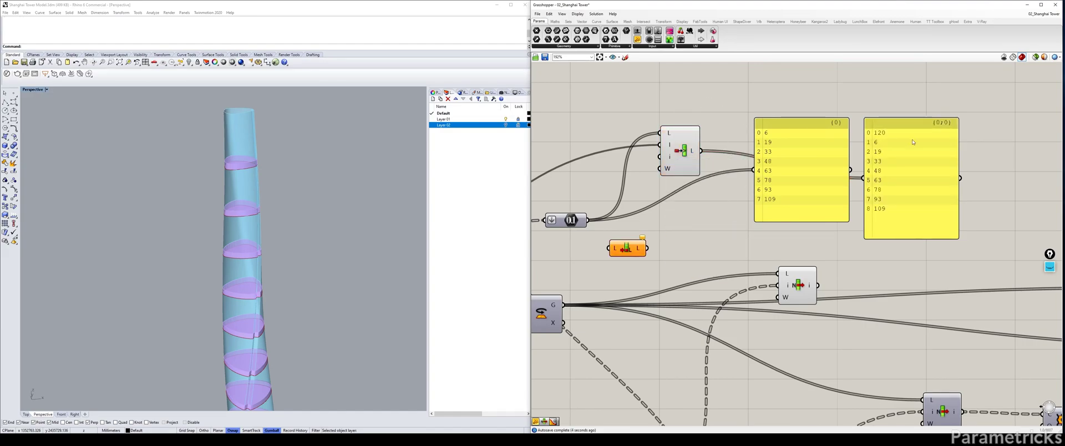
Reverse both the list input and the list output of Insert Items
{"action": "right_click", "coordinate": [667, 135]}
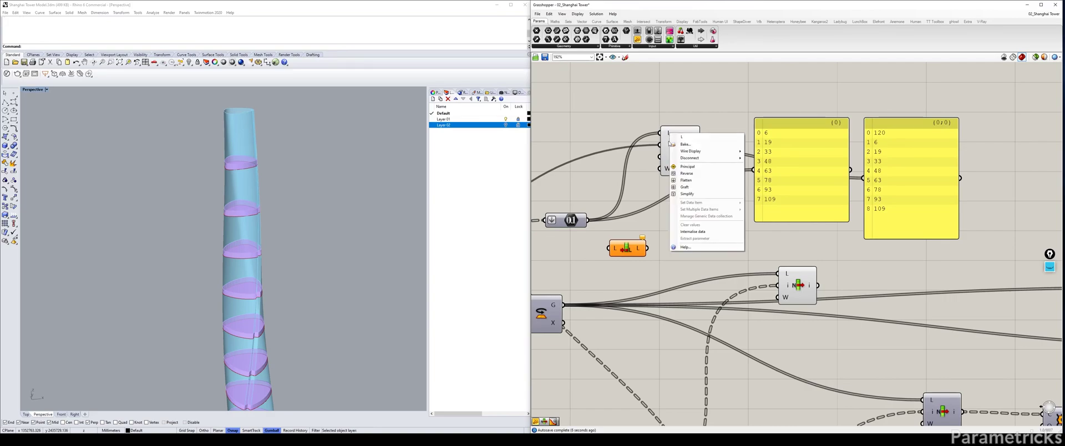
{"action": "left_click", "coordinate": [686, 173]}
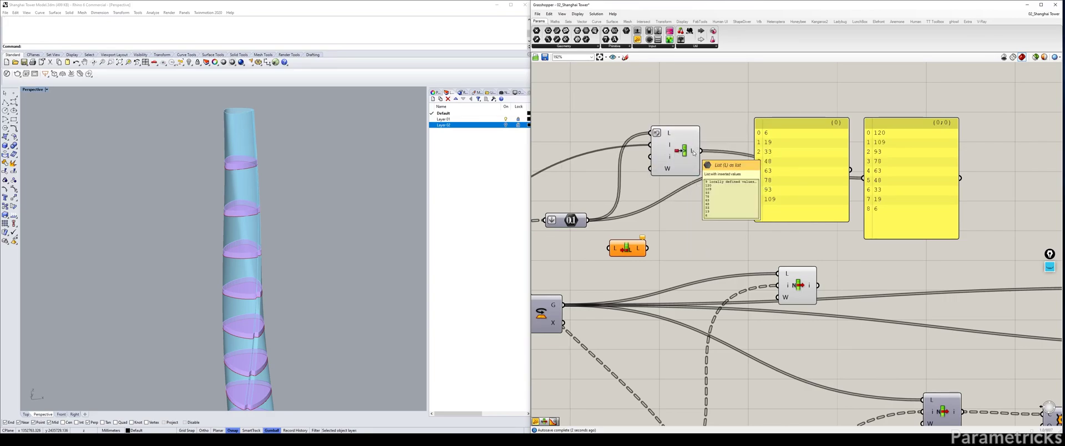
{"action": "right_click", "coordinate": [693, 151]}
{"action": "left_click", "coordinate": [711, 178]}
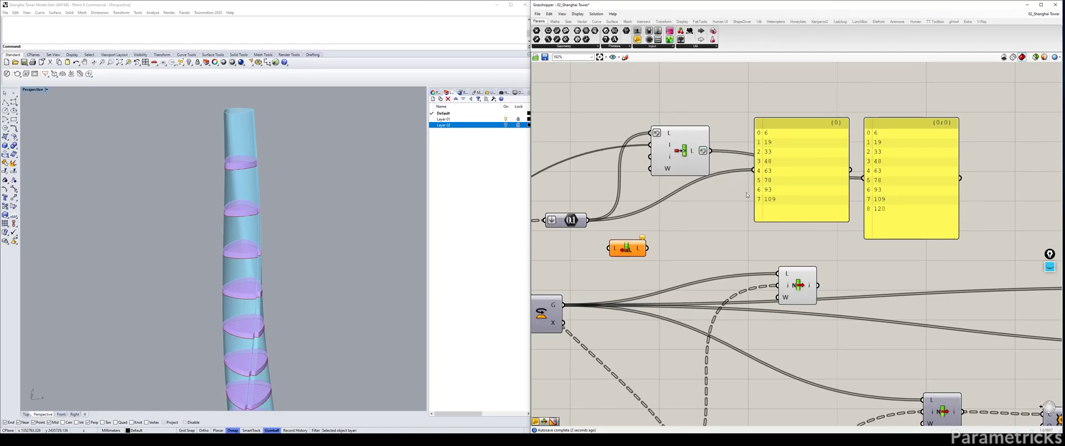
Delete the leftover unconnected Reverse List component below Insert Items
{"action": "left_click_drag", "start_coordinate": [634, 249], "coordinate": [668, 233]}
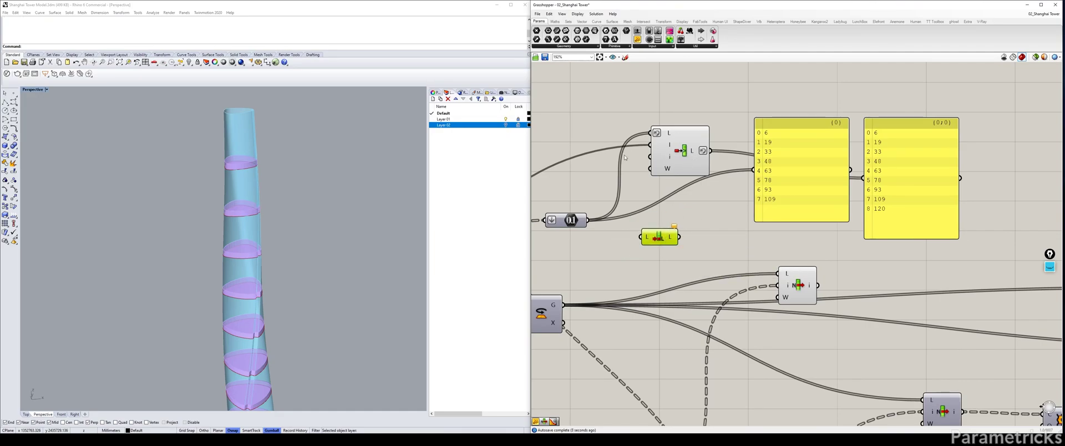
{"action": "mouse_move", "coordinate": [666, 169]}
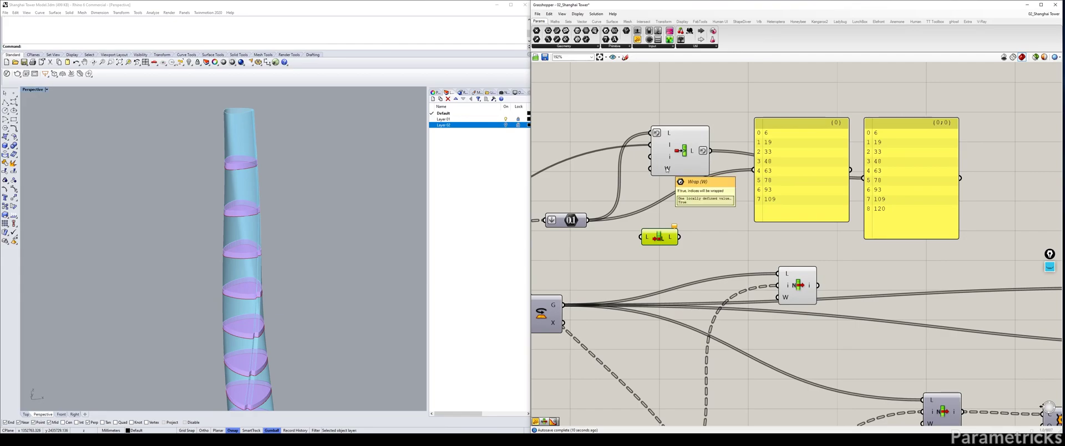
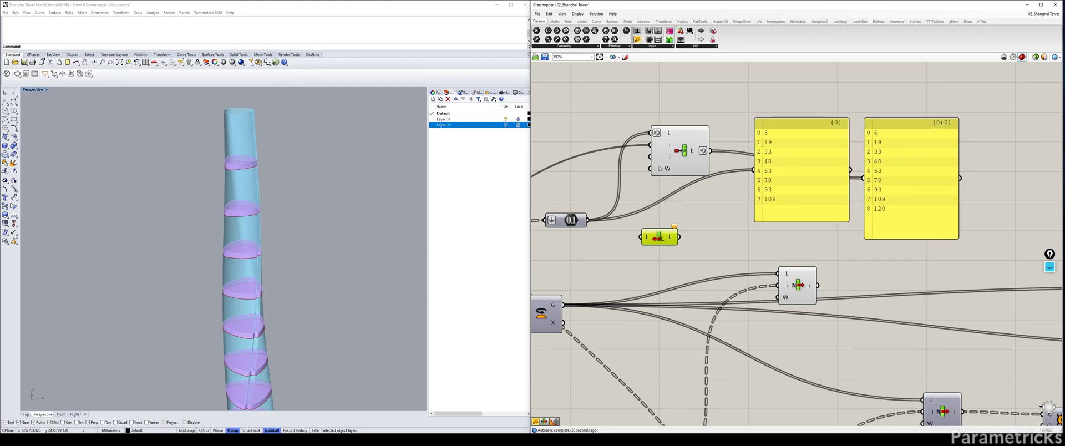
{"action": "key", "text": "Delete"}
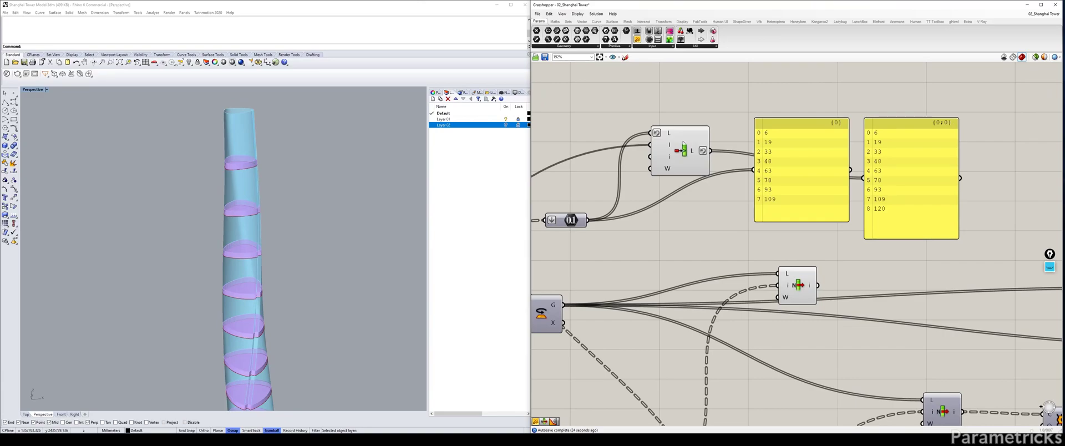
Connect Insert Items' list output to the index input of the List Item below it and check the selected floor curves on the tower
{"action": "scroll", "coordinate": [712, 152], "scroll_direction": "down", "scroll_amount": 3}
{"action": "left_click_drag", "start_coordinate": [688, 151], "coordinate": [679, 170]}
{"action": "left_click", "coordinate": [683, 200]}
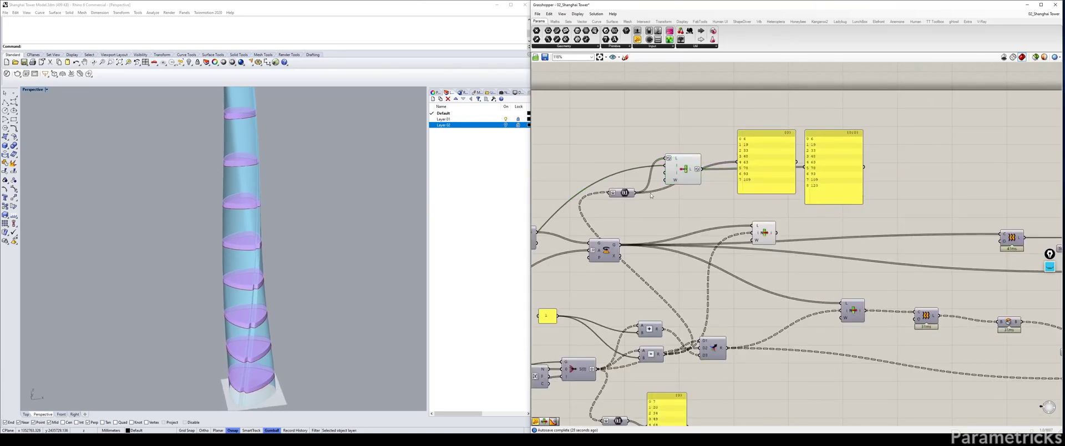
{"action": "left_click_drag", "start_coordinate": [698, 171], "coordinate": [753, 226]}
{"action": "left_click", "coordinate": [764, 232]}
{"action": "right_click_drag", "start_coordinate": [344, 178], "coordinate": [342, 286], "text": "shift"}
{"action": "scroll", "coordinate": [244, 157], "scroll_direction": "up", "scroll_amount": 8}
{"action": "scroll", "coordinate": [244, 157], "scroll_direction": "down", "scroll_amount": 8}
{"action": "right_click_drag", "start_coordinate": [245, 158], "coordinate": [250, 198]}
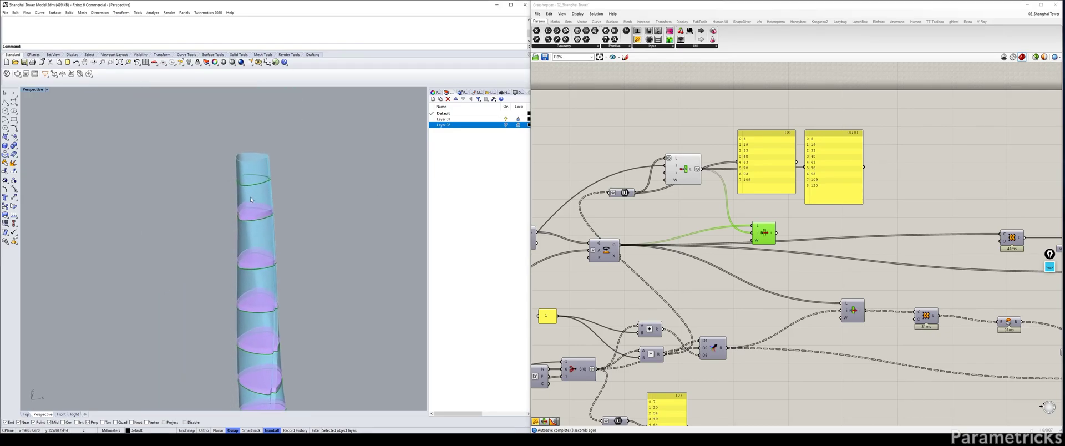
{"action": "scroll", "coordinate": [247, 198], "scroll_direction": "up", "scroll_amount": 9}
{"action": "scroll", "coordinate": [244, 156], "scroll_direction": "down", "scroll_amount": 6}
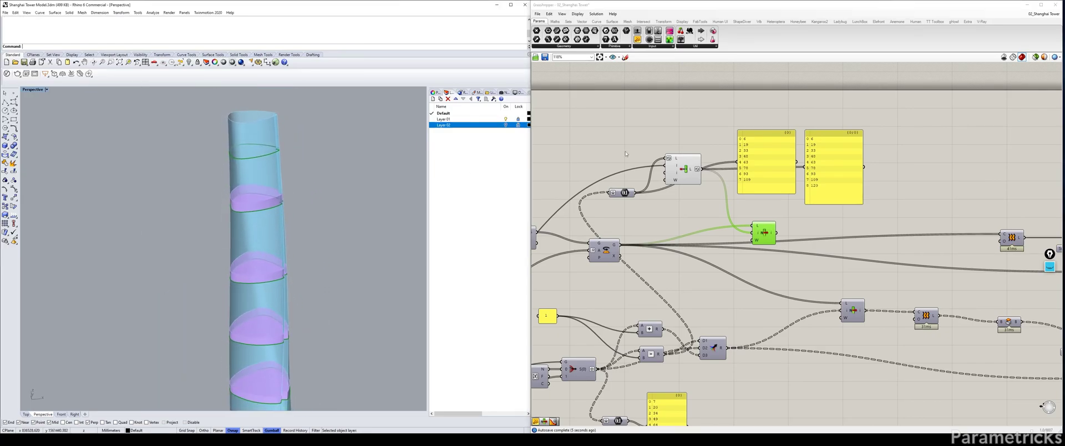
Delete the two list-checking panels, turn off Insert Items' preview and move List Item slightly up
{"action": "right_click_drag", "start_coordinate": [835, 165], "coordinate": [762, 167]}
{"action": "left_click_drag", "start_coordinate": [815, 119], "coordinate": [694, 185]}
{"action": "key", "text": "Delete"}
{"action": "right_click_drag", "start_coordinate": [648, 187], "coordinate": [721, 143]}
{"action": "left_click", "coordinate": [686, 133]}
{"action": "key", "text": "ctrl+q"}
{"action": "right_click_drag", "start_coordinate": [805, 174], "coordinate": [797, 143]}
{"action": "left_click_drag", "start_coordinate": [758, 163], "coordinate": [767, 136]}
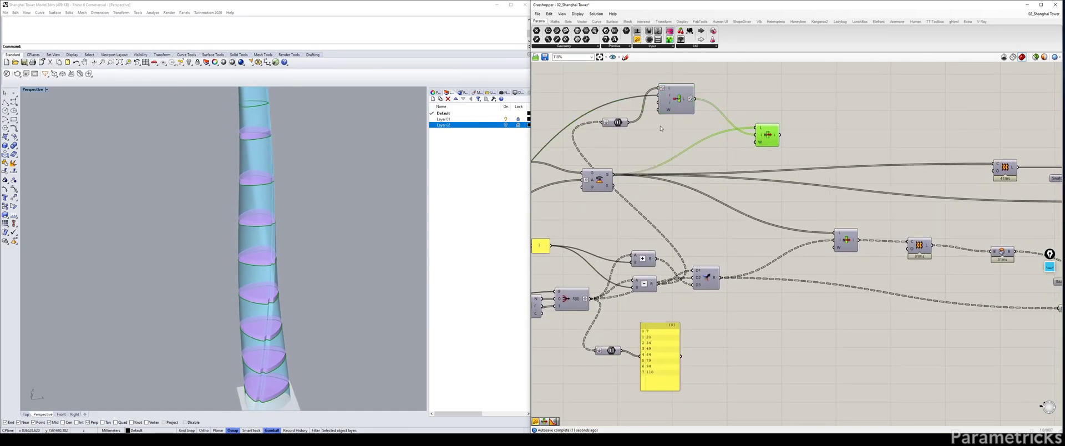
Arrange the Number parameter, Insert Items and List Item in one compact row above the scaled curve wires
{"action": "left_click_drag", "start_coordinate": [677, 99], "coordinate": [708, 140]}
{"action": "left_click_drag", "start_coordinate": [617, 123], "coordinate": [685, 159]}
{"action": "left_click_drag", "start_coordinate": [801, 109], "coordinate": [660, 178]}
{"action": "left_click_drag", "start_coordinate": [705, 146], "coordinate": [737, 116]}
{"action": "left_click", "coordinate": [806, 166]}
{"action": "right_click_drag", "start_coordinate": [875, 126], "coordinate": [765, 128]}
{"action": "left_click", "coordinate": [771, 127]}
{"action": "left_click", "coordinate": [762, 132]}
{"action": "right_click_drag", "start_coordinate": [685, 140], "coordinate": [871, 133]}
{"action": "left_click_drag", "start_coordinate": [850, 130], "coordinate": [818, 126]}
Duplicate List Item below the original and feed its list input from the geometry output of the upper Move component
{"action": "left_click_drag", "start_coordinate": [916, 125], "coordinate": [914, 154], "text": "alt"}
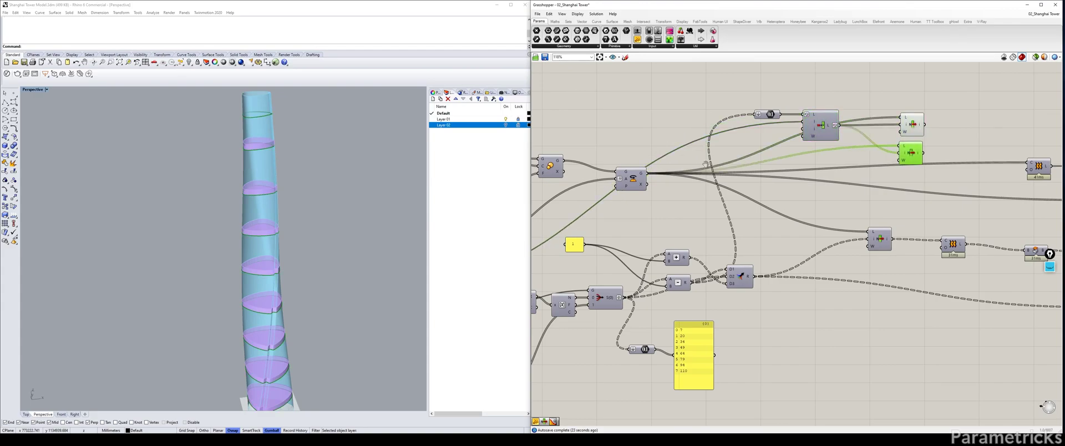
{"action": "right_click_drag", "start_coordinate": [816, 162], "coordinate": [932, 161]}
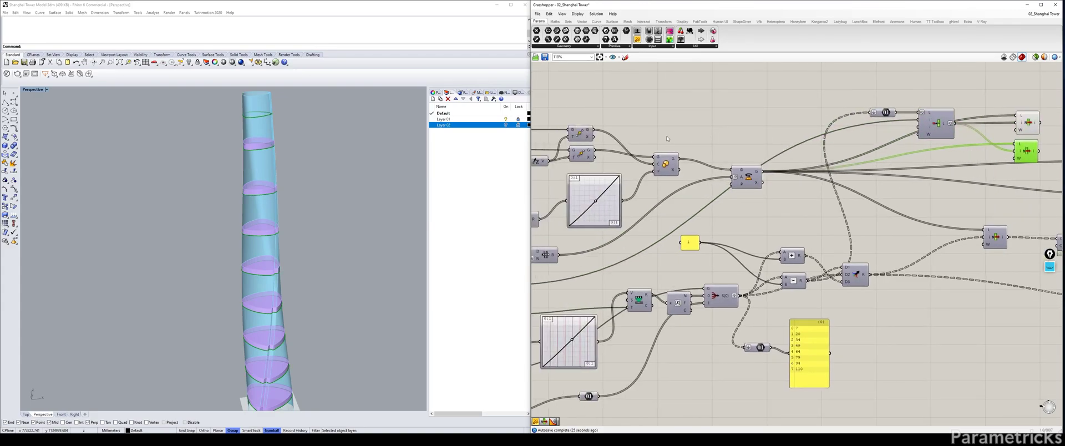
{"action": "right_click_drag", "start_coordinate": [637, 138], "coordinate": [704, 137]}
{"action": "left_click", "coordinate": [647, 132]}
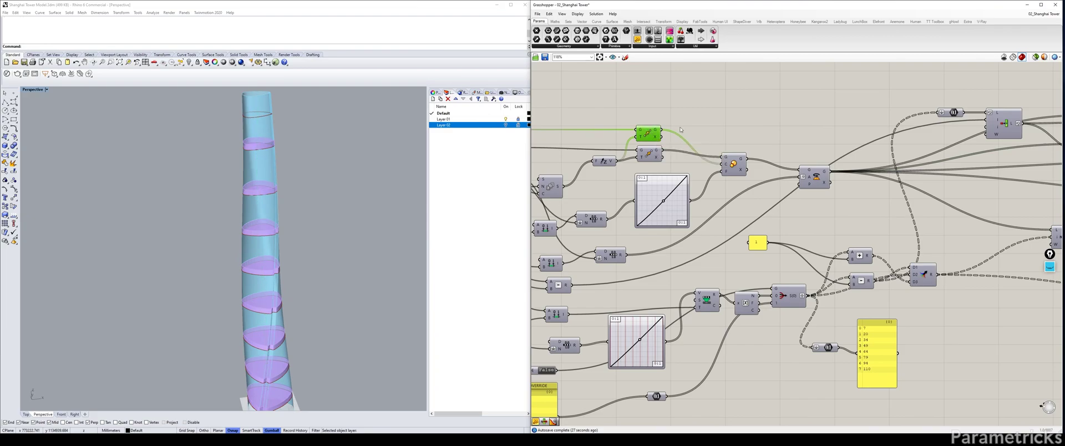
{"action": "scroll", "coordinate": [556, 161], "scroll_direction": "down", "scroll_amount": 2}
{"action": "left_click_drag", "start_coordinate": [556, 161], "coordinate": [860, 173]}
{"action": "scroll", "coordinate": [867, 174], "scroll_direction": "up", "scroll_amount": 3}
{"action": "left_click", "coordinate": [872, 175]}
{"action": "right_click_drag", "start_coordinate": [655, 161], "coordinate": [1007, 154]}
{"action": "left_click", "coordinate": [694, 145]}
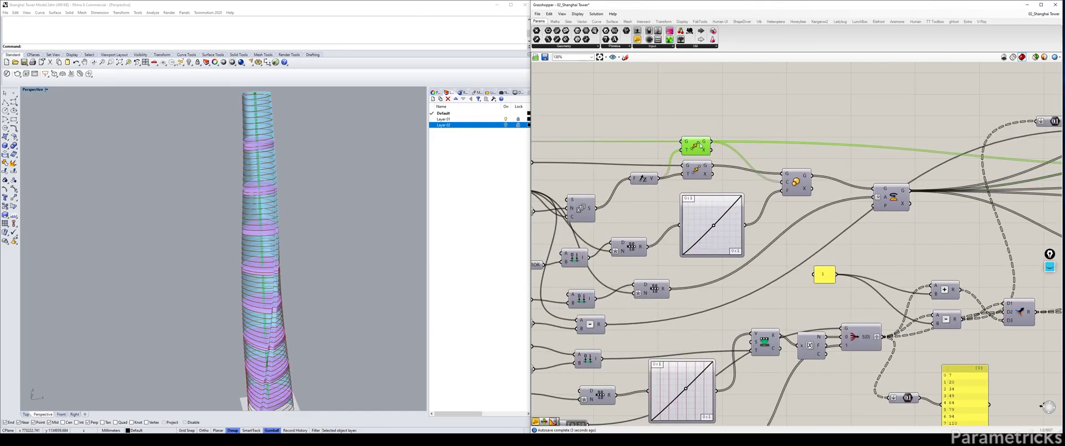
{"action": "scroll", "coordinate": [674, 147], "scroll_direction": "down", "scroll_amount": 3}
{"action": "left_click", "coordinate": [678, 143]}
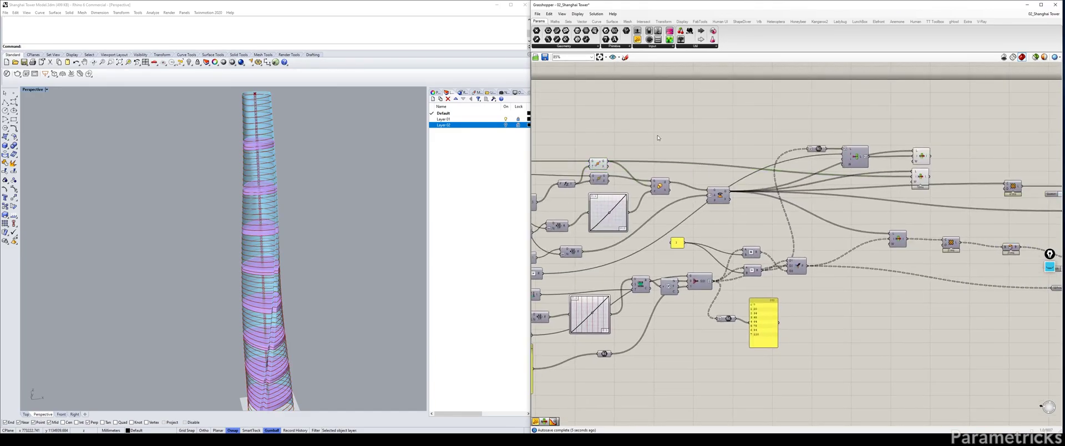
{"action": "left_click_drag", "start_coordinate": [609, 161], "coordinate": [930, 177]}
{"action": "scroll", "coordinate": [868, 158], "scroll_direction": "up", "scroll_amount": 2}
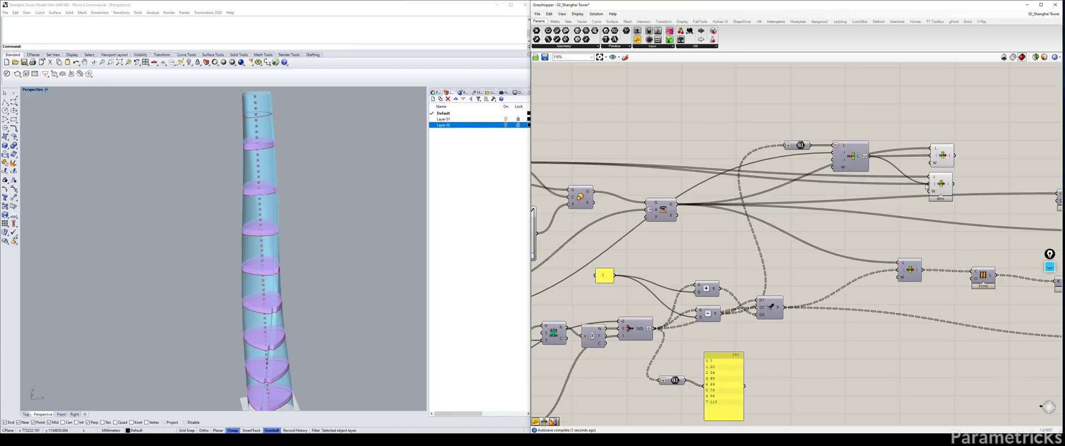
Examine the points and curves picked by the two List Items in the Front view, then return to Perspective
{"action": "left_click", "coordinate": [942, 188]}
{"action": "double_click", "coordinate": [32, 90]}
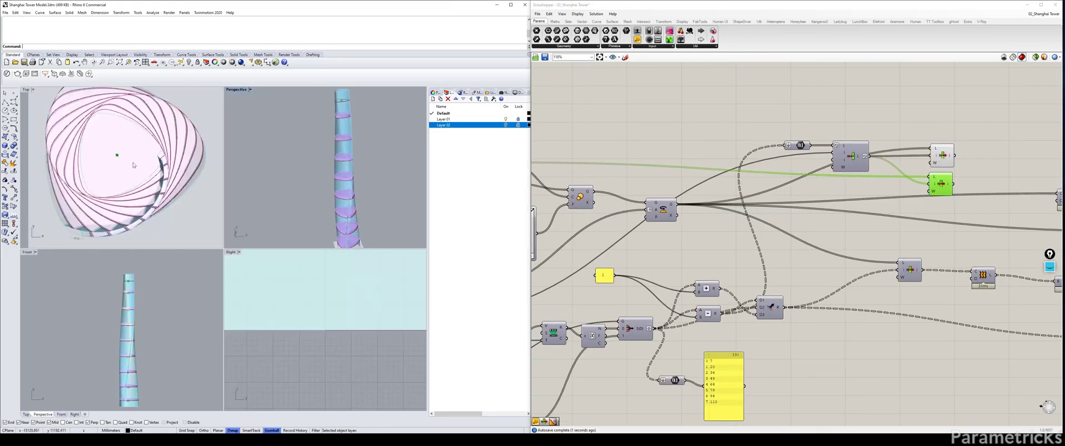
{"action": "double_click", "coordinate": [29, 252]}
{"action": "scroll", "coordinate": [233, 141], "scroll_direction": "up", "scroll_amount": 5}
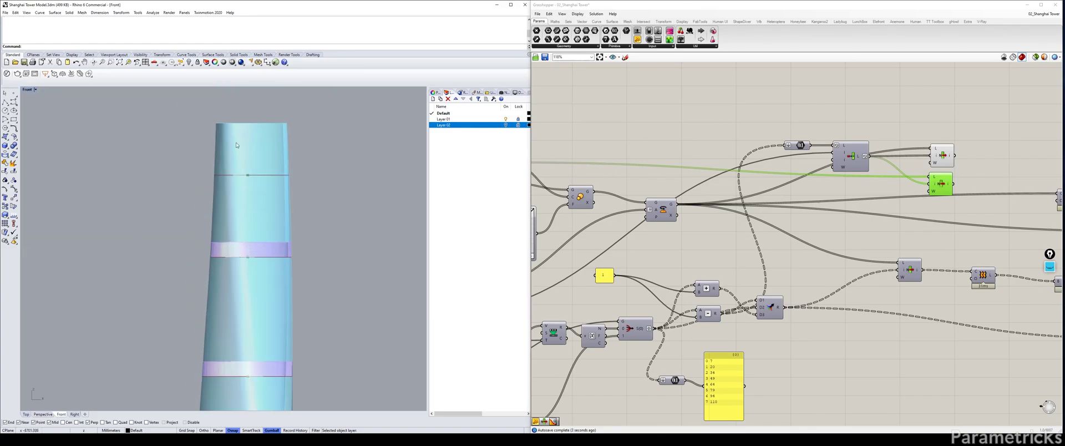
{"action": "scroll", "coordinate": [261, 259], "scroll_direction": "down", "scroll_amount": 8}
{"action": "right_click_drag", "start_coordinate": [260, 283], "coordinate": [256, 189]}
{"action": "right_click_drag", "start_coordinate": [256, 353], "coordinate": [251, 208]}
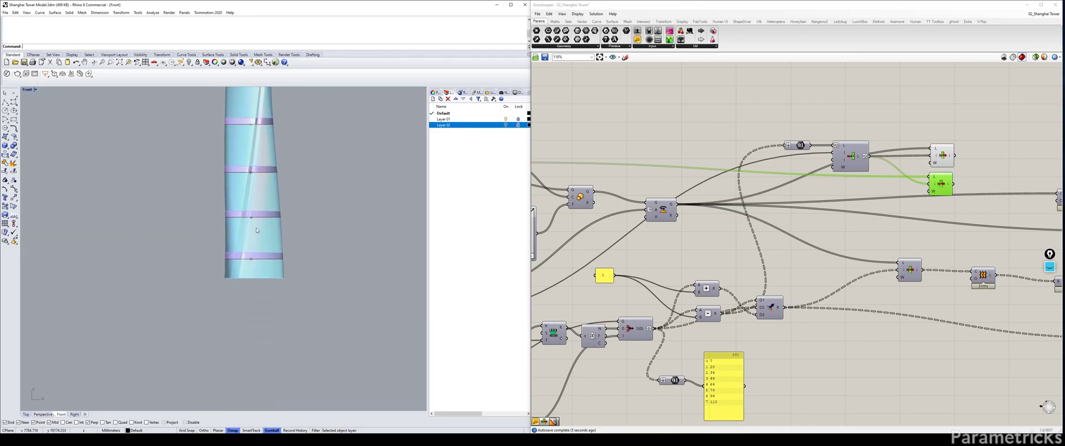
{"action": "scroll", "coordinate": [244, 208], "scroll_direction": "up", "scroll_amount": 6}
{"action": "left_click", "coordinate": [941, 155], "text": "shift"}
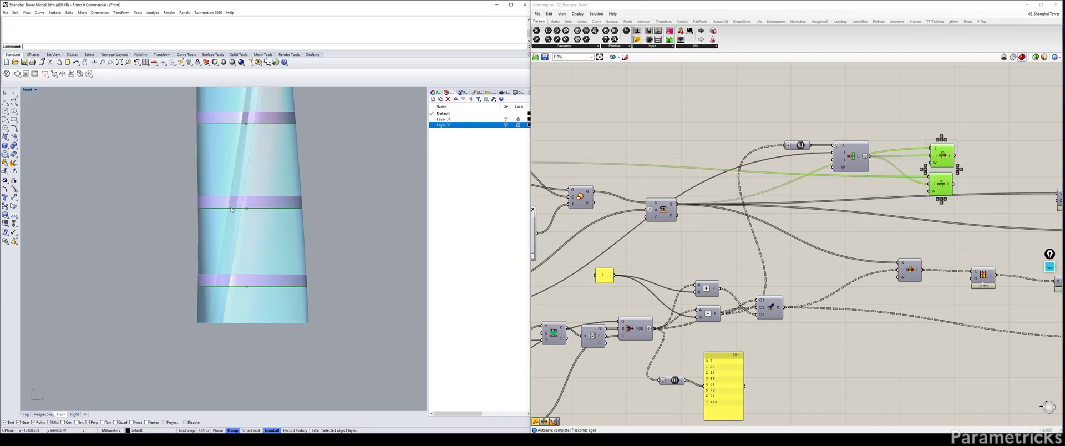
{"action": "double_click", "coordinate": [31, 90]}
{"action": "double_click", "coordinate": [235, 90]}
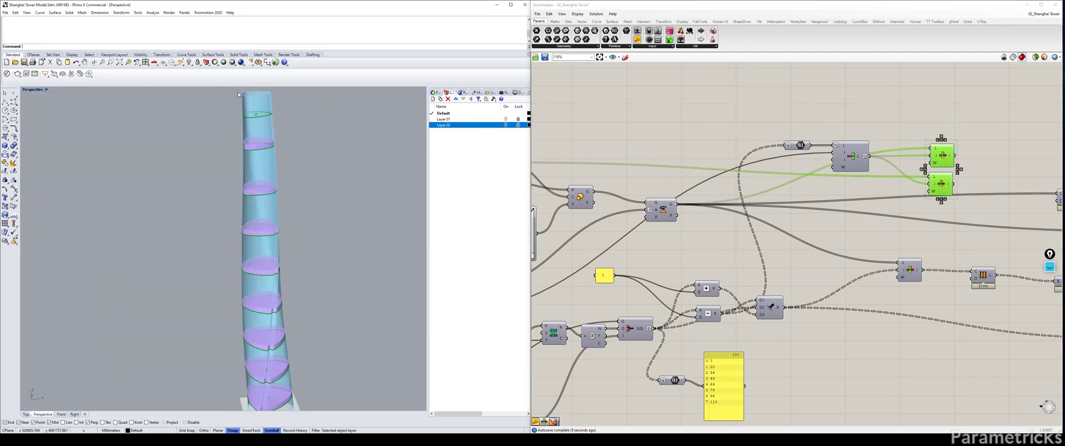
Add a Curve Closest Point component to the right of the two List Items
{"action": "right_click_drag", "start_coordinate": [905, 135], "coordinate": [688, 137]}
{"action": "left_click", "coordinate": [687, 137]}
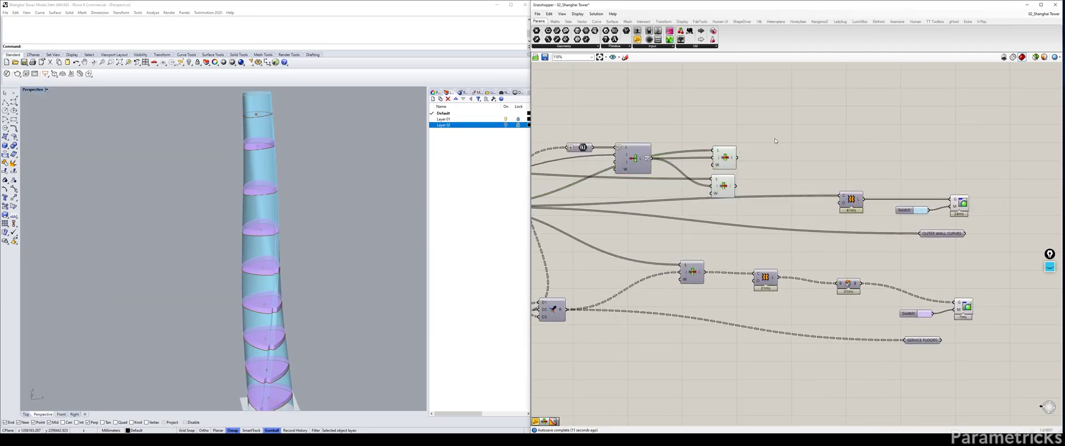
{"action": "double_click", "coordinate": [775, 140]}
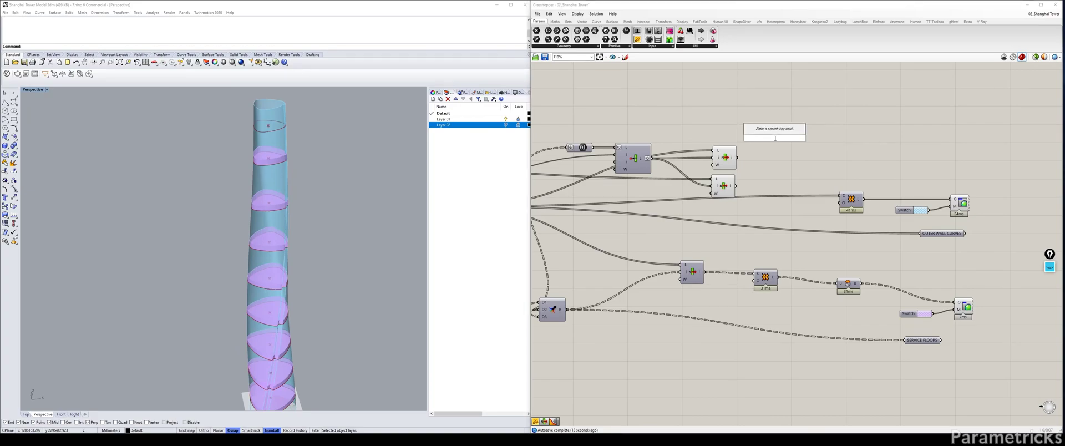
{"action": "type", "text": "POINT CLOSEST"}
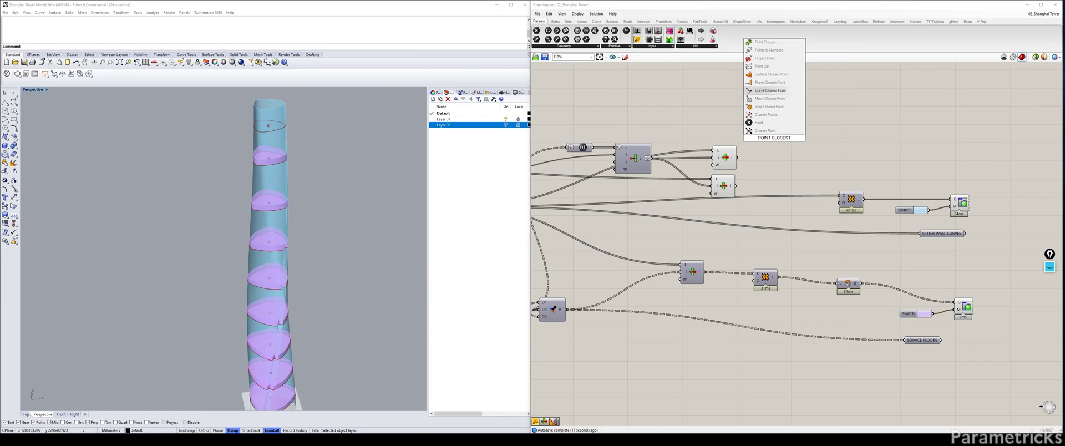
{"action": "key", "text": "Return"}
{"action": "scroll", "coordinate": [774, 139], "scroll_direction": "up", "scroll_amount": 2}
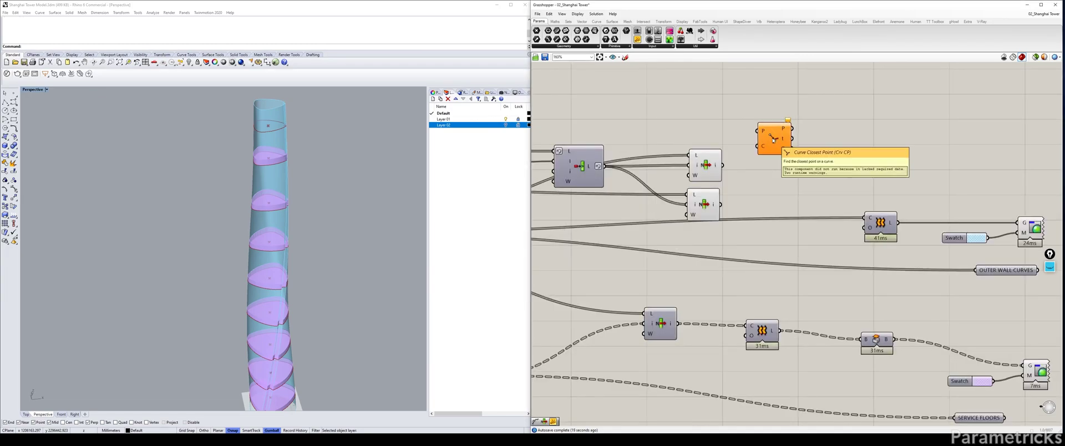
Stack the point List Item above the curve List Item and connect them to Curve Closest Point's P and C inputs
{"action": "left_click_drag", "start_coordinate": [705, 164], "coordinate": [757, 132]}
{"action": "left_click_drag", "start_coordinate": [703, 209], "coordinate": [697, 166]}
{"action": "left_click_drag", "start_coordinate": [687, 135], "coordinate": [685, 119]}
{"action": "left_click", "coordinate": [696, 166]}
{"action": "left_click_drag", "start_coordinate": [696, 166], "coordinate": [689, 182]}
{"action": "left_click_drag", "start_coordinate": [684, 119], "coordinate": [687, 209]}
{"action": "left_click_drag", "start_coordinate": [692, 177], "coordinate": [678, 150]}
{"action": "key", "text": "ctrl+q"}
{"action": "left_click", "coordinate": [687, 202]}
{"action": "left_click", "coordinate": [678, 152]}
{"action": "key", "text": "ctrl+q"}
{"action": "left_click", "coordinate": [774, 140]}
{"action": "left_click_drag", "start_coordinate": [687, 208], "coordinate": [676, 190]}
Add a panel to the right of Curve Closest Point and connect the distance output to it
{"action": "double_click", "coordinate": [744, 201]}
{"action": "type", "text": "//"}
{"action": "key", "text": "Return"}
{"action": "left_click_drag", "start_coordinate": [744, 201], "coordinate": [890, 140]}
{"action": "left_click_drag", "start_coordinate": [792, 148], "coordinate": [849, 137]}
{"action": "left_click_drag", "start_coordinate": [894, 162], "coordinate": [872, 163]}
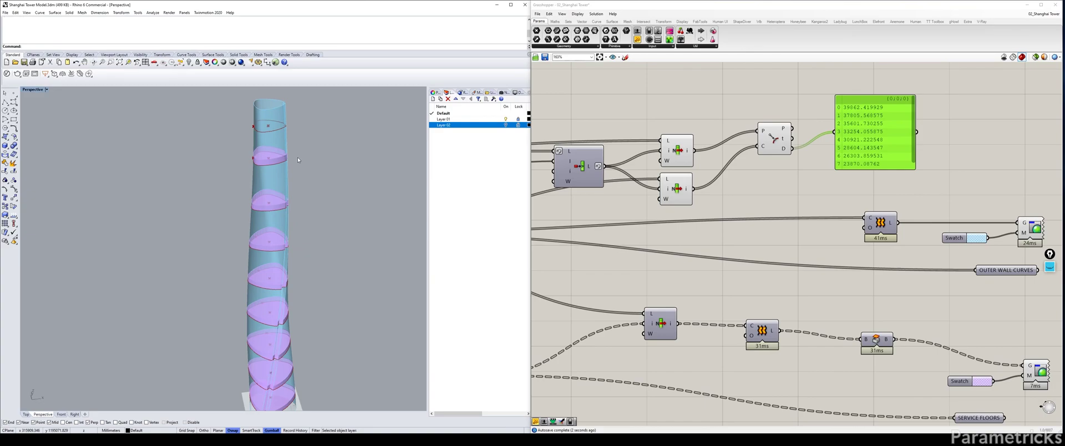
{"action": "right_click_drag", "start_coordinate": [286, 157], "coordinate": [287, 157]}
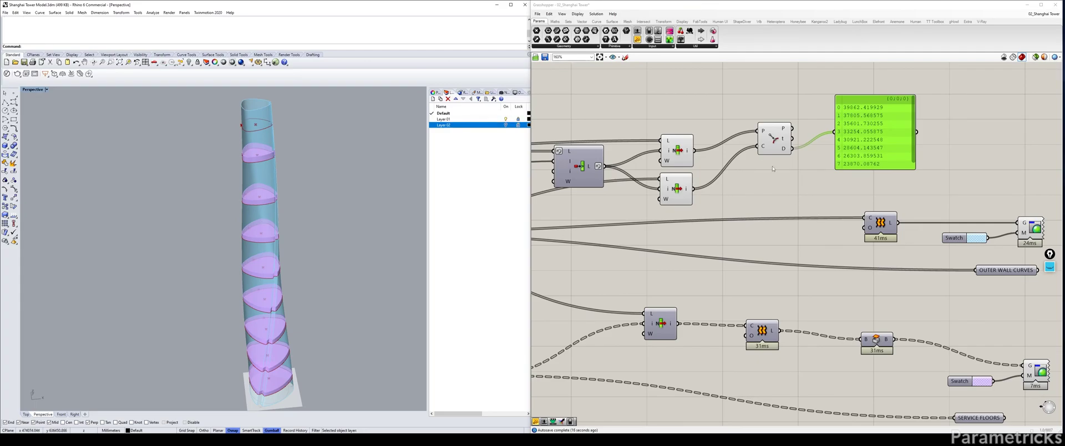
Examine the parameter sliders and their relays down to CROWN FLOORS in the PARAMETERS area
{"action": "double_click", "coordinate": [792, 200]}
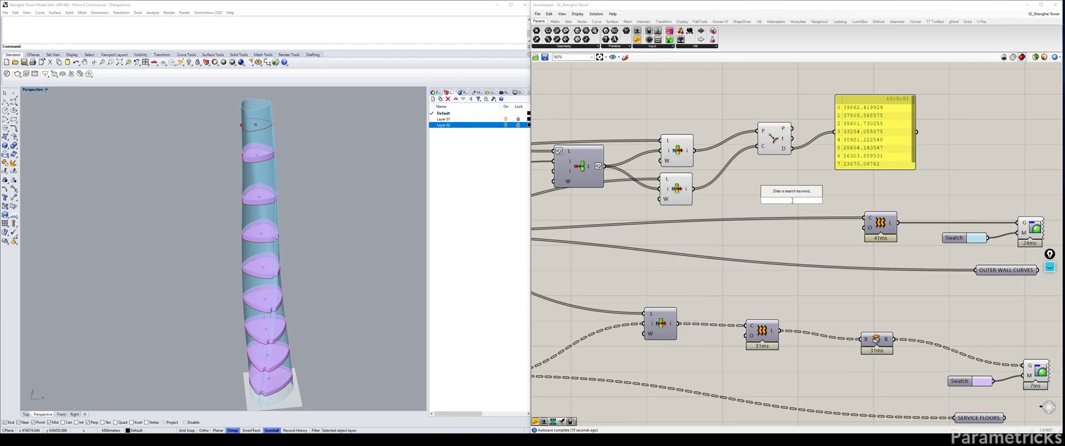
{"action": "scroll", "coordinate": [791, 201], "scroll_direction": "down", "scroll_amount": 5}
{"action": "right_click_drag", "start_coordinate": [777, 202], "coordinate": [930, 169]}
{"action": "scroll", "coordinate": [932, 166], "scroll_direction": "down", "scroll_amount": 4}
{"action": "right_click_drag", "start_coordinate": [557, 229], "coordinate": [782, 205]}
{"action": "scroll", "coordinate": [624, 177], "scroll_direction": "up", "scroll_amount": 8}
{"action": "left_click_drag", "start_coordinate": [789, 265], "coordinate": [644, 235]}
{"action": "left_click", "coordinate": [769, 258]}
{"action": "left_click_drag", "start_coordinate": [792, 242], "coordinate": [792, 238]}
{"action": "left_click", "coordinate": [768, 252]}
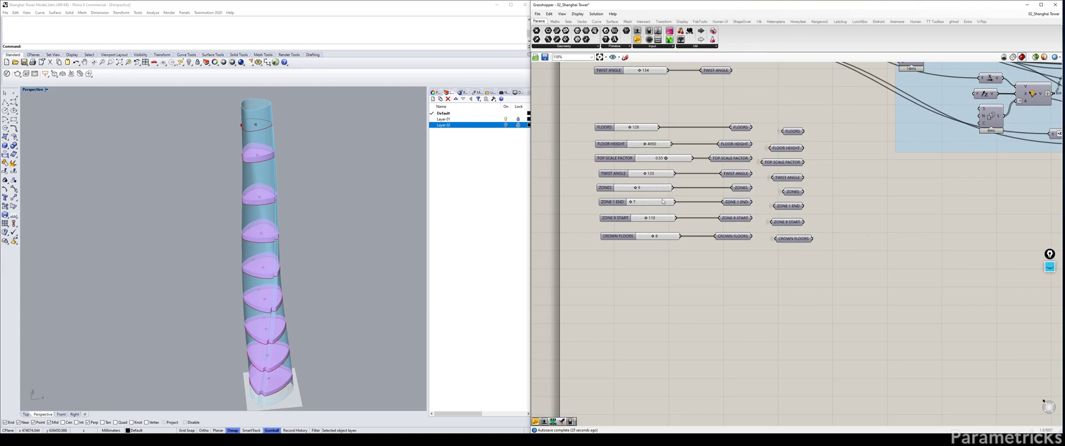
{"action": "scroll", "coordinate": [675, 175], "scroll_direction": "down", "scroll_amount": 8}
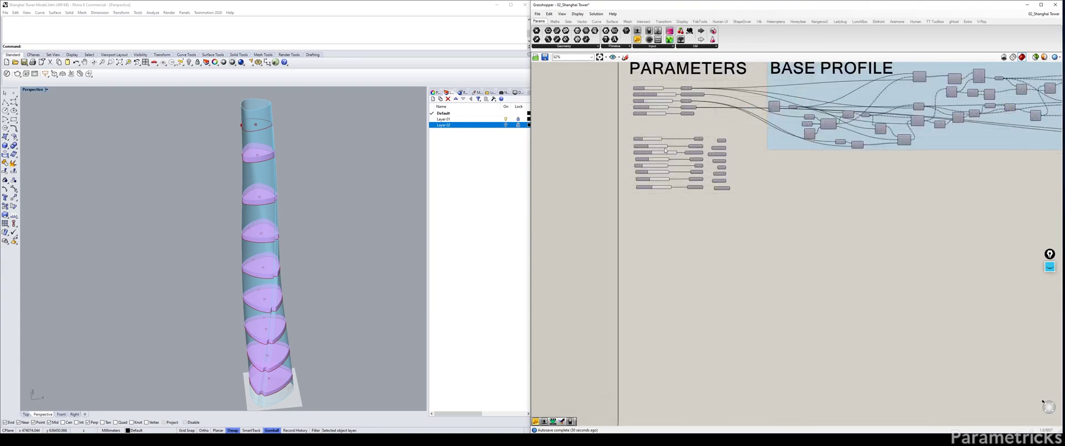
Add a text panel containing 2000 near the List Item components
{"action": "scroll", "coordinate": [761, 187], "scroll_direction": "up", "scroll_amount": 5}
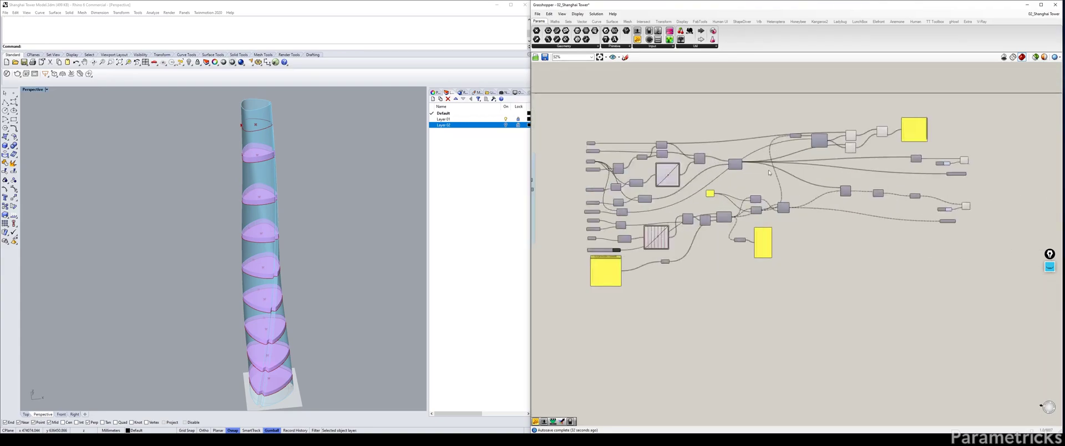
{"action": "right_click_drag", "start_coordinate": [863, 172], "coordinate": [727, 186]}
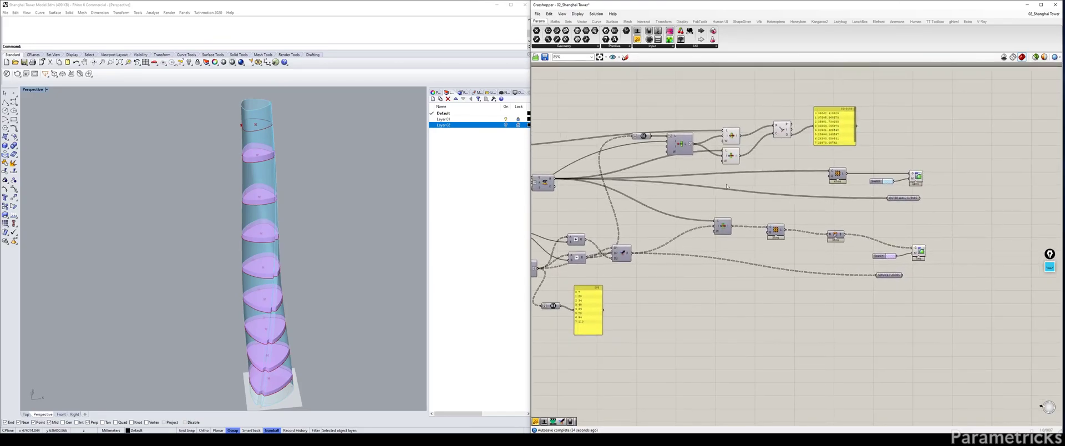
{"action": "double_click", "coordinate": [694, 208]}
{"action": "type", "text": "panel"}
{"action": "key", "text": "Return"}
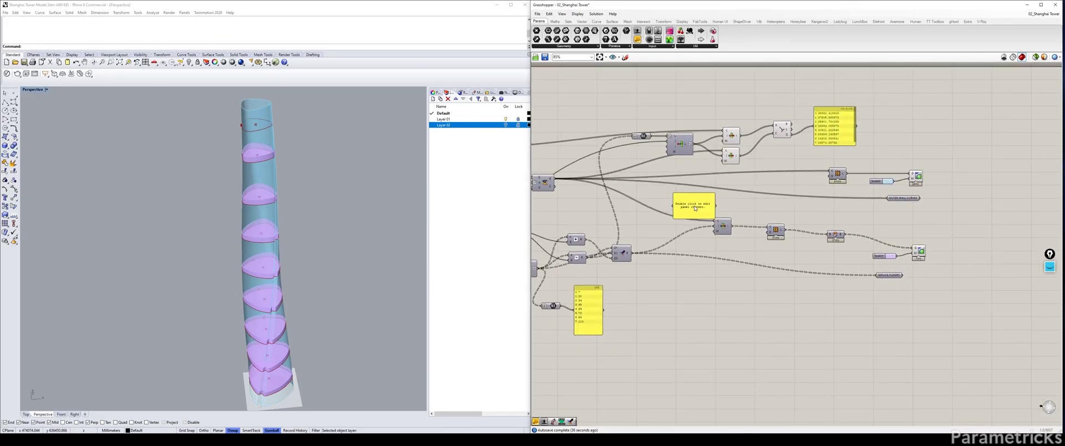
{"action": "double_click", "coordinate": [695, 208]}
{"action": "type", "text": "200"}
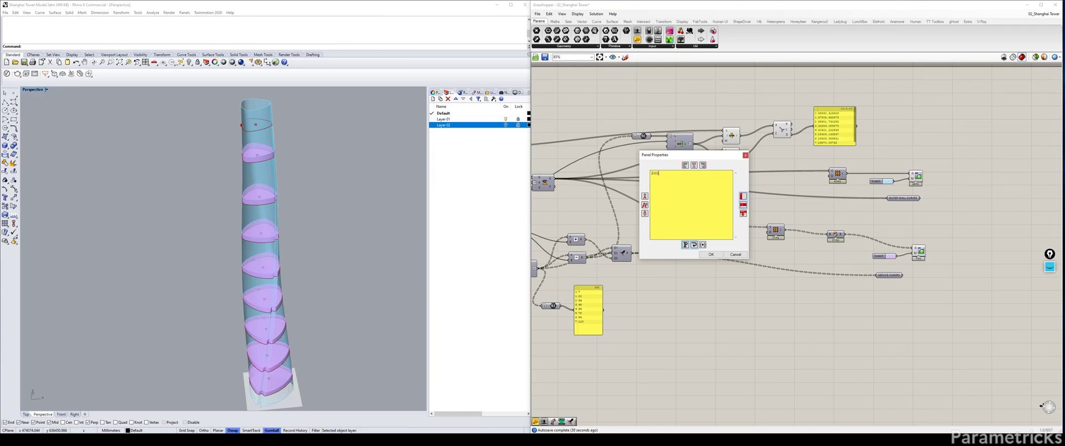
{"action": "type", "text": "0"}
{"action": "left_click", "coordinate": [710, 254]}
{"action": "scroll", "coordinate": [681, 203], "scroll_direction": "up", "scroll_amount": 2}
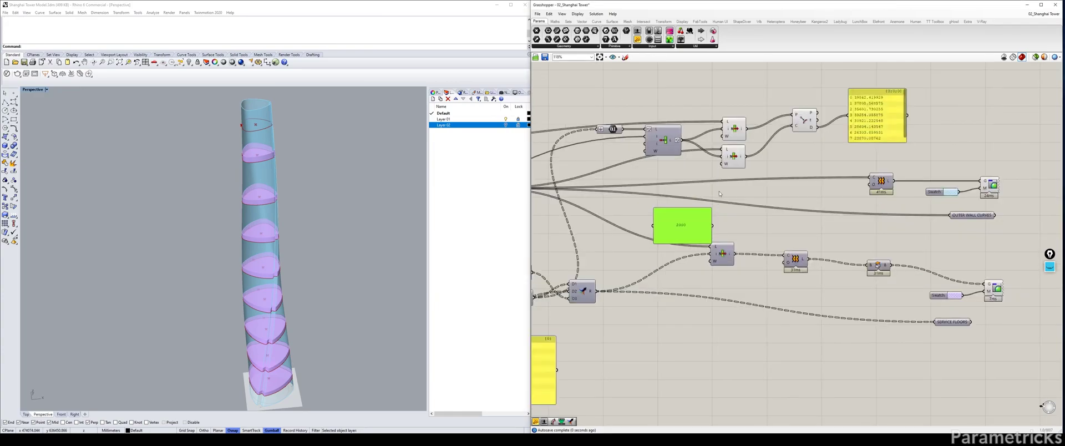
Shrink the 2000 panel, place it above the Number parameter and name it CORE OFFSET
{"action": "left_click_drag", "start_coordinate": [700, 207], "coordinate": [629, 95]}
{"action": "right_click", "coordinate": [623, 95]}
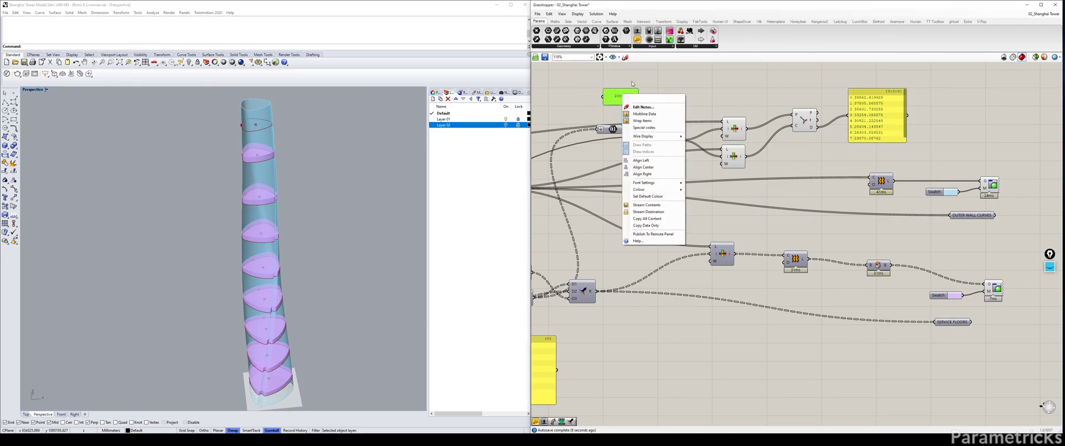
{"action": "type", "text": "CORE OFFSET"}
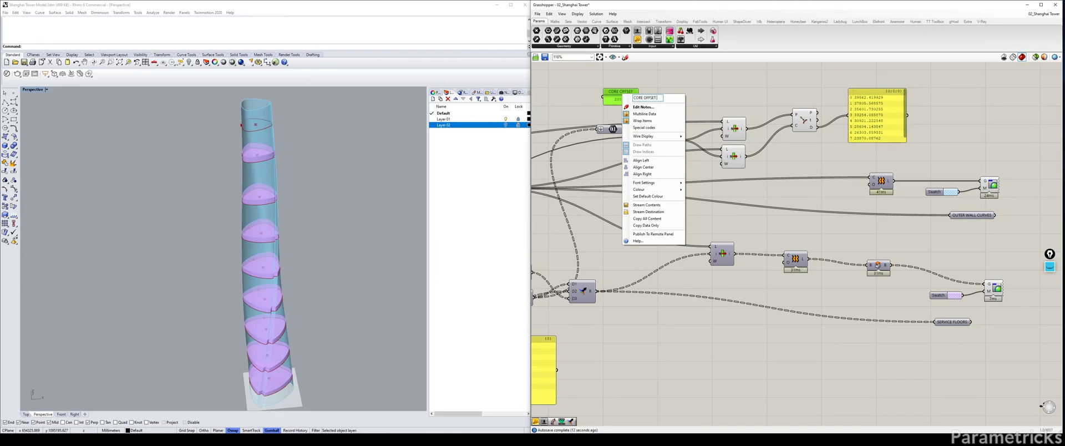
Rename the 2000 panel CORE OFFSET INWARDS and adjust its position along with Curve Closest Point
{"action": "type", "text": " INWARDS"}
{"action": "left_click", "coordinate": [687, 83]}
{"action": "mouse_move", "coordinate": [638, 101]}
{"action": "left_mouse_down"}
{"action": "mouse_move", "coordinate": [669, 102]}
{"action": "mouse_move", "coordinate": [646, 106]}
{"action": "left_mouse_up"}
{"action": "left_click_drag", "start_coordinate": [813, 124], "coordinate": [811, 132]}
Add a Circle component and place it between Curve Closest Point and the distance panel
{"action": "double_click", "coordinate": [767, 95]}
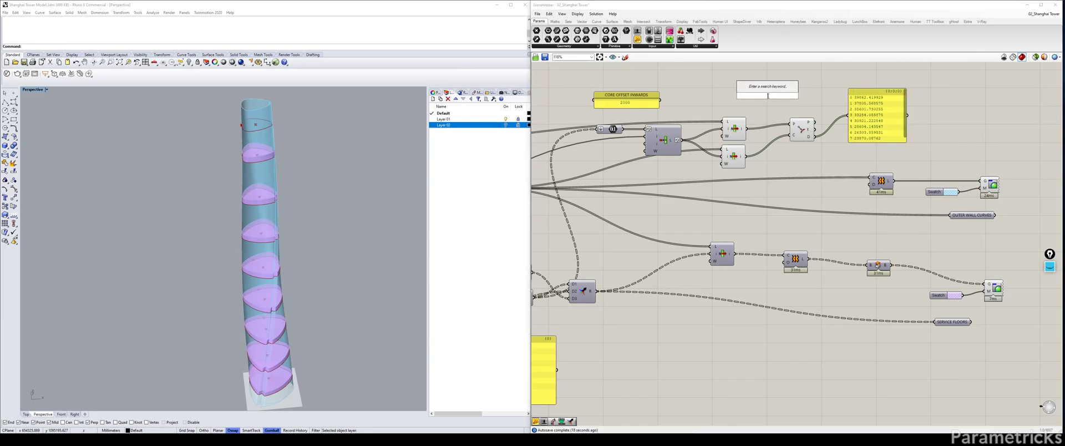
{"action": "type", "text": "CIR"}
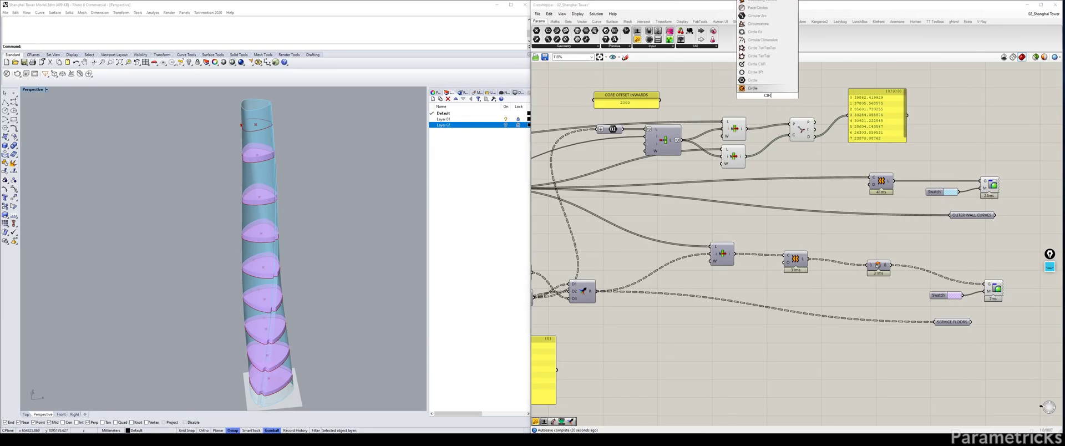
{"action": "key", "text": "Return"}
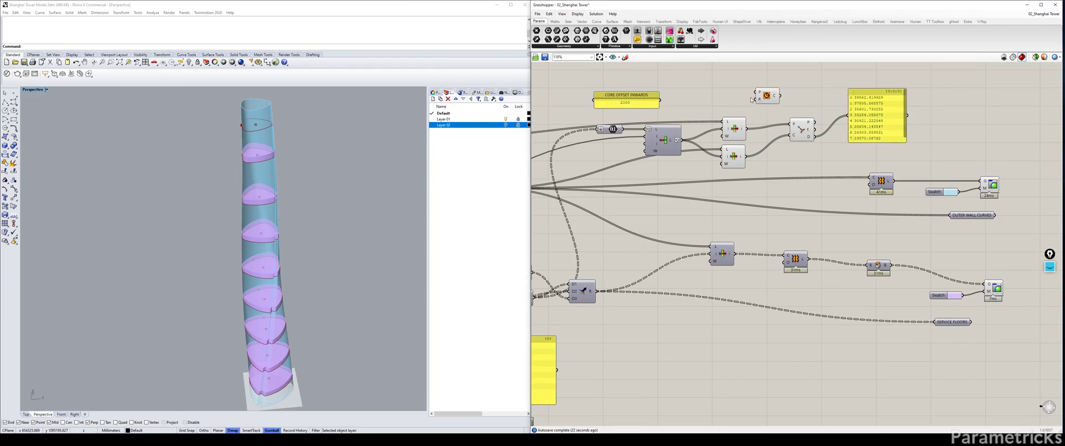
{"action": "right_click_drag", "start_coordinate": [898, 126], "coordinate": [771, 121]}
{"action": "left_click_drag", "start_coordinate": [649, 94], "coordinate": [748, 144]}
{"action": "scroll", "coordinate": [696, 122], "scroll_direction": "up", "scroll_amount": 3}
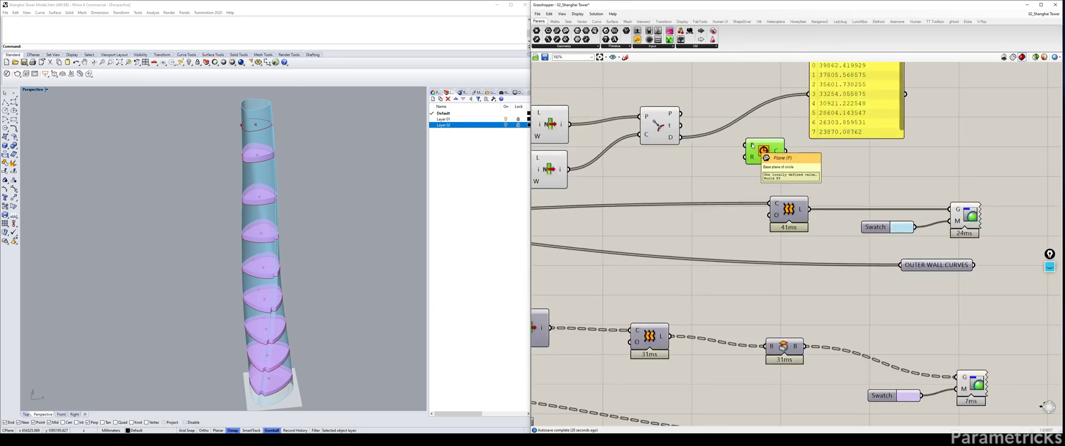
Feed the Circle's plane from the upper List Item's centre points instead of the closest points, and reposition Curve Closest Point
{"action": "left_click_drag", "start_coordinate": [682, 114], "coordinate": [745, 145]}
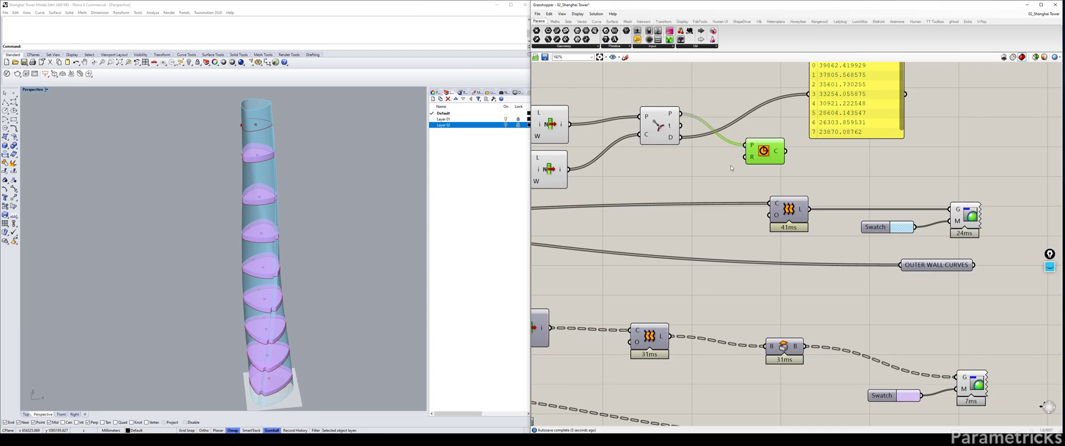
{"action": "left_click", "coordinate": [660, 126]}
{"action": "right_click_drag", "start_coordinate": [668, 129], "coordinate": [767, 125]}
{"action": "left_click_drag", "start_coordinate": [767, 126], "coordinate": [748, 106]}
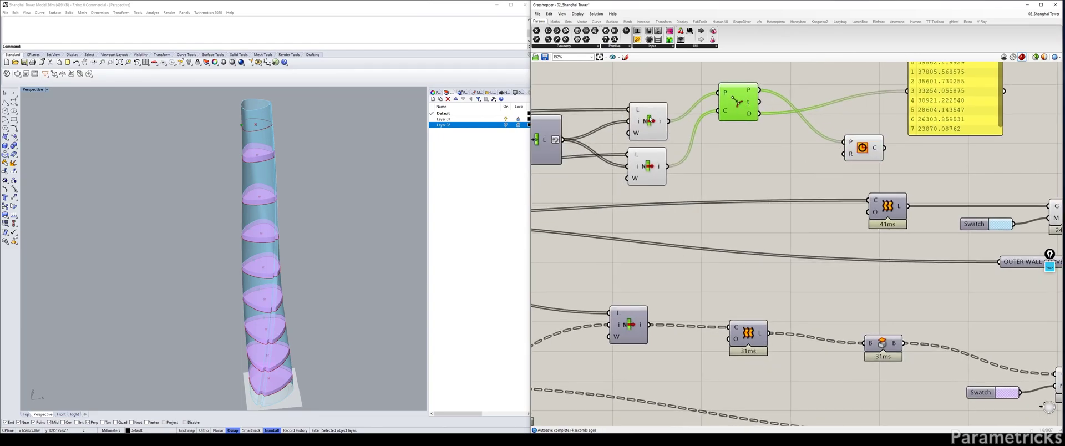
{"action": "left_click", "coordinate": [647, 121]}
{"action": "left_click_drag", "start_coordinate": [668, 121], "coordinate": [843, 142]}
{"action": "right_click_drag", "start_coordinate": [744, 155], "coordinate": [717, 162]}
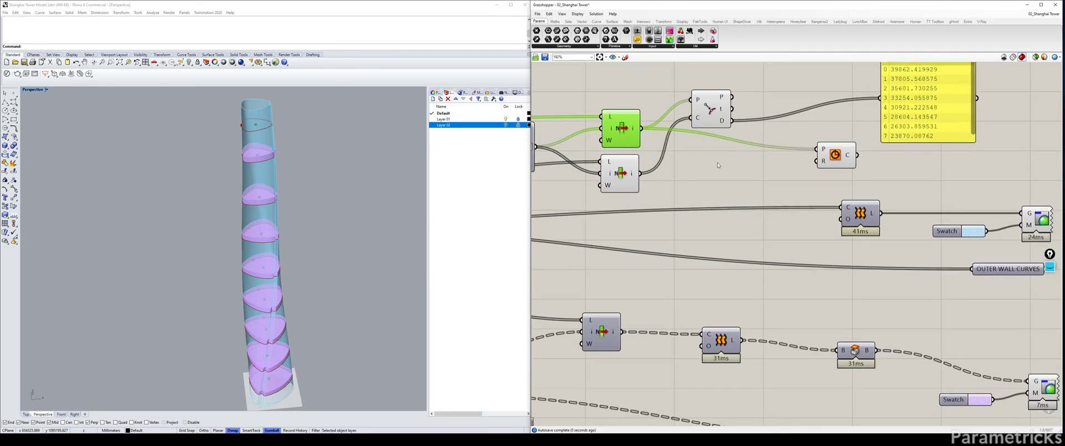
Add a Subtraction component below Curve Closest Point and move the distance panel up to make room
{"action": "double_click", "coordinate": [717, 161]}
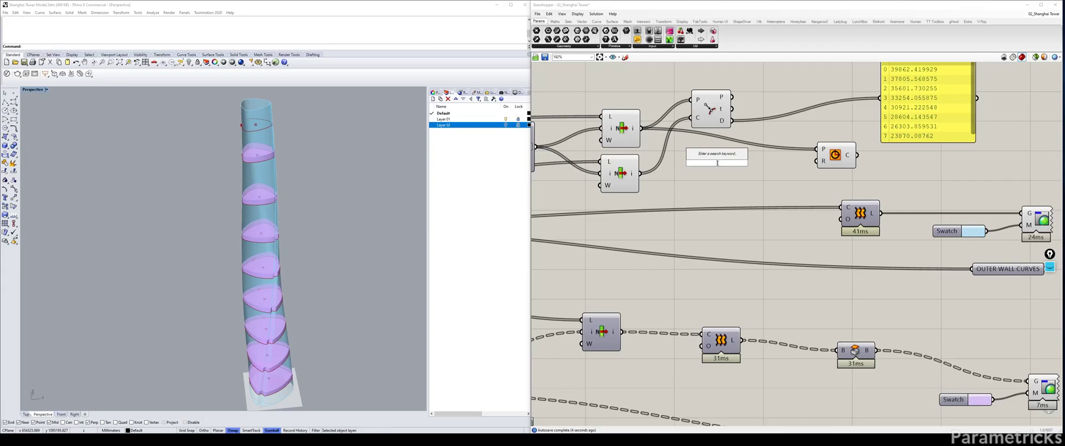
{"action": "type", "text": "SUBTRA"}
{"action": "key", "text": "Return"}
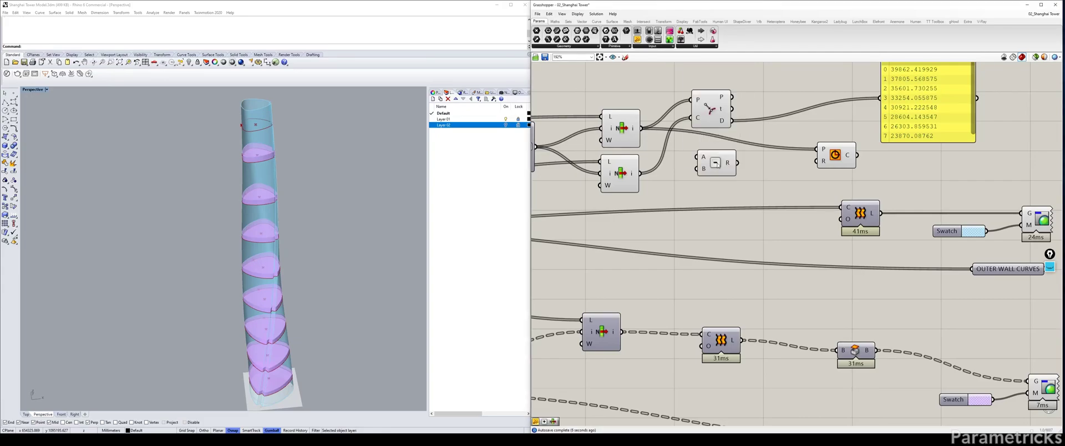
{"action": "left_click_drag", "start_coordinate": [718, 110], "coordinate": [715, 122]}
{"action": "left_click_drag", "start_coordinate": [717, 157], "coordinate": [747, 165]}
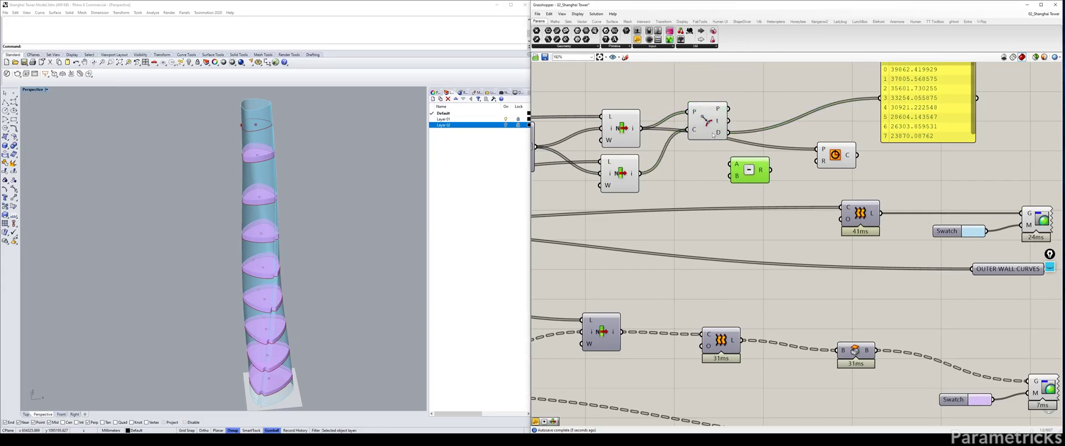
{"action": "scroll", "coordinate": [748, 166], "scroll_direction": "down", "scroll_amount": 2}
{"action": "left_click", "coordinate": [874, 98]}
{"action": "left_click_drag", "start_coordinate": [874, 99], "coordinate": [862, 89]}
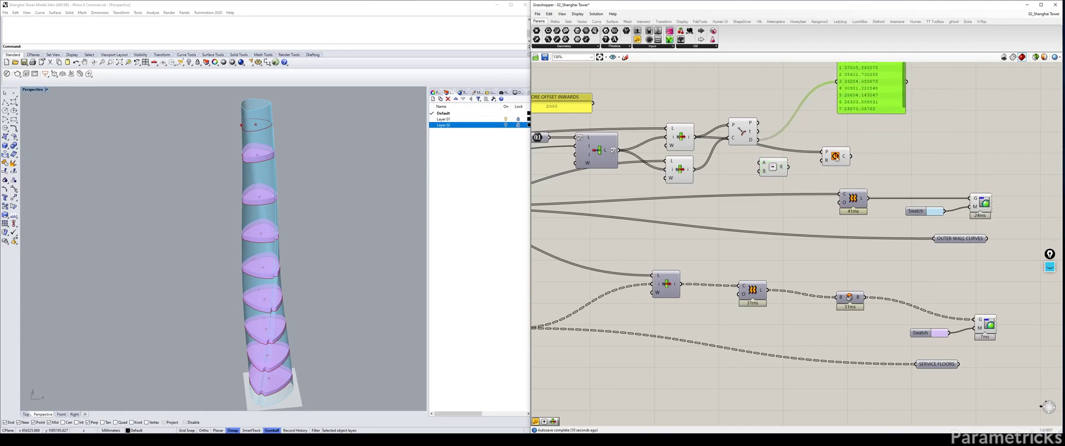
Connect the closest-point distance to Subtraction input A and the CORE OFFSET INWARDS panel to input B
{"action": "right_click_drag", "start_coordinate": [821, 108], "coordinate": [716, 153]}
{"action": "left_click_drag", "start_coordinate": [652, 185], "coordinate": [655, 208]}
{"action": "right_click_drag", "start_coordinate": [621, 178], "coordinate": [711, 165]}
{"action": "left_click_drag", "start_coordinate": [576, 137], "coordinate": [742, 206]}
{"action": "right_click_drag", "start_coordinate": [785, 195], "coordinate": [694, 187]}
{"action": "scroll", "coordinate": [693, 187], "scroll_direction": "up", "scroll_amount": 2}
Check the circles with the full distance as radius, and replace that radius input with the Subtraction result
{"action": "left_click_drag", "start_coordinate": [737, 183], "coordinate": [753, 164]}
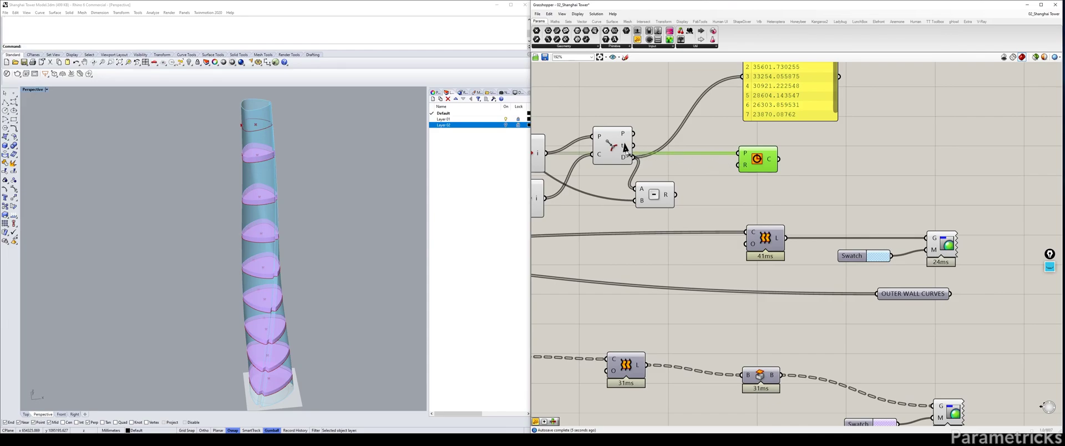
{"action": "left_click_drag", "start_coordinate": [634, 158], "coordinate": [738, 164]}
{"action": "left_click", "coordinate": [740, 188]}
{"action": "right_click_drag", "start_coordinate": [316, 164], "coordinate": [328, 181]}
{"action": "scroll", "coordinate": [326, 181], "scroll_direction": "up", "scroll_amount": 10}
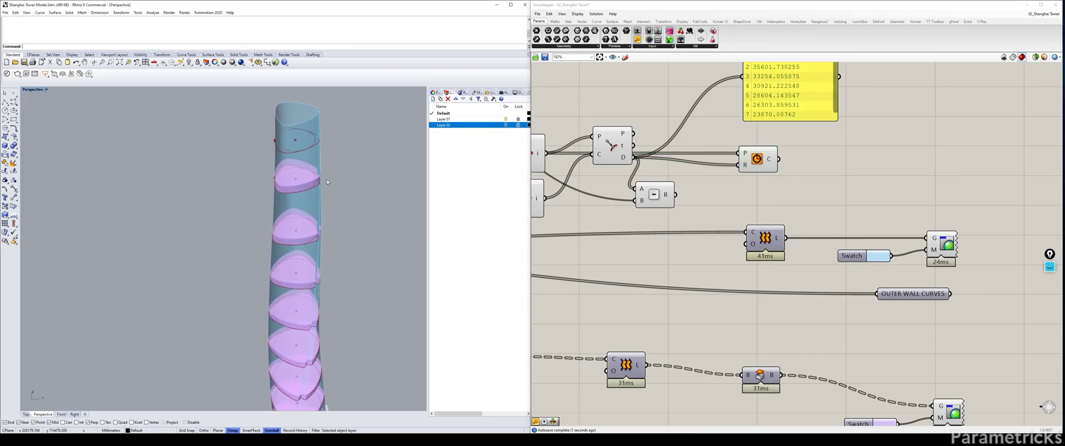
{"action": "scroll", "coordinate": [327, 182], "scroll_direction": "down", "scroll_amount": 6}
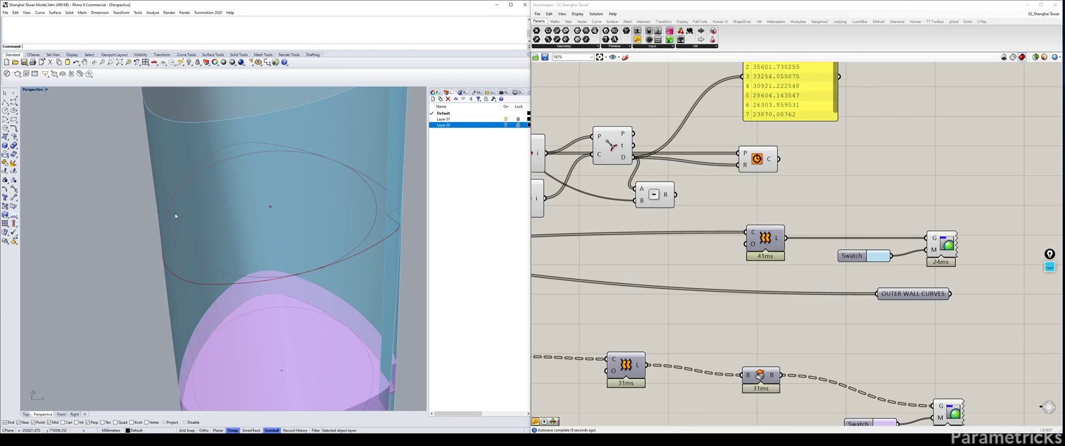
{"action": "left_click_drag", "start_coordinate": [675, 194], "coordinate": [737, 165]}
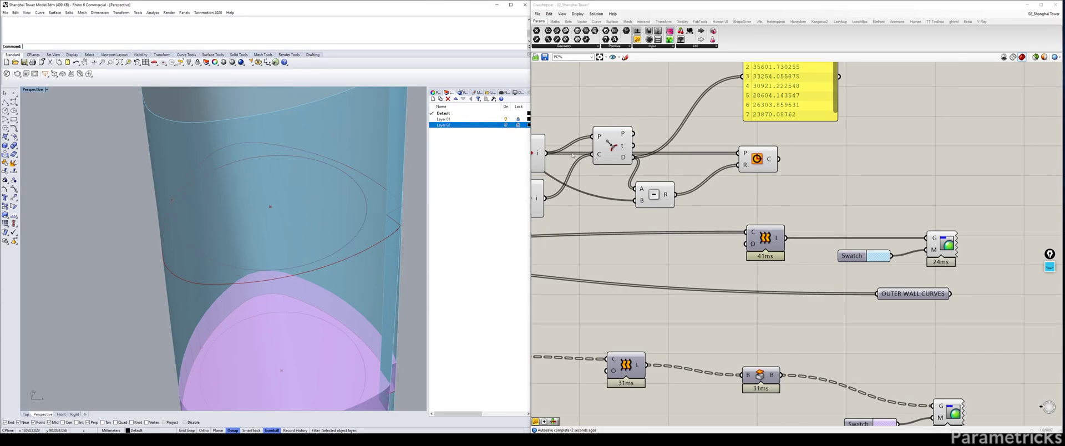
Test a different CORE OFFSET INWARDS value and restore it to 2000
{"action": "scroll", "coordinate": [561, 128], "scroll_direction": "down", "scroll_amount": 1}
{"action": "double_click", "coordinate": [578, 113]}
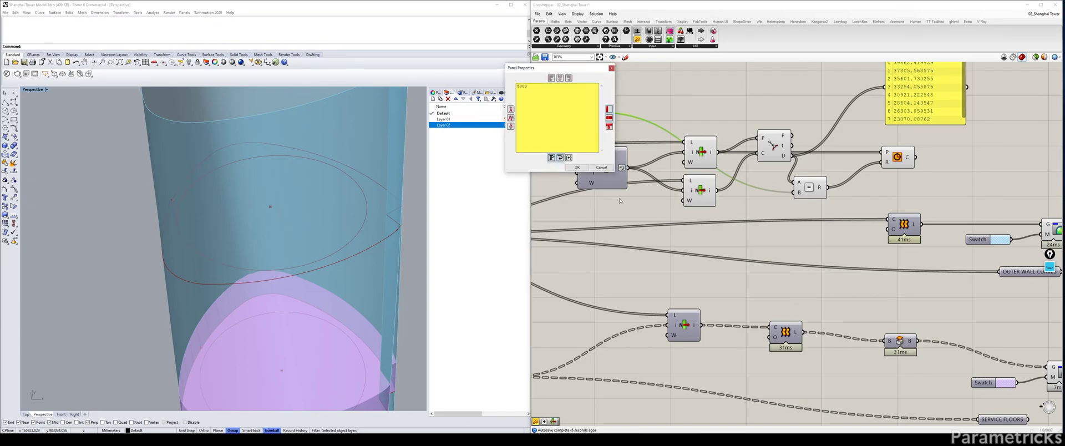
{"action": "left_click", "coordinate": [577, 167]}
{"action": "double_click", "coordinate": [559, 113]}
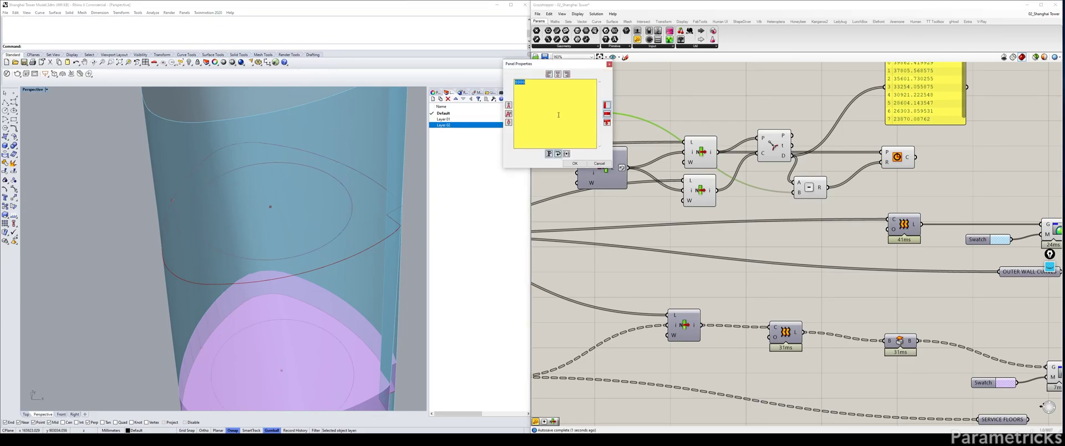
{"action": "left_click", "coordinate": [574, 163]}
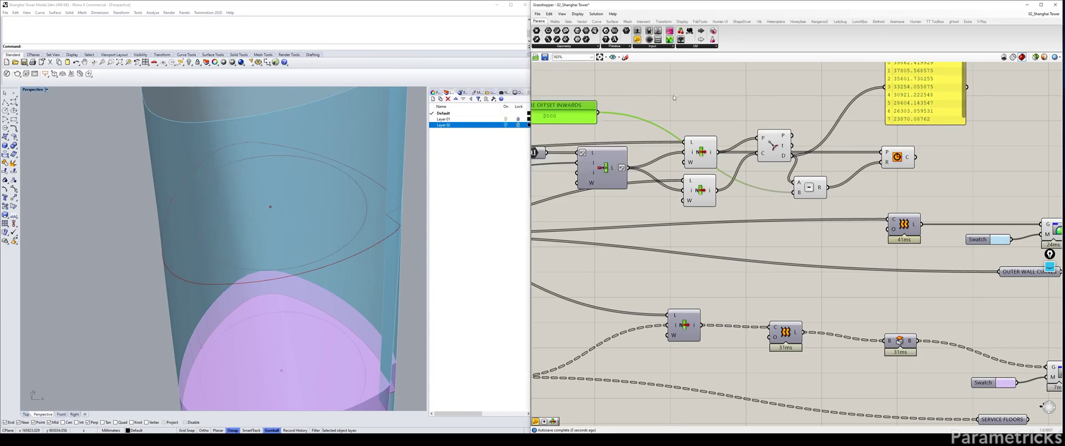
Examine the core circles at the zone floors along the height of the tower model
{"action": "scroll", "coordinate": [674, 94], "scroll_direction": "down", "scroll_amount": 2}
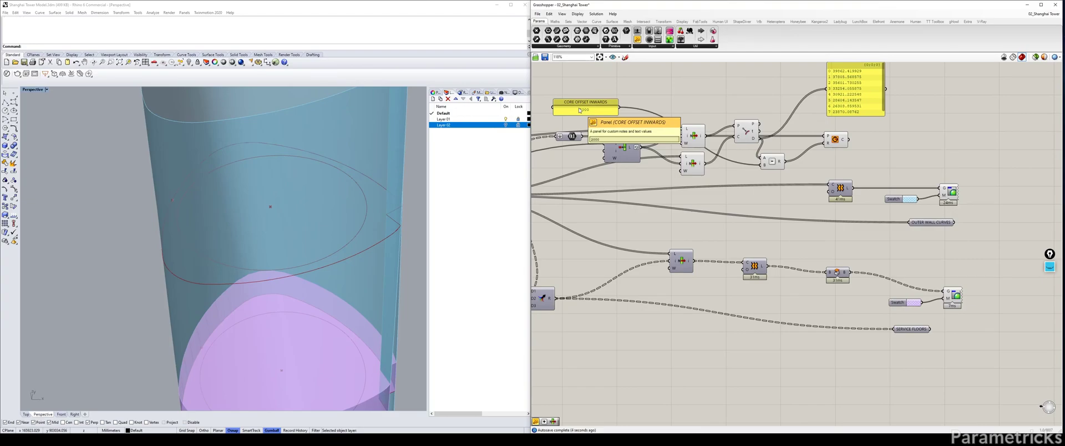
{"action": "scroll", "coordinate": [328, 228], "scroll_direction": "down", "scroll_amount": 10}
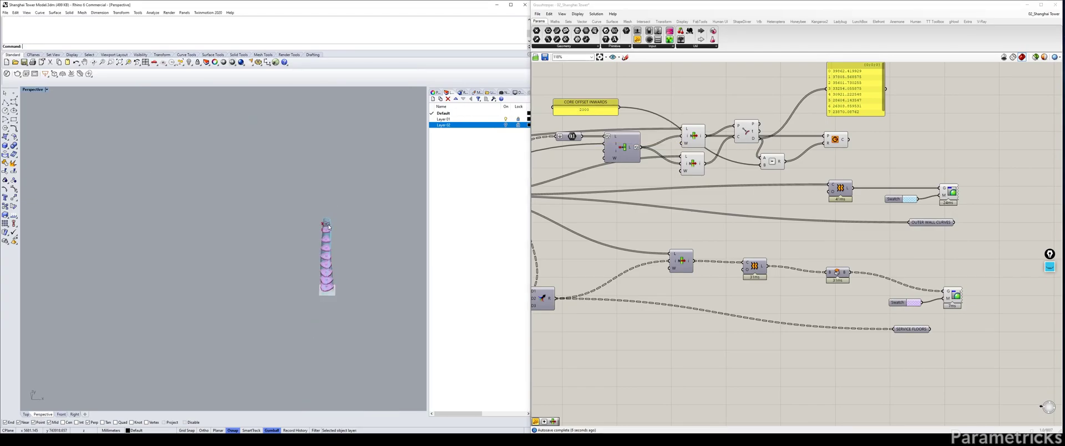
{"action": "scroll", "coordinate": [328, 228], "scroll_direction": "up", "scroll_amount": 10}
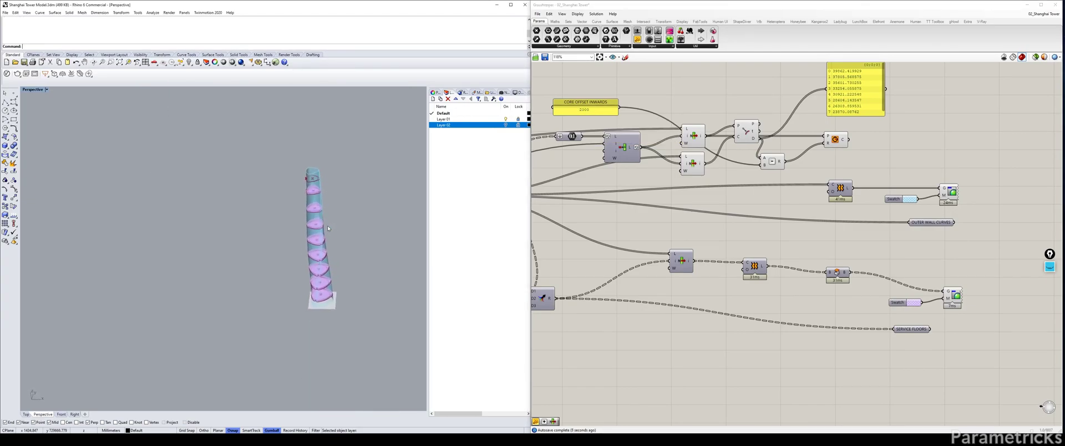
{"action": "scroll", "coordinate": [374, 211], "scroll_direction": "up", "scroll_amount": 4}
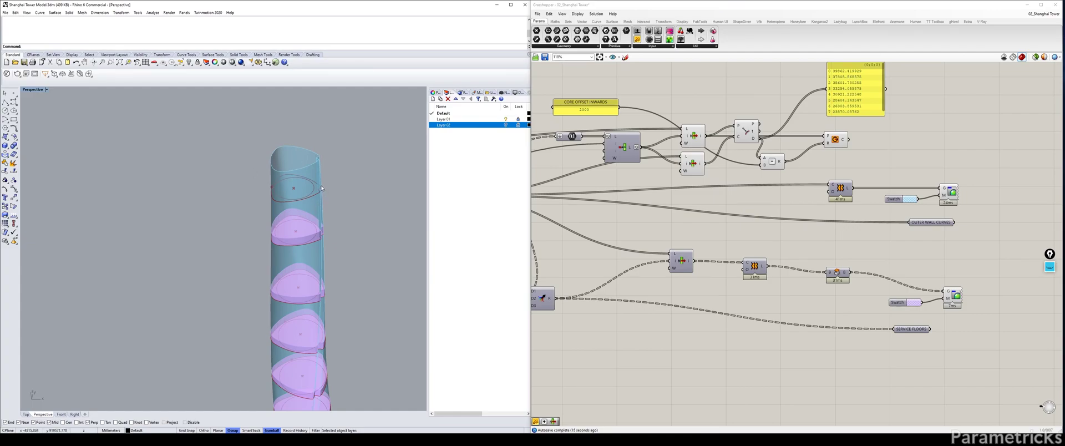
{"action": "right_click_drag", "start_coordinate": [336, 235], "coordinate": [327, 236]}
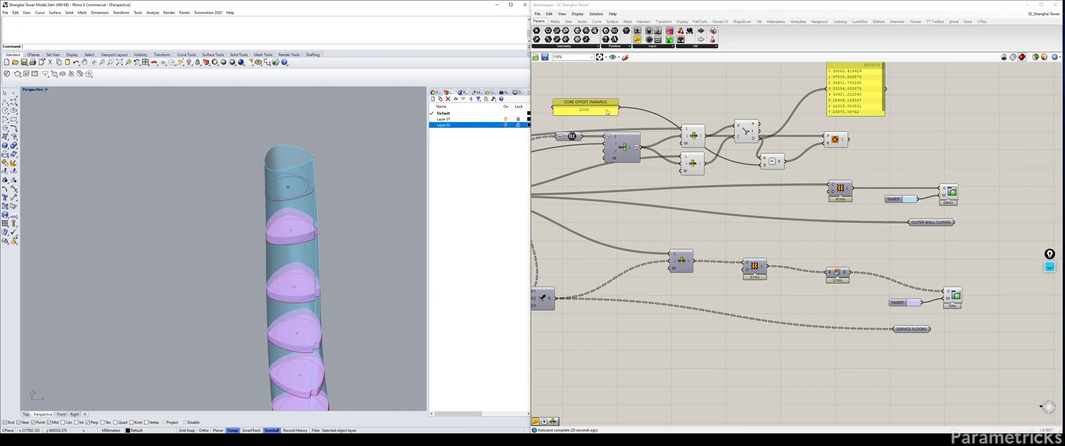
Hide the preview of the two List Item components and Curve Closest Point
{"action": "left_click_drag", "start_coordinate": [756, 95], "coordinate": [668, 183]}
{"action": "middle_click", "coordinate": [729, 92]}
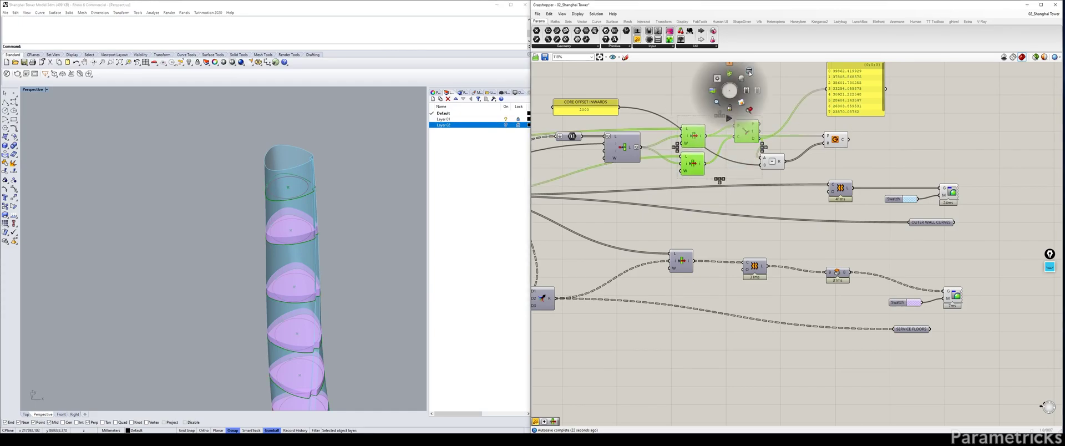
{"action": "left_click", "coordinate": [744, 89]}
{"action": "left_click", "coordinate": [768, 156]}
Delete the panel listing the closest-point distances
{"action": "right_click_drag", "start_coordinate": [801, 150], "coordinate": [635, 179]}
{"action": "left_click_drag", "start_coordinate": [702, 122], "coordinate": [775, 103]}
{"action": "key", "text": "Delete"}
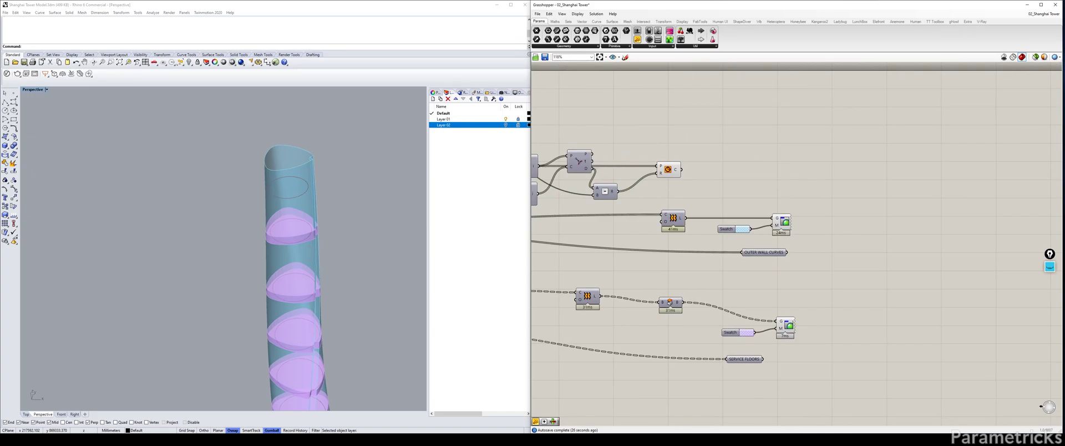
Add a Boundary Surfaces component fed by the Circle's curve and hide the Circle's preview
{"action": "left_click_drag", "start_coordinate": [674, 172], "coordinate": [678, 169]}
{"action": "double_click", "coordinate": [737, 154]}
{"action": "type", "text": "bound"}
{"action": "key", "text": "Return"}
{"action": "scroll", "coordinate": [684, 163], "scroll_direction": "up", "scroll_amount": 2}
{"action": "left_click_drag", "start_coordinate": [687, 169], "coordinate": [646, 173]}
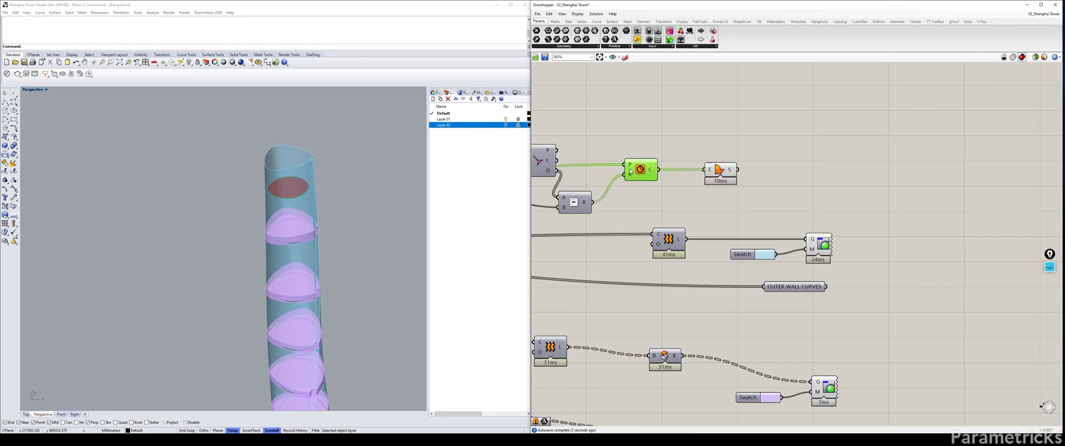
Check the boundary surfaces with the selected-objects-only preview and restore the full preview
{"action": "left_click", "coordinate": [720, 169]}
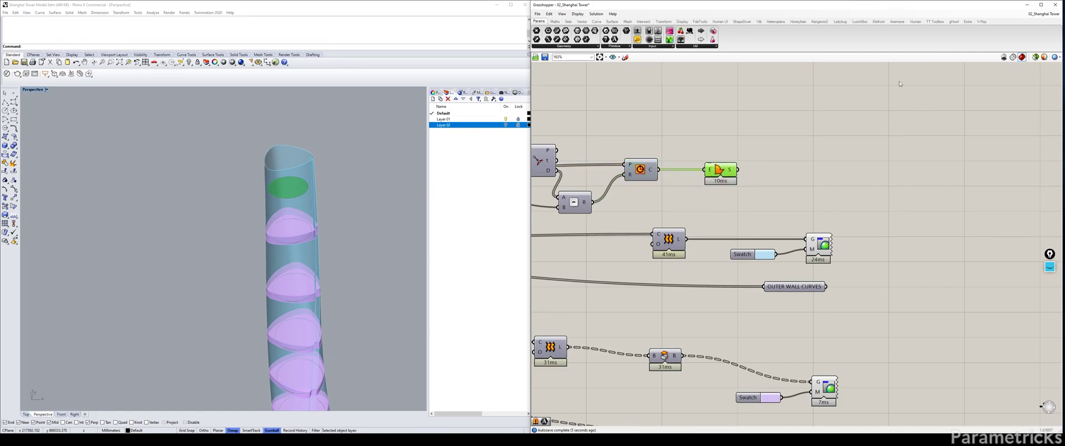
{"action": "left_click", "coordinate": [1035, 57]}
{"action": "left_click", "coordinate": [775, 113]}
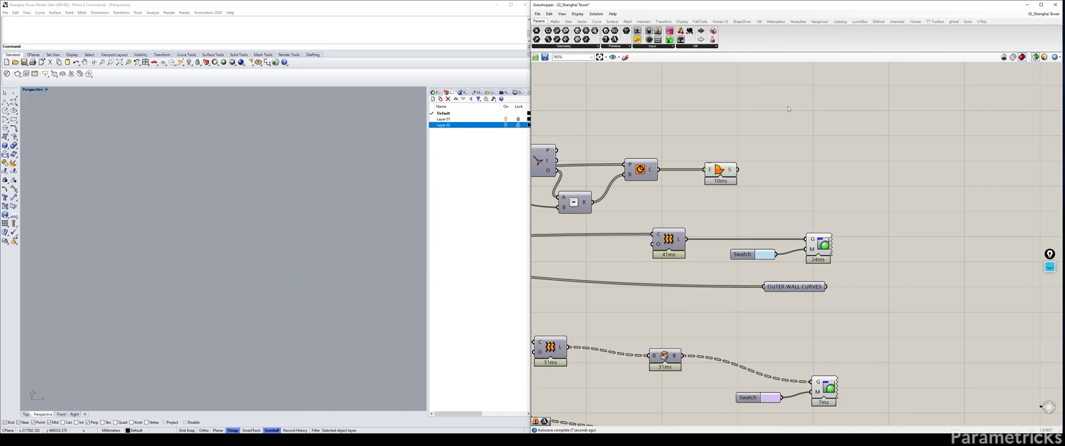
{"action": "left_click", "coordinate": [1035, 57]}
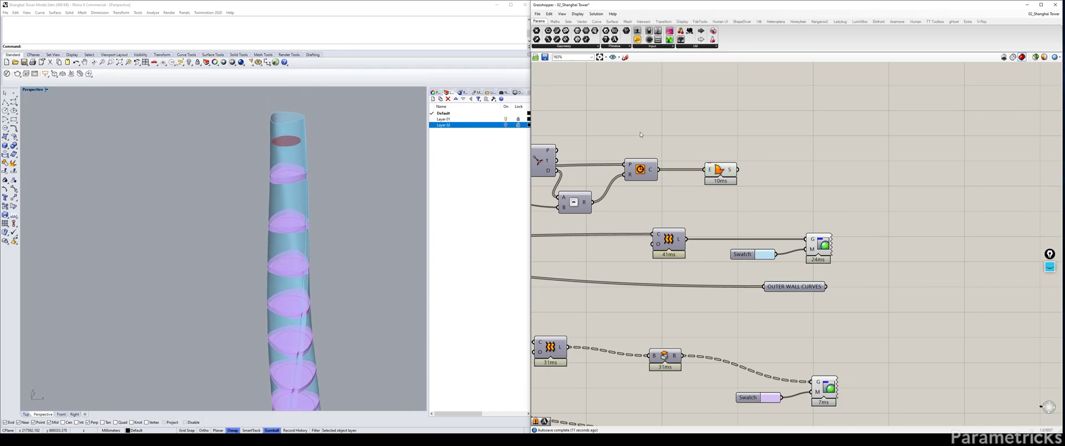
Add an Extrude component beside Boundary Surfaces and shift the outer wall and service floor output components aside
{"action": "double_click", "coordinate": [787, 112]}
{"action": "type", "text": "extrude"}
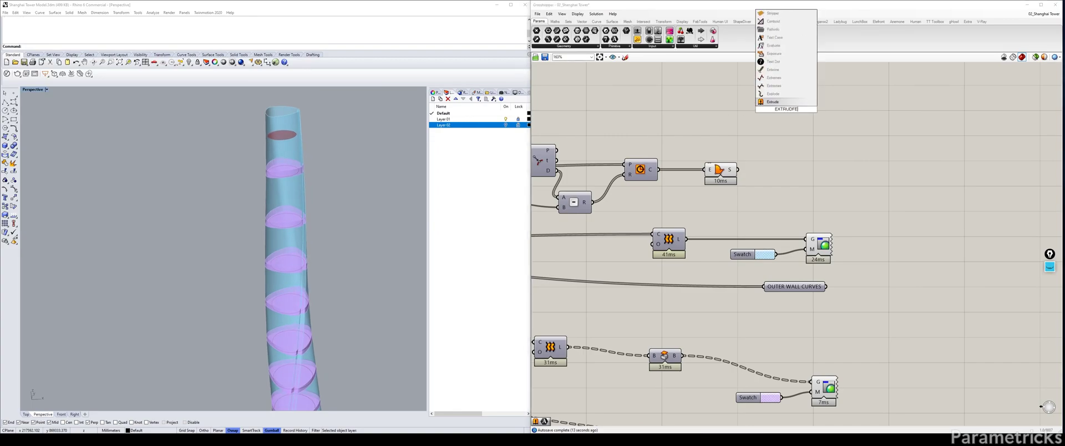
{"action": "key", "text": "Return"}
{"action": "scroll", "coordinate": [797, 173], "scroll_direction": "down", "scroll_amount": 5}
{"action": "left_click_drag", "start_coordinate": [864, 273], "coordinate": [849, 179]}
{"action": "scroll", "coordinate": [796, 147], "scroll_direction": "up", "scroll_amount": 5}
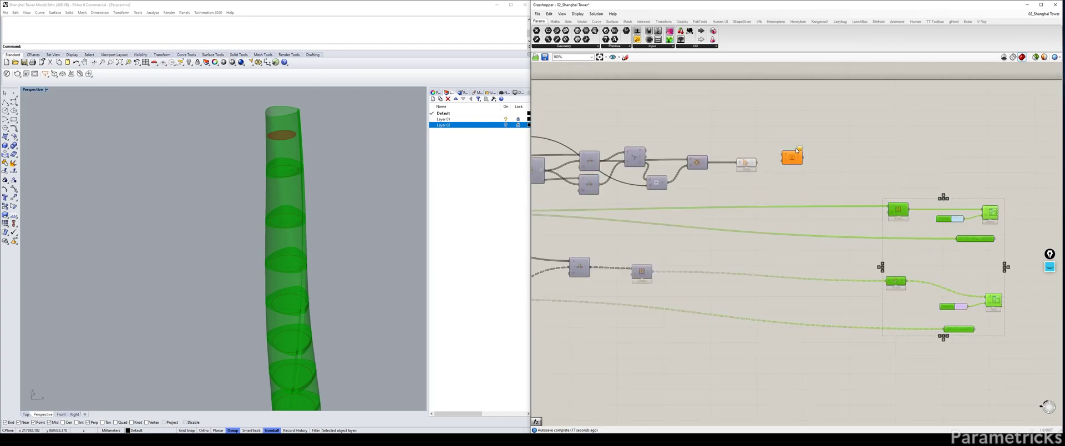
Connect the boundary surfaces to Extrude's base and a new Unit Z vector to its direction input
{"action": "left_click", "coordinate": [747, 163]}
{"action": "left_click_drag", "start_coordinate": [742, 168], "coordinate": [788, 169]}
{"action": "double_click", "coordinate": [744, 123]}
{"action": "type", "text": "z"}
{"action": "key", "text": "Return"}
{"action": "left_click_drag", "start_coordinate": [745, 122], "coordinate": [791, 166]}
{"action": "left_click", "coordinate": [727, 160]}
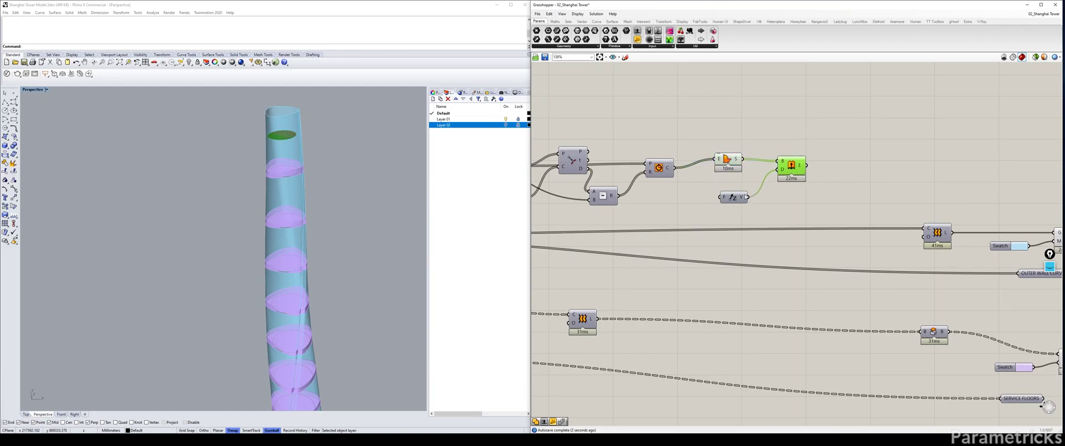
Set the expression -x on Extrude's direction input to reverse the extrusion
{"action": "right_click", "coordinate": [725, 198]}
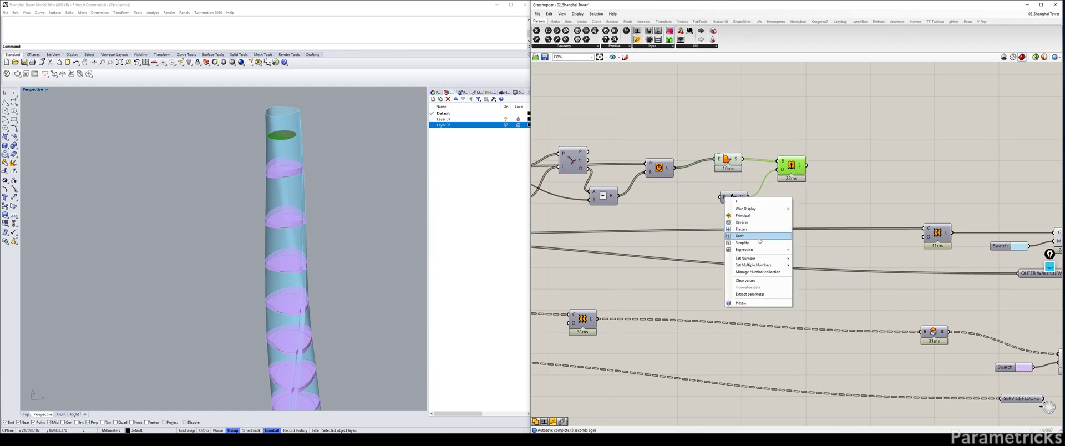
{"action": "right_click", "coordinate": [782, 169]}
{"action": "mouse_move", "coordinate": [814, 237]}
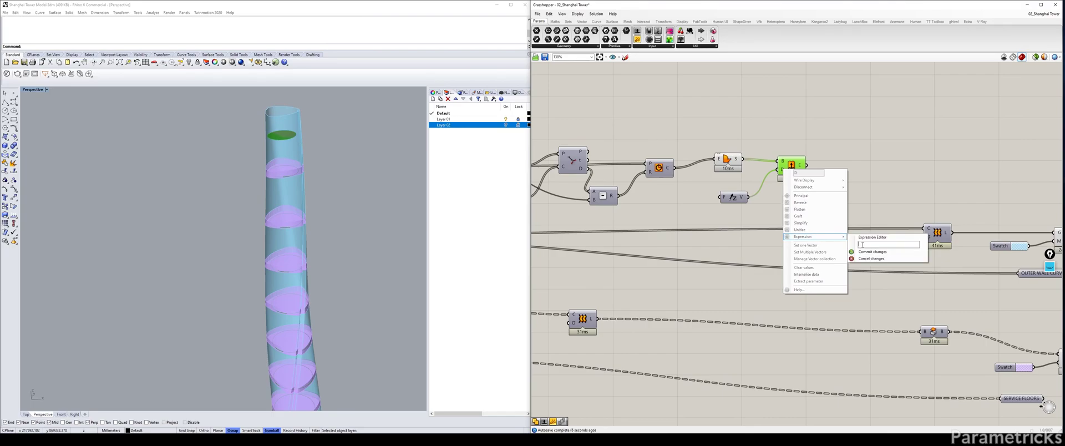
{"action": "type", "text": "-x"}
{"action": "key", "text": "Return"}
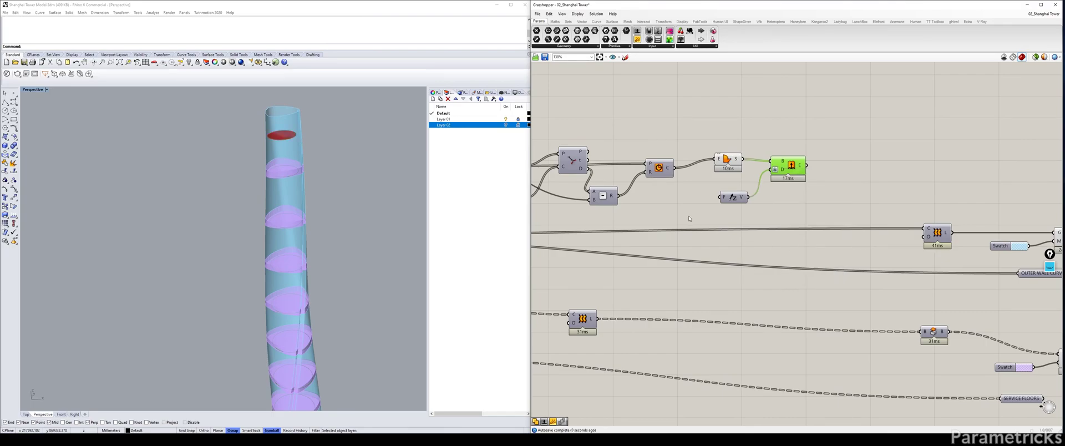
Add a panel containing 5000 below Boundary Surfaces and connect it to Unit Z's factor input
{"action": "double_click", "coordinate": [689, 216]}
{"action": "type", "text": "//"}
{"action": "key", "text": "Return"}
{"action": "double_click", "coordinate": [697, 215]}
{"action": "type", "text": "5000"}
{"action": "left_click", "coordinate": [653, 197]}
{"action": "left_click_drag", "start_coordinate": [655, 195], "coordinate": [722, 197]}
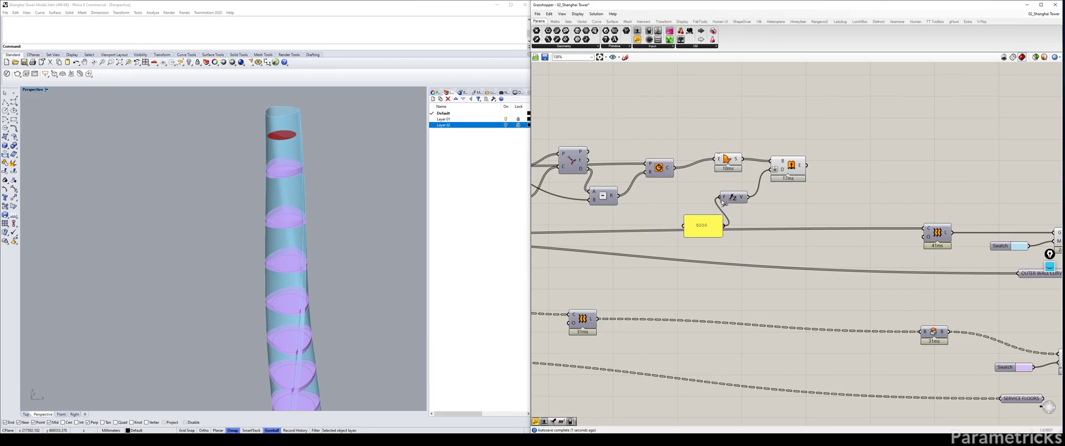
Change the extrusion height panel's value to 10000
{"action": "double_click", "coordinate": [702, 226]}
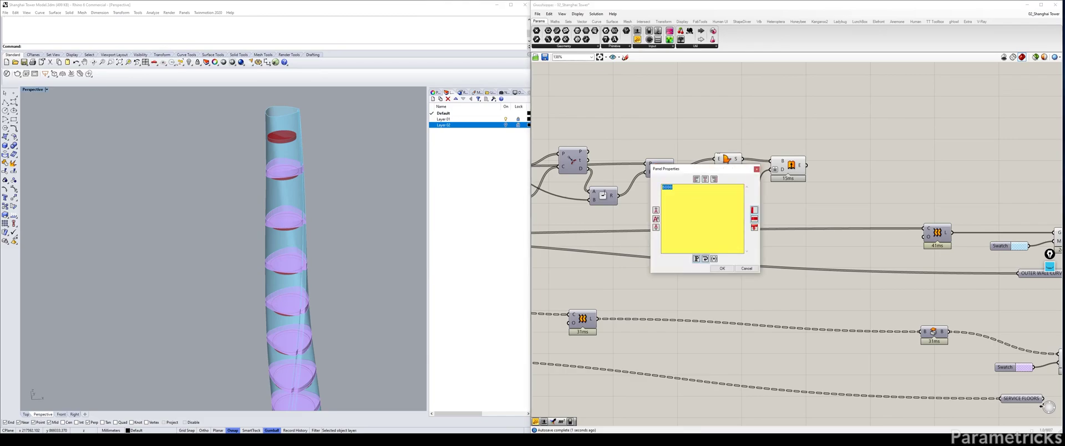
{"action": "left_click", "coordinate": [722, 268]}
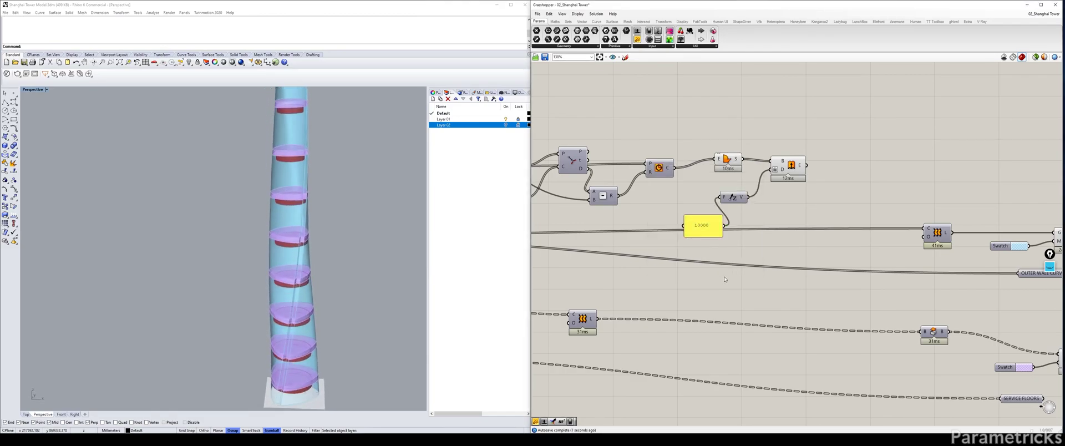
{"action": "right_click_drag", "start_coordinate": [366, 311], "coordinate": [283, 367]}
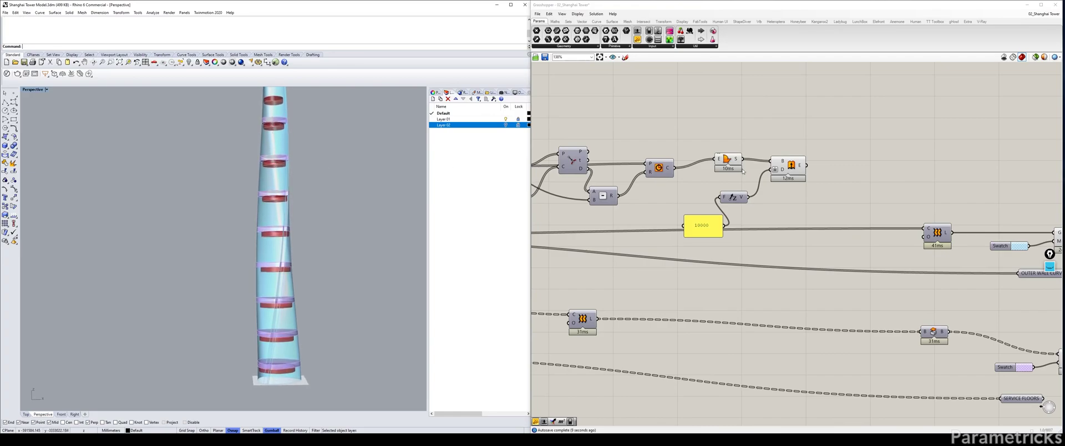
Copy the zone index panel to the area below the core components and move the service floor List Item and Loft aside
{"action": "scroll", "coordinate": [705, 228], "scroll_direction": "down", "scroll_amount": 1}
{"action": "right_click_drag", "start_coordinate": [561, 262], "coordinate": [721, 223]}
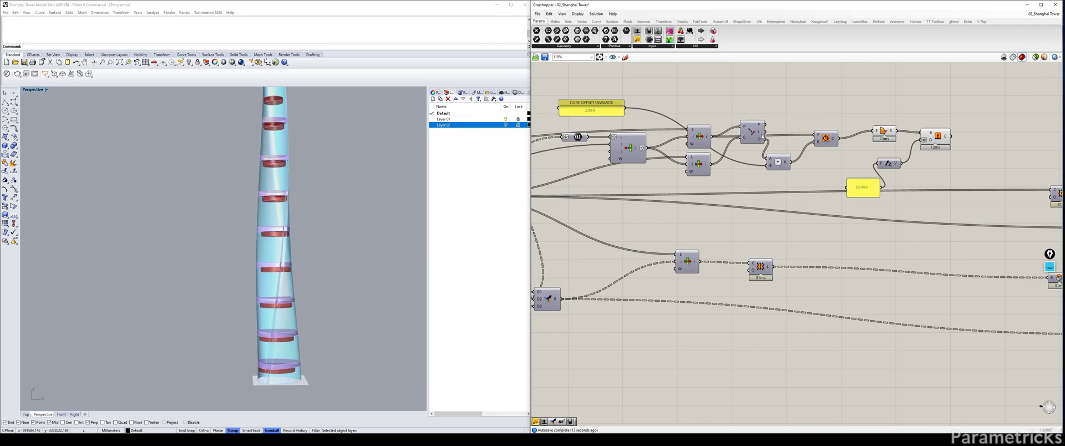
{"action": "right_click_drag", "start_coordinate": [612, 148], "coordinate": [681, 142]}
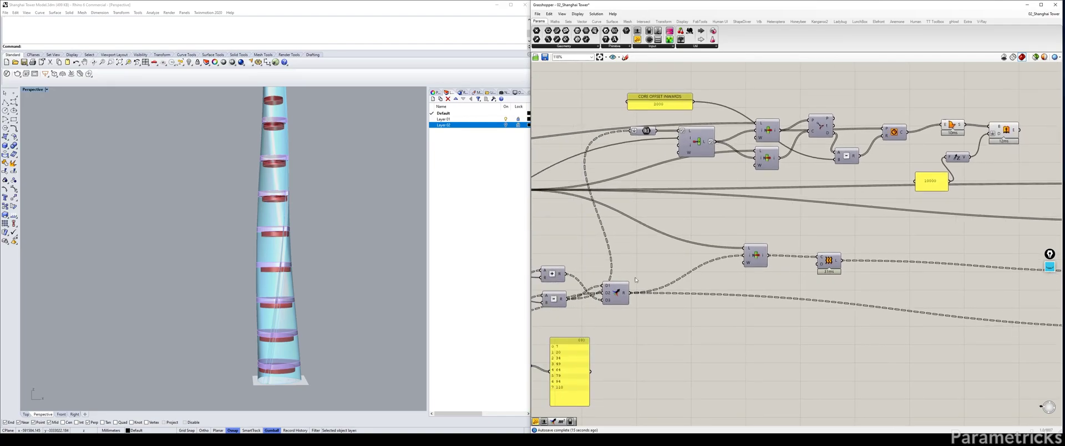
{"action": "right_click_drag", "start_coordinate": [639, 276], "coordinate": [683, 249]}
{"action": "left_click_drag", "start_coordinate": [632, 329], "coordinate": [892, 173], "text": "alt"}
{"action": "left_click_drag", "start_coordinate": [799, 229], "coordinate": [864, 294]}
{"action": "left_click_drag", "start_coordinate": [871, 234], "coordinate": [992, 281]}
{"action": "left_click_drag", "start_coordinate": [865, 294], "coordinate": [926, 267]}
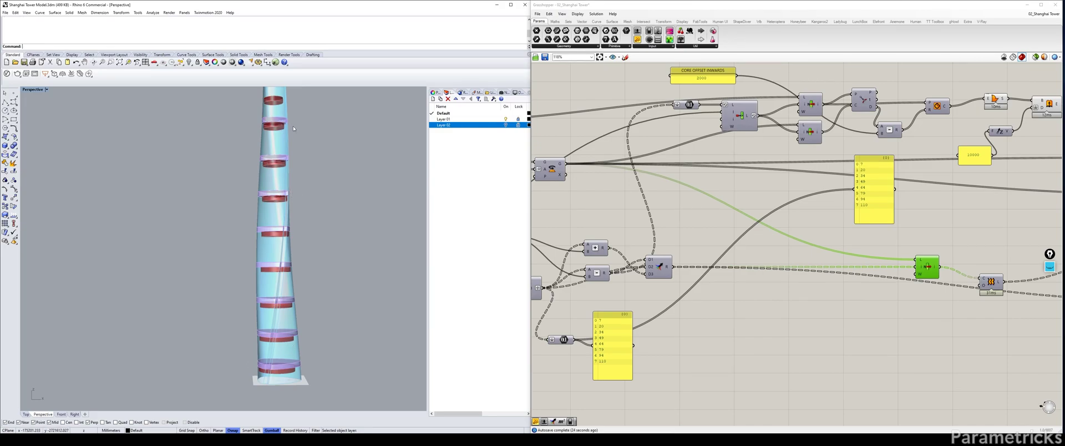
Feed the copied panel from the Addition result, then enlarge and reposition it to fit the full list
{"action": "left_click_drag", "start_coordinate": [607, 248], "coordinate": [855, 191]}
{"action": "left_click_drag", "start_coordinate": [880, 210], "coordinate": [846, 285]}
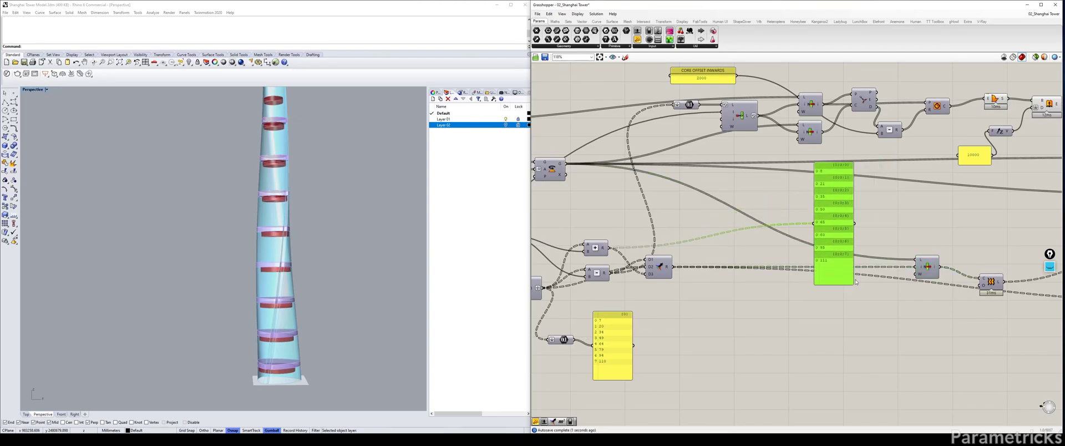
{"action": "left_click_drag", "start_coordinate": [842, 254], "coordinate": [857, 232]}
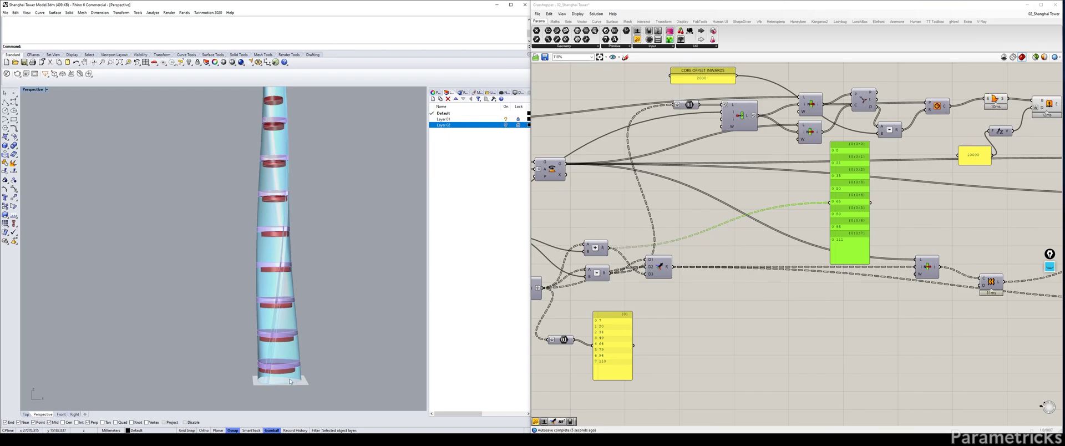
Select the core Extrude component and zoom the Rhino viewport to its geometry
{"action": "right_click_drag", "start_coordinate": [1048, 94], "coordinate": [857, 116]}
{"action": "left_click", "coordinate": [859, 127]}
{"action": "right_click_drag", "start_coordinate": [336, 293], "coordinate": [349, 275]}
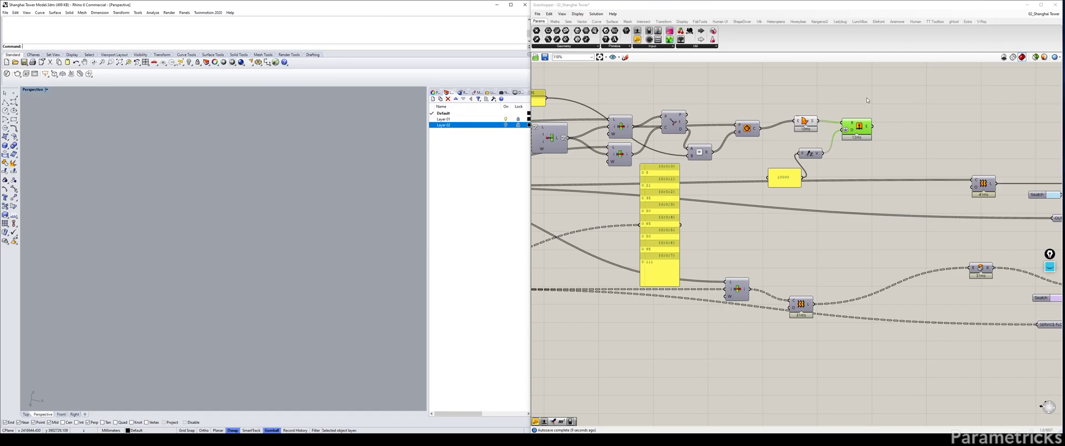
{"action": "middle_click", "coordinate": [865, 127]}
{"action": "left_click", "coordinate": [875, 148]}
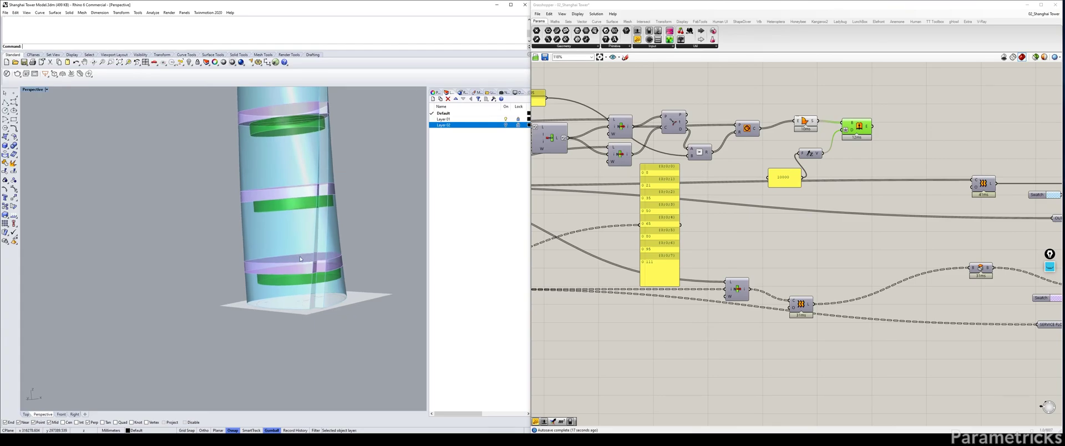
Copy the lower core List Item below and connect the Addition result to the copy's index input
{"action": "right_click_drag", "start_coordinate": [621, 182], "coordinate": [729, 171]}
{"action": "left_click_drag", "start_coordinate": [729, 117], "coordinate": [705, 204], "text": "alt"}
{"action": "right_click_drag", "start_coordinate": [669, 192], "coordinate": [780, 186]}
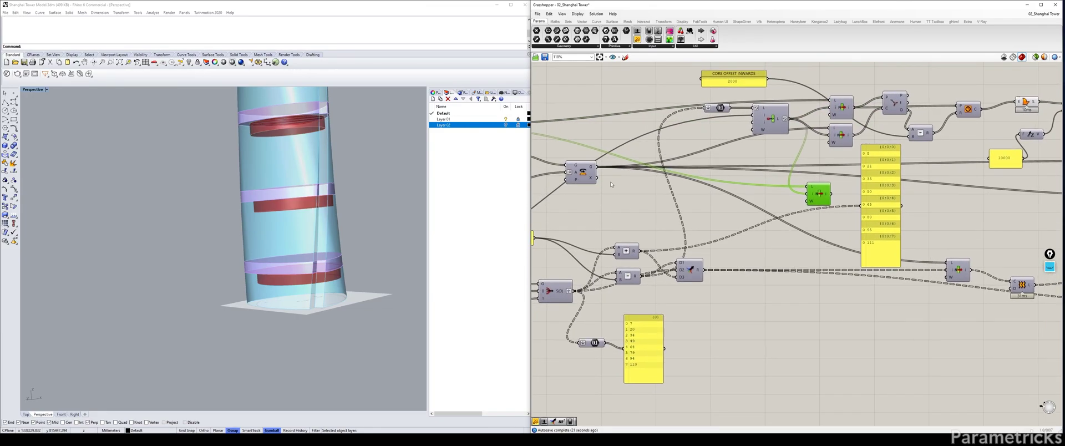
{"action": "left_click_drag", "start_coordinate": [812, 184], "coordinate": [810, 187]}
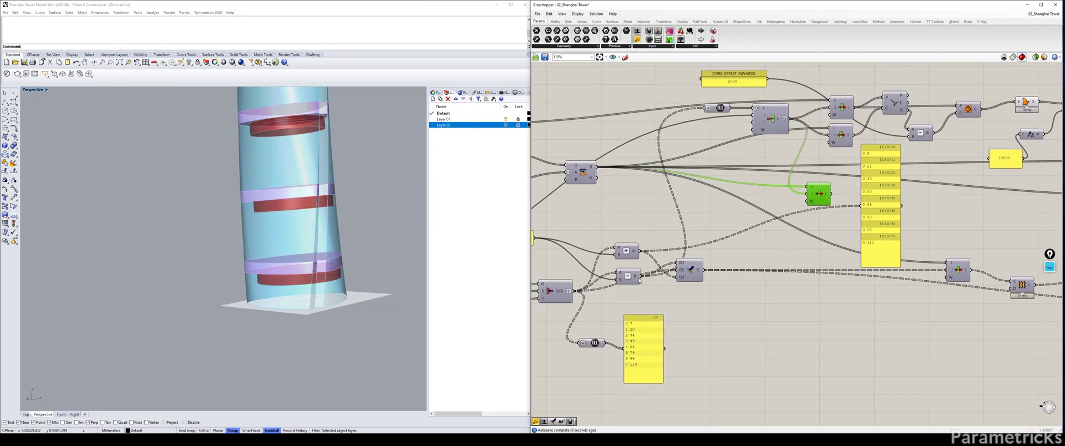
{"action": "left_click_drag", "start_coordinate": [641, 252], "coordinate": [807, 195]}
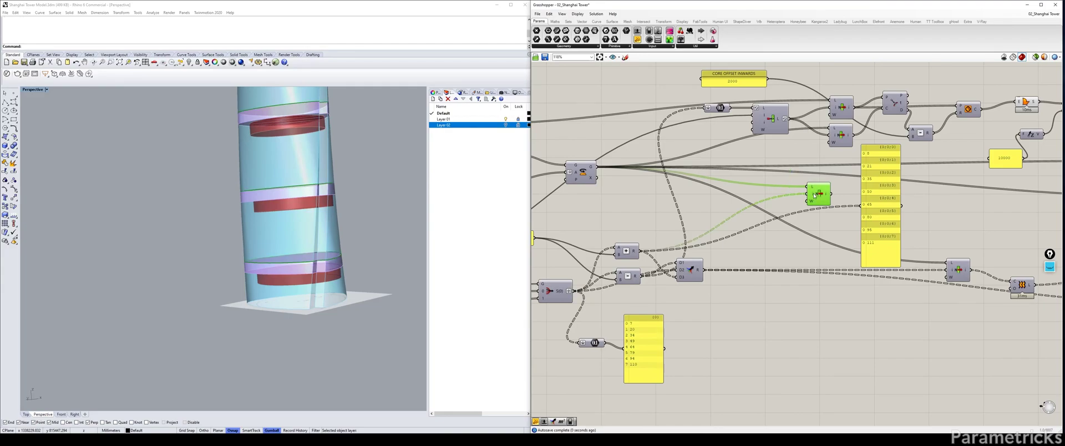
Examine where the copied List Item's curves lie relative to the service floors and core extrusions in the viewport
{"action": "scroll", "coordinate": [276, 286], "scroll_direction": "up", "scroll_amount": 5}
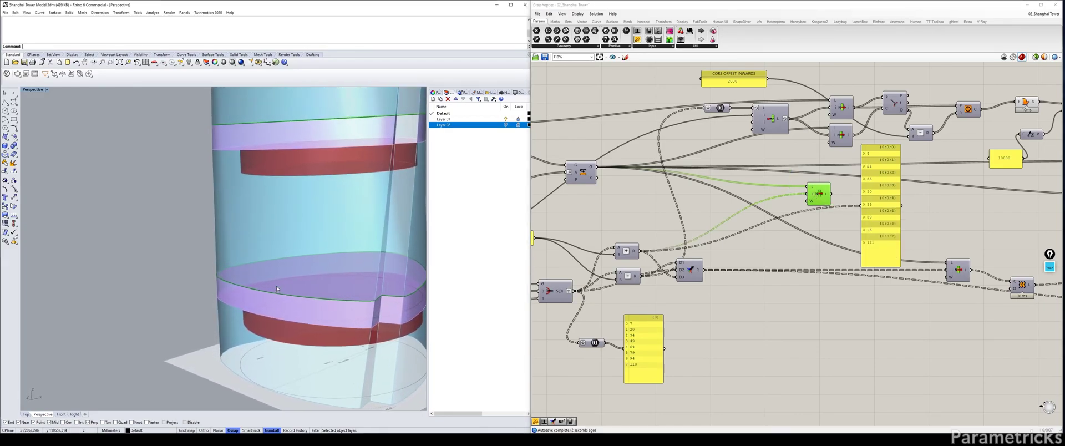
{"action": "scroll", "coordinate": [316, 187], "scroll_direction": "down", "scroll_amount": 8}
{"action": "right_click_drag", "start_coordinate": [312, 189], "coordinate": [302, 233]}
{"action": "right_click_drag", "start_coordinate": [271, 111], "coordinate": [320, 175], "text": "shift"}
{"action": "scroll", "coordinate": [295, 237], "scroll_direction": "up", "scroll_amount": 2}
{"action": "scroll", "coordinate": [297, 244], "scroll_direction": "down", "scroll_amount": 3}
{"action": "scroll", "coordinate": [321, 175], "scroll_direction": "up", "scroll_amount": 3}
{"action": "right_click_drag", "start_coordinate": [320, 222], "coordinate": [364, 149], "text": "shift"}
{"action": "scroll", "coordinate": [363, 150], "scroll_direction": "up", "scroll_amount": 2}
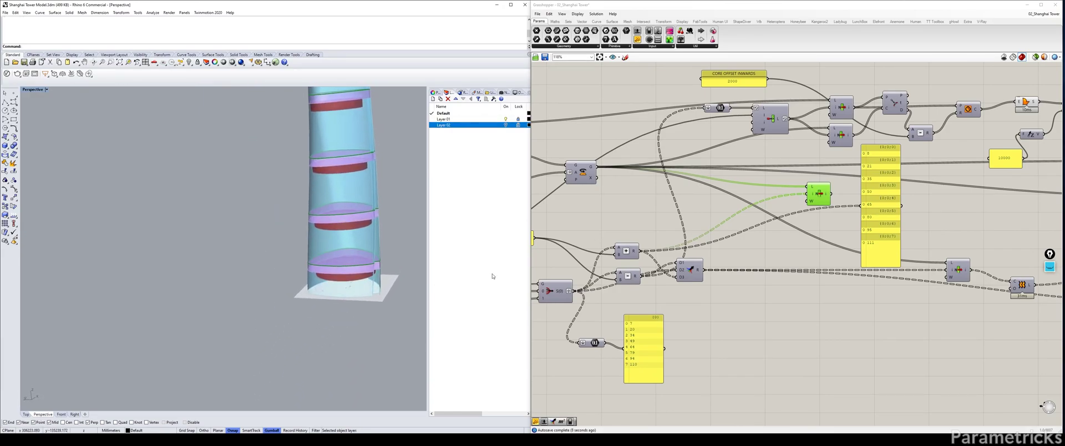
Copy the core Insert Items component and place the copy in front of the new List Item
{"action": "right_click_drag", "start_coordinate": [780, 189], "coordinate": [660, 142]}
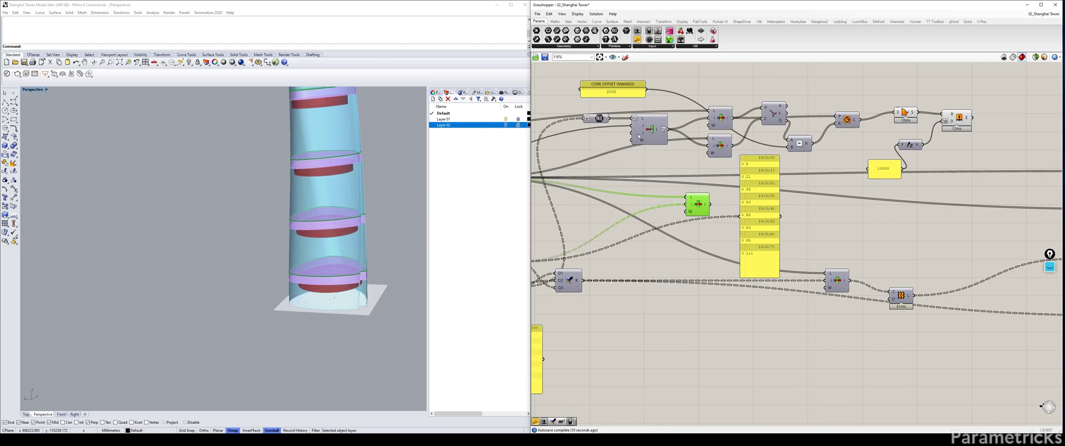
{"action": "left_click_drag", "start_coordinate": [652, 133], "coordinate": [649, 196], "text": "alt"}
{"action": "right_click_drag", "start_coordinate": [617, 194], "coordinate": [693, 190]}
{"action": "scroll", "coordinate": [693, 189], "scroll_direction": "down", "scroll_amount": 5}
{"action": "left_click_drag", "start_coordinate": [607, 225], "coordinate": [896, 171]}
{"action": "scroll", "coordinate": [973, 145], "scroll_direction": "up", "scroll_amount": 8}
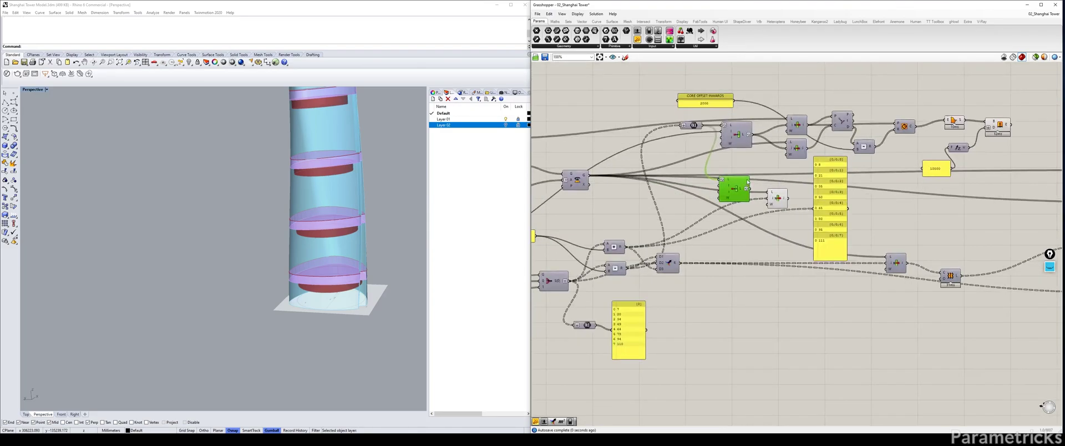
{"action": "left_click_drag", "start_coordinate": [740, 187], "coordinate": [738, 191]}
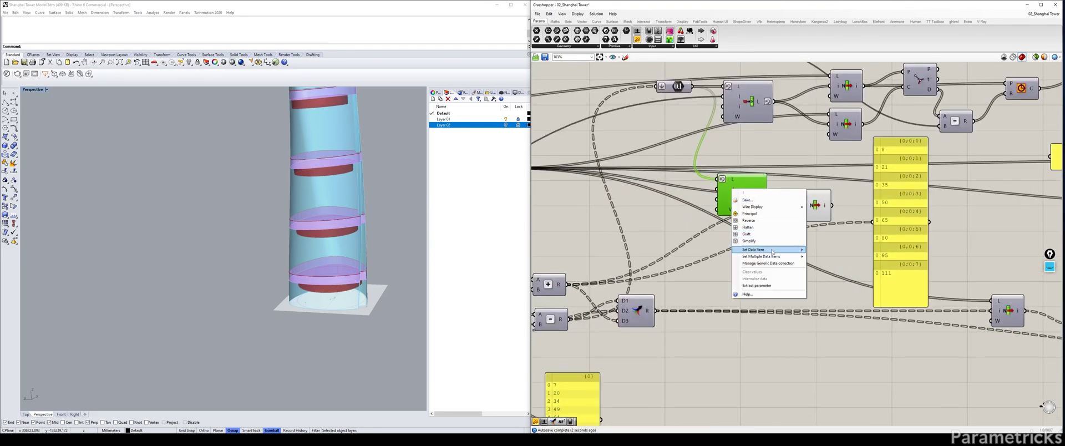
Add a panel containing 0, connect it to the copied Insert Items' item input and place it alongside
{"action": "mouse_move", "coordinate": [776, 250]}
{"action": "double_click", "coordinate": [634, 232]}
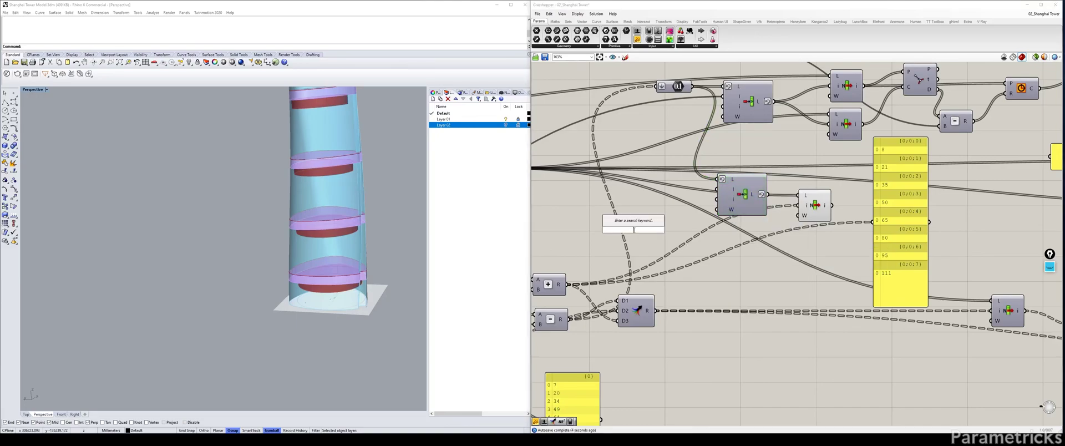
{"action": "type", "text": "//"}
{"action": "key", "text": "Return"}
{"action": "double_click", "coordinate": [634, 230]}
{"action": "type", "text": "0"}
{"action": "left_click", "coordinate": [598, 201]}
{"action": "left_click_drag", "start_coordinate": [677, 231], "coordinate": [713, 190]}
{"action": "left_click_drag", "start_coordinate": [670, 251], "coordinate": [618, 192]}
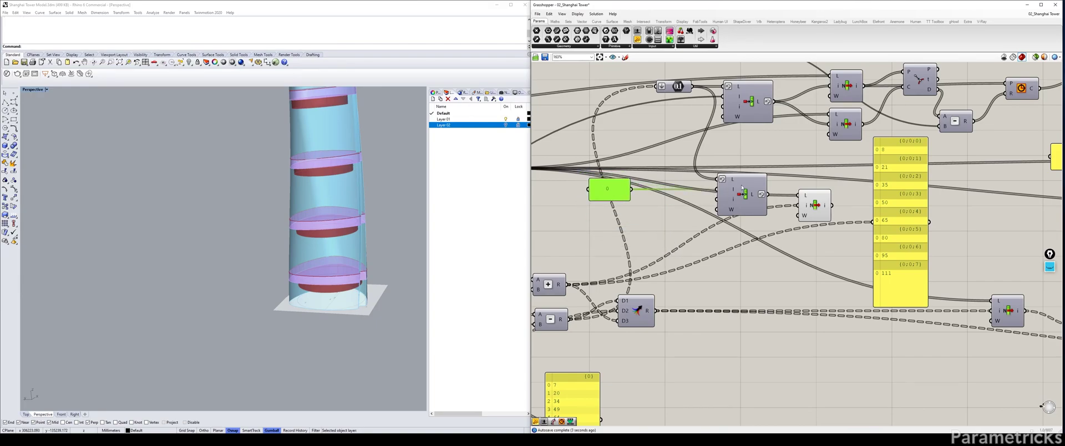
Feed the copied Insert Items' list from a copied flattened parameter carrying the Addition results, and turn off Reverse on its list input and output
{"action": "left_click_drag", "start_coordinate": [666, 90], "coordinate": [723, 189]}
{"action": "right_click", "coordinate": [738, 179]}
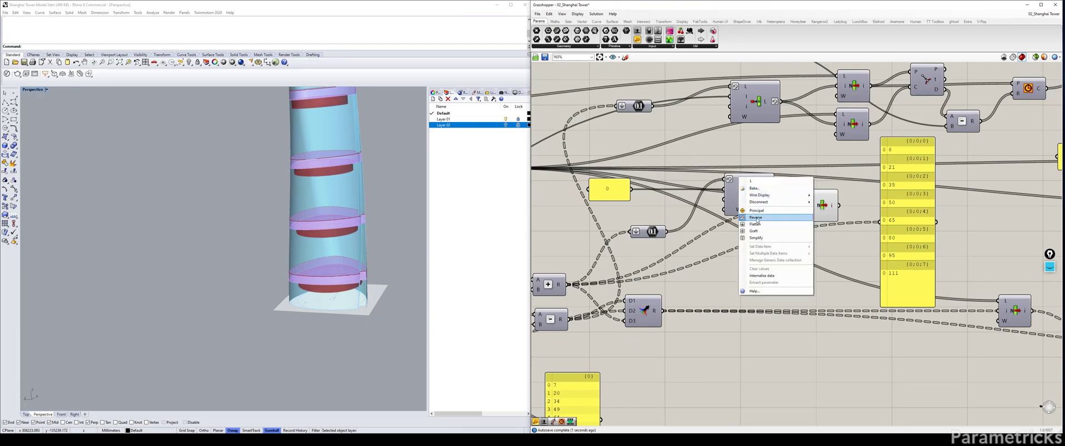
{"action": "left_click", "coordinate": [746, 219]}
{"action": "right_click", "coordinate": [768, 194]}
{"action": "left_click", "coordinate": [778, 212]}
Connect the copied Insert Items output to the inspection panel and to the new List Item's index input
{"action": "right_click_drag", "start_coordinate": [779, 214], "coordinate": [681, 217]}
{"action": "left_click_drag", "start_coordinate": [653, 195], "coordinate": [653, 209]}
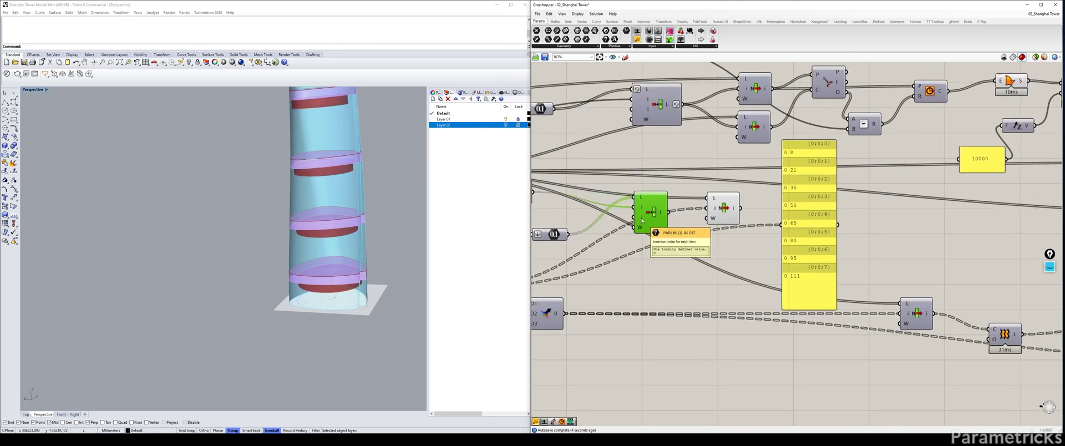
{"action": "left_click_drag", "start_coordinate": [670, 213], "coordinate": [781, 224]}
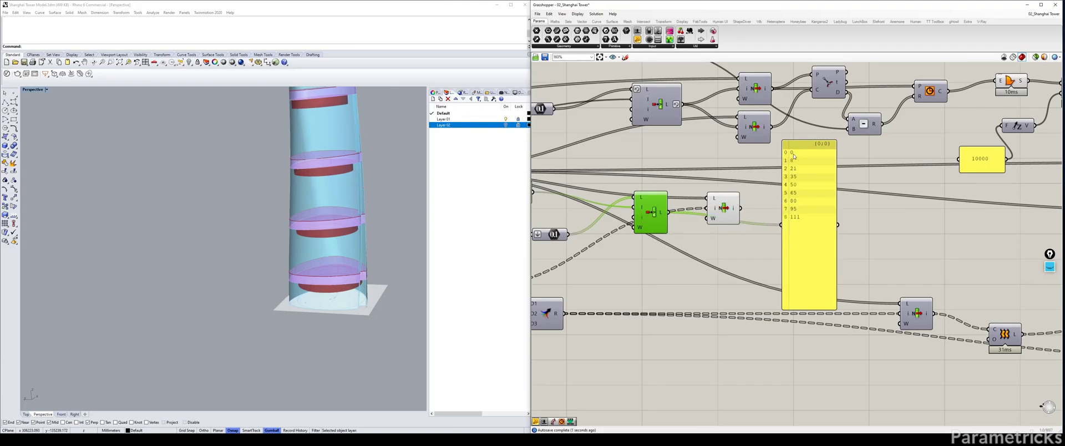
{"action": "left_click_drag", "start_coordinate": [709, 208], "coordinate": [711, 209]}
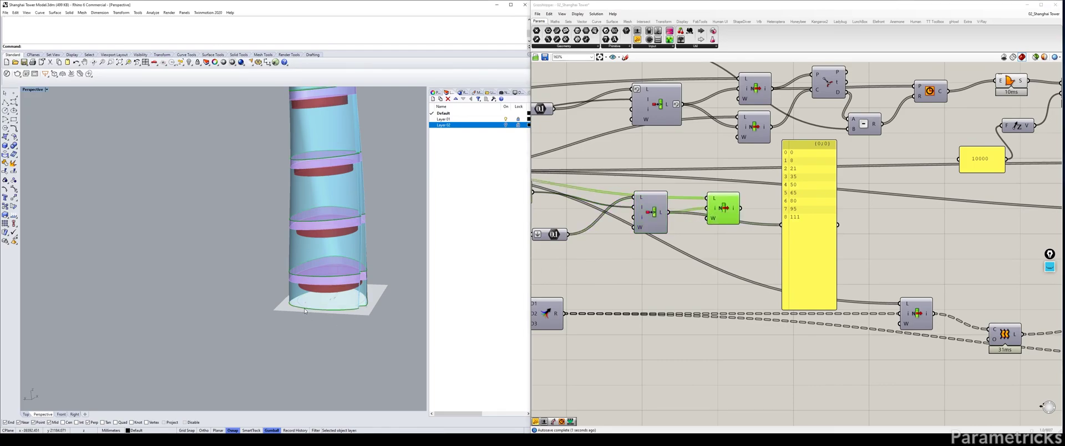
{"action": "scroll", "coordinate": [306, 310], "scroll_direction": "up", "scroll_amount": 5}
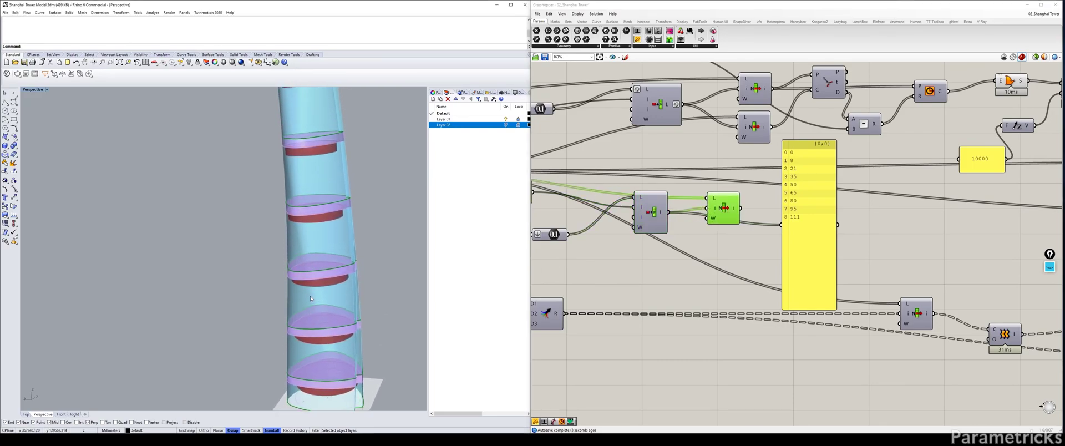
{"action": "right_click_drag", "start_coordinate": [310, 296], "coordinate": [321, 253]}
Reposition the new List Item and the index panel, then shrink the panel to fit its list
{"action": "right_click_drag", "start_coordinate": [808, 193], "coordinate": [732, 211]}
{"action": "left_click_drag", "start_coordinate": [737, 215], "coordinate": [836, 280]}
{"action": "scroll", "coordinate": [836, 279], "scroll_direction": "down", "scroll_amount": 1}
{"action": "right_click_drag", "start_coordinate": [836, 279], "coordinate": [722, 264]}
{"action": "left_click_drag", "start_coordinate": [561, 219], "coordinate": [582, 224]}
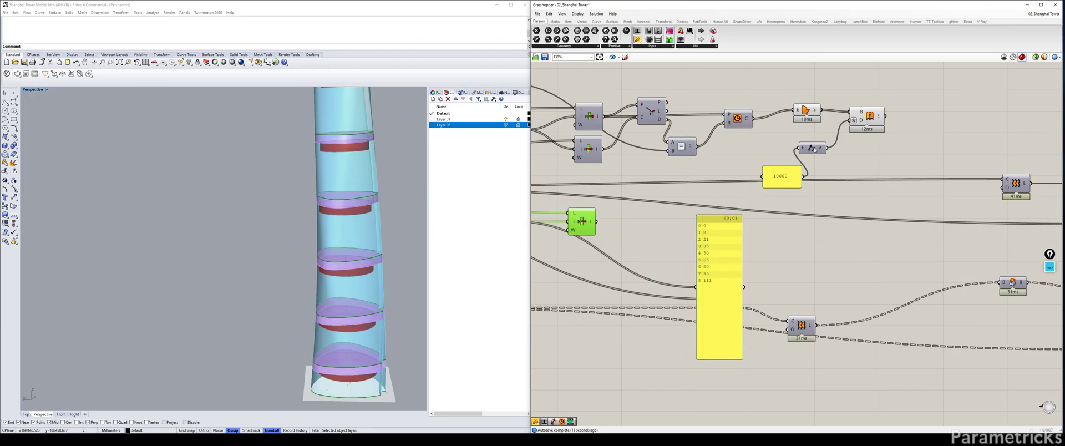
{"action": "right_click_drag", "start_coordinate": [659, 235], "coordinate": [695, 217]}
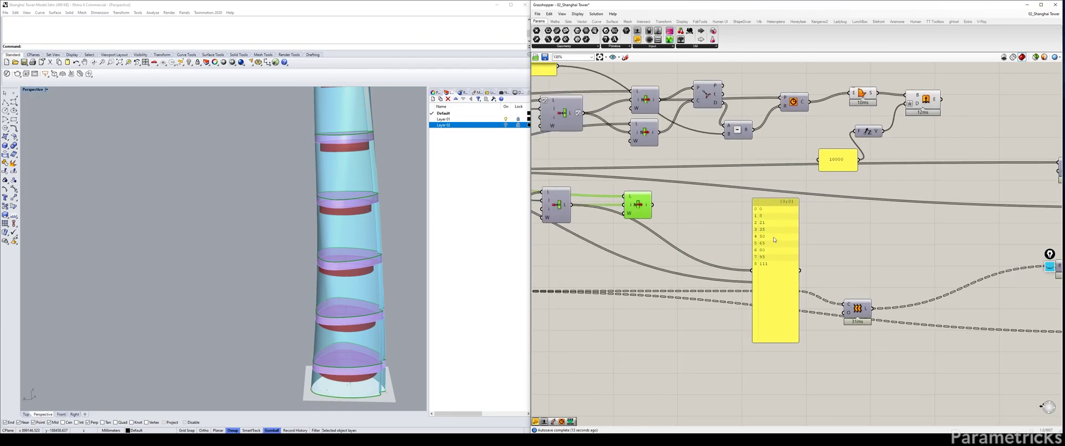
{"action": "left_click_drag", "start_coordinate": [774, 239], "coordinate": [736, 219]}
{"action": "left_click_drag", "start_coordinate": [745, 322], "coordinate": [738, 262]}
Duplicate the index panel, feed the duplicate from the original core Insert Items output and move both panels farther along side by side
{"action": "left_click_drag", "start_coordinate": [734, 268], "coordinate": [824, 239], "text": "alt"}
{"action": "key", "text": "ctrl+z"}
{"action": "left_click_drag", "start_coordinate": [743, 212], "coordinate": [828, 207]}
{"action": "right_click_drag", "start_coordinate": [776, 112], "coordinate": [780, 170]}
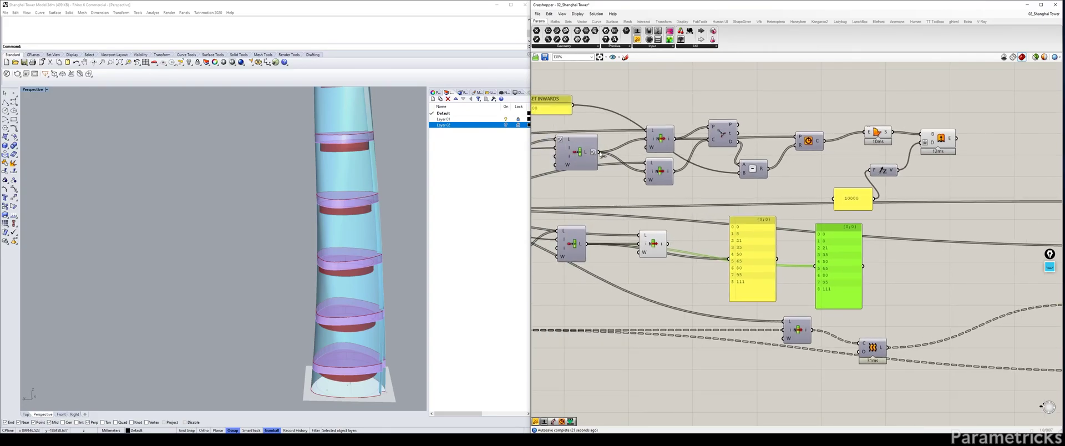
{"action": "left_click_drag", "start_coordinate": [598, 152], "coordinate": [704, 267]}
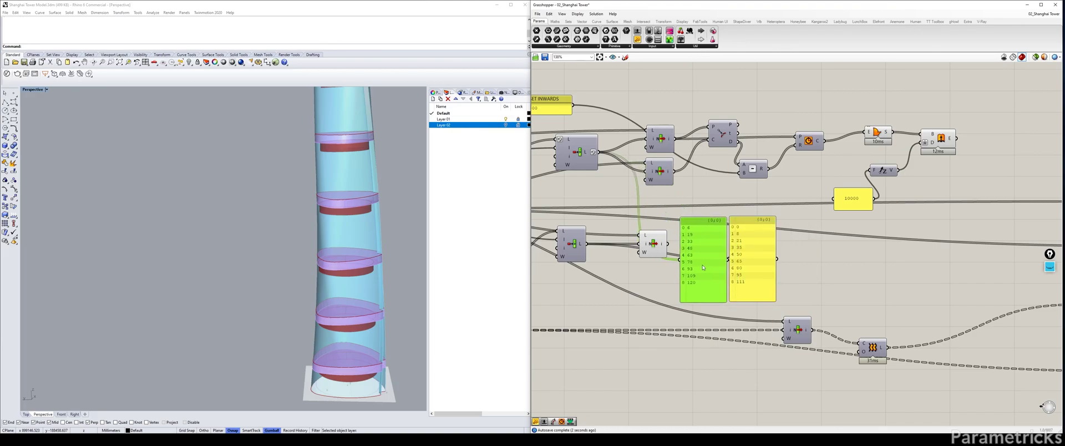
{"action": "scroll", "coordinate": [704, 266], "scroll_direction": "up", "scroll_amount": 2}
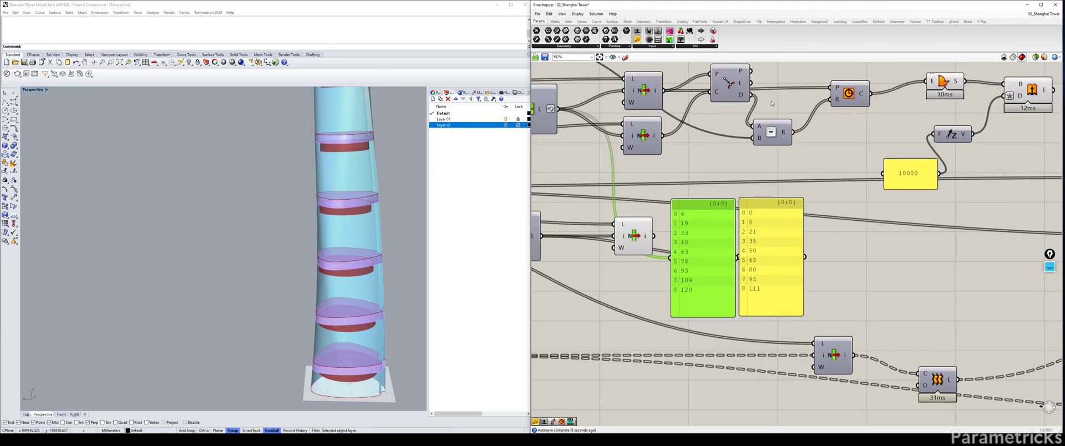
{"action": "left_click", "coordinate": [771, 246], "text": "shift"}
{"action": "left_click_drag", "start_coordinate": [771, 245], "coordinate": [939, 275]}
Add an Evaluate component below the core Subtraction and move the original core index panel beneath it
{"action": "double_click", "coordinate": [700, 292]}
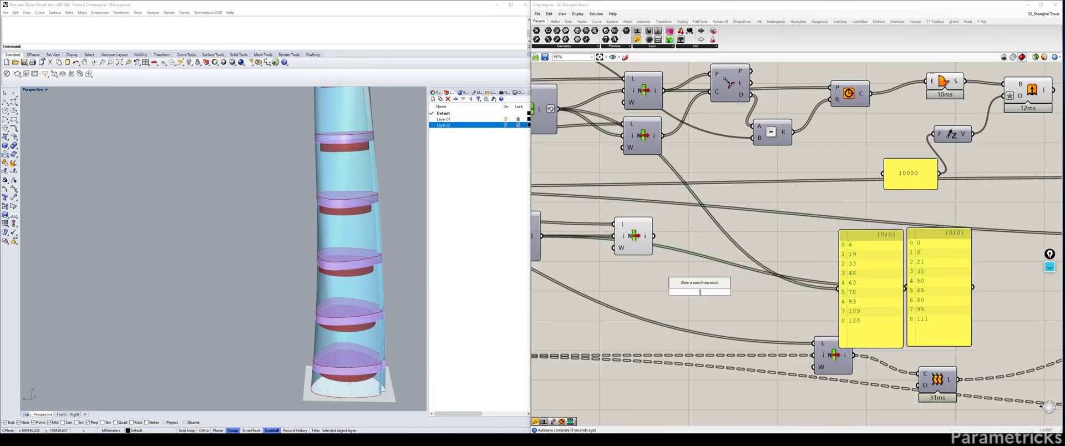
{"action": "type", "text": "EVAL"}
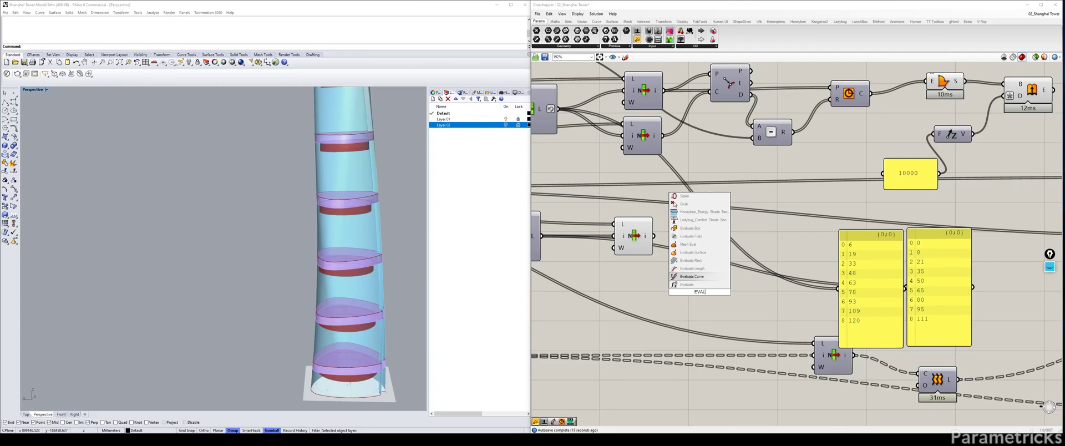
{"action": "left_click", "coordinate": [688, 285]}
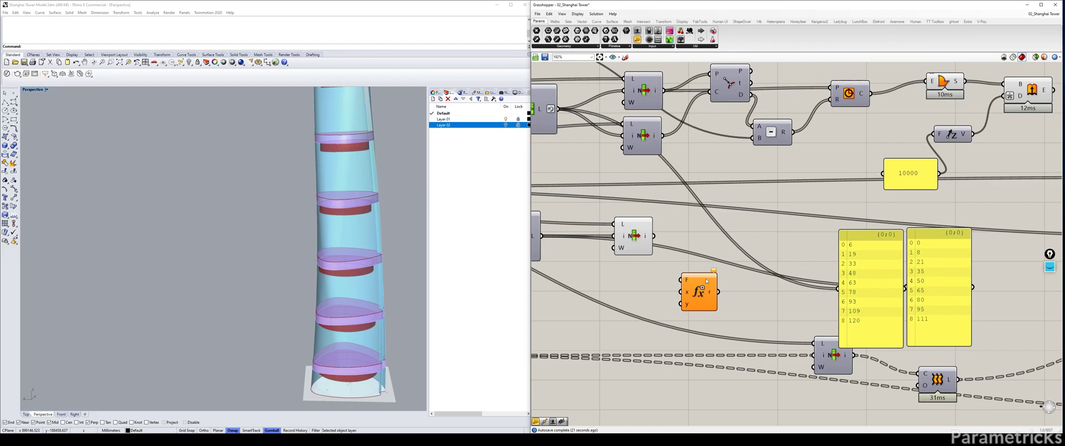
{"action": "left_click_drag", "start_coordinate": [707, 280], "coordinate": [751, 179]}
{"action": "left_click_drag", "start_coordinate": [865, 255], "coordinate": [739, 235]}
{"action": "right_click_drag", "start_coordinate": [578, 136], "coordinate": [610, 157]}
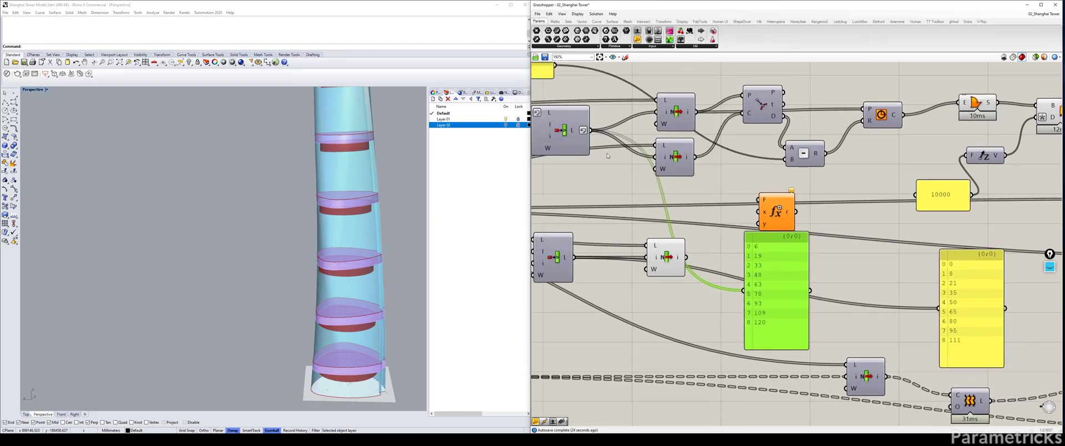
Feed the original core Insert Items output into Evaluate's x input and move both index panels closer to Evaluate
{"action": "left_click_drag", "start_coordinate": [590, 130], "coordinate": [758, 212]}
{"action": "left_click_drag", "start_coordinate": [803, 244], "coordinate": [968, 166]}
{"action": "left_click_drag", "start_coordinate": [976, 254], "coordinate": [872, 254]}
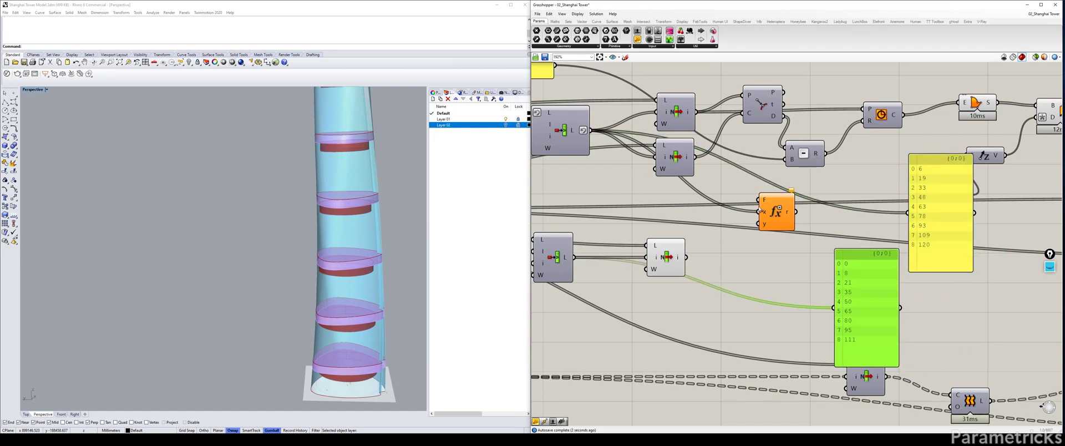
Add a third input, z, to the Evaluate component and shift the component slightly
{"action": "scroll", "coordinate": [759, 211], "scroll_direction": "up", "scroll_amount": 3}
{"action": "left_click", "coordinate": [775, 240]}
{"action": "scroll", "coordinate": [778, 239], "scroll_direction": "down", "scroll_amount": 3}
{"action": "left_click_drag", "start_coordinate": [785, 227], "coordinate": [795, 228]}
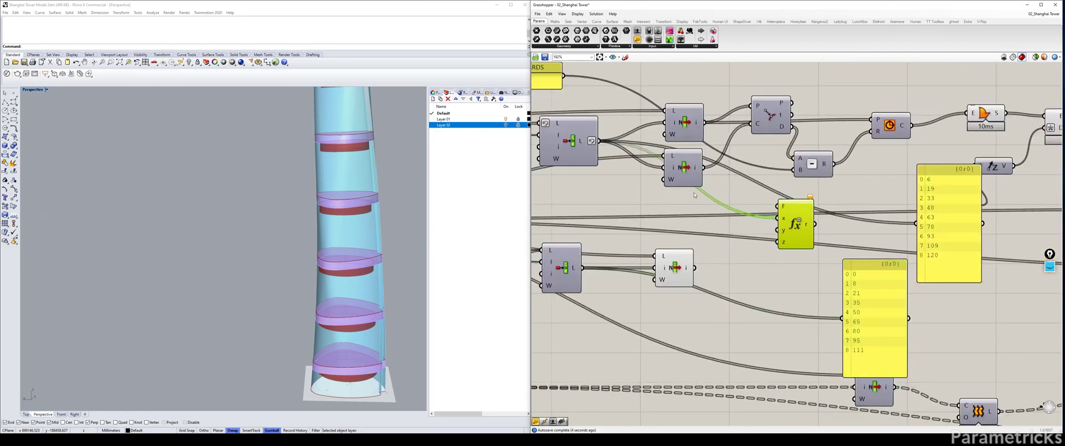
Connect the copied Insert Items output to Evaluate's y input and to its index panel, then reposition the new List Item and Evaluate
{"action": "left_click_drag", "start_coordinate": [679, 273], "coordinate": [683, 261]}
{"action": "left_click_drag", "start_coordinate": [582, 269], "coordinate": [841, 317]}
{"action": "left_click_drag", "start_coordinate": [586, 269], "coordinate": [777, 230]}
{"action": "left_click_drag", "start_coordinate": [680, 259], "coordinate": [657, 236]}
{"action": "left_click_drag", "start_coordinate": [798, 229], "coordinate": [797, 243]}
Connect the FLOOR HEIGHT parameter to Evaluate's z input
{"action": "scroll", "coordinate": [767, 242], "scroll_direction": "down", "scroll_amount": 3}
{"action": "right_click_drag", "start_coordinate": [767, 242], "coordinate": [979, 223]}
{"action": "right_click_drag", "start_coordinate": [666, 228], "coordinate": [829, 204]}
{"action": "right_click_drag", "start_coordinate": [662, 207], "coordinate": [784, 194]}
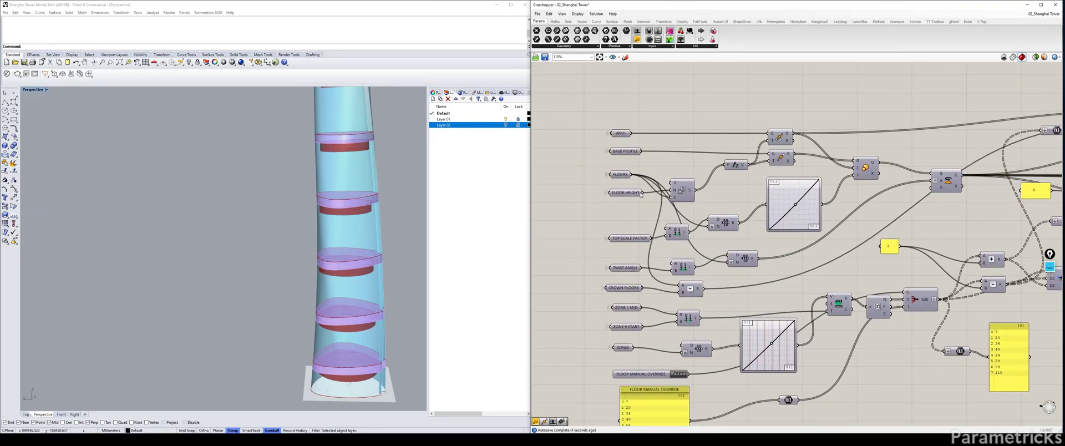
{"action": "left_click_drag", "start_coordinate": [643, 192], "coordinate": [972, 206]}
{"action": "scroll", "coordinate": [717, 208], "scroll_direction": "down", "scroll_amount": 4}
{"action": "scroll", "coordinate": [972, 206], "scroll_direction": "up", "scroll_amount": 4}
{"action": "scroll", "coordinate": [972, 206], "scroll_direction": "up", "scroll_amount": 3}
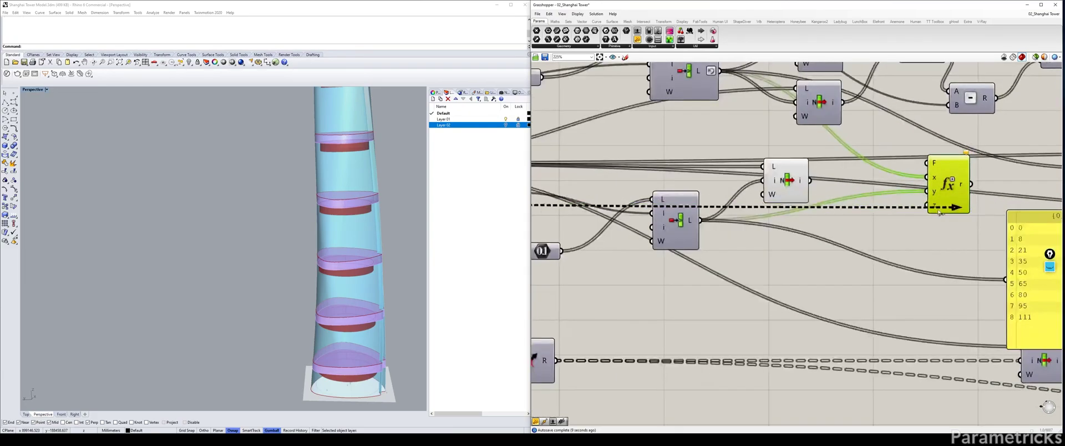
Rewire the copied index panel to show Evaluate's result and move it beside the component
{"action": "right_click_drag", "start_coordinate": [971, 205], "coordinate": [732, 203]}
{"action": "left_click_drag", "start_coordinate": [725, 178], "coordinate": [762, 274]}
{"action": "left_click_drag", "start_coordinate": [779, 258], "coordinate": [776, 210]}
Set the Evaluate expression to (X-Y)*Z in the Expression Designer
{"action": "right_click", "coordinate": [690, 158]}
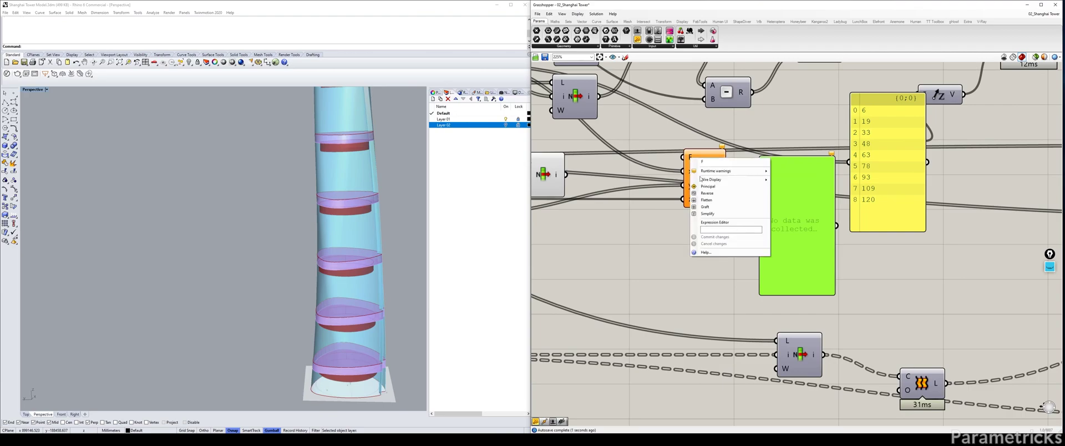
{"action": "left_click", "coordinate": [715, 222]}
{"action": "left_click_drag", "start_coordinate": [680, 166], "coordinate": [637, 246]}
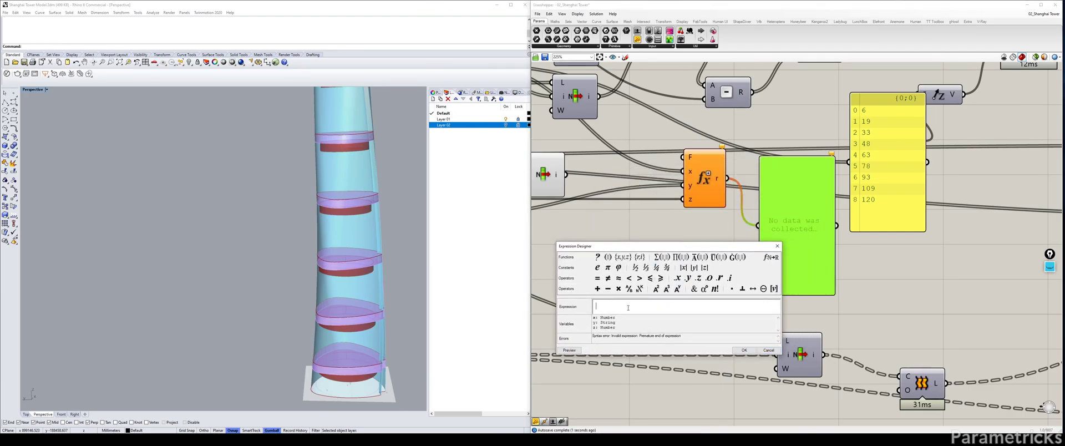
{"action": "type", "text": "X-Y)(*Z"}
{"action": "left_click", "coordinate": [744, 350]}
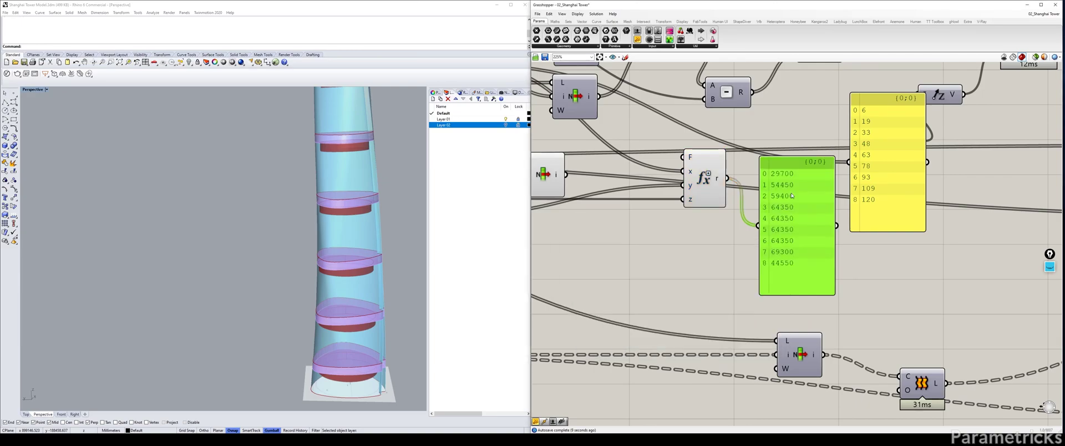
Delete the original core index panel and feed Evaluate's result into the Unit Z factor in place of the 10000 panel
{"action": "right_click_drag", "start_coordinate": [789, 194], "coordinate": [726, 248]}
{"action": "scroll", "coordinate": [727, 247], "scroll_direction": "down", "scroll_amount": 3}
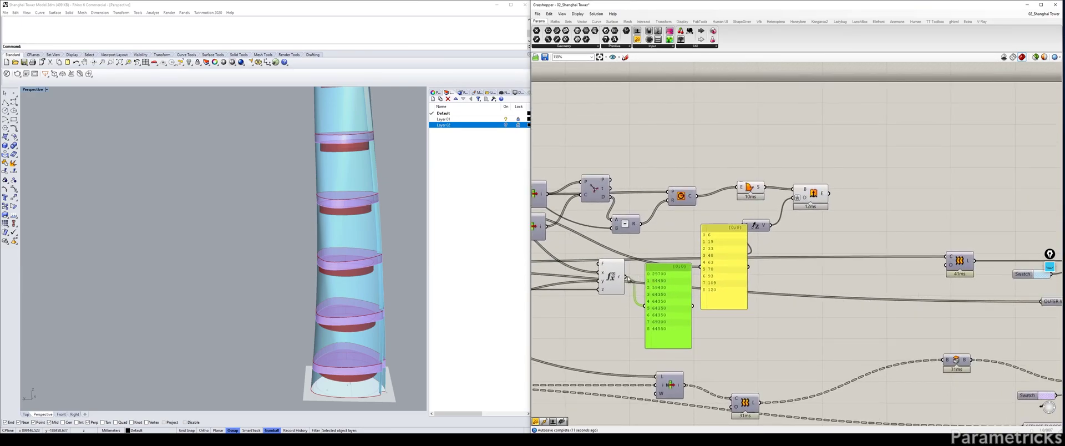
{"action": "right_click_drag", "start_coordinate": [628, 279], "coordinate": [591, 256]}
{"action": "left_click_drag", "start_coordinate": [679, 228], "coordinate": [758, 261]}
{"action": "key", "text": "Delete"}
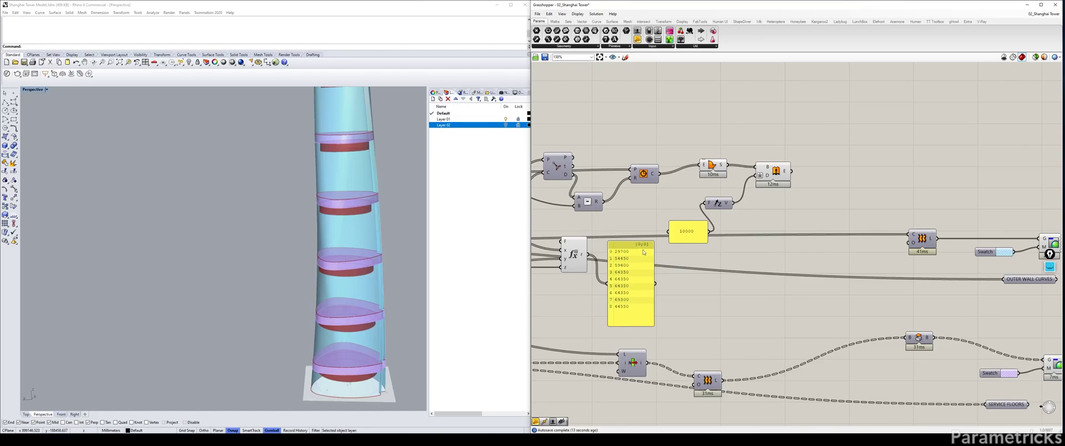
{"action": "left_click_drag", "start_coordinate": [589, 254], "coordinate": [704, 203]}
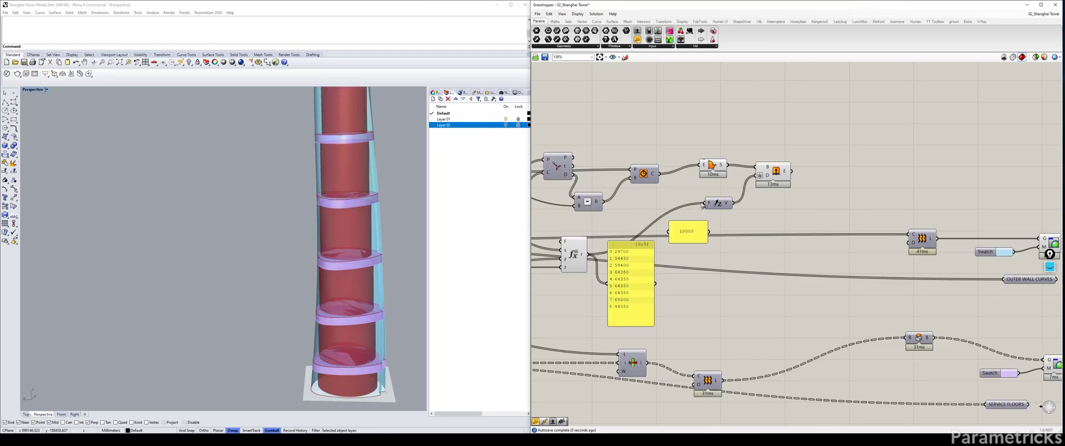
Delete the Evaluate result panel and the unused 10000 panel
{"action": "left_click", "coordinate": [619, 274]}
{"action": "key", "text": "Delete"}
{"action": "left_click", "coordinate": [688, 231]}
{"action": "key", "text": "Delete"}
Isolate the Extrude component's preview to examine how the core segments meet between zones, and restore the full preview
{"action": "mouse_move", "coordinate": [421, 258]}
{"action": "right_mouse_down"}
{"action": "mouse_move", "coordinate": [421, 233]}
{"action": "mouse_move", "coordinate": [401, 259]}
{"action": "right_mouse_up"}
{"action": "scroll", "coordinate": [421, 259], "scroll_direction": "up", "scroll_amount": 2}
{"action": "scroll", "coordinate": [421, 258], "scroll_direction": "up", "scroll_amount": 1}
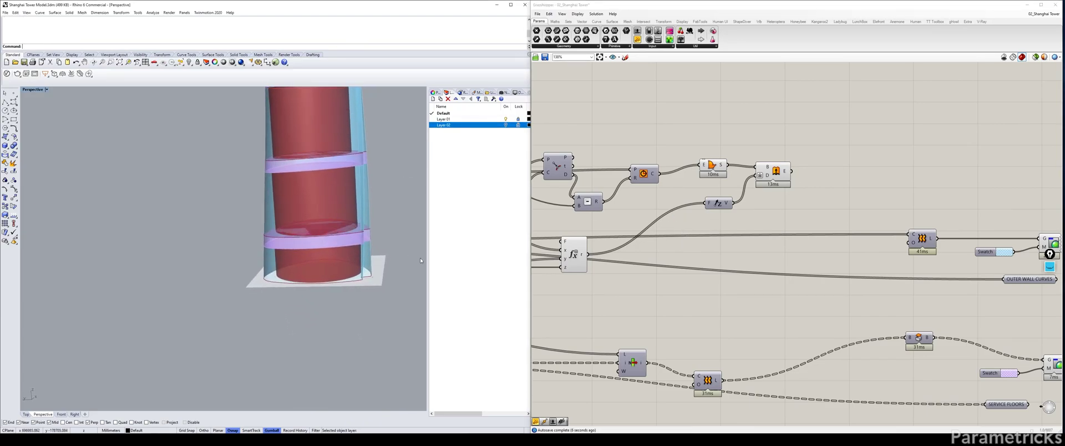
{"action": "left_click", "coordinate": [775, 171]}
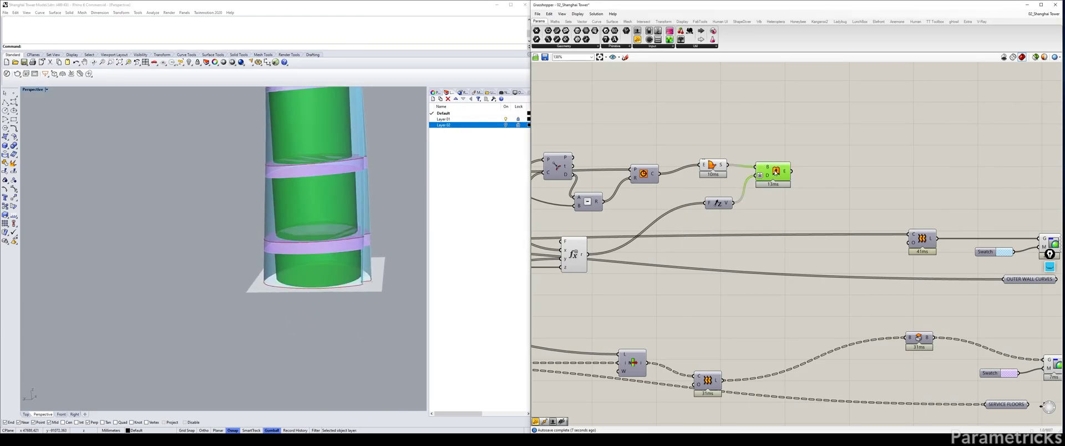
{"action": "left_click", "coordinate": [1035, 57]}
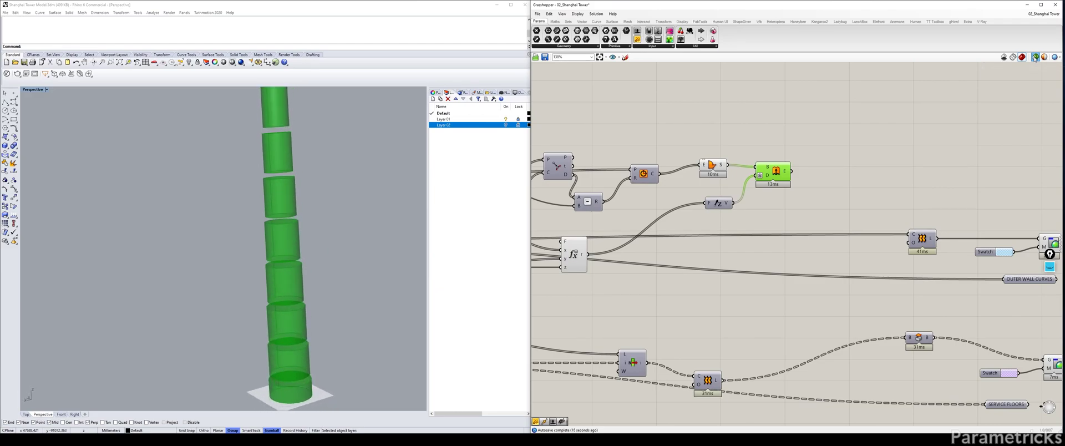
{"action": "left_click", "coordinate": [1035, 57]}
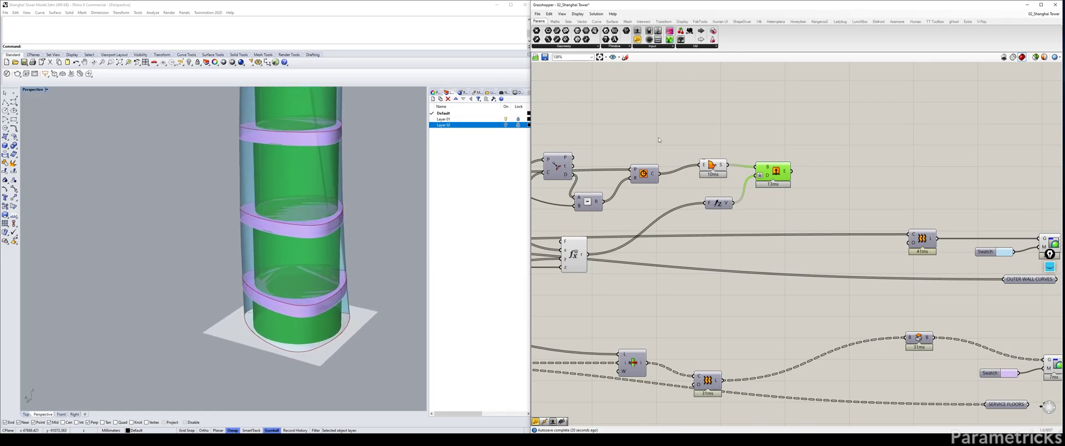
Reposition the Evaluate component and the two Number parameters feeding the Insert Items components
{"action": "right_click_drag", "start_coordinate": [628, 246], "coordinate": [789, 191]}
{"action": "left_click_drag", "start_coordinate": [736, 203], "coordinate": [738, 194]}
{"action": "right_click_drag", "start_coordinate": [599, 221], "coordinate": [683, 231]}
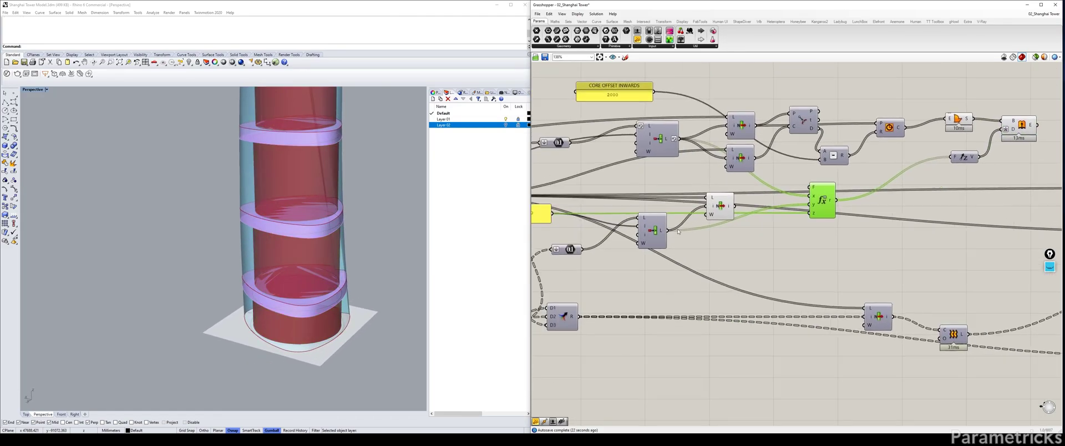
{"action": "right_click_drag", "start_coordinate": [618, 198], "coordinate": [688, 206]}
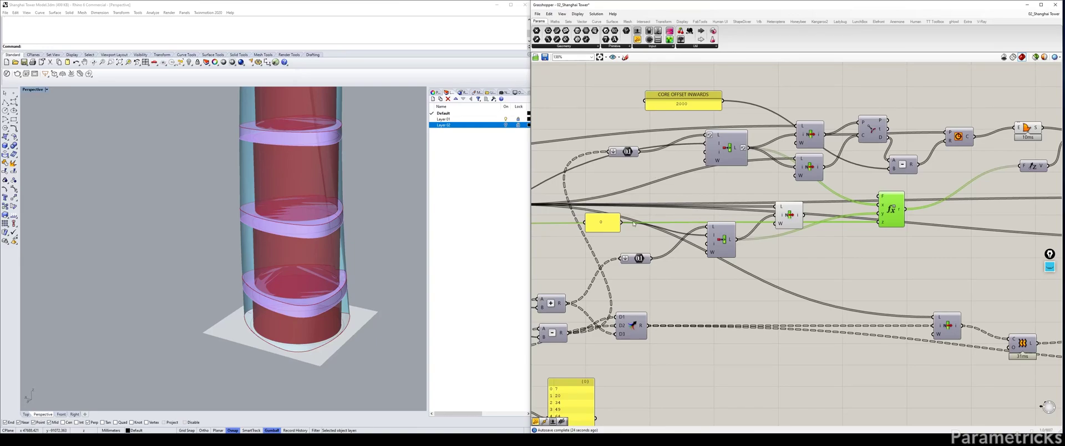
{"action": "left_click_drag", "start_coordinate": [640, 261], "coordinate": [635, 254]}
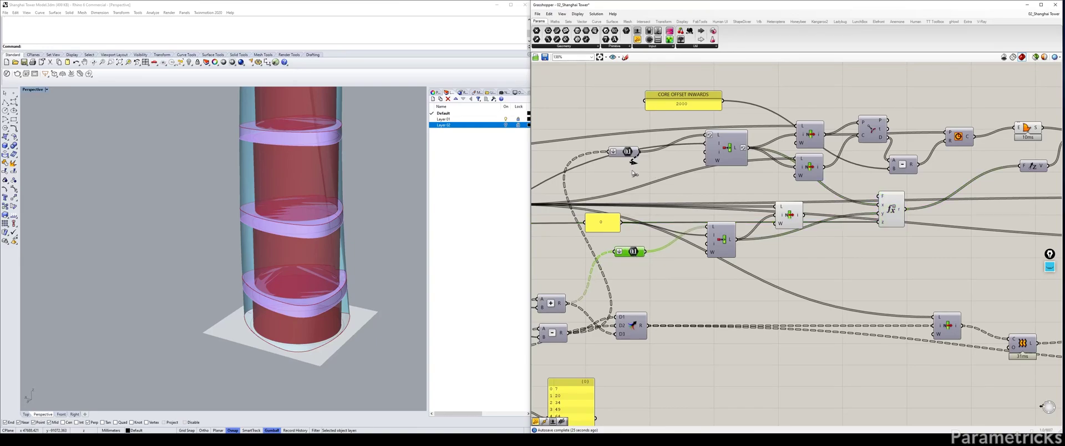
{"action": "left_click_drag", "start_coordinate": [635, 151], "coordinate": [632, 171]}
Feed the copied Insert Items list from the same Number parameter that supplies the original core Insert Items
{"action": "mouse_move", "coordinate": [744, 199]}
{"action": "right_mouse_down"}
{"action": "mouse_move", "coordinate": [609, 210]}
{"action": "mouse_move", "coordinate": [762, 196]}
{"action": "right_mouse_up"}
{"action": "left_click", "coordinate": [572, 303]}
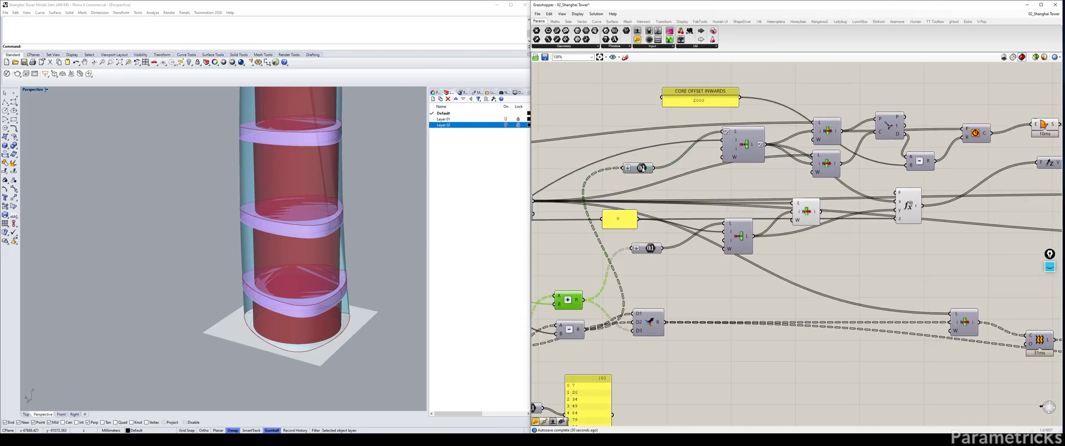
{"action": "left_click_drag", "start_coordinate": [654, 168], "coordinate": [723, 222]}
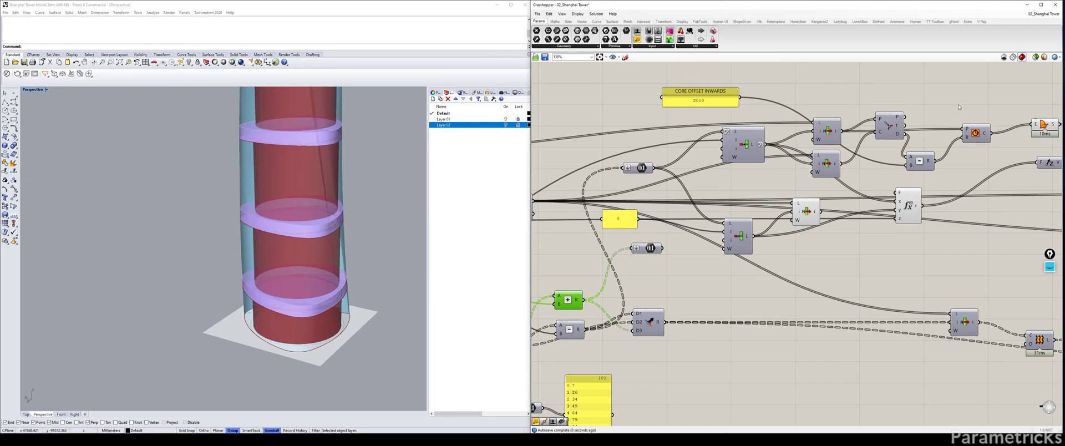
{"action": "left_click", "coordinate": [1035, 57]}
{"action": "left_click", "coordinate": [1036, 57]}
Turn off the new List Item's preview and check the core extrusions with only the Extrude component displayed
{"action": "right_click_drag", "start_coordinate": [927, 185], "coordinate": [708, 213]}
{"action": "left_click", "coordinate": [587, 239]}
{"action": "left_click", "coordinate": [886, 158]}
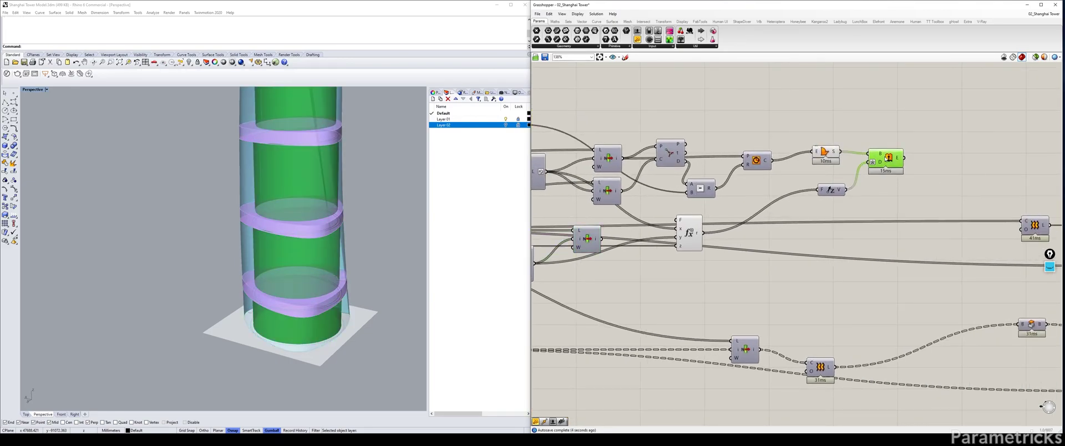
{"action": "left_click", "coordinate": [1035, 57]}
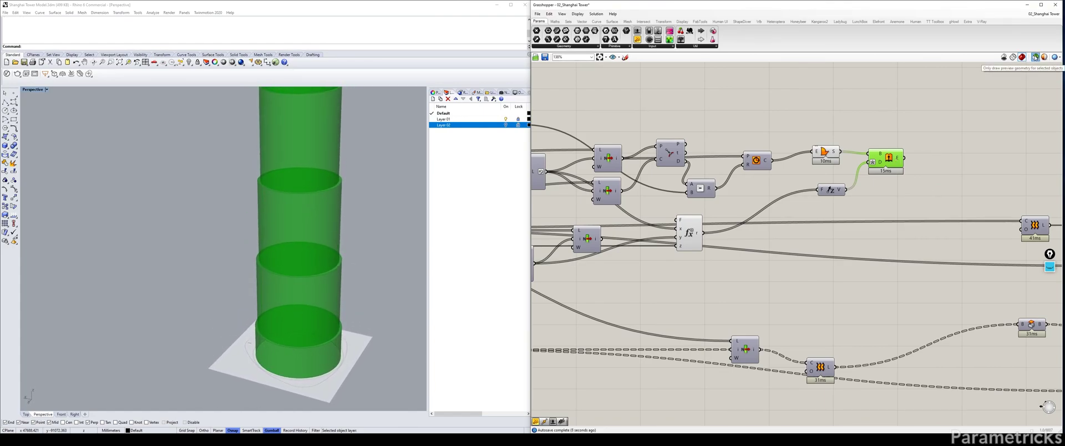
{"action": "left_click", "coordinate": [1036, 57]}
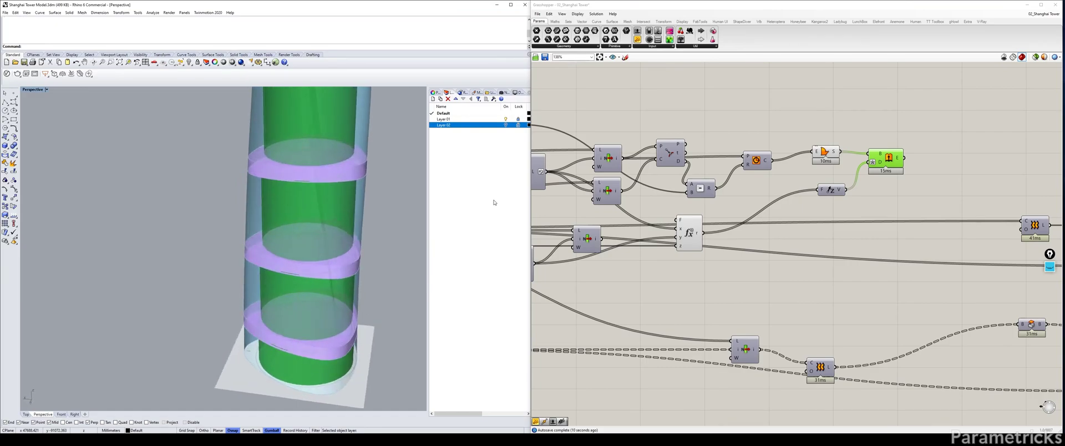
Move the 0 panel upward and stack the two Number parameters beneath it
{"action": "right_click_drag", "start_coordinate": [656, 214], "coordinate": [820, 181]}
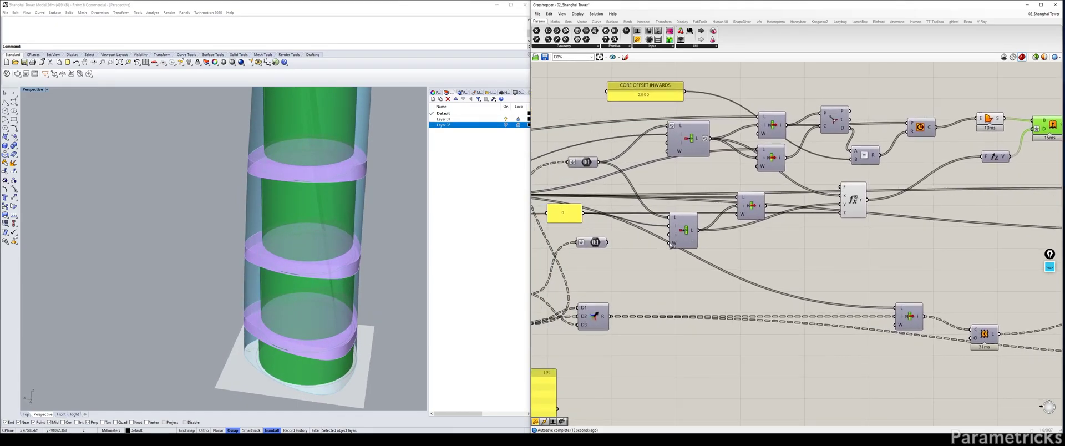
{"action": "right_click_drag", "start_coordinate": [647, 254], "coordinate": [708, 239]}
{"action": "mouse_move", "coordinate": [653, 228]}
{"action": "left_mouse_down"}
{"action": "mouse_move", "coordinate": [666, 231]}
{"action": "mouse_move", "coordinate": [649, 234]}
{"action": "left_mouse_up"}
{"action": "left_click_drag", "start_coordinate": [647, 149], "coordinate": [627, 179]}
{"action": "left_click_drag", "start_coordinate": [650, 233], "coordinate": [635, 213]}
{"action": "left_click_drag", "start_coordinate": [636, 235], "coordinate": [642, 236]}
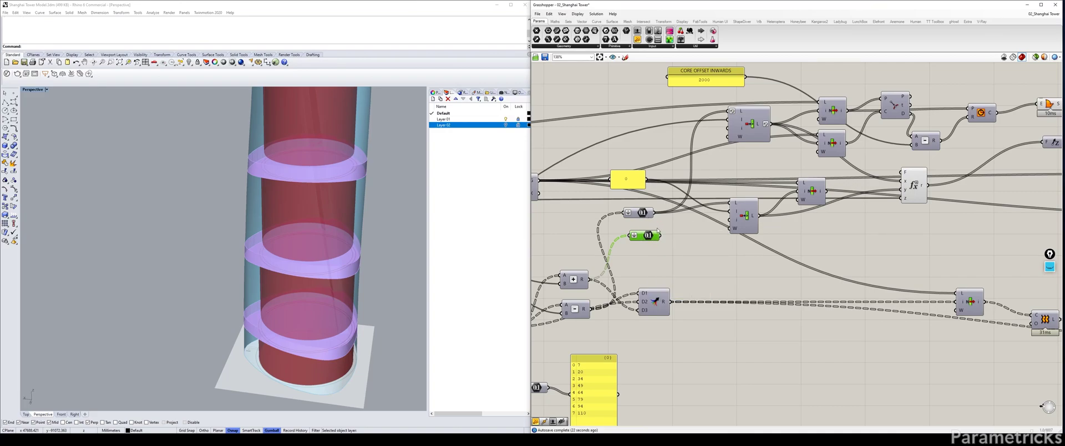
Try feeding the copied Insert Items list from the unused Number parameter, and restore the previous source
{"action": "left_click_drag", "start_coordinate": [660, 236], "coordinate": [726, 205]}
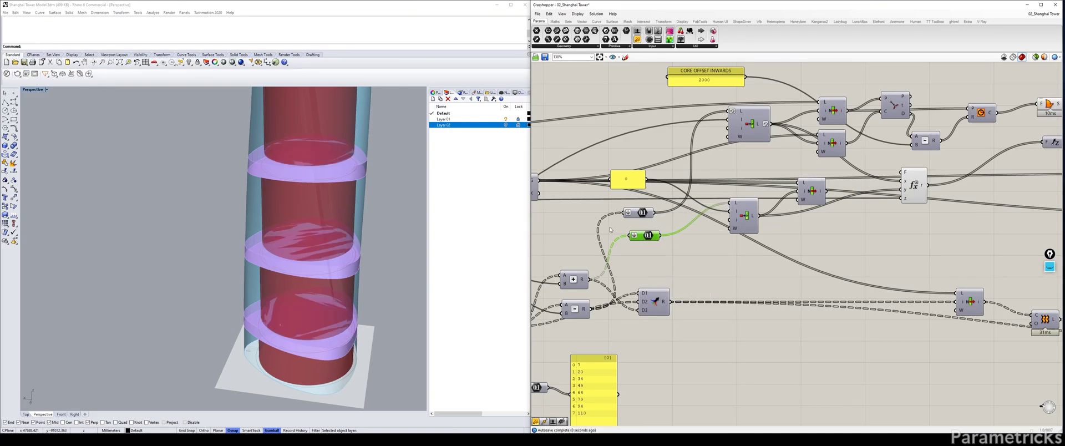
{"action": "left_click_drag", "start_coordinate": [654, 213], "coordinate": [732, 204]}
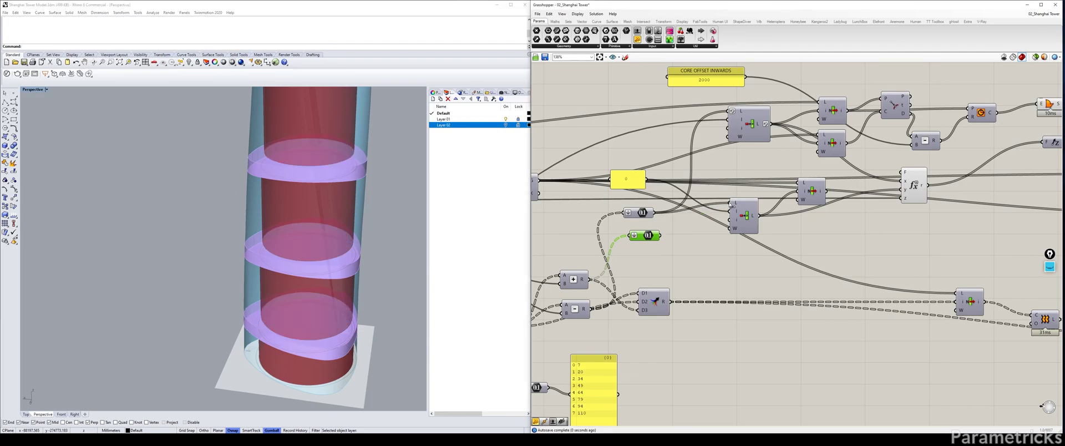
Swap the vertical order of the two Number parameters so the unused one sits above the connected one
{"action": "mouse_move", "coordinate": [645, 237]}
{"action": "left_mouse_down"}
{"action": "mouse_move", "coordinate": [635, 238]}
{"action": "mouse_move", "coordinate": [641, 215]}
{"action": "mouse_move", "coordinate": [640, 239]}
{"action": "left_mouse_up"}
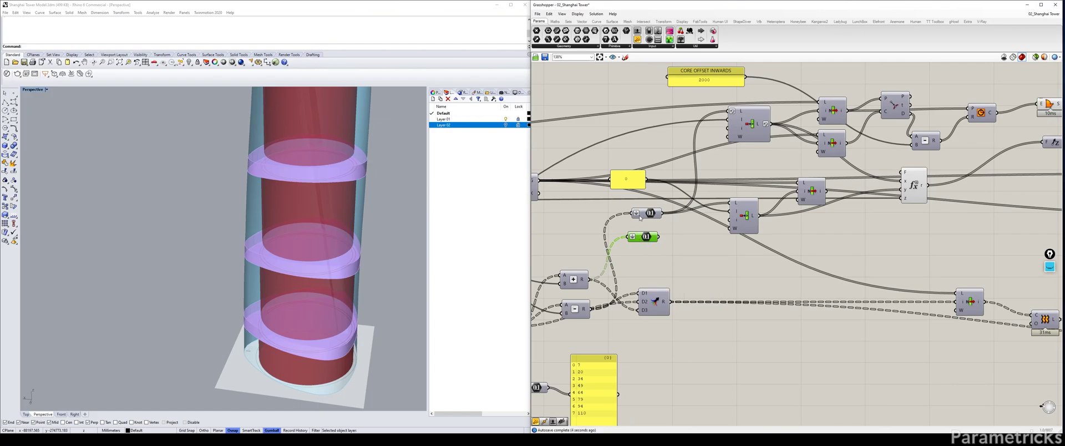
{"action": "mouse_move", "coordinate": [642, 214]}
{"action": "left_mouse_down"}
{"action": "mouse_move", "coordinate": [638, 264]}
{"action": "mouse_move", "coordinate": [638, 225]}
{"action": "left_mouse_up"}
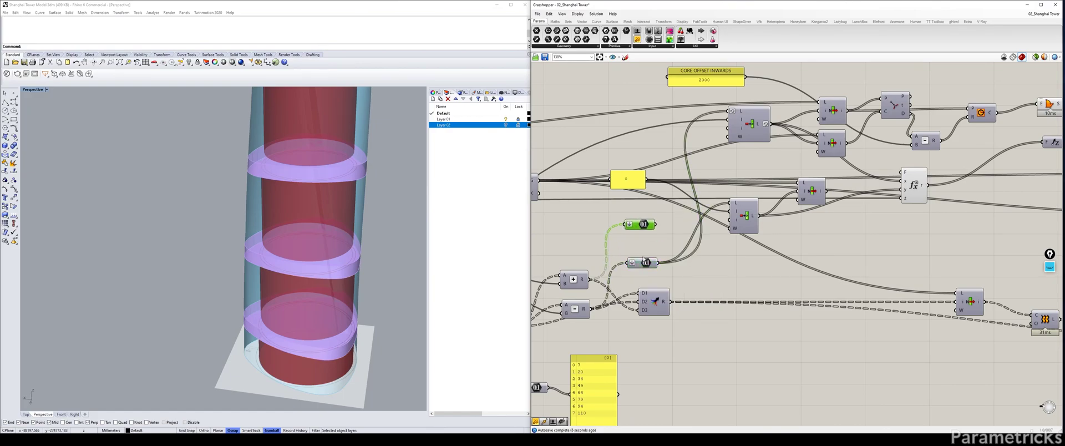
{"action": "left_click_drag", "start_coordinate": [647, 263], "coordinate": [649, 254]}
{"action": "double_click", "coordinate": [585, 213]}
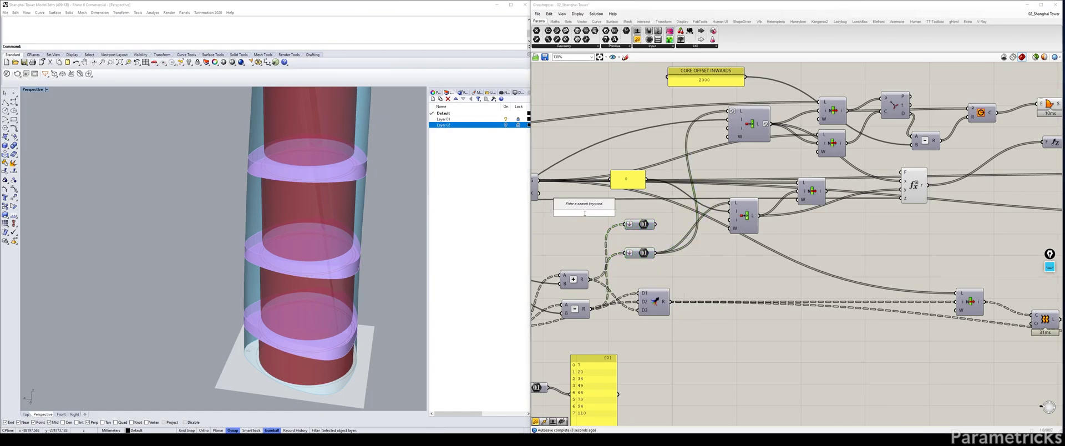
{"action": "type", "text": "merge"}
{"action": "key", "text": "Return"}
Turn off the preview of the Evaluate and core Boundary Surfaces components
{"action": "right_click_drag", "start_coordinate": [706, 258], "coordinate": [656, 245]}
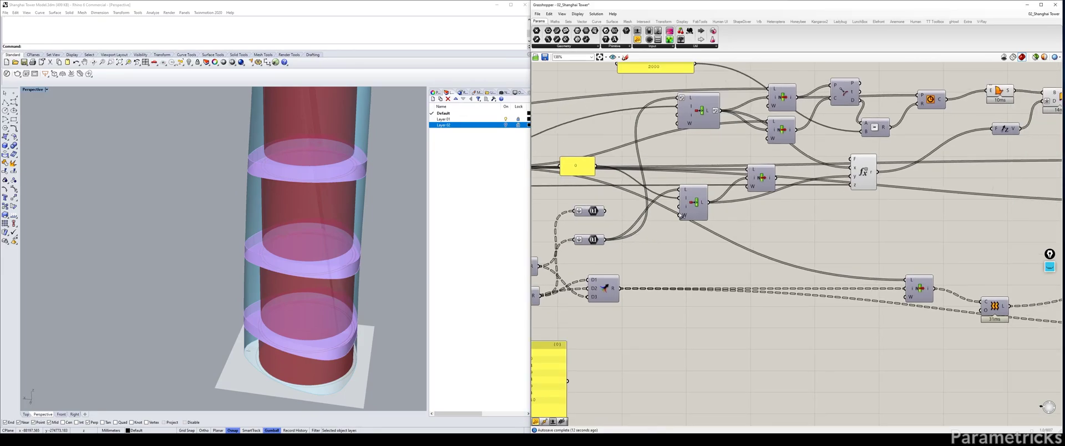
{"action": "right_click_drag", "start_coordinate": [806, 166], "coordinate": [636, 192]}
{"action": "left_click", "coordinate": [694, 199]}
{"action": "right_click_drag", "start_coordinate": [821, 167], "coordinate": [654, 169]}
{"action": "left_click", "coordinate": [659, 120]}
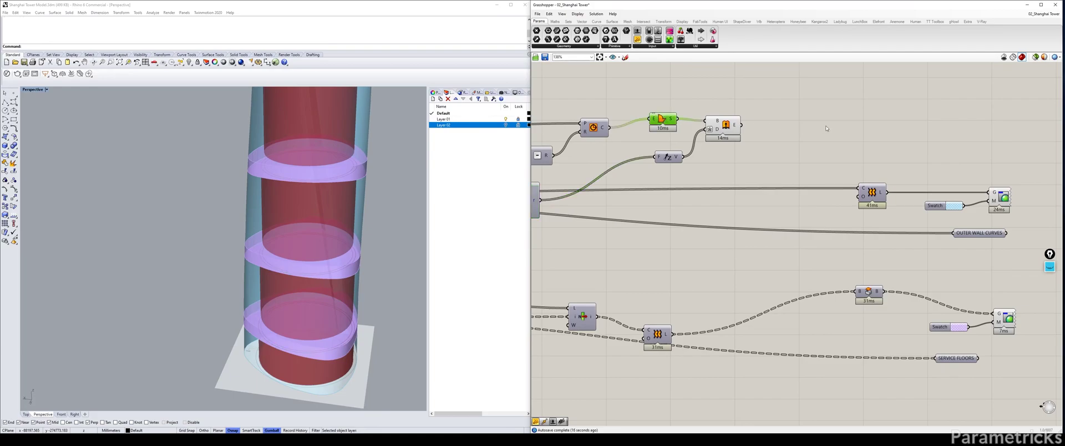
Duplicate the outer wall's Custom Preview and colour swatch above the originals and connect the core Extrude output to the copy's geometry input
{"action": "right_click_drag", "start_coordinate": [824, 128], "coordinate": [738, 136]}
{"action": "left_click_drag", "start_coordinate": [937, 166], "coordinate": [816, 218]}
{"action": "left_click_drag", "start_coordinate": [918, 130], "coordinate": [907, 130], "text": "alt"}
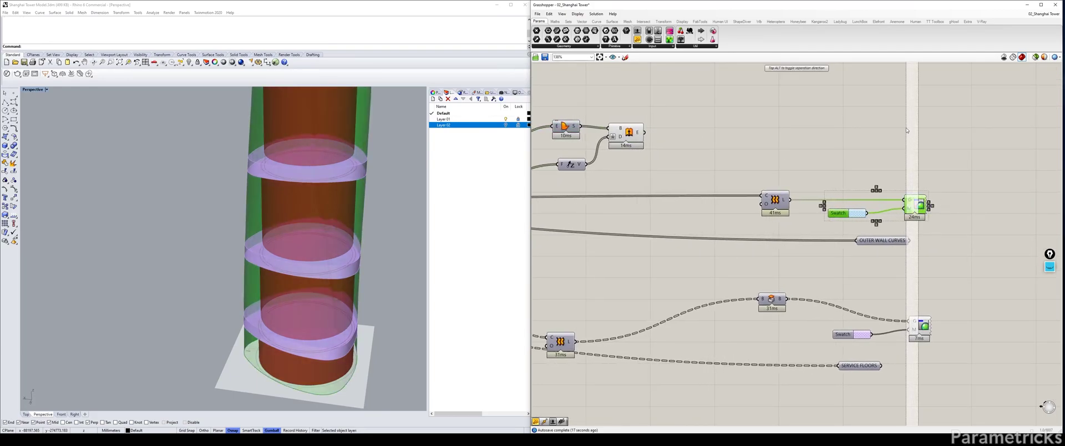
{"action": "left_click_drag", "start_coordinate": [643, 132], "coordinate": [906, 123]}
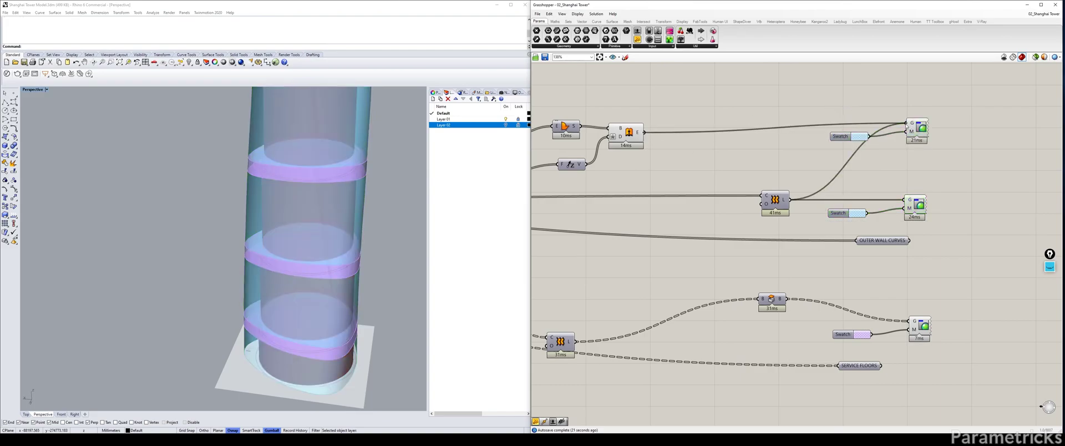
Change the core preview's colour swatch to a translucent near-white
{"action": "left_click", "coordinate": [859, 137]}
{"action": "left_click_drag", "start_coordinate": [897, 200], "coordinate": [867, 210]}
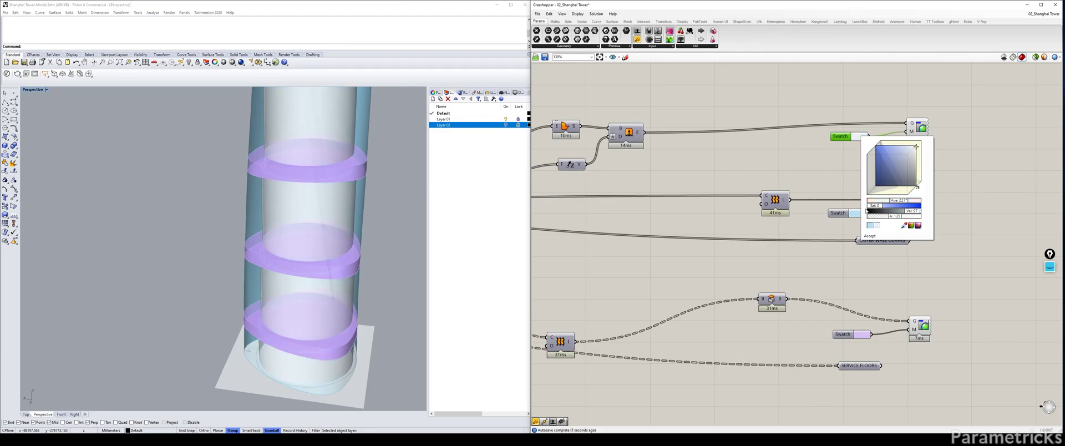
{"action": "left_click", "coordinate": [691, 192]}
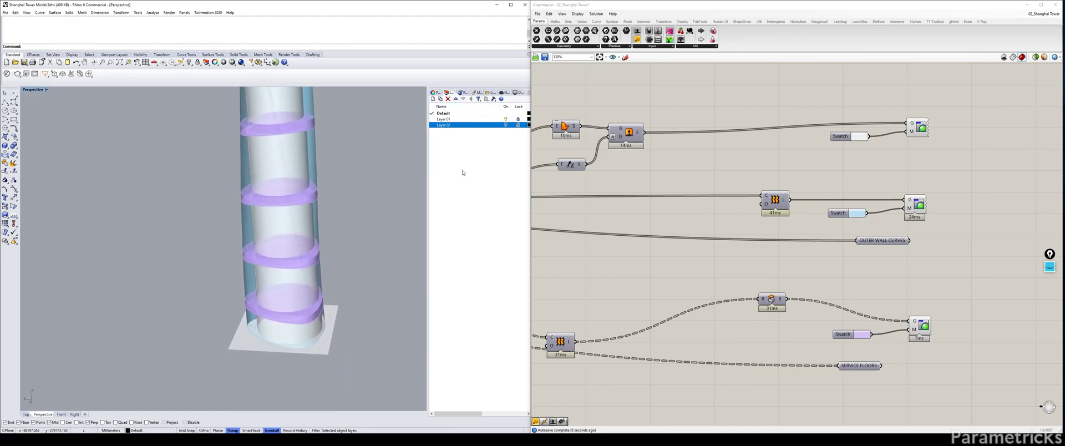
Turn off Layer 01 and Layer 02 in the Rhino model
{"action": "left_click", "coordinate": [506, 120]}
{"action": "left_click", "coordinate": [471, 158]}
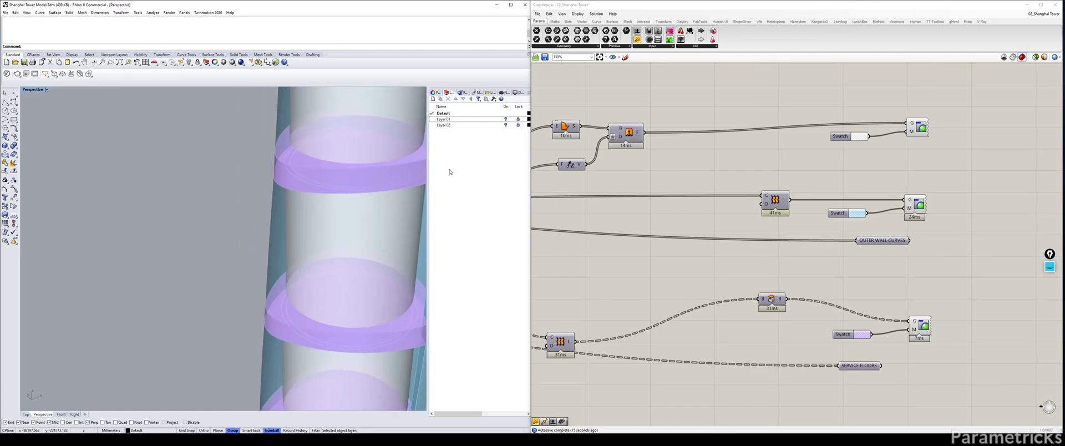
{"action": "right_click_drag", "start_coordinate": [673, 202], "coordinate": [900, 202]}
{"action": "right_click_drag", "start_coordinate": [285, 164], "coordinate": [264, 142]}
{"action": "scroll", "coordinate": [263, 143], "scroll_direction": "up", "scroll_amount": 5}
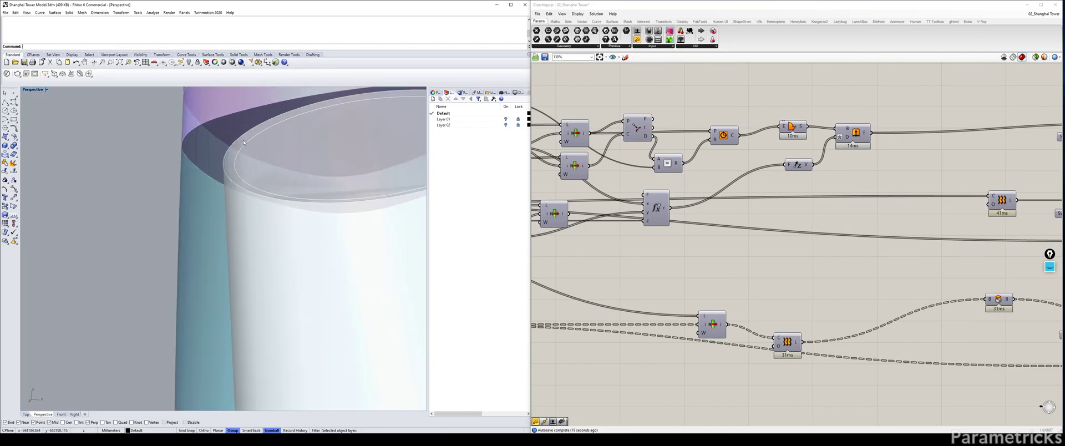
Turn off the preview of the core Extrude component
{"action": "scroll", "coordinate": [658, 202], "scroll_direction": "down", "scroll_amount": 3}
{"action": "right_click_drag", "start_coordinate": [657, 202], "coordinate": [885, 167]}
{"action": "right_click_drag", "start_coordinate": [720, 178], "coordinate": [311, 219]}
{"action": "right_click_drag", "start_coordinate": [1048, 156], "coordinate": [796, 177]}
{"action": "scroll", "coordinate": [577, 146], "scroll_direction": "up", "scroll_amount": 3}
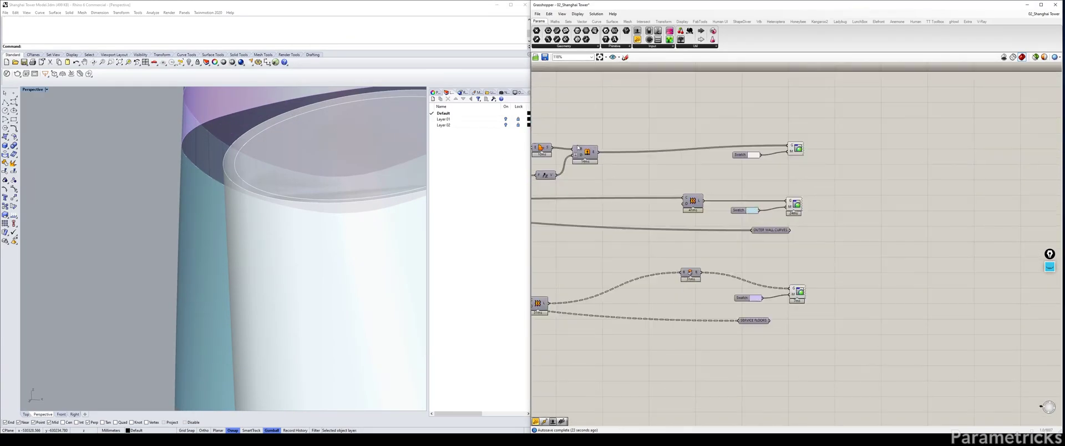
{"action": "left_click", "coordinate": [585, 160]}
{"action": "key", "text": "ctrl+q"}
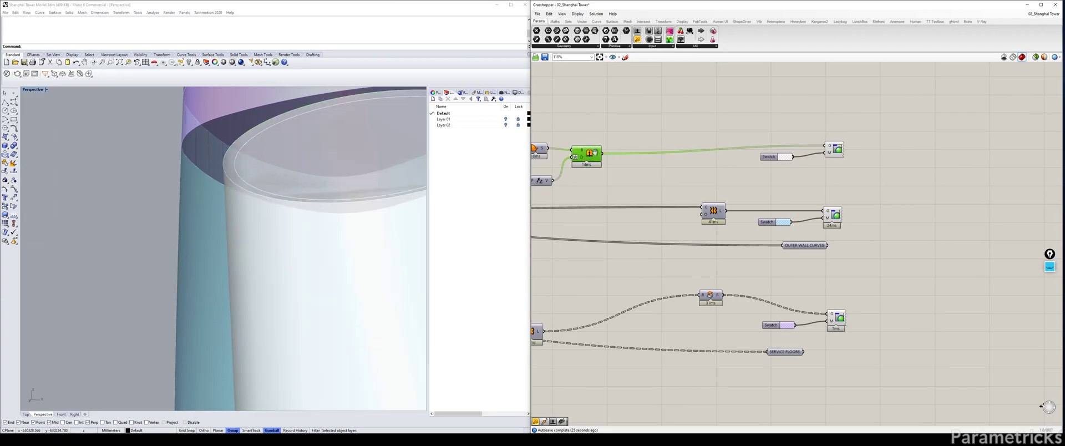
Switch the core's Custom Preview off and back on to compare the tower with and without the core
{"action": "right_click_drag", "start_coordinate": [585, 159], "coordinate": [617, 156]}
{"action": "left_click", "coordinate": [568, 144]}
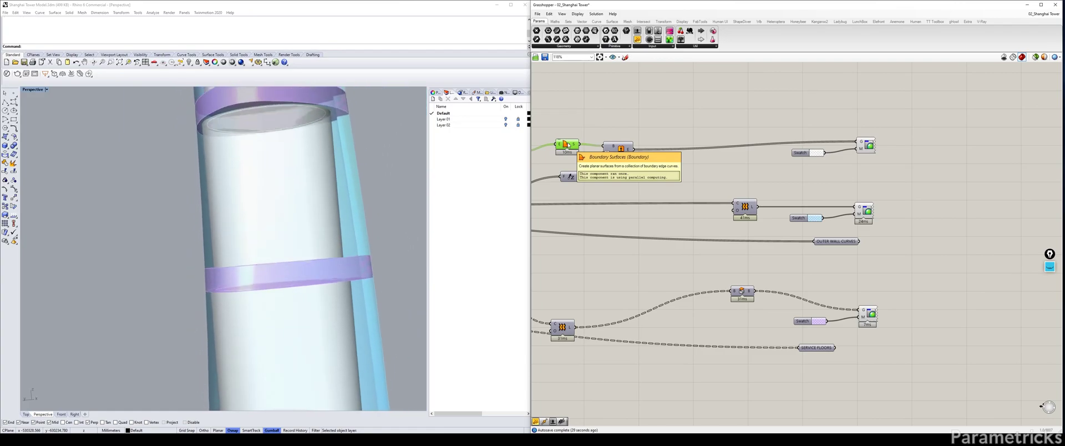
{"action": "left_click", "coordinate": [867, 146]}
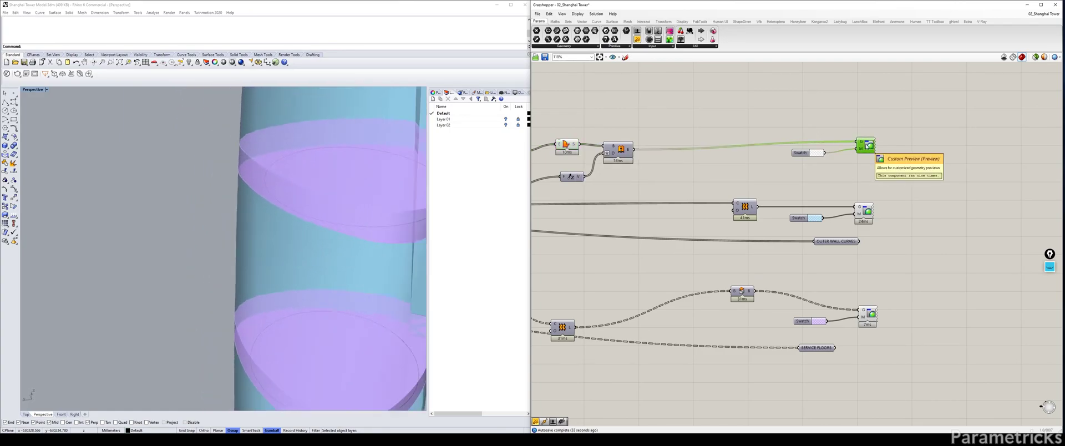
{"action": "left_click", "coordinate": [566, 144]}
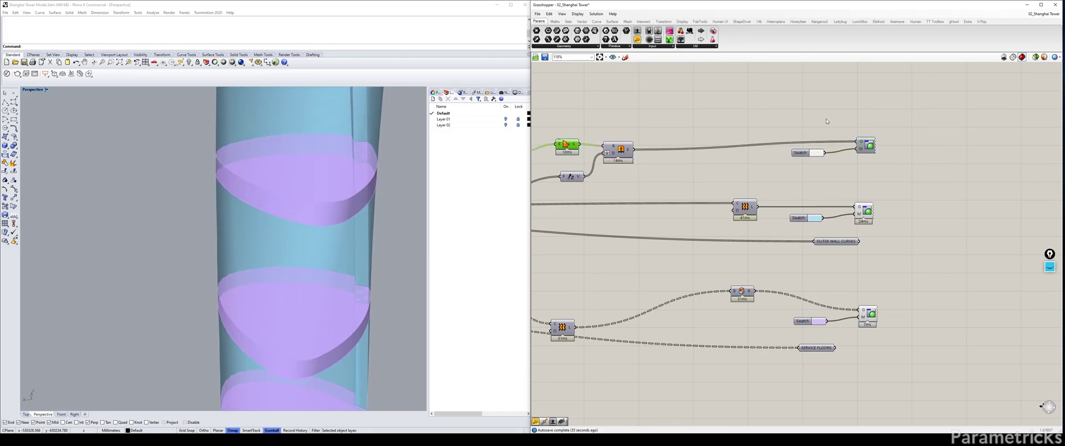
{"action": "left_click", "coordinate": [864, 146]}
{"action": "left_click", "coordinate": [767, 107]}
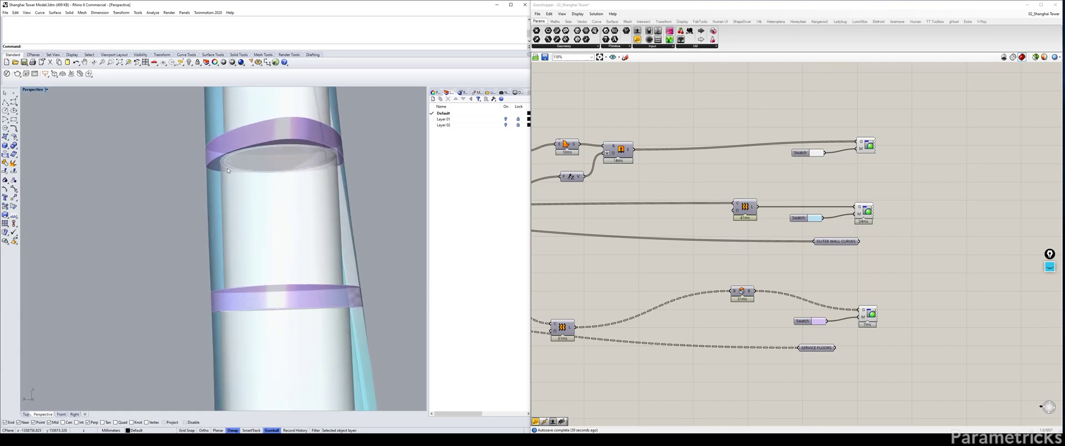
Connect the unused upper Number parameter to the lower list component that feeds the core height expression
{"action": "right_click_drag", "start_coordinate": [562, 194], "coordinate": [815, 176]}
{"action": "right_click_drag", "start_coordinate": [549, 202], "coordinate": [717, 195]}
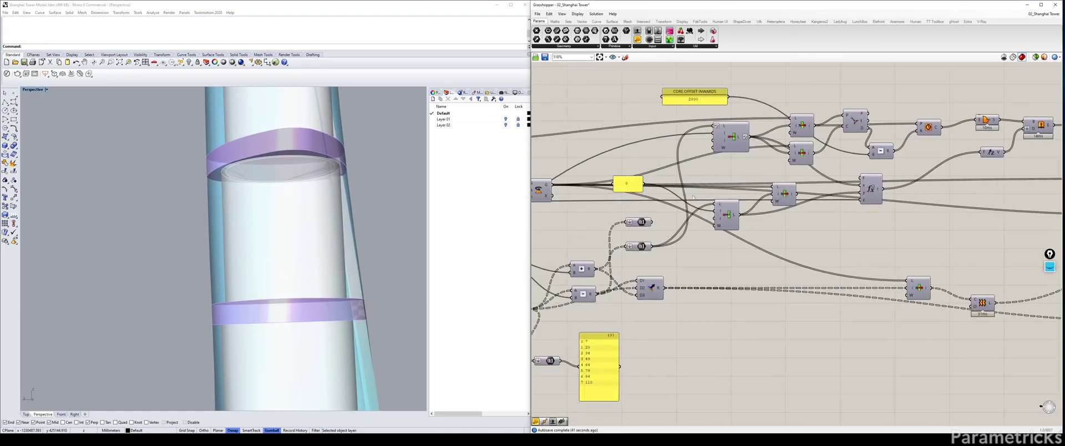
{"action": "left_click_drag", "start_coordinate": [654, 223], "coordinate": [717, 206]}
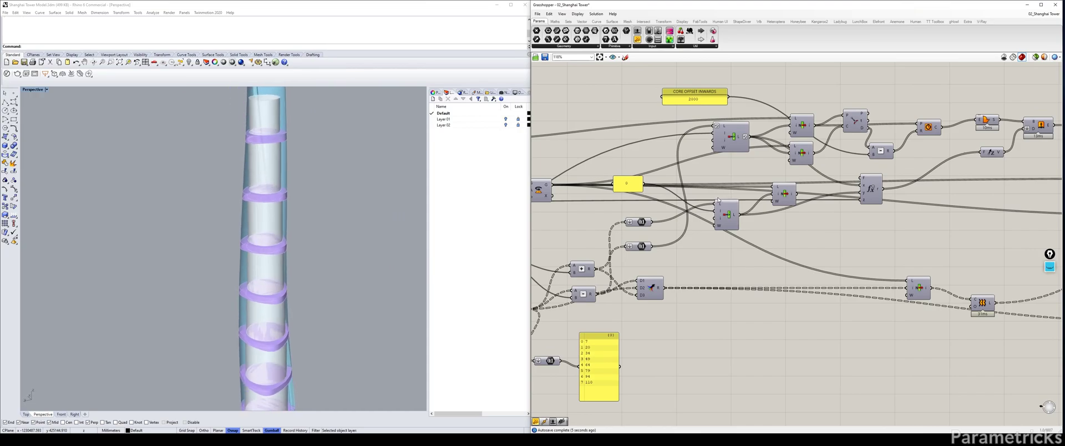
Move the core Extrude component closer to its Custom Preview
{"action": "right_click_drag", "start_coordinate": [287, 194], "coordinate": [256, 194]}
{"action": "scroll", "coordinate": [907, 175], "scroll_direction": "down", "scroll_amount": 3}
{"action": "right_click_drag", "start_coordinate": [907, 174], "coordinate": [555, 185]}
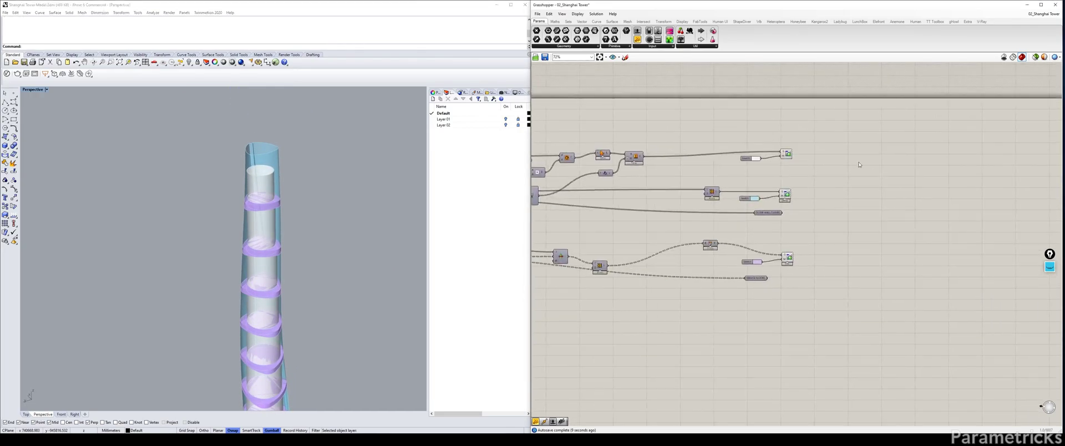
{"action": "scroll", "coordinate": [665, 170], "scroll_direction": "up", "scroll_amount": 3}
{"action": "left_click", "coordinate": [615, 148]}
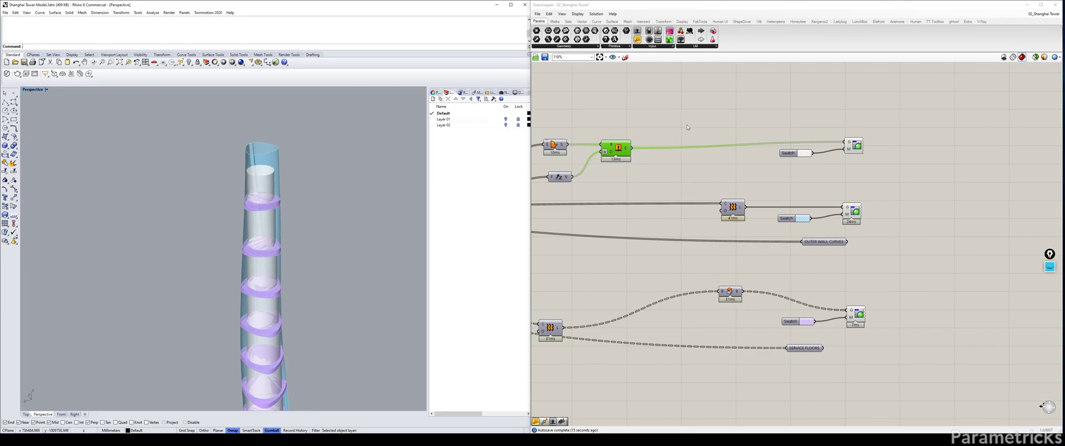
{"action": "left_click_drag", "start_coordinate": [618, 149], "coordinate": [731, 147]}
Add a Number parameter and place it below the core Extrude component
{"action": "right_click_drag", "start_coordinate": [731, 216], "coordinate": [810, 189]}
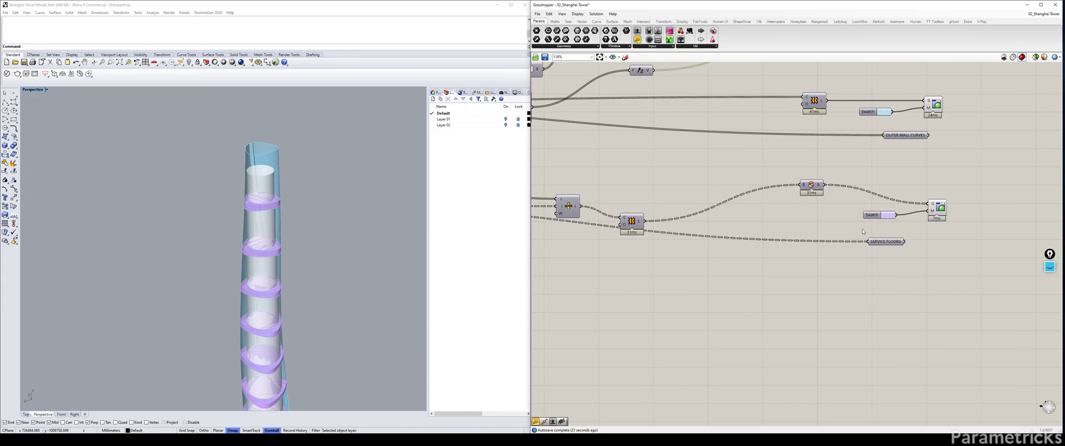
{"action": "right_click_drag", "start_coordinate": [840, 165], "coordinate": [730, 293]}
{"action": "right_click_drag", "start_coordinate": [715, 190], "coordinate": [788, 171]}
{"action": "double_click", "coordinate": [788, 171]}
{"action": "type", "text": "NUMBER"}
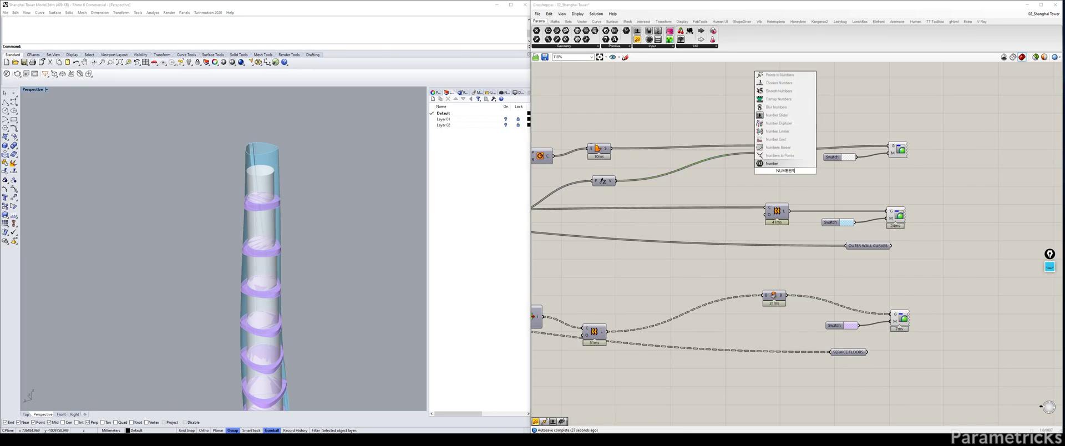
{"action": "key", "text": "Return"}
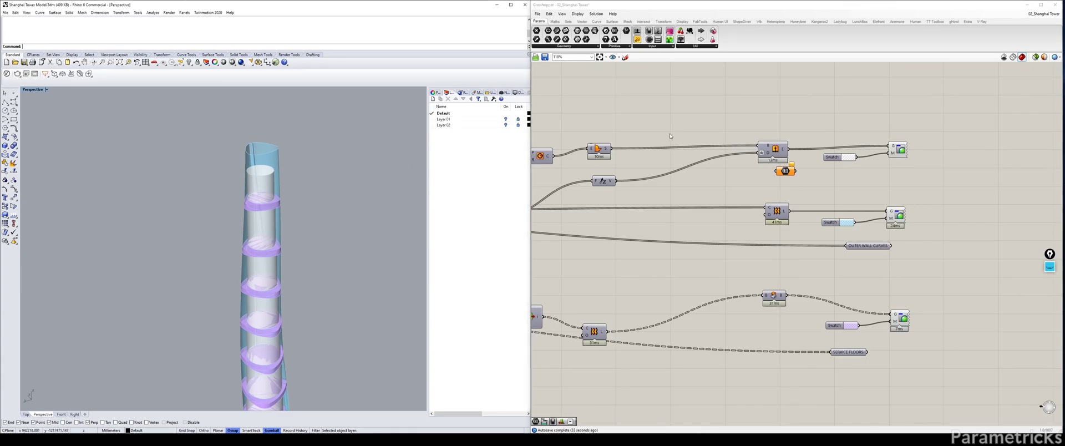
{"action": "right_click_drag", "start_coordinate": [621, 176], "coordinate": [702, 168]}
{"action": "right_click_drag", "start_coordinate": [577, 173], "coordinate": [620, 162]}
{"action": "left_click", "coordinate": [622, 129]}
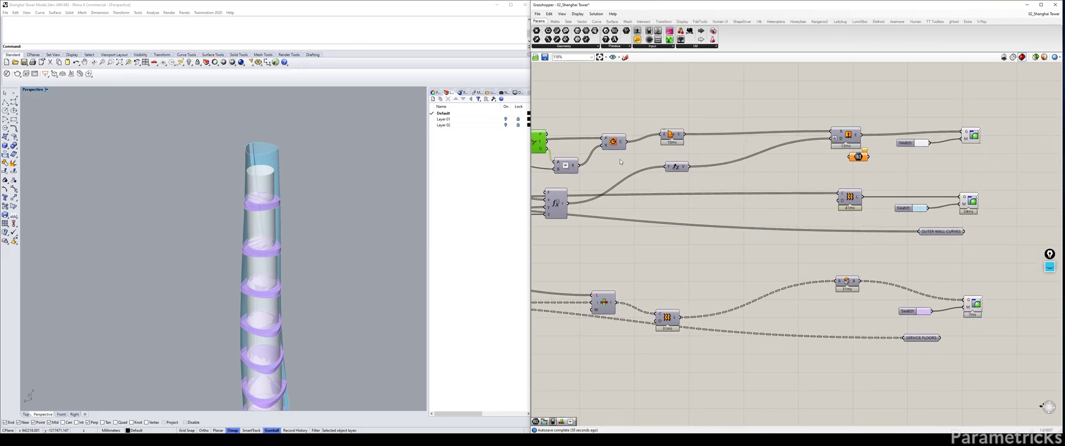
{"action": "left_click_drag", "start_coordinate": [855, 156], "coordinate": [837, 166]}
Read the core radius Subtraction values in a temporary panel, and delete the panel
{"action": "right_click_drag", "start_coordinate": [587, 161], "coordinate": [622, 156]}
{"action": "double_click", "coordinate": [695, 101]}
{"action": "type", "text": "//"}
{"action": "key", "text": "Return"}
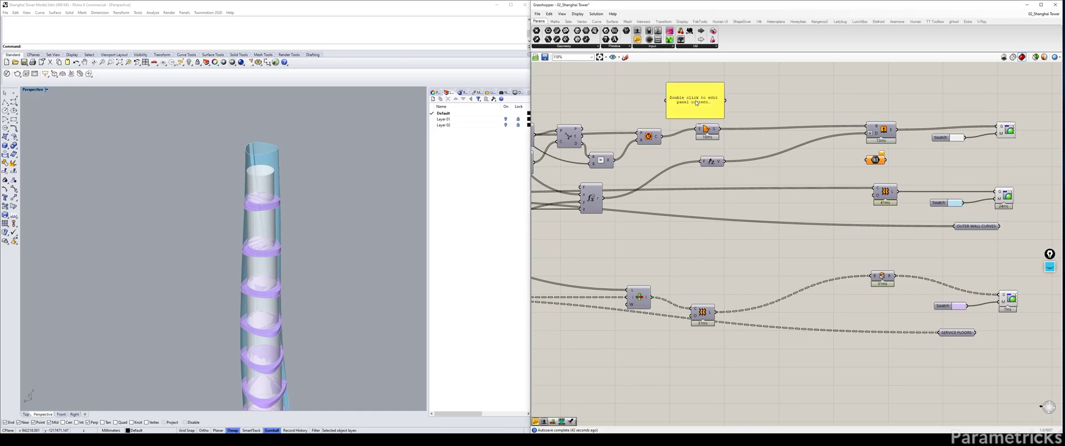
{"action": "right_click_drag", "start_coordinate": [681, 128], "coordinate": [722, 154]}
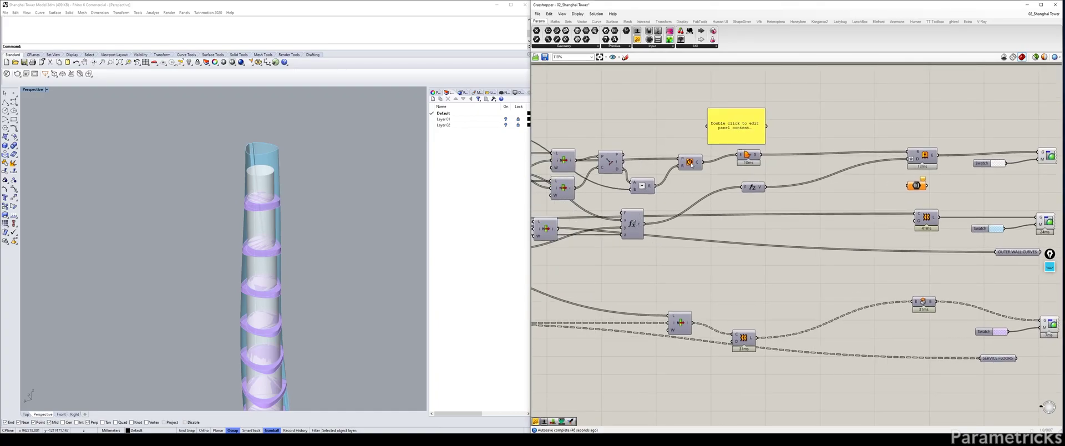
{"action": "left_click_drag", "start_coordinate": [653, 186], "coordinate": [708, 126]}
{"action": "left_click", "coordinate": [733, 124]}
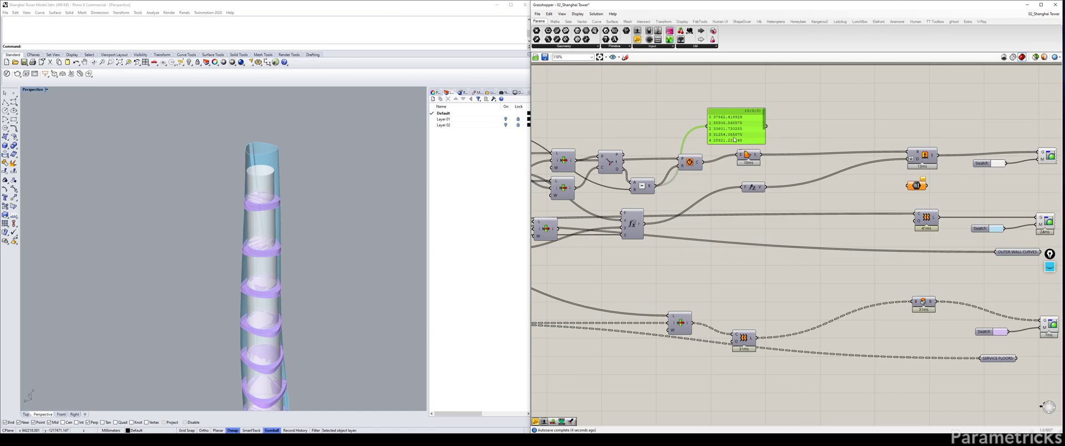
{"action": "key", "text": "Delete"}
Insert a Round component after the core radius Subtraction and feed its nearest output into the core Circle's radius
{"action": "double_click", "coordinate": [718, 104]}
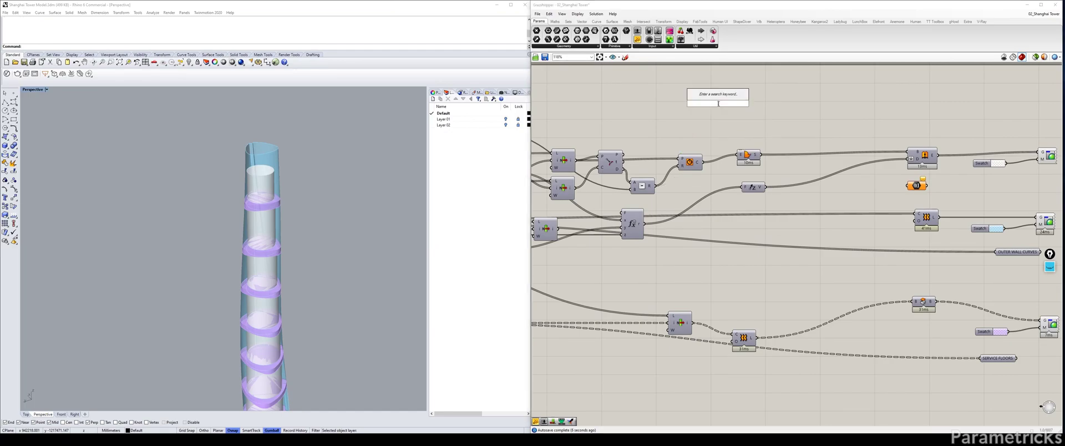
{"action": "type", "text": "RUND"}
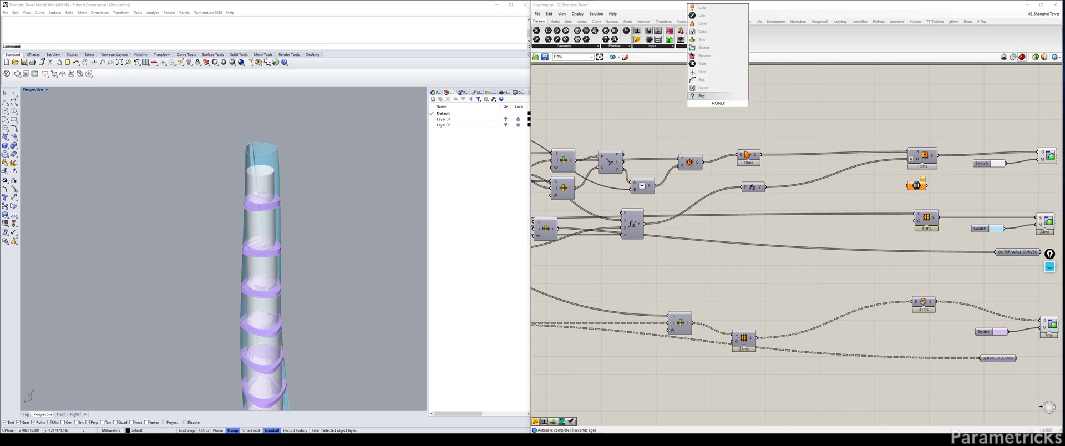
{"action": "key", "text": "Return"}
{"action": "left_click_drag", "start_coordinate": [767, 138], "coordinate": [790, 159]}
{"action": "left_click_drag", "start_coordinate": [717, 105], "coordinate": [764, 157]}
{"action": "left_click_drag", "start_coordinate": [690, 159], "coordinate": [690, 176]}
{"action": "right_click_drag", "start_coordinate": [718, 138], "coordinate": [618, 147]}
{"action": "left_click", "coordinate": [618, 147]}
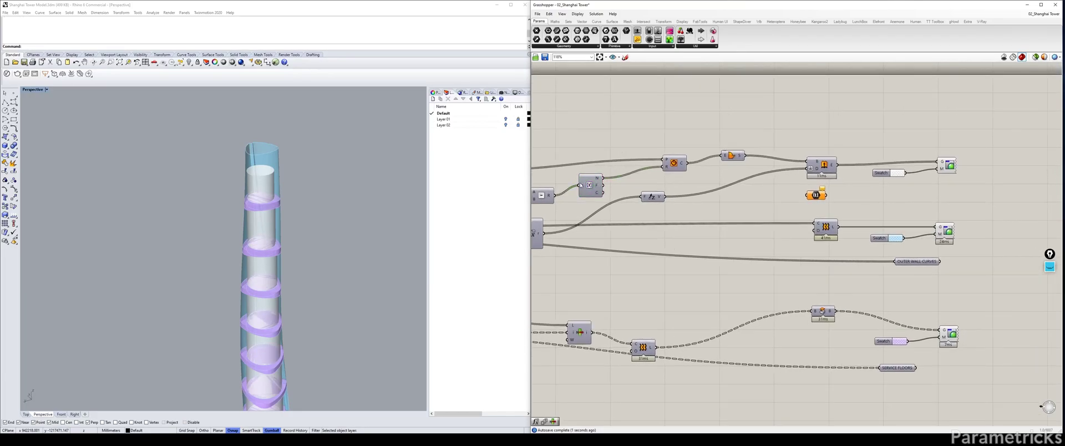
{"action": "right_click_drag", "start_coordinate": [571, 192], "coordinate": [621, 182]}
Connect Round's nearest output to the Number parameter, rename it as the core radii output, and align it below the core preview
{"action": "left_click_drag", "start_coordinate": [654, 167], "coordinate": [977, 185]}
{"action": "right_click", "coordinate": [981, 185]}
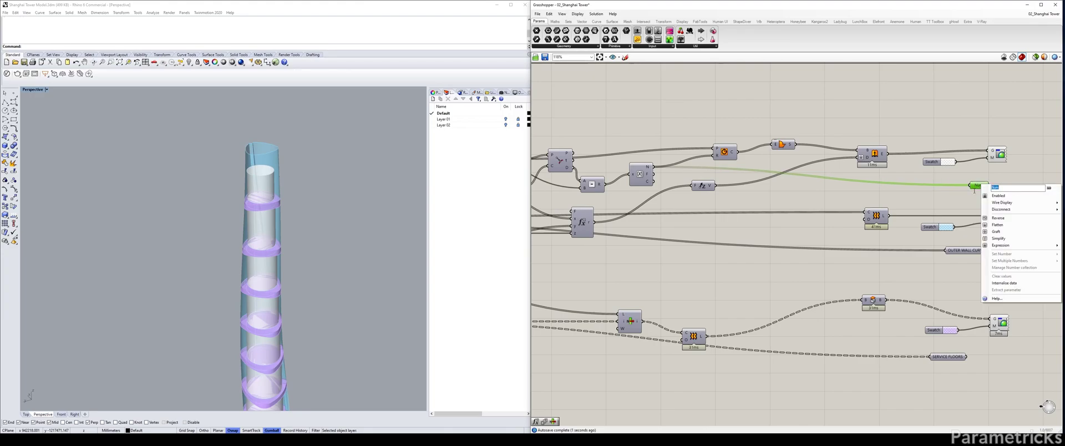
{"action": "type", "text": "CORE"}
{"action": "left_click", "coordinate": [919, 148]}
{"action": "right_click_drag", "start_coordinate": [916, 155], "coordinate": [831, 159]}
{"action": "left_click_drag", "start_coordinate": [893, 190], "coordinate": [898, 190]}
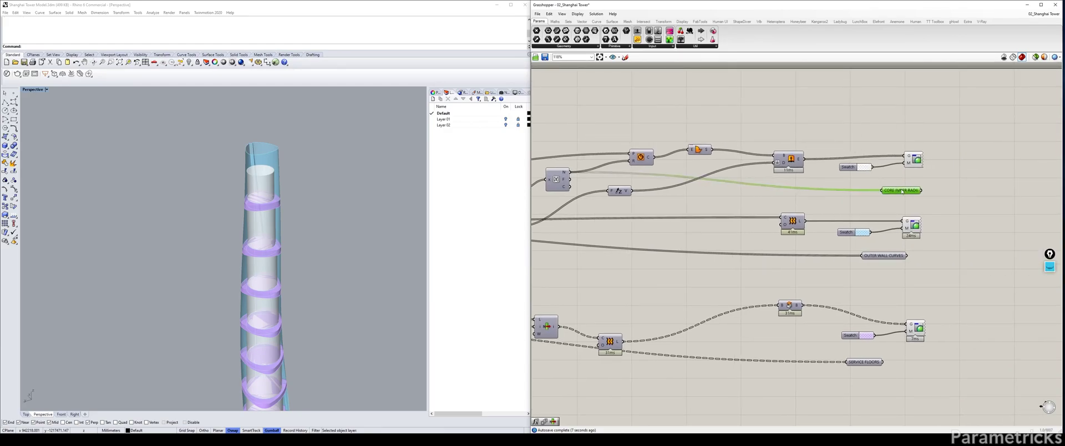
Align the SERVICE FLOORS parameter with the other outputs and move the service floor components up into a compact row
{"action": "right_click_drag", "start_coordinate": [882, 250], "coordinate": [856, 209]}
{"action": "left_click_drag", "start_coordinate": [844, 326], "coordinate": [862, 325]}
{"action": "scroll", "coordinate": [769, 232], "scroll_direction": "down", "scroll_amount": 4}
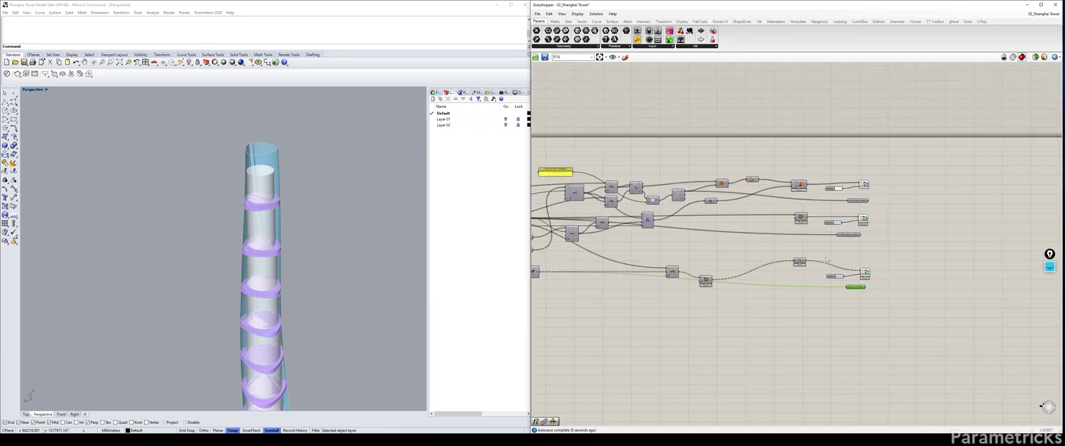
{"action": "left_click_drag", "start_coordinate": [744, 237], "coordinate": [644, 221]}
{"action": "left_click_drag", "start_coordinate": [768, 239], "coordinate": [660, 217]}
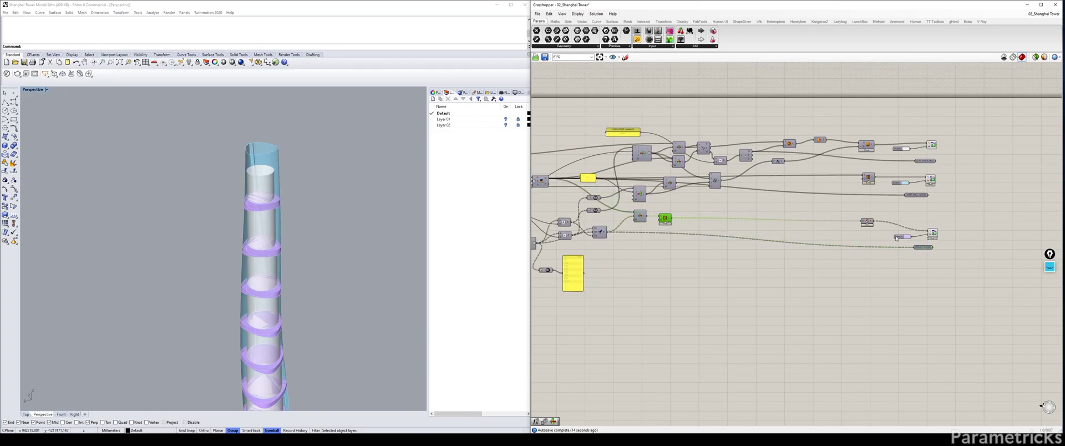
{"action": "mouse_move", "coordinate": [868, 224]}
{"action": "left_mouse_down"}
{"action": "mouse_move", "coordinate": [793, 226]}
{"action": "mouse_move", "coordinate": [886, 181]}
{"action": "mouse_move", "coordinate": [813, 222]}
{"action": "mouse_move", "coordinate": [858, 223]}
{"action": "left_mouse_up"}
{"action": "left_click_drag", "start_coordinate": [664, 222], "coordinate": [681, 223]}
Shift the core's Circle, Boundary Surfaces, Extrude, preview, swatch and radii parameter closer to the rest of the definition
{"action": "right_click_drag", "start_coordinate": [873, 188], "coordinate": [791, 189]}
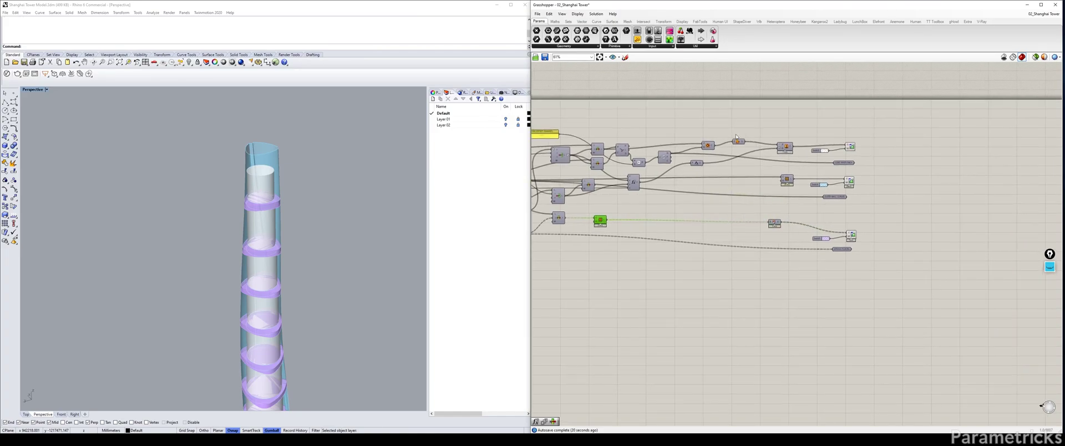
{"action": "left_click_drag", "start_coordinate": [693, 164], "coordinate": [663, 162]}
{"action": "mouse_move", "coordinate": [713, 145]}
{"action": "left_mouse_down"}
{"action": "mouse_move", "coordinate": [692, 145]}
{"action": "mouse_move", "coordinate": [709, 149]}
{"action": "left_mouse_up"}
{"action": "left_click_drag", "start_coordinate": [784, 148], "coordinate": [709, 146]}
{"action": "left_click_drag", "start_coordinate": [872, 130], "coordinate": [760, 251]}
{"action": "left_click_drag", "start_coordinate": [882, 113], "coordinate": [785, 167]}
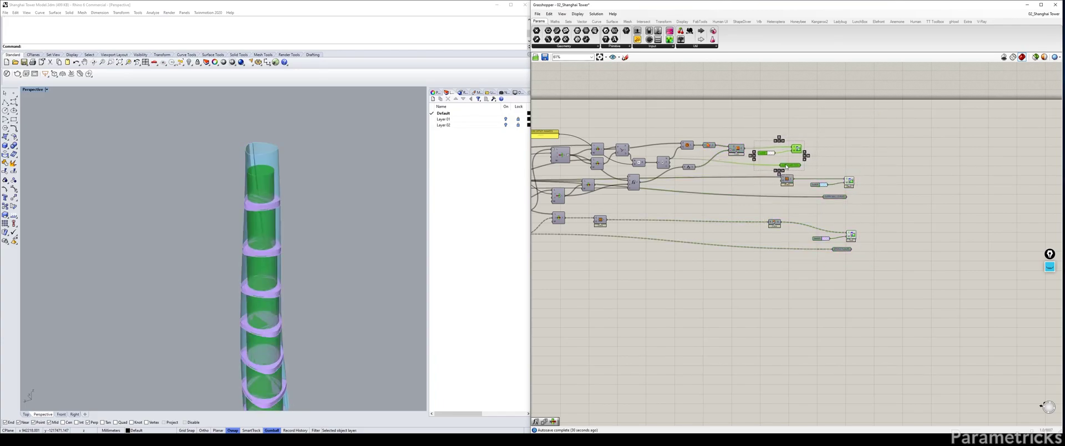
Tighten the outer wall and service floor components, align their previews and output parameters with the core's, and save the definition
{"action": "left_click", "coordinate": [709, 182]}
{"action": "left_click_drag", "start_coordinate": [709, 182], "coordinate": [693, 181]}
{"action": "left_click_drag", "start_coordinate": [872, 170], "coordinate": [775, 198]}
{"action": "left_click_drag", "start_coordinate": [875, 289], "coordinate": [746, 220]}
{"action": "left_click_drag", "start_coordinate": [840, 249], "coordinate": [783, 241]}
{"action": "left_click", "coordinate": [783, 214]}
{"action": "scroll", "coordinate": [783, 163], "scroll_direction": "up", "scroll_amount": 1}
{"action": "left_click_drag", "start_coordinate": [860, 112], "coordinate": [787, 278]}
{"action": "left_click", "coordinate": [808, 200]}
{"action": "left_click", "coordinate": [823, 137]}
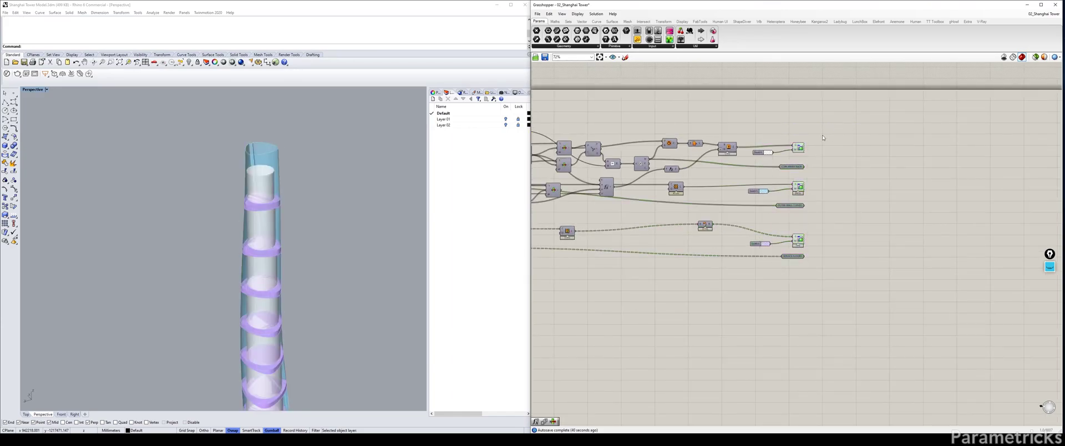
{"action": "key", "text": "ctrl+s"}
Move the whole tower definition down beside the existing blue group and group its components
{"action": "scroll", "coordinate": [815, 203], "scroll_direction": "down", "scroll_amount": 3}
{"action": "right_click_drag", "start_coordinate": [584, 261], "coordinate": [809, 198]}
{"action": "scroll", "coordinate": [729, 203], "scroll_direction": "up", "scroll_amount": 2}
{"action": "scroll", "coordinate": [633, 223], "scroll_direction": "up", "scroll_amount": 3}
{"action": "right_click_drag", "start_coordinate": [925, 175], "coordinate": [743, 221]}
{"action": "scroll", "coordinate": [744, 221], "scroll_direction": "down", "scroll_amount": 3}
{"action": "scroll", "coordinate": [744, 221], "scroll_direction": "down", "scroll_amount": 3}
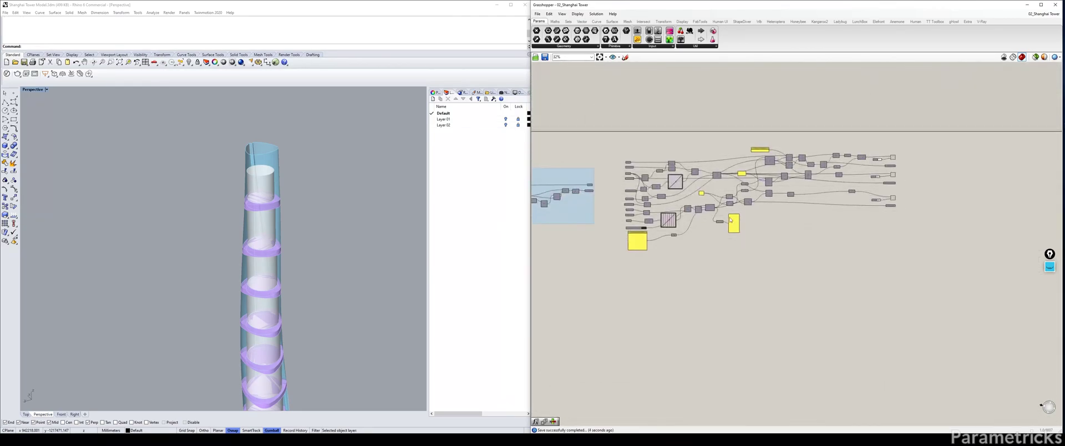
{"action": "left_click_drag", "start_coordinate": [930, 131], "coordinate": [644, 248]}
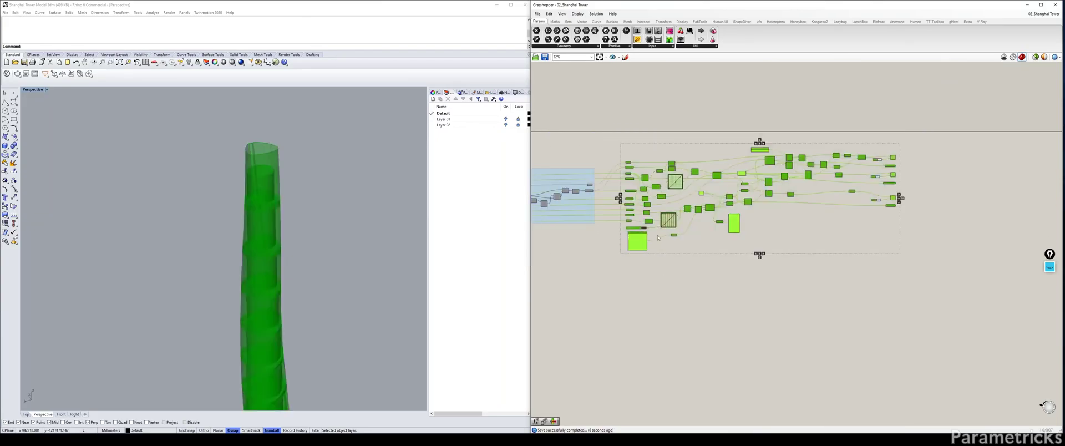
{"action": "left_click_drag", "start_coordinate": [677, 184], "coordinate": [677, 202]}
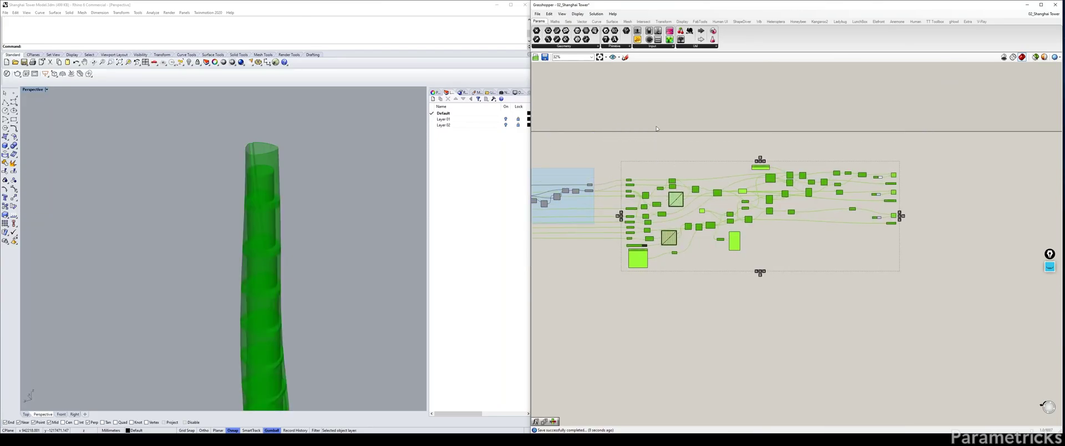
{"action": "key", "text": "ctrl+g"}
Place a copy of the BASE PROFILE heading in the upper corner of the new group
{"action": "right_click_drag", "start_coordinate": [619, 153], "coordinate": [780, 145]}
{"action": "right_click_drag", "start_coordinate": [658, 154], "coordinate": [788, 154]}
{"action": "scroll", "coordinate": [659, 158], "scroll_direction": "up", "scroll_amount": 5}
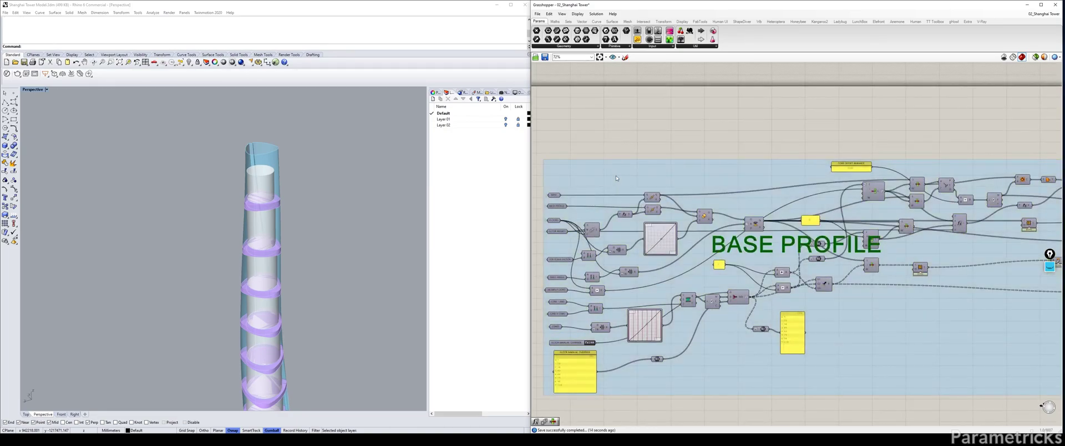
{"action": "left_click_drag", "start_coordinate": [739, 243], "coordinate": [578, 173]}
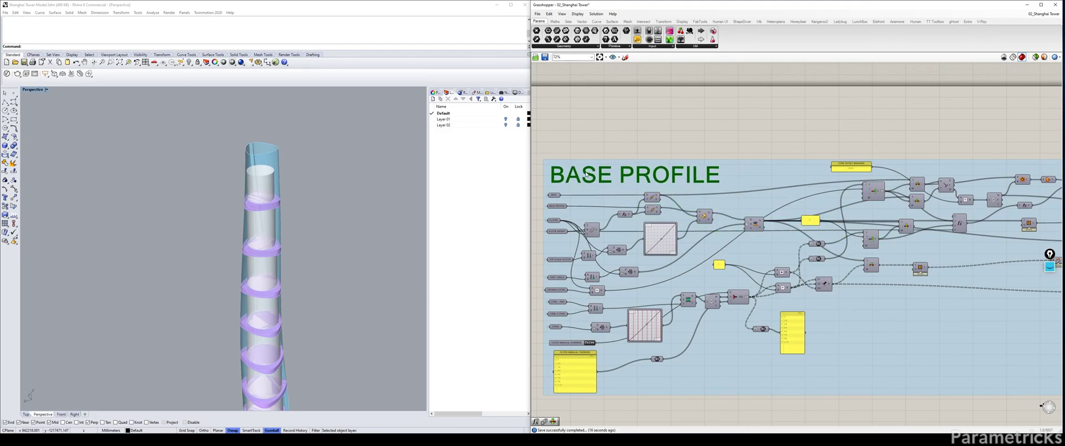
Change the copied BASE PROFILE heading's text to TOWER OUTLINES
{"action": "double_click", "coordinate": [578, 174]}
{"action": "key", "text": "ctrl+a"}
{"action": "key", "text": "BackSpace"}
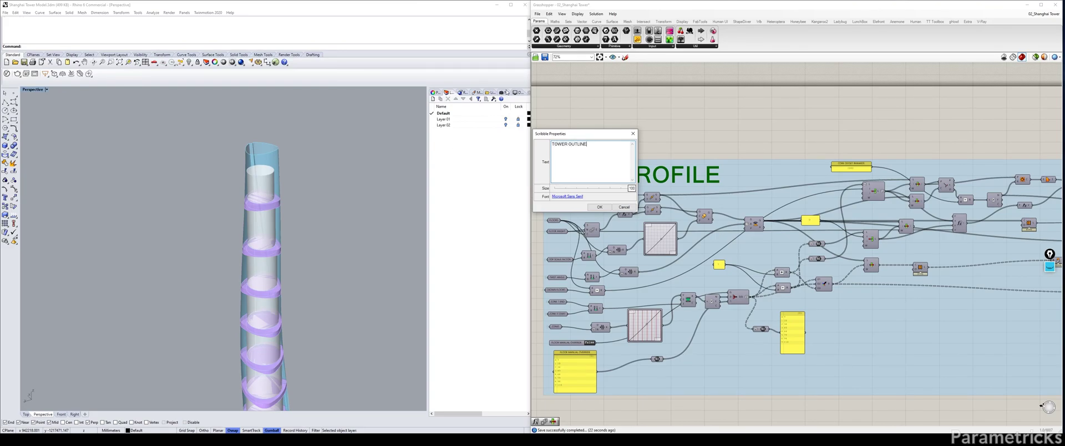
{"action": "left_click", "coordinate": [599, 207]}
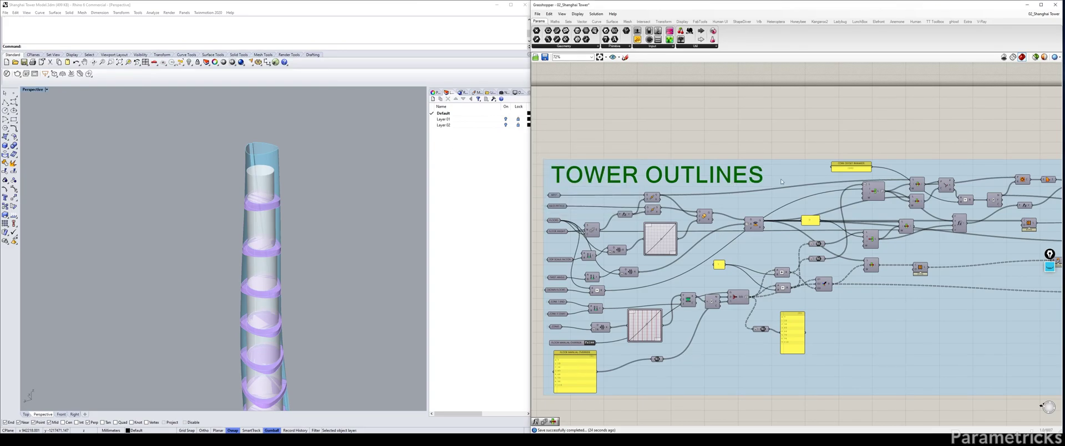
Move the TOWER OUTLINES heading closer to the upper corner of its group and save the definition
{"action": "right_click", "coordinate": [790, 182]}
{"action": "key", "text": "Escape"}
{"action": "mouse_move", "coordinate": [761, 180]}
{"action": "left_mouse_down"}
{"action": "mouse_move", "coordinate": [741, 155]}
{"action": "mouse_move", "coordinate": [745, 178]}
{"action": "left_mouse_up"}
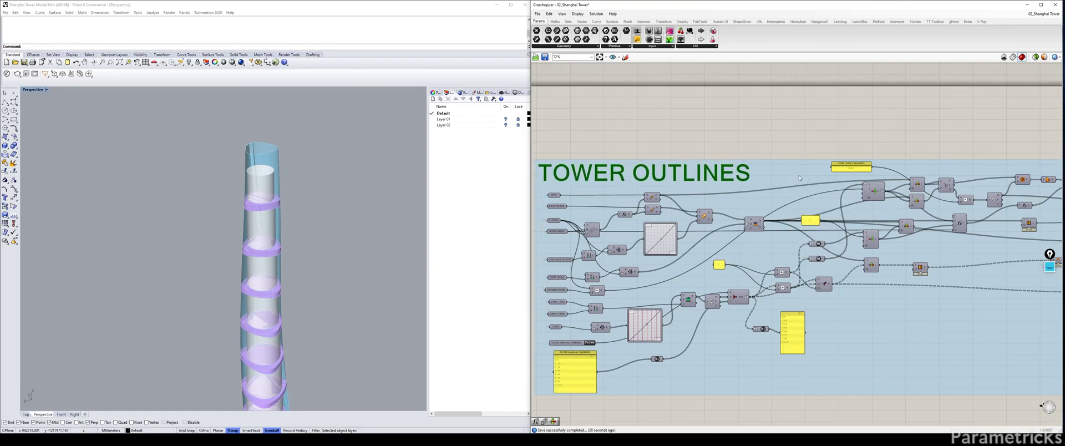
{"action": "scroll", "coordinate": [799, 171], "scroll_direction": "down", "scroll_amount": 3}
{"action": "scroll", "coordinate": [793, 135], "scroll_direction": "down", "scroll_amount": 4}
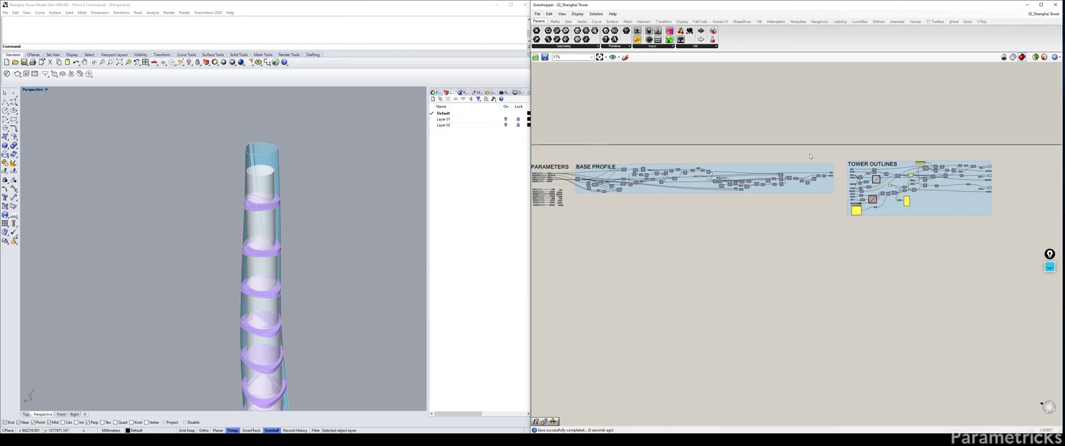
Select the TOWER OUTLINES group after checking the tower's lower zones in the perspective view
{"action": "mouse_move", "coordinate": [345, 213]}
{"action": "right_mouse_down"}
{"action": "mouse_move", "coordinate": [340, 196]}
{"action": "mouse_move", "coordinate": [333, 205]}
{"action": "mouse_move", "coordinate": [344, 208]}
{"action": "right_mouse_up"}
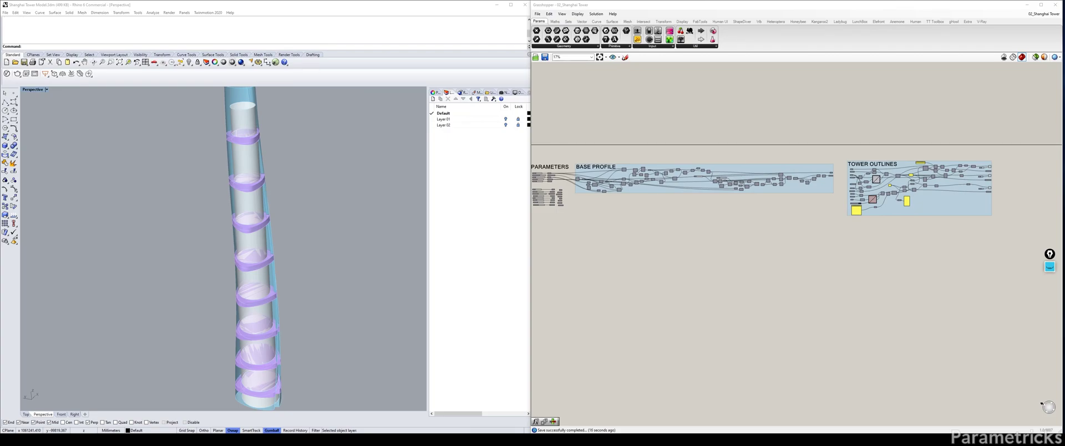
{"action": "right_click_drag", "start_coordinate": [623, 201], "coordinate": [645, 198]}
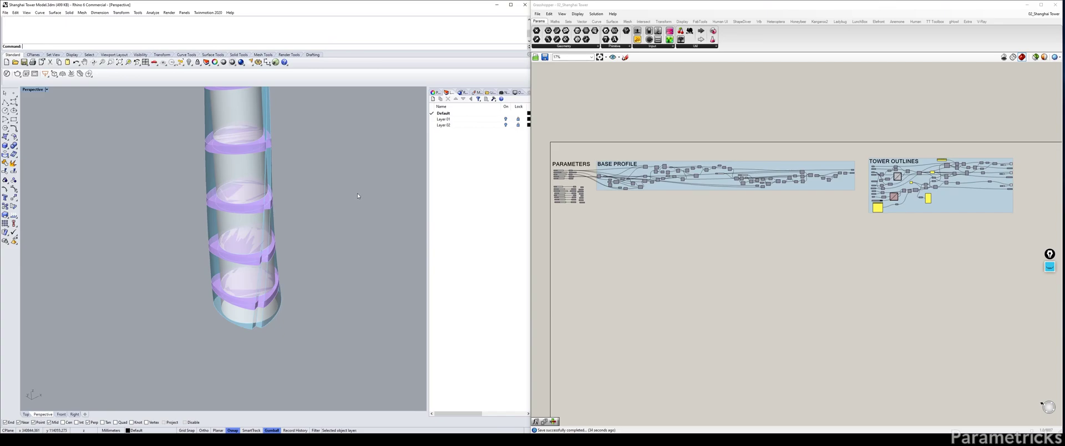
{"action": "right_click_drag", "start_coordinate": [951, 194], "coordinate": [757, 203]}
{"action": "scroll", "coordinate": [757, 203], "scroll_direction": "up", "scroll_amount": 3}
{"action": "left_click", "coordinate": [768, 218]}
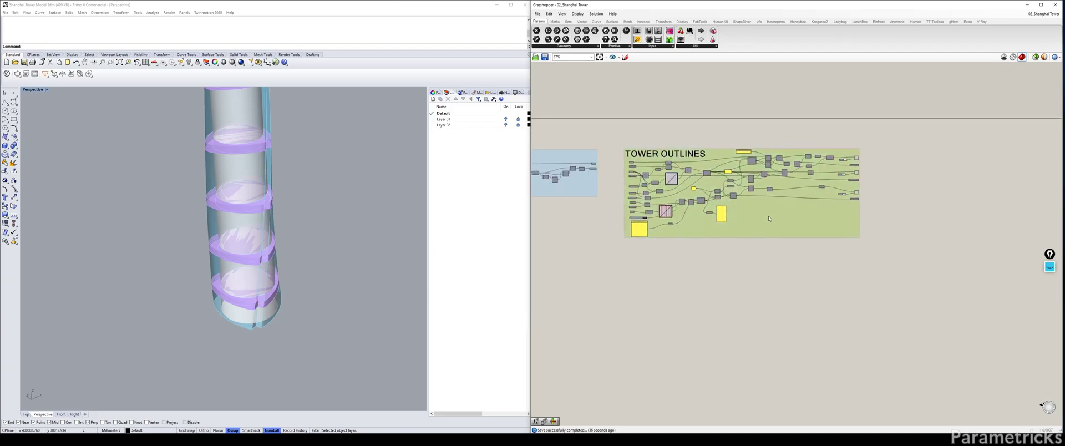